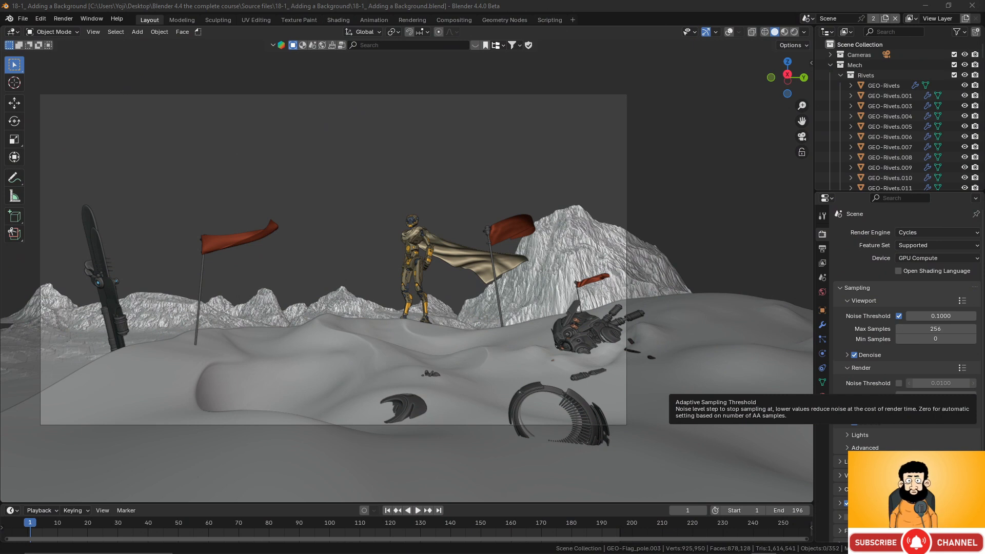
# Switch to the web browser and look through the Cycles demo files on the Blender download page
pyautogui.moveTo(312, 551)
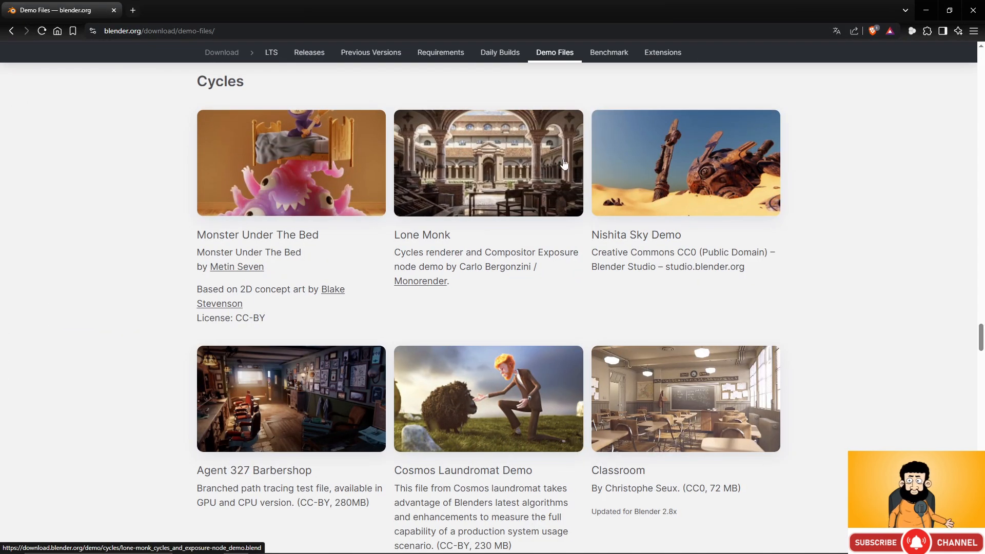
pyautogui.scroll(4, 263, 259)
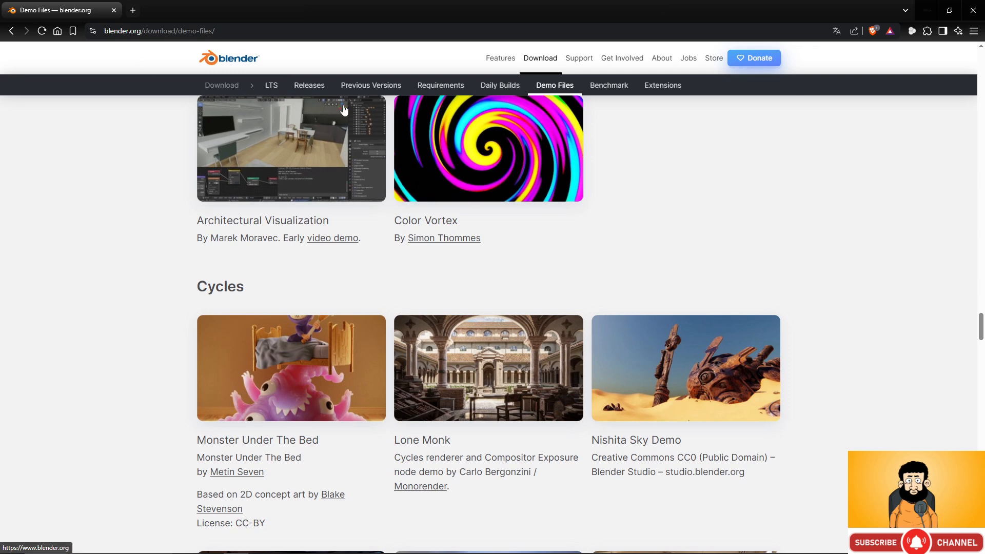
pyautogui.scroll(-2, 654, 314)
pyautogui.scroll(-1, 654, 314)
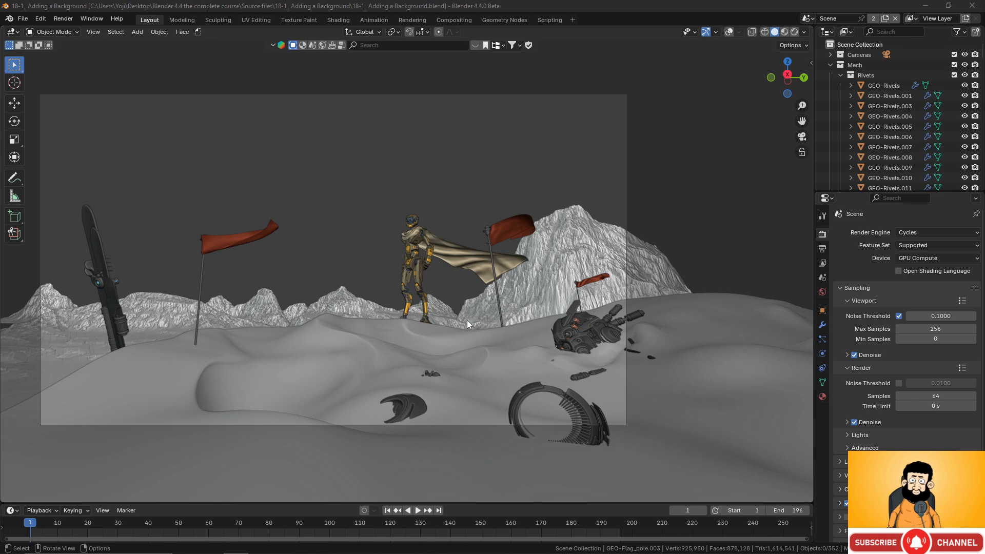
# Show the viewport overlays and scale the small flag pole on the wrecked machine up to about 2.34 times its size
pyautogui.scroll(7, 467, 320)
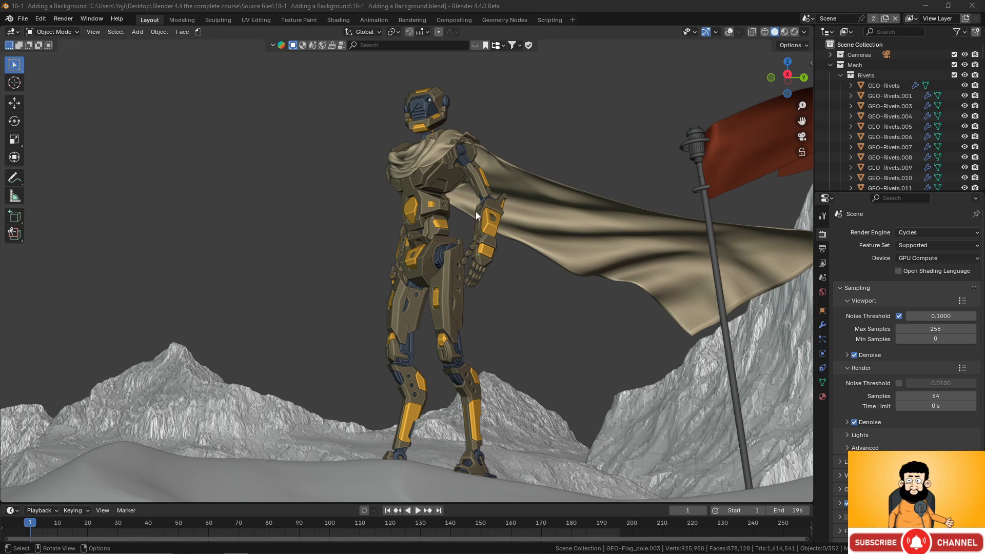
pyautogui.scroll(-8, 445, 247)
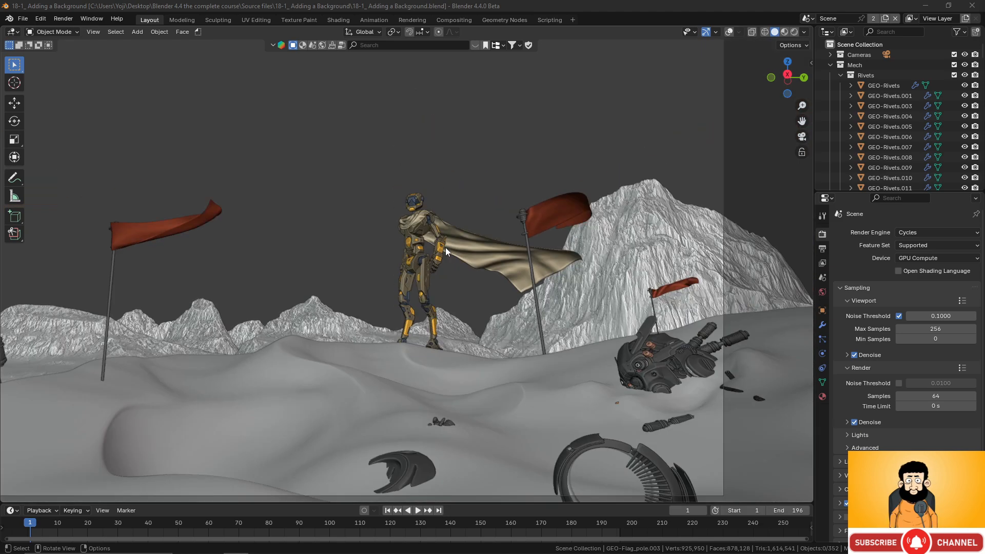
pyautogui.moveTo(446, 244); pyautogui.dragTo(452, 291, button='middle')
pyautogui.scroll(-6, 464, 260)
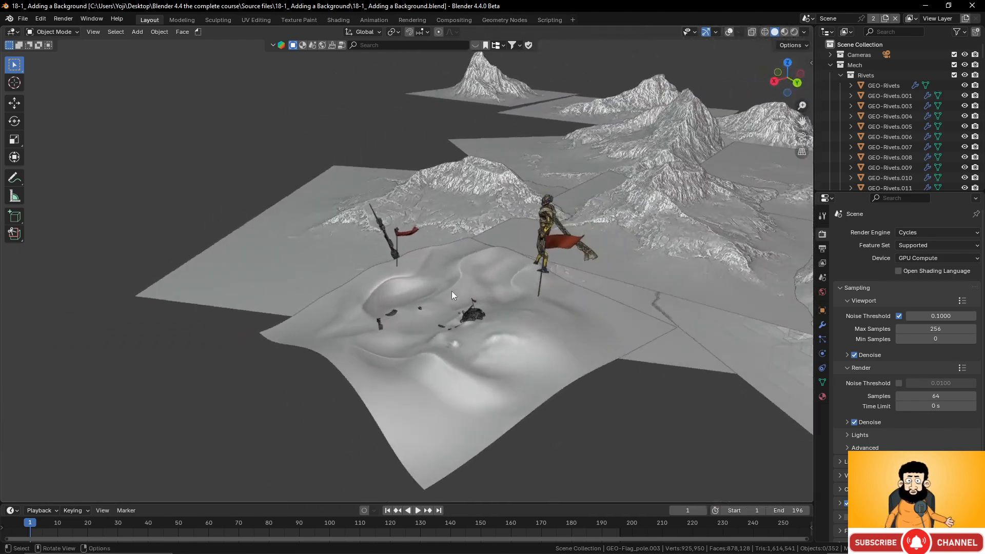
pyautogui.scroll(5, 543, 340)
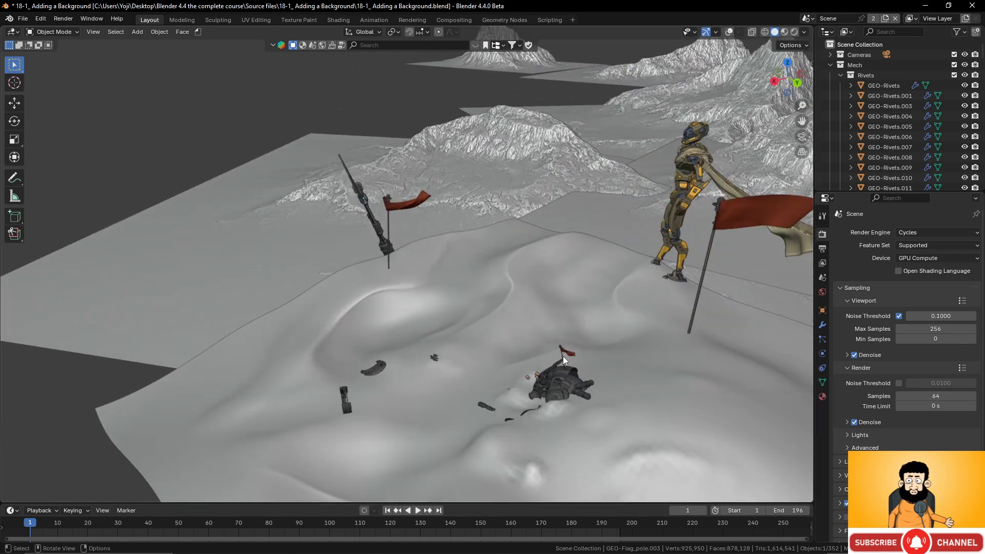
pyautogui.click(562, 356)
pyautogui.click(730, 31)
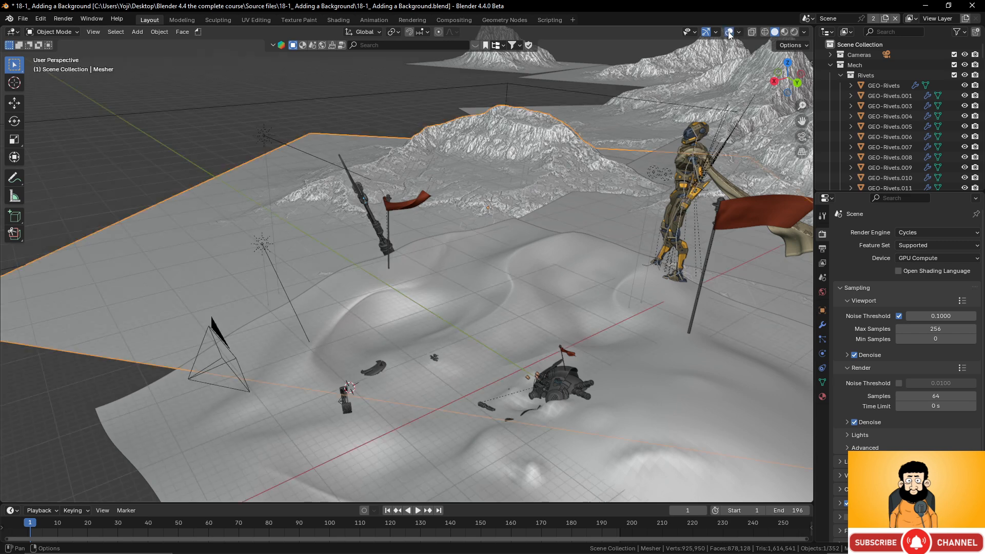
pyautogui.click(562, 355)
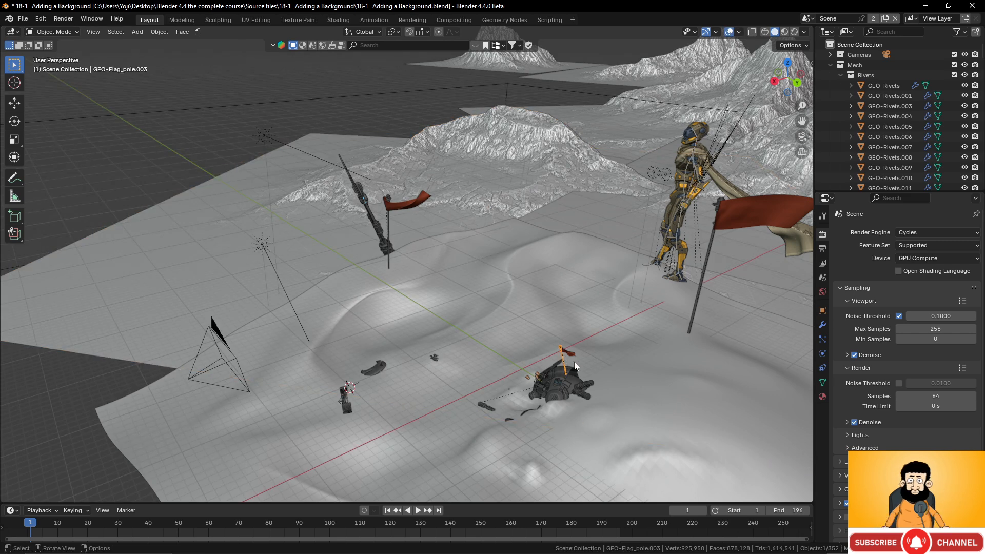
pyautogui.press('s')
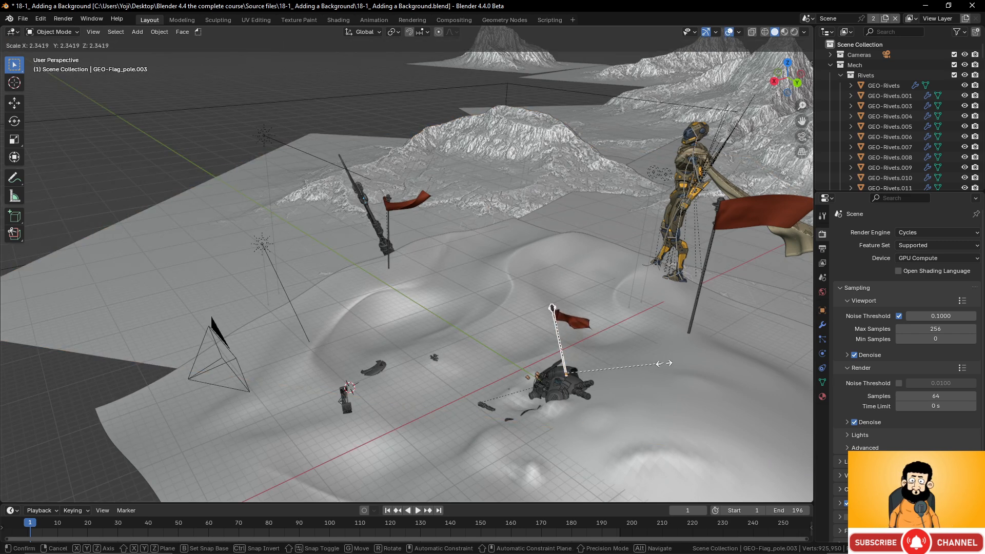
pyautogui.click(664, 363)
# Move the small flag pole away from the wreck toward the character's side of the dune and enlarge it further from the camera view
pyautogui.scroll(-3, 574, 346)
pyautogui.press('g')
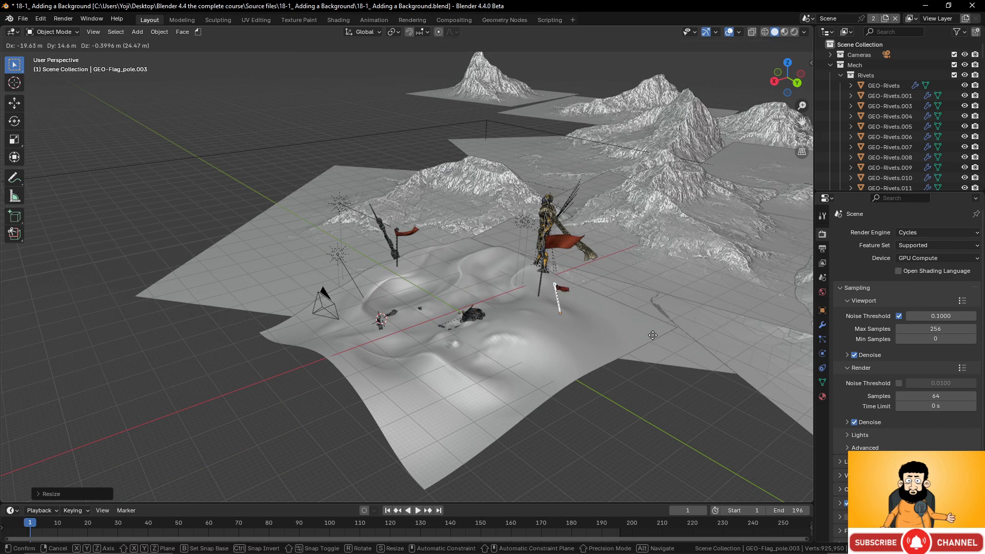
pyautogui.click(686, 335)
pyautogui.press('KP_0')
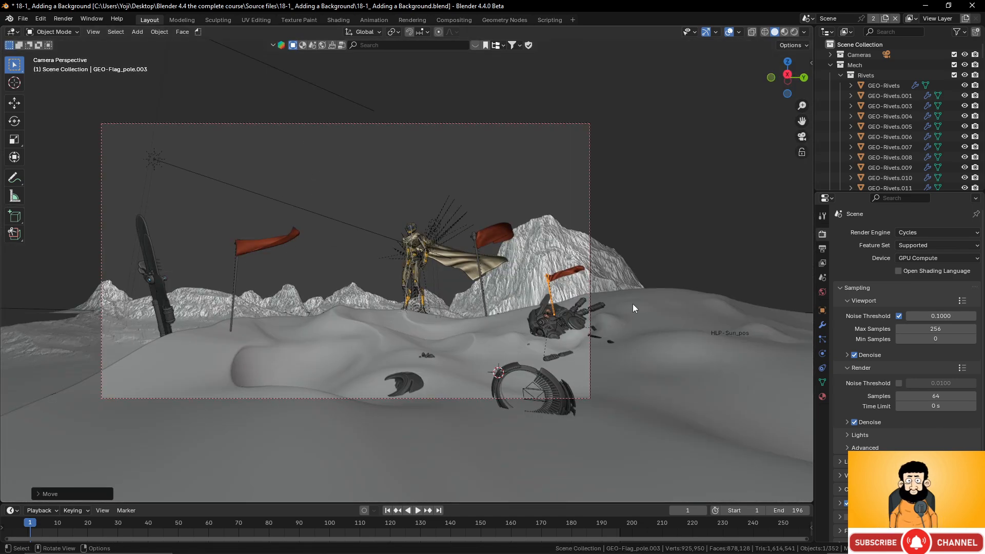
pyautogui.press('s')
pyautogui.click(655, 308)
# Reposition the small flag pole along the global X and Y axes so it stands behind the wreck in the camera view
pyautogui.press('g')
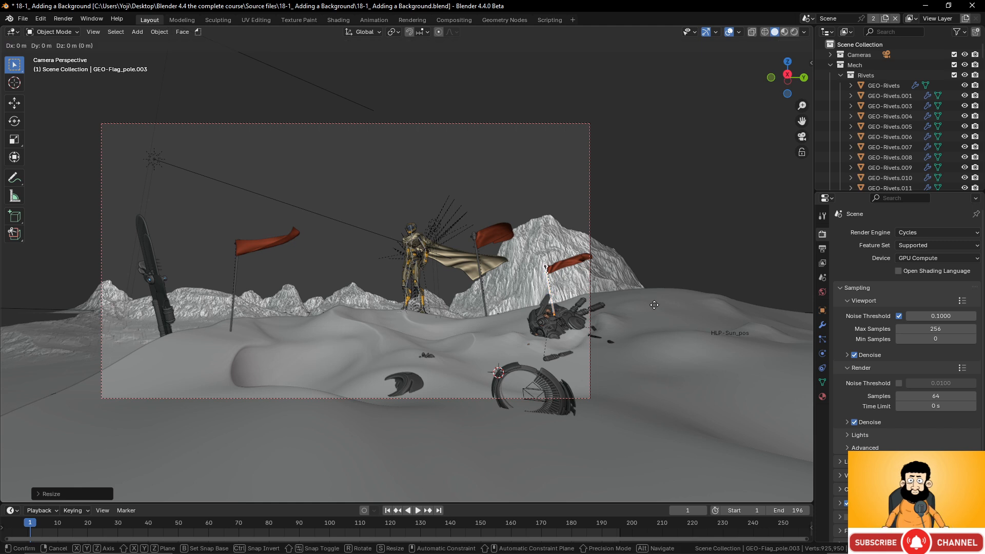
pyautogui.press('x')
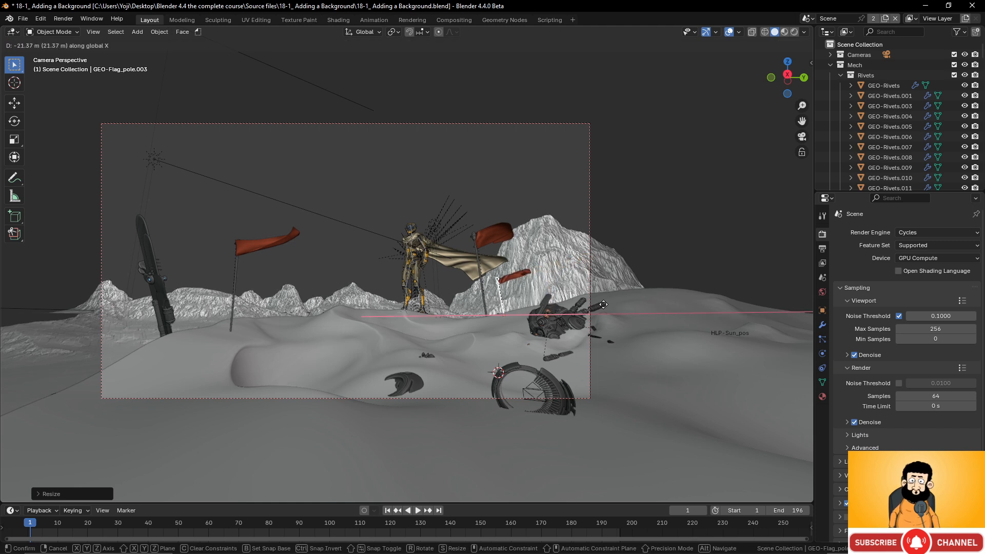
pyautogui.click(606, 304)
pyautogui.press('g')
pyautogui.press('y')
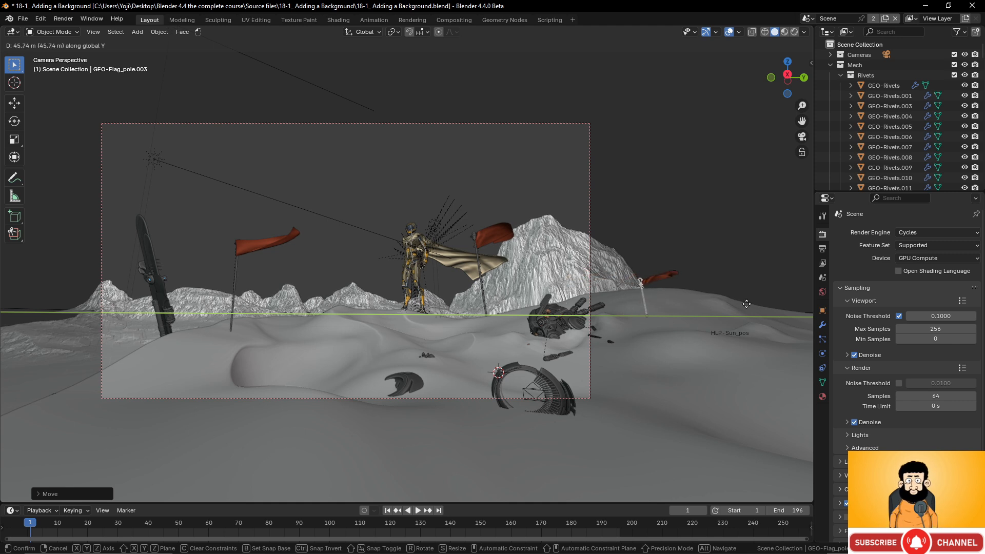
pyautogui.click(698, 306)
pyautogui.press('g')
pyautogui.press('x')
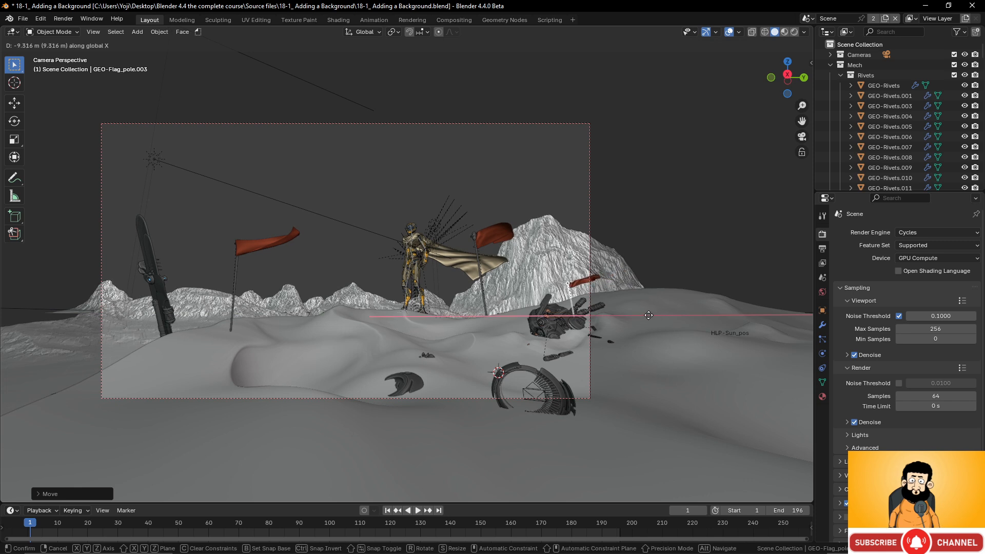
pyautogui.click(628, 314)
# Scale the small flag pole up about 1.08 times, nudge it slightly beside the mountain and deselect it
pyautogui.press('s')
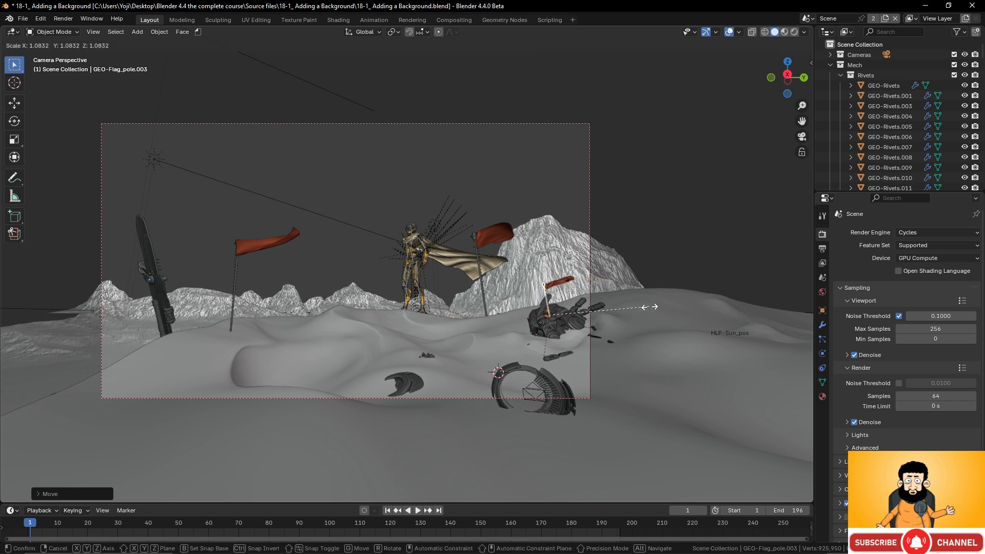
pyautogui.click(648, 308)
pyautogui.press('g')
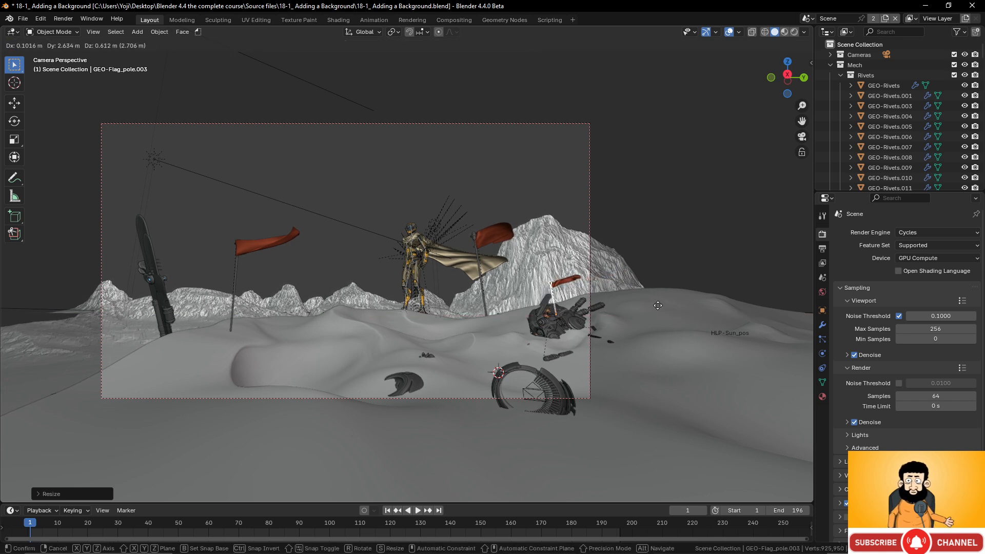
pyautogui.click(663, 304)
pyautogui.click(657, 304)
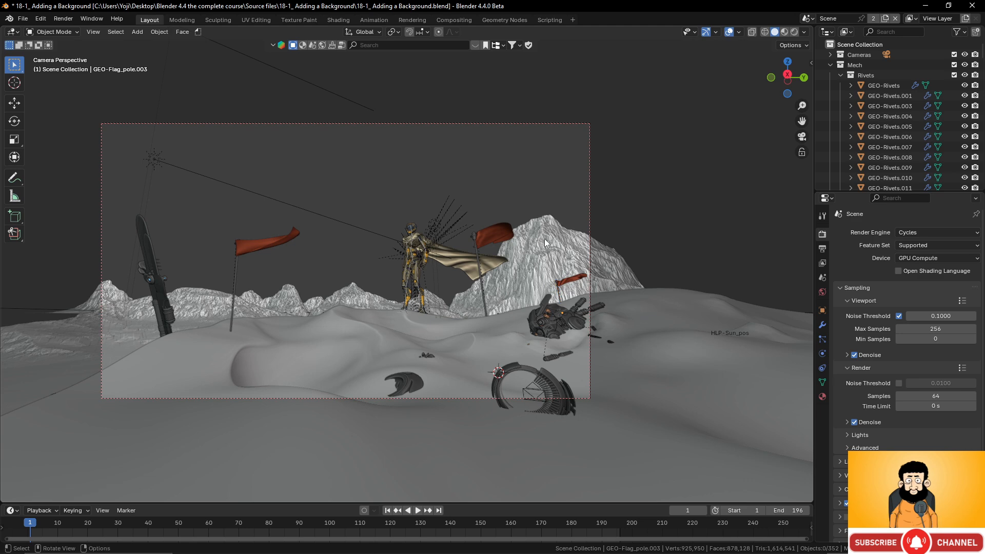
# Preview the camera view in rendered shading with overlays hidden and inspect the character, flags and mountains
pyautogui.scroll(-2, 544, 239)
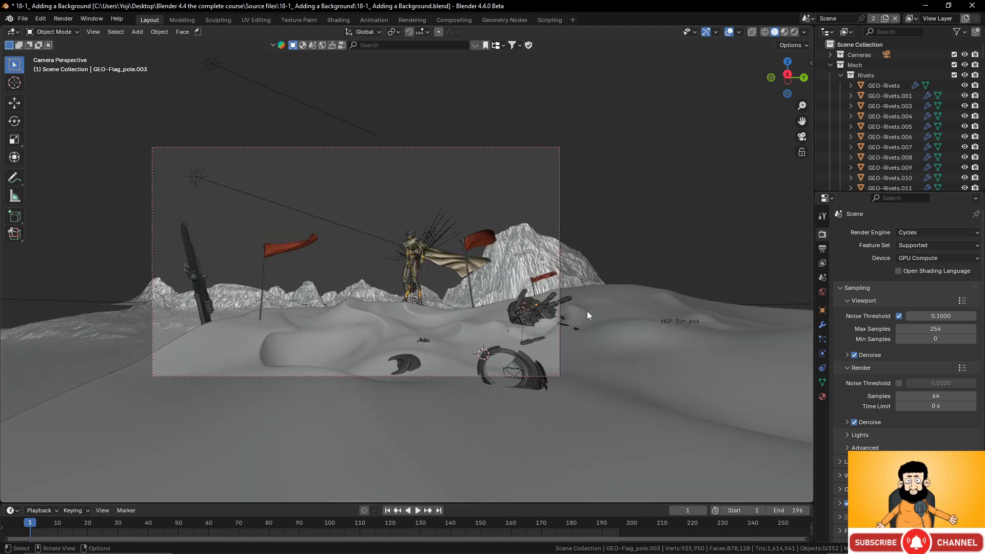
pyautogui.scroll(2, 452, 329)
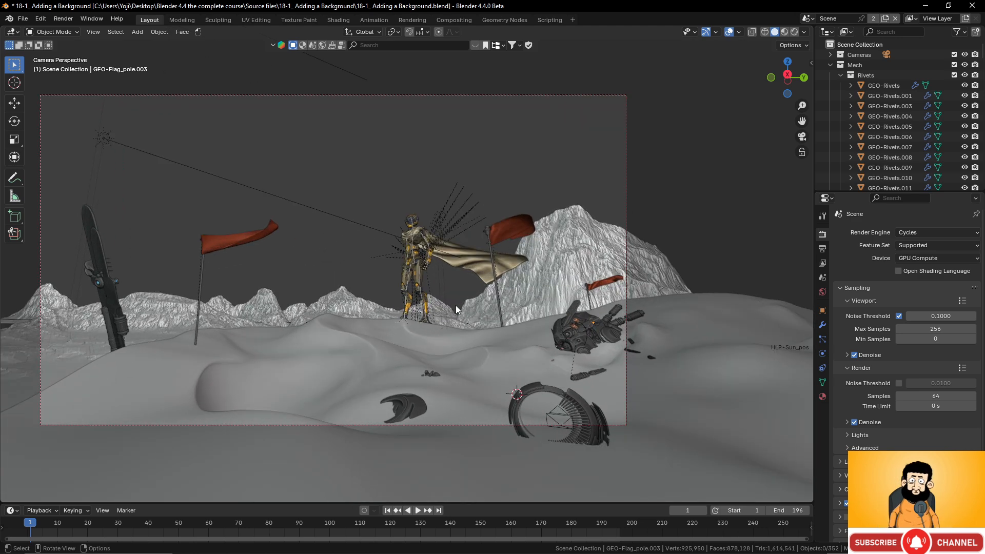
pyautogui.keyDown('shift'); pyautogui.moveTo(444, 298); pyautogui.dragTo(494, 288, button='middle'); pyautogui.keyUp('shift')
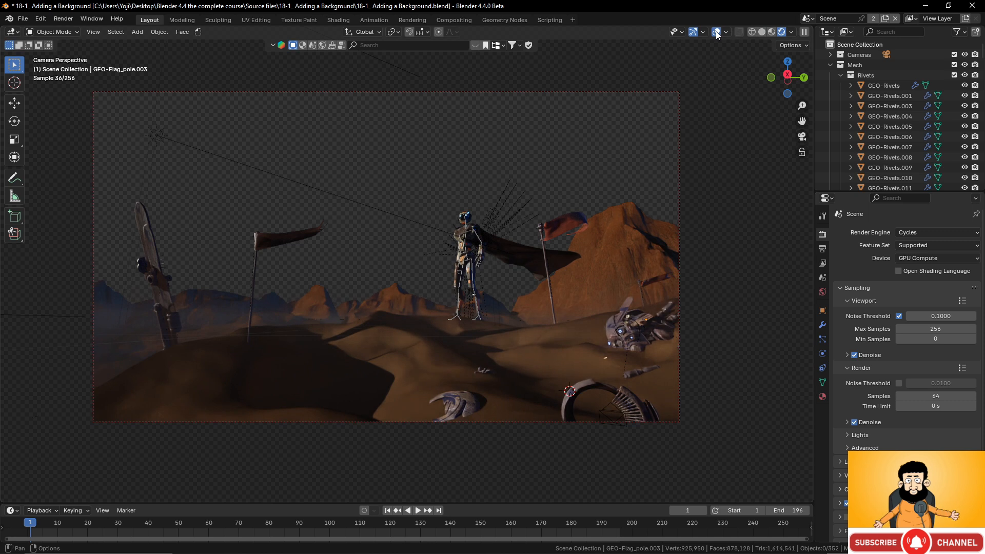
pyautogui.click(717, 32)
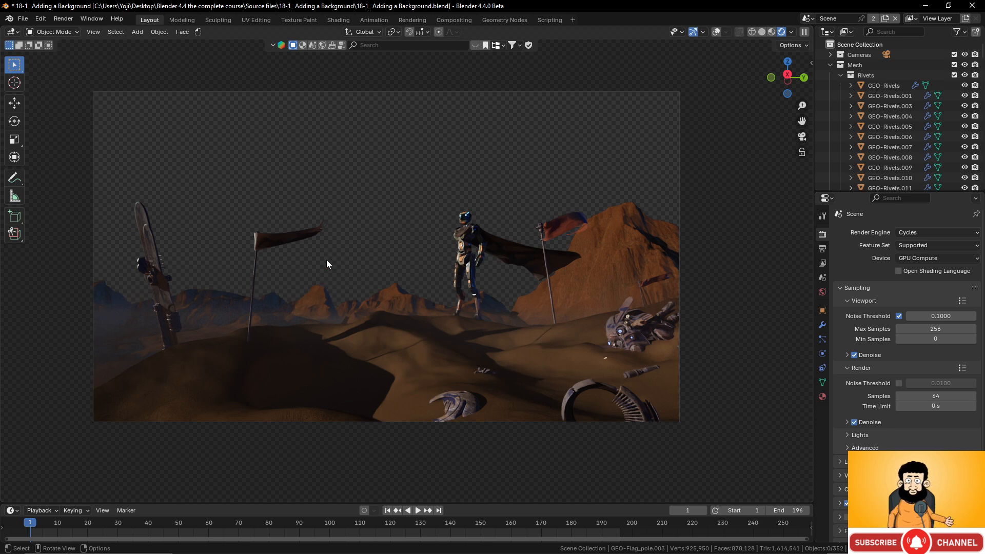
pyautogui.scroll(3, 321, 293)
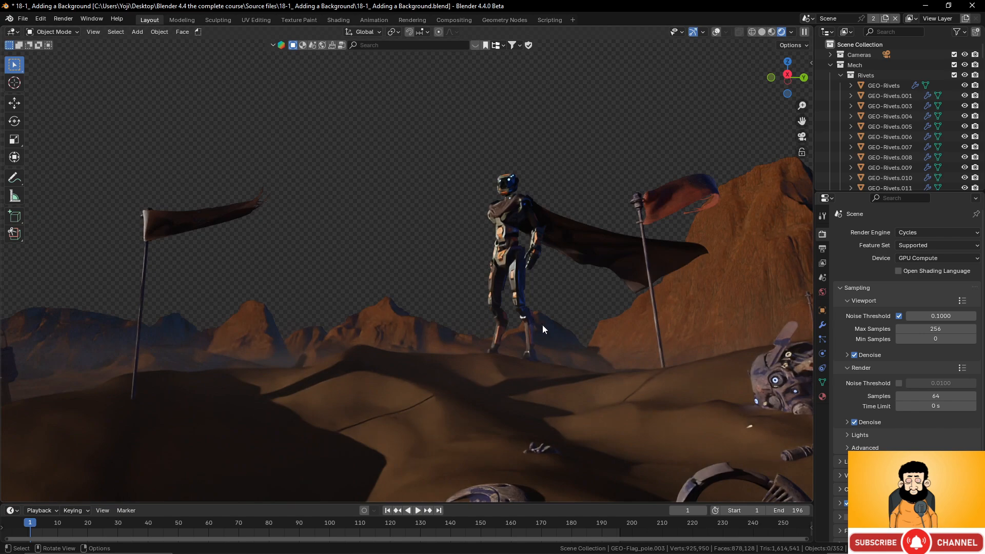
pyautogui.scroll(-3, 546, 319)
pyautogui.scroll(3, 542, 297)
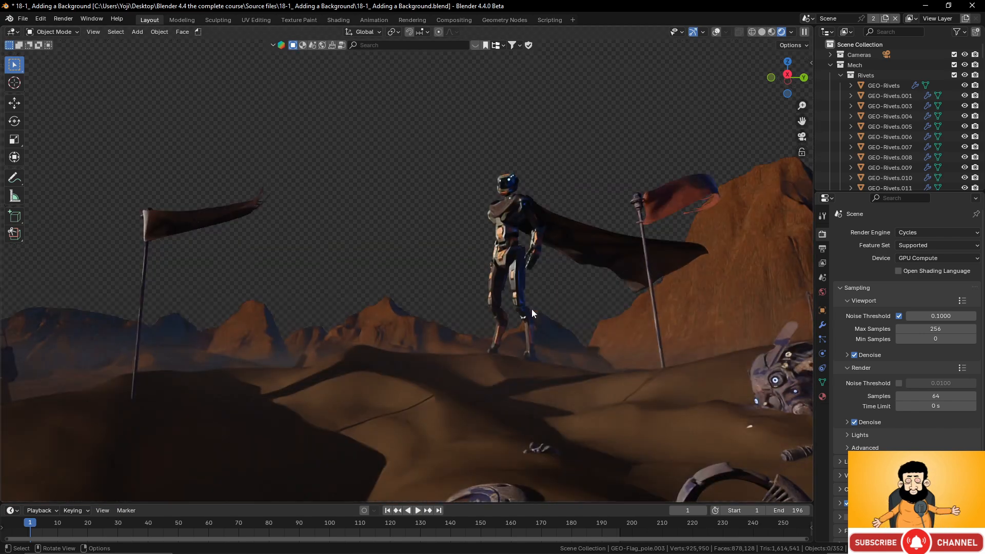
pyautogui.scroll(-3, 556, 294)
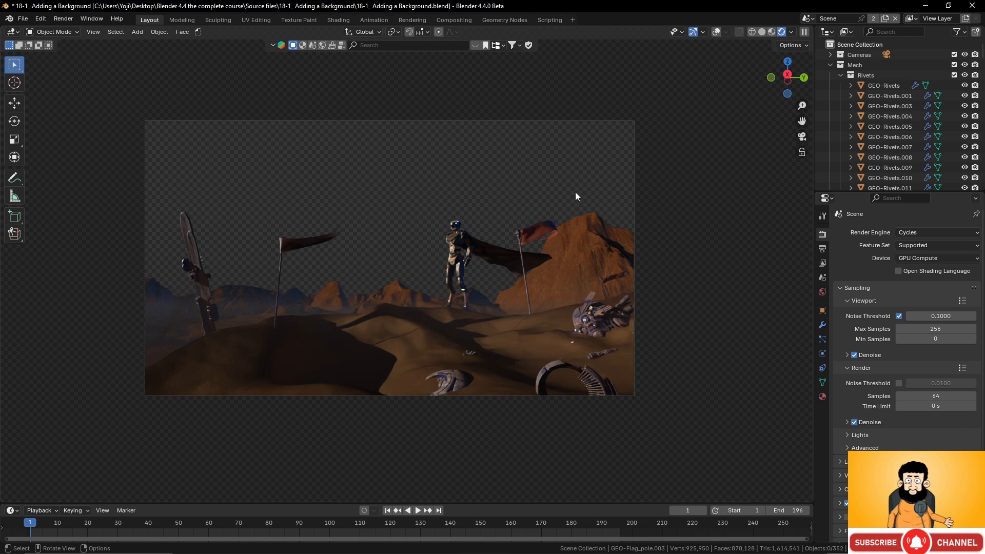
# Check the output format and render sampling settings, render the current frame as a still image and inspect the result
pyautogui.click(823, 248)
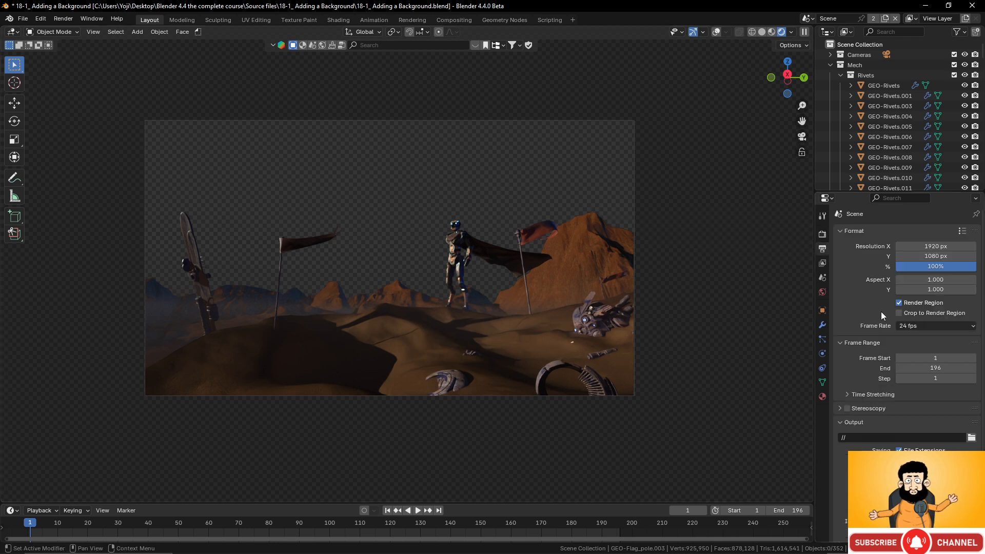
pyautogui.click(823, 234)
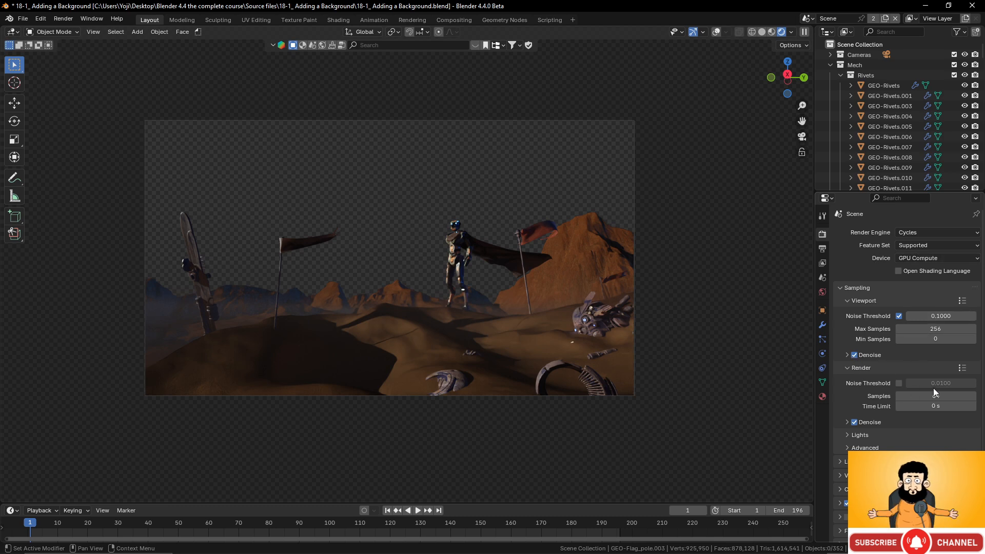
pyautogui.scroll(2, 504, 213)
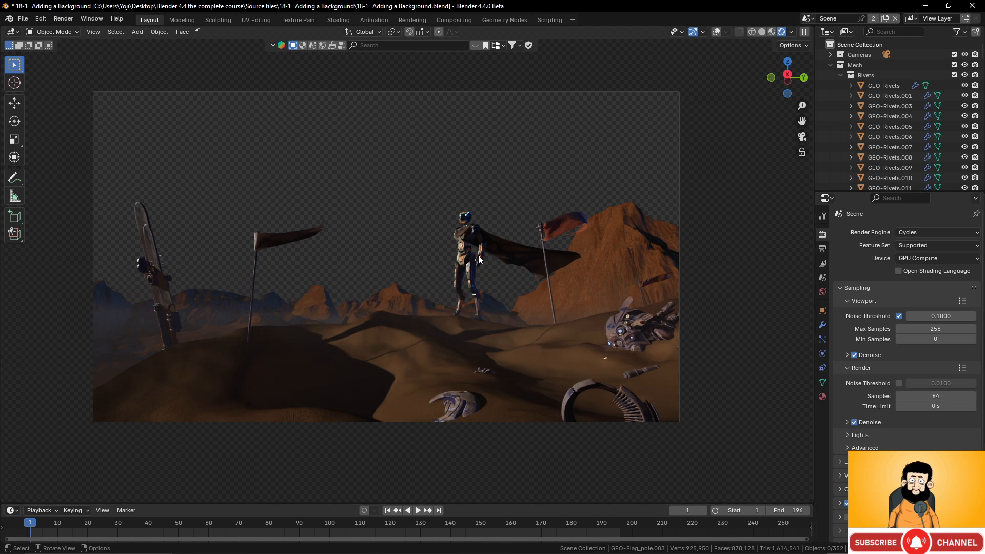
pyautogui.press('F12')
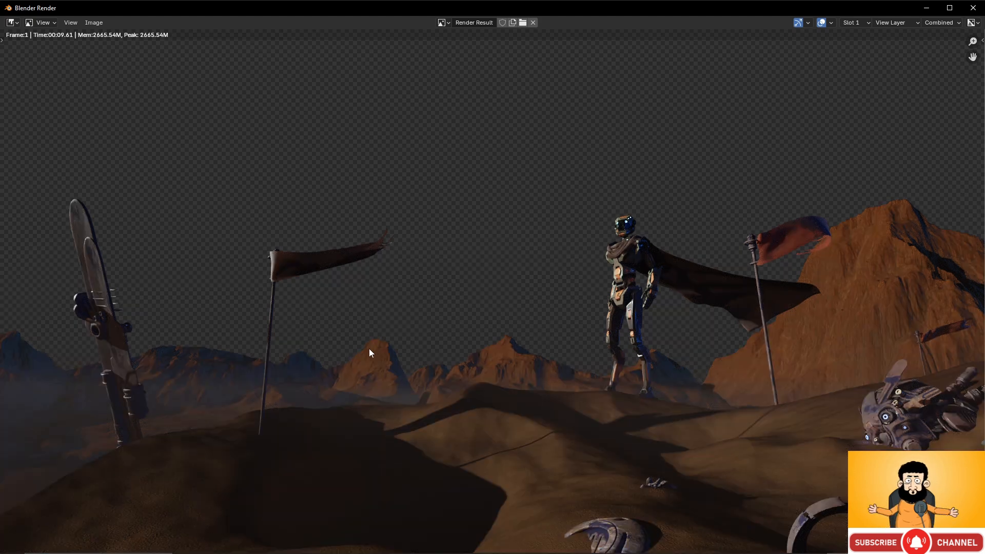
pyautogui.scroll(-4, 413, 340)
pyautogui.scroll(2, 414, 339)
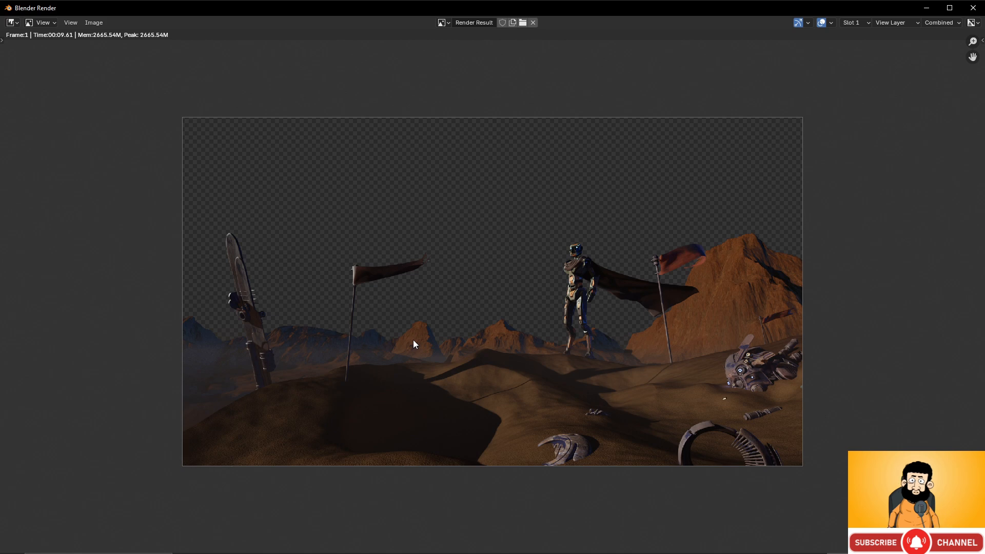
pyautogui.scroll(4, 413, 339)
pyautogui.scroll(-3, 414, 340)
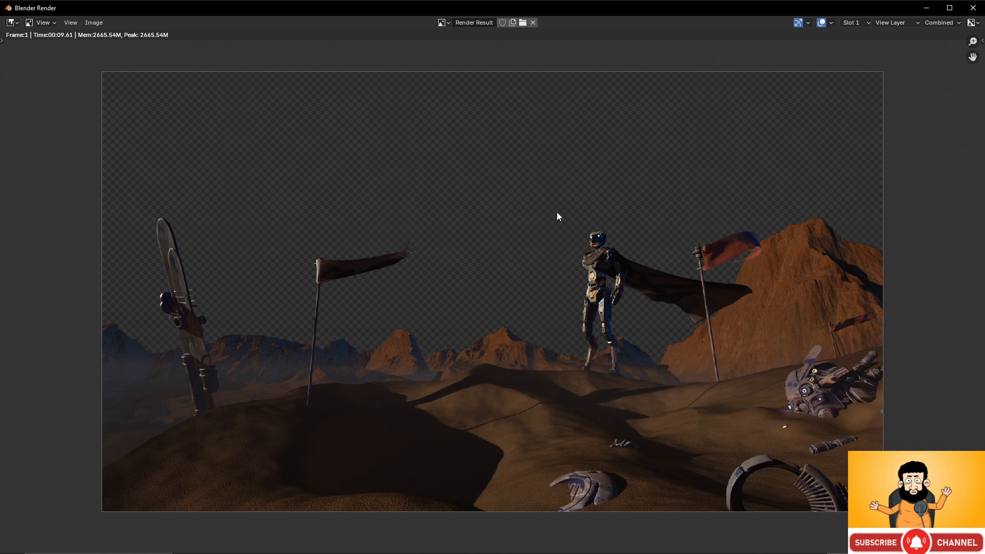
# Close the render result, return the viewport to solid shading and open the Compositing workspace
pyautogui.click(973, 8)
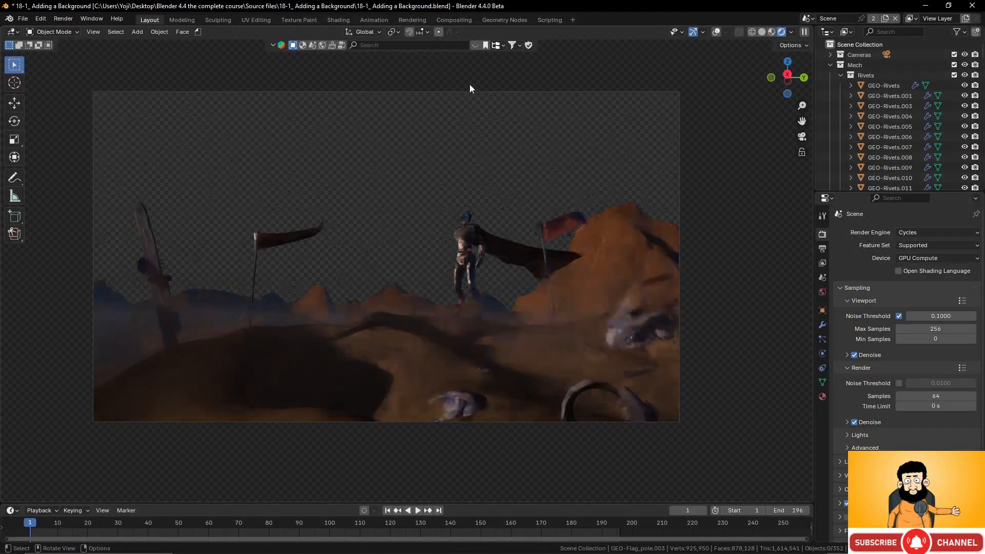
pyautogui.click(762, 32)
pyautogui.click(440, 20)
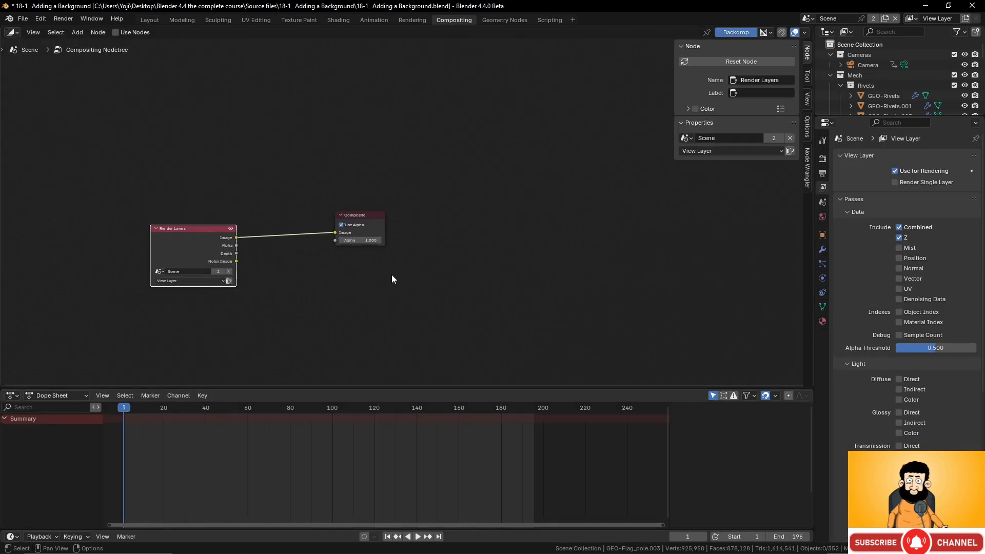
# Move the Render Layers node farther from the Composite node in the compositing node tree and select the Composite node
pyautogui.moveTo(261, 268); pyautogui.dragTo(391, 257, button='middle')
pyautogui.moveTo(335, 223); pyautogui.dragTo(305, 189)
pyautogui.click(494, 205)
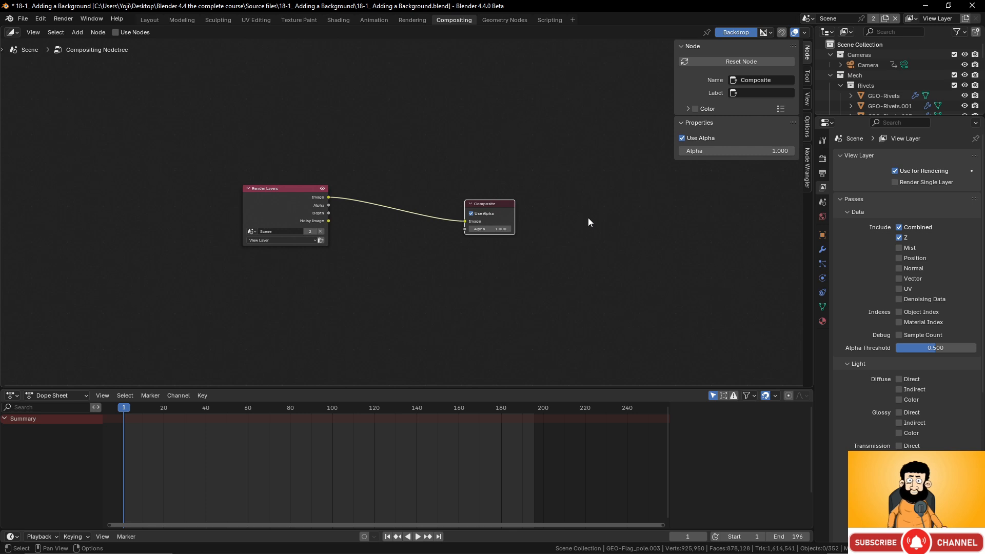
# Enable Use Nodes, preview the Render Layers image through a Viewer node and place the Viewer above the Composite node
pyautogui.keyDown('ctrl'); pyautogui.keyDown('shift'); pyautogui.click(271, 190); pyautogui.keyUp('shift'); pyautogui.keyUp('ctrl')
pyautogui.moveTo(370, 157); pyautogui.dragTo(495, 135)
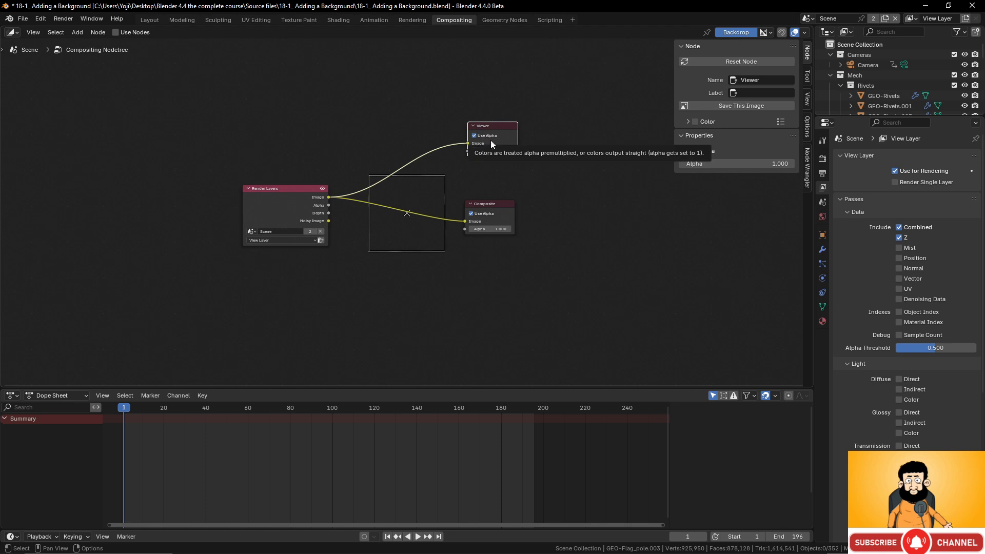
pyautogui.click(115, 32)
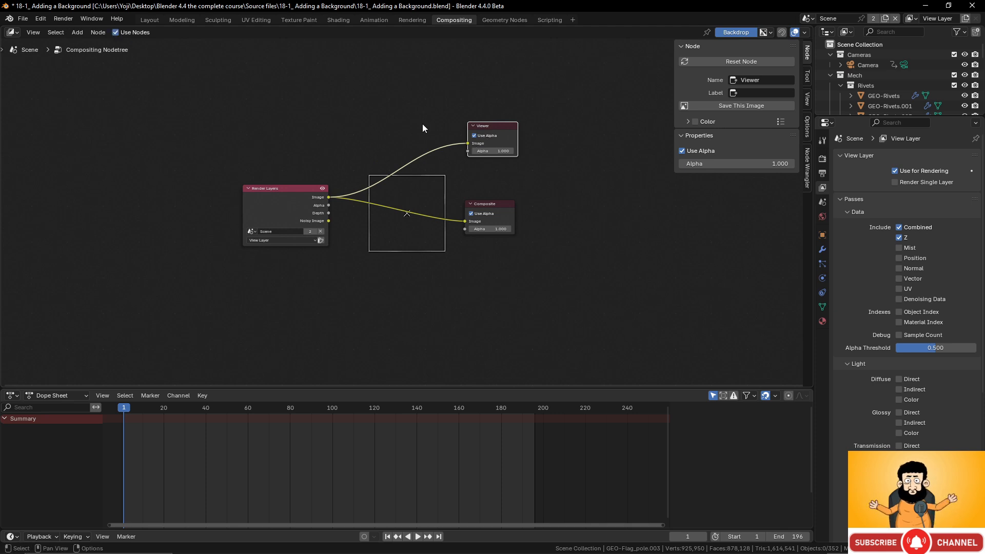
pyautogui.keyDown('ctrl'); pyautogui.keyDown('shift'); pyautogui.click(286, 185); pyautogui.keyUp('shift'); pyautogui.keyUp('ctrl')
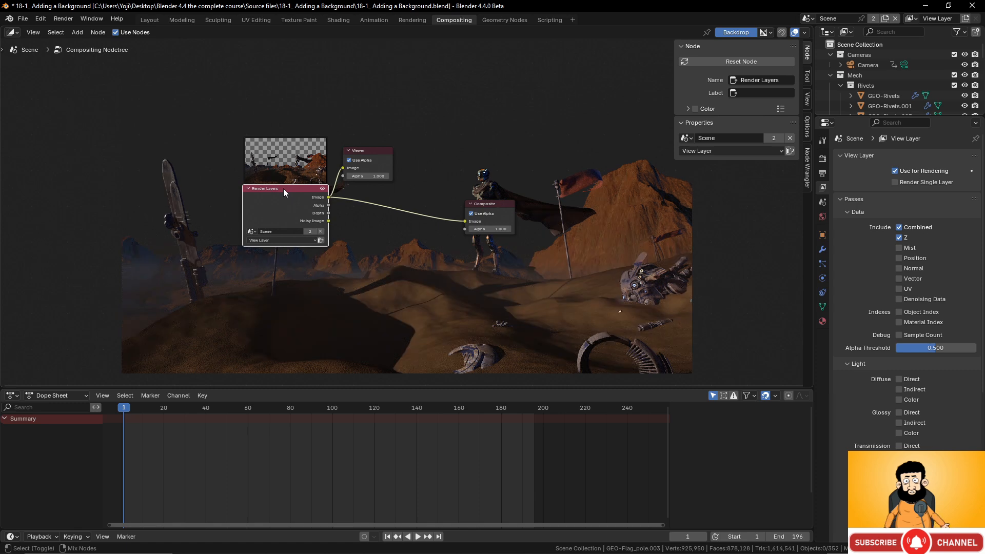
pyautogui.moveTo(375, 163); pyautogui.dragTo(512, 147)
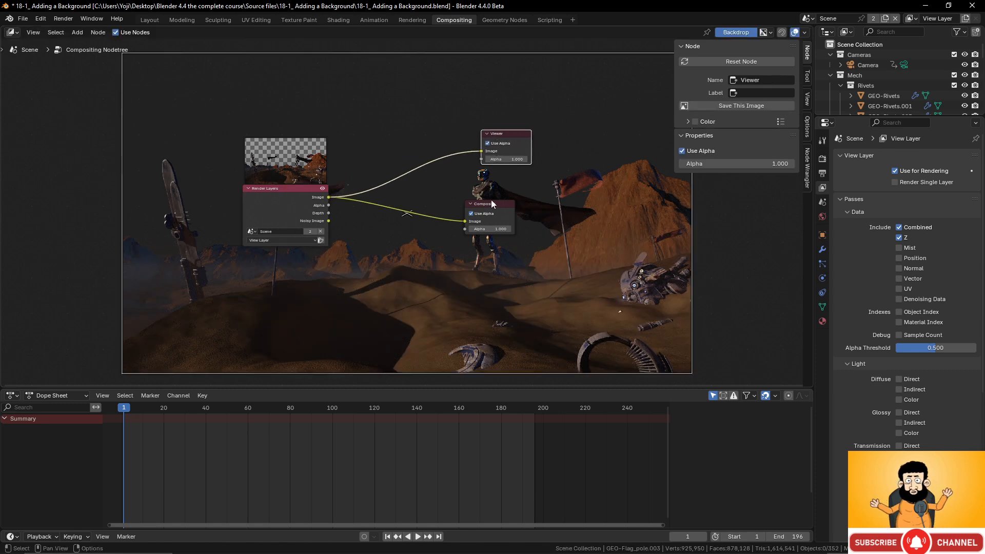
pyautogui.moveTo(491, 205)
pyautogui.mouseDown()
pyautogui.moveTo(535, 209)
pyautogui.moveTo(503, 209)
pyautogui.mouseUp()
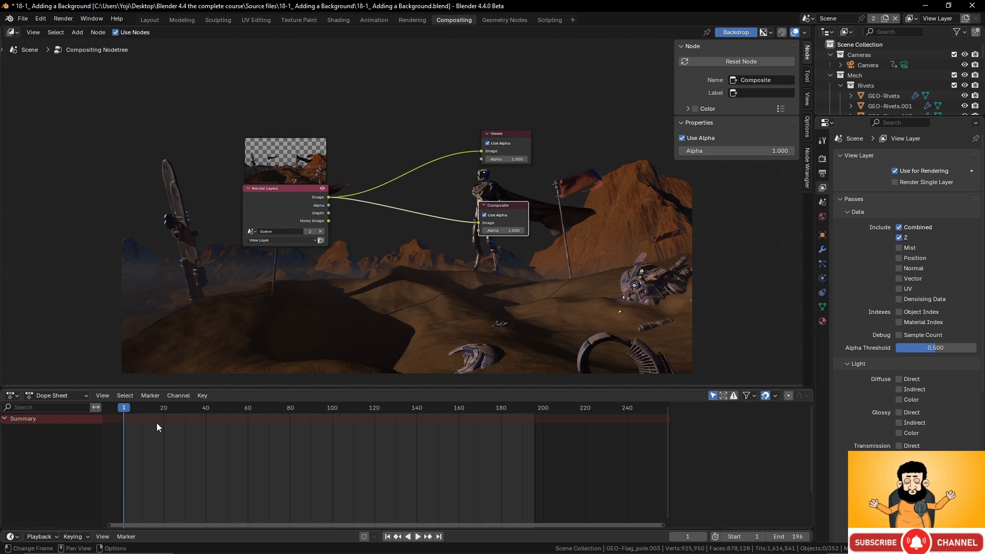
# Change the Dope Sheet area to an Image Editor displaying the Viewer Node image and enlarge that area
pyautogui.moveTo(327, 389); pyautogui.dragTo(327, 347)
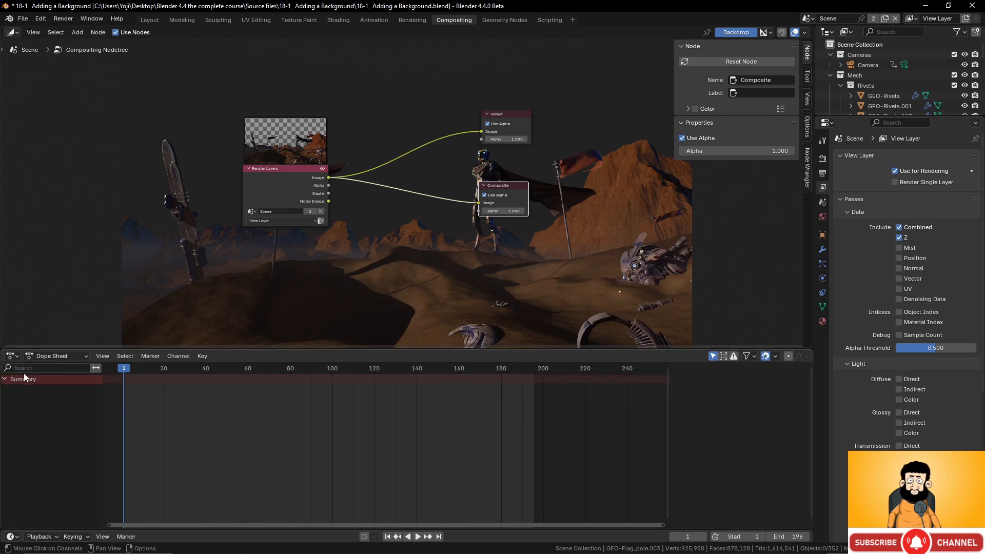
pyautogui.click(12, 356)
pyautogui.click(26, 394)
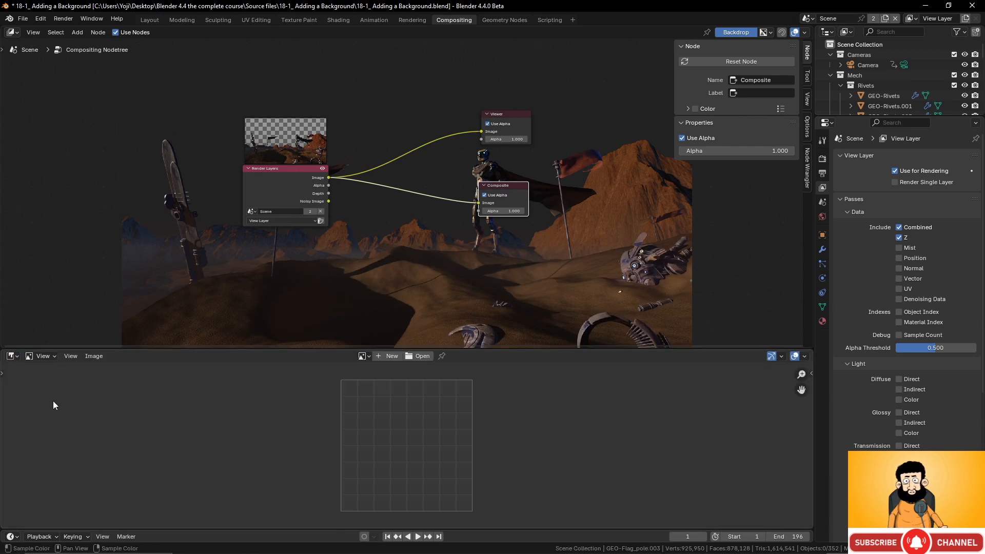
pyautogui.click(364, 356)
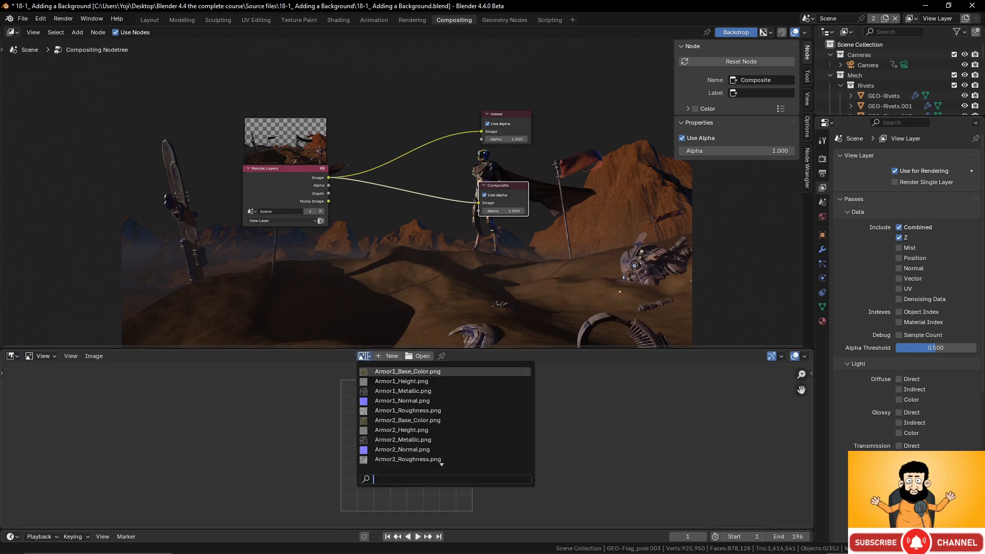
pyautogui.write('viewer')
pyautogui.click(394, 371)
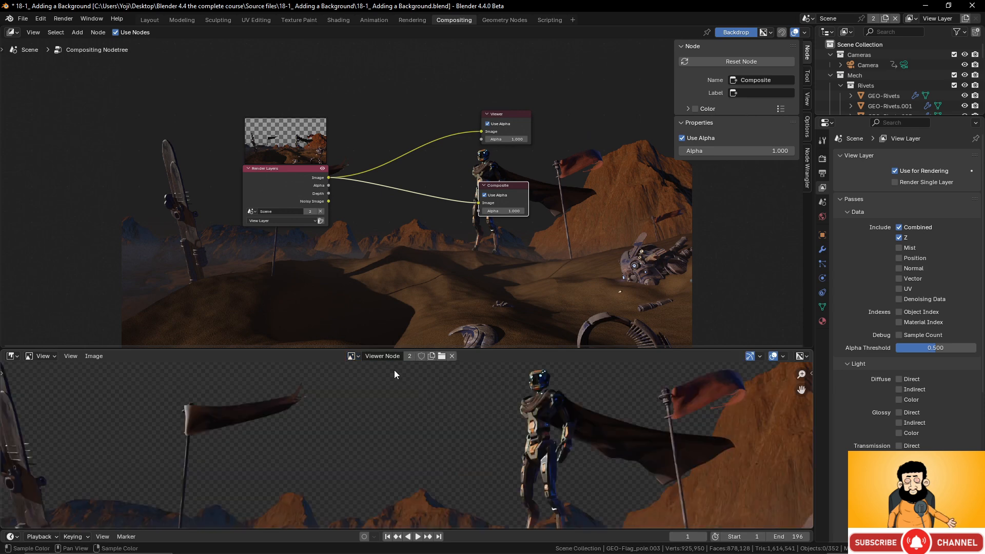
pyautogui.scroll(-3, 477, 400)
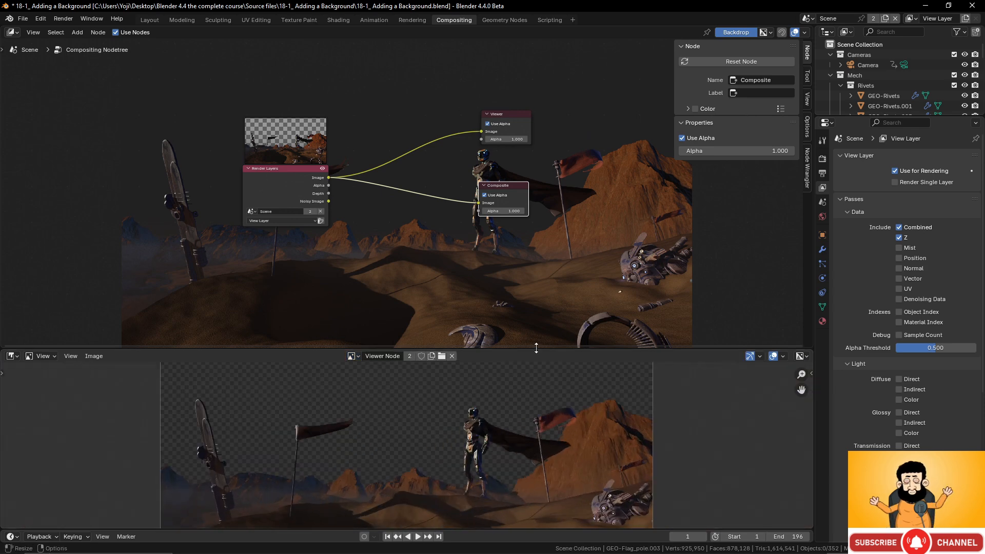
pyautogui.moveTo(536, 348); pyautogui.dragTo(526, 302)
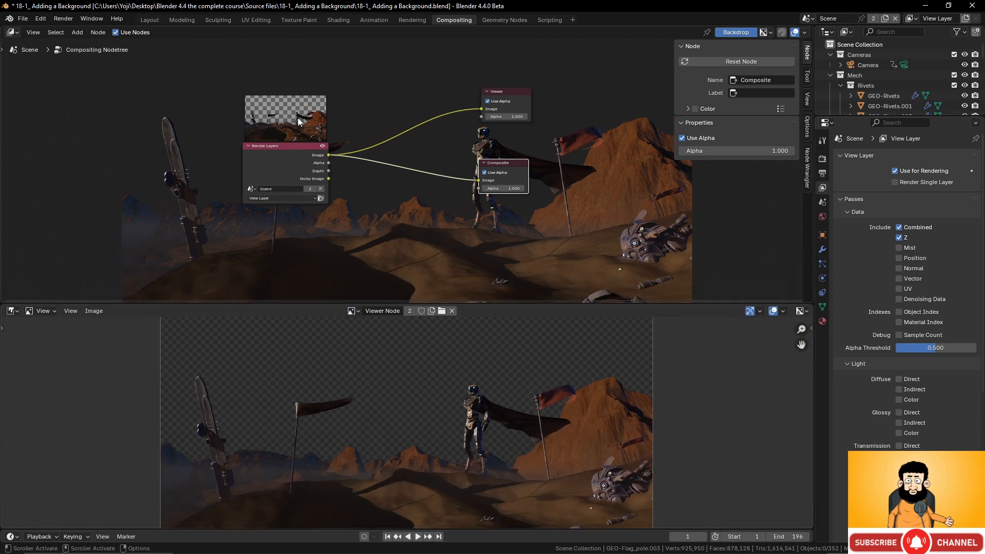
# Turn off the compositor's backdrop and frame the node tree and the Viewer Node image in their editors
pyautogui.click(730, 32)
pyautogui.scroll(2, 404, 203)
pyautogui.moveTo(404, 203); pyautogui.dragTo(388, 236, button='middle')
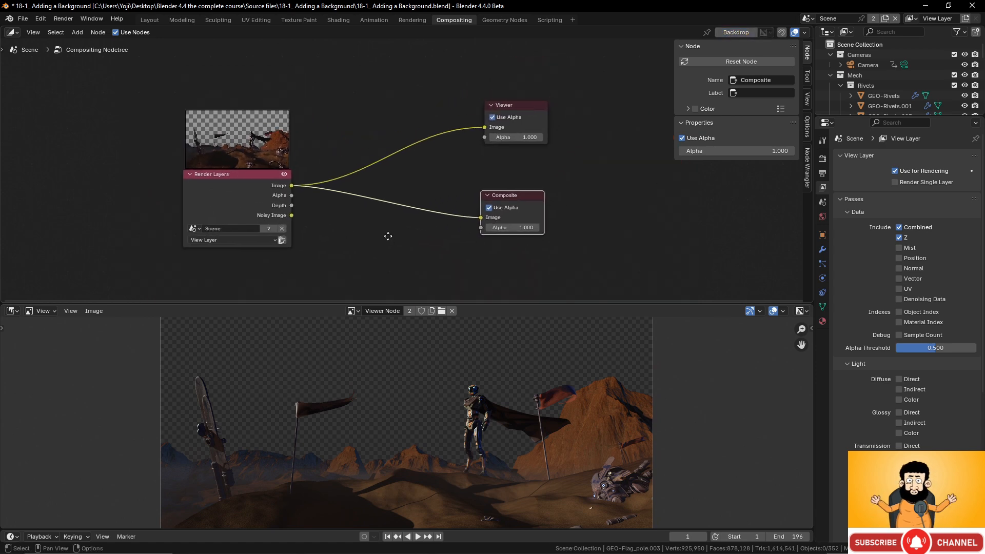
pyautogui.scroll(-2, 464, 175)
pyautogui.moveTo(510, 143); pyautogui.dragTo(482, 142, button='middle')
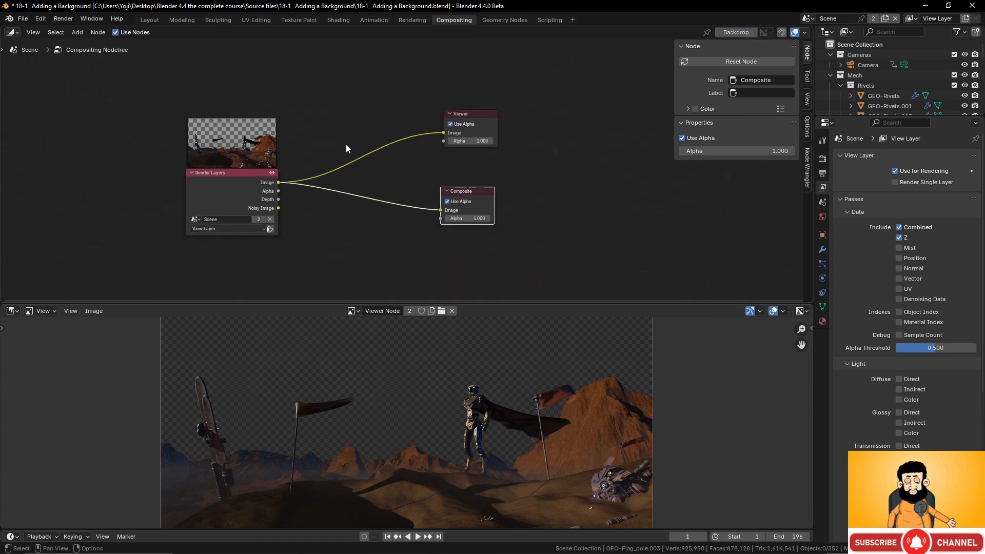
pyautogui.scroll(3, 461, 405)
pyautogui.scroll(-4, 457, 402)
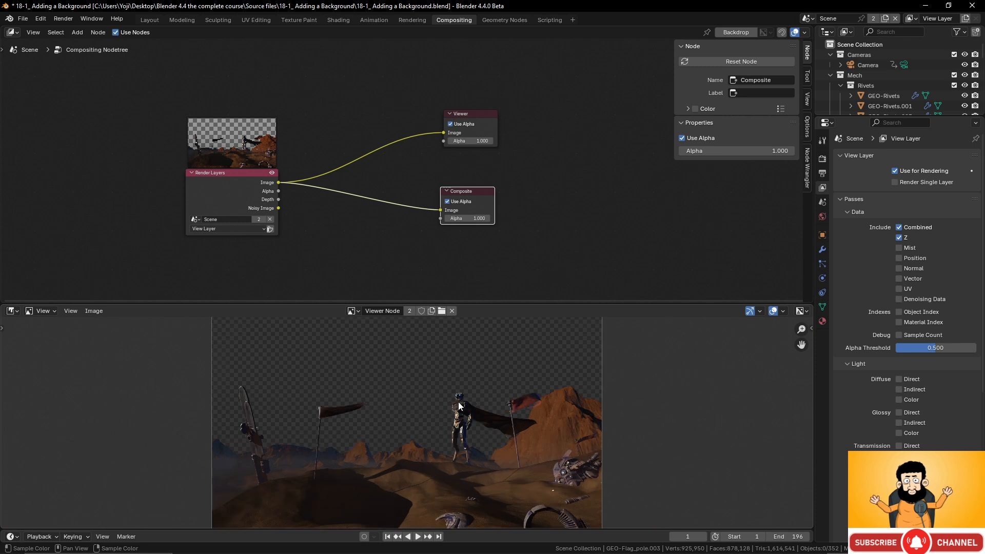
pyautogui.scroll(-1, 461, 404)
pyautogui.scroll(1, 455, 398)
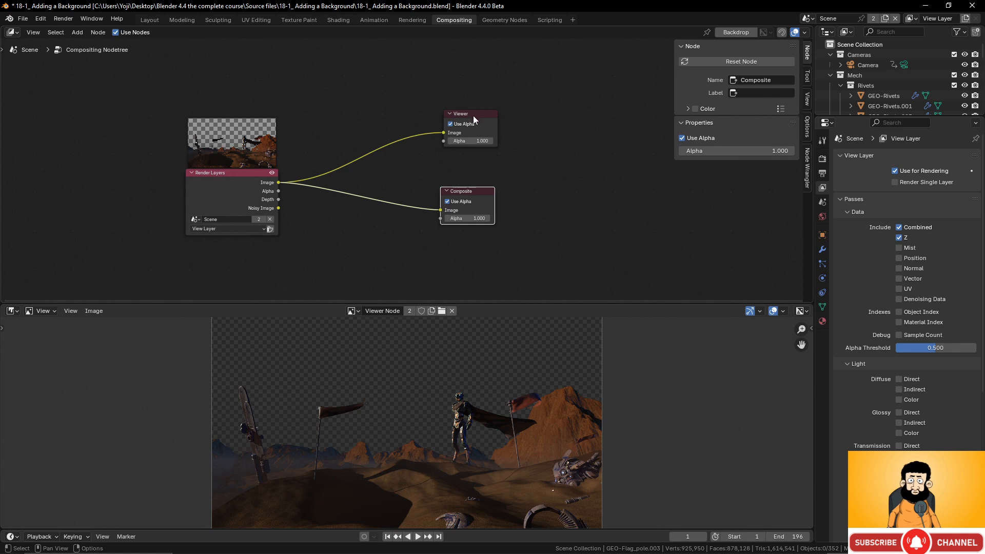
# Move the Viewer and Composite nodes farther from the Render Layers node to make room between them
pyautogui.moveTo(473, 115); pyautogui.dragTo(568, 119)
pyautogui.scroll(-2, 462, 154)
pyautogui.moveTo(376, 175); pyautogui.dragTo(571, 175)
pyautogui.moveTo(447, 117); pyautogui.dragTo(549, 124)
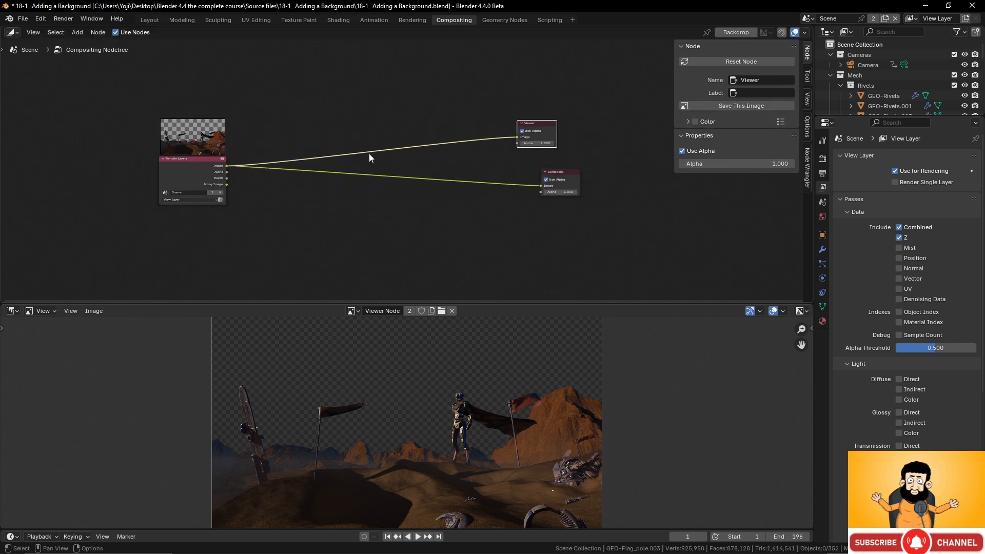
# Add a Hue/Saturation/Value node on the link between the Render Layers and Composite nodes
pyautogui.hotkey('shift', 'a')
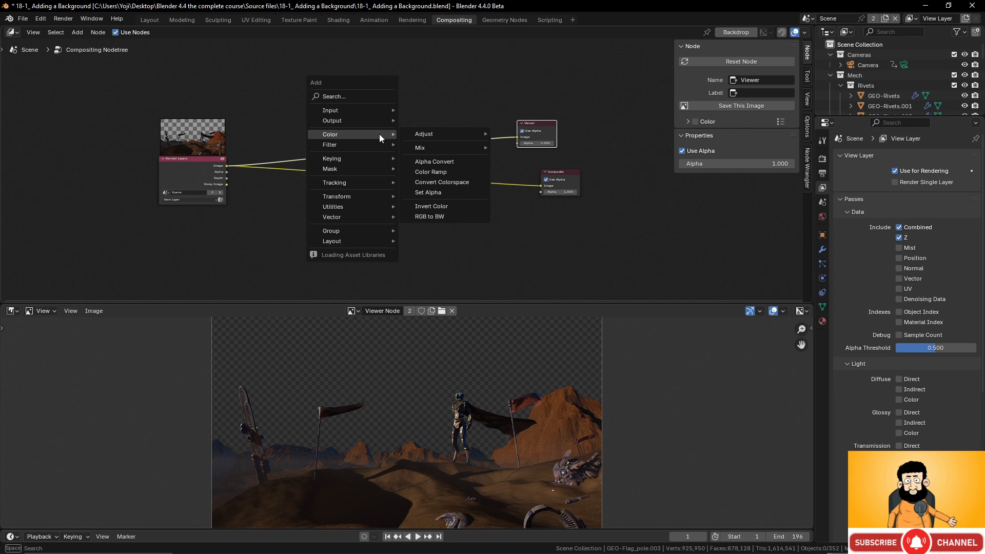
pyautogui.moveTo(444, 134)
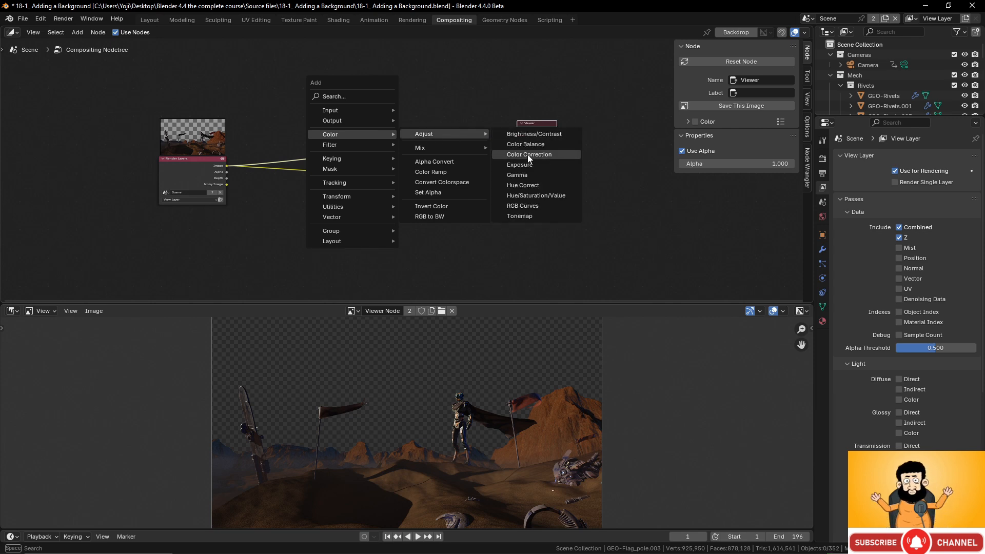
pyautogui.click(536, 196)
pyautogui.click(418, 183)
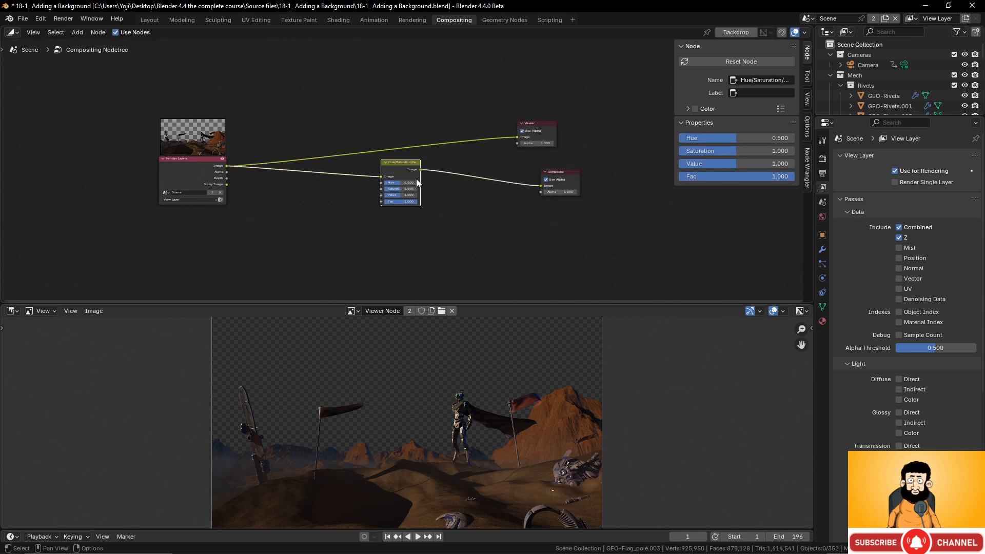
# Preview the Hue/Saturation/Value node through the Viewer and set its hue to 0.458 and saturation to 1.283
pyautogui.scroll(2, 417, 182)
pyautogui.moveTo(396, 188)
pyautogui.mouseDown()
pyautogui.moveTo(406, 188)
pyautogui.moveTo(386, 188)
pyautogui.moveTo(399, 189)
pyautogui.mouseUp()
pyautogui.keyDown('ctrl'); pyautogui.keyDown('shift'); pyautogui.click(402, 161); pyautogui.keyUp('shift'); pyautogui.keyUp('ctrl')
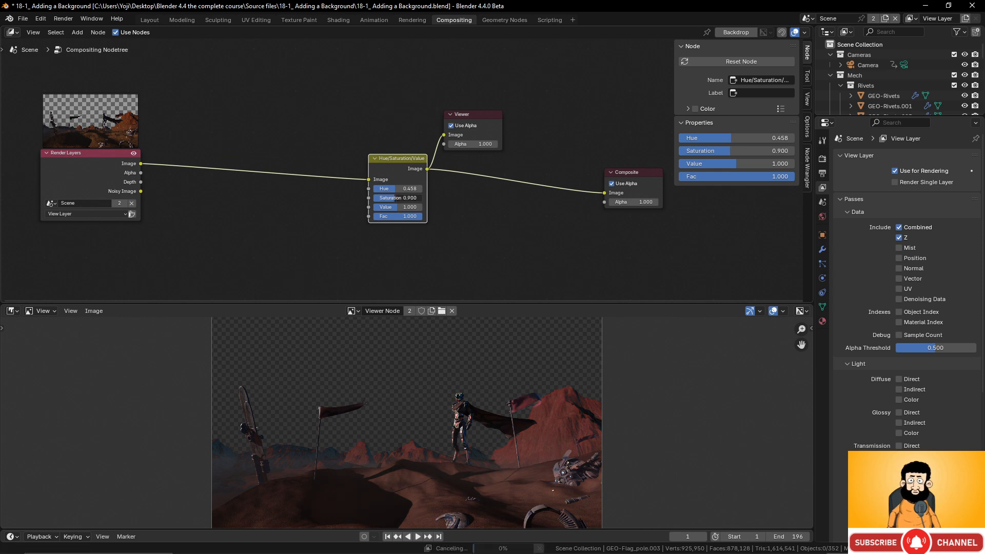
pyautogui.moveTo(399, 199); pyautogui.dragTo(420, 199)
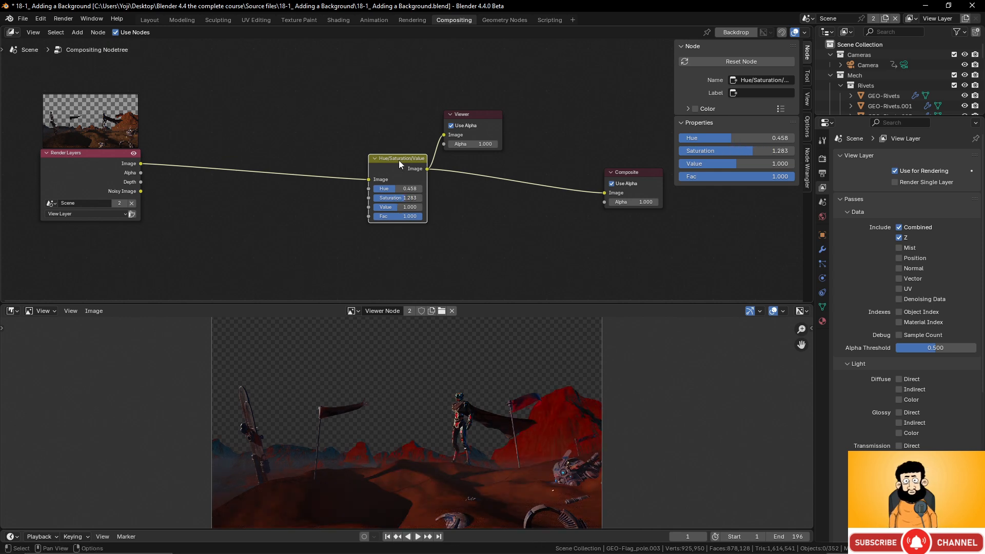
# Delete the Hue/Saturation/Value node while keeping its links connected, and move the Viewer node closer to the Composite node
pyautogui.press('ctrl')
pyautogui.hotkey('ctrl', 'x')
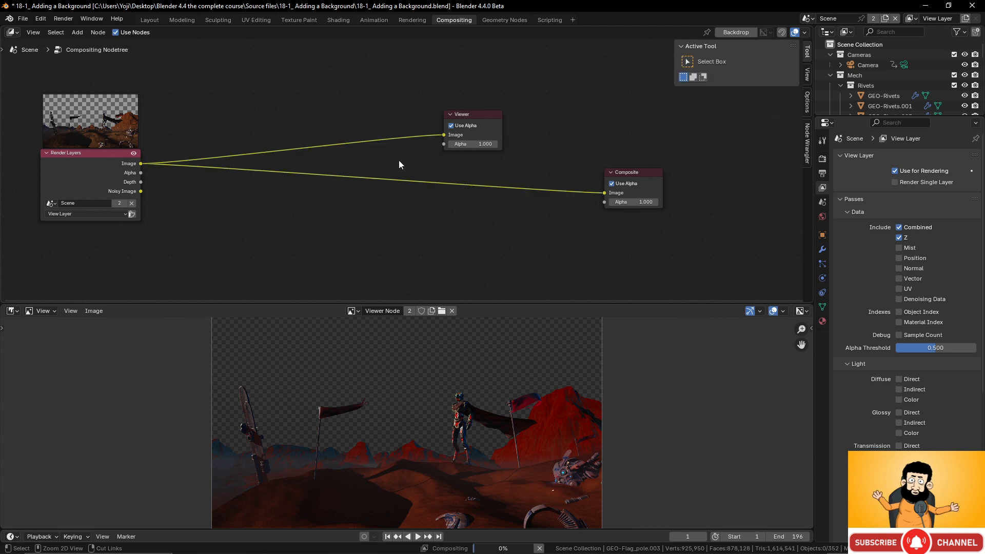
pyautogui.moveTo(473, 115); pyautogui.dragTo(536, 115)
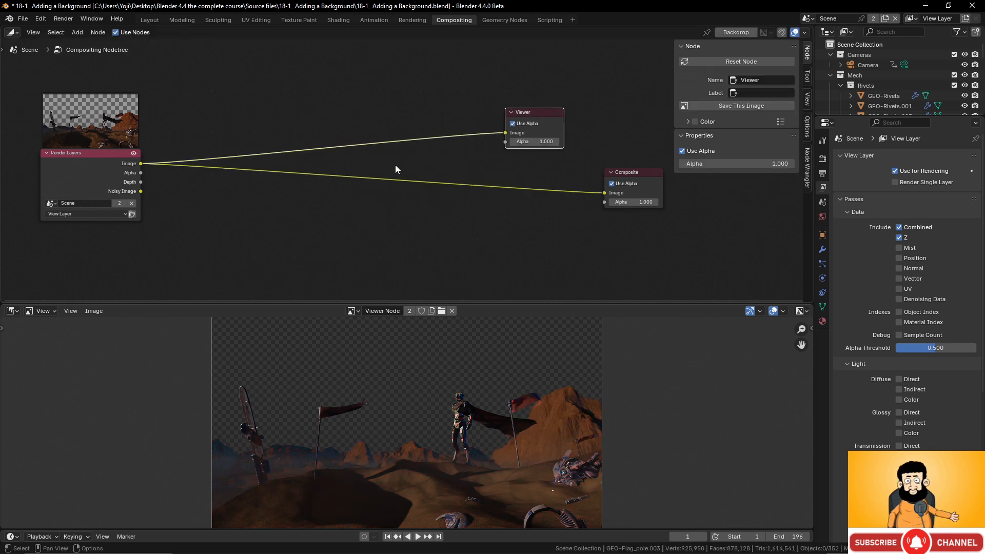
pyautogui.scroll(-2, 395, 164)
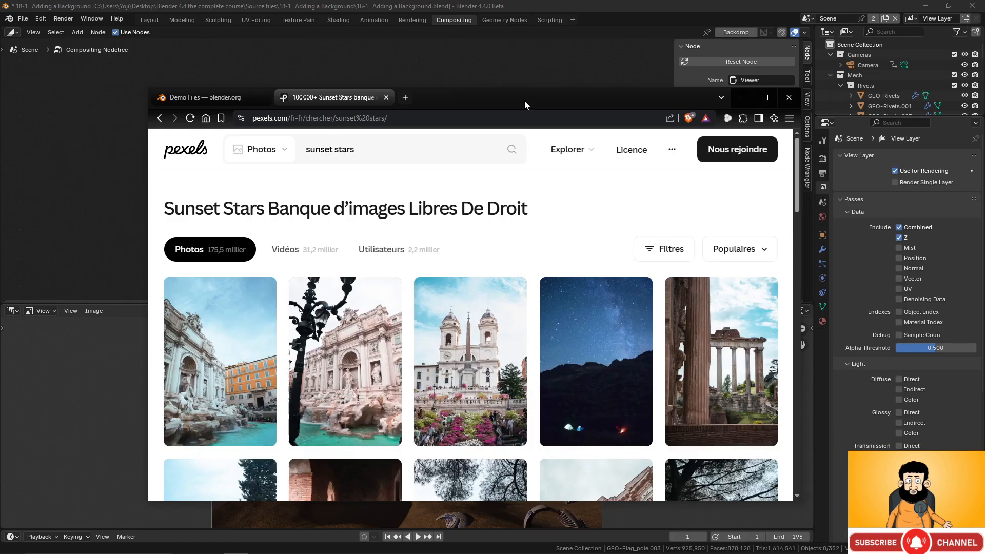
# Switch to the browser, maximize it and look through the Pexels photo results for "sunset stars"
pyautogui.moveTo(525, 101); pyautogui.dragTo(364, 1)
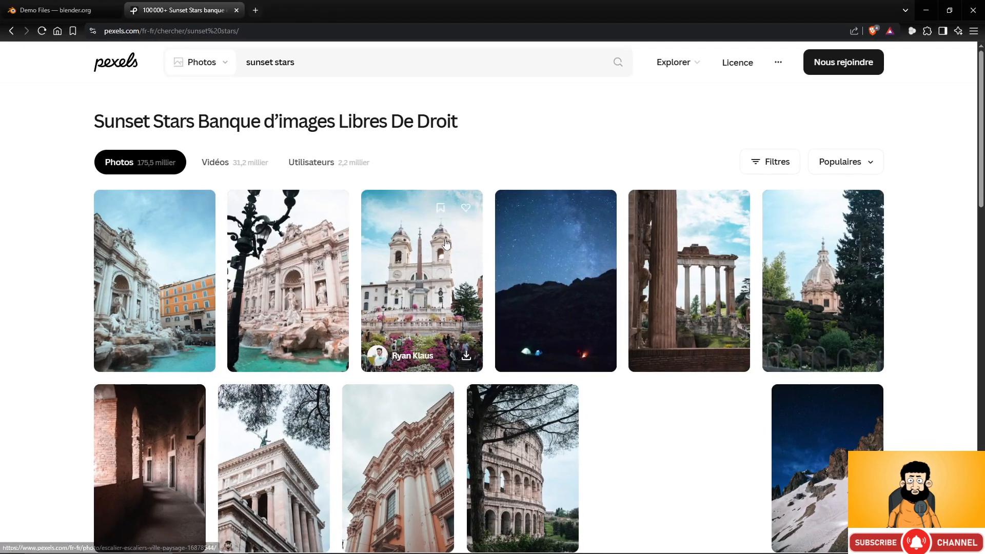
pyautogui.scroll(-6, 624, 286)
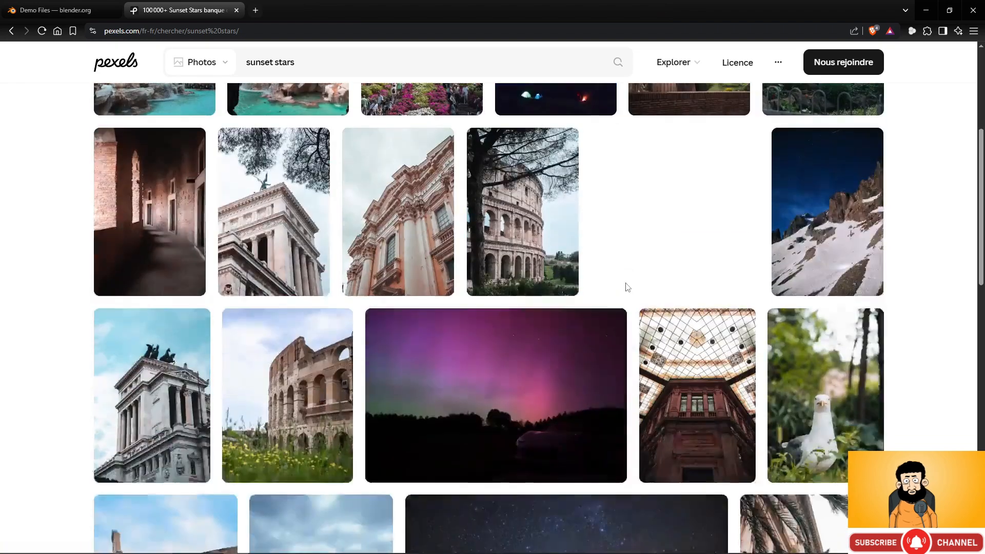
pyautogui.scroll(-3, 488, 306)
pyautogui.scroll(3, 488, 306)
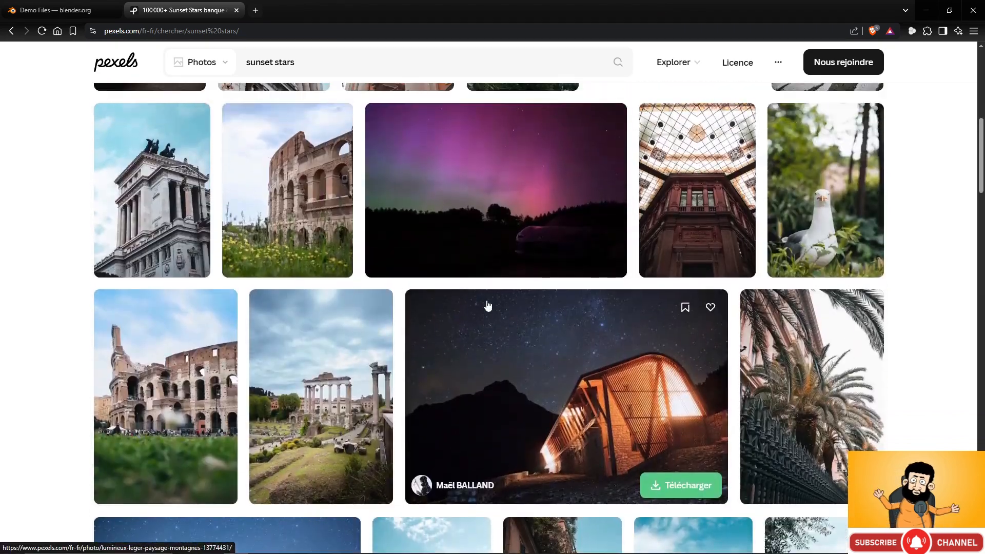
pyautogui.scroll(5, 488, 306)
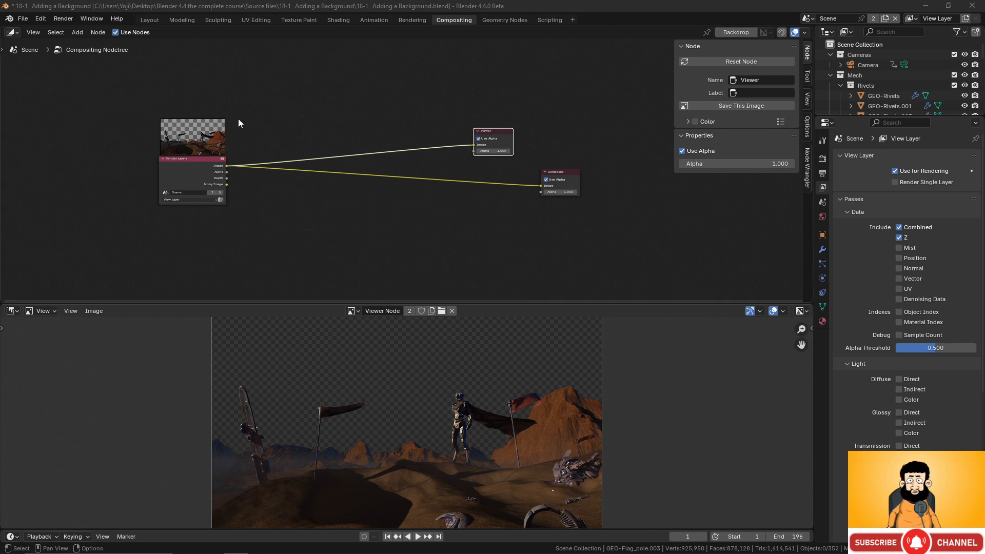
# Switch back to Blender, open the sky photo pexels-bru-no-1595850.jpg in the Image Editor and fit it in view
pyautogui.moveTo(239, 120); pyautogui.dragTo(250, 156, button='middle')
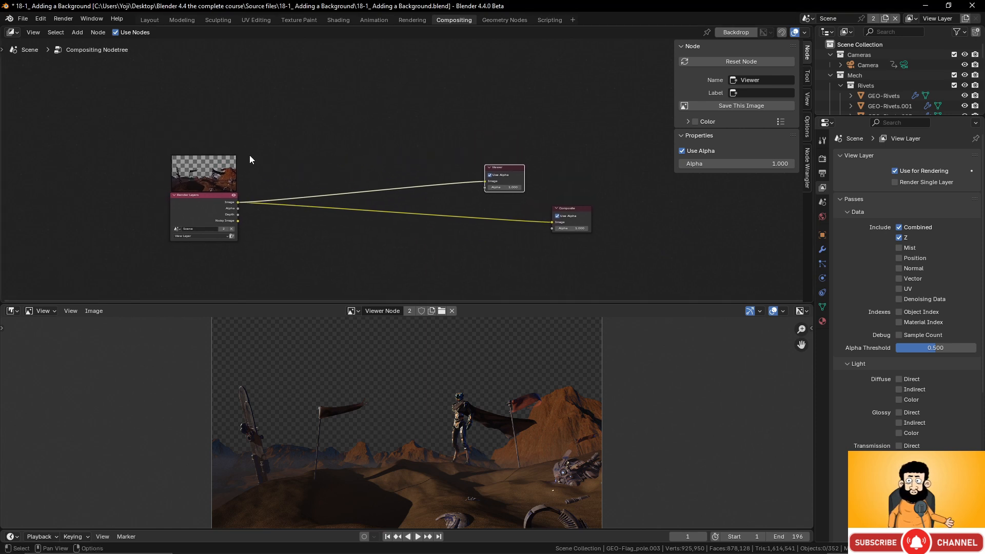
pyautogui.click(93, 311)
pyautogui.click(114, 335)
pyautogui.click(375, 200)
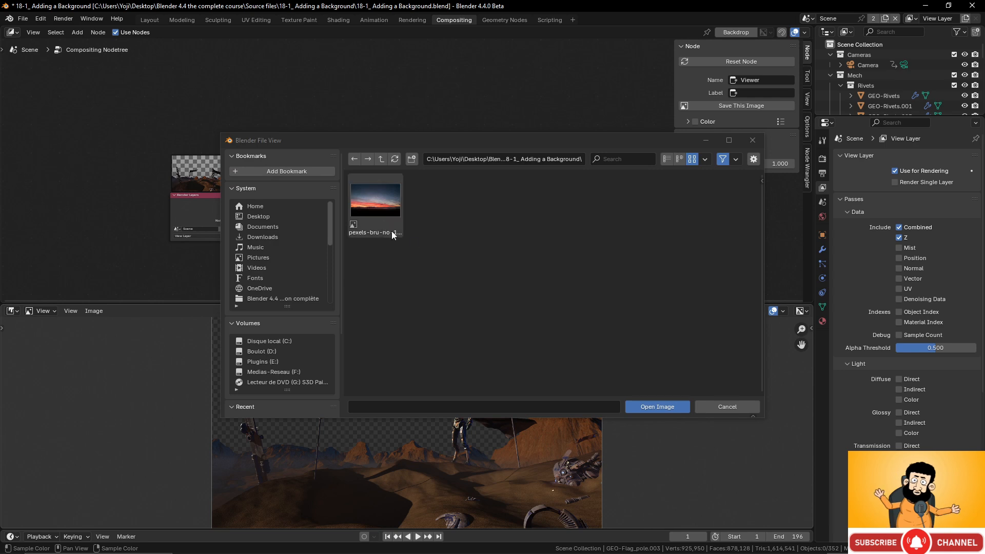
pyautogui.click(651, 407)
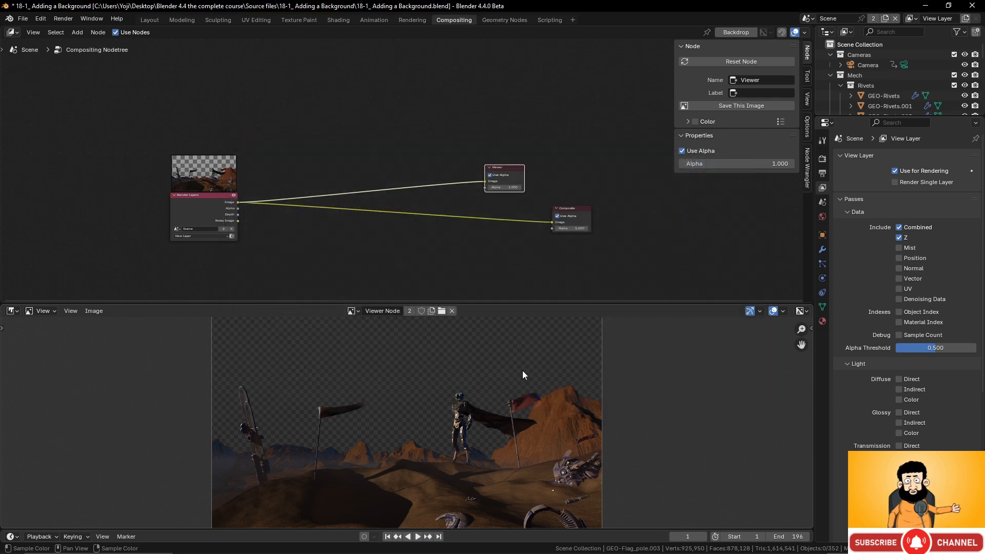
pyautogui.scroll(-6, 430, 356)
pyautogui.scroll(4, 437, 362)
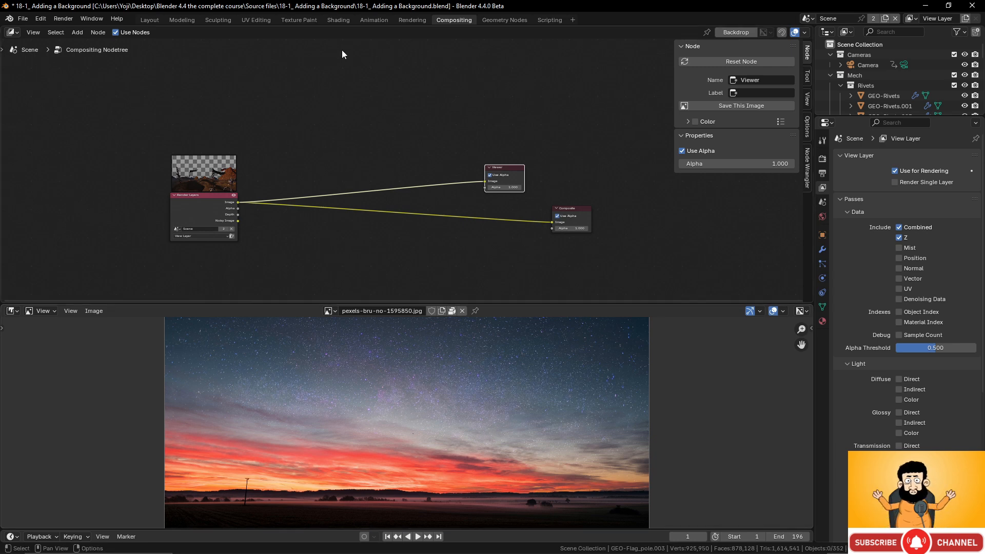
# Add the pexels-bru-no-1595850.jpg sky photo to the compositing node tree as an Image node above the Render Layers node
pyautogui.hotkey('shift', 'a')
pyautogui.moveTo(322, 104)
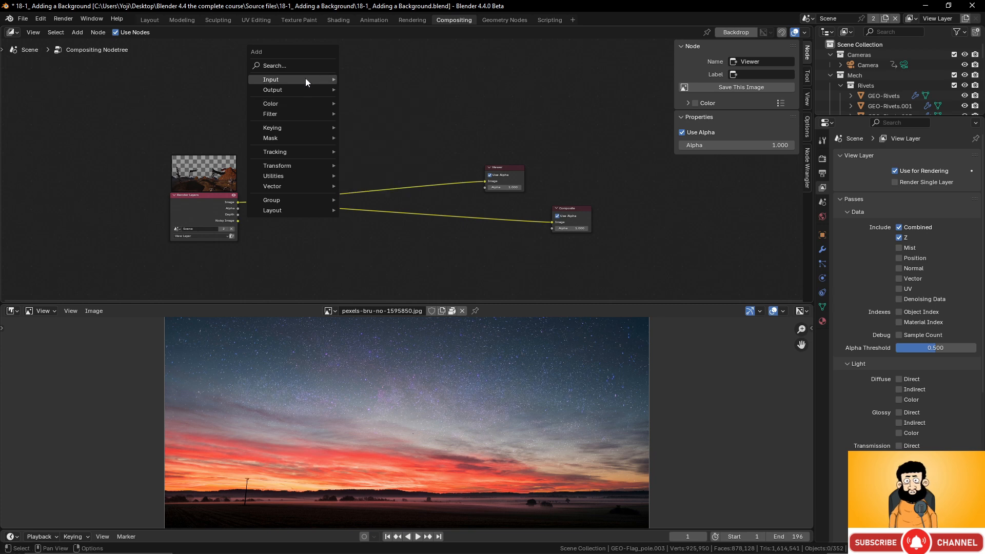
pyautogui.moveTo(306, 80)
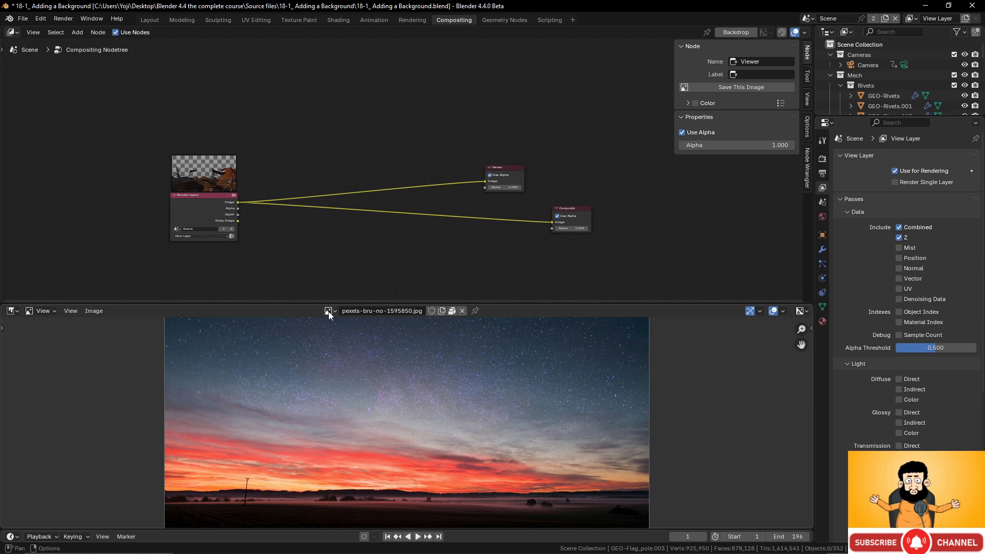
pyautogui.moveTo(329, 312); pyautogui.dragTo(266, 73)
pyautogui.moveTo(337, 131); pyautogui.dragTo(393, 177, button='middle')
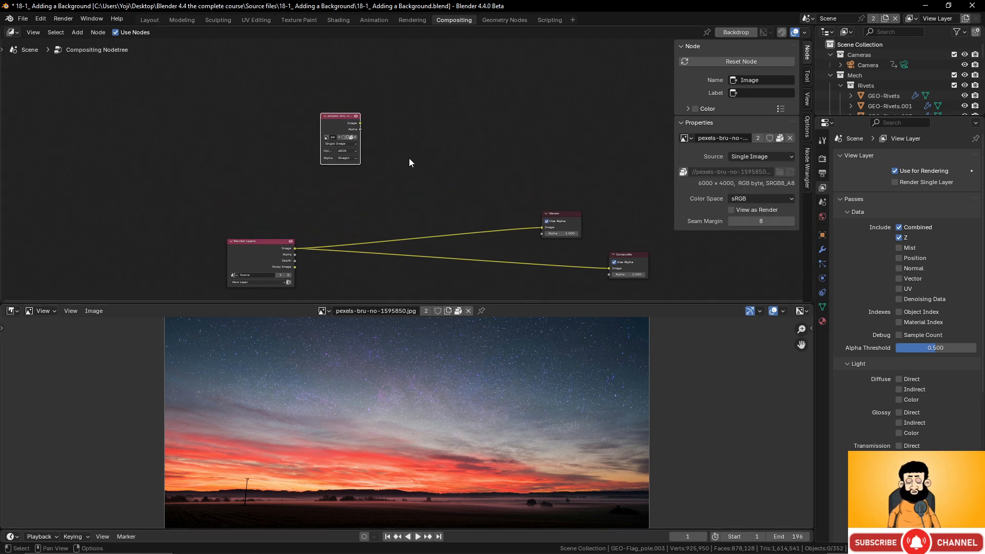
# Connect the sky photo's Image node to the Viewer node and display the Viewer Node result in the Image Editor
pyautogui.keyDown('ctrl'); pyautogui.keyDown('shift'); pyautogui.click(333, 116); pyautogui.keyUp('shift'); pyautogui.keyUp('ctrl')
pyautogui.scroll(-1, 446, 140)
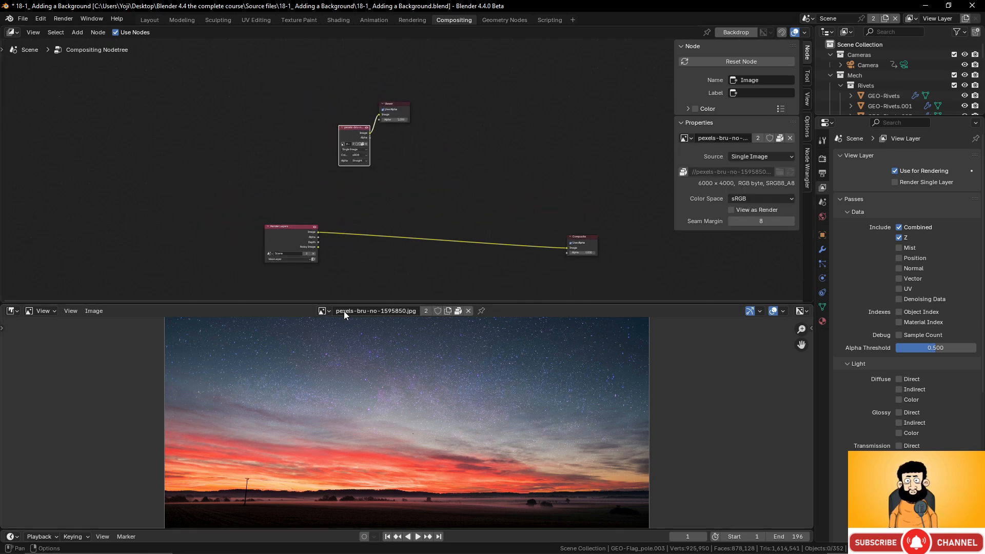
pyautogui.click(323, 311)
pyautogui.click(348, 412)
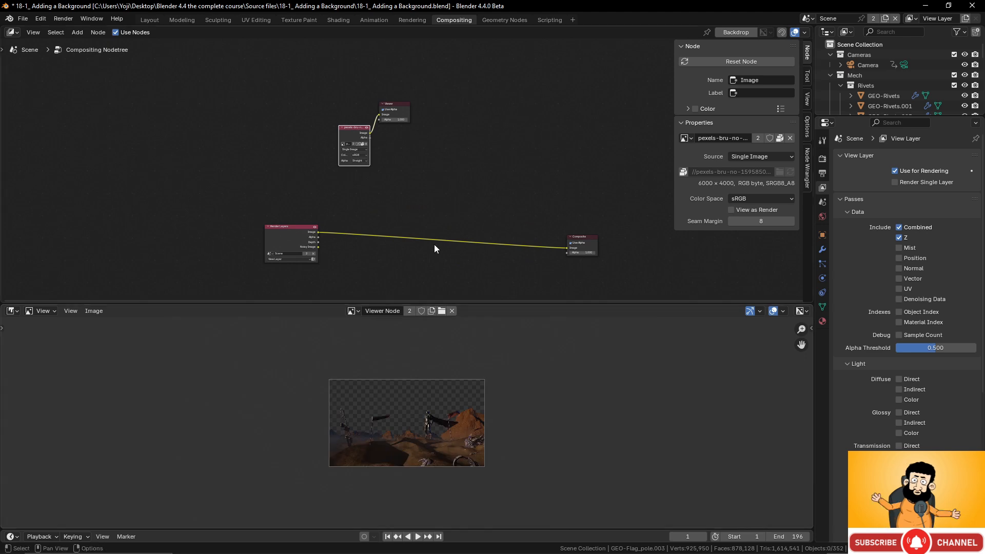
# Preview the Render Layers output and the sky photo in turn, and move the sky Image node above the Render Layers node
pyautogui.keyDown('ctrl'); pyautogui.keyDown('shift'); pyautogui.click(298, 227); pyautogui.keyUp('shift'); pyautogui.keyUp('ctrl')
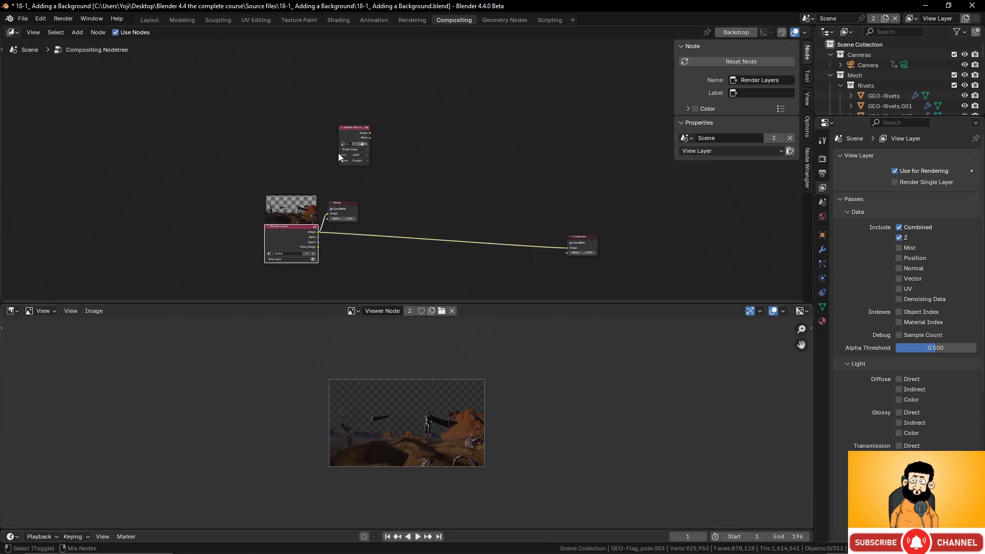
pyautogui.keyDown('ctrl'); pyautogui.keyDown('shift'); pyautogui.click(356, 128); pyautogui.keyUp('shift'); pyautogui.keyUp('ctrl')
pyautogui.moveTo(355, 128); pyautogui.dragTo(291, 124)
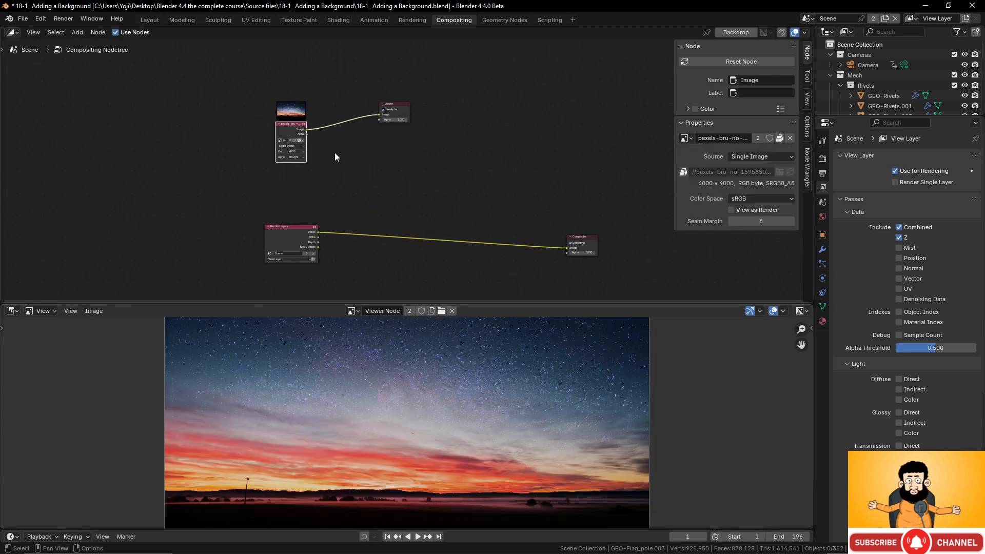
# Move the Viewer node farther away from the sky Image node
pyautogui.scroll(4, 359, 154)
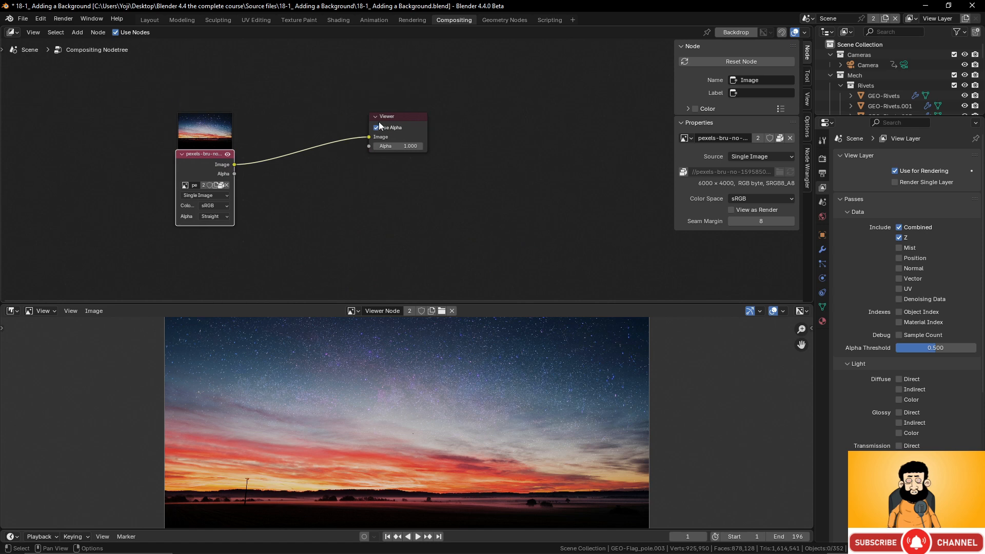
pyautogui.click(403, 120)
pyautogui.moveTo(402, 122); pyautogui.dragTo(433, 128)
pyautogui.scroll(-2, 400, 220)
pyautogui.moveTo(401, 220); pyautogui.dragTo(401, 161, button='middle')
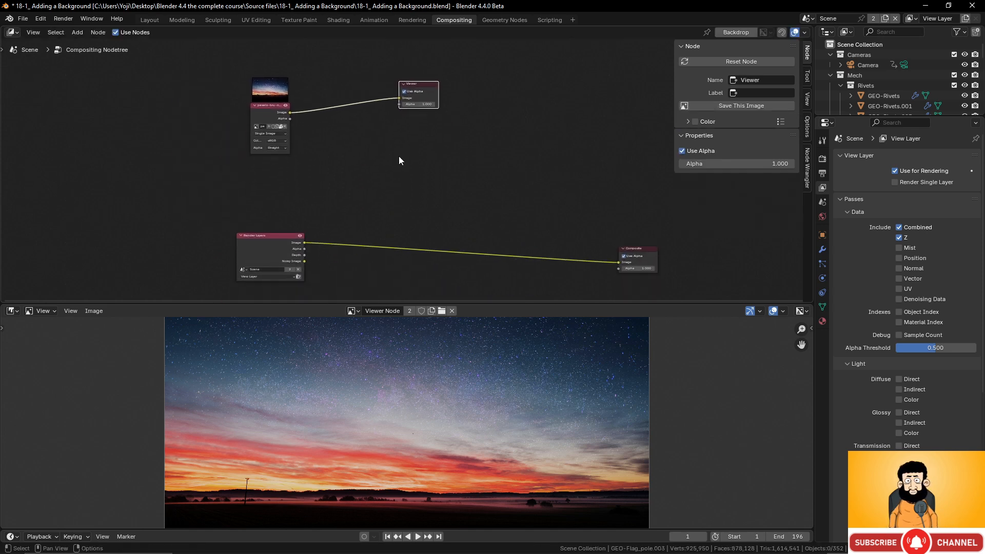
# Compare the Render Layers output with the sky photo again, leaving the Viewer on the photo and well clear of its Image node
pyautogui.keyDown('ctrl'); pyautogui.keyDown('shift'); pyautogui.click(285, 236); pyautogui.keyUp('shift'); pyautogui.keyUp('ctrl')
pyautogui.keyDown('ctrl'); pyautogui.keyDown('shift'); pyautogui.click(278, 110); pyautogui.keyUp('shift'); pyautogui.keyUp('ctrl')
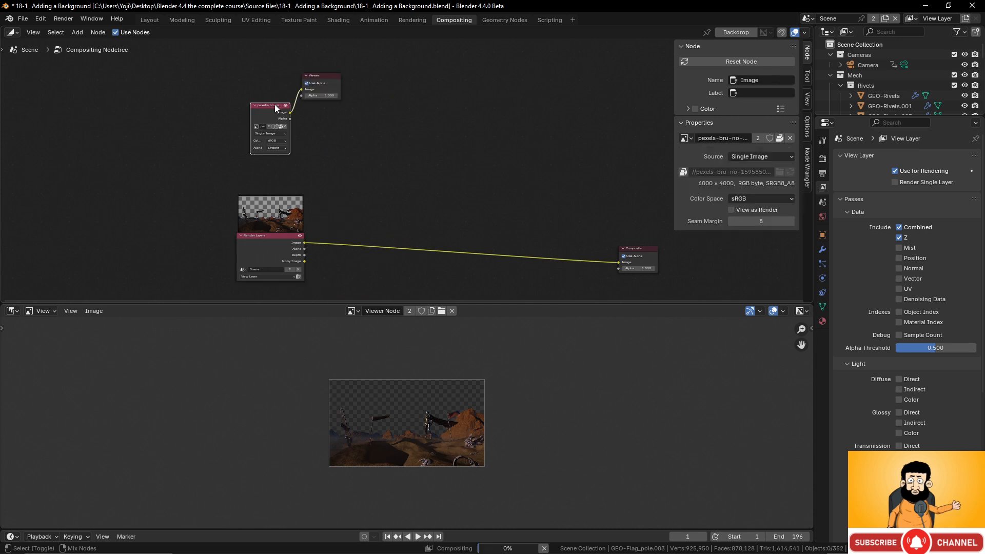
pyautogui.moveTo(321, 76); pyautogui.dragTo(451, 97)
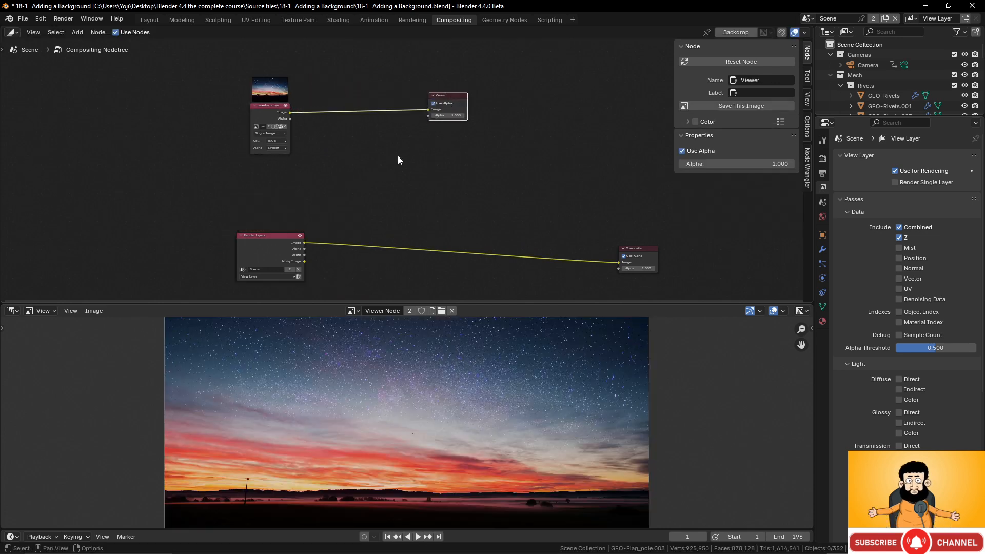
# Insert a Scale node on the link between the sky Image node and the Viewer node
pyautogui.scroll(3, 314, 104)
pyautogui.hotkey('shift', 'a')
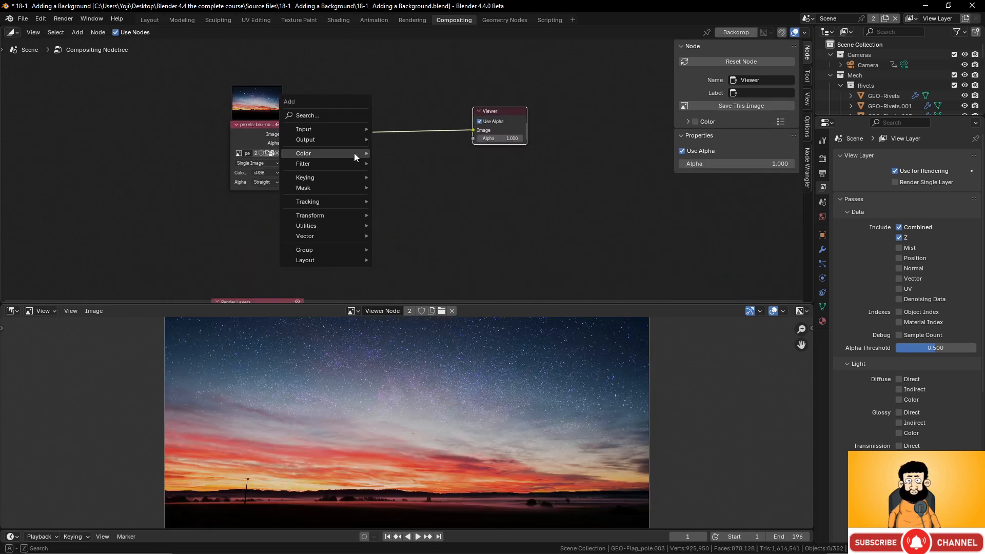
pyautogui.moveTo(345, 189)
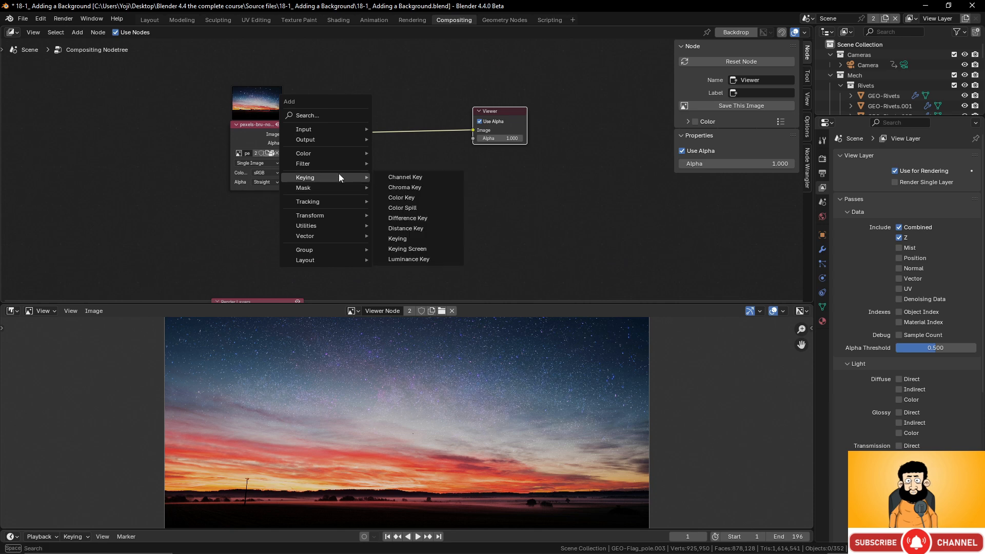
pyautogui.moveTo(336, 215)
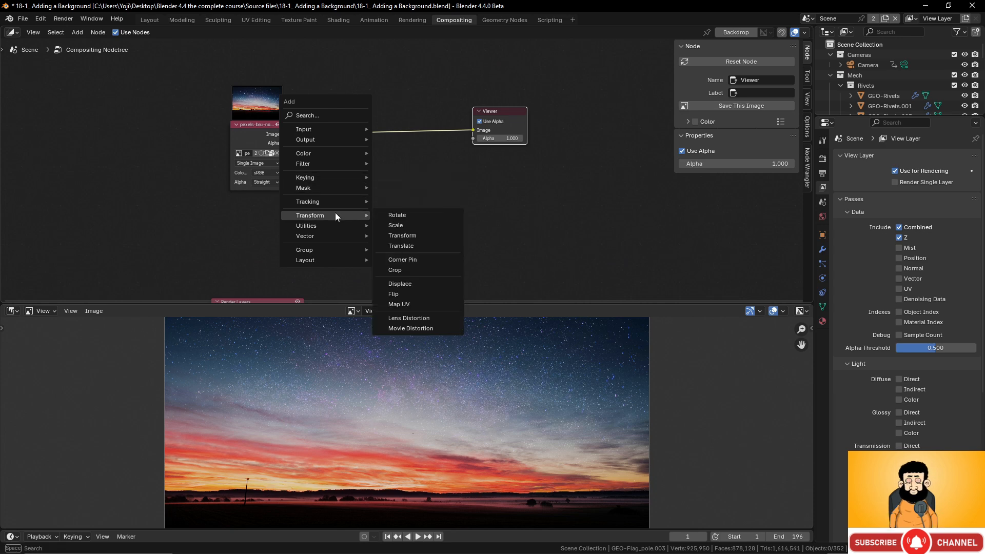
pyautogui.click(405, 228)
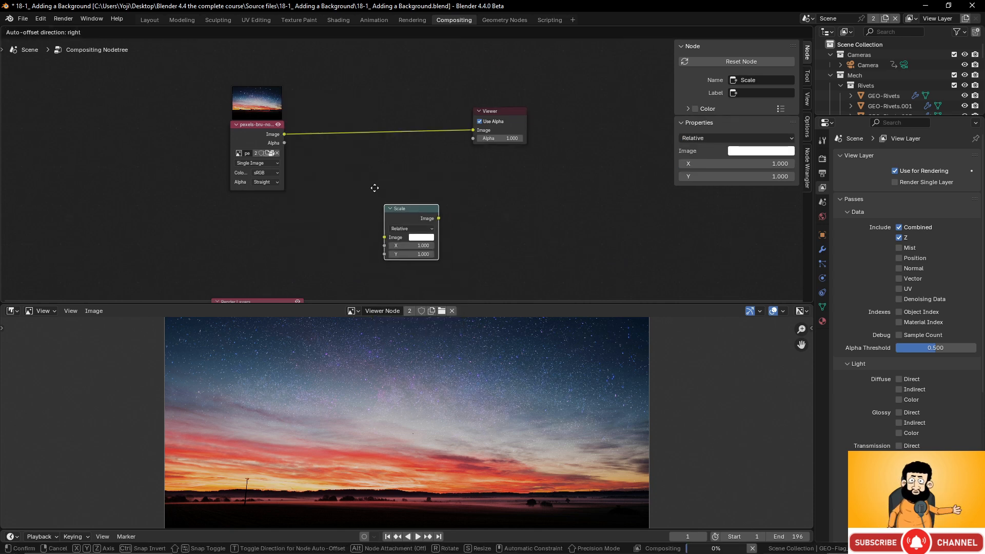
pyautogui.click(362, 110)
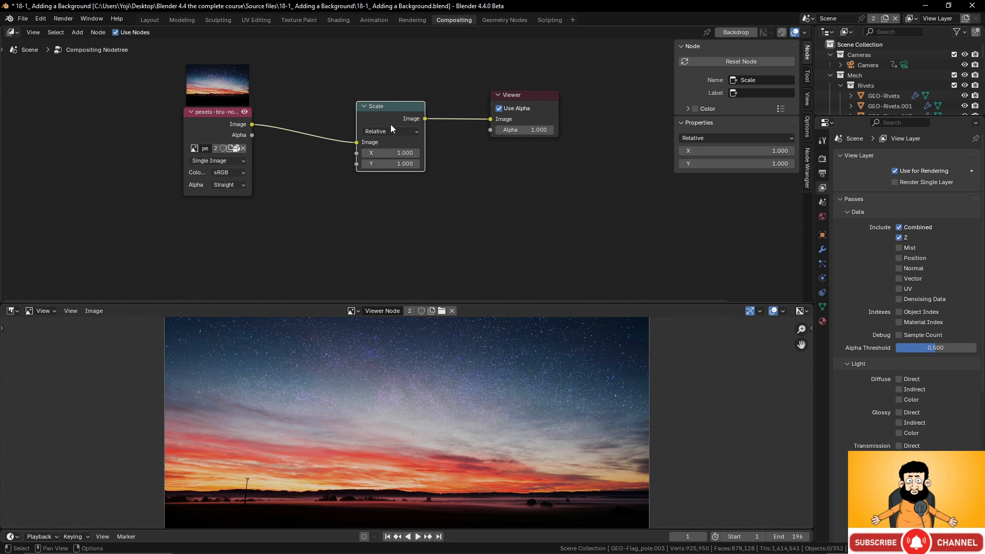
# Set the Scale node to Render Size and move it lower, between the sky Image and Render Layers nodes
pyautogui.click(395, 131)
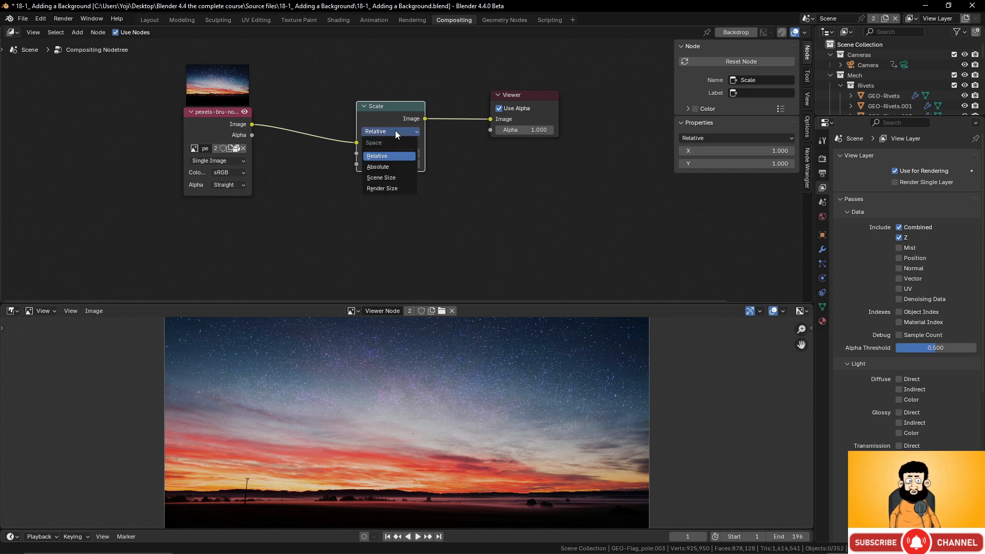
pyautogui.click(390, 188)
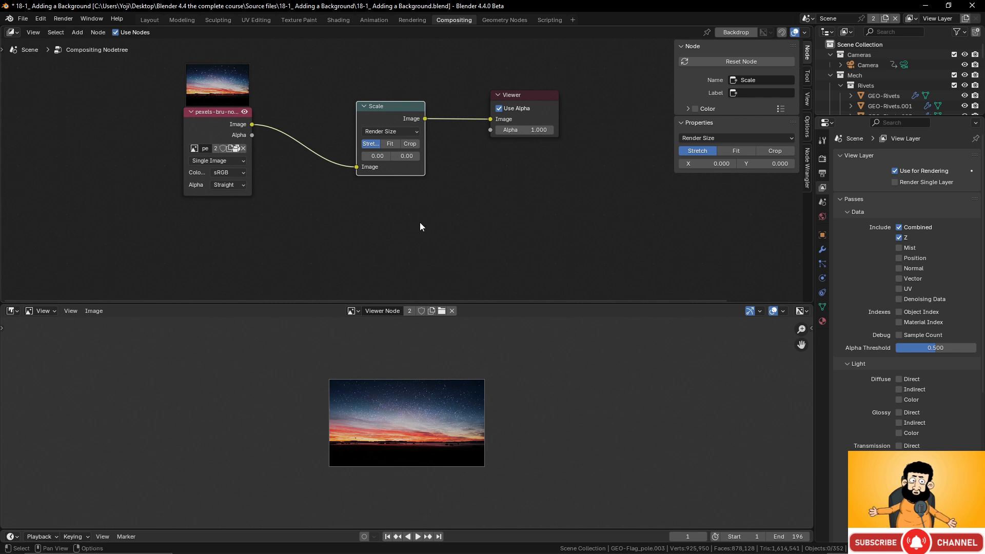
pyautogui.scroll(2, 380, 229)
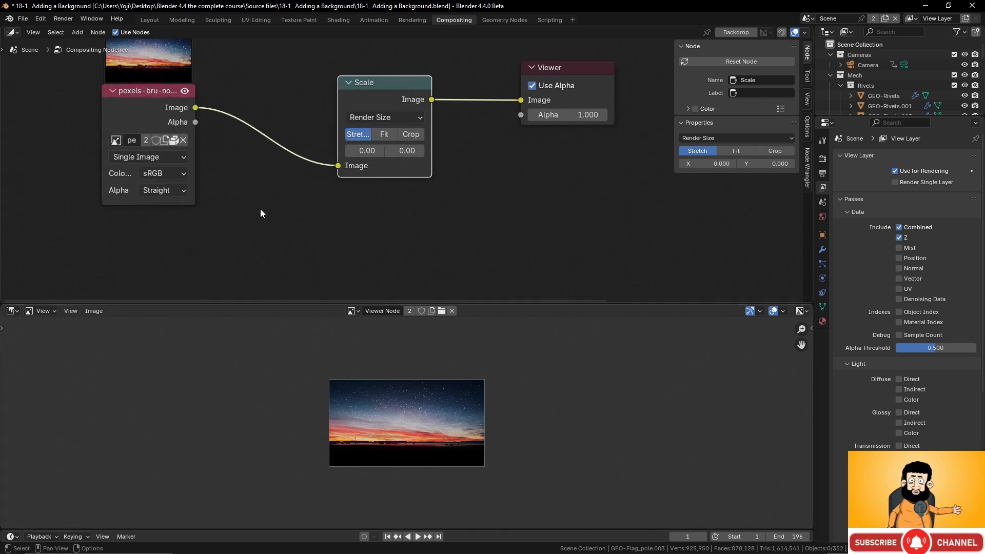
pyautogui.scroll(-4, 300, 147)
pyautogui.scroll(3, 328, 165)
pyautogui.moveTo(317, 156); pyautogui.dragTo(333, 170, button='middle')
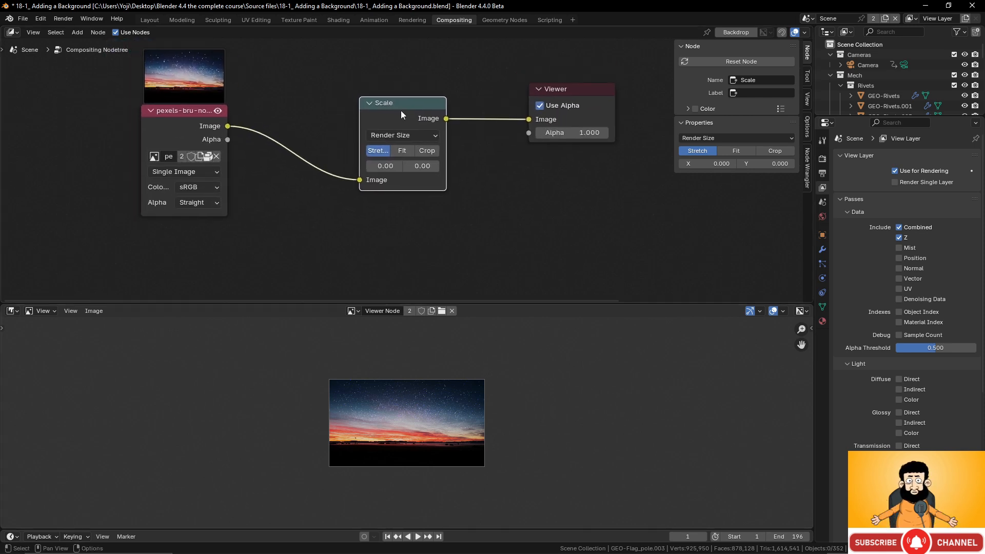
pyautogui.moveTo(402, 111); pyautogui.dragTo(426, 190)
pyautogui.scroll(-6, 482, 177)
pyautogui.moveTo(484, 191); pyautogui.dragTo(476, 116, button='middle')
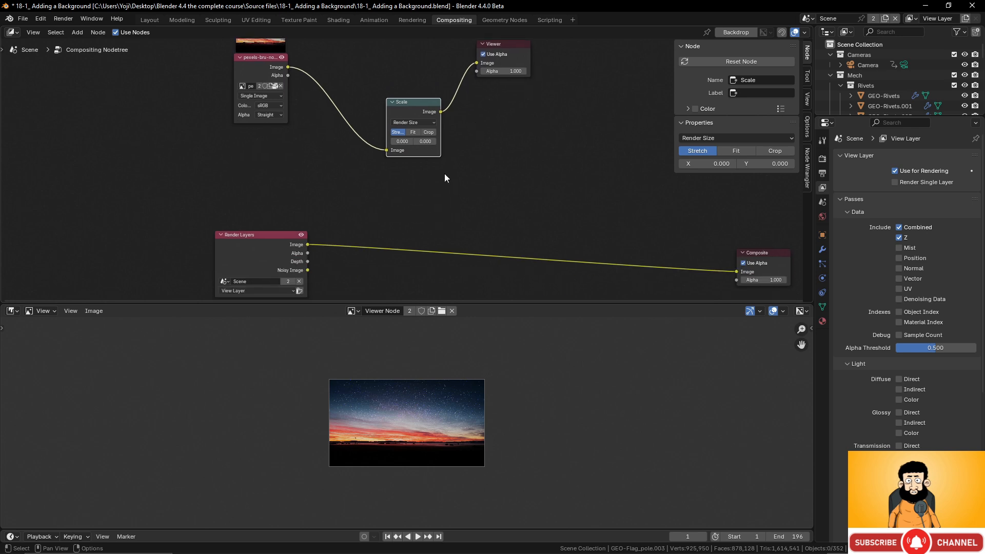
# Compare the Render Layers output with the scaled sky photo in an enlarged preview, and move the Viewer node away from the Scale node
pyautogui.keyDown('ctrl'); pyautogui.keyDown('shift'); pyautogui.click(283, 236); pyautogui.keyUp('shift'); pyautogui.keyUp('ctrl')
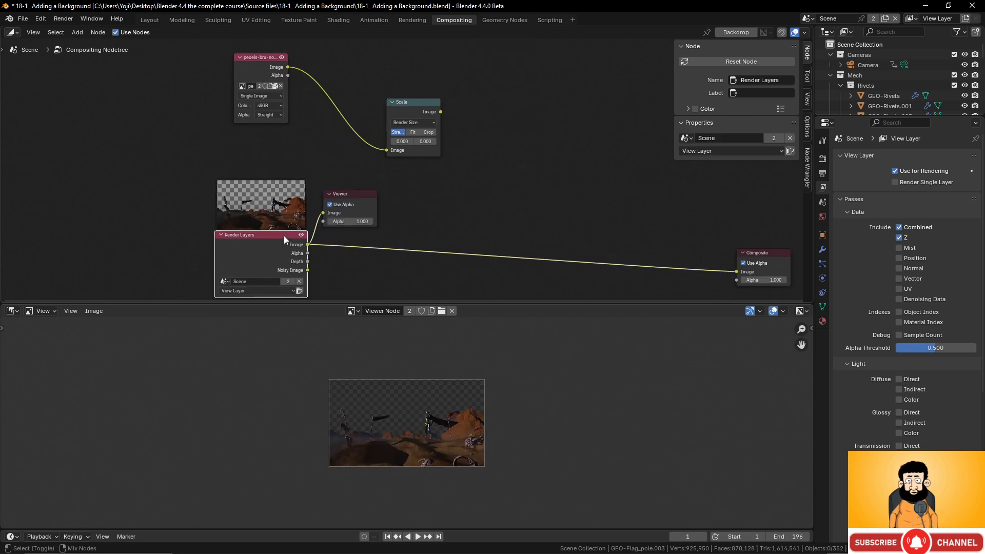
pyautogui.scroll(5, 374, 407)
pyautogui.scroll(-2, 374, 406)
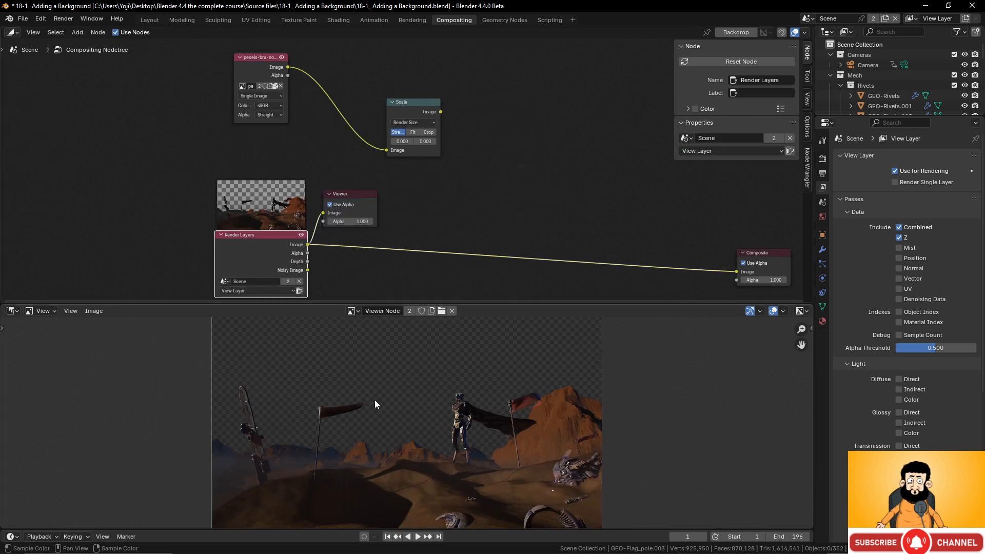
pyautogui.keyDown('ctrl'); pyautogui.keyDown('shift'); pyautogui.click(413, 106); pyautogui.keyUp('shift'); pyautogui.keyUp('ctrl')
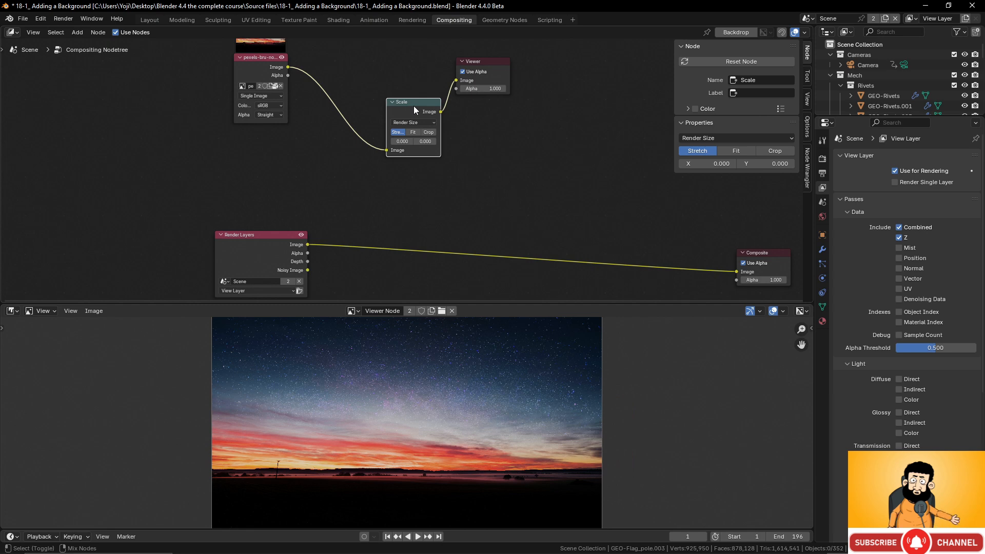
pyautogui.moveTo(486, 73); pyautogui.dragTo(618, 70)
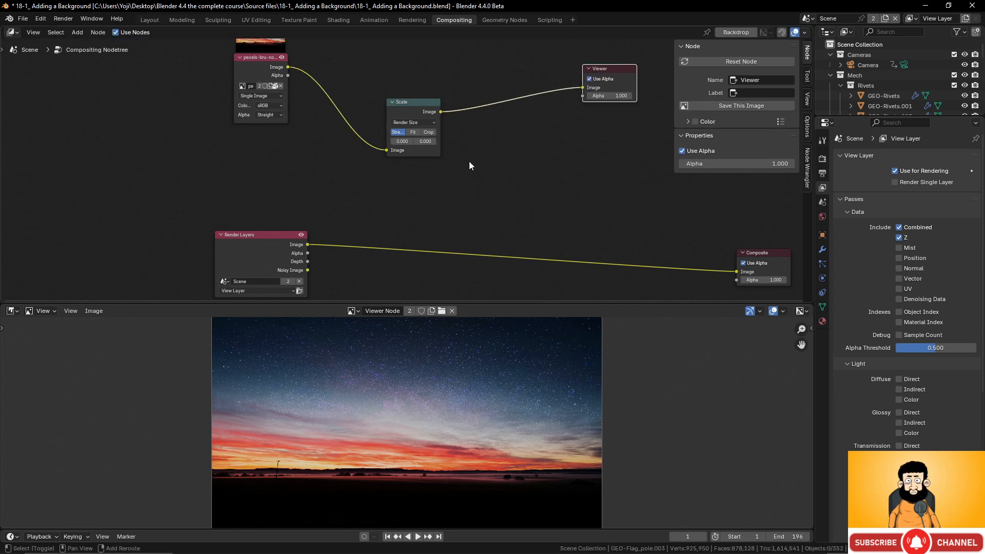
# Add an Alpha Over node in the free space between the Scale and Composite nodes
pyautogui.hotkey('shift', 'a')
pyautogui.click(445, 61)
pyautogui.write('alpha')
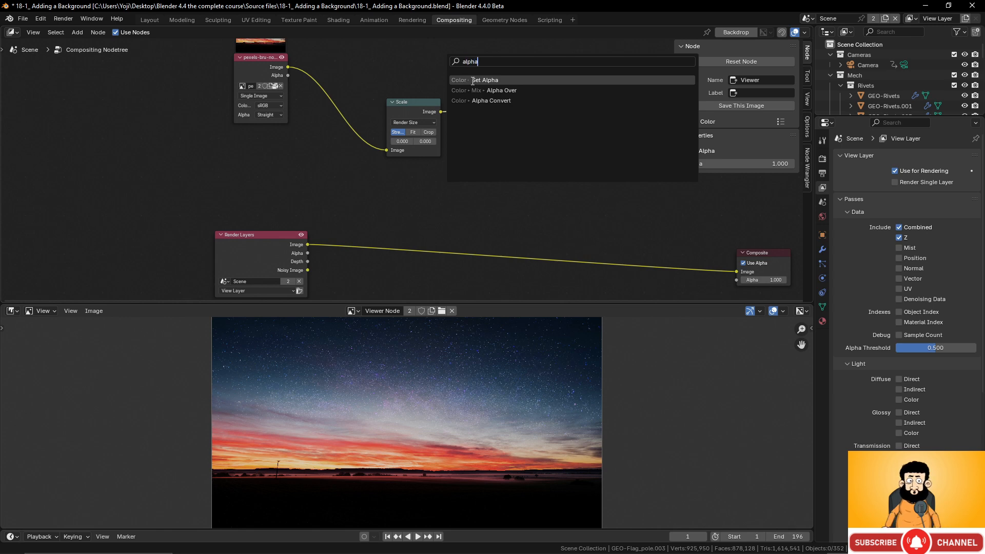
pyautogui.click(498, 91)
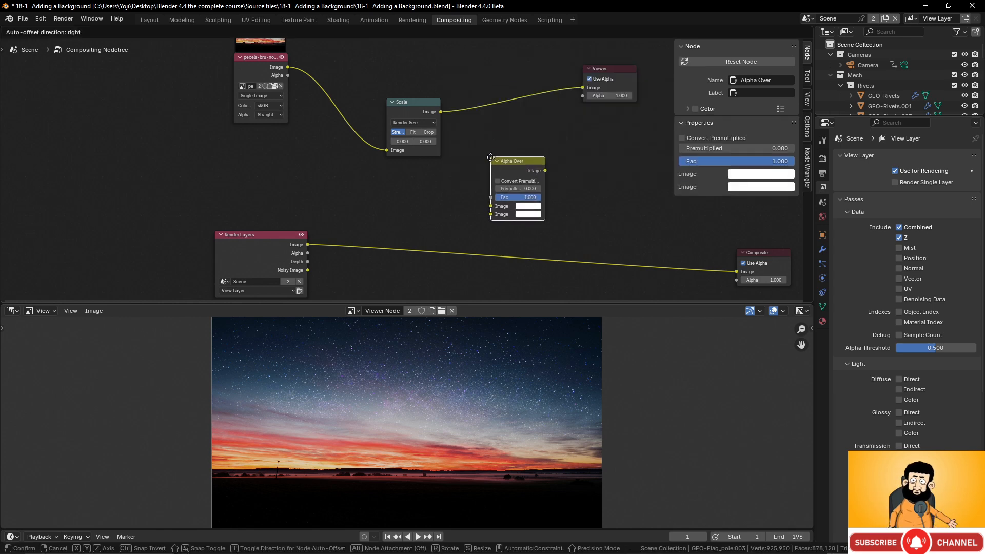
pyautogui.click(491, 157)
pyautogui.moveTo(496, 132); pyautogui.dragTo(447, 130, button='middle')
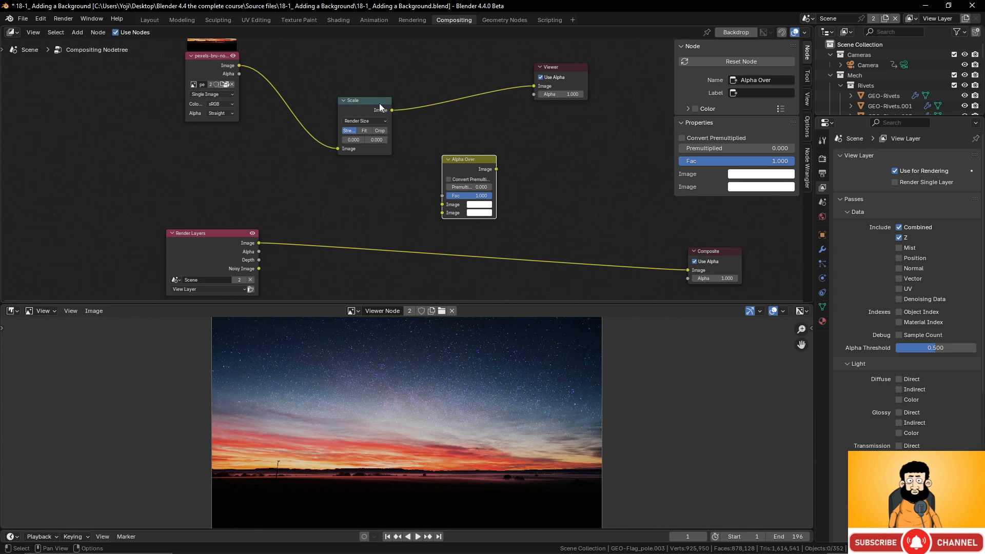
# Move the Scale node closer to the sky Image node and connect the Render Layers Image output to Alpha Over's second Image input
pyautogui.moveTo(380, 103); pyautogui.dragTo(353, 103)
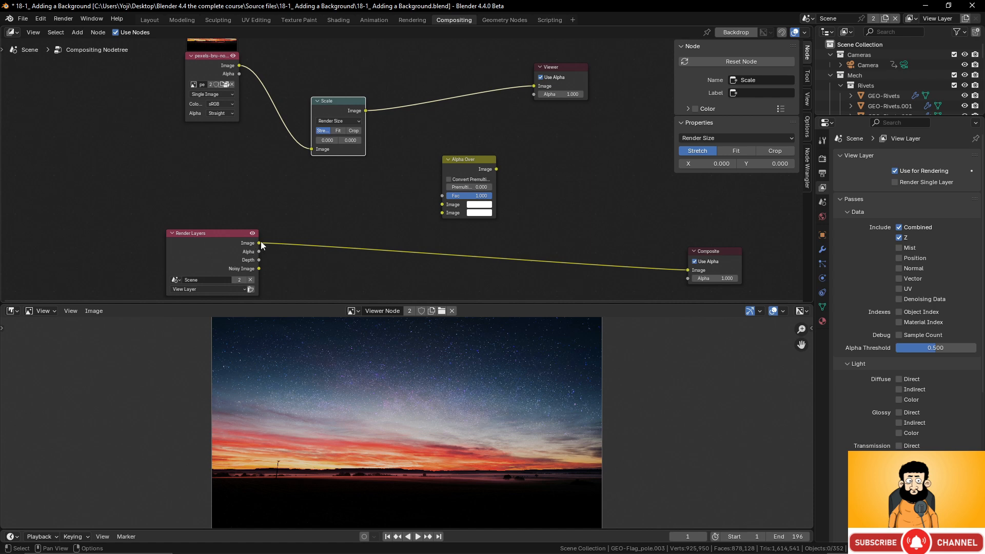
pyautogui.moveTo(259, 243); pyautogui.dragTo(441, 212)
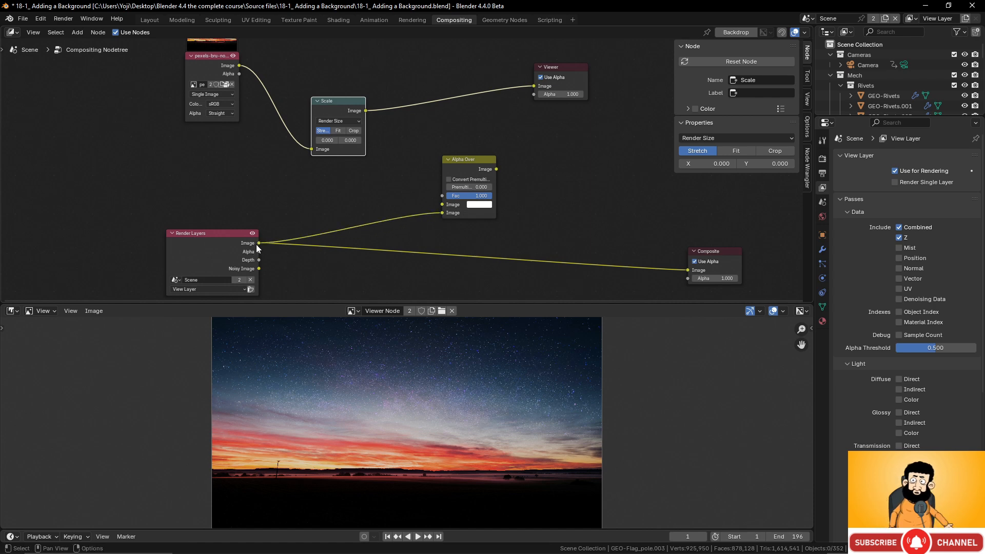
pyautogui.scroll(-4, 272, 226)
pyautogui.moveTo(281, 216); pyautogui.dragTo(335, 178, button='middle')
pyautogui.scroll(4, 331, 182)
# Preview the Render Layers node's Alpha and Depth outputs, and return the Viewer to its Image output
pyautogui.click(242, 205)
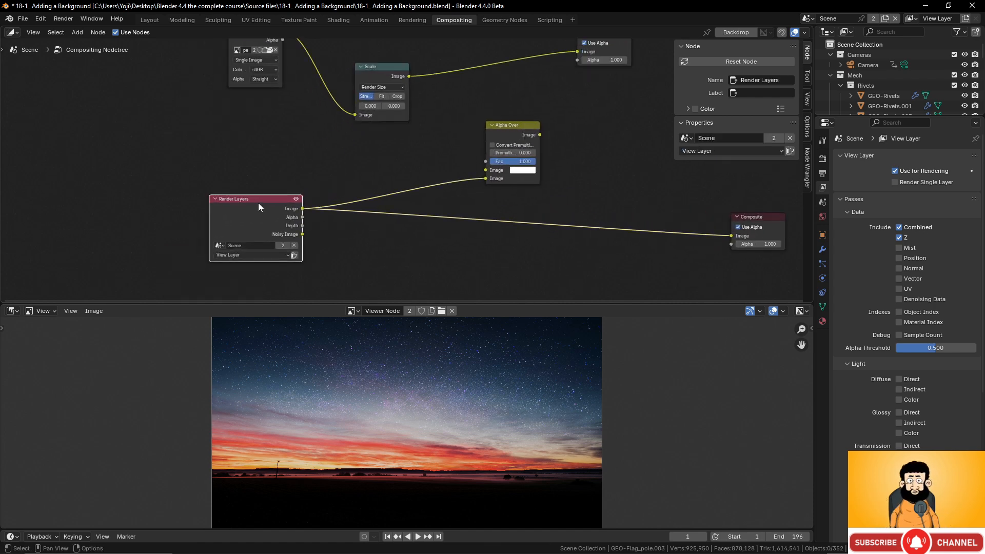
pyautogui.keyDown('ctrl'); pyautogui.keyDown('shift'); pyautogui.click(258, 202); pyautogui.keyUp('shift'); pyautogui.keyUp('ctrl')
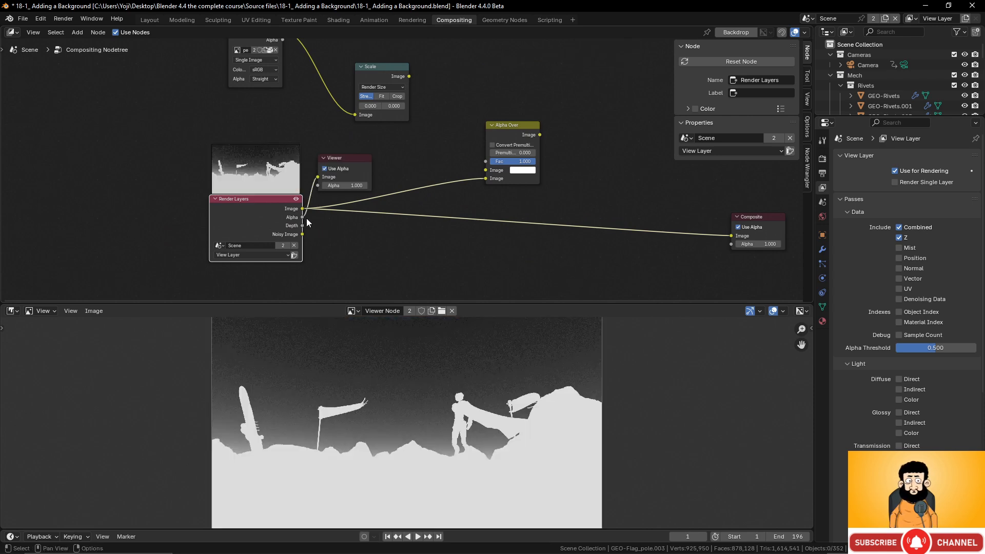
pyautogui.scroll(2, 315, 241)
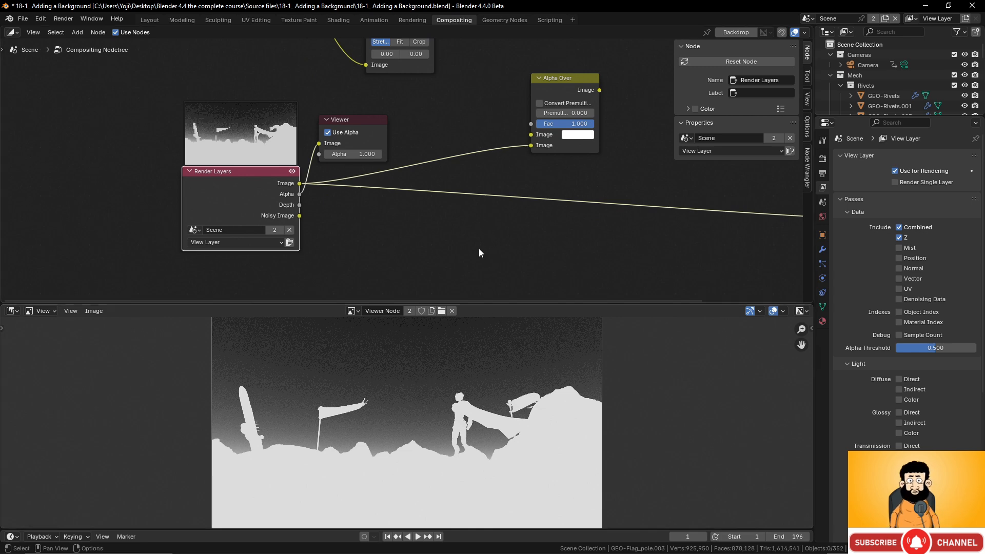
pyautogui.keyDown('ctrl'); pyautogui.keyDown('shift'); pyautogui.click(279, 178); pyautogui.keyUp('shift'); pyautogui.keyUp('ctrl')
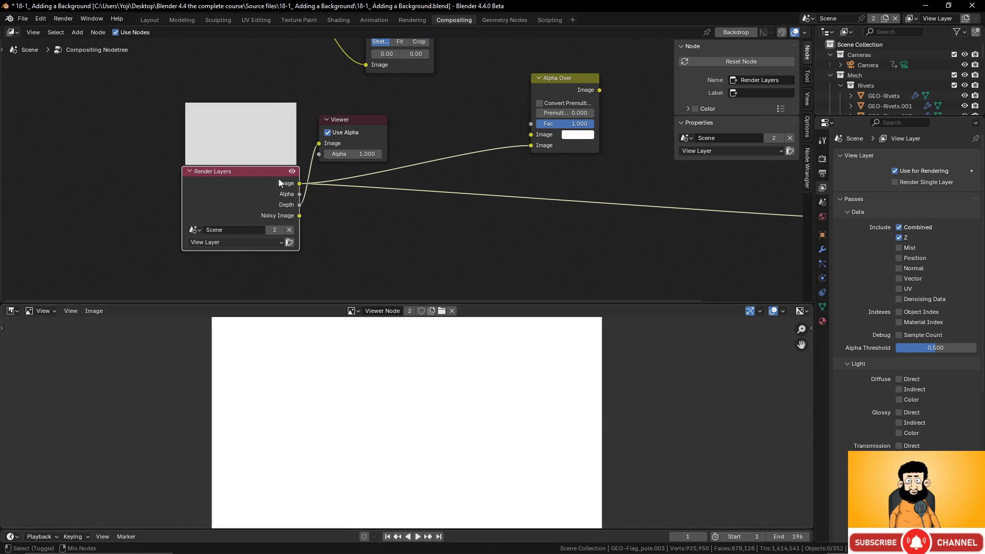
pyautogui.keyDown('ctrl'); pyautogui.keyDown('shift'); pyautogui.click(279, 178); pyautogui.keyUp('shift'); pyautogui.keyUp('ctrl')
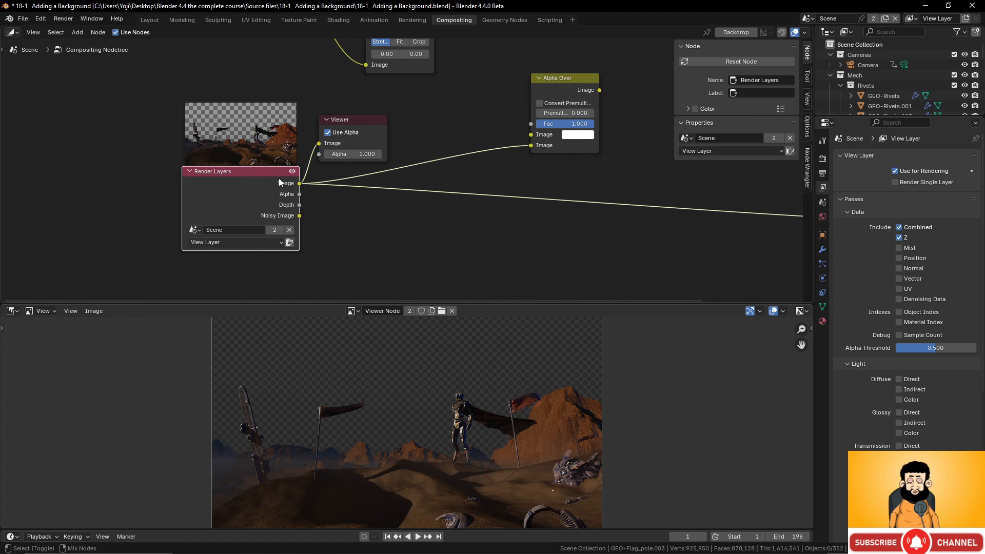
# Connect the Render Layers Alpha output to Alpha Over's Fac input and the Scale node's output to its first Image input
pyautogui.scroll(-2, 392, 189)
pyautogui.moveTo(392, 189); pyautogui.dragTo(377, 233, button='middle')
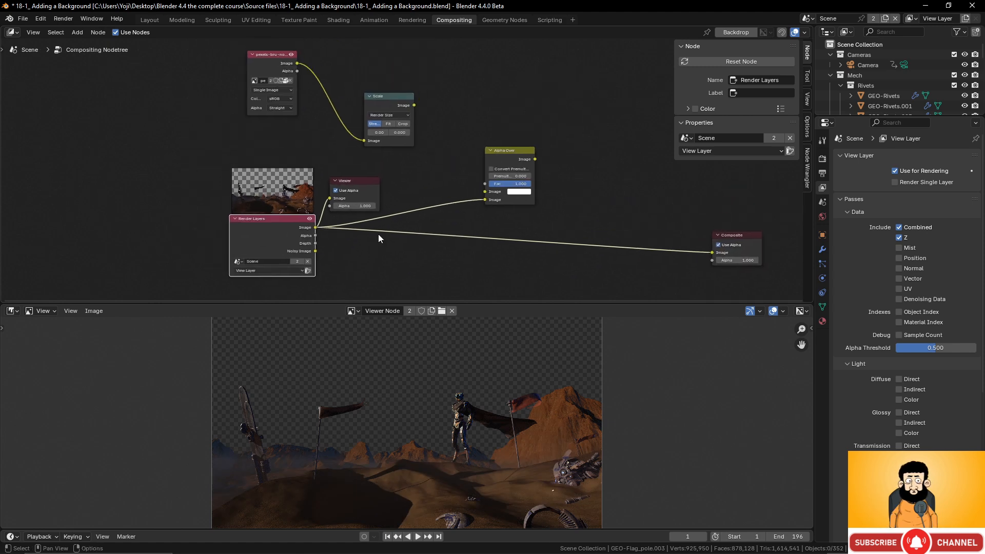
pyautogui.moveTo(301, 247); pyautogui.dragTo(499, 184)
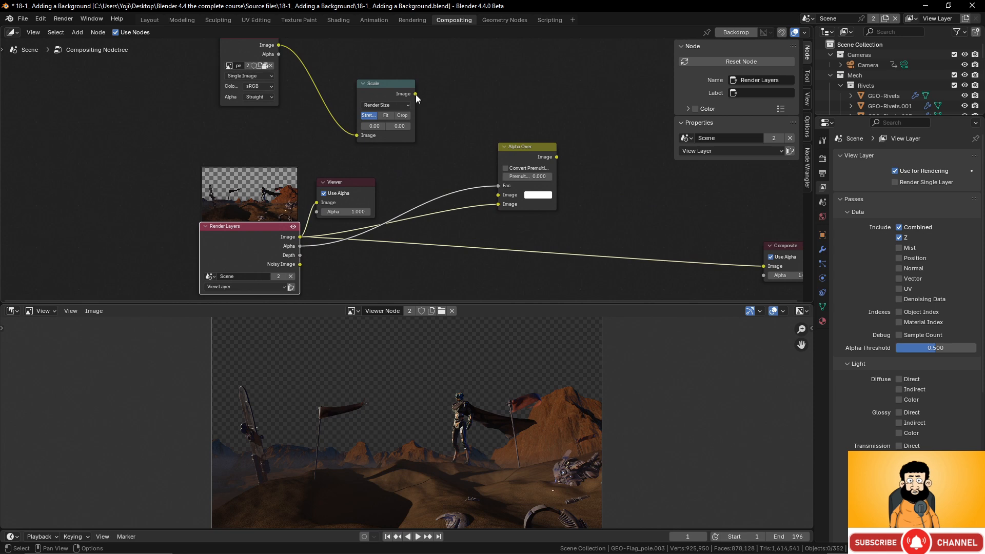
pyautogui.moveTo(416, 94); pyautogui.dragTo(499, 194)
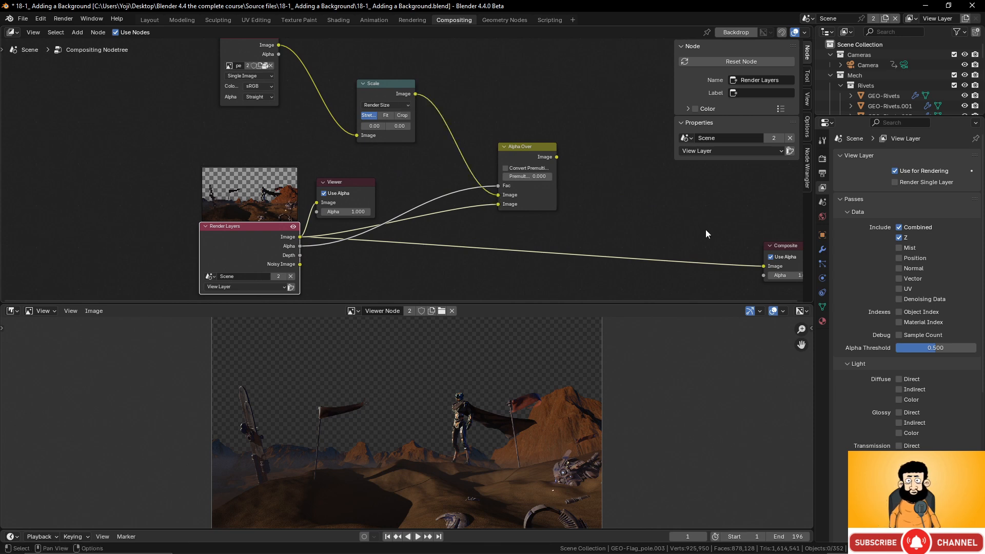
# Preview the Alpha Over output in the Viewer, and spread the Viewer, Alpha Over and Scale nodes apart
pyautogui.keyDown('ctrl'); pyautogui.keyDown('shift'); pyautogui.click(534, 149); pyautogui.keyUp('shift'); pyautogui.keyUp('ctrl')
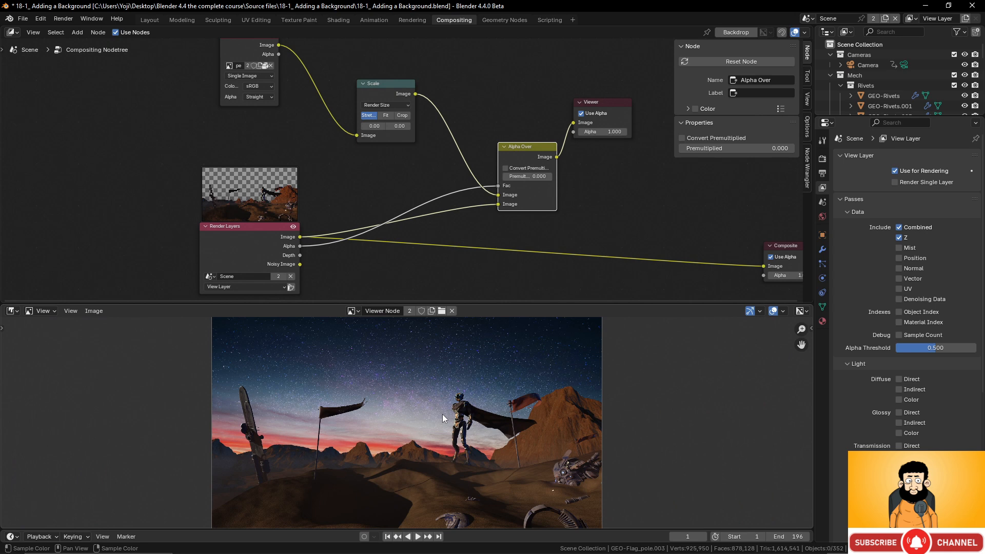
pyautogui.scroll(-2, 520, 224)
pyautogui.moveTo(518, 98); pyautogui.dragTo(607, 101)
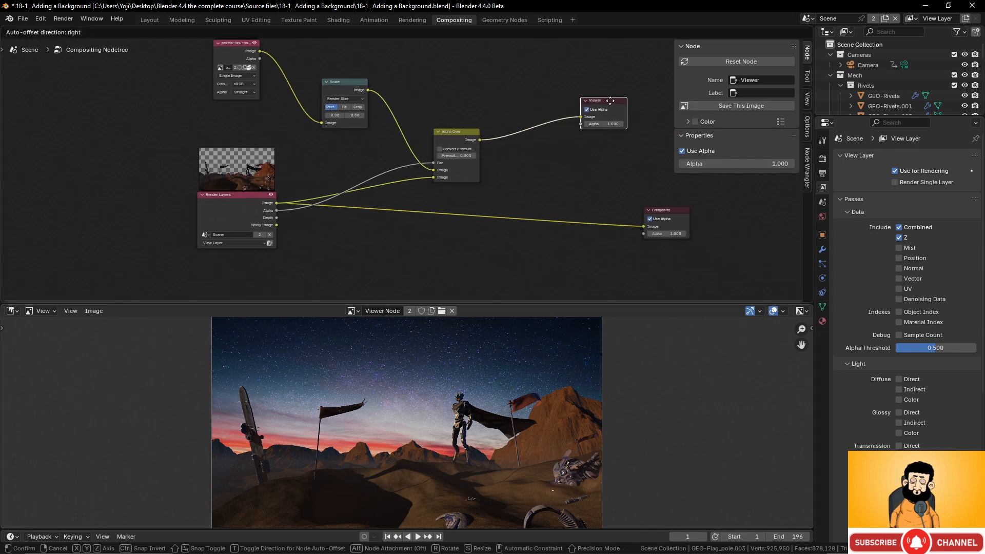
pyautogui.moveTo(468, 131); pyautogui.dragTo(528, 140)
pyautogui.moveTo(359, 91); pyautogui.dragTo(338, 79)
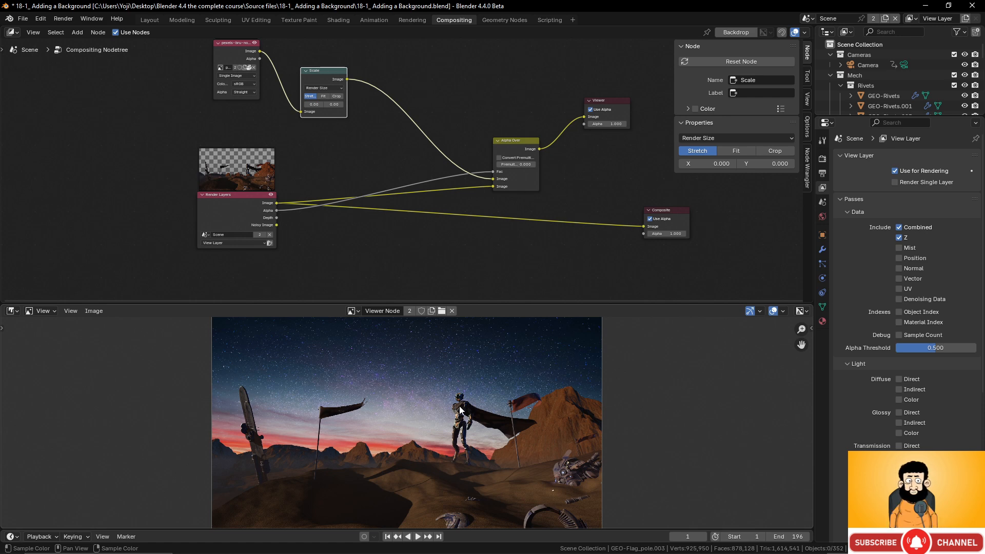
# Add an RGB Curves node on the link between the Scale and Alpha Over nodes
pyautogui.scroll(3, 414, 131)
pyautogui.scroll(-2, 414, 131)
pyautogui.moveTo(404, 126); pyautogui.dragTo(414, 134, button='middle')
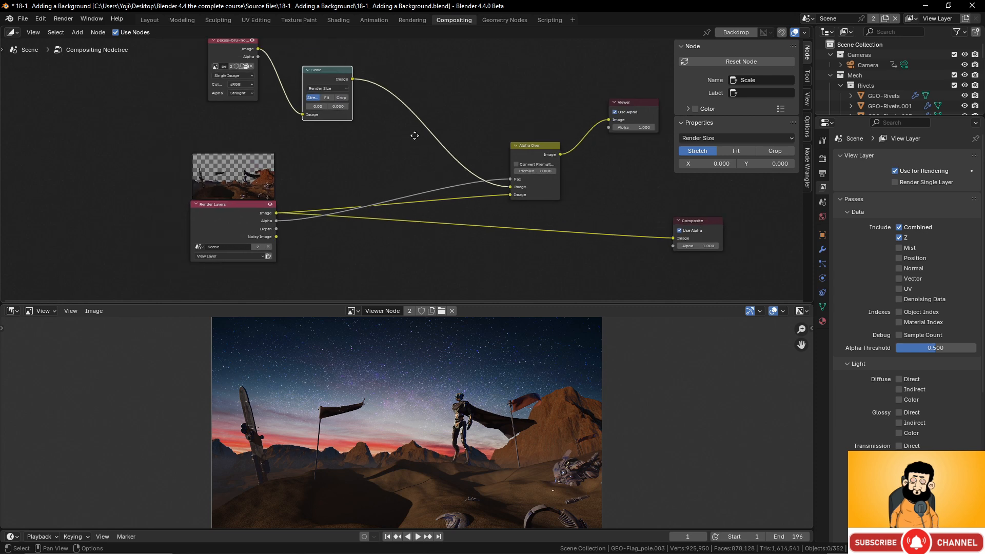
pyautogui.hotkey('shift', 'a')
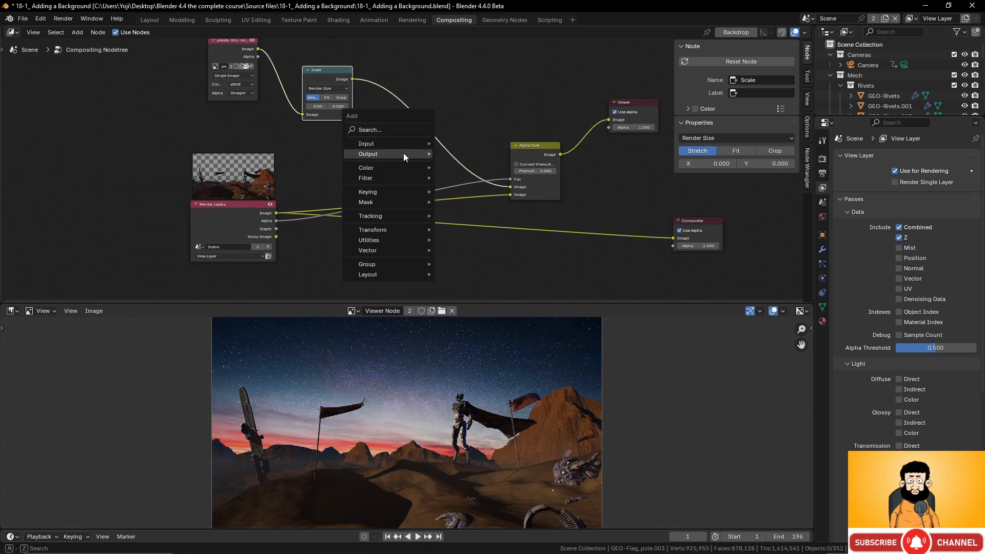
pyautogui.moveTo(401, 168)
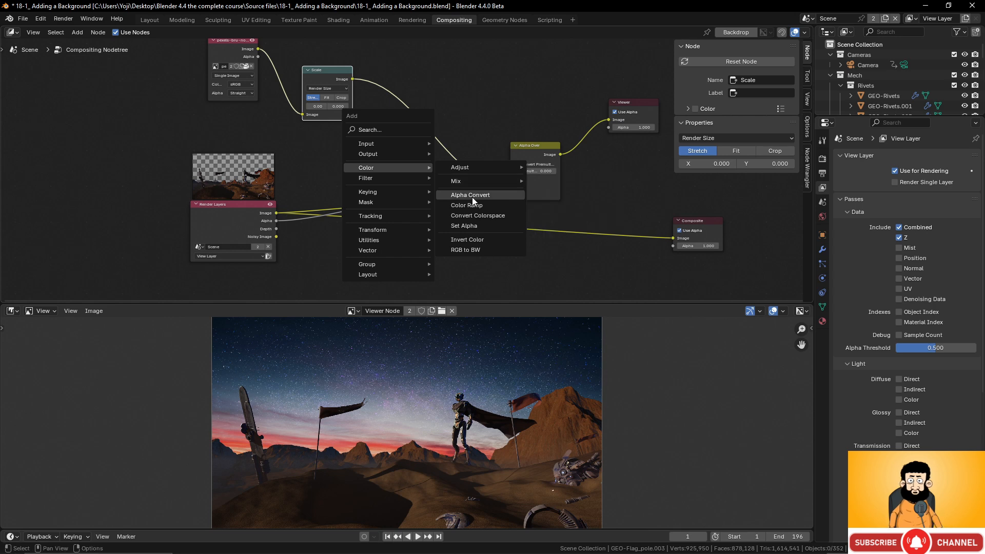
pyautogui.moveTo(473, 182)
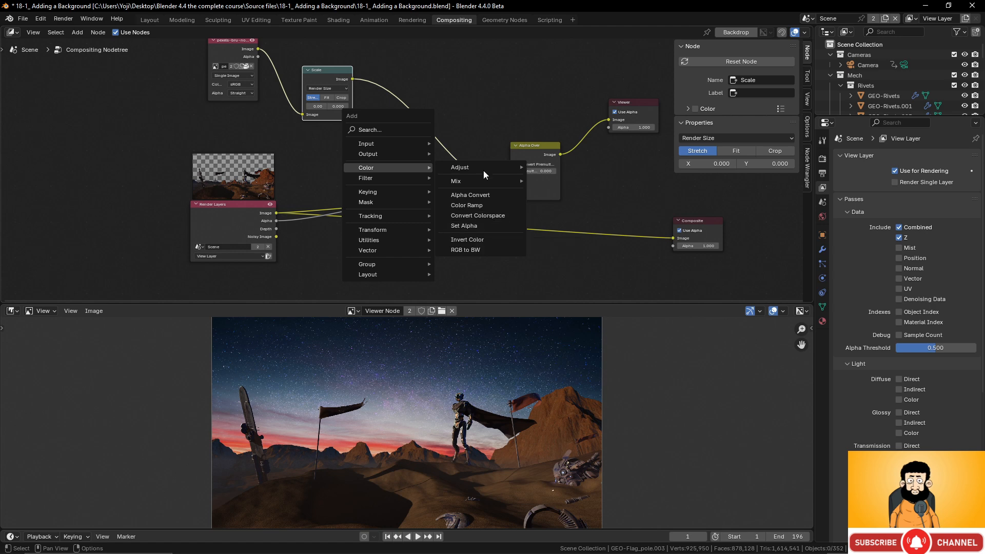
pyautogui.moveTo(516, 169)
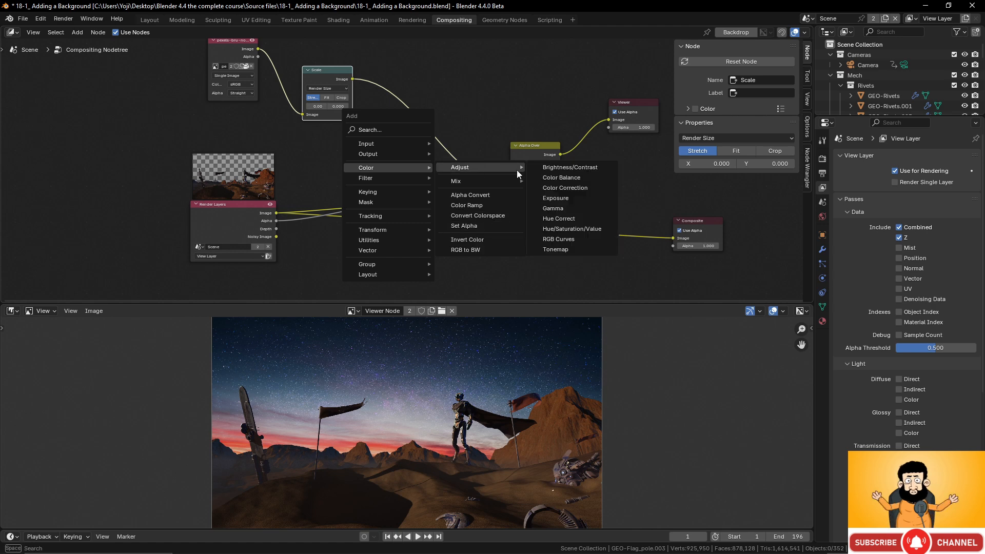
pyautogui.click(558, 239)
pyautogui.click(404, 73)
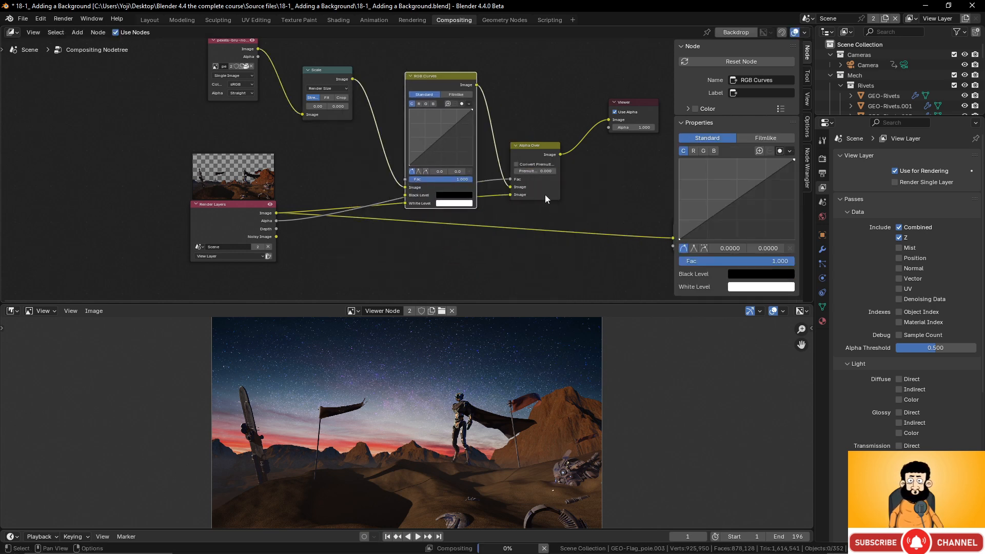
# Shift the RGB Curves node up and move the Render Layers node well below the sky branch
pyautogui.scroll(1, 541, 213)
pyautogui.scroll(1, 539, 219)
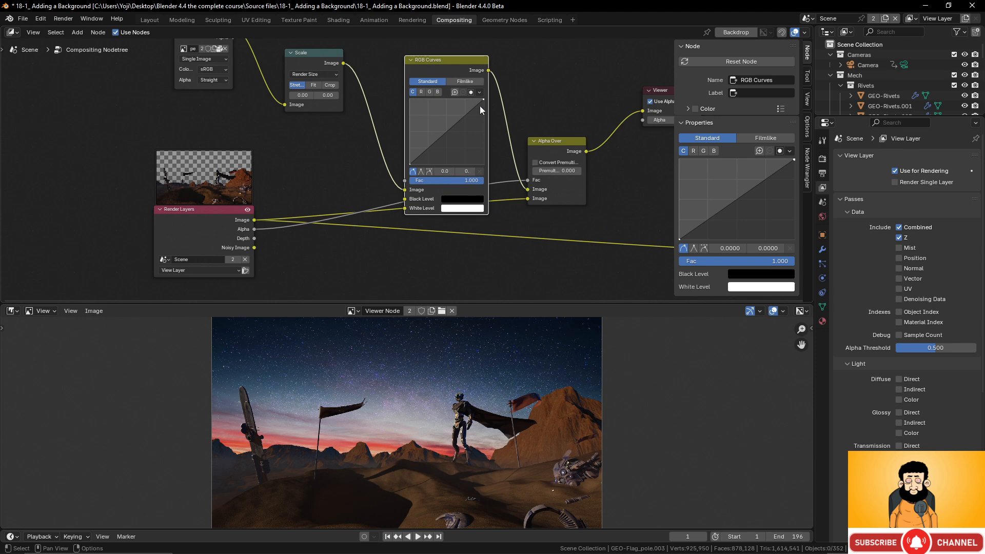
pyautogui.moveTo(431, 58); pyautogui.dragTo(395, 41)
pyautogui.scroll(-3, 486, 177)
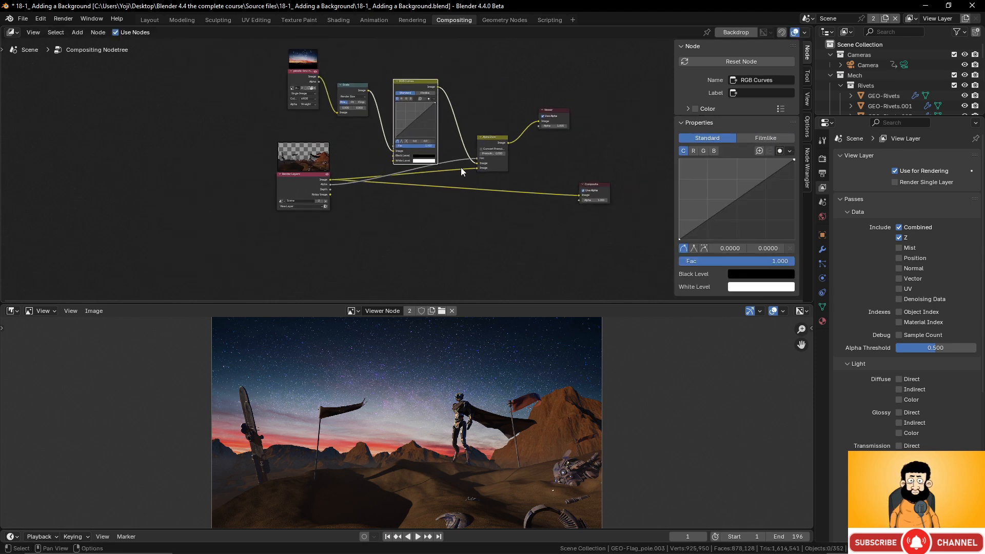
pyautogui.scroll(-1, 461, 168)
pyautogui.moveTo(323, 180); pyautogui.dragTo(317, 254)
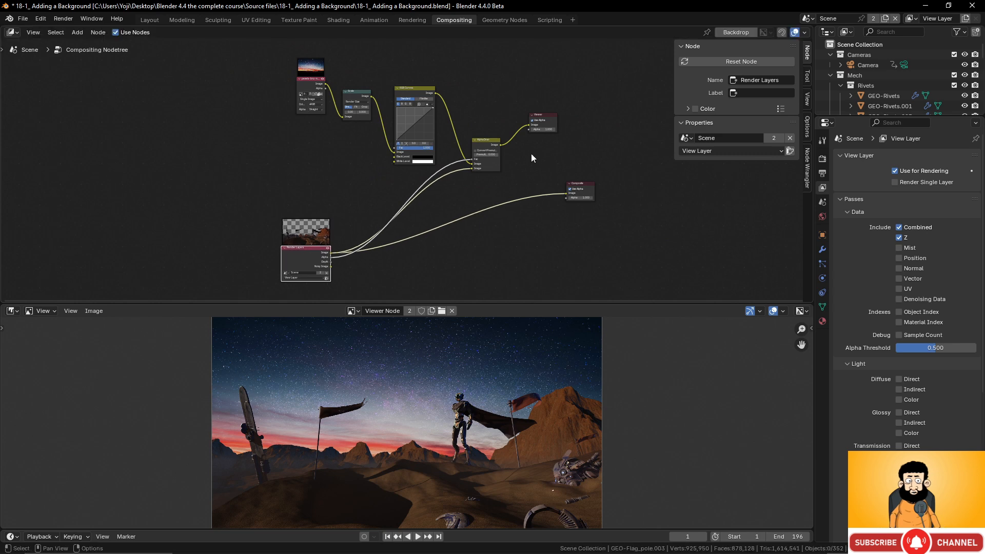
# Duplicate the RGB Curves node and insert the copy between the Render Layers Image output and Alpha Over's second Image input, keeping Alpha linked directly to Fac
pyautogui.scroll(2, 549, 164)
pyautogui.moveTo(518, 103); pyautogui.dragTo(521, 101)
pyautogui.scroll(-1, 479, 109)
pyautogui.click(409, 57)
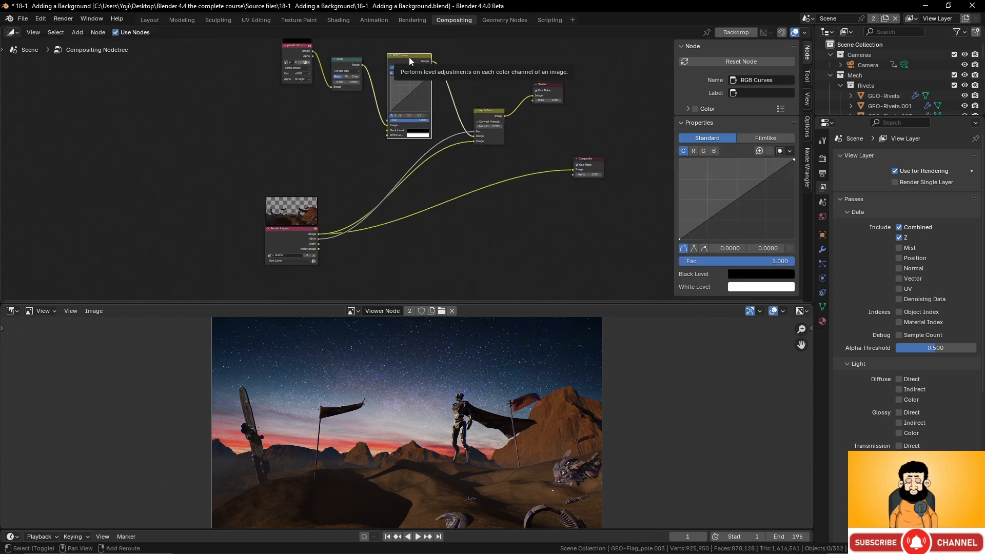
pyautogui.hotkey('shift', 'd')
pyautogui.click(460, 161)
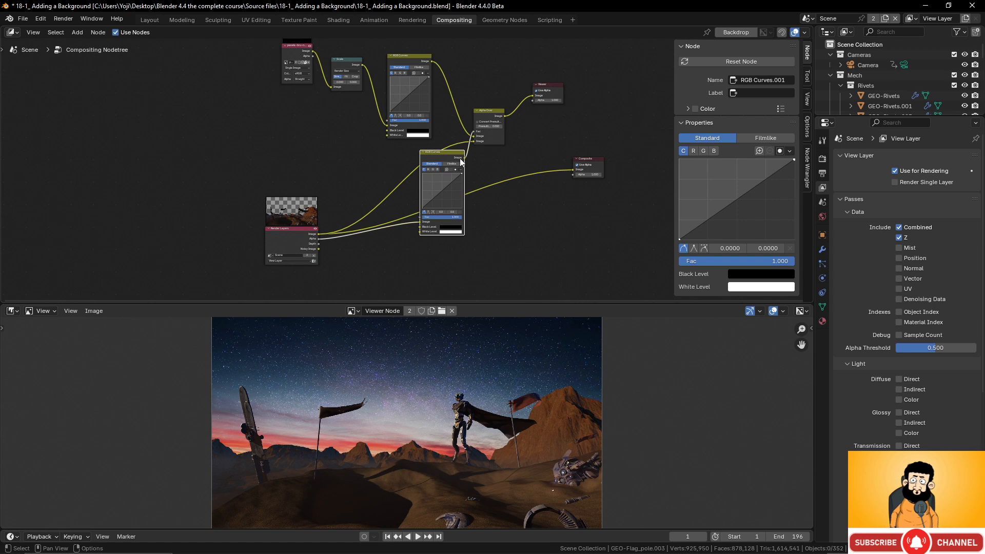
pyautogui.moveTo(454, 162); pyautogui.dragTo(413, 164)
pyautogui.scroll(2, 451, 183)
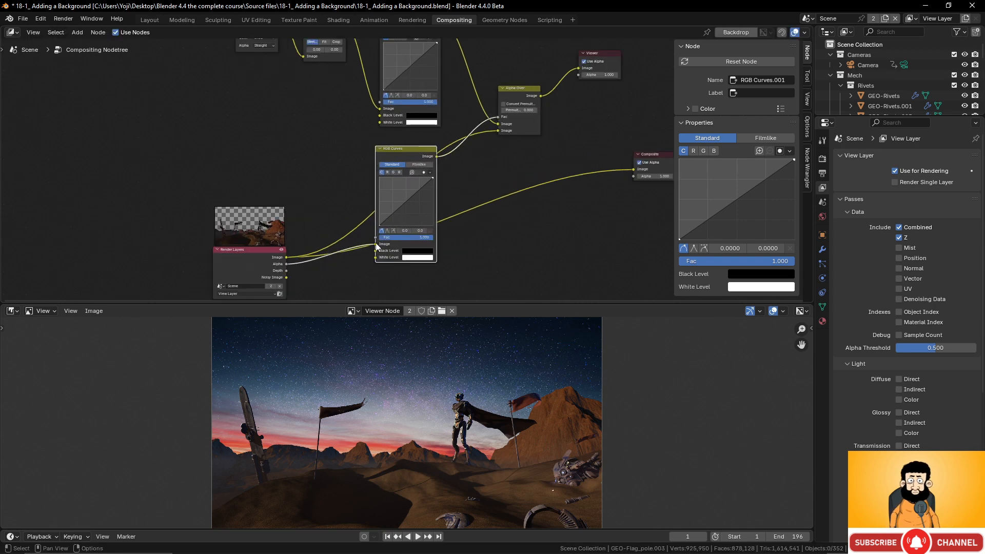
pyautogui.moveTo(377, 245); pyautogui.dragTo(498, 117)
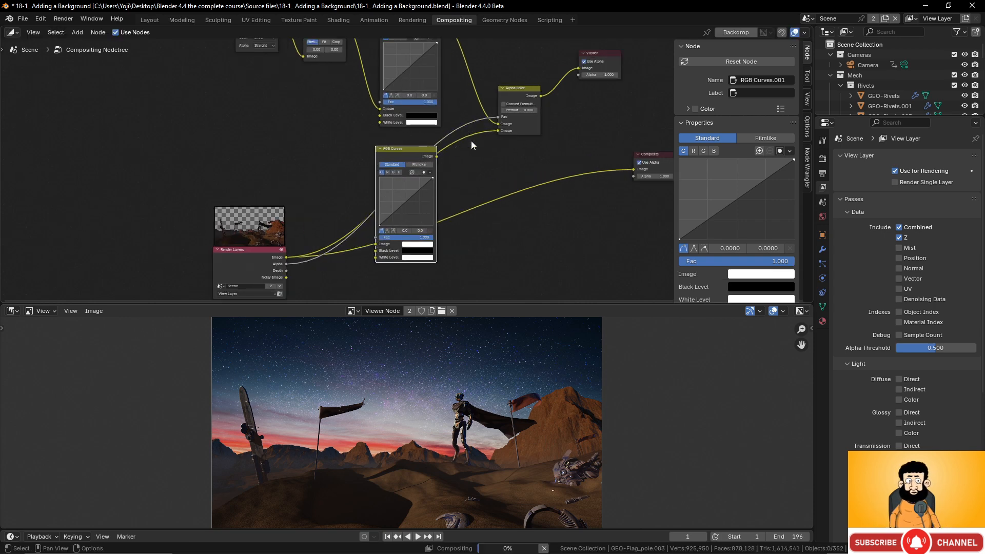
pyautogui.moveTo(424, 155); pyautogui.dragTo(473, 156)
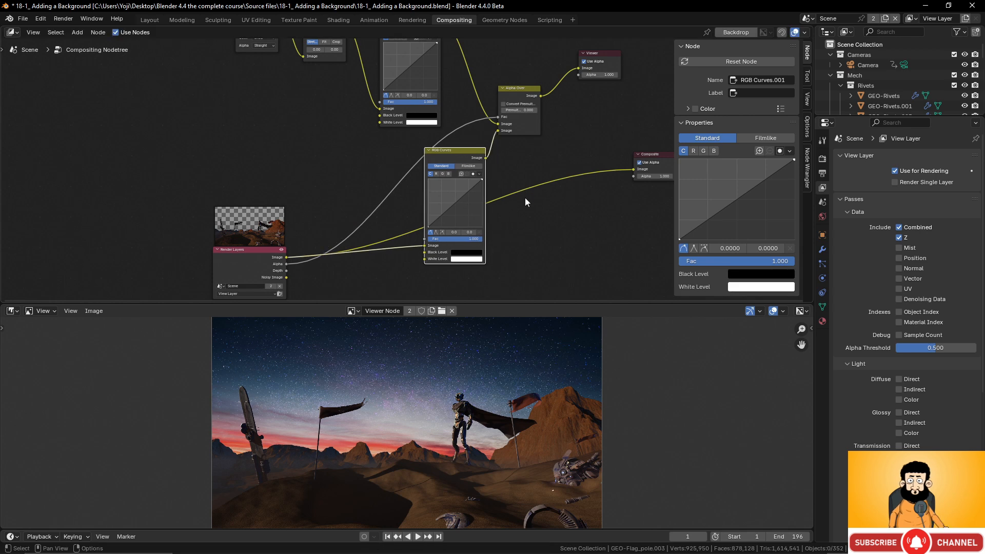
# Move the Composite node up and connect the Alpha Over output to its Image input
pyautogui.scroll(-5, 525, 198)
pyautogui.moveTo(574, 163); pyautogui.dragTo(607, 133)
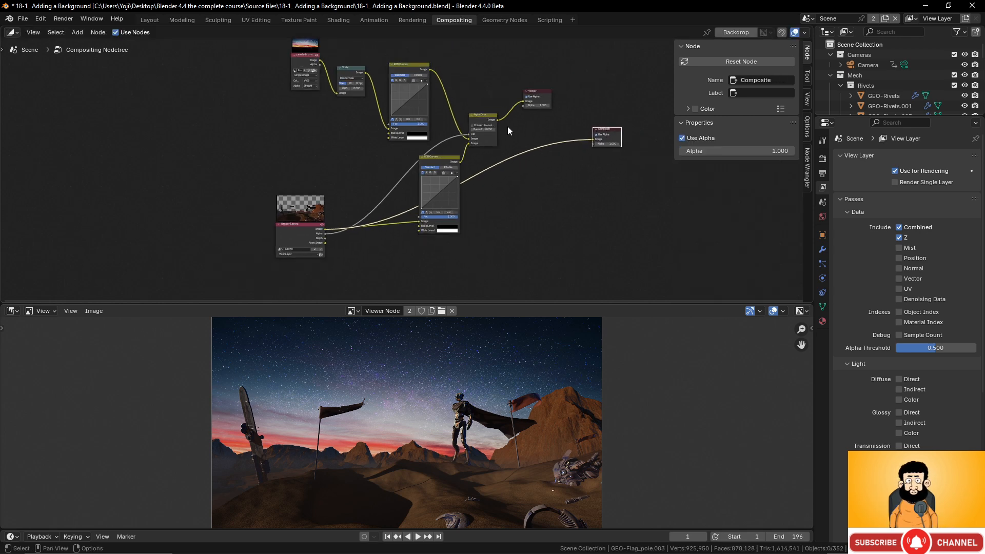
pyautogui.moveTo(498, 119); pyautogui.dragTo(594, 139)
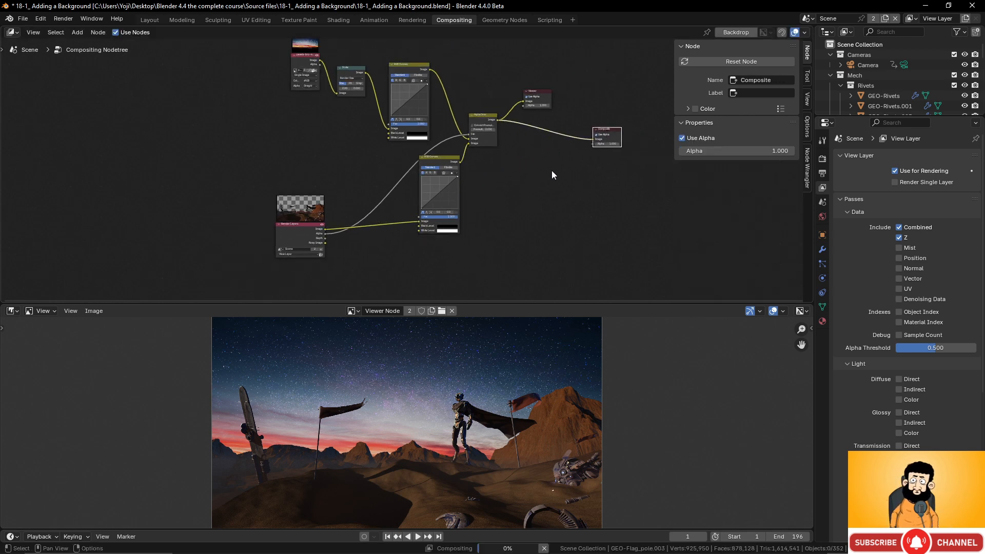
# Add a control point near the middle of the combined curve in the sky branch's RGB Curves node, at about 0.5, 0.5
pyautogui.scroll(3, 541, 158)
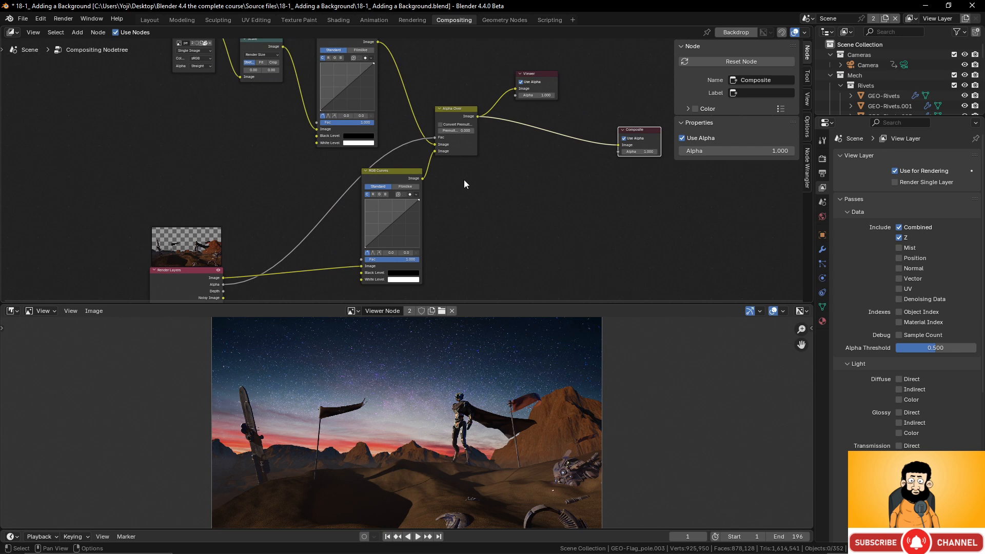
pyautogui.moveTo(464, 180); pyautogui.dragTo(490, 189, button='middle')
pyautogui.scroll(2, 491, 189)
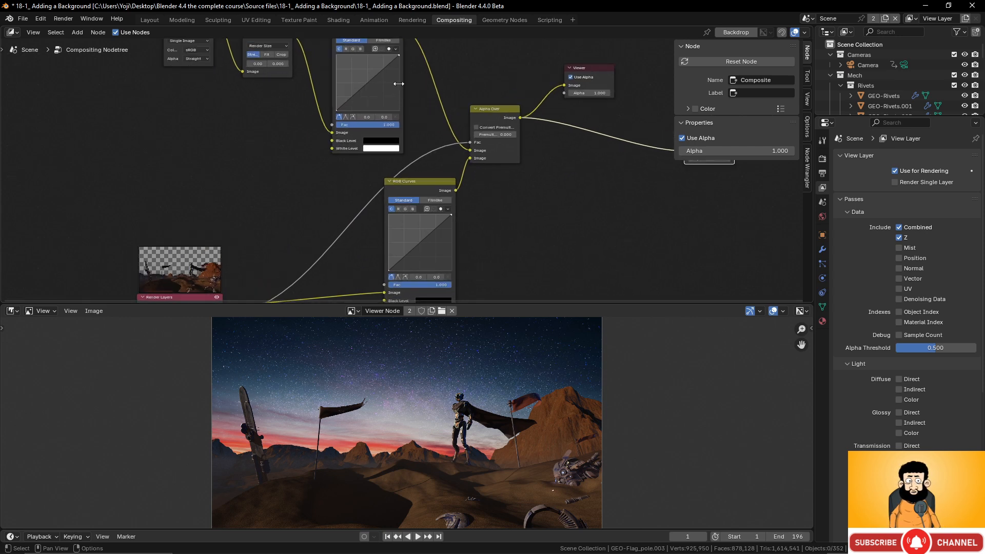
pyautogui.moveTo(372, 78); pyautogui.dragTo(371, 79)
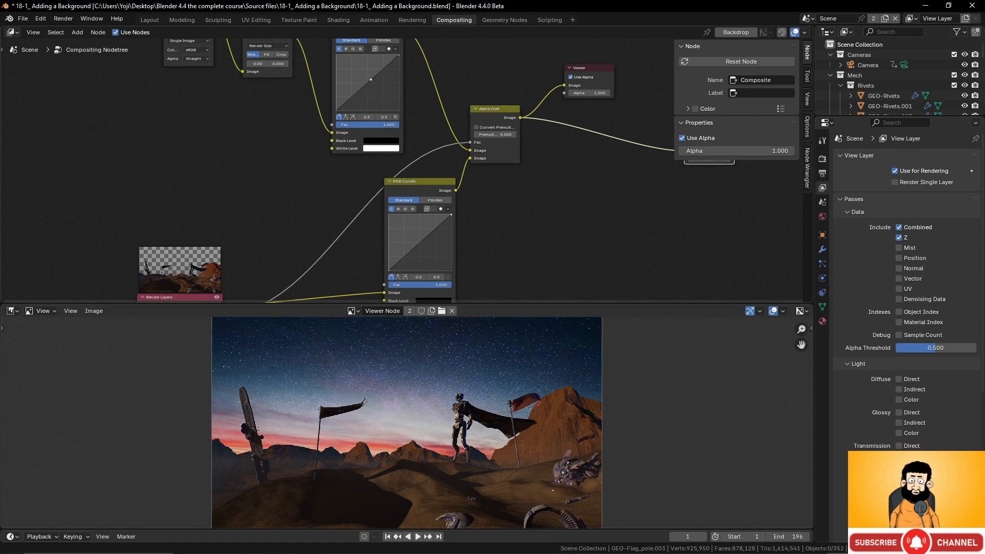
# Add a midpoint to the red channel curve of the sky's RGB Curves node and lower it to about 0.5, 0.4
pyautogui.scroll(2, 441, 113)
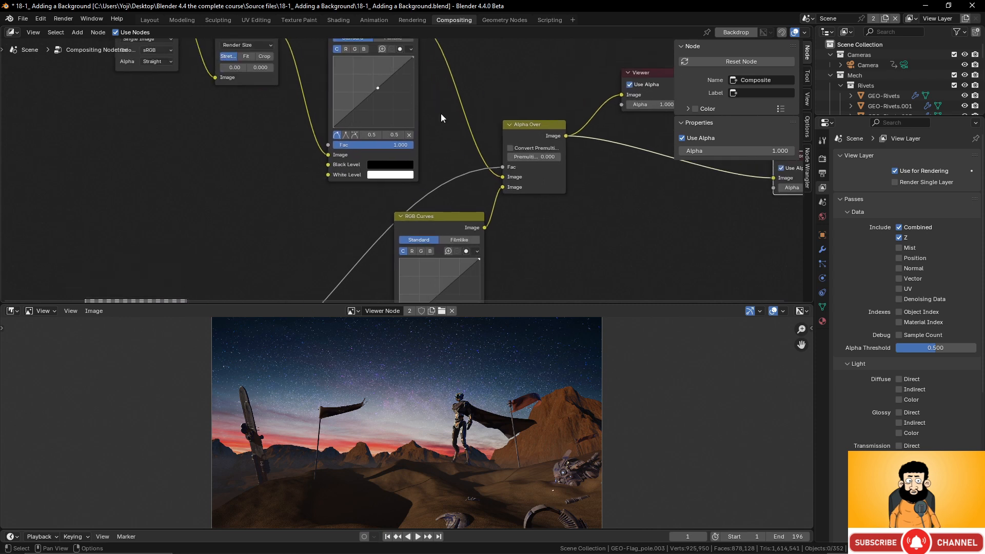
pyautogui.click(346, 49)
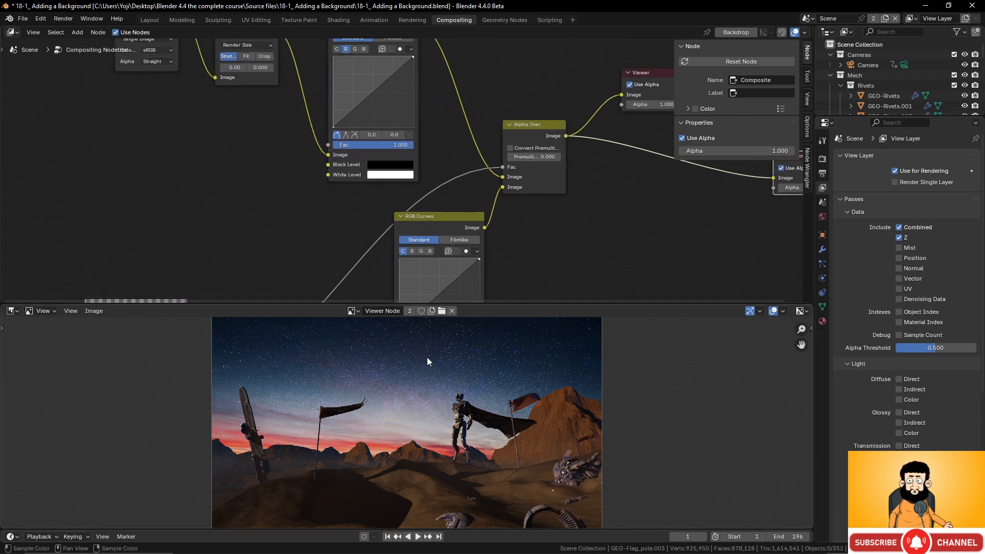
pyautogui.scroll(1, 455, 165)
pyautogui.moveTo(456, 165); pyautogui.dragTo(473, 198, button='middle')
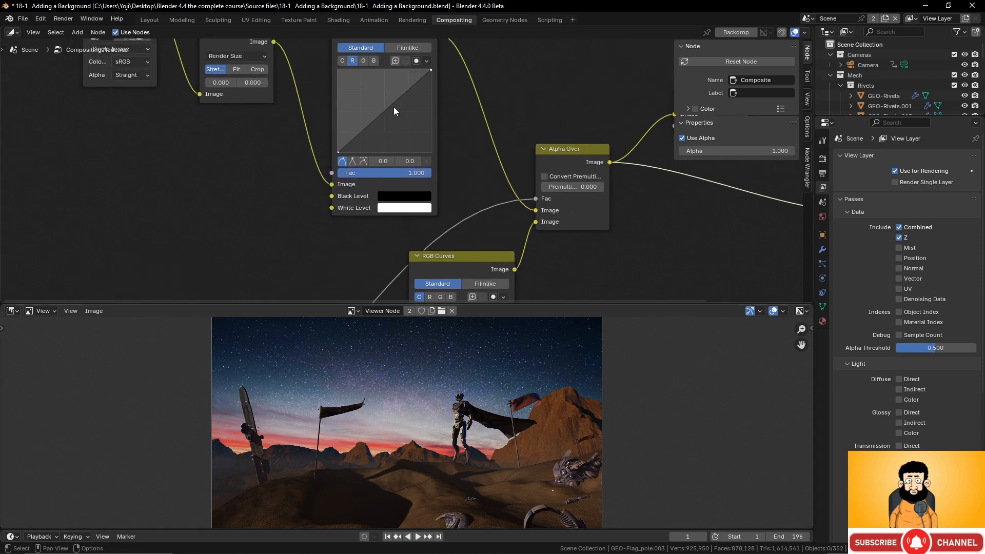
pyautogui.click(387, 107)
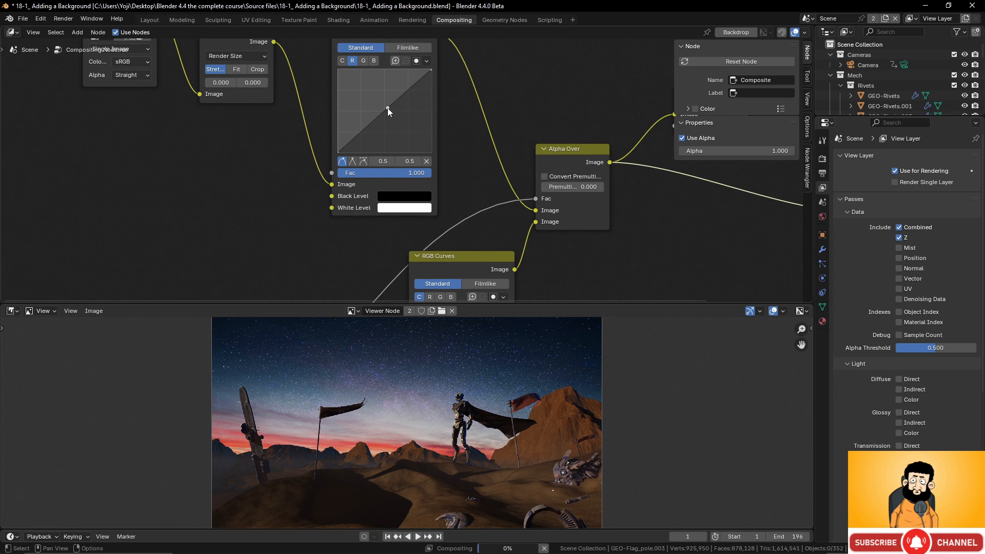
pyautogui.moveTo(387, 108); pyautogui.dragTo(392, 112)
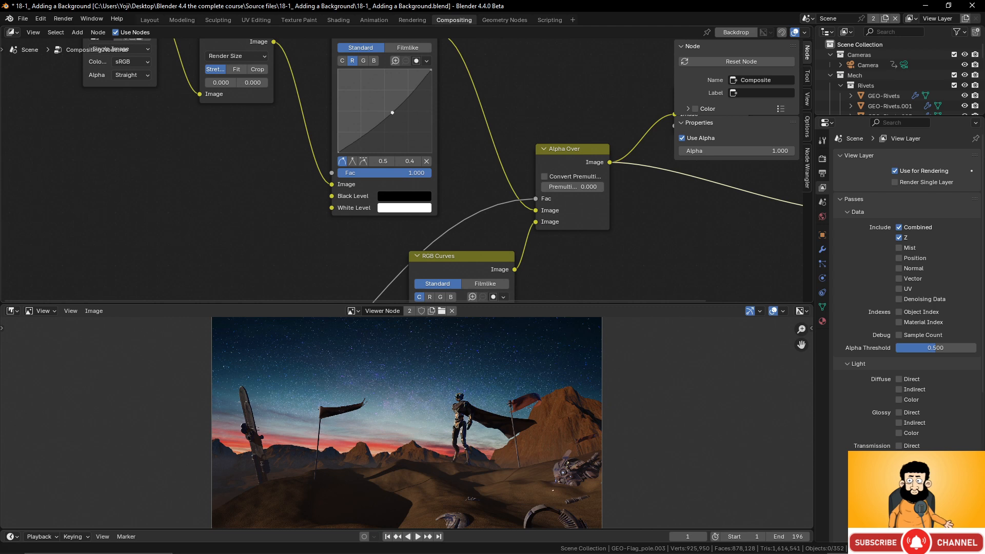
# Add a midpoint to the red channel curve of the render's RGB Curves node and raise it to about 0.478, 0.531
pyautogui.scroll(-4, 446, 151)
pyautogui.moveTo(472, 199); pyautogui.dragTo(457, 108, button='middle')
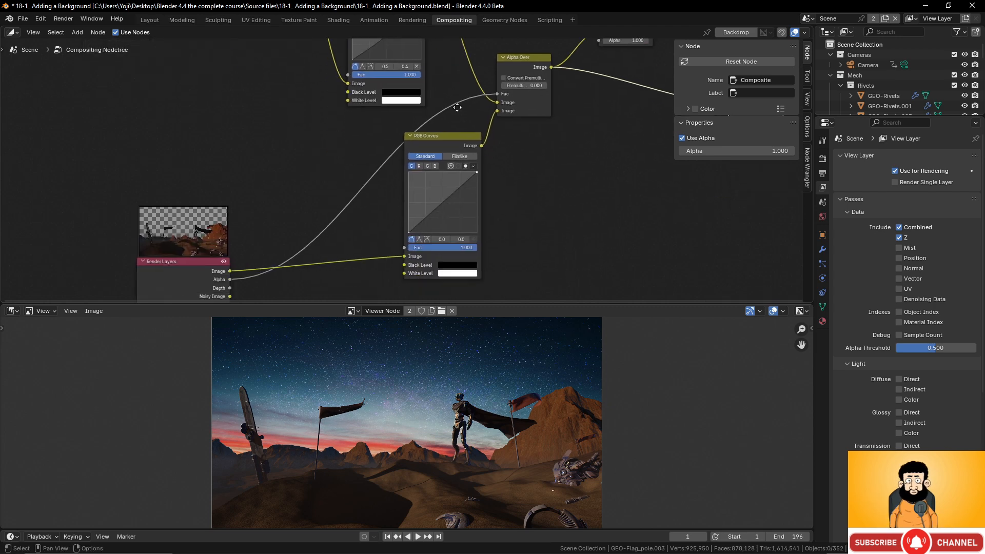
pyautogui.scroll(2, 496, 194)
pyautogui.click(463, 144)
pyautogui.scroll(3, 521, 193)
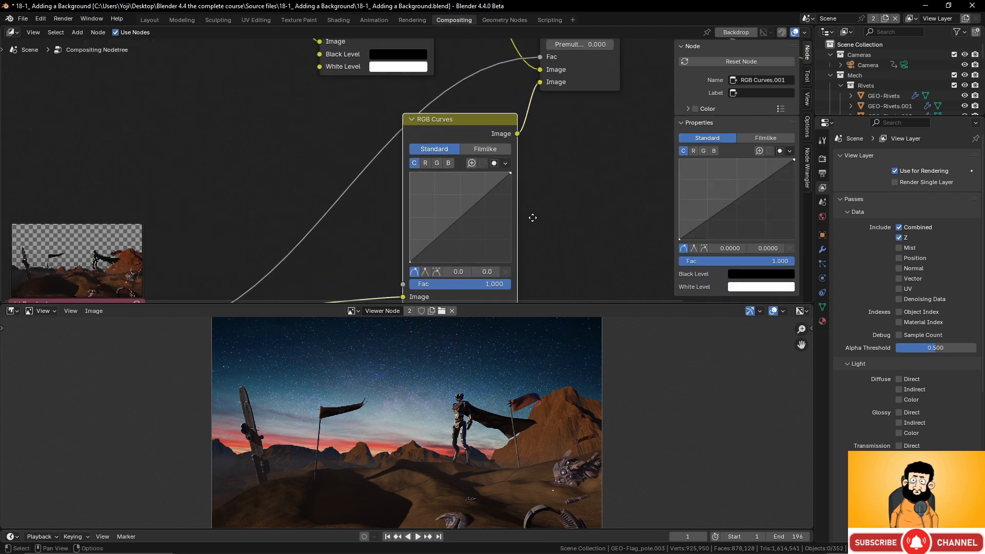
pyautogui.moveTo(533, 217); pyautogui.dragTo(516, 192, button='middle')
pyautogui.scroll(1, 524, 211)
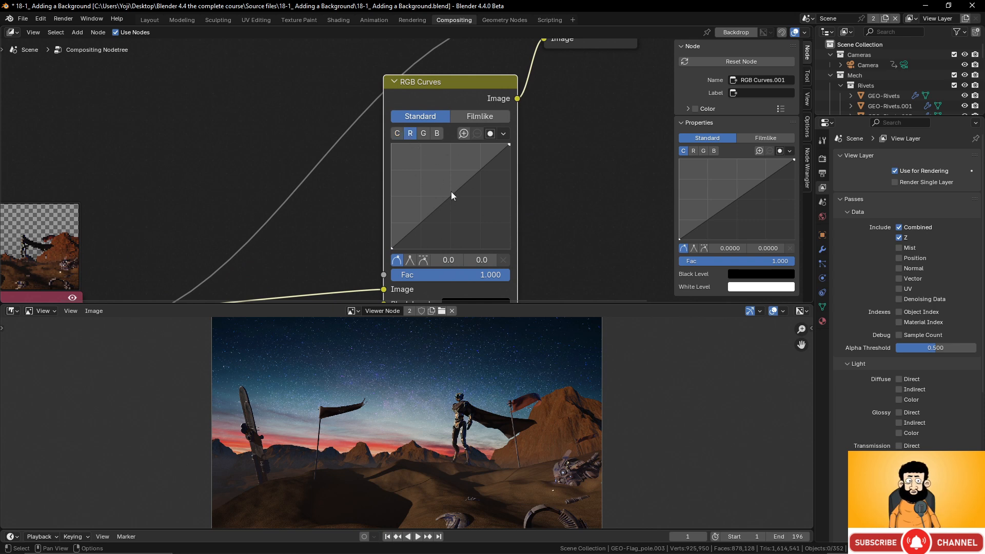
pyautogui.moveTo(450, 195); pyautogui.dragTo(447, 193)
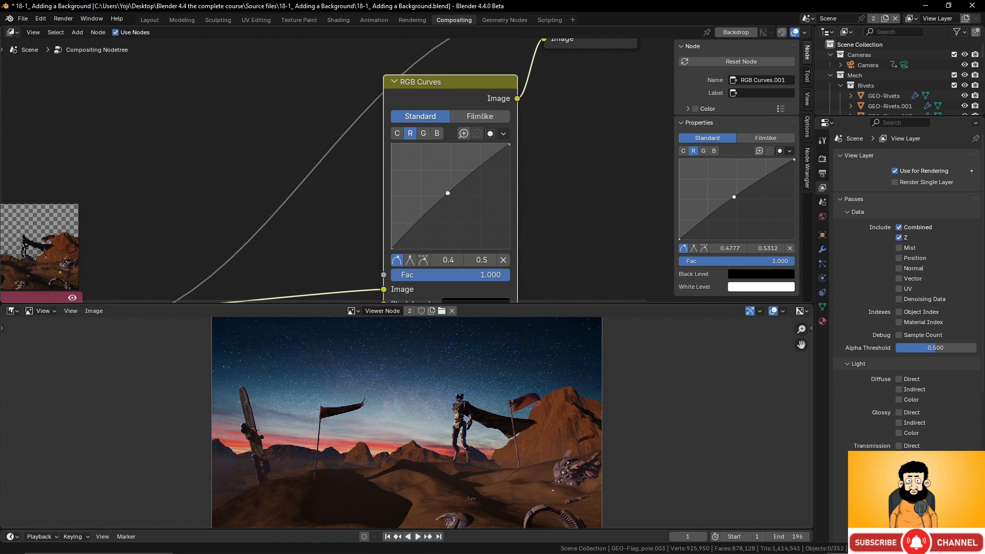
# Enlarge the image viewer area so the whole composite can be inspected at a larger size
pyautogui.scroll(-4, 438, 378)
pyautogui.scroll(3, 440, 398)
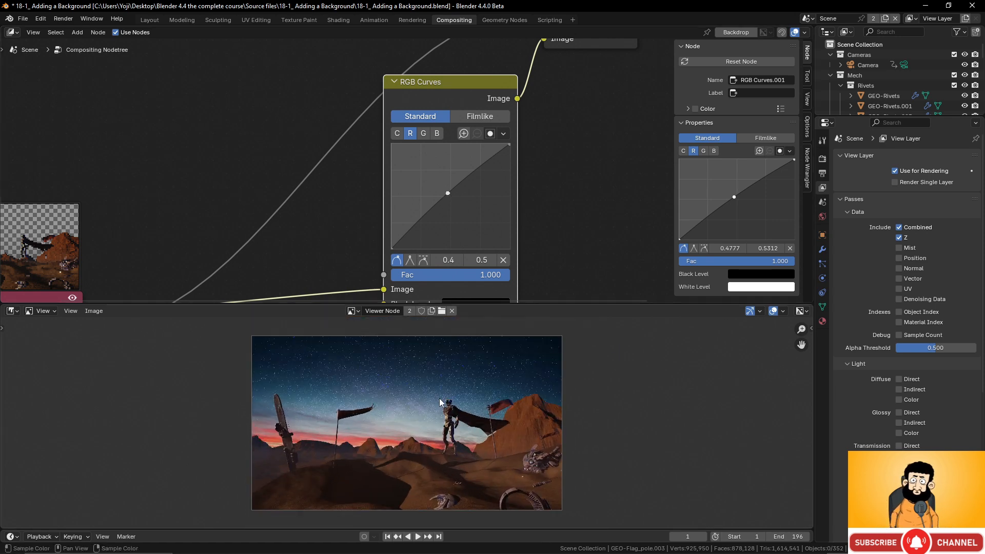
pyautogui.scroll(2, 440, 398)
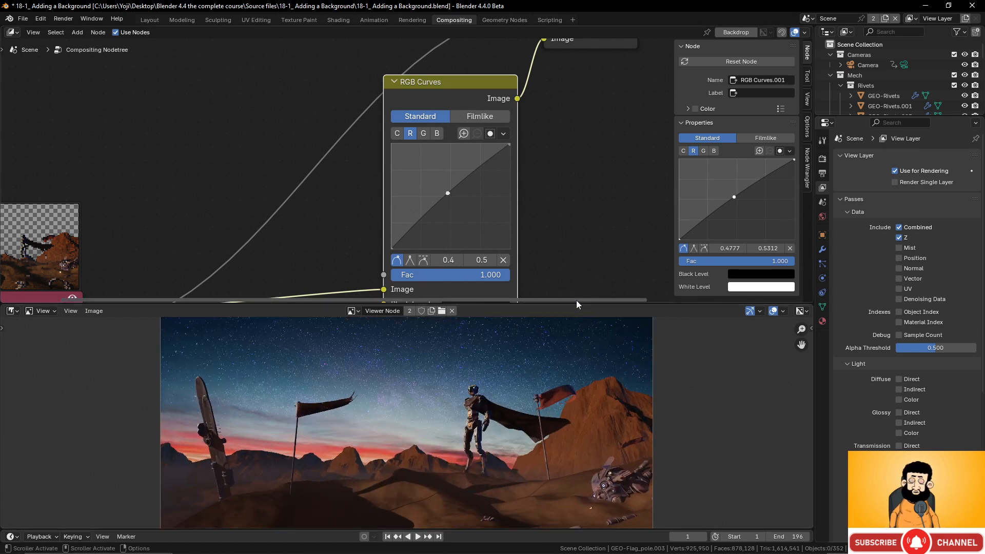
pyautogui.moveTo(577, 303); pyautogui.dragTo(578, 227)
# Move the render's RGB Curves node down, closer to the Render Layers node
pyautogui.scroll(-10, 514, 143)
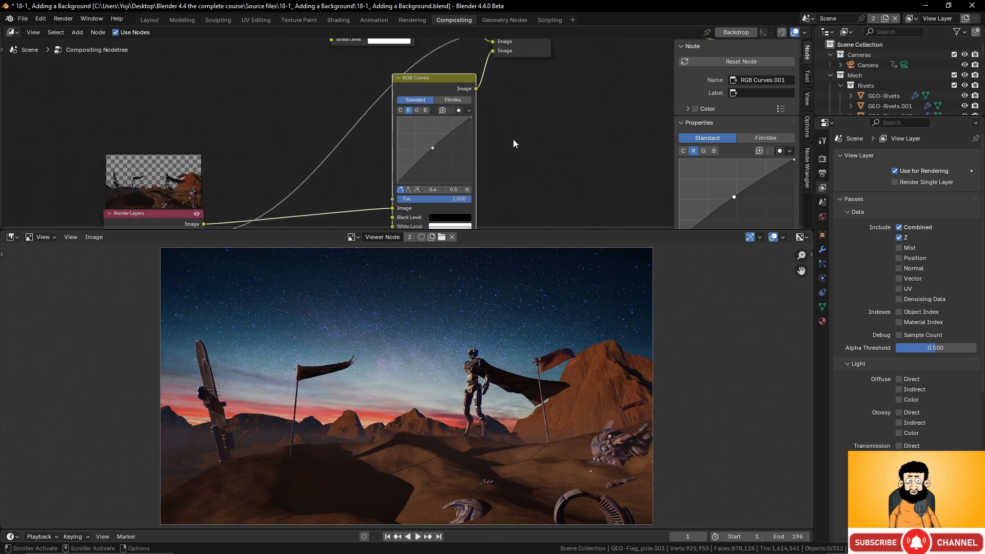
pyautogui.moveTo(457, 132); pyautogui.dragTo(425, 149, button='middle')
pyautogui.moveTo(391, 124); pyautogui.dragTo(361, 168)
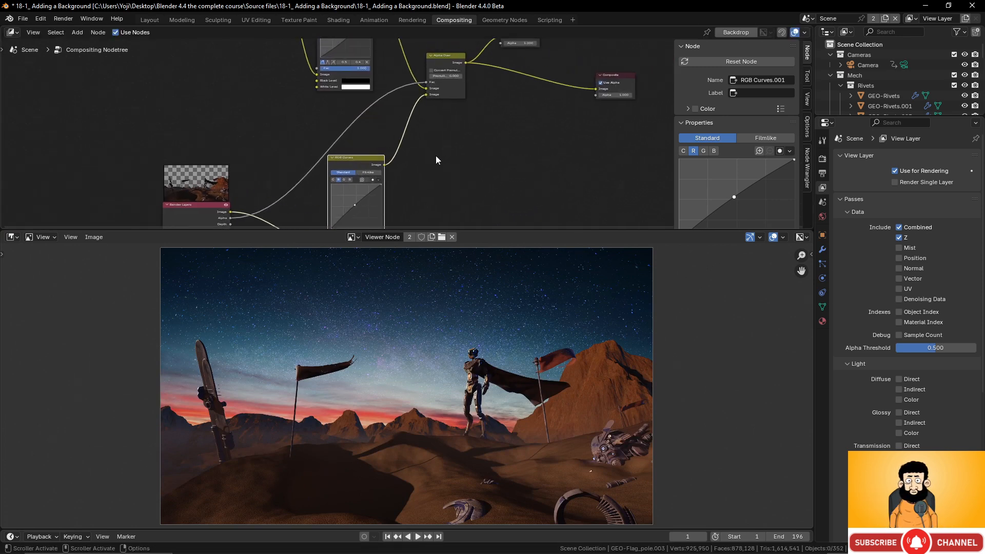
pyautogui.scroll(2, 411, 164)
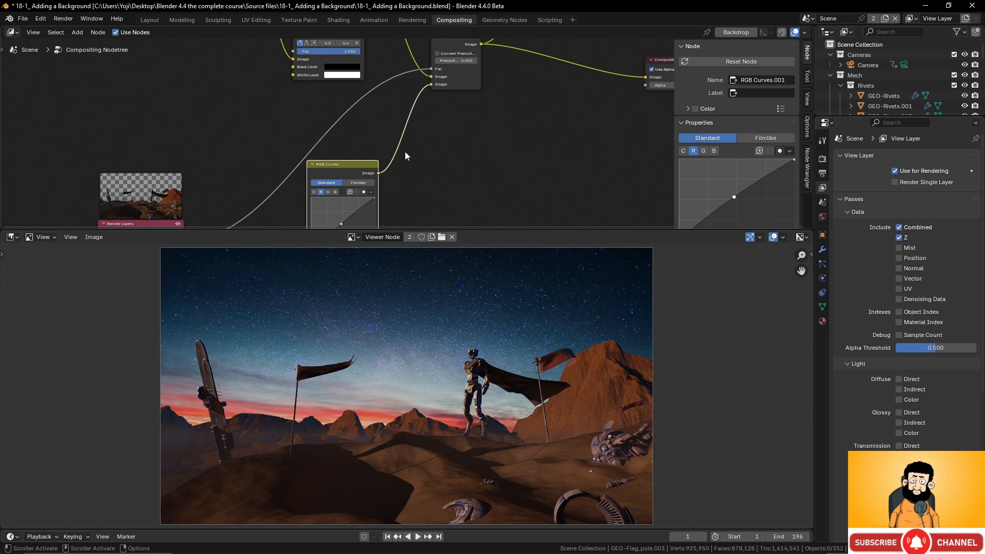
pyautogui.hotkey('shift', 'a')
pyautogui.moveTo(403, 150)
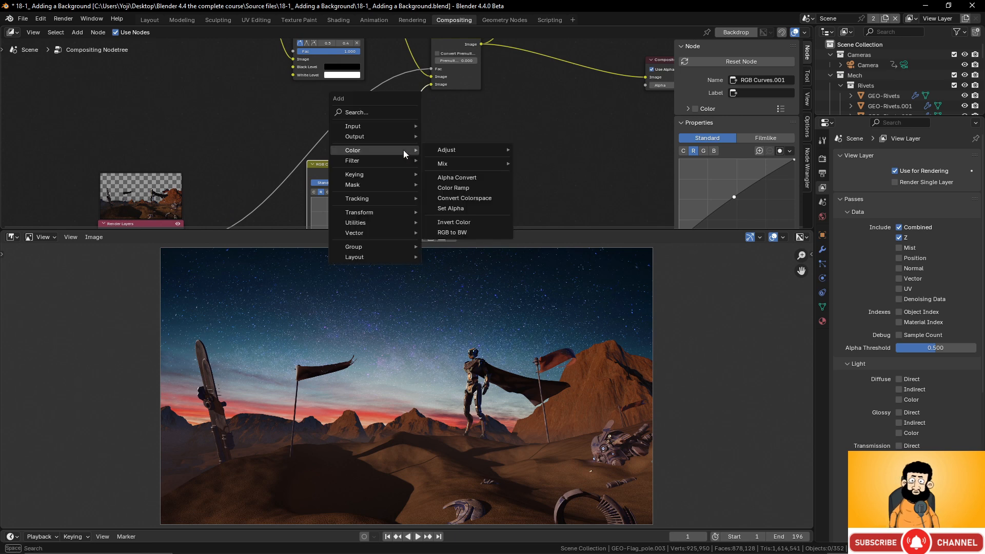
pyautogui.moveTo(451, 152)
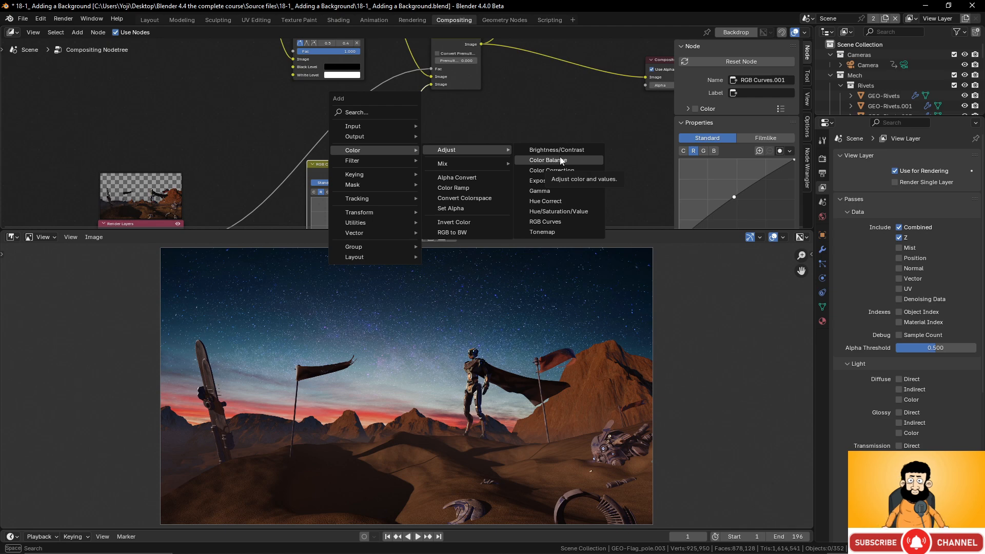
pyautogui.scroll(4, 524, 360)
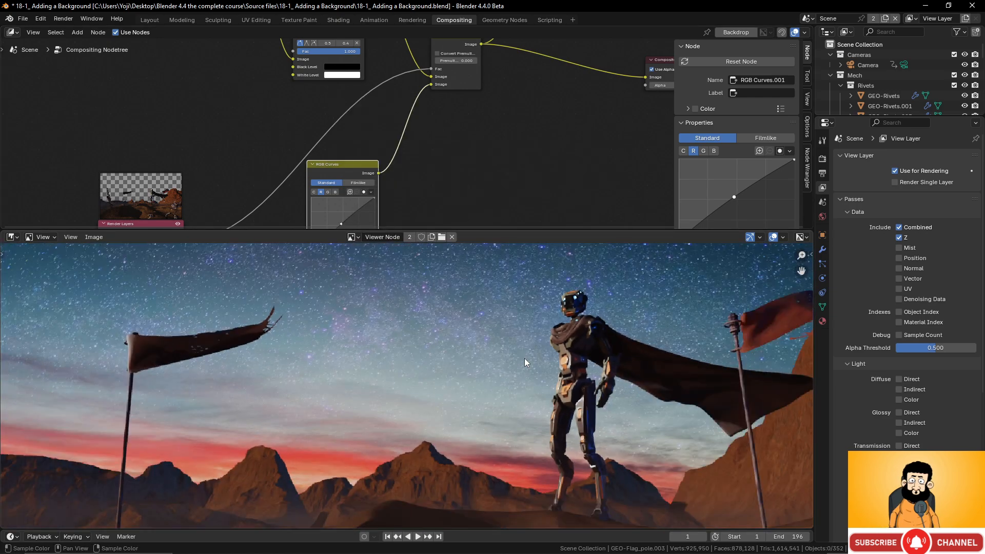
pyautogui.scroll(-5, 524, 358)
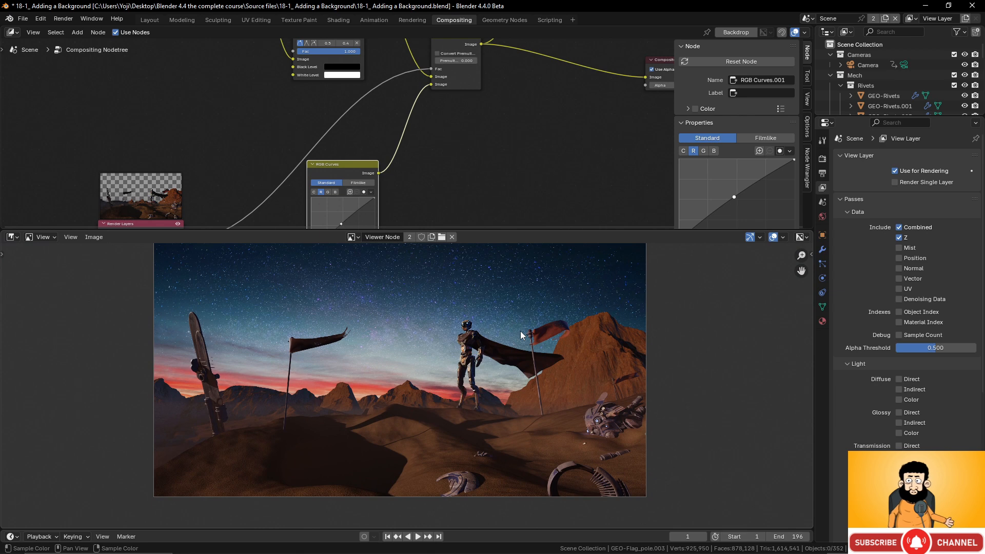
pyautogui.scroll(-3, 425, 156)
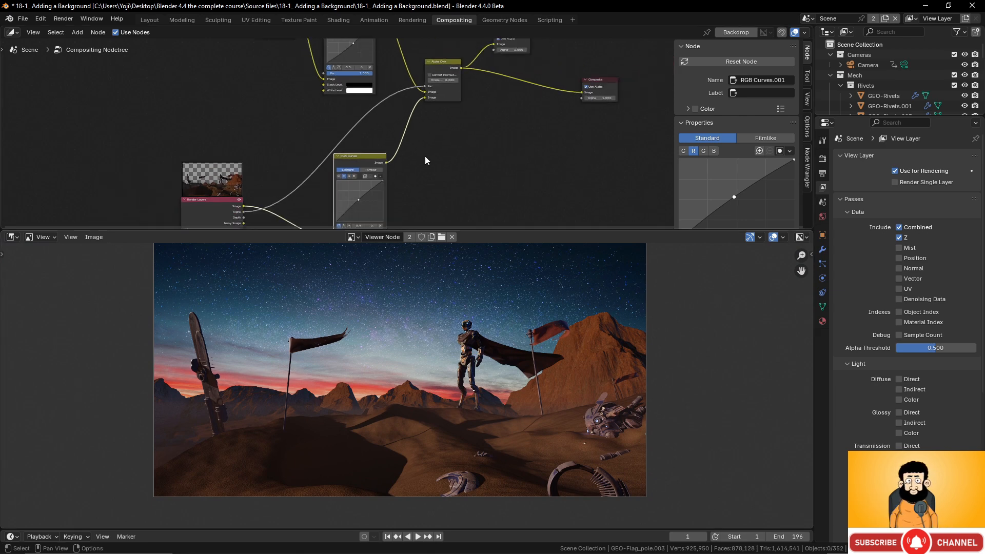
pyautogui.scroll(1, 430, 179)
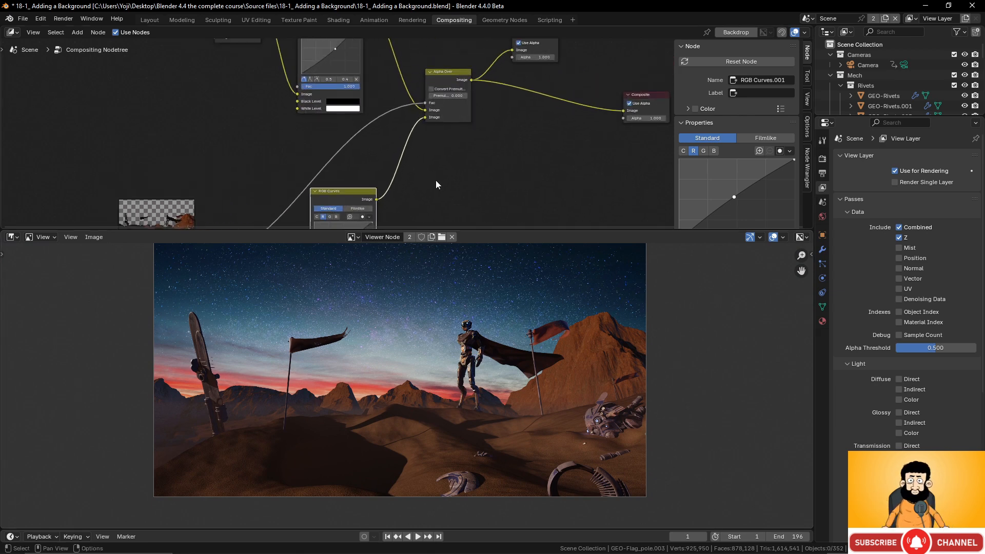
# Play the animation briefly, reset the timeline to frame 1 in the Layout workspace, and return to the Compositing workspace
pyautogui.press('space')
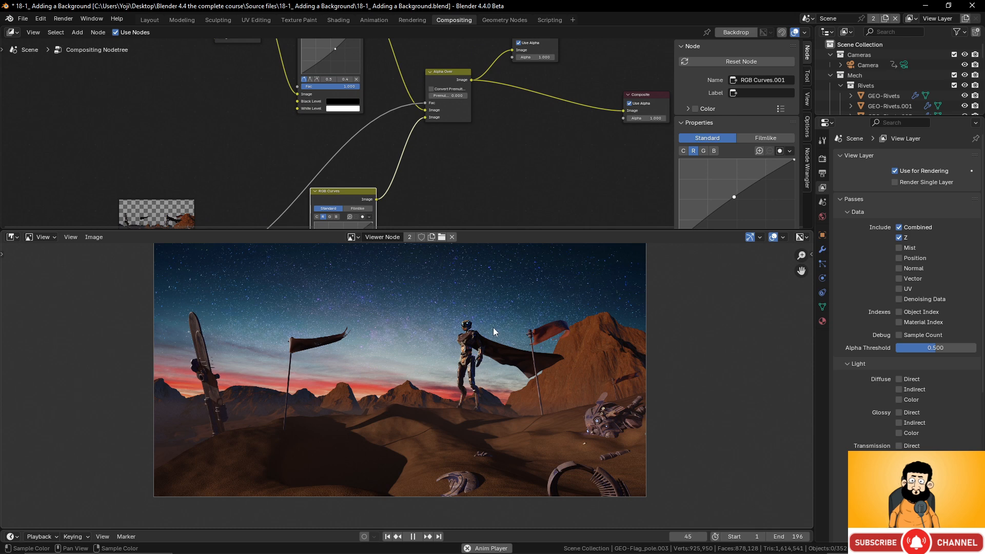
pyautogui.press('space')
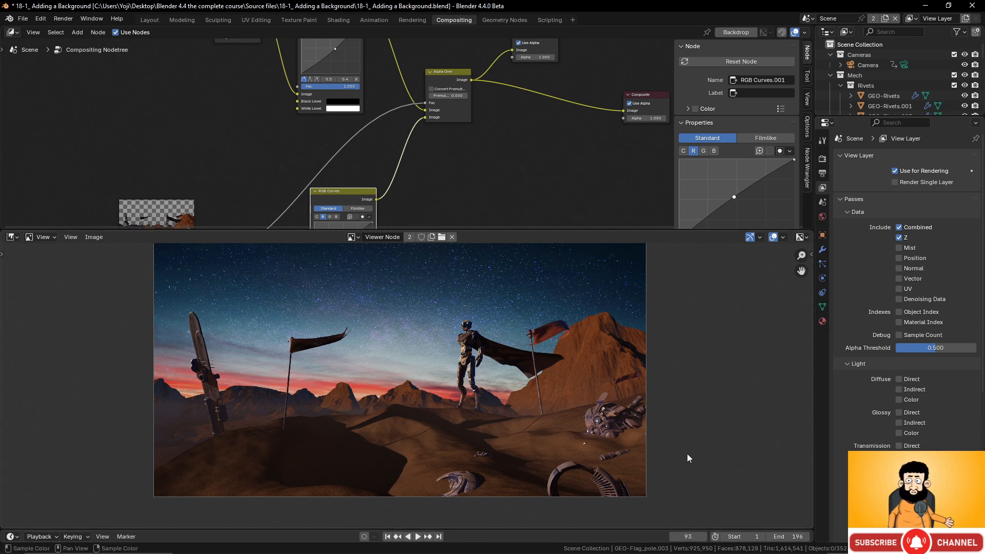
pyautogui.click(149, 20)
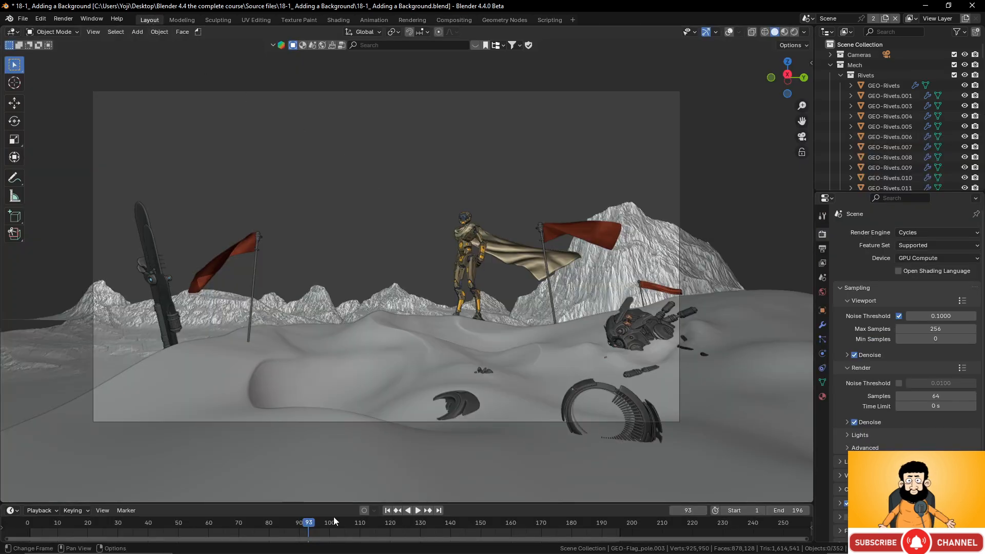
pyautogui.moveTo(312, 521); pyautogui.dragTo(31, 513)
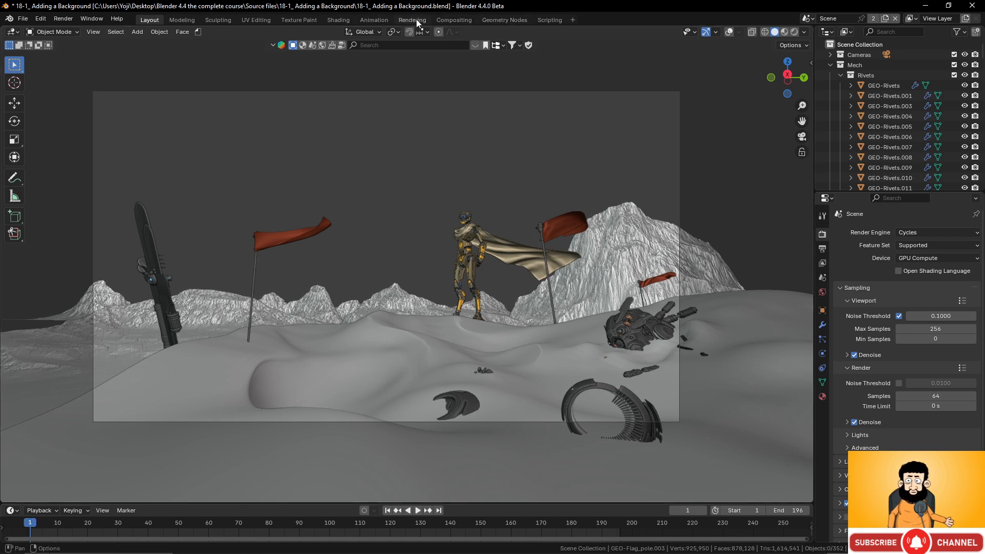
pyautogui.click(463, 19)
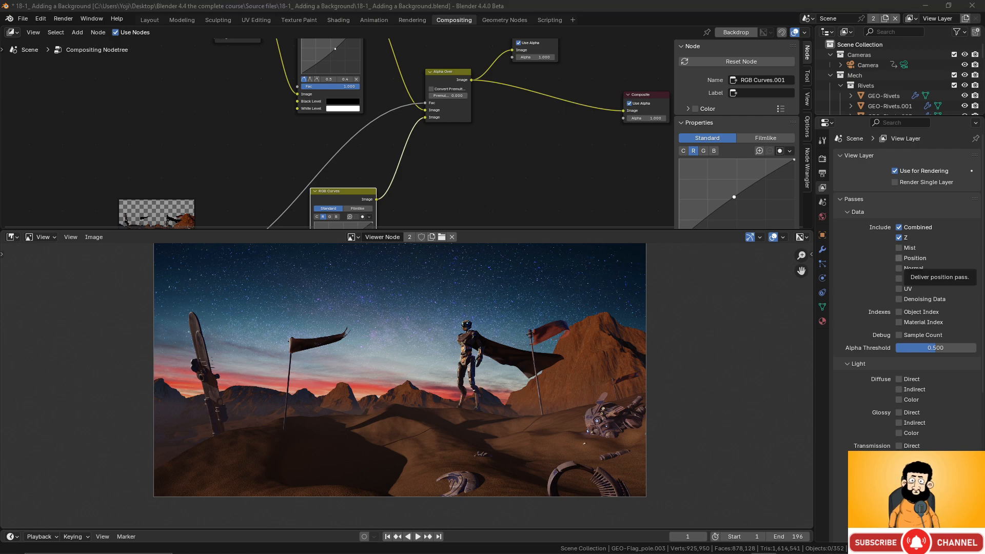
# Shift the sky's RGB Curves node slightly left and insert a Hue/Saturation/Value node between it and the Alpha Over node
pyautogui.scroll(3, 397, 341)
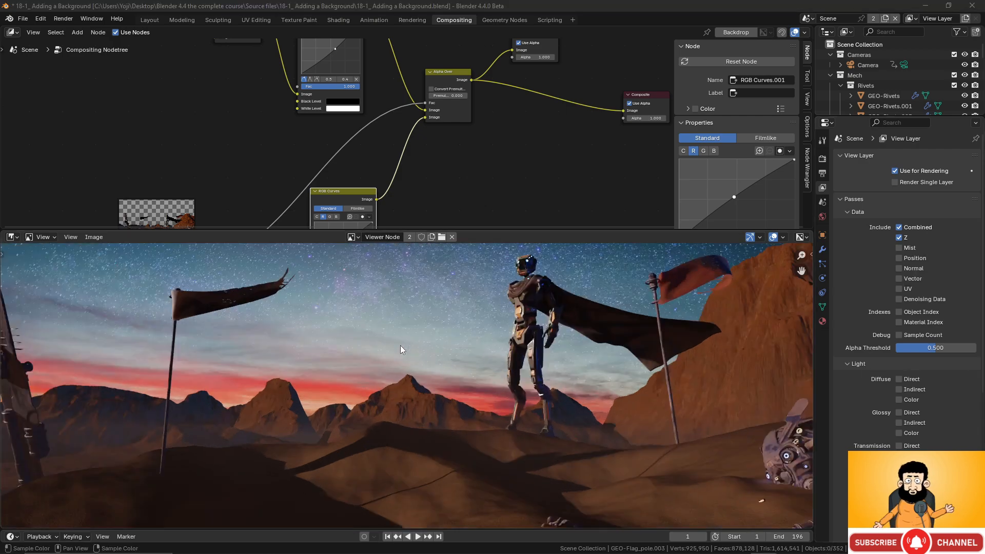
pyautogui.scroll(-2, 400, 341)
pyautogui.scroll(-4, 405, 154)
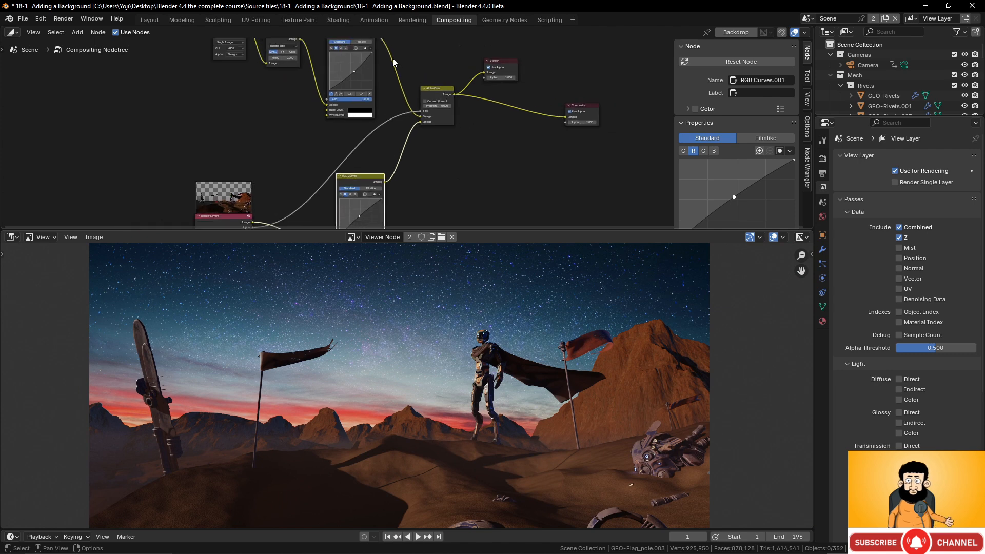
pyautogui.moveTo(393, 65); pyautogui.dragTo(399, 137, button='middle')
pyautogui.scroll(3, 399, 137)
pyautogui.moveTo(343, 82); pyautogui.dragTo(334, 82)
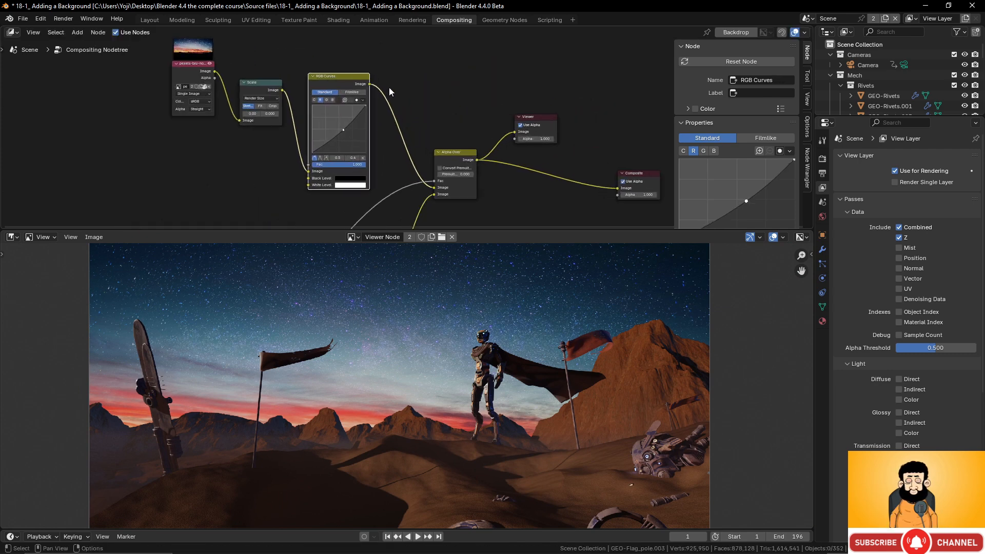
pyautogui.hotkey('shift', 'a')
pyautogui.moveTo(389, 87)
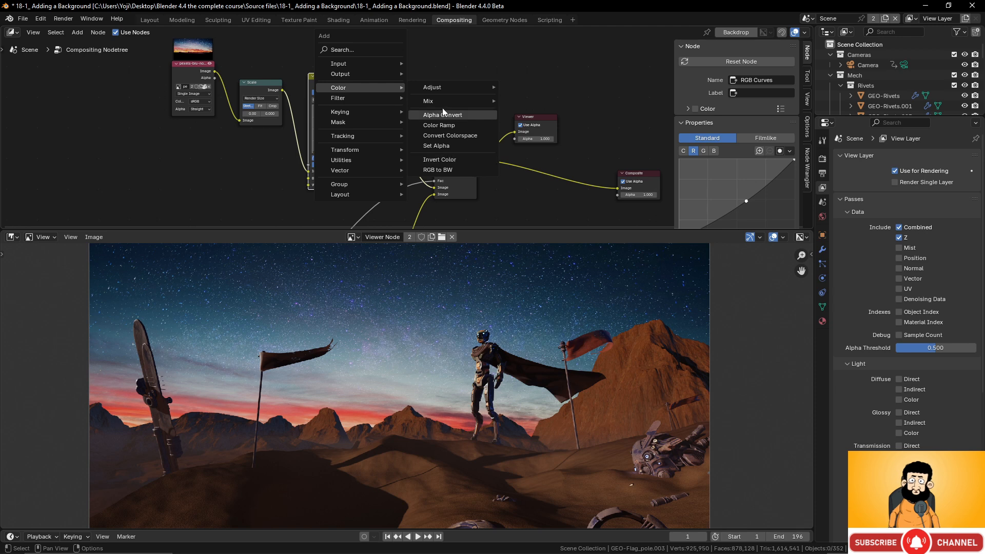
pyautogui.moveTo(440, 88)
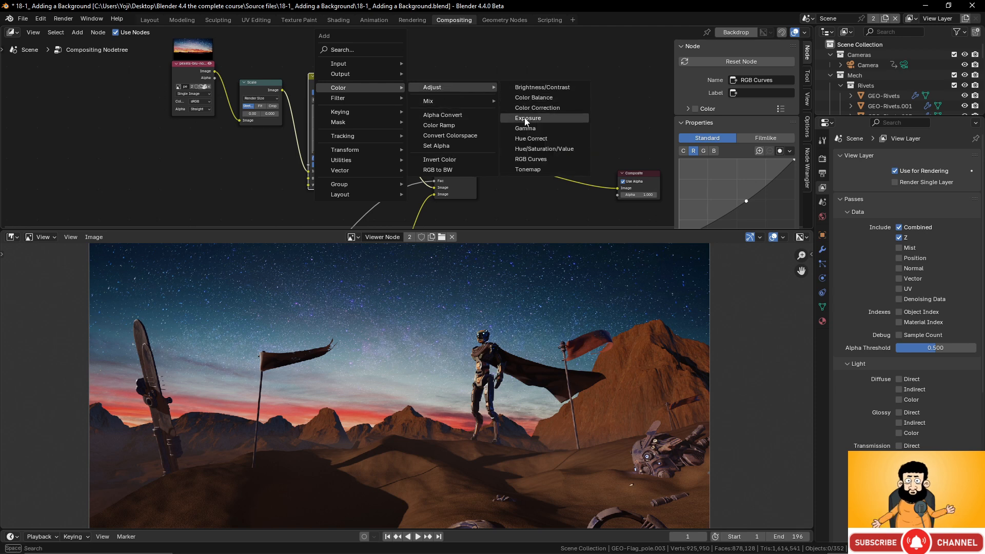
pyautogui.click(529, 149)
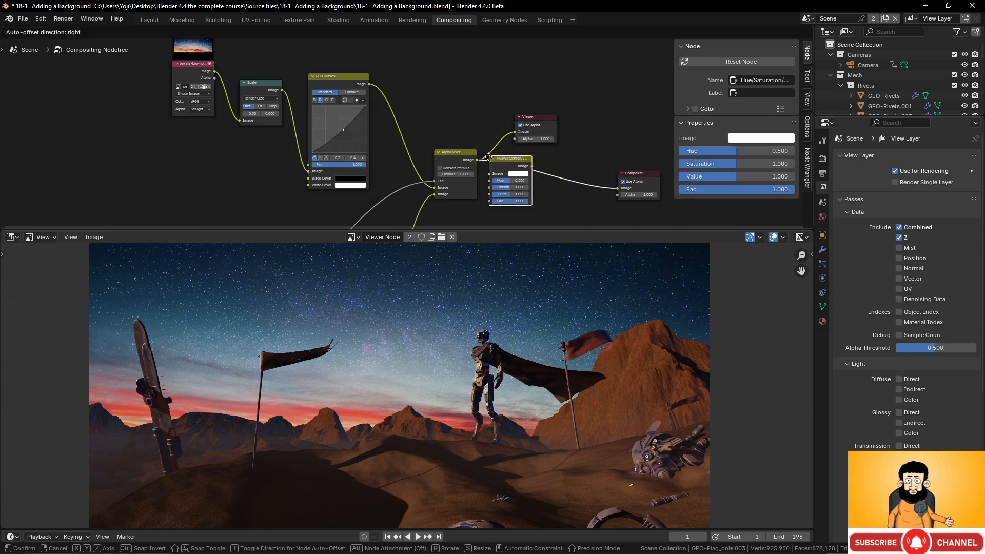
pyautogui.click(385, 97)
# Set the saturation of the sky's Hue/Saturation/Value node to 0.933 and check the composite at different zoom levels
pyautogui.scroll(2, 454, 152)
pyautogui.scroll(4, 455, 158)
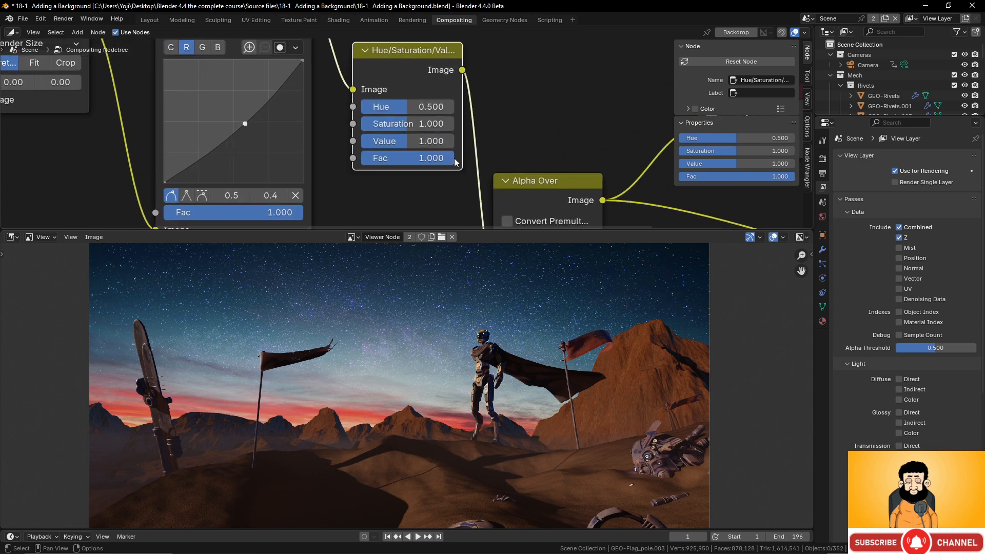
pyautogui.moveTo(406, 135); pyautogui.dragTo(398, 135)
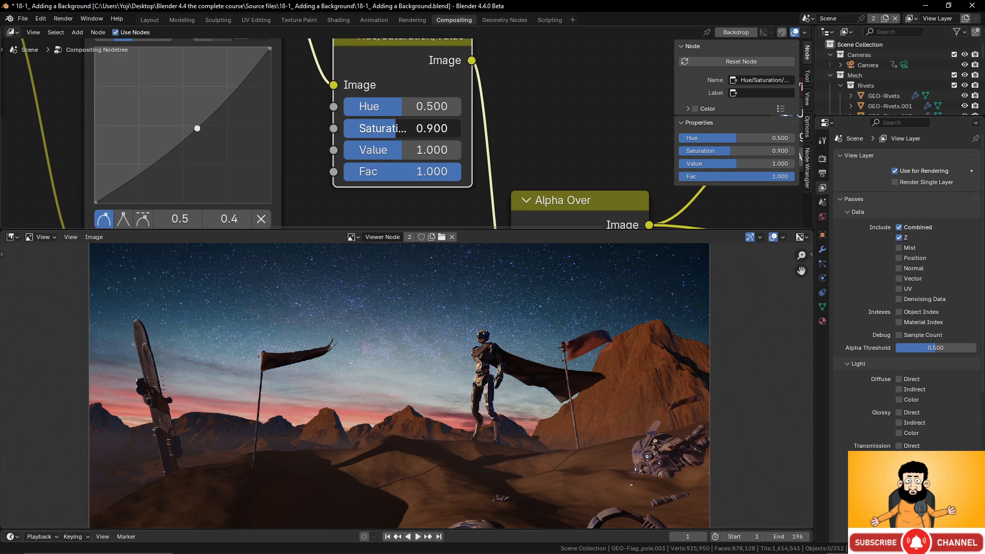
pyautogui.moveTo(396, 128); pyautogui.dragTo(397, 128)
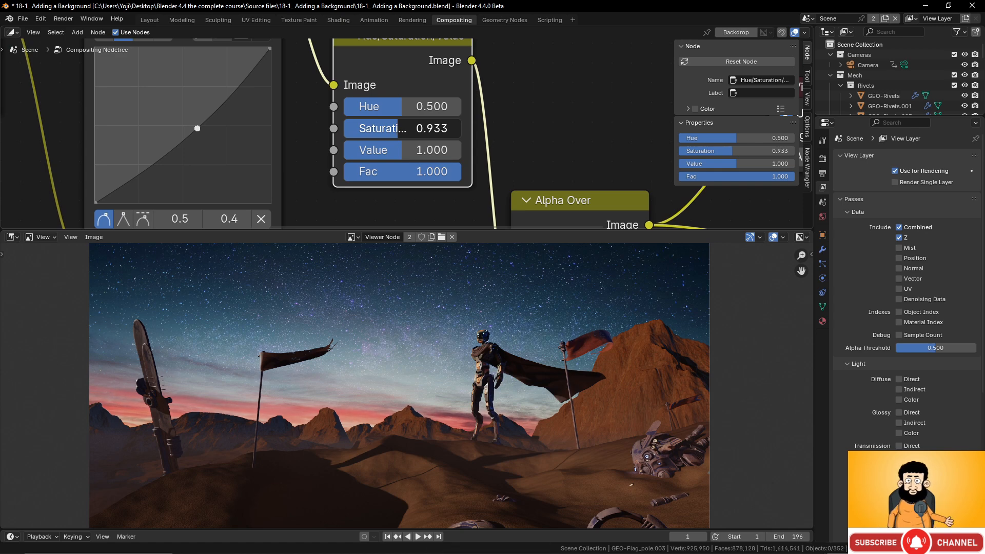
pyautogui.scroll(-4, 388, 333)
pyautogui.scroll(3, 405, 354)
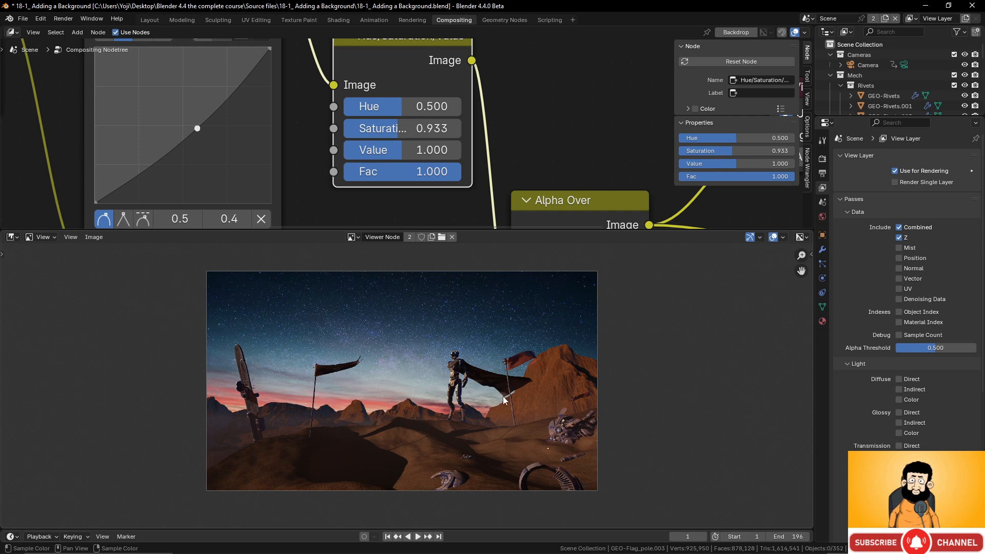
pyautogui.scroll(-1, 445, 390)
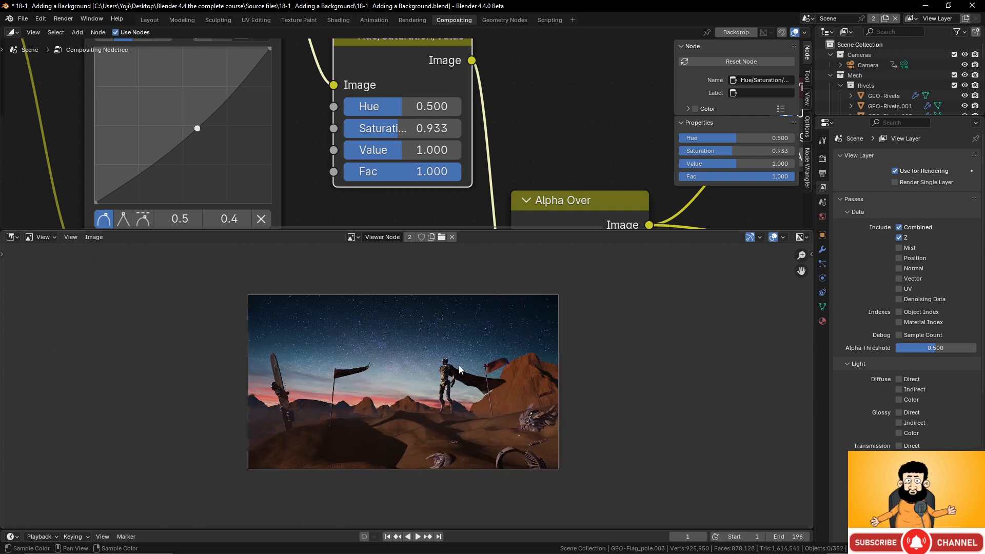
pyautogui.scroll(5, 470, 367)
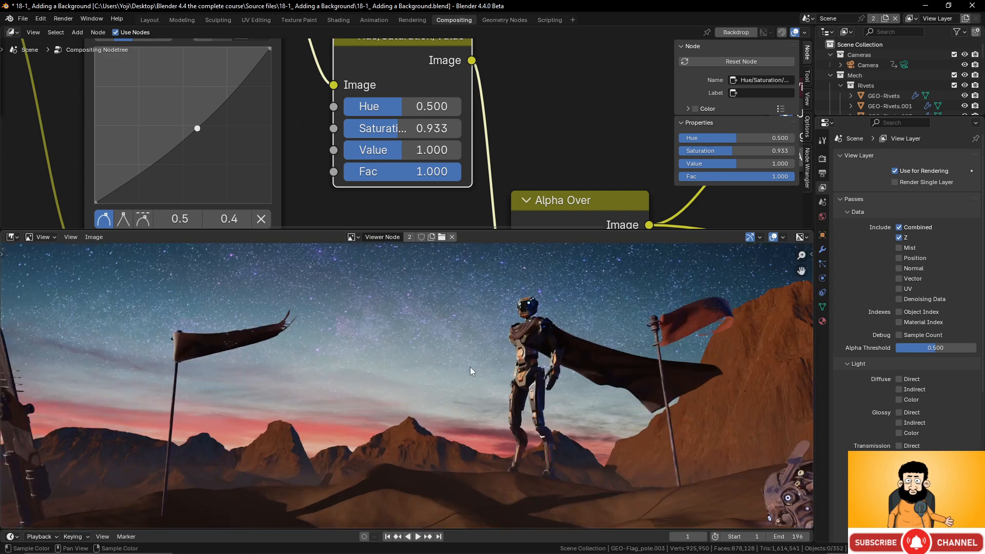
pyautogui.scroll(-2, 470, 368)
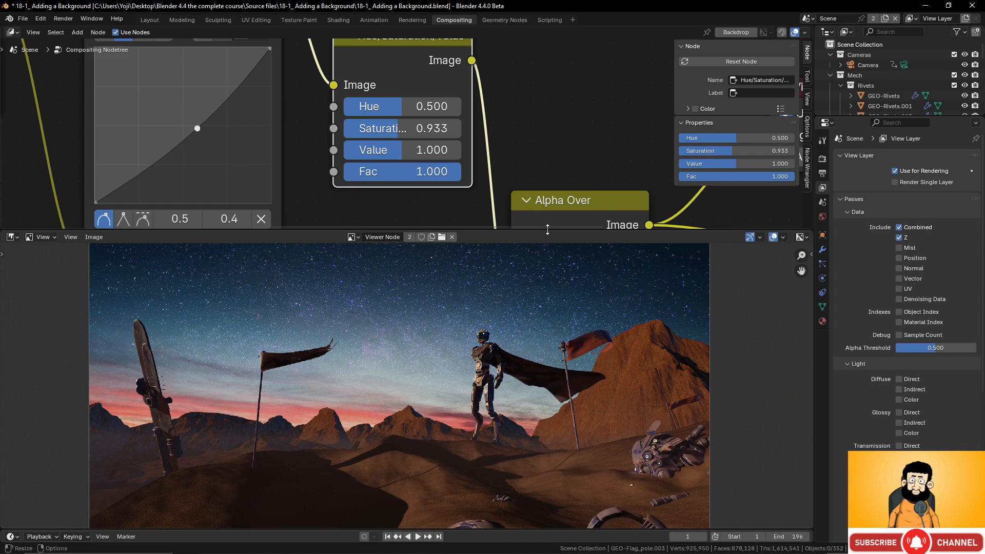
# Enlarge the node editor to review the whole node tree, and give the space back to the image viewer to inspect the composite
pyautogui.moveTo(548, 229); pyautogui.dragTo(547, 373)
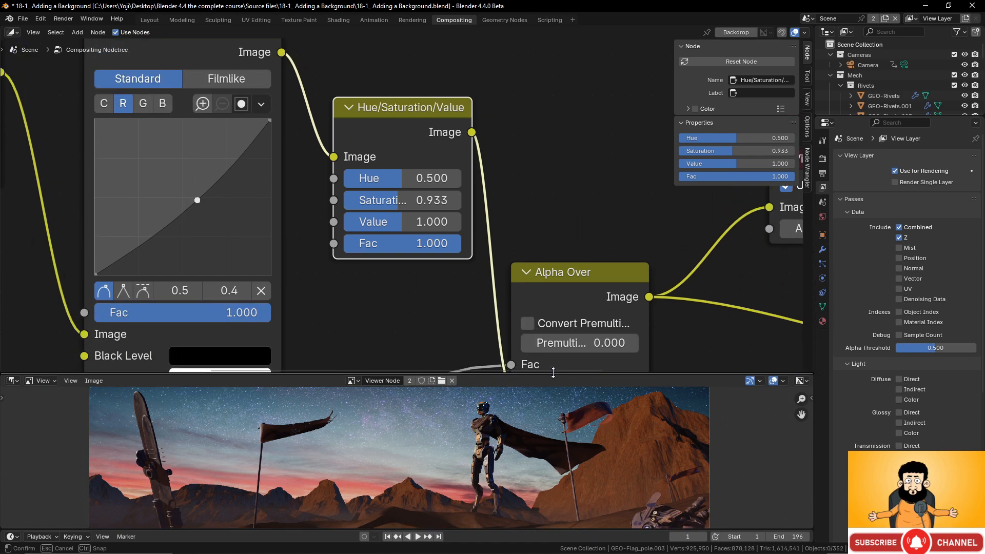
pyautogui.scroll(-2, 513, 280)
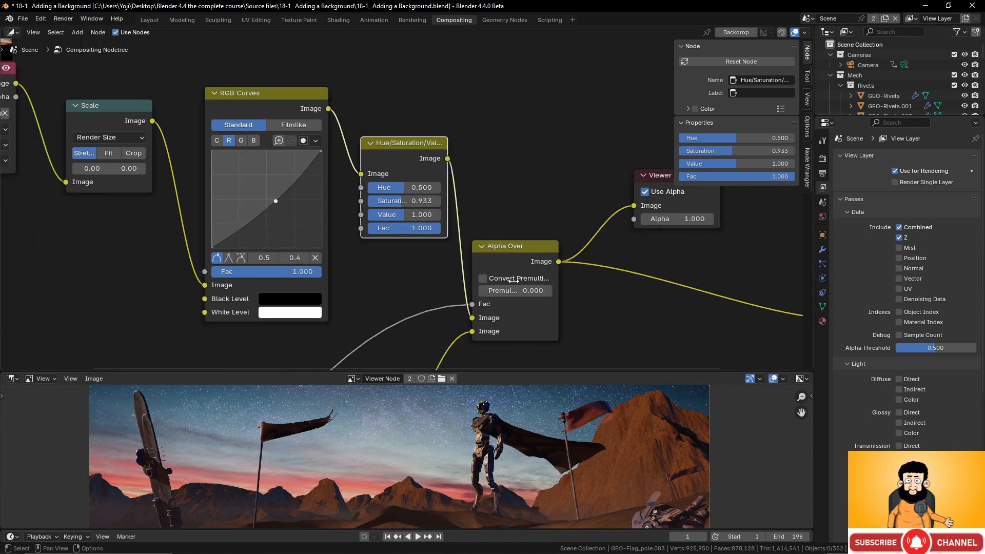
pyautogui.scroll(-4, 513, 280)
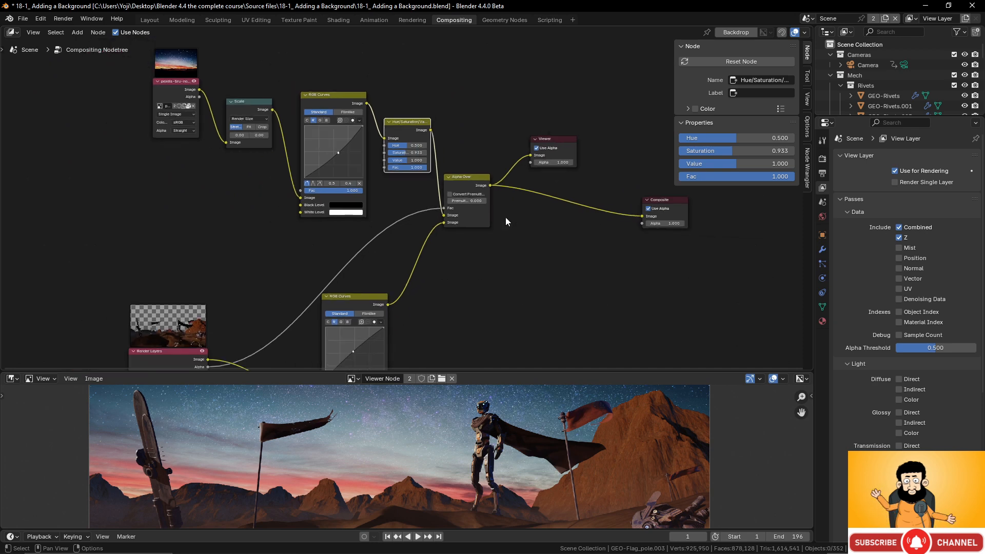
pyautogui.scroll(-1, 506, 222)
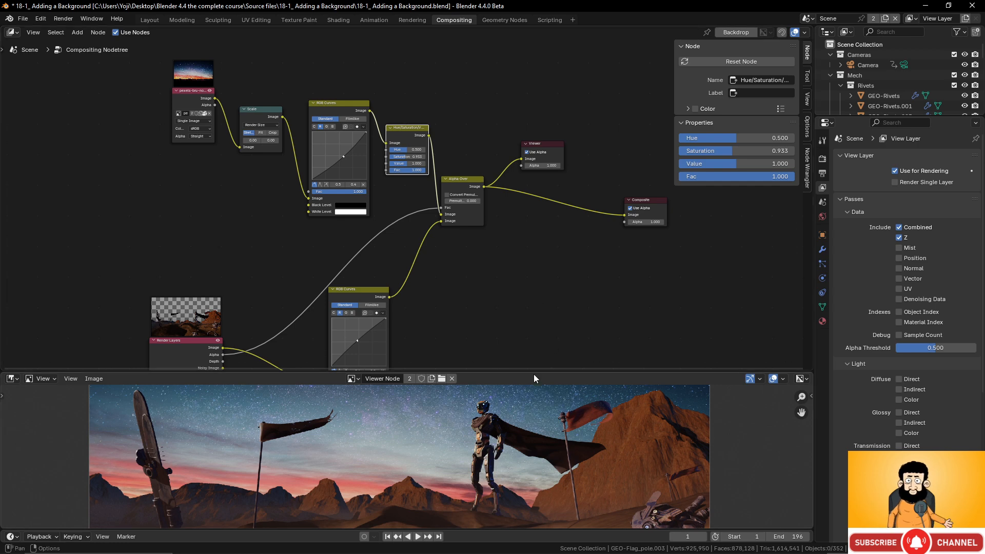
pyautogui.moveTo(534, 368); pyautogui.dragTo(550, 173)
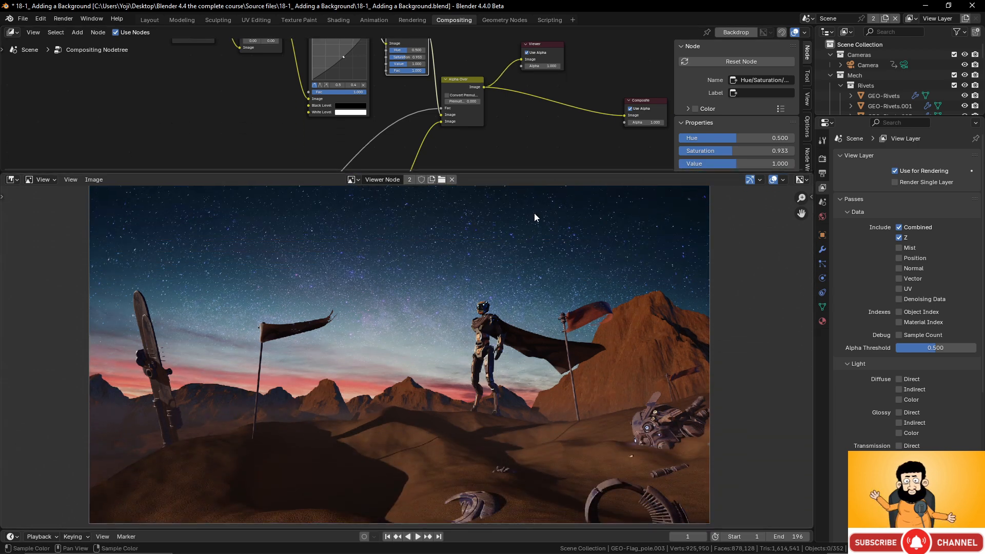
pyautogui.scroll(-1, 506, 297)
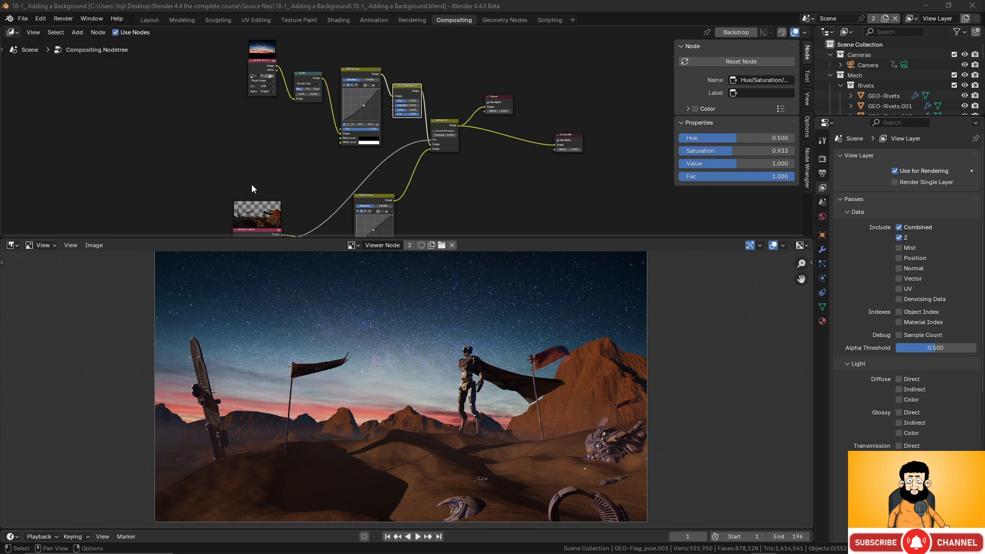
# Examine the scene's render settings, the view layer's pass settings, and the outputs of the Render Layers node
pyautogui.click(822, 159)
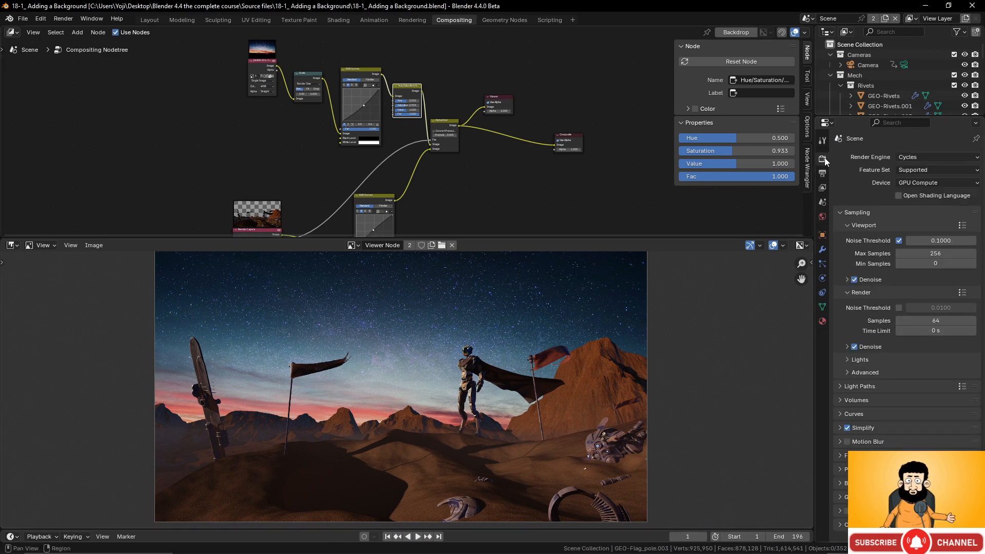
pyautogui.click(823, 188)
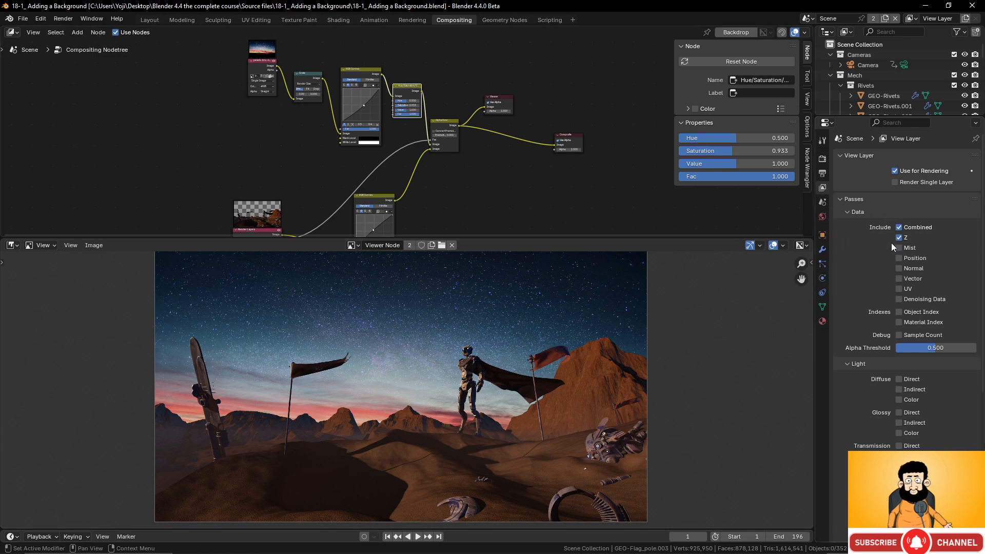
pyautogui.scroll(4, 295, 190)
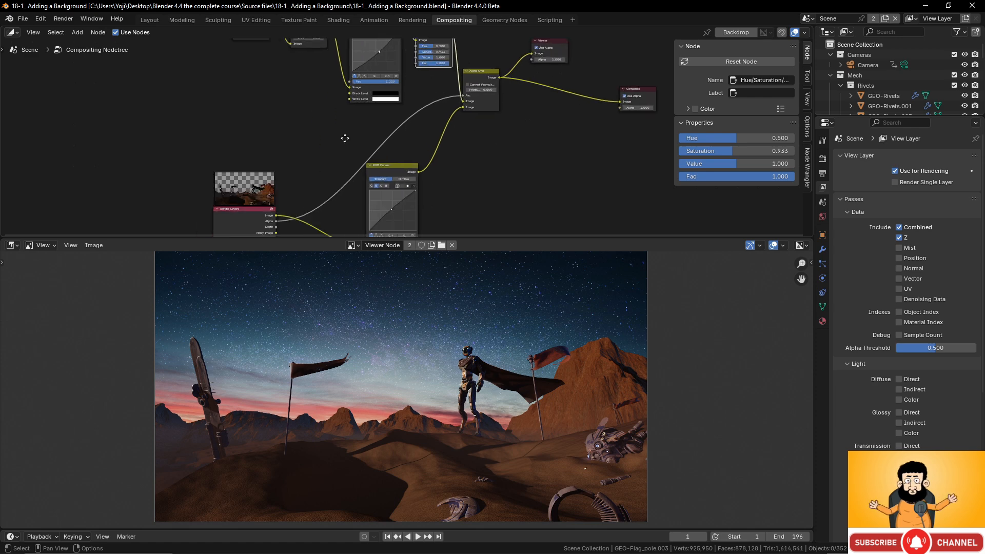
pyautogui.scroll(2, 311, 143)
pyautogui.scroll(1, 359, 146)
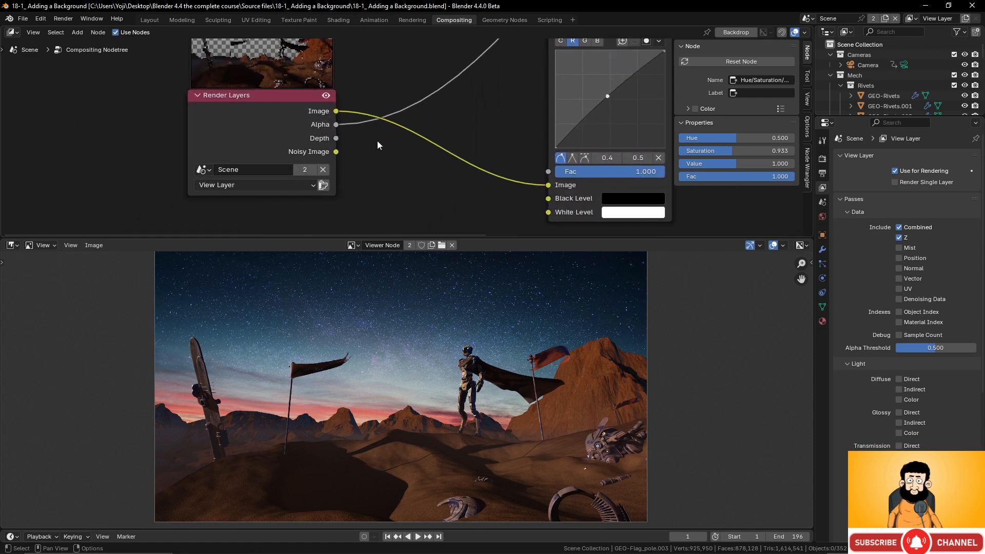
# Enable the Mist and Ambient Occlusion passes for the view layer and look over the remaining pass options
pyautogui.click(899, 248)
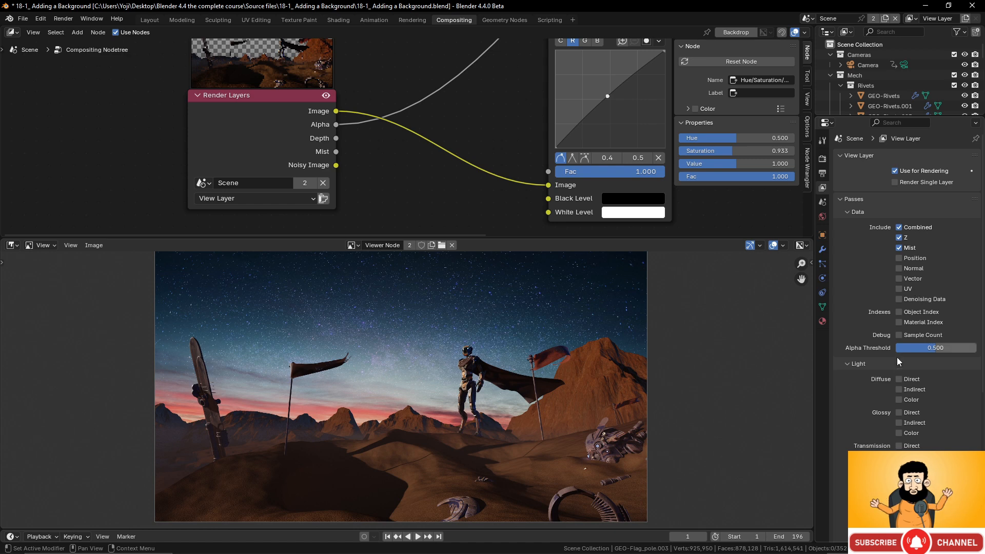
pyautogui.scroll(-1, 931, 418)
pyautogui.scroll(-1, 930, 418)
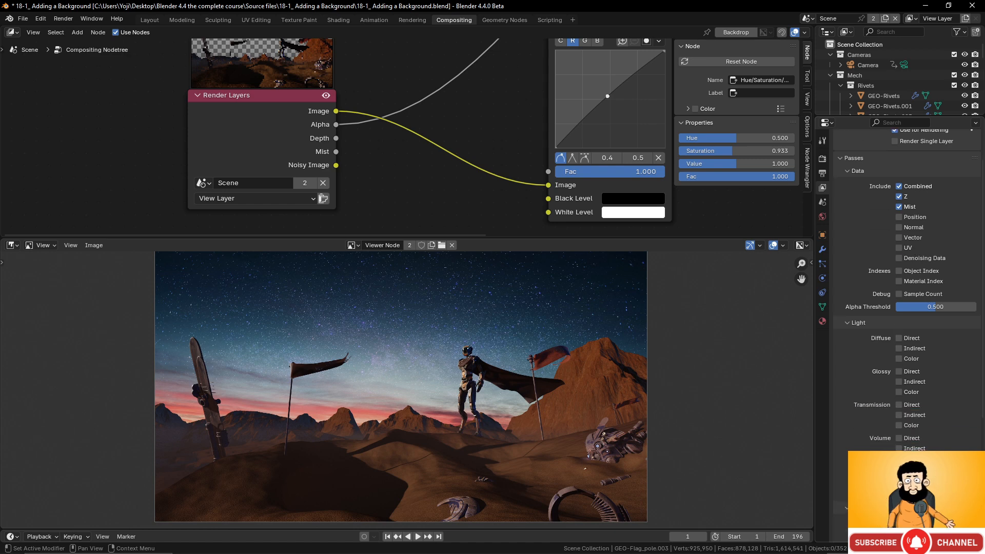
pyautogui.click(901, 481)
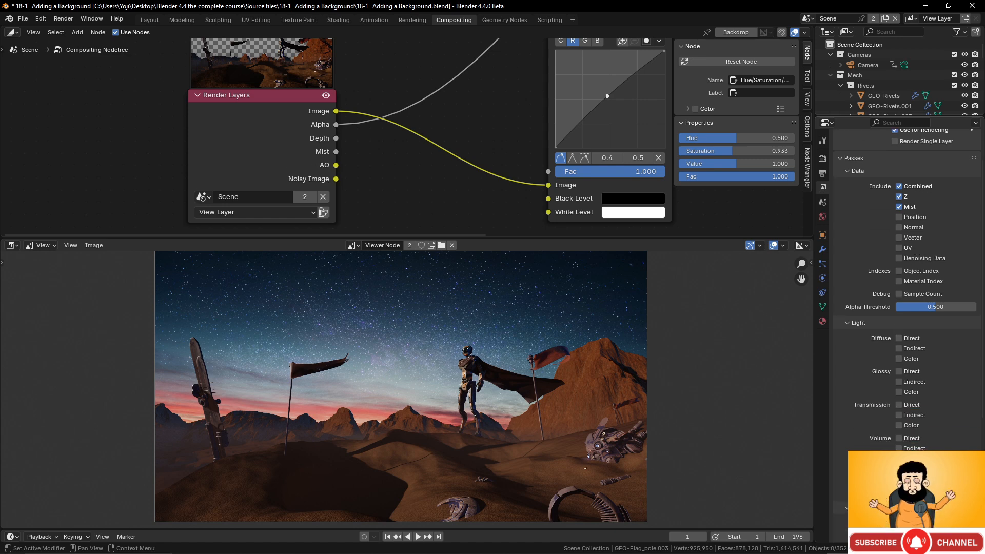
pyautogui.scroll(-1, 938, 398)
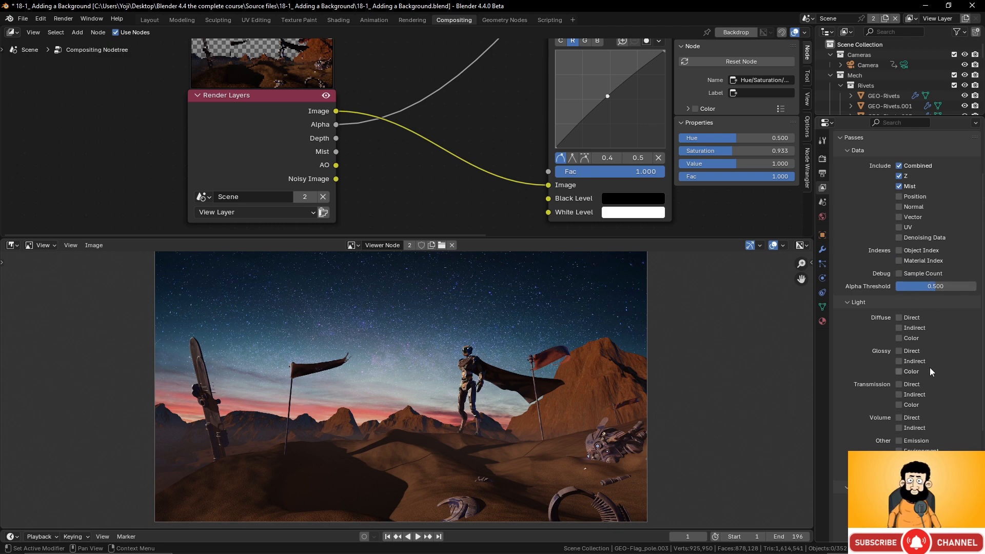
pyautogui.scroll(-3, 930, 368)
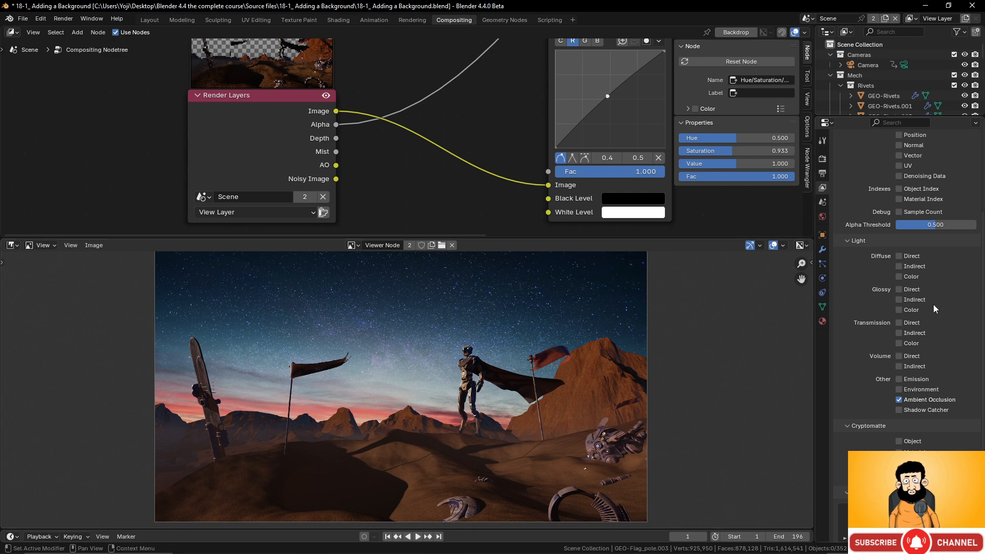
pyautogui.scroll(5, 934, 303)
pyautogui.scroll(-2, 902, 250)
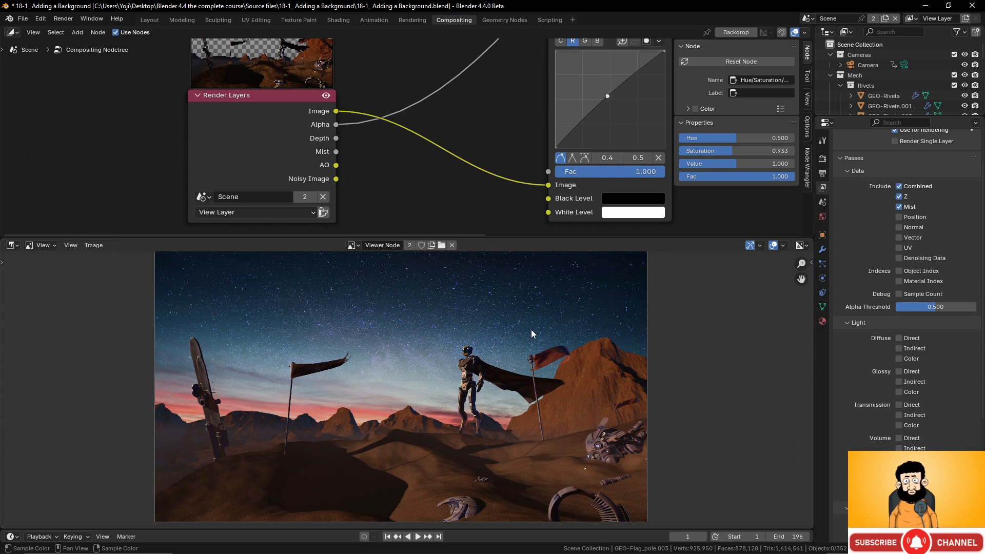
# Render the current frame with the new passes and step the viewer through the Render Layers outputs as far as Mist
pyautogui.press('F12')
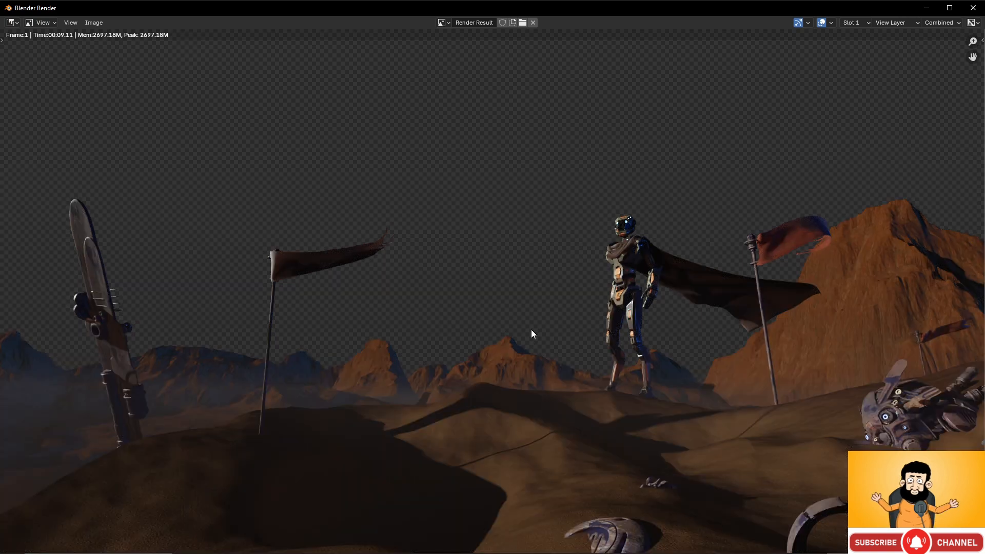
pyautogui.click(973, 8)
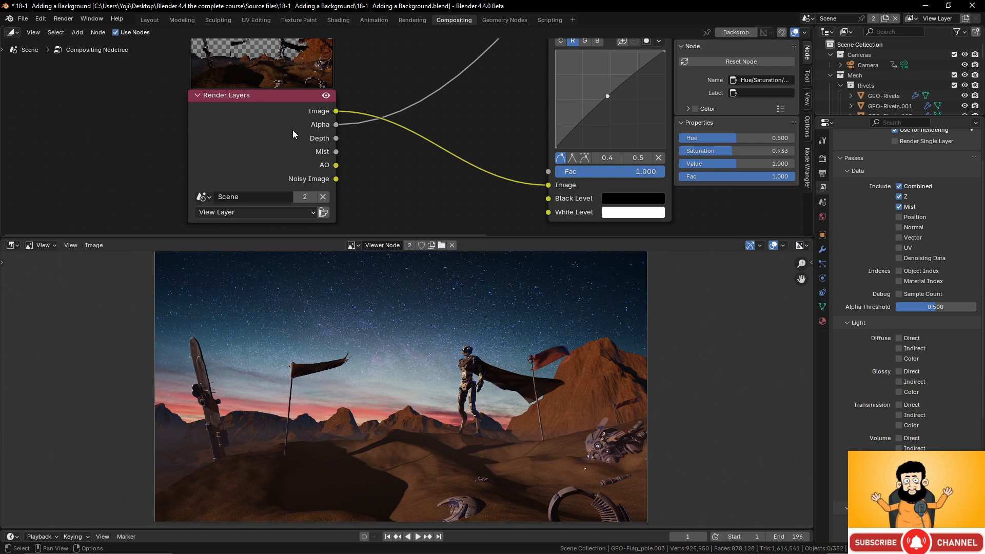
pyautogui.scroll(-2, 292, 130)
pyautogui.keyDown('ctrl'); pyautogui.keyDown('shift'); pyautogui.click(318, 109); pyautogui.keyUp('shift'); pyautogui.keyUp('ctrl')
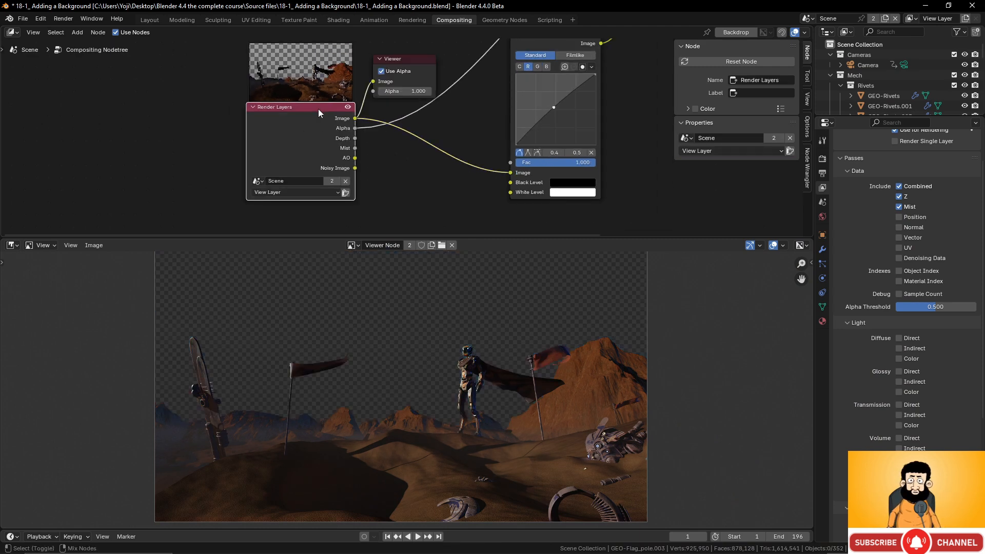
pyautogui.keyDown('ctrl'); pyautogui.keyDown('shift'); pyautogui.click(318, 108); pyautogui.keyUp('shift'); pyautogui.keyUp('ctrl')
pyautogui.keyDown('ctrl'); pyautogui.keyDown('shift'); pyautogui.click(319, 108); pyautogui.keyUp('shift'); pyautogui.keyUp('ctrl')
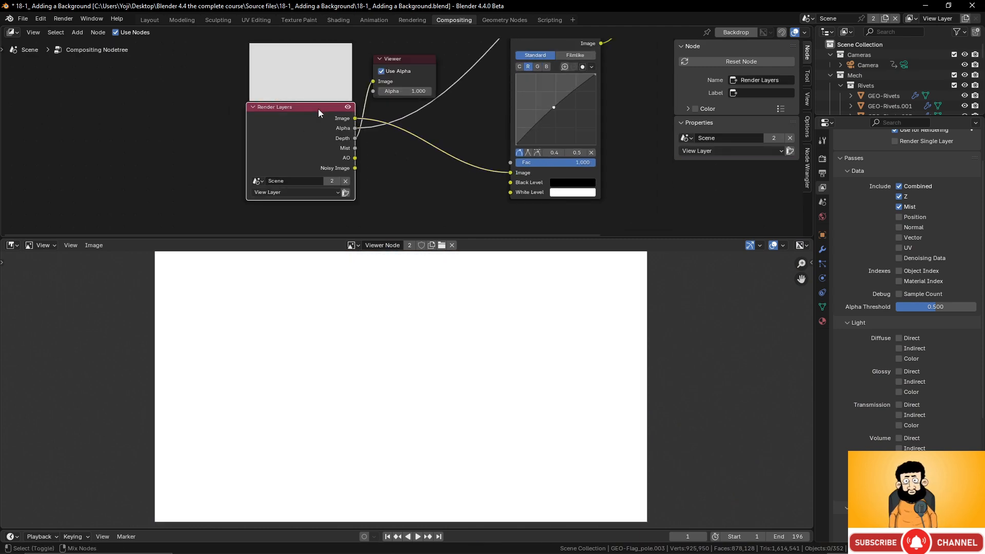
pyautogui.keyDown('ctrl'); pyautogui.keyDown('shift'); pyautogui.click(318, 109); pyautogui.keyUp('shift'); pyautogui.keyUp('ctrl')
pyautogui.scroll(-3, 446, 418)
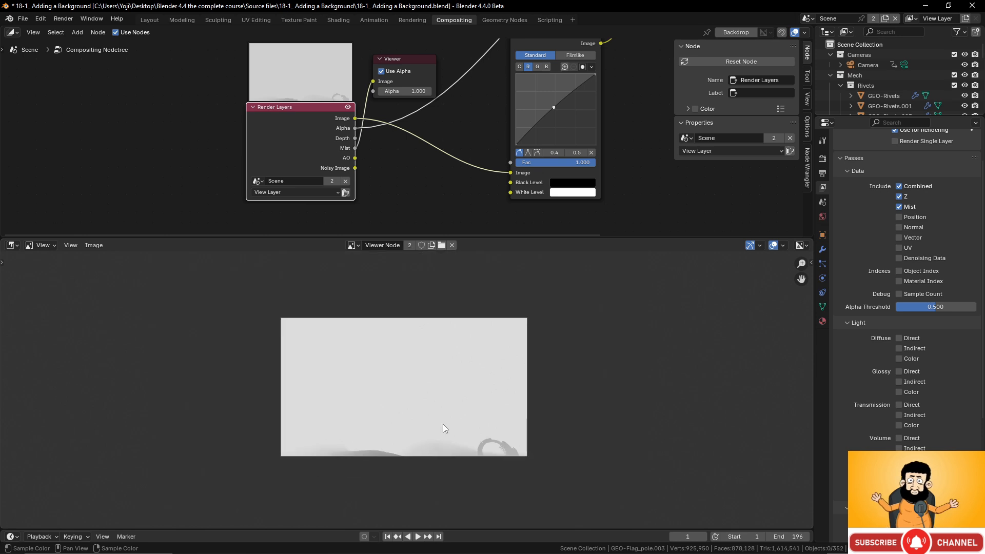
pyautogui.scroll(3, 443, 424)
pyautogui.moveTo(446, 398); pyautogui.dragTo(446, 324, button='middle')
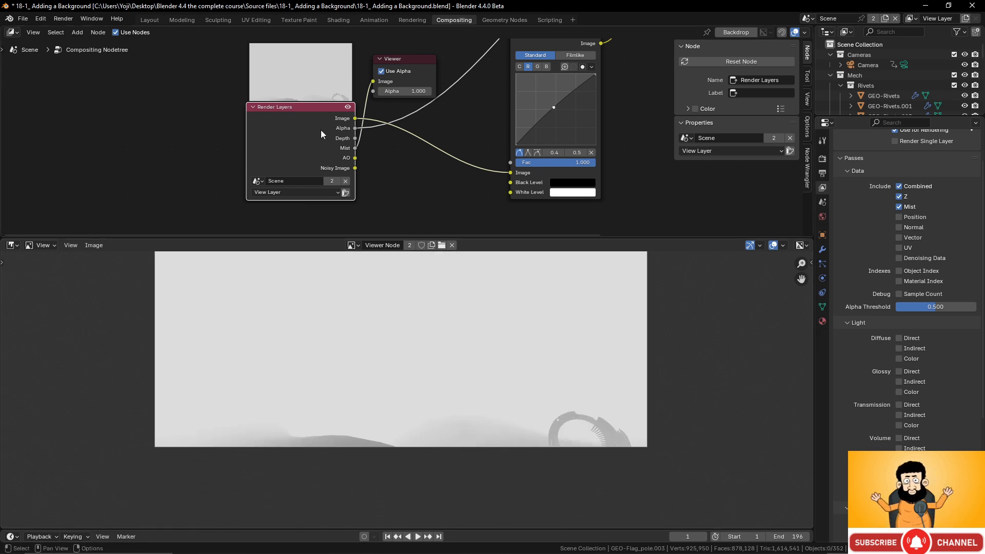
# Preview the Render Layers AO output in the viewer and inspect it at different zoom levels
pyautogui.keyDown('ctrl'); pyautogui.keyDown('shift'); pyautogui.click(310, 109); pyautogui.keyUp('shift'); pyautogui.keyUp('ctrl')
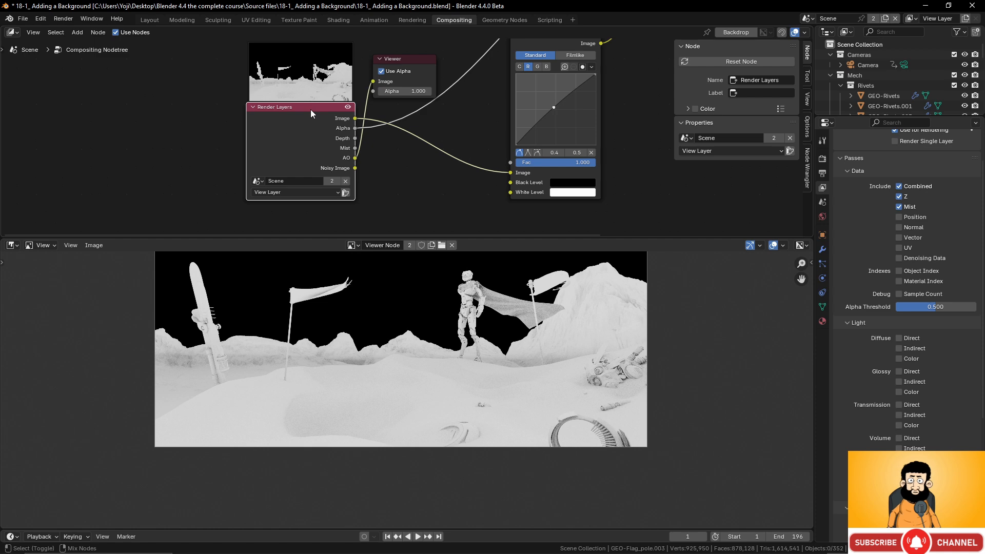
pyautogui.scroll(3, 497, 369)
pyautogui.scroll(-2, 501, 368)
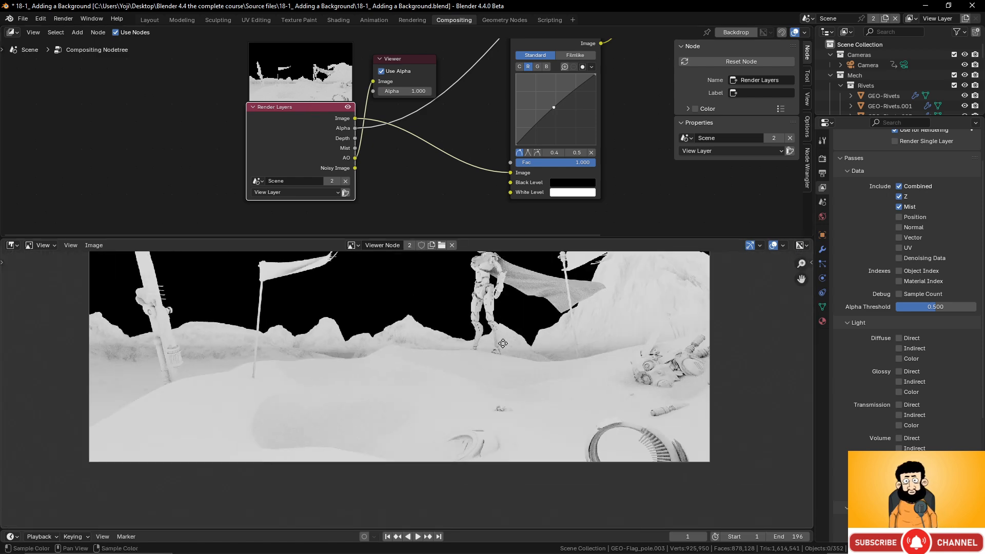
pyautogui.scroll(2, 503, 343)
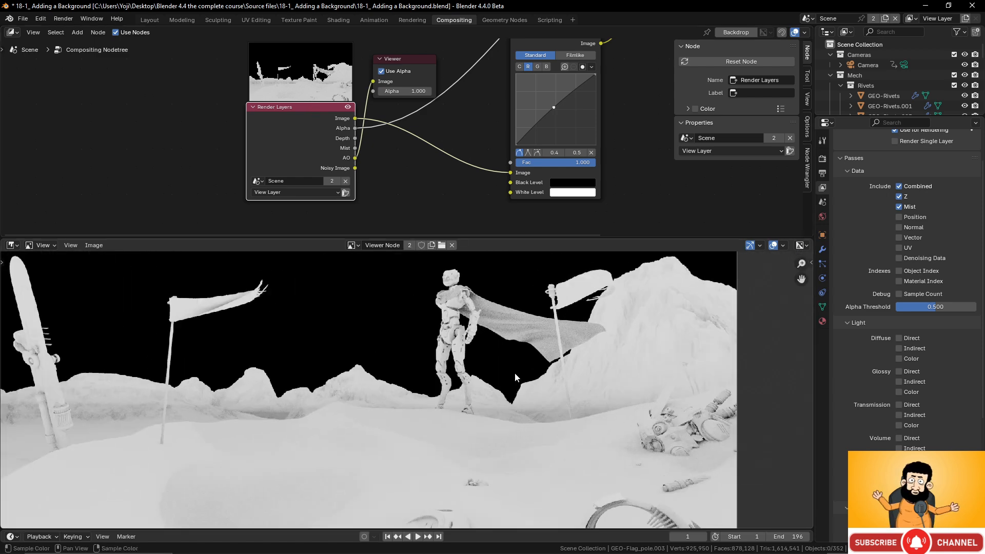
pyautogui.scroll(1, 515, 372)
pyautogui.scroll(-2, 515, 357)
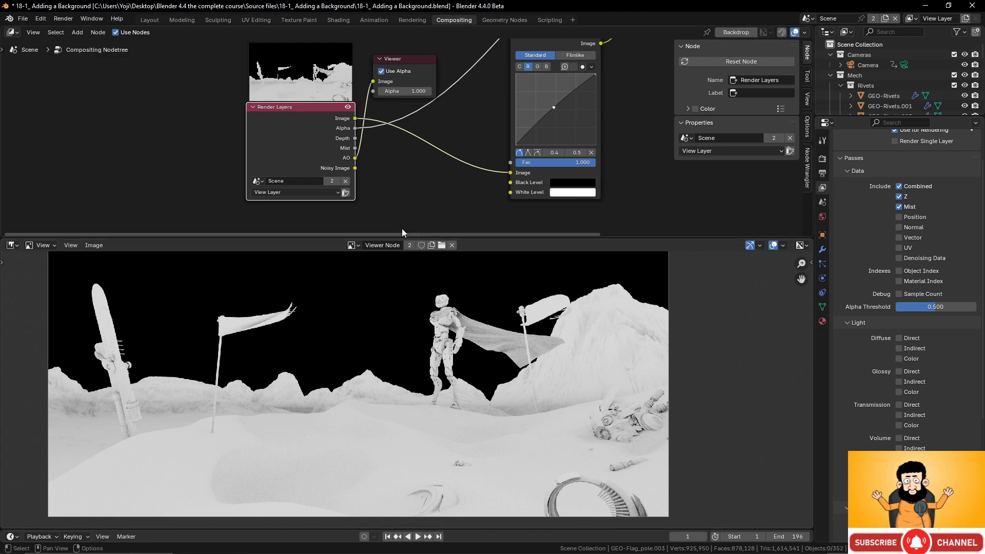
# Cycle the viewer back to the Render Layers Mist output and examine how far the mist gradient reaches
pyautogui.keyDown('ctrl'); pyautogui.keyDown('shift'); pyautogui.click(304, 114); pyautogui.keyUp('shift'); pyautogui.keyUp('ctrl')
pyautogui.keyDown('ctrl'); pyautogui.keyDown('shift'); pyautogui.click(303, 114); pyautogui.keyUp('shift'); pyautogui.keyUp('ctrl')
pyautogui.keyDown('ctrl'); pyautogui.keyDown('shift'); pyautogui.click(303, 113); pyautogui.keyUp('shift'); pyautogui.keyUp('ctrl')
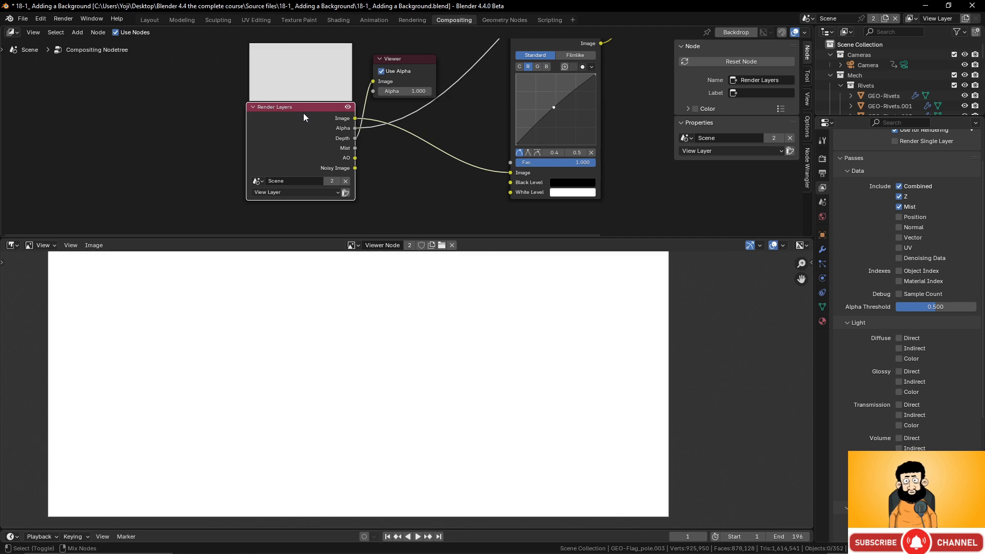
pyautogui.keyDown('ctrl'); pyautogui.keyDown('shift'); pyautogui.click(303, 113); pyautogui.keyUp('shift'); pyautogui.keyUp('ctrl')
pyautogui.scroll(-2, 448, 421)
pyautogui.scroll(2, 449, 421)
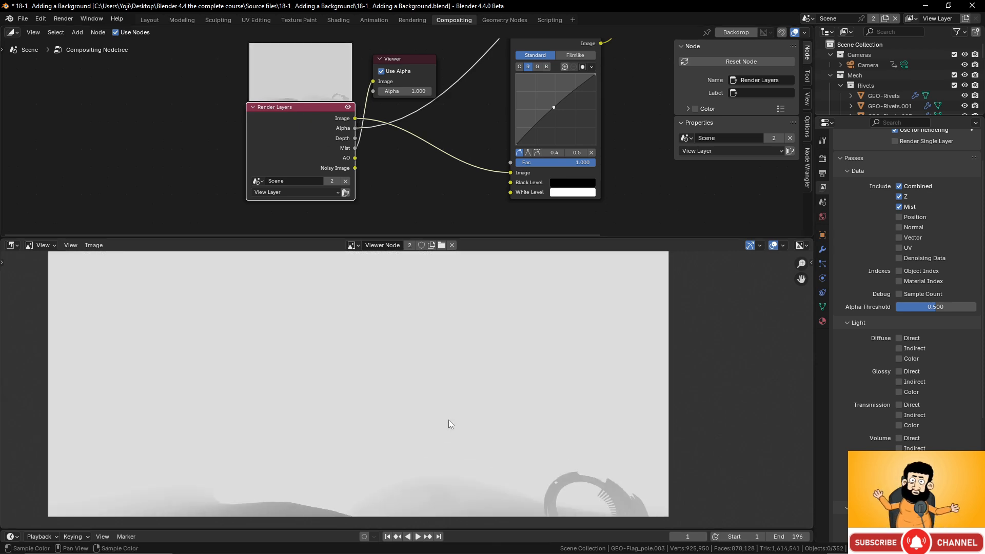
pyautogui.scroll(-2, 448, 420)
pyautogui.scroll(2, 451, 390)
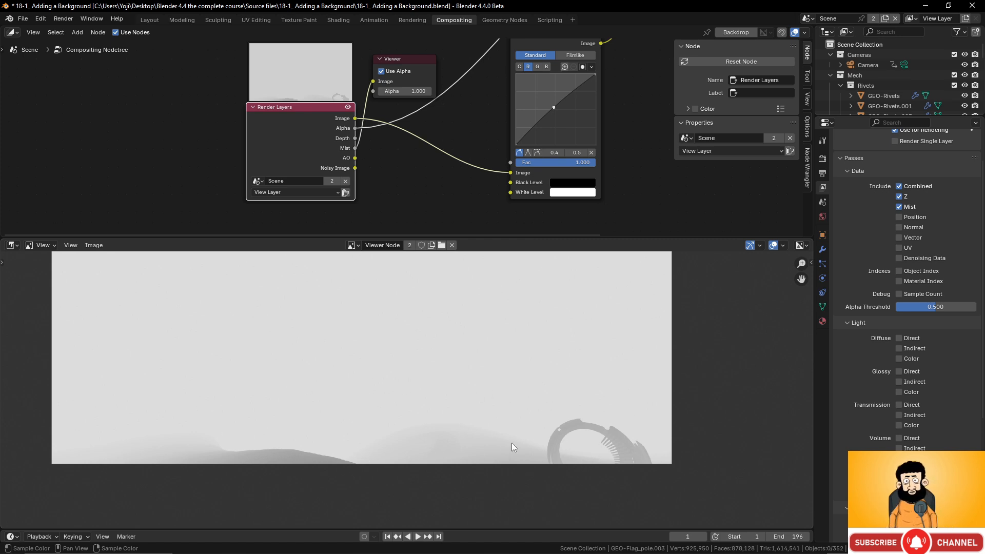
# Examine the world's mist pass settings, and view the terrain layout from above in the Layout workspace
pyautogui.click(824, 215)
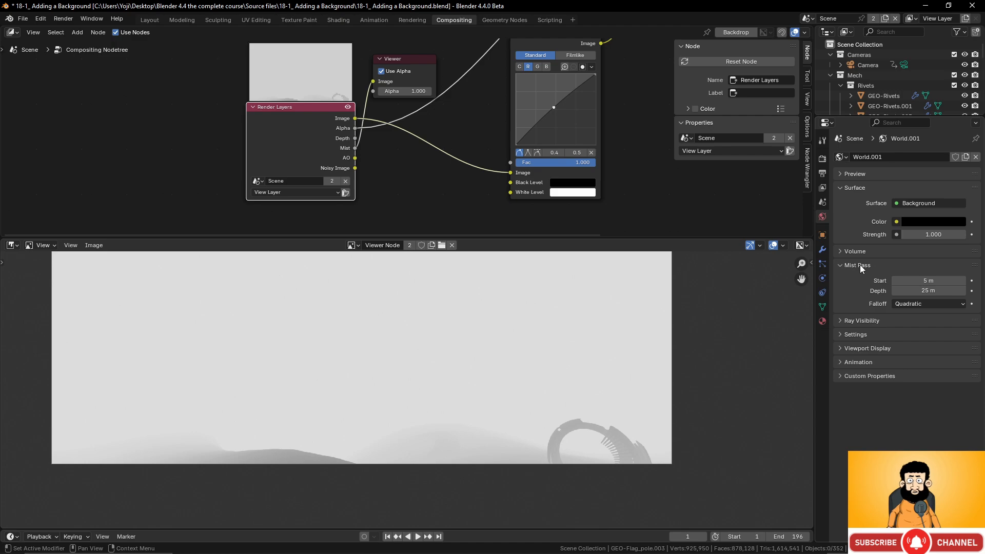
pyautogui.click(149, 19)
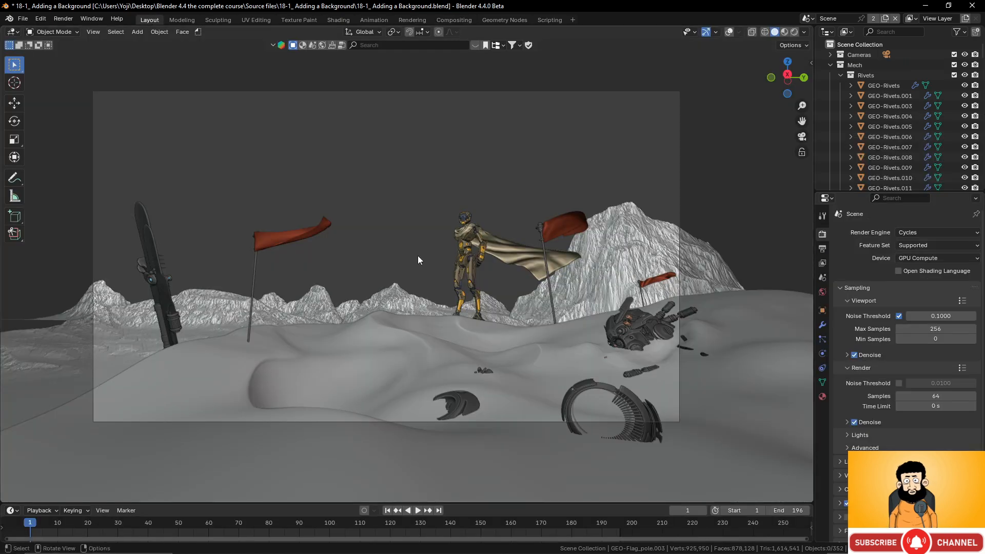
pyautogui.scroll(-3, 418, 259)
pyautogui.moveTo(467, 247); pyautogui.dragTo(508, 214, button='middle')
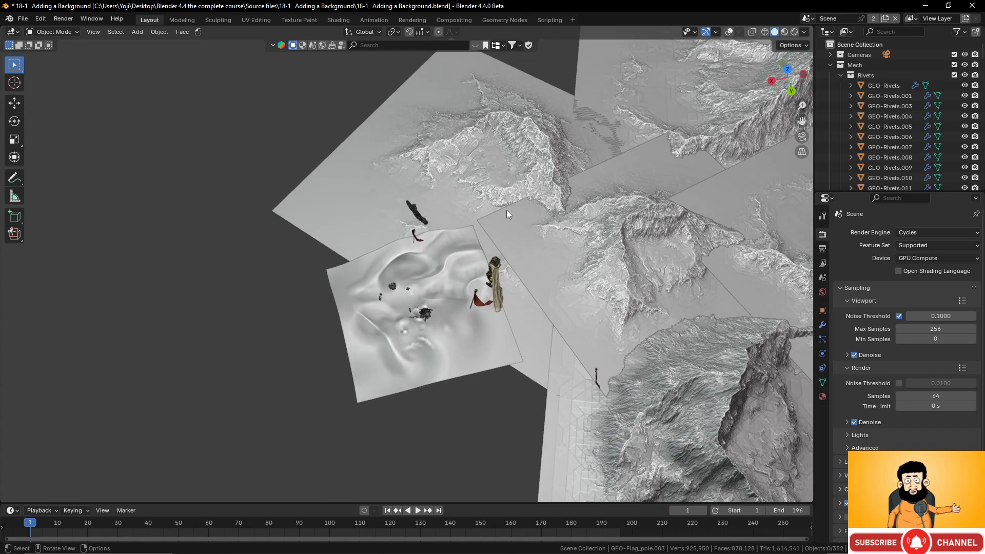
pyautogui.moveTo(448, 287); pyautogui.dragTo(434, 297, button='middle')
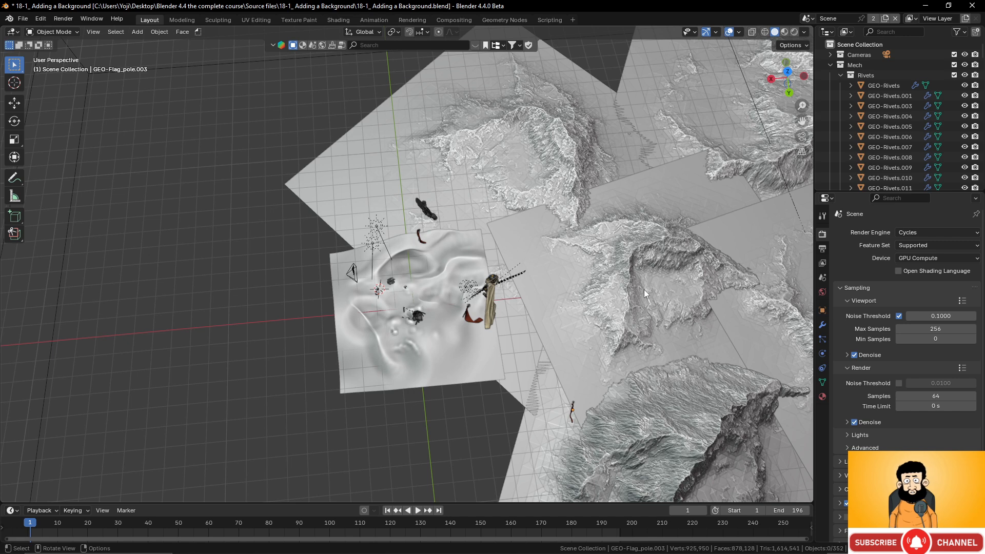
# Set the world's mist pass depth to 50 m
pyautogui.click(823, 397)
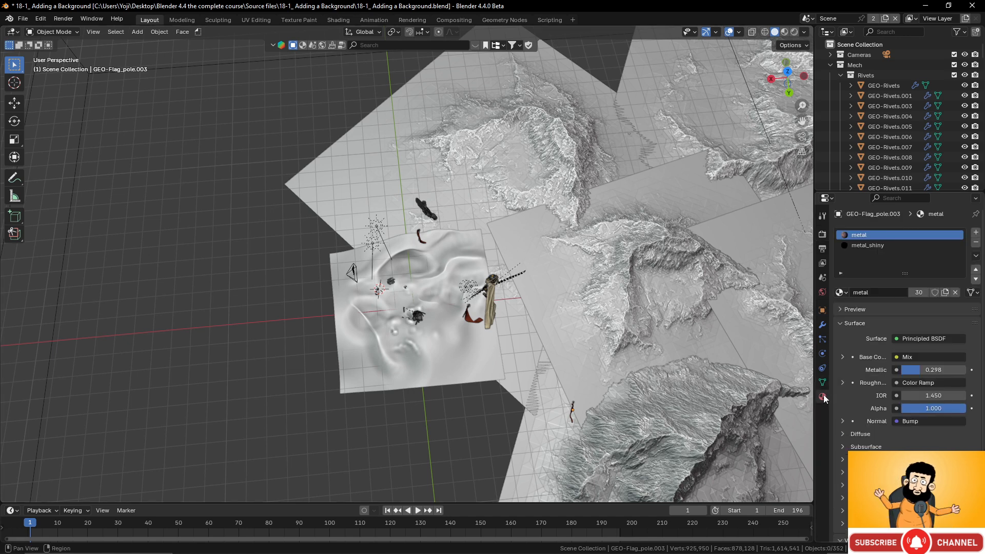
pyautogui.click(822, 325)
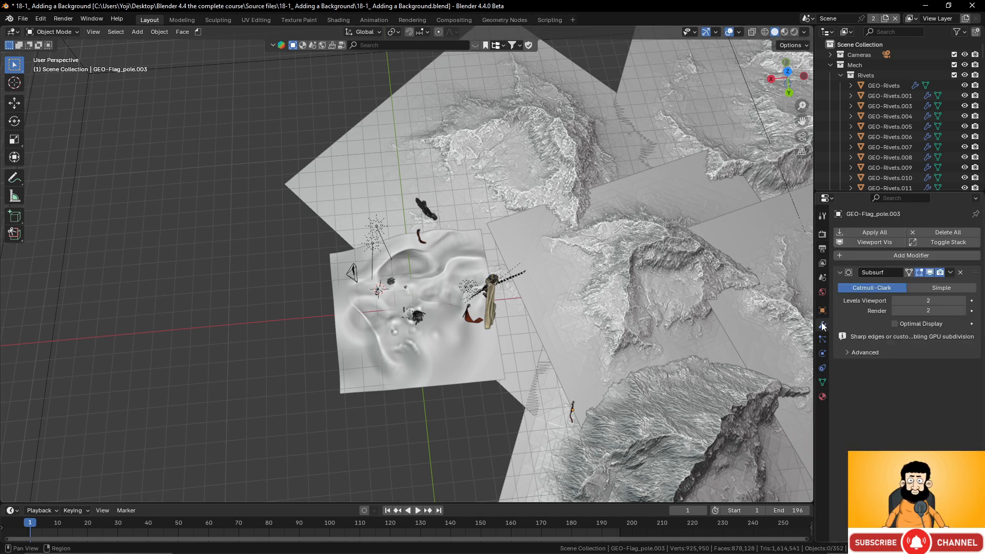
pyautogui.click(823, 292)
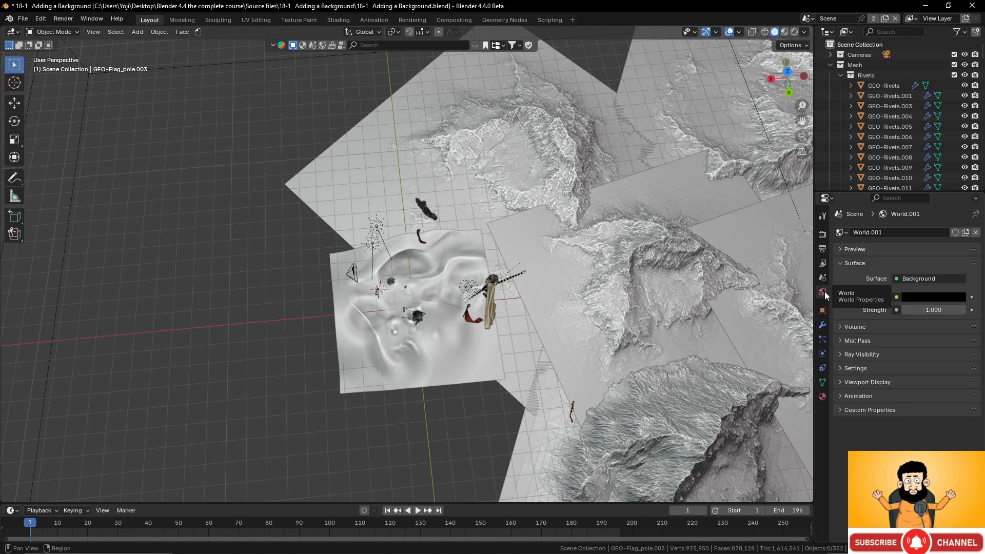
pyautogui.click(845, 341)
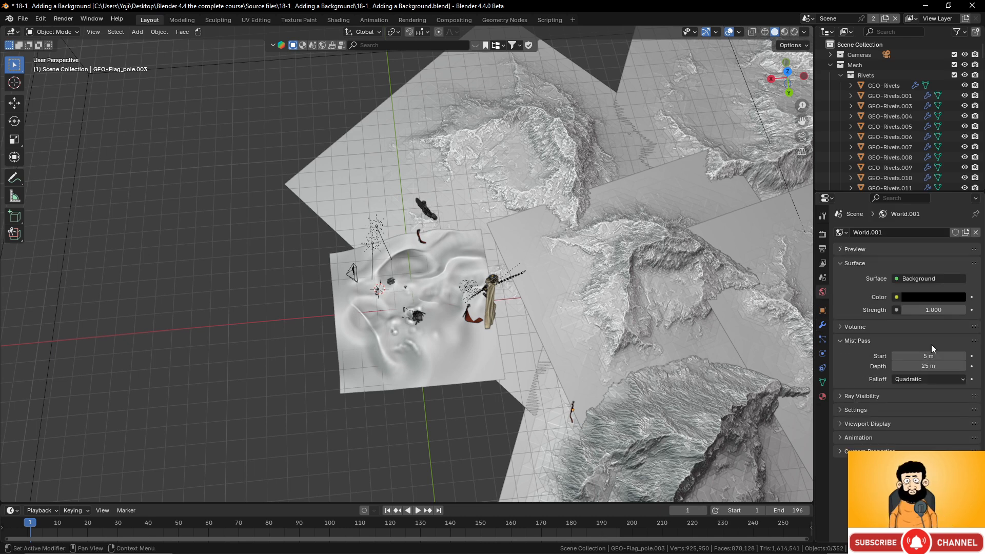
pyautogui.click(928, 366)
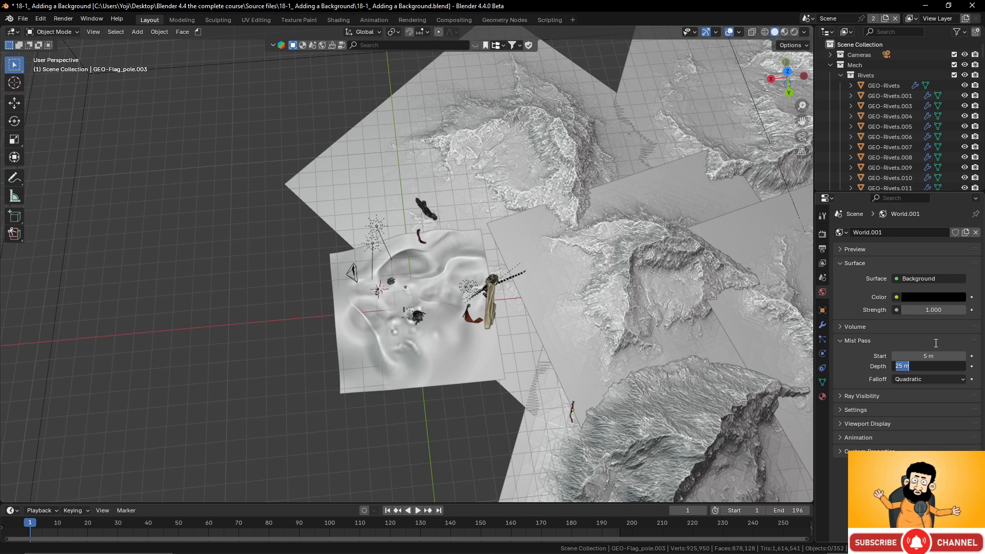
pyautogui.write('50')
pyautogui.press('Return')
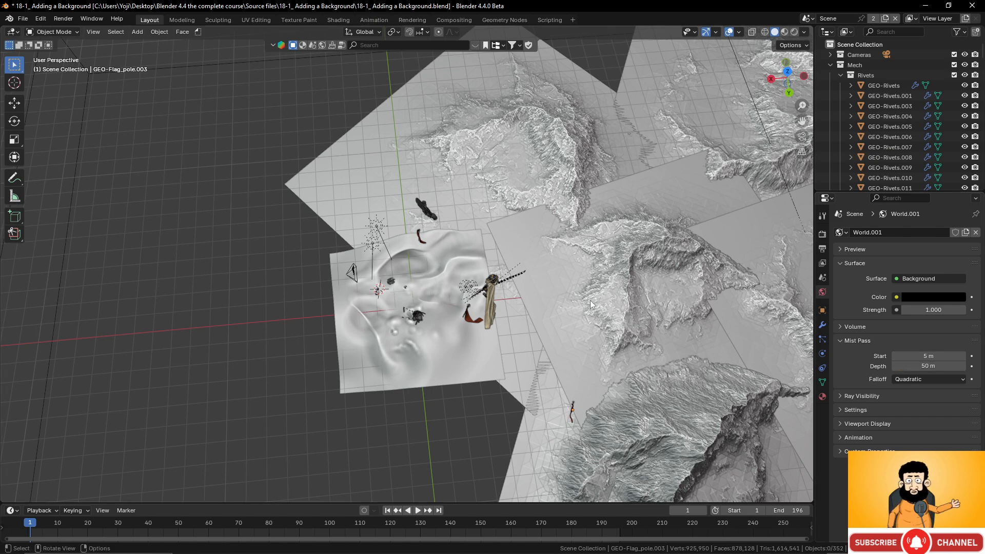
# Restore the camera view, return to the Compositing workspace and re-render the current frame
pyautogui.scroll(-5, 550, 297)
pyautogui.scroll(5, 539, 283)
pyautogui.press('KP_0')
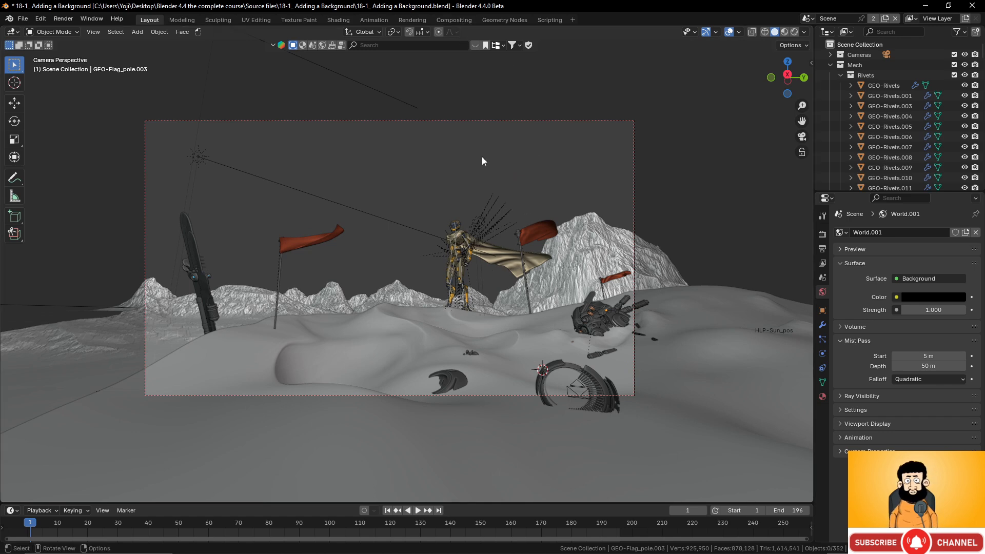
pyautogui.click(454, 20)
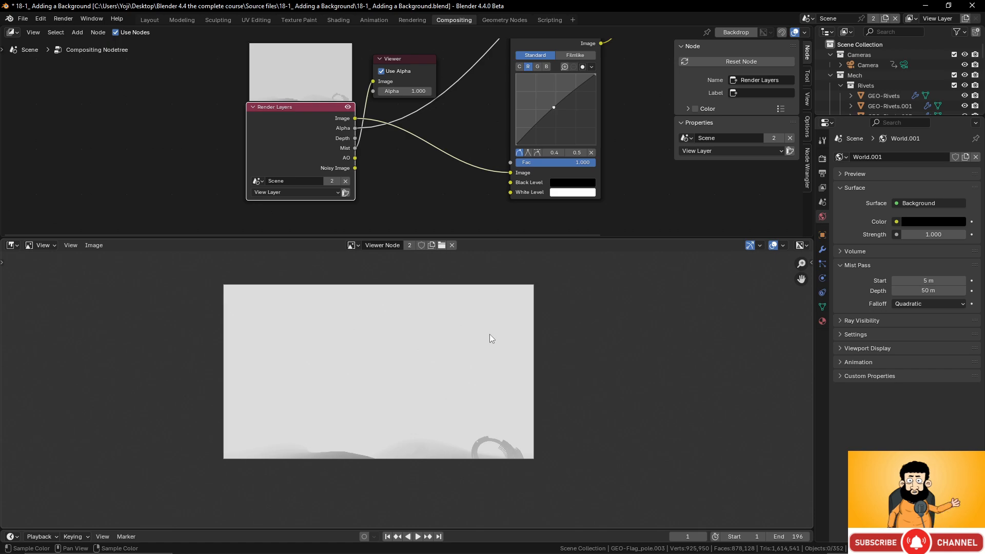
pyautogui.press('F12')
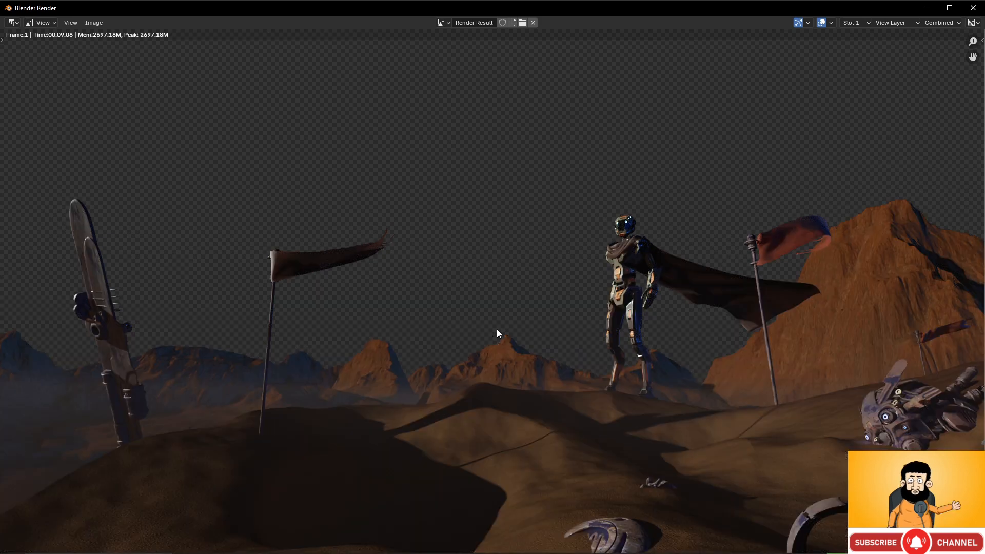
pyautogui.click(974, 8)
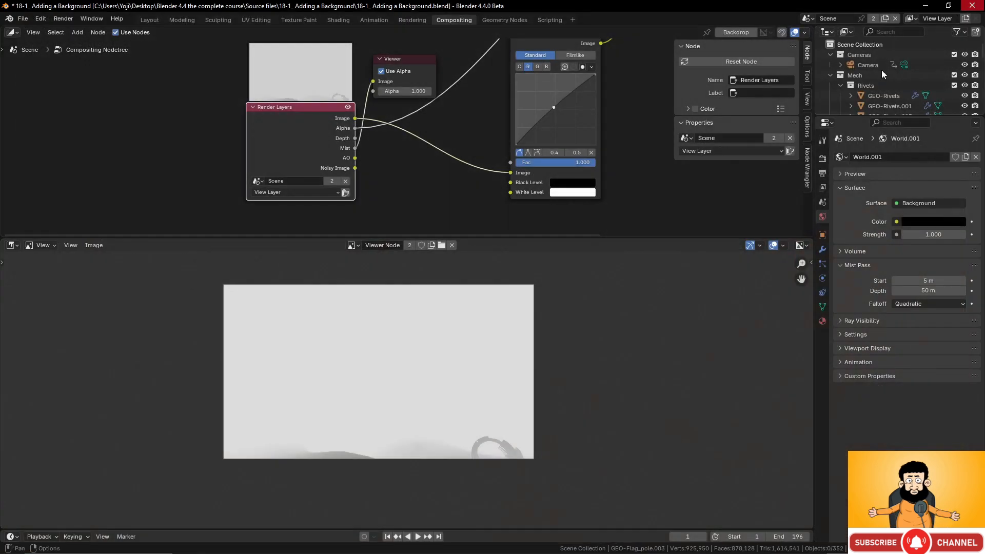
# Inspect the re-rendered mist pass and switch the viewer to the Render Layers AO output
pyautogui.scroll(-2, 420, 380)
pyautogui.scroll(1, 420, 380)
pyautogui.moveTo(423, 381); pyautogui.dragTo(439, 363)
pyautogui.scroll(-3, 439, 363)
pyautogui.scroll(-1, 424, 164)
pyautogui.scroll(-1, 405, 154)
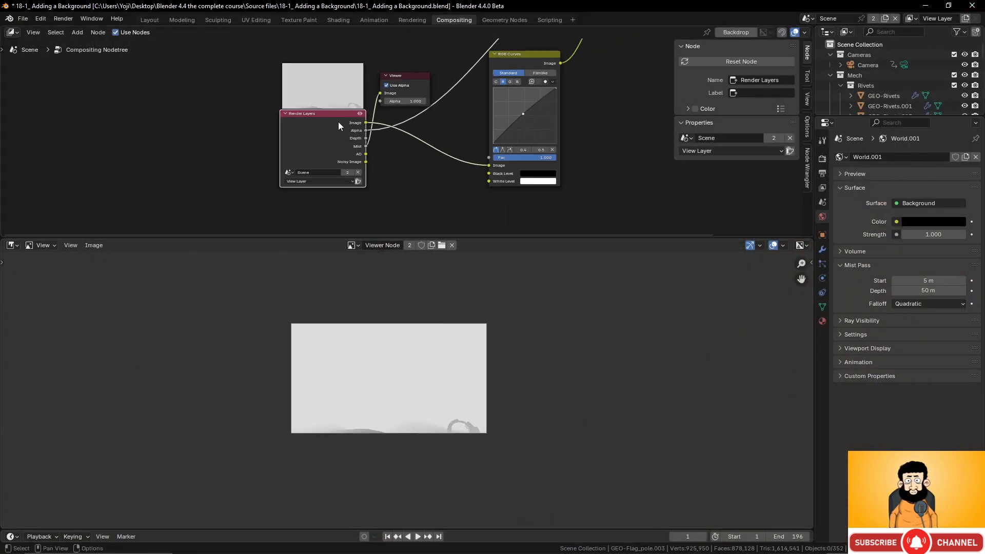
pyautogui.keyDown('ctrl'); pyautogui.keyDown('shift'); pyautogui.click(337, 119); pyautogui.keyUp('shift'); pyautogui.keyUp('ctrl')
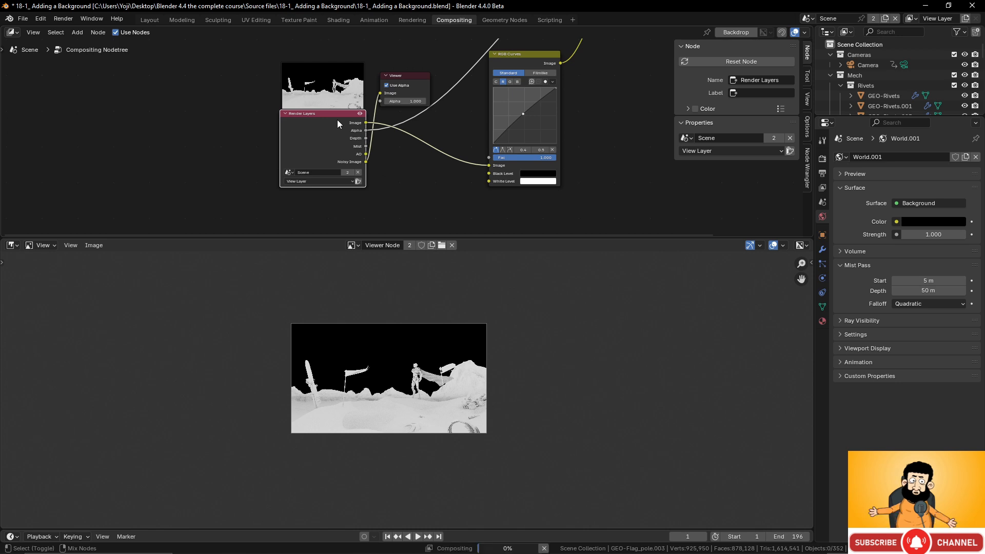
# Switch the viewer to the Render Layers Mist output and examine the mist pass up close
pyautogui.keyDown('ctrl'); pyautogui.keyDown('shift'); pyautogui.click(337, 119); pyautogui.keyUp('shift'); pyautogui.keyUp('ctrl')
pyautogui.keyDown('ctrl'); pyautogui.keyDown('shift'); pyautogui.click(337, 120); pyautogui.keyUp('shift'); pyautogui.keyUp('ctrl')
pyautogui.keyDown('ctrl'); pyautogui.keyDown('shift'); pyautogui.click(337, 119); pyautogui.keyUp('shift'); pyautogui.keyUp('ctrl')
pyautogui.keyDown('ctrl'); pyautogui.keyDown('shift'); pyautogui.click(337, 119); pyautogui.keyUp('shift'); pyautogui.keyUp('ctrl')
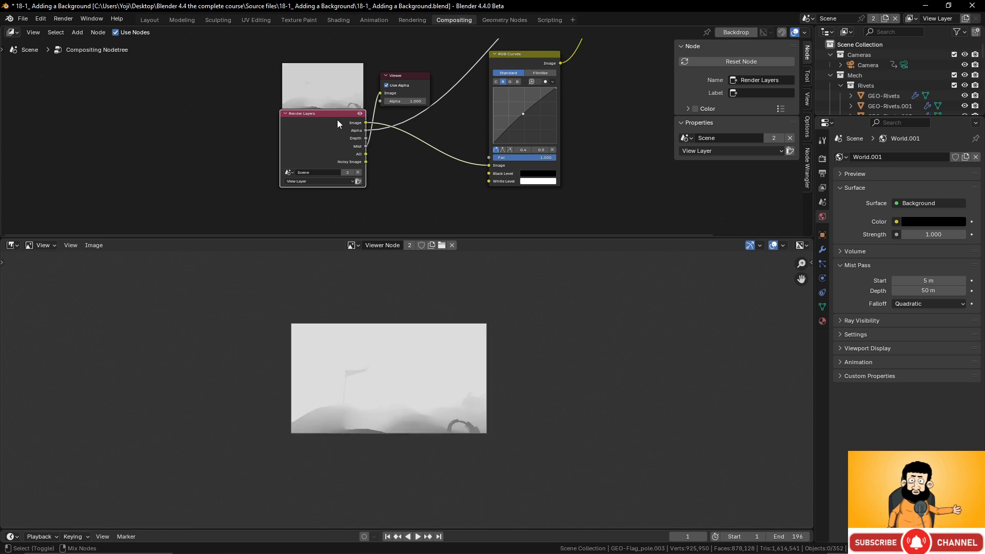
pyautogui.scroll(3, 458, 428)
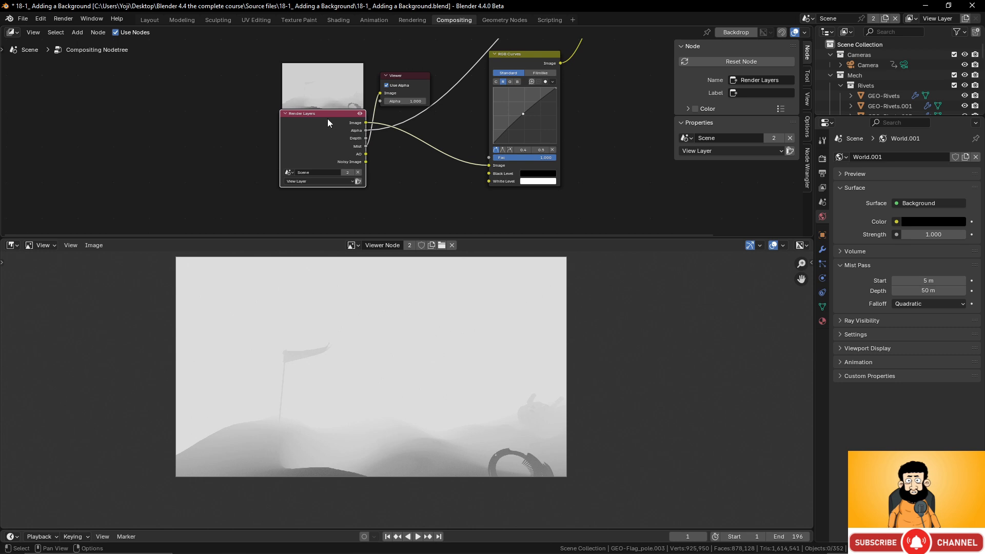
# Space out the Render Layers and Viewer nodes and insert a Color Ramp between the Mist output and the Viewer
pyautogui.moveTo(328, 121); pyautogui.dragTo(238, 117)
pyautogui.moveTo(413, 87); pyautogui.dragTo(614, 187)
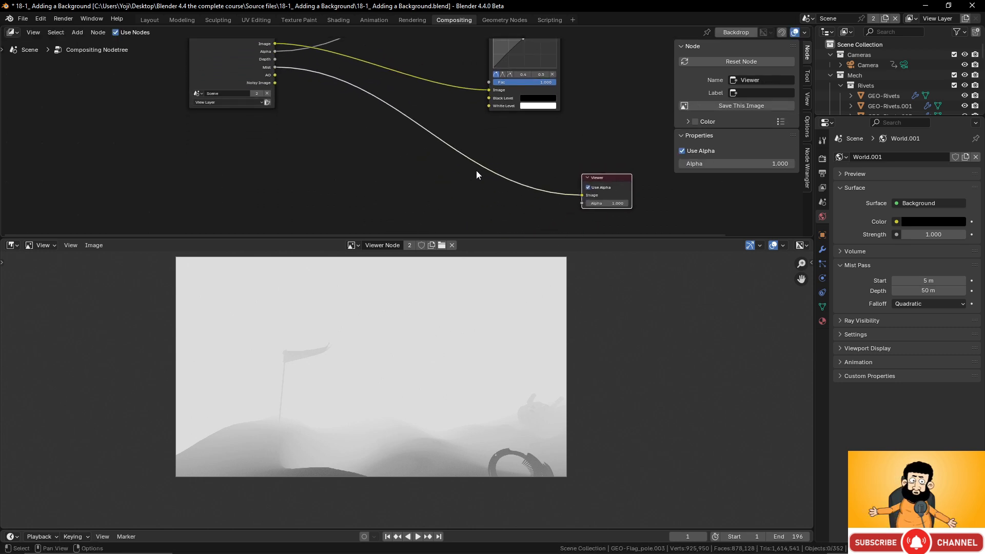
pyautogui.hotkey('shift', 'a')
pyautogui.moveTo(469, 165)
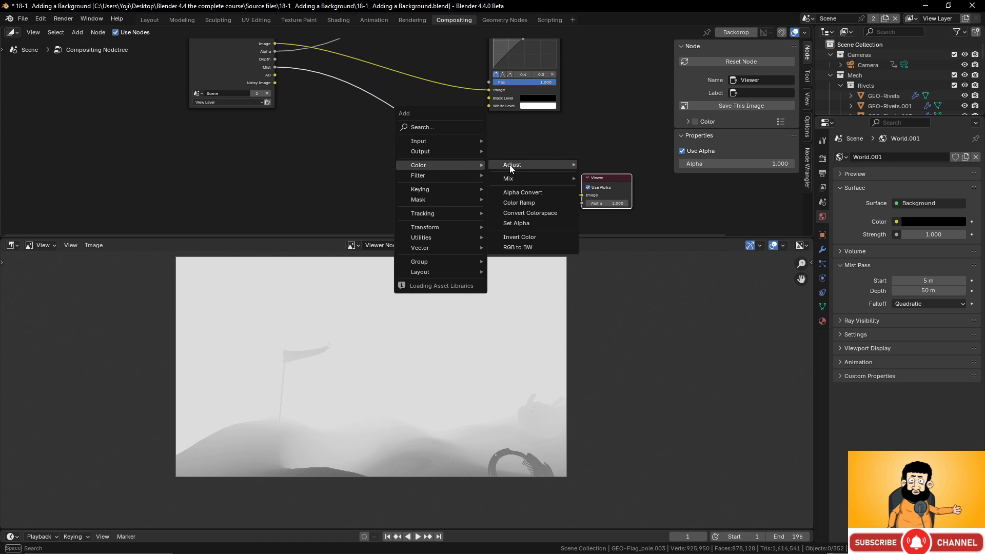
pyautogui.click(538, 205)
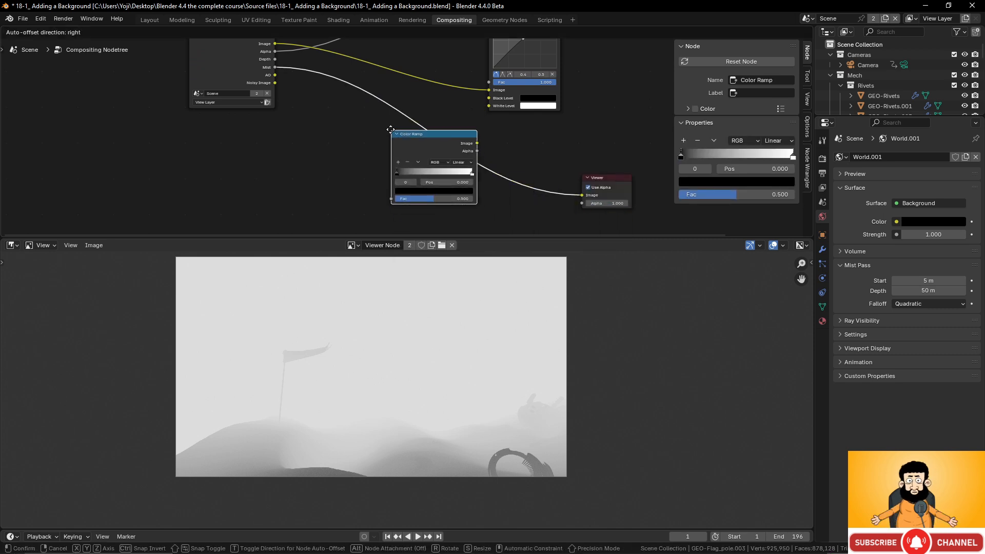
pyautogui.click(391, 131)
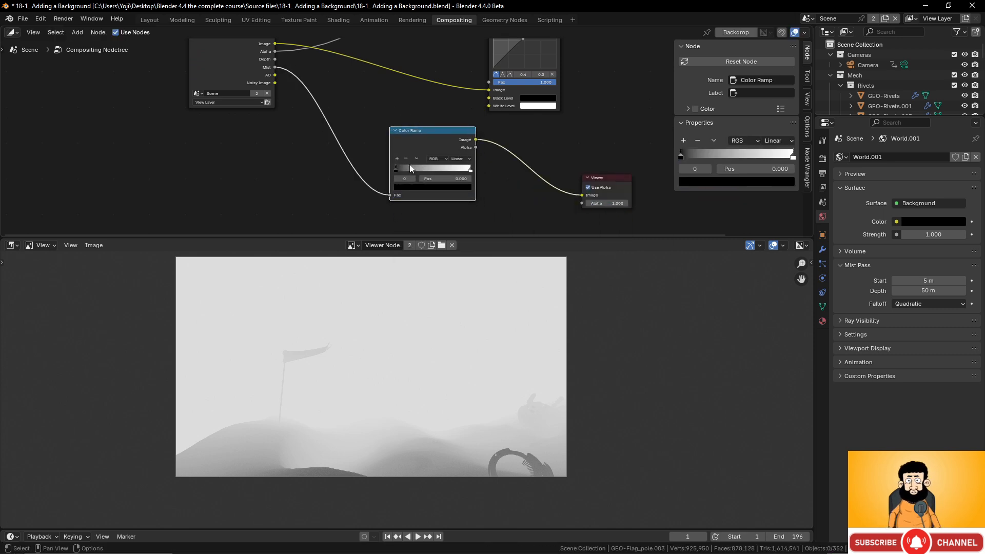
pyautogui.moveTo(397, 171)
pyautogui.mouseDown()
pyautogui.moveTo(490, 171)
pyautogui.moveTo(393, 169)
pyautogui.mouseUp()
pyautogui.moveTo(469, 171)
pyautogui.mouseDown()
pyautogui.moveTo(402, 170)
pyautogui.moveTo(478, 173)
pyautogui.mouseUp()
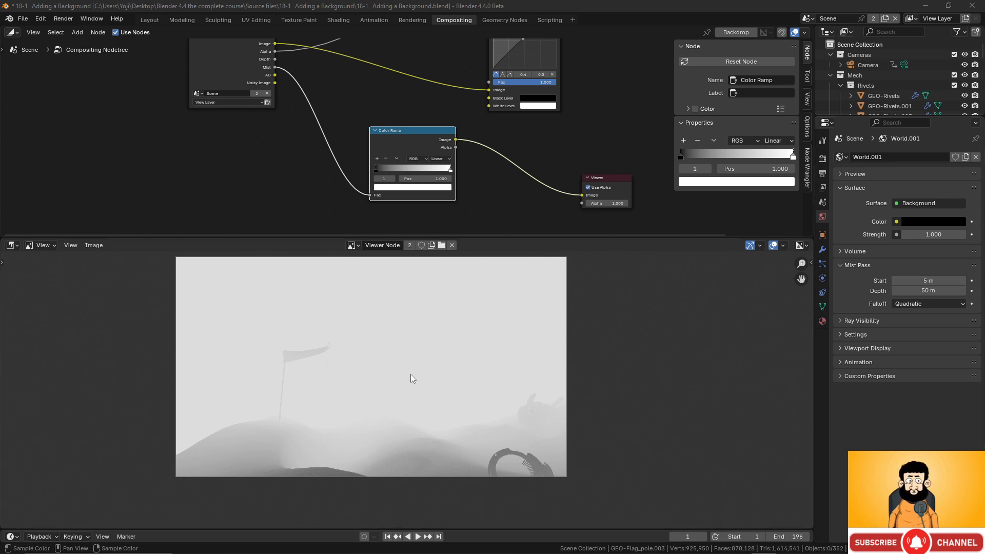
# Set the world's mist pass start to 20 m and its depth to 400 m
pyautogui.doubleClick(929, 281)
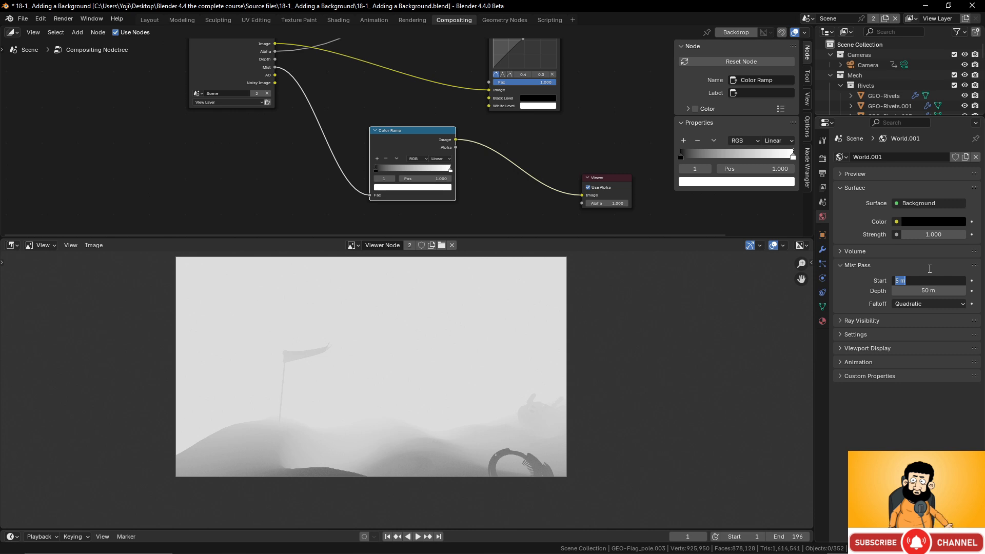
pyautogui.write('20')
pyautogui.press('Tab')
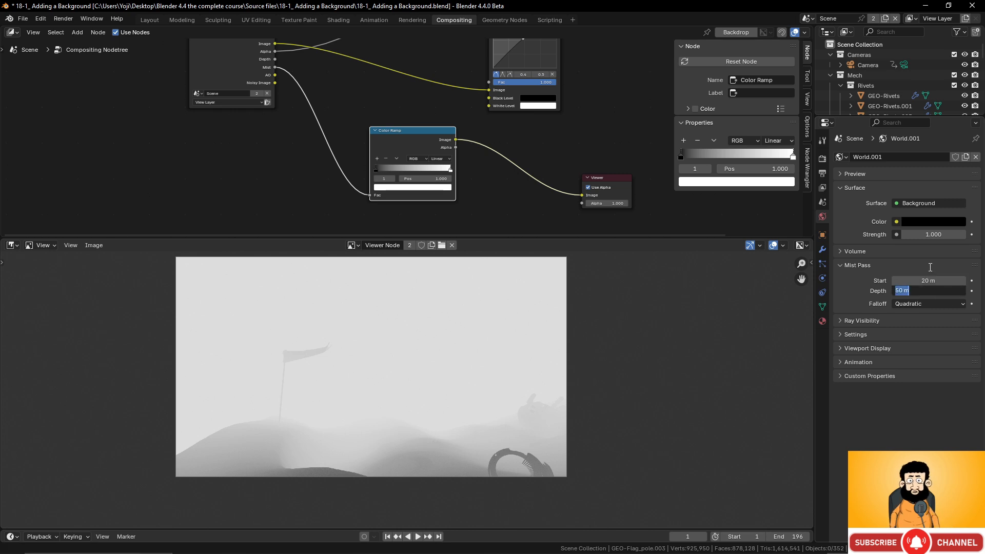
pyautogui.write('400')
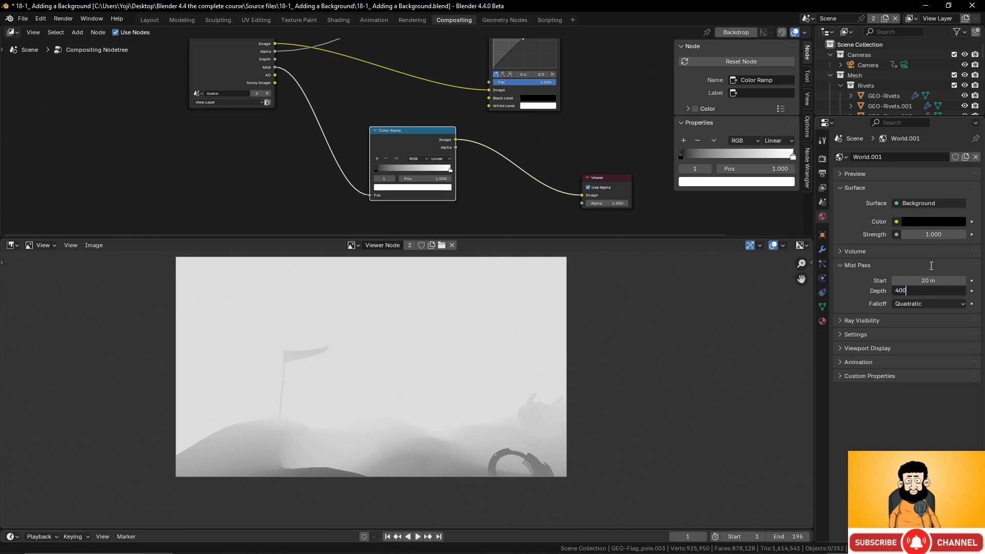
pyautogui.press('Return')
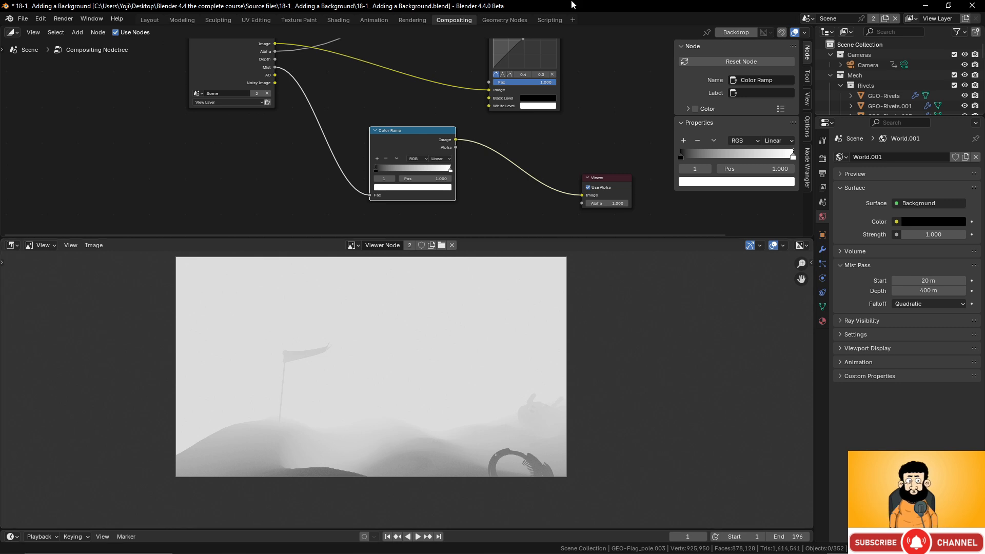
# Re-render the current frame and inspect the new Mist output of Render Layers in the viewer
pyautogui.press('F12')
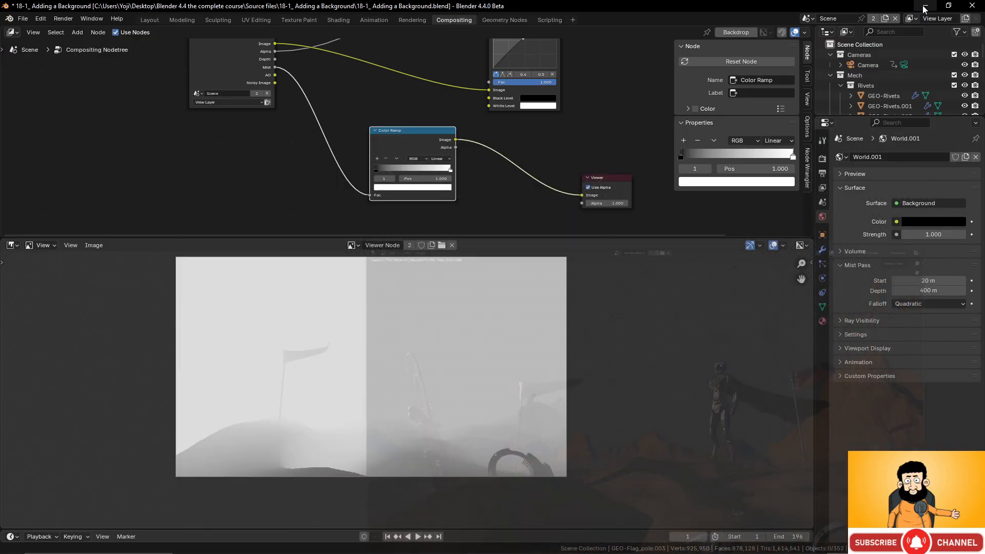
pyautogui.click(927, 7)
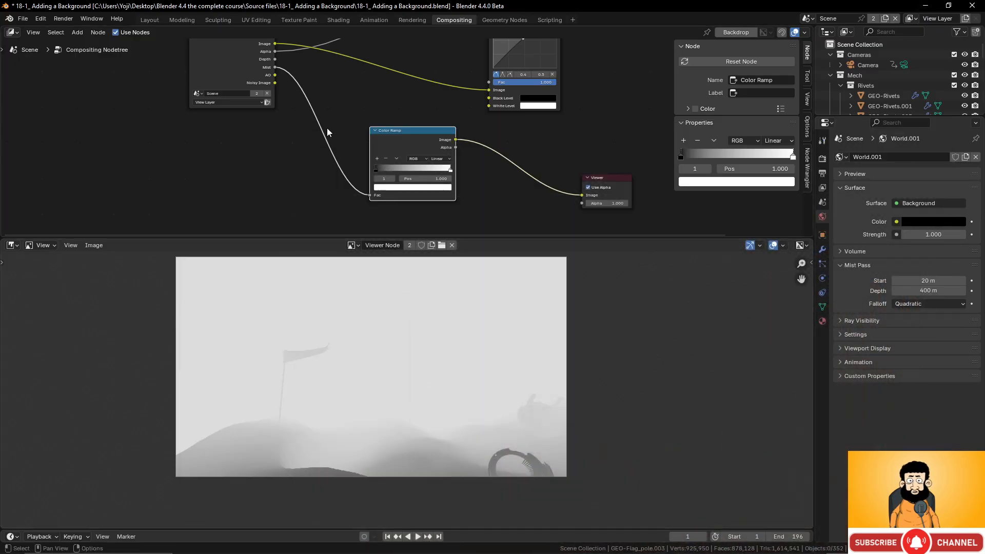
pyautogui.scroll(-1, 278, 89)
pyautogui.keyDown('ctrl'); pyautogui.keyDown('shift'); pyautogui.click(278, 57); pyautogui.keyUp('shift'); pyautogui.keyUp('ctrl')
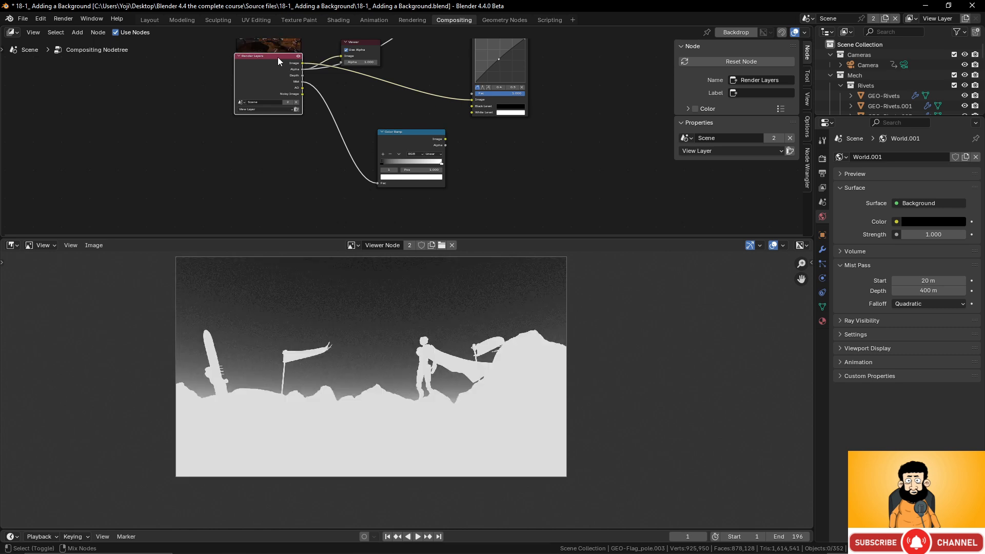
pyautogui.scroll(2, 421, 393)
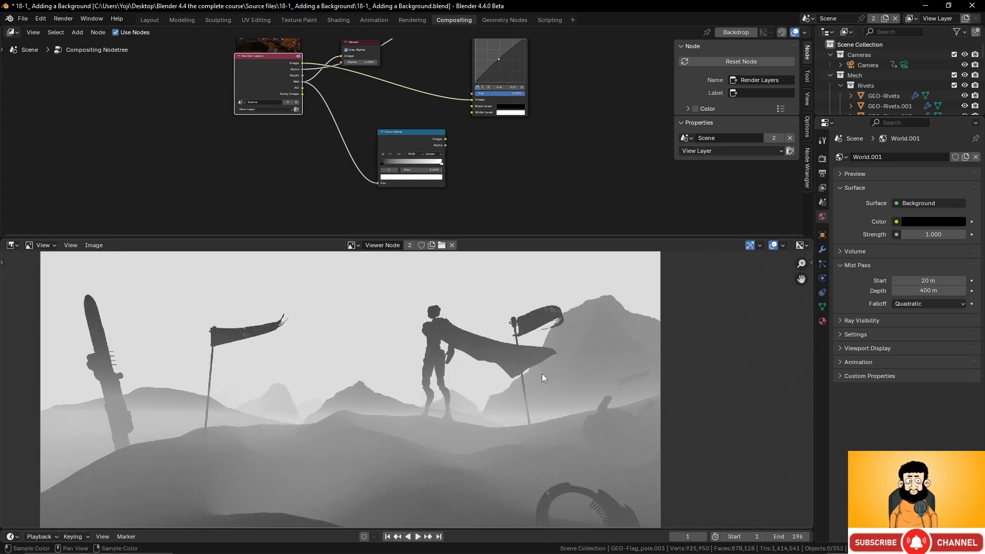
pyautogui.scroll(1, 532, 380)
pyautogui.scroll(-2, 532, 380)
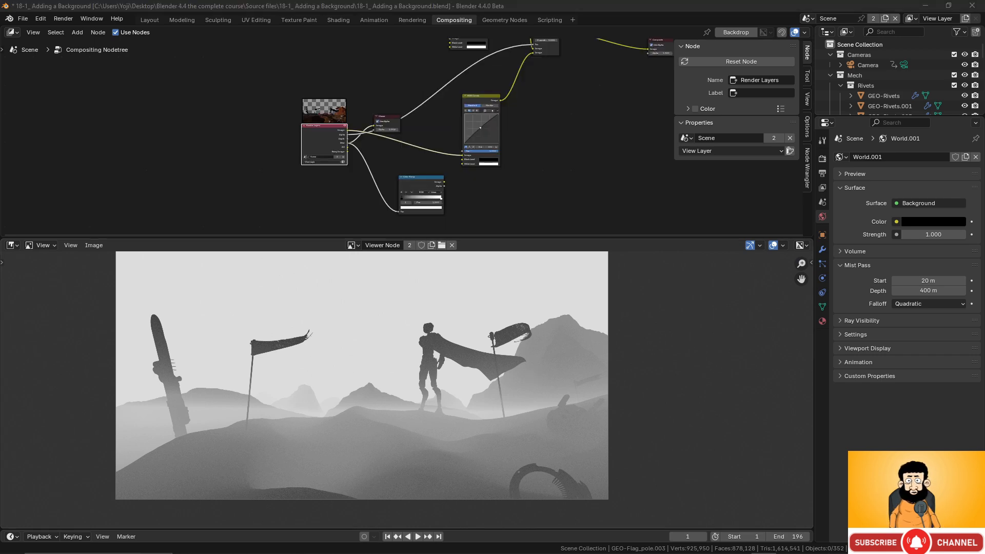
# Preview the Color Ramp output in the viewer and move its black stop to position 0.241
pyautogui.scroll(7, 439, 166)
pyautogui.scroll(-5, 439, 165)
pyautogui.moveTo(438, 165); pyautogui.dragTo(431, 158, button='middle')
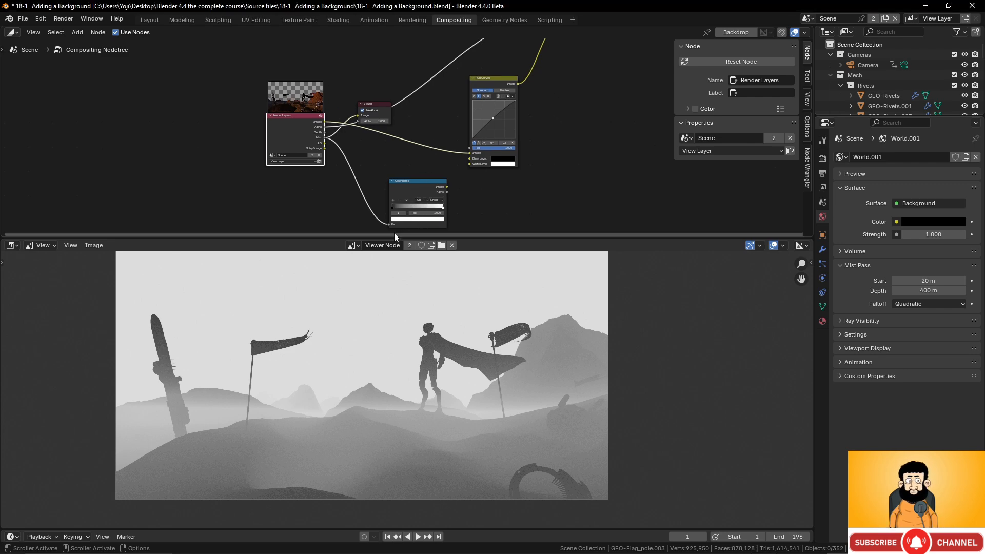
pyautogui.scroll(2, 393, 224)
pyautogui.moveTo(387, 205); pyautogui.dragTo(377, 185, button='middle')
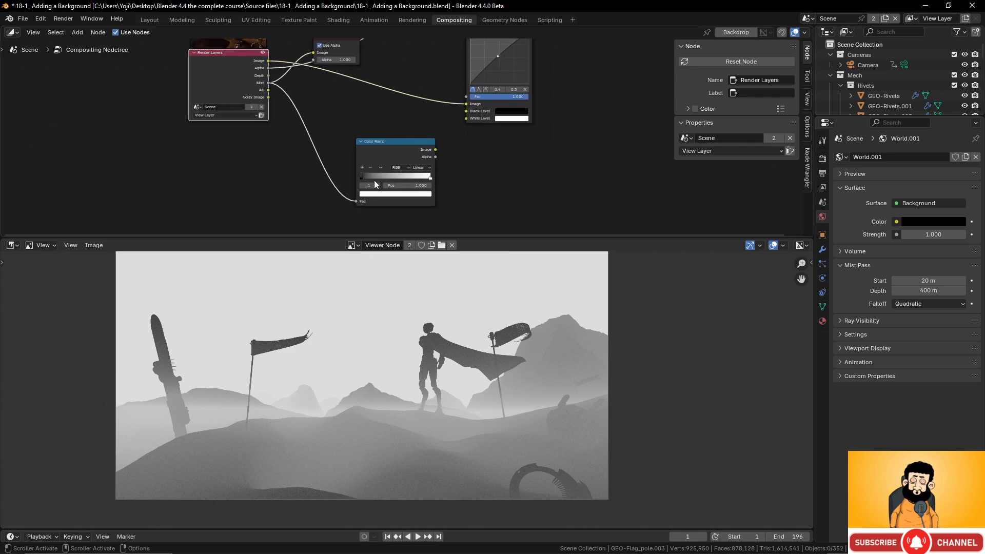
pyautogui.moveTo(361, 177); pyautogui.dragTo(389, 176)
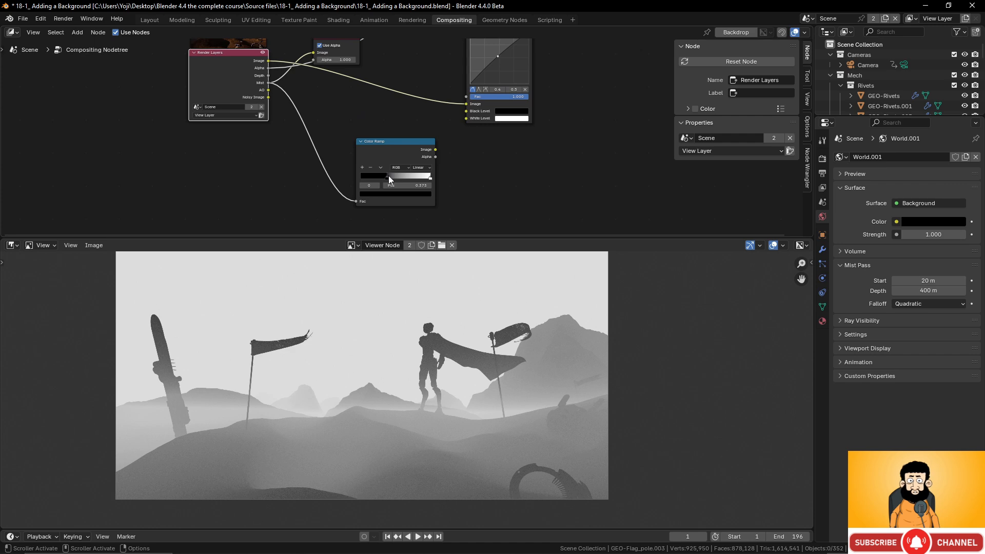
pyautogui.keyDown('ctrl'); pyautogui.keyDown('shift'); pyautogui.click(405, 142); pyautogui.keyUp('shift'); pyautogui.keyUp('ctrl')
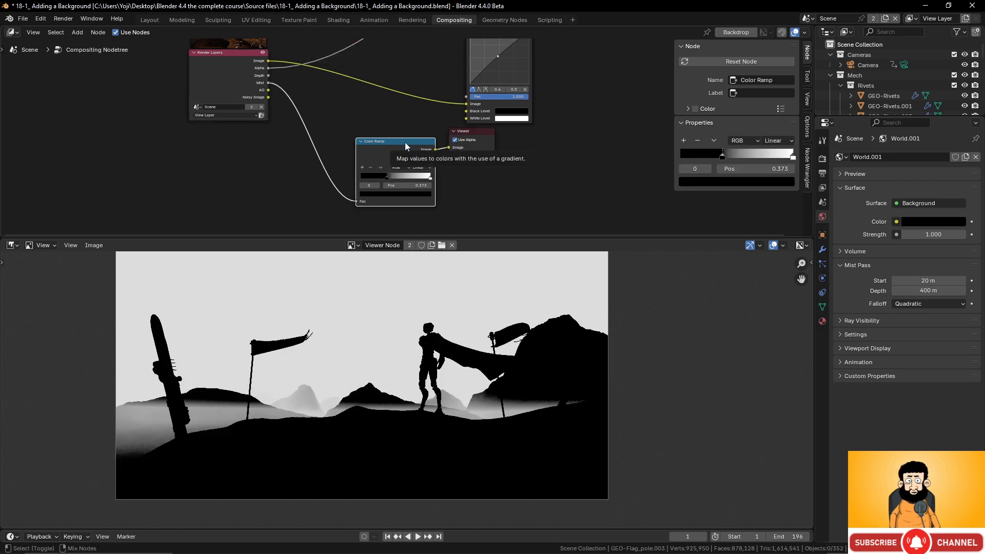
pyautogui.moveTo(387, 176); pyautogui.dragTo(377, 174)
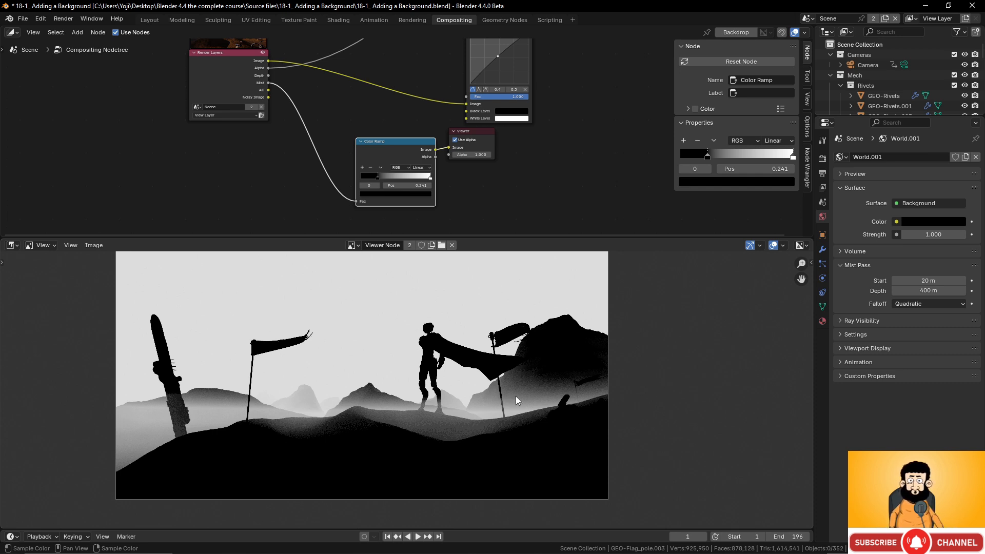
# Preview the render's RGB Curves output and rearrange the RGB Curves, Viewer and Color Ramp nodes to make room for another node
pyautogui.scroll(-4, 493, 188)
pyautogui.moveTo(501, 191); pyautogui.dragTo(444, 217, button='middle')
pyautogui.moveTo(470, 123); pyautogui.dragTo(404, 152, button='middle')
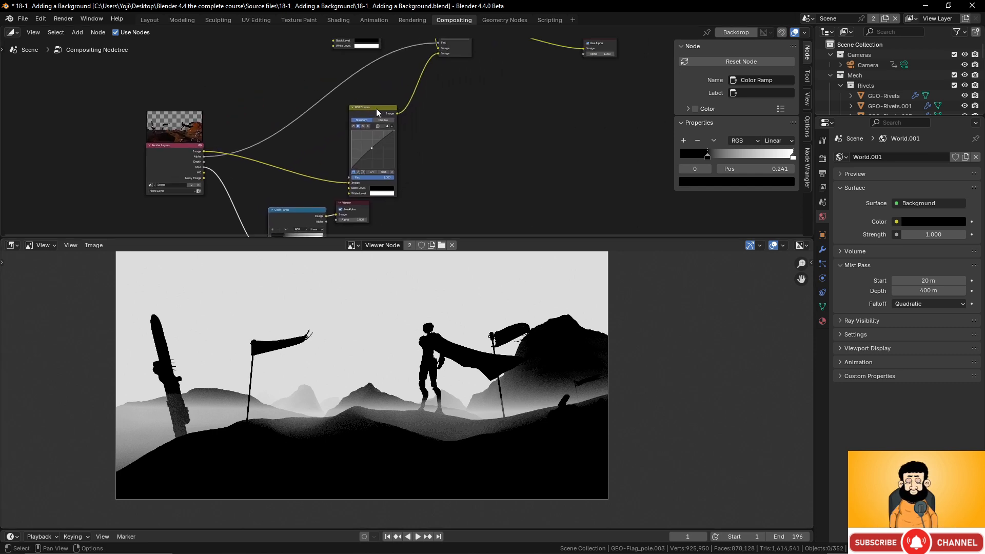
pyautogui.moveTo(376, 109); pyautogui.dragTo(358, 106)
pyautogui.keyDown('ctrl'); pyautogui.keyDown('shift'); pyautogui.click(358, 106); pyautogui.keyUp('shift'); pyautogui.keyUp('ctrl')
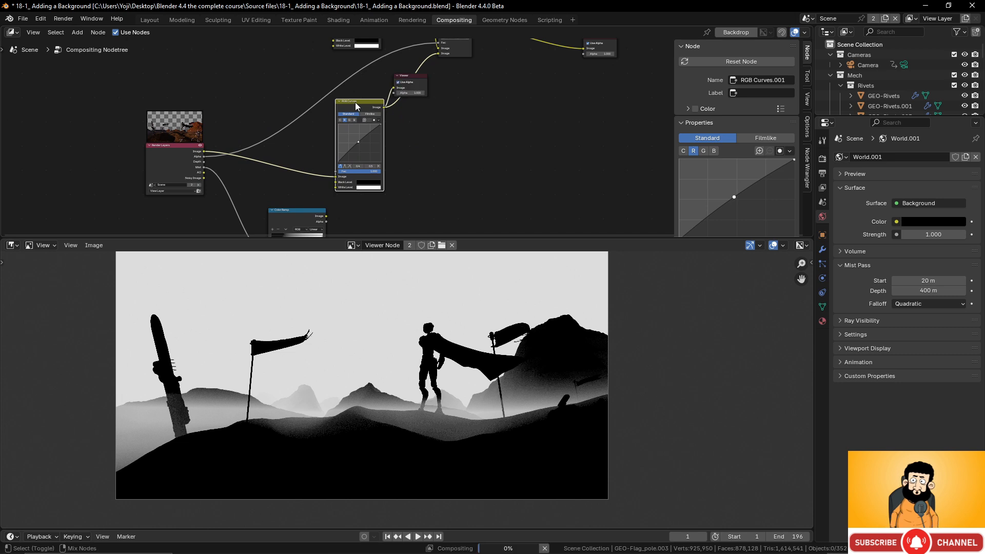
pyautogui.moveTo(426, 84); pyautogui.dragTo(530, 109)
pyautogui.moveTo(349, 190); pyautogui.dragTo(298, 152, button='middle')
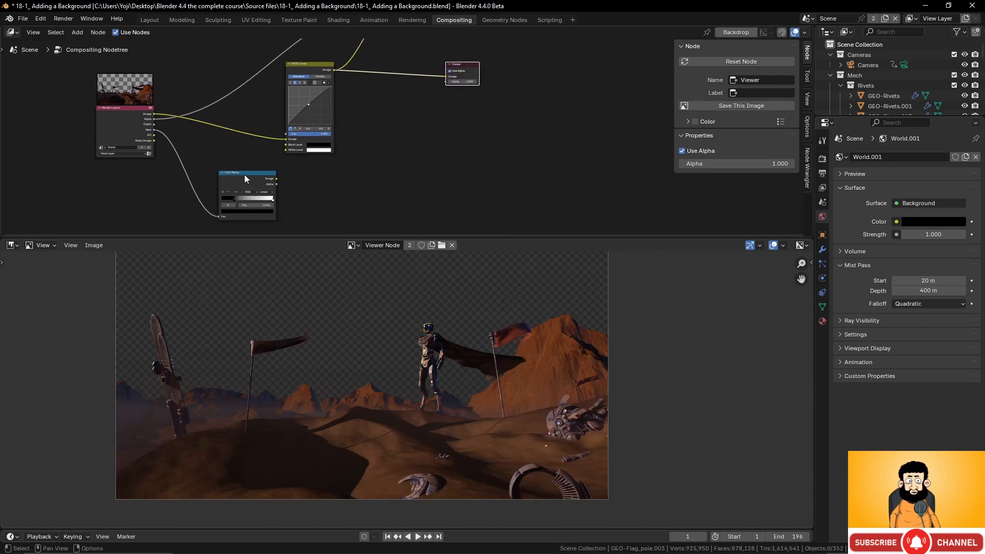
pyautogui.moveTo(244, 178); pyautogui.dragTo(312, 182)
# Place a Mix Color node beyond the RGB Curves and Color Ramp nodes and set its blending mode to Add
pyautogui.moveTo(373, 152); pyautogui.dragTo(357, 146, button='middle')
pyautogui.hotkey('shift', 'a')
pyautogui.moveTo(372, 137)
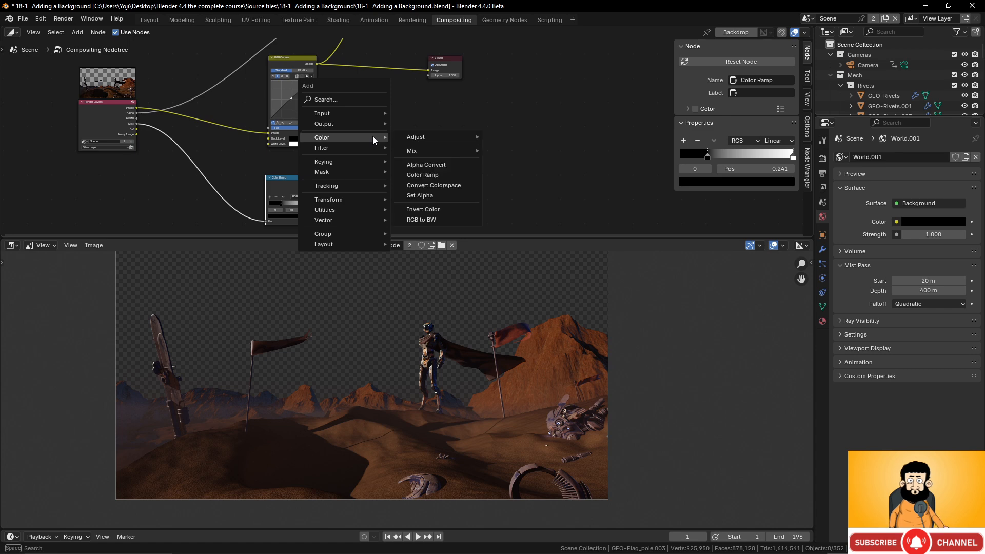
pyautogui.moveTo(446, 151)
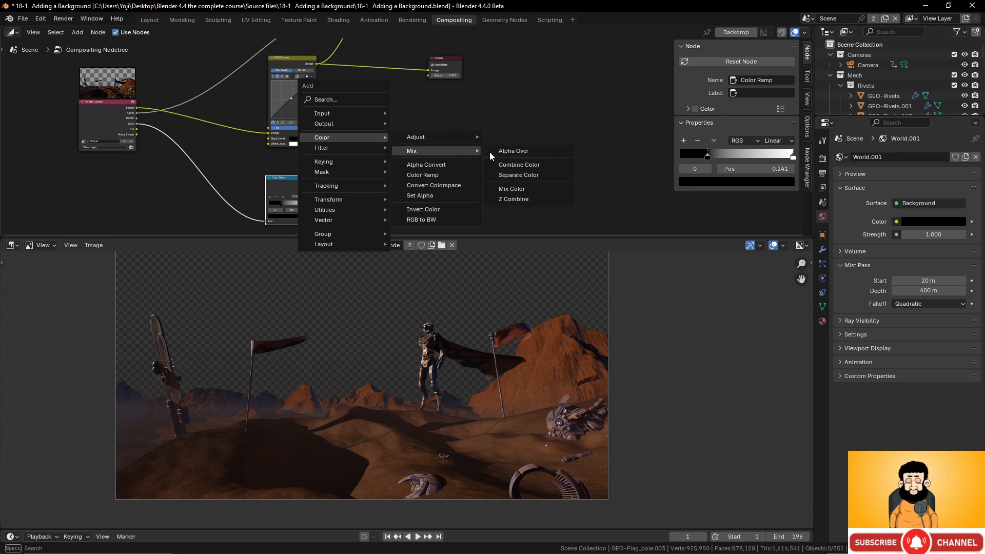
pyautogui.click(517, 189)
pyautogui.click(386, 125)
pyautogui.scroll(2, 406, 144)
pyautogui.click(403, 140)
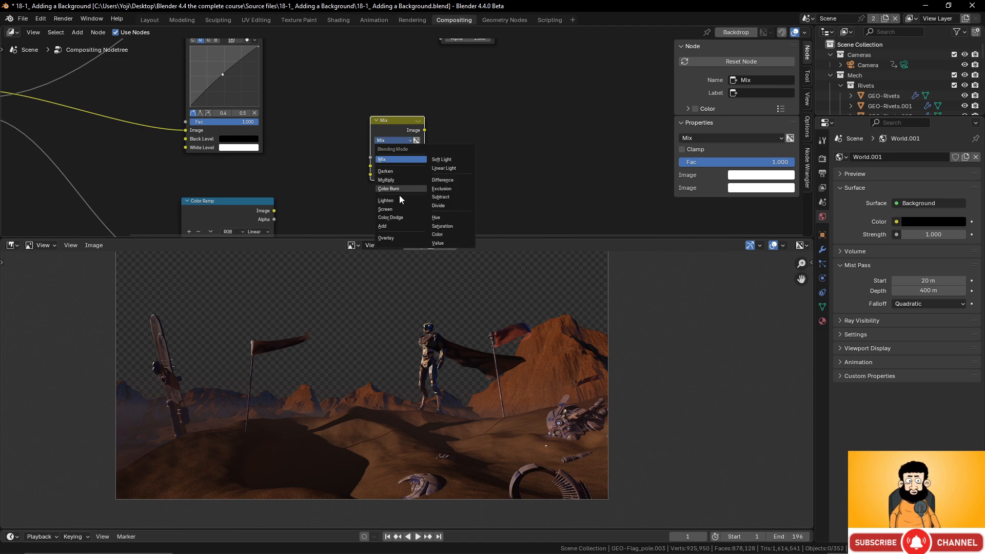
pyautogui.click(399, 227)
pyautogui.scroll(-2, 378, 121)
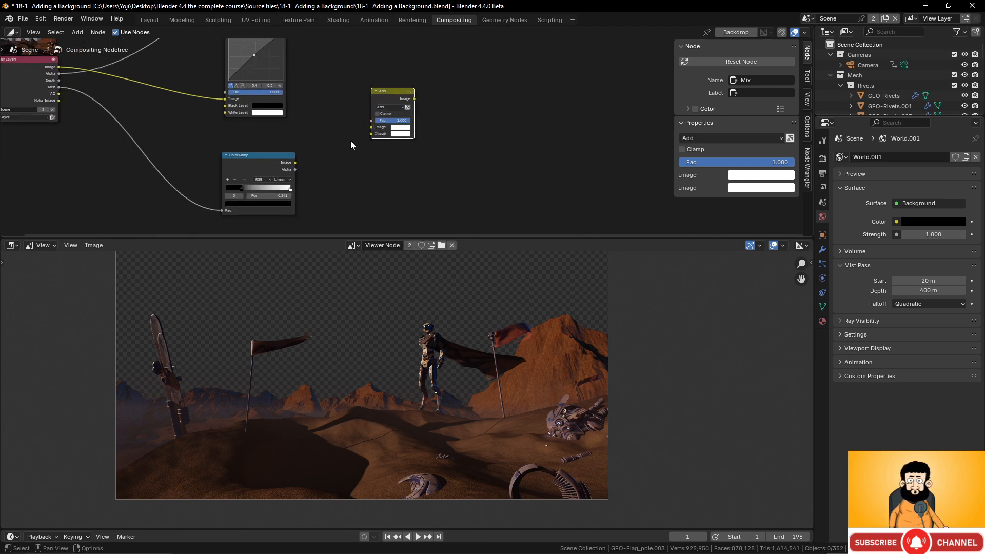
# Feed the RGB Curves image into the Add node's first image input and the Color Ramp into its second, and preview the mix
pyautogui.moveTo(296, 175); pyautogui.dragTo(360, 146)
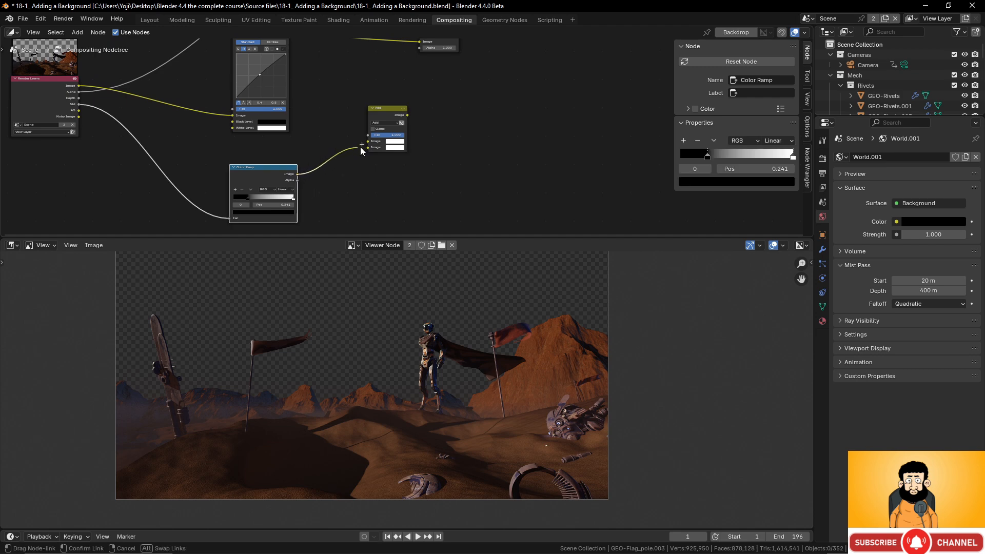
pyautogui.scroll(-2, 359, 134)
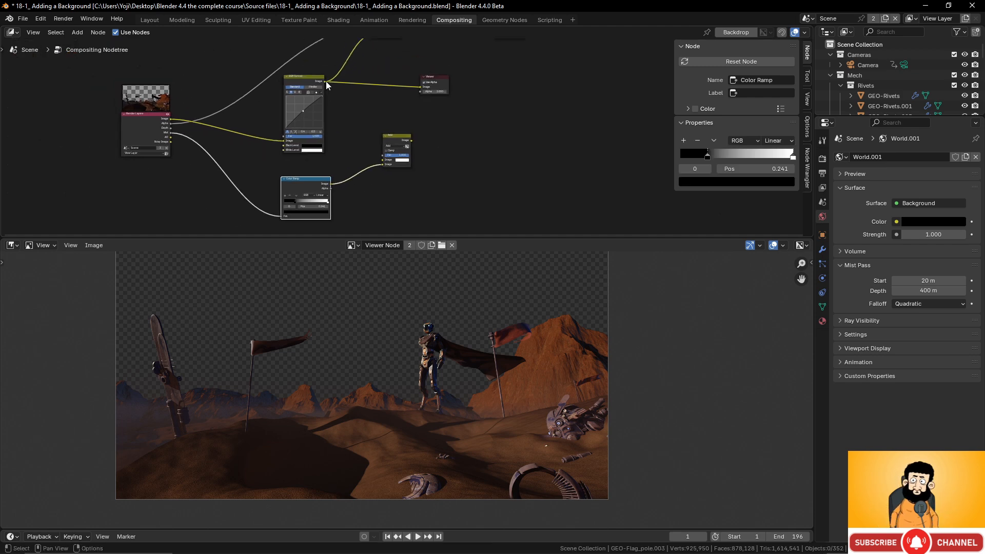
pyautogui.moveTo(325, 81); pyautogui.dragTo(383, 160)
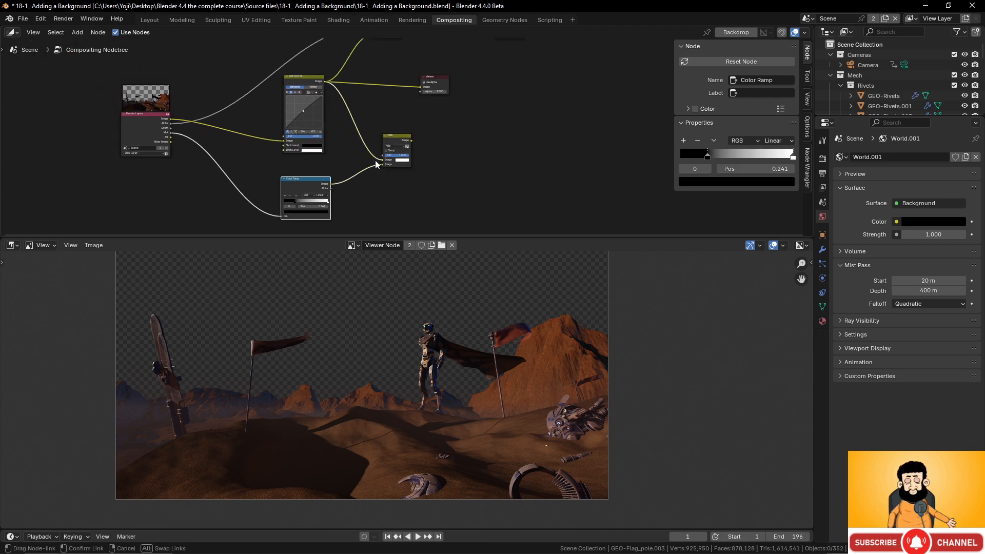
pyautogui.keyDown('ctrl'); pyautogui.keyDown('shift'); pyautogui.click(398, 138); pyautogui.keyUp('shift'); pyautogui.keyUp('ctrl')
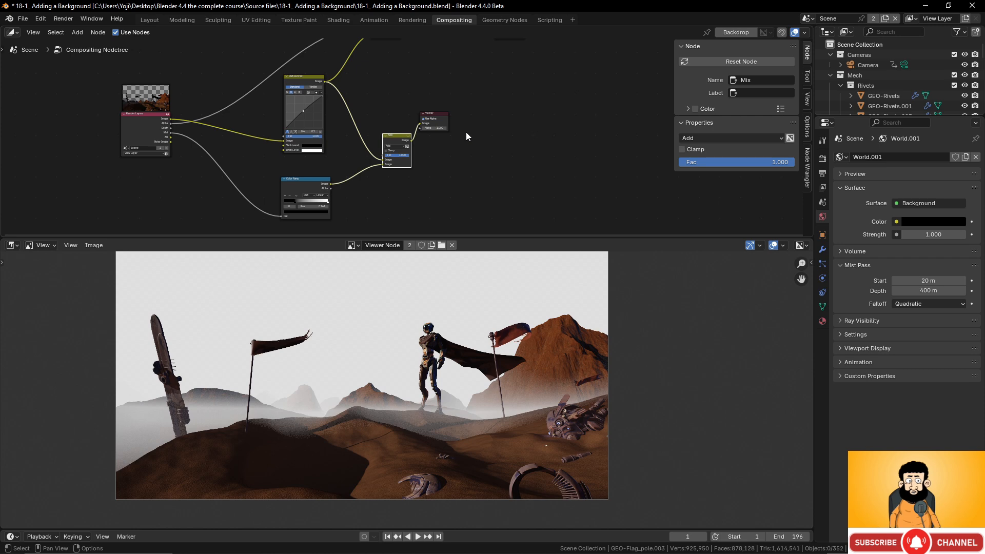
# Set the Add node's factor to 0.1
pyautogui.scroll(2, 422, 205)
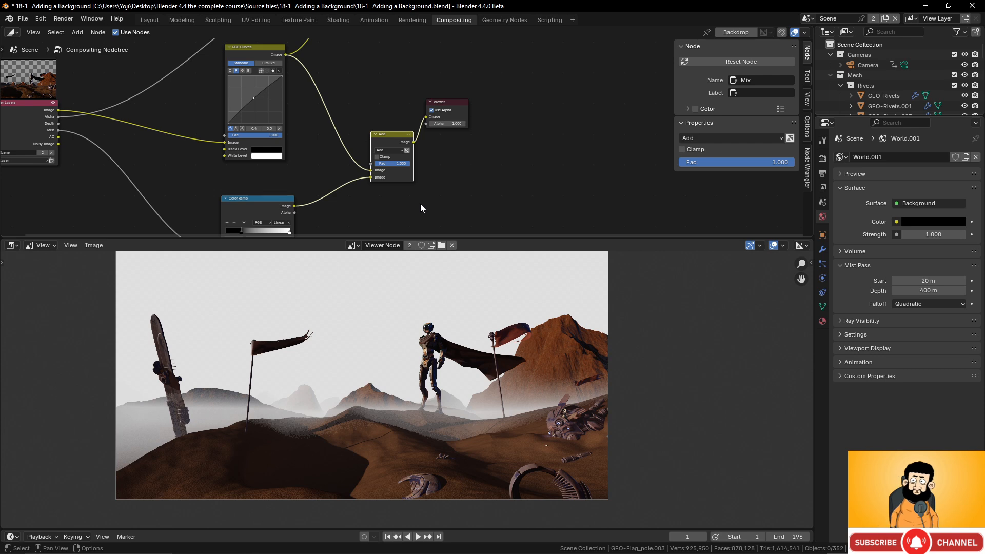
pyautogui.scroll(2, 430, 211)
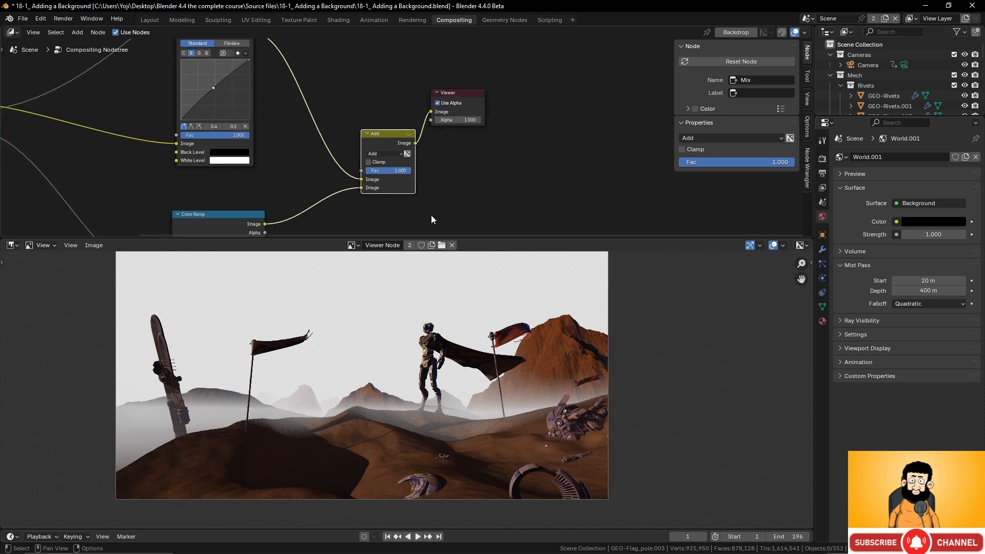
pyautogui.doubleClick(389, 173)
pyautogui.write('0.1')
pyautogui.press('Return')
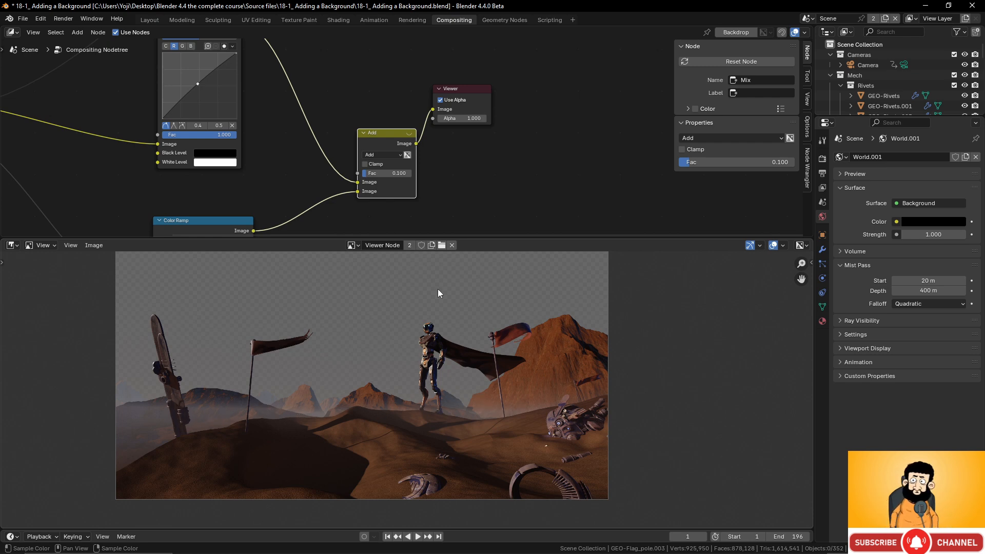
# Recolour the Color Ramp's white stop, trying a warm orange before settling on a pale blue
pyautogui.scroll(-4, 405, 154)
pyautogui.moveTo(292, 183); pyautogui.dragTo(311, 125, button='middle')
pyautogui.scroll(2, 334, 182)
pyautogui.moveTo(365, 194); pyautogui.dragTo(399, 155, button='middle')
pyautogui.scroll(4, 401, 151)
pyautogui.click(365, 134)
pyautogui.click(350, 164)
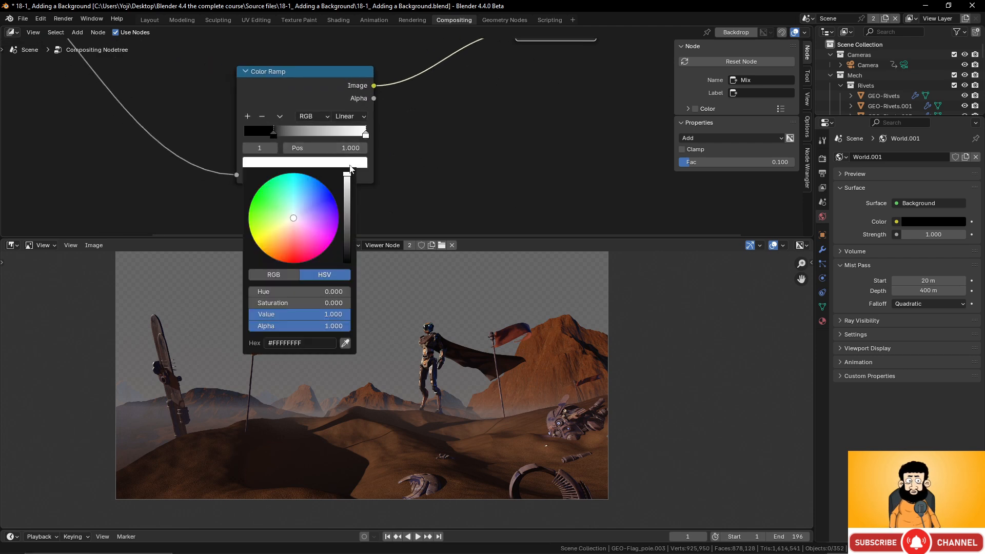
pyautogui.moveTo(292, 220); pyautogui.dragTo(283, 234)
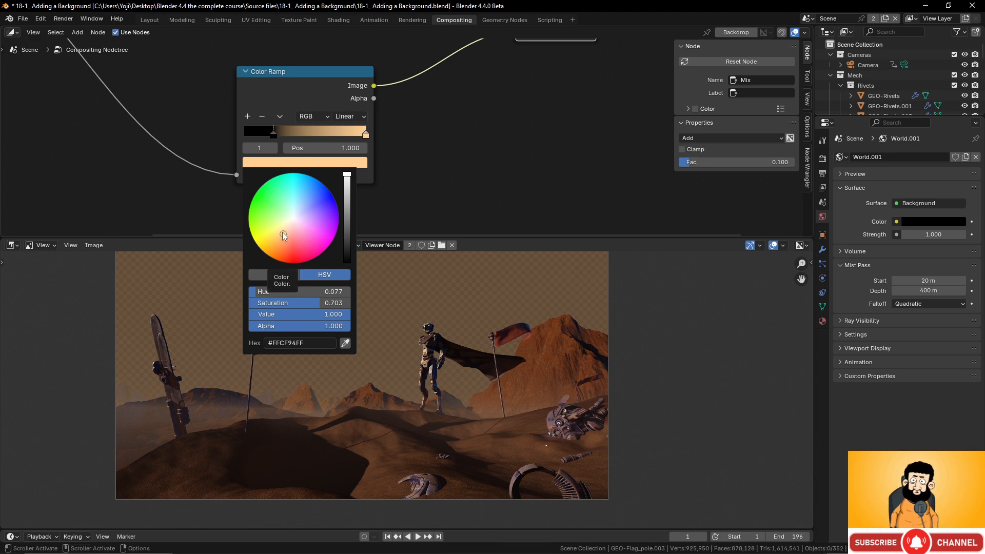
pyautogui.moveTo(282, 232); pyautogui.dragTo(302, 211)
# Connect the Add node's output to the Alpha Over's lower image input, move the Viewer aside and preview the Alpha Over result
pyautogui.scroll(-5, 413, 144)
pyautogui.moveTo(432, 157); pyautogui.dragTo(410, 211, button='middle')
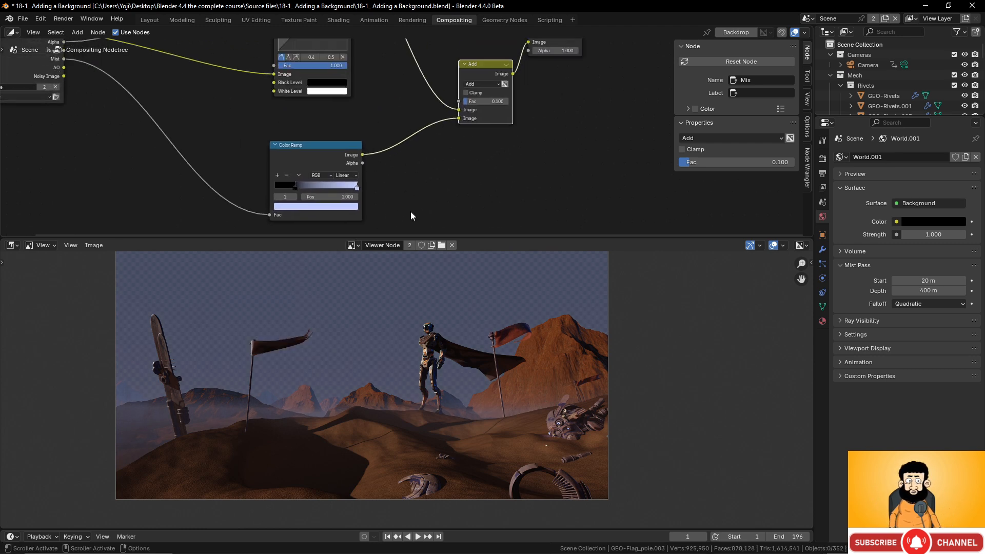
pyautogui.moveTo(411, 143); pyautogui.dragTo(384, 215, button='middle')
pyautogui.scroll(-3, 389, 186)
pyautogui.scroll(-1, 399, 159)
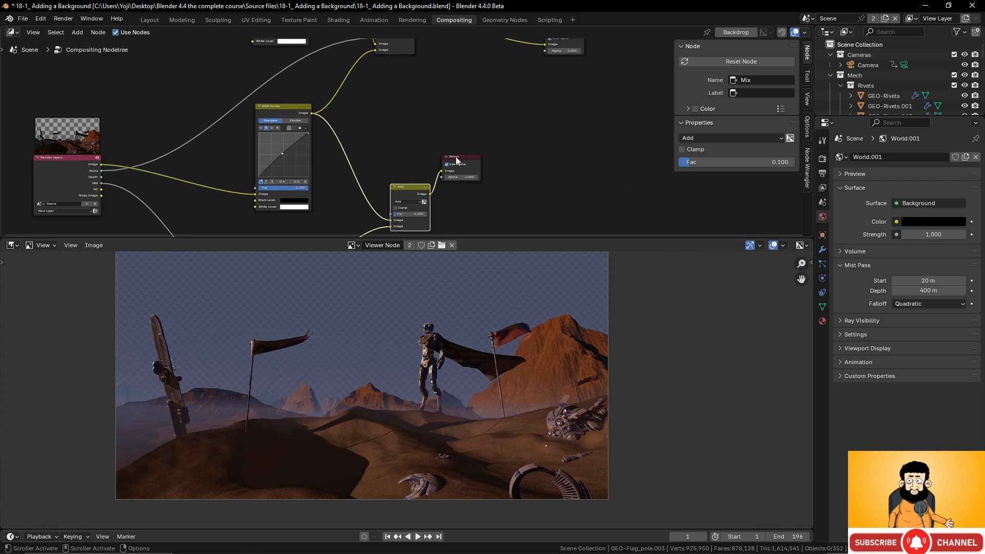
pyautogui.moveTo(456, 156); pyautogui.dragTo(514, 156)
pyautogui.scroll(-1, 398, 148)
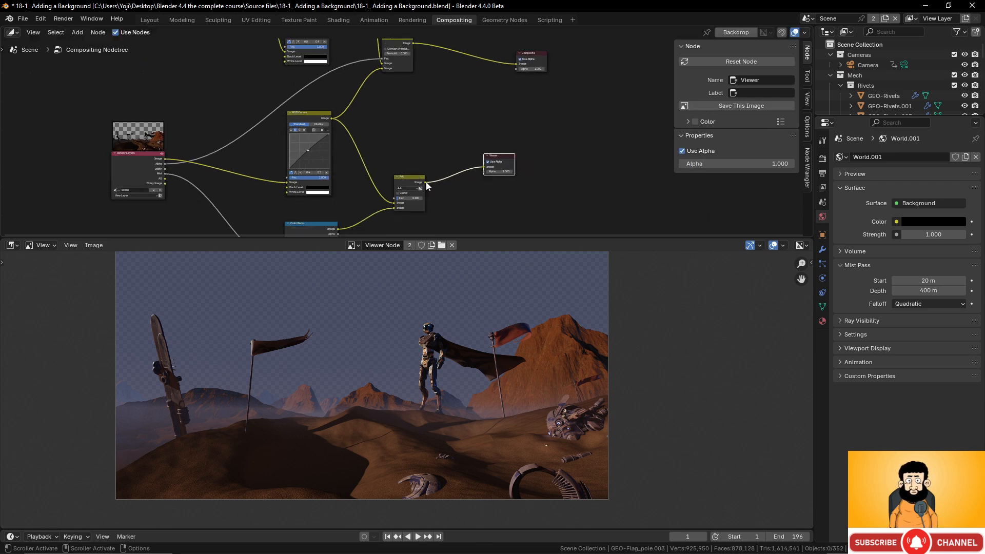
pyautogui.moveTo(426, 182); pyautogui.dragTo(382, 68)
pyautogui.moveTo(442, 114); pyautogui.dragTo(458, 166, button='middle')
pyautogui.scroll(-1, 448, 113)
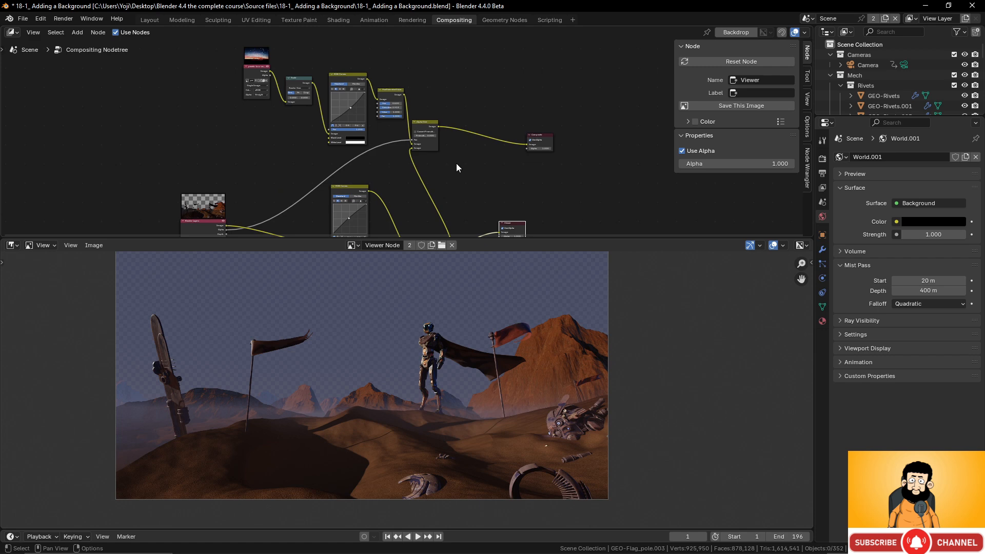
pyautogui.keyDown('ctrl'); pyautogui.keyDown('shift'); pyautogui.click(426, 122); pyautogui.keyUp('shift'); pyautogui.keyUp('ctrl')
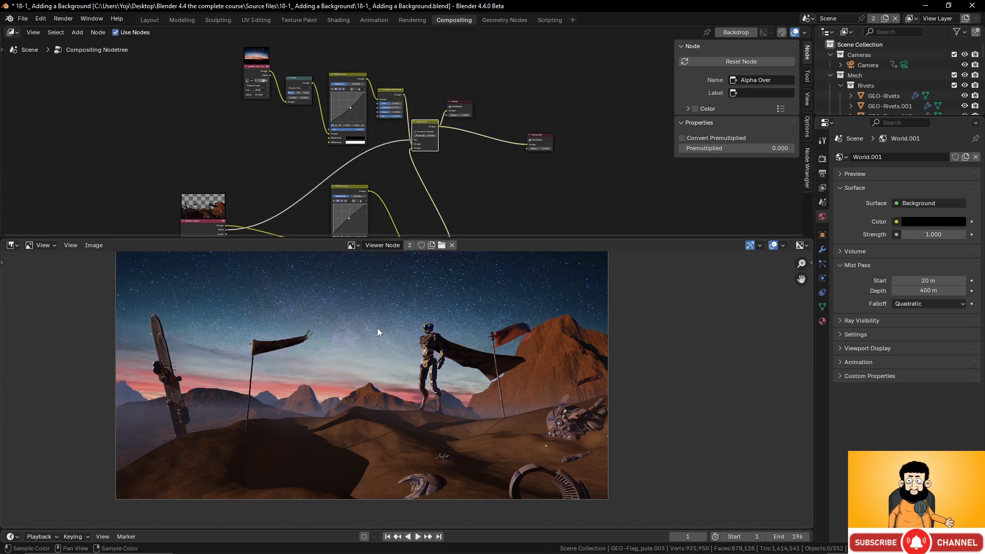
# Set the Add node's factor to 0.08
pyautogui.scroll(4, 377, 210)
pyautogui.moveTo(377, 211); pyautogui.dragTo(383, 99, button='middle')
pyautogui.scroll(4, 397, 134)
pyautogui.moveTo(397, 134); pyautogui.dragTo(401, 79, button='middle')
pyautogui.moveTo(402, 150); pyautogui.dragTo(402, 104, button='middle')
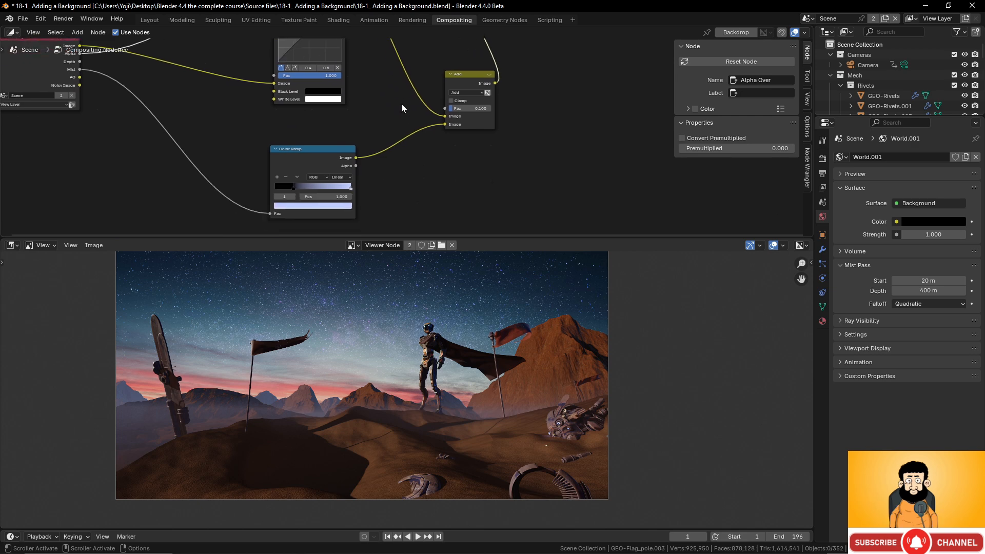
pyautogui.scroll(2, 409, 143)
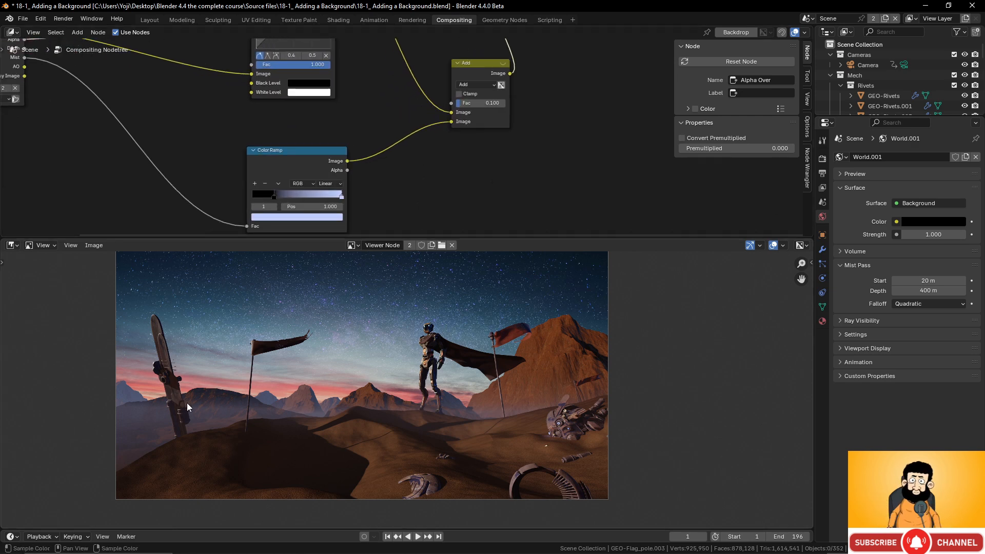
pyautogui.scroll(1, 411, 133)
pyautogui.click(492, 97)
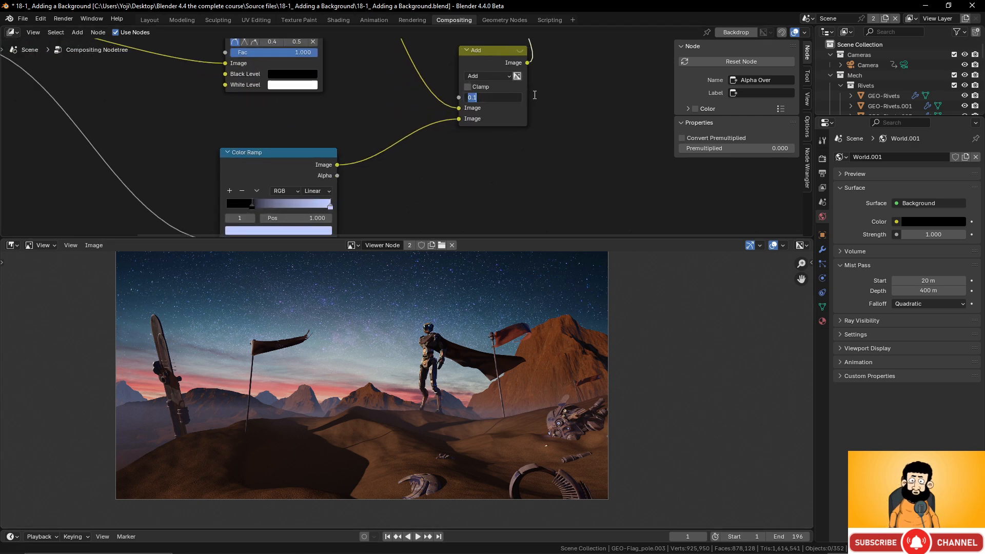
pyautogui.write('0.08')
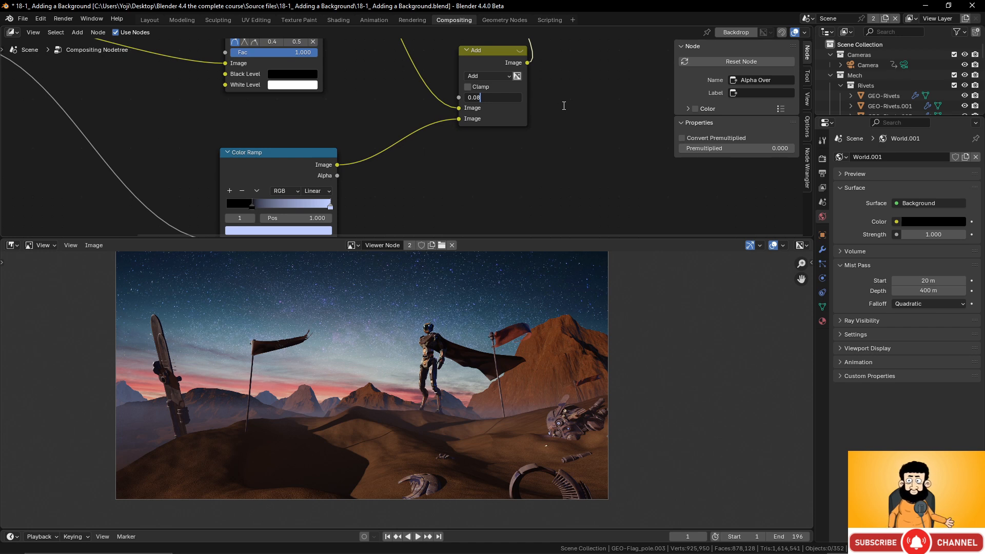
pyautogui.press('Return')
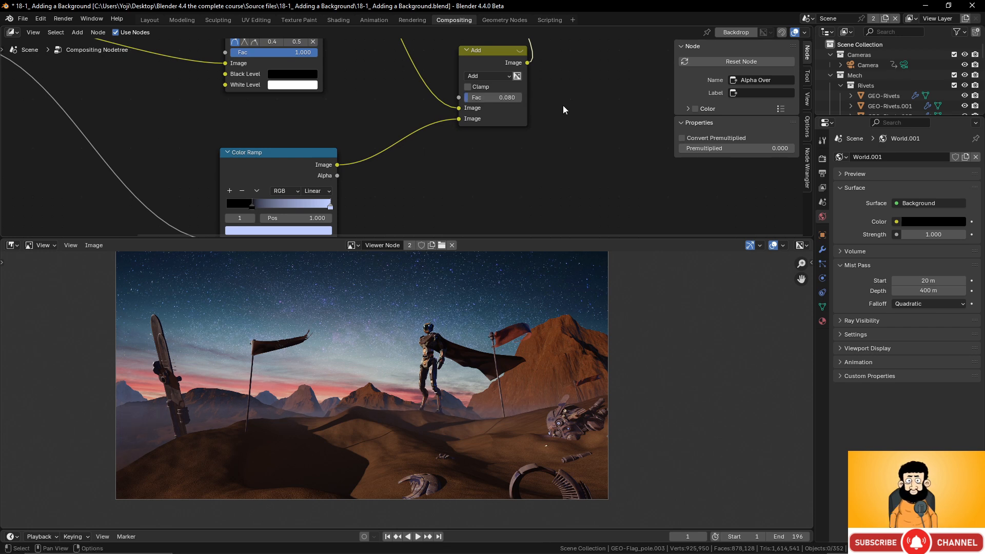
# Mute and unmute the Add node to compare the composite with and without the mist
pyautogui.scroll(-4, 390, 139)
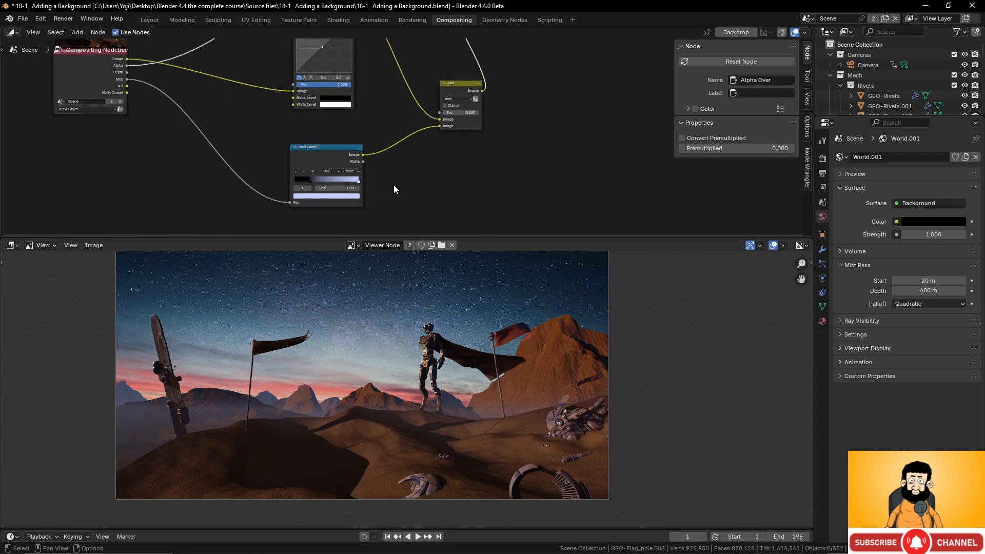
pyautogui.moveTo(380, 127); pyautogui.dragTo(382, 171, button='middle')
pyautogui.scroll(-2, 380, 158)
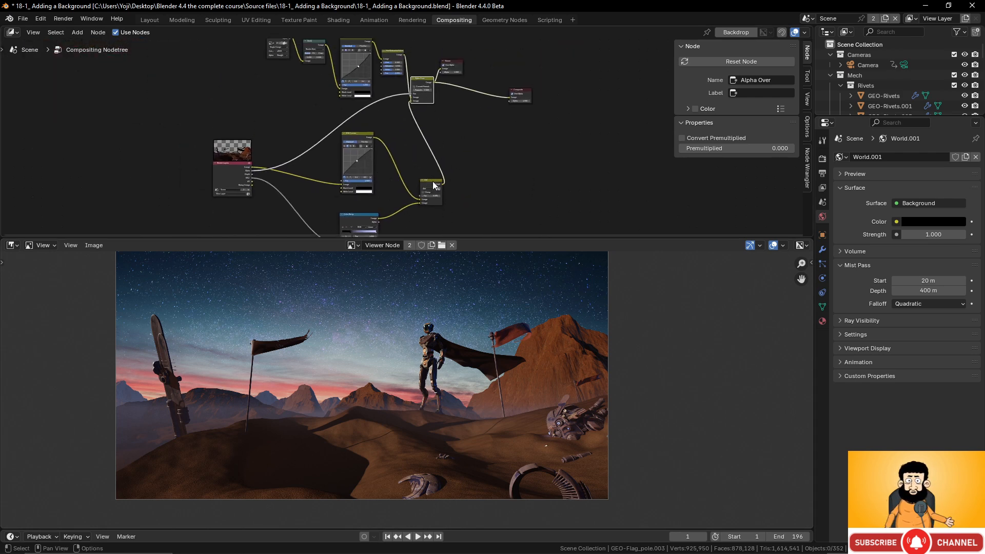
pyautogui.click(433, 181)
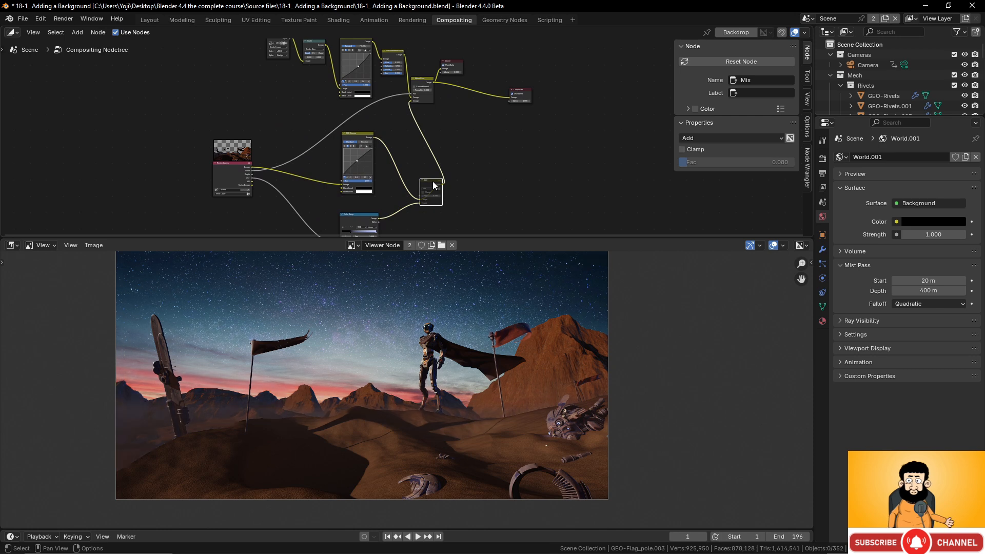
pyautogui.press('m')
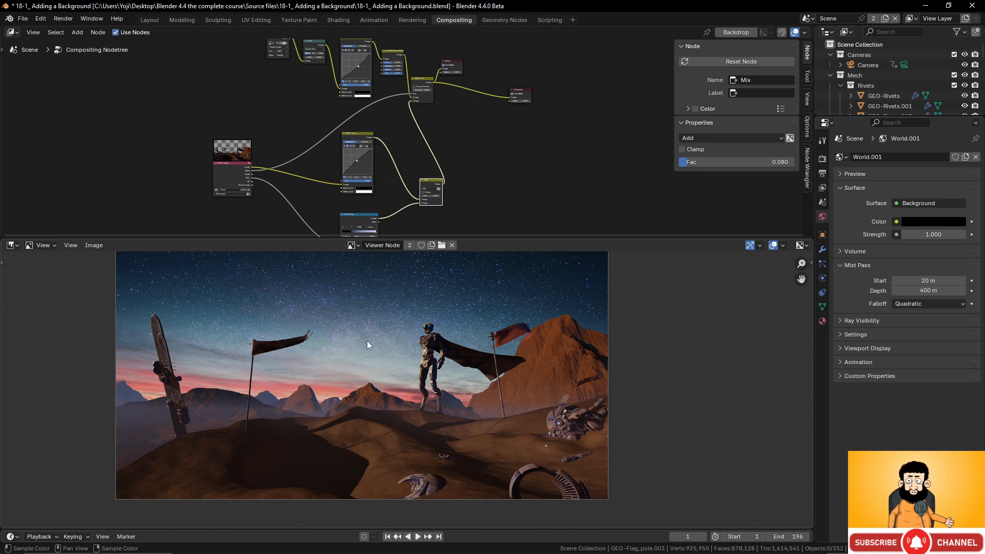
pyautogui.scroll(-3, 362, 328)
pyautogui.scroll(2, 362, 327)
pyautogui.scroll(1, 361, 392)
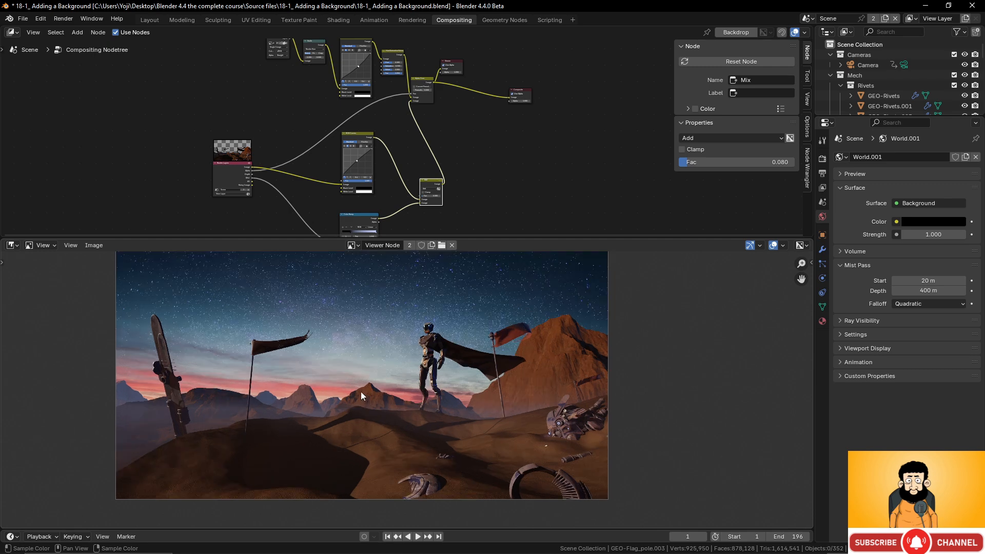
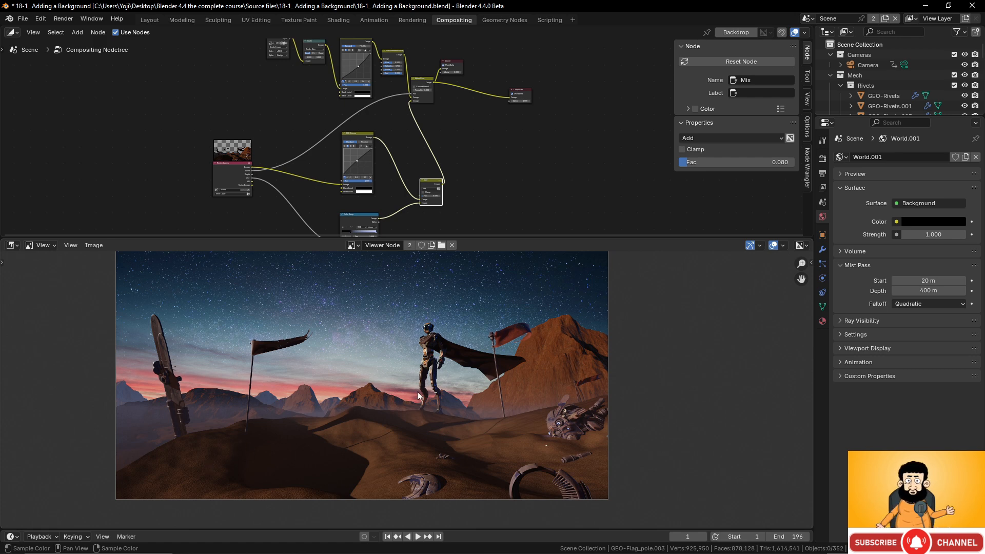
# Cycle the Render Layers preview through its passes to AO and inspect the ambient occlusion around the mech and cape
pyautogui.scroll(3, 419, 173)
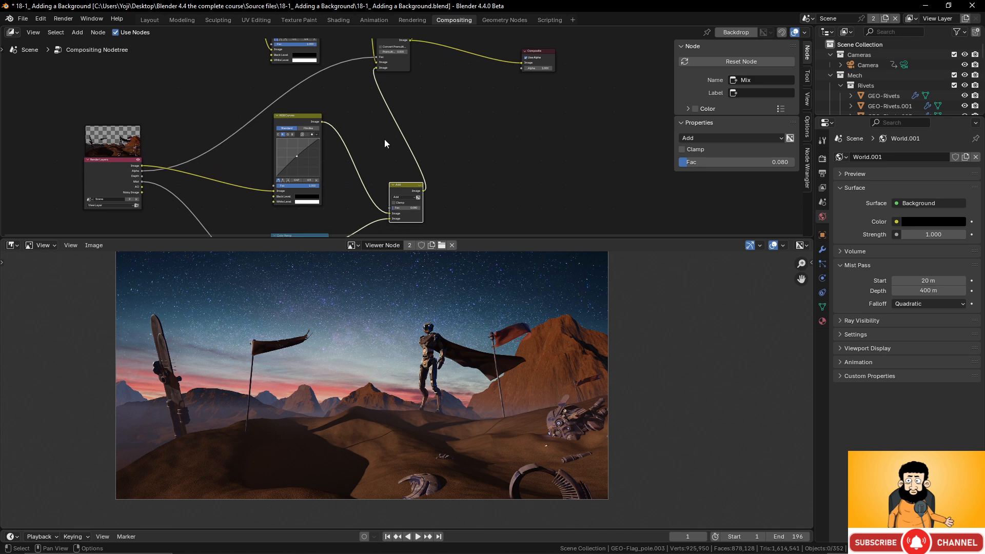
pyautogui.keyDown('ctrl'); pyautogui.keyDown('shift'); pyautogui.click(118, 161); pyautogui.keyUp('shift'); pyautogui.keyUp('ctrl')
pyautogui.keyDown('ctrl'); pyautogui.keyDown('shift'); pyautogui.click(118, 161); pyautogui.keyUp('shift'); pyautogui.keyUp('ctrl')
pyautogui.keyDown('ctrl'); pyautogui.keyDown('shift'); pyautogui.click(118, 161); pyautogui.keyUp('shift'); pyautogui.keyUp('ctrl')
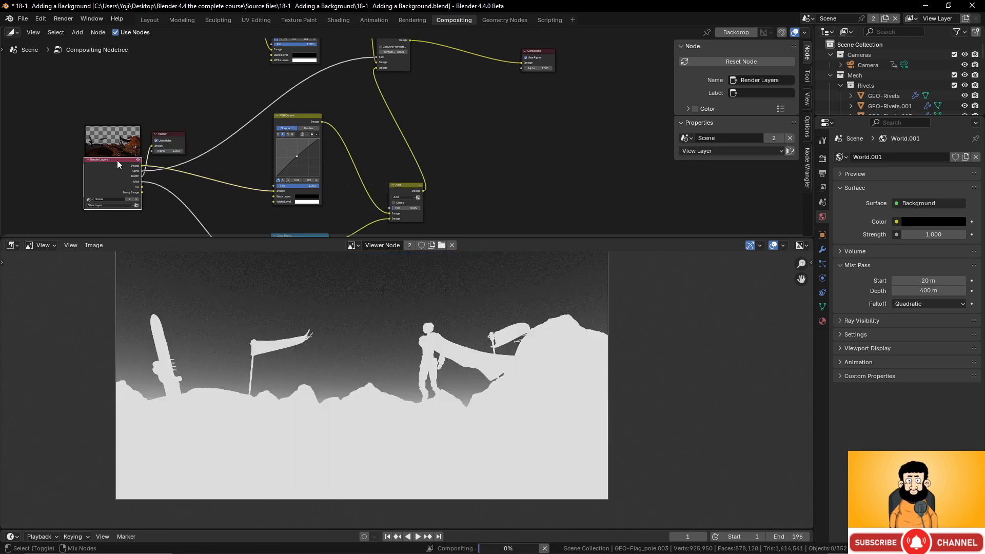
pyautogui.keyDown('ctrl'); pyautogui.keyDown('shift'); pyautogui.click(118, 160); pyautogui.keyUp('shift'); pyautogui.keyUp('ctrl')
pyautogui.keyDown('ctrl'); pyautogui.keyDown('shift'); pyautogui.click(117, 160); pyautogui.keyUp('shift'); pyautogui.keyUp('ctrl')
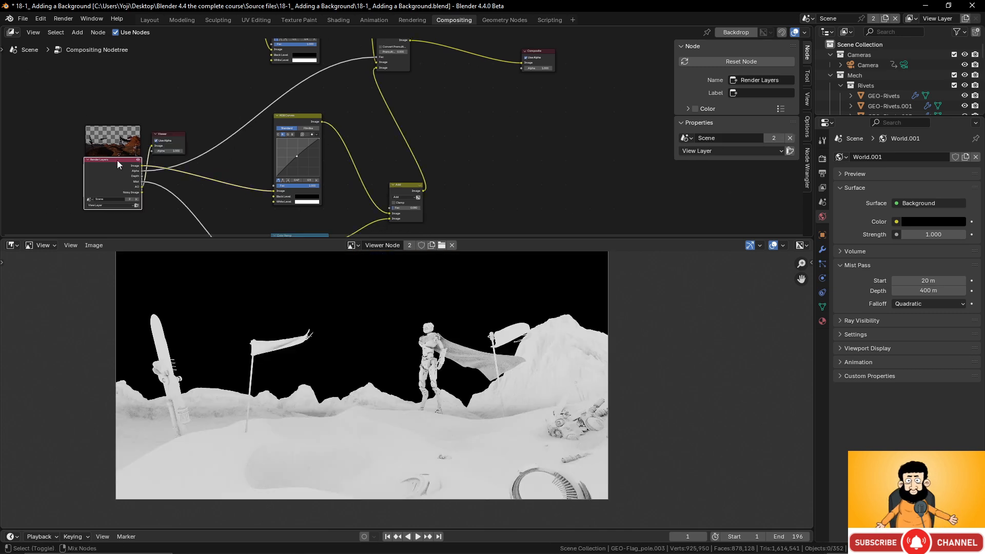
pyautogui.scroll(4, 411, 364)
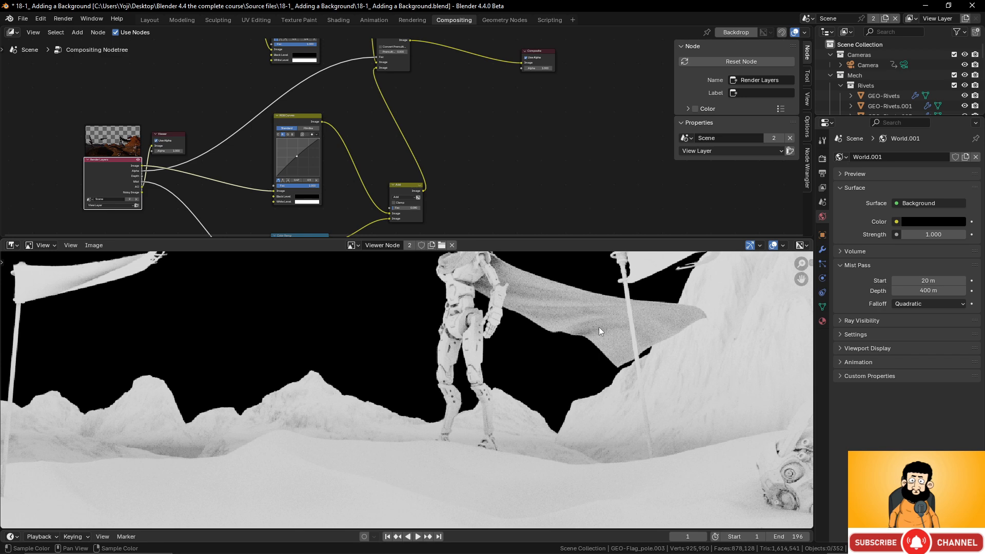
pyautogui.scroll(-2, 551, 317)
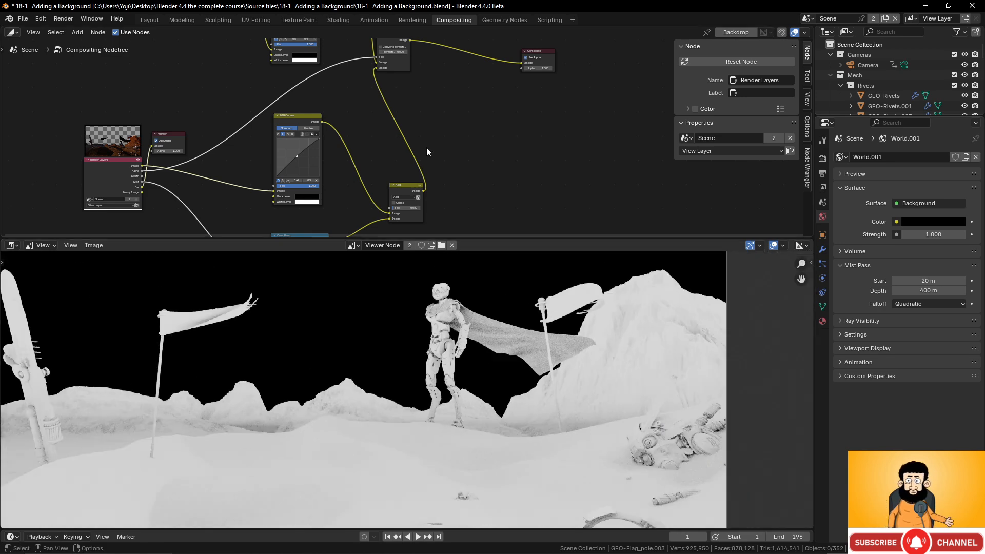
# Move the Alpha Over and Composite nodes farther along to make room after the Add node
pyautogui.scroll(-3, 409, 138)
pyautogui.moveTo(403, 103); pyautogui.dragTo(383, 133, button='middle')
pyautogui.moveTo(378, 84); pyautogui.dragTo(443, 83)
pyautogui.moveTo(496, 99); pyautogui.dragTo(560, 98)
pyautogui.scroll(1, 427, 207)
pyautogui.moveTo(427, 207); pyautogui.dragTo(433, 111, button='middle')
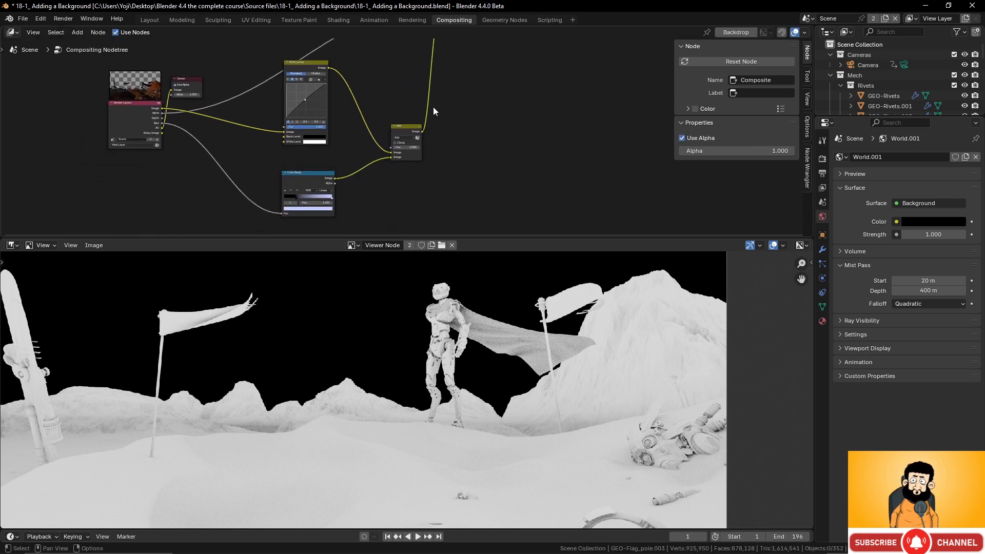
# Duplicate the Add node, insert the copy on the link after it and set the copy's blending mode to Multiply
pyautogui.click(403, 128)
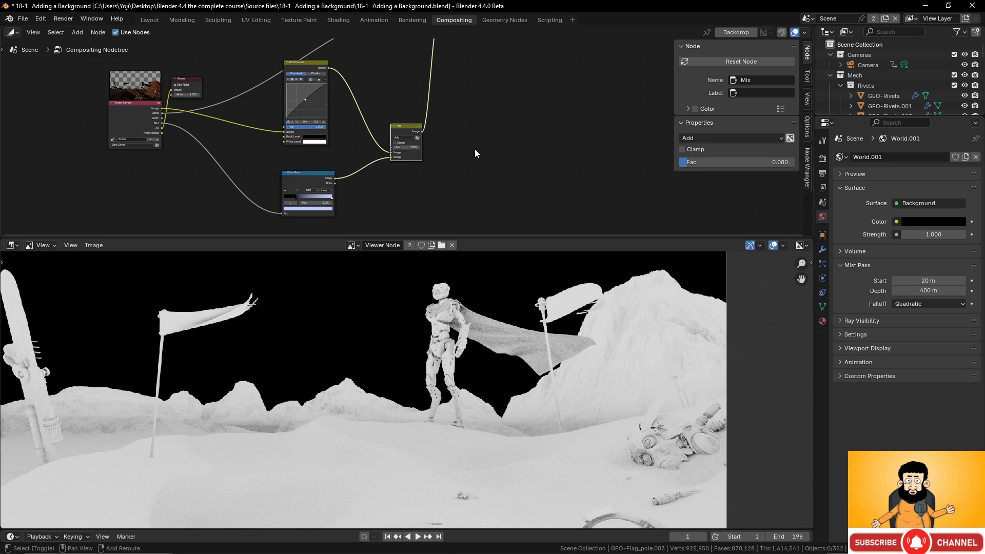
pyautogui.scroll(1, 409, 121)
pyautogui.hotkey('shift', 'd')
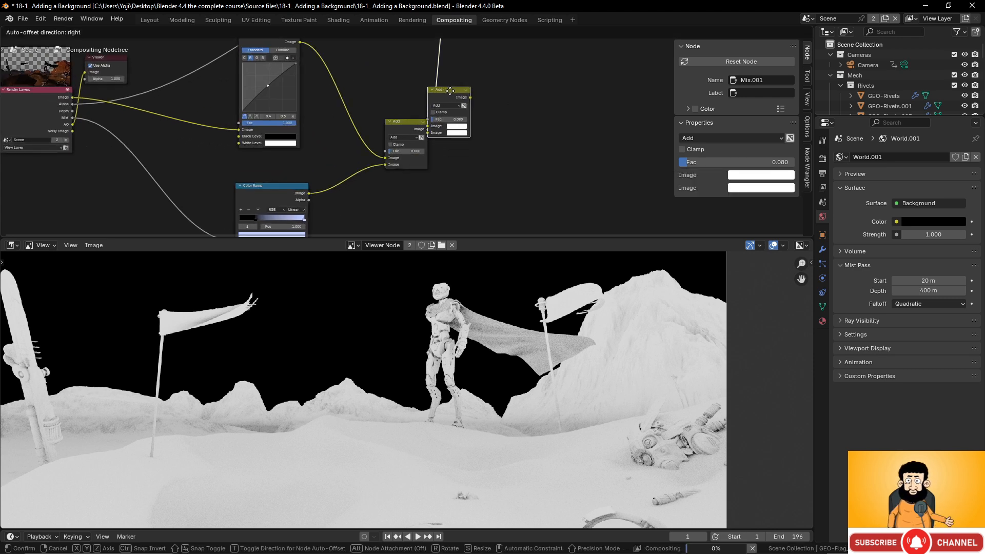
pyautogui.click(449, 118)
pyautogui.click(432, 116)
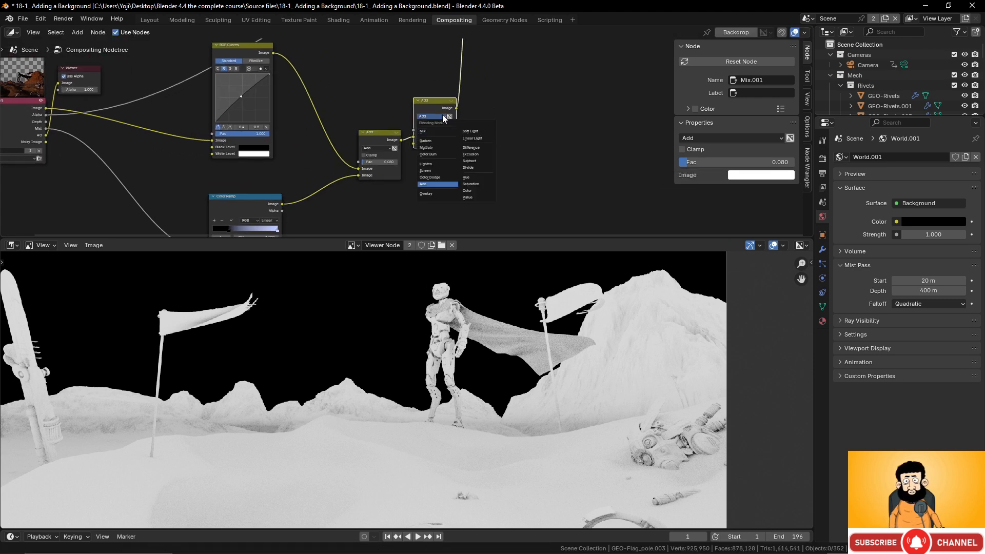
pyautogui.click(436, 146)
pyautogui.scroll(2, 486, 170)
pyautogui.scroll(-1, 475, 159)
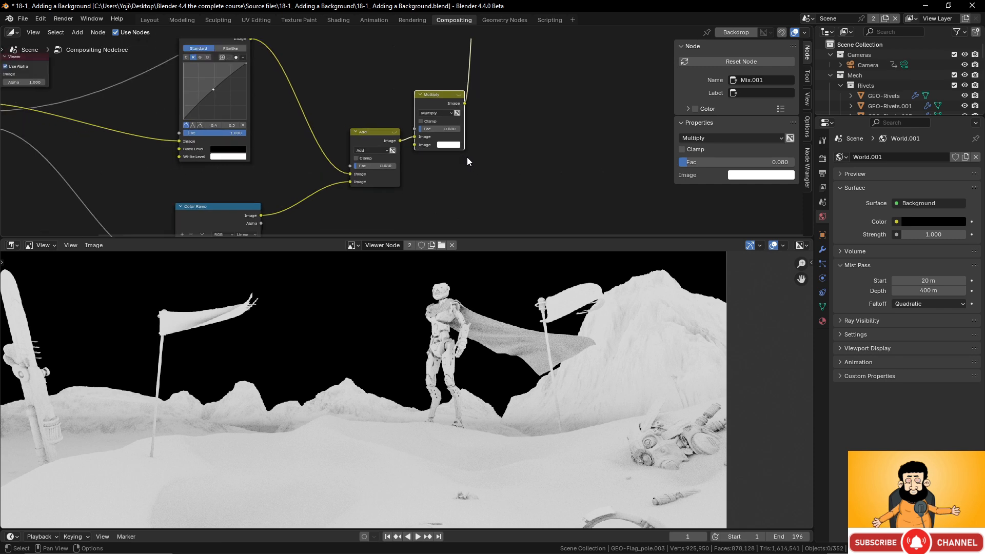
pyautogui.scroll(-1, 408, 138)
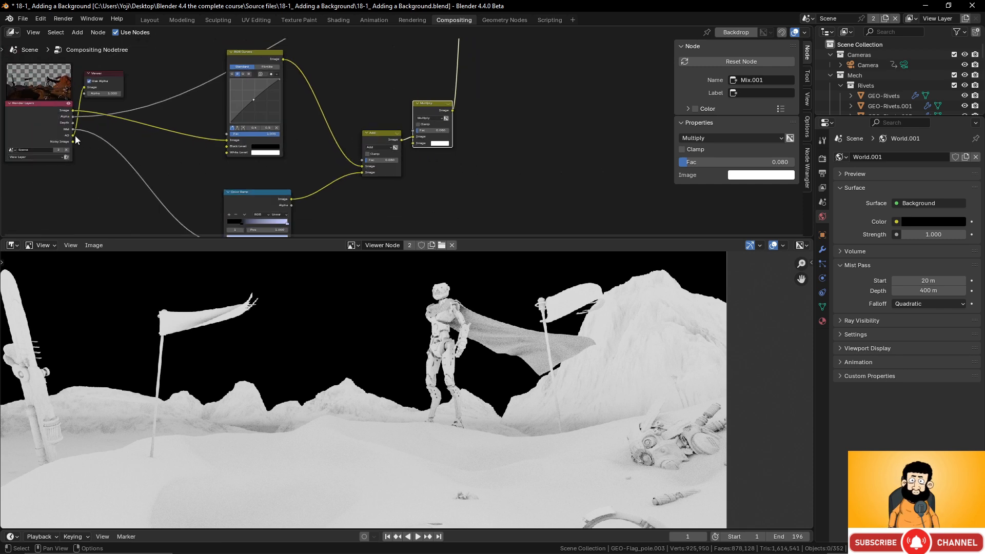
# Feed the Render Layers' AO output into the Multiply node's second image input, preview the Multiply result and move the Viewer aside
pyautogui.moveTo(75, 136); pyautogui.dragTo(414, 143)
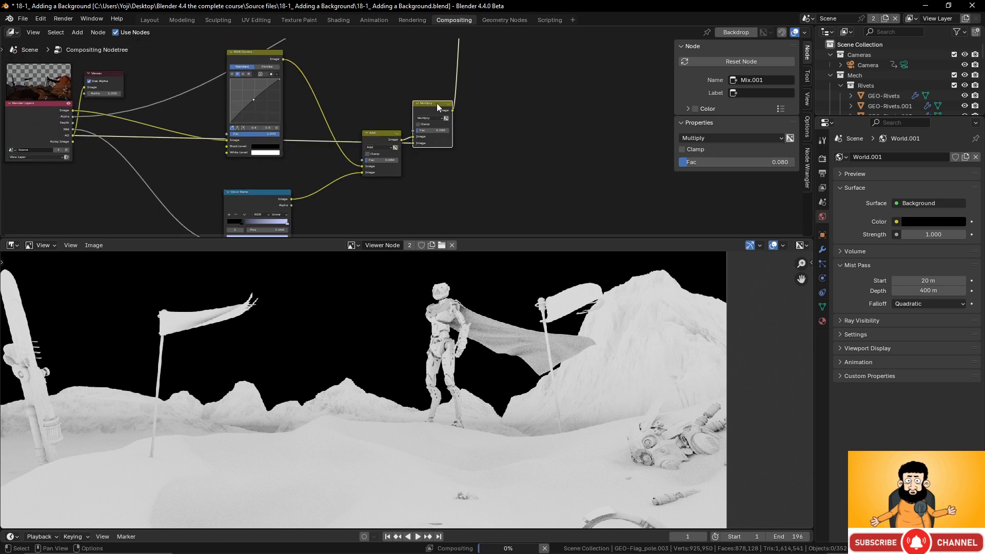
pyautogui.keyDown('ctrl'); pyautogui.keyDown('shift'); pyautogui.click(436, 103); pyautogui.keyUp('shift'); pyautogui.keyUp('ctrl')
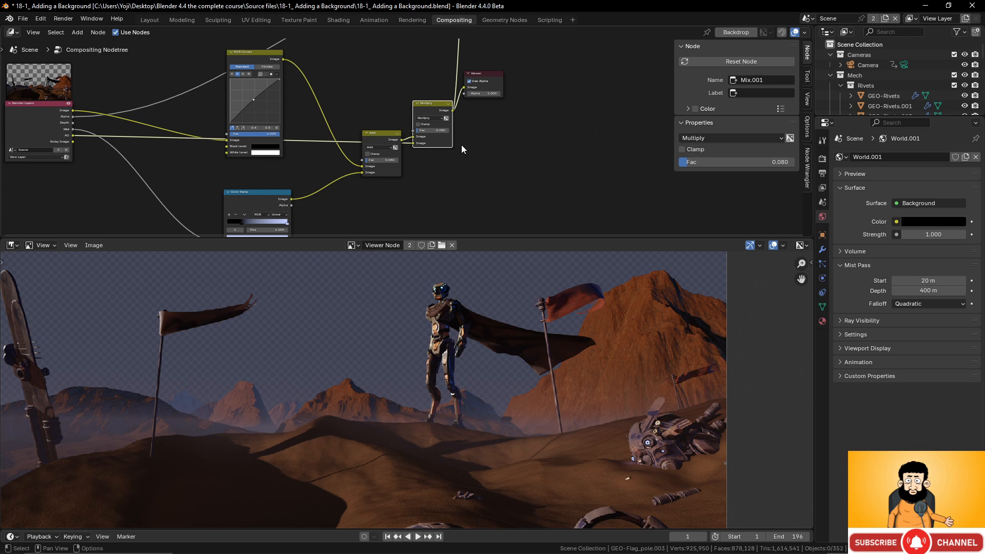
pyautogui.moveTo(462, 145); pyautogui.dragTo(447, 133, button='middle')
pyautogui.moveTo(467, 63); pyautogui.dragTo(531, 73)
# Try the Multiply node's factor at 1, reduce it gradually to 0, and move the Add node below it
pyautogui.scroll(3, 462, 119)
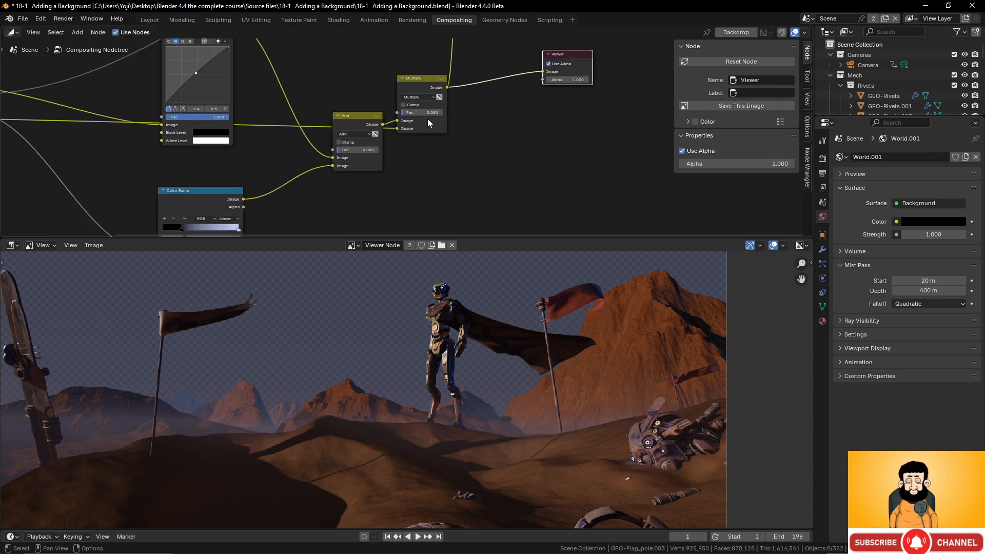
pyautogui.click(421, 112)
pyautogui.write('1')
pyautogui.press('Return')
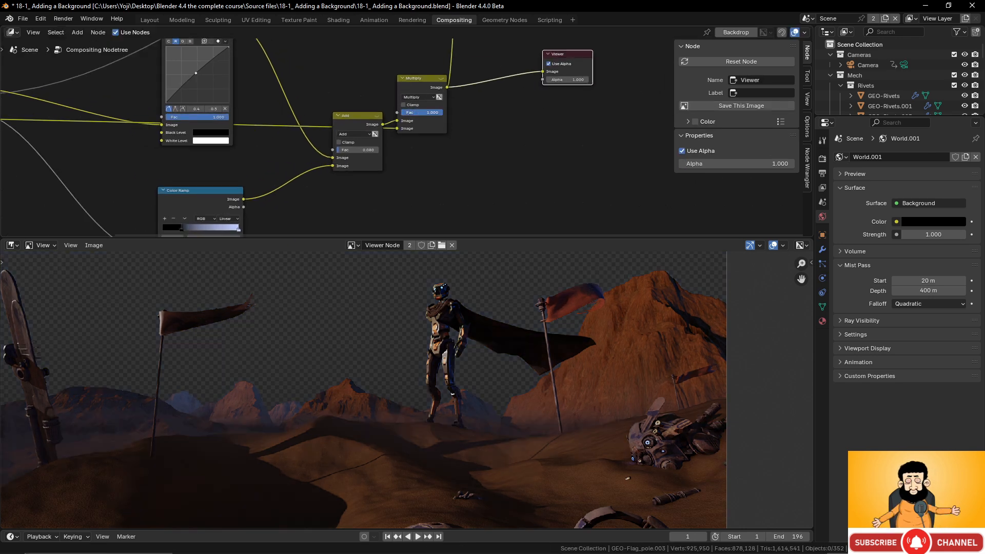
pyautogui.moveTo(441, 112); pyautogui.dragTo(416, 112)
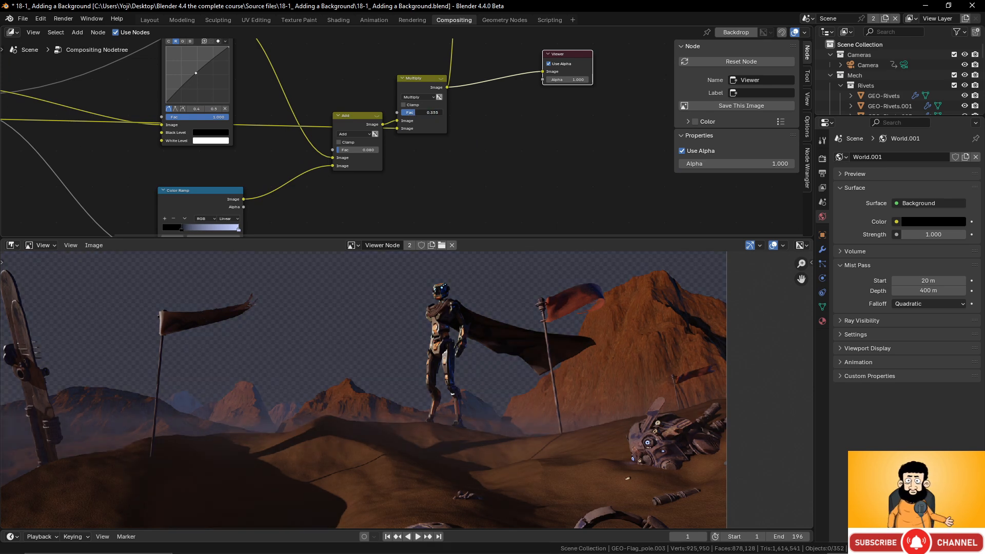
pyautogui.moveTo(416, 113); pyautogui.dragTo(429, 166)
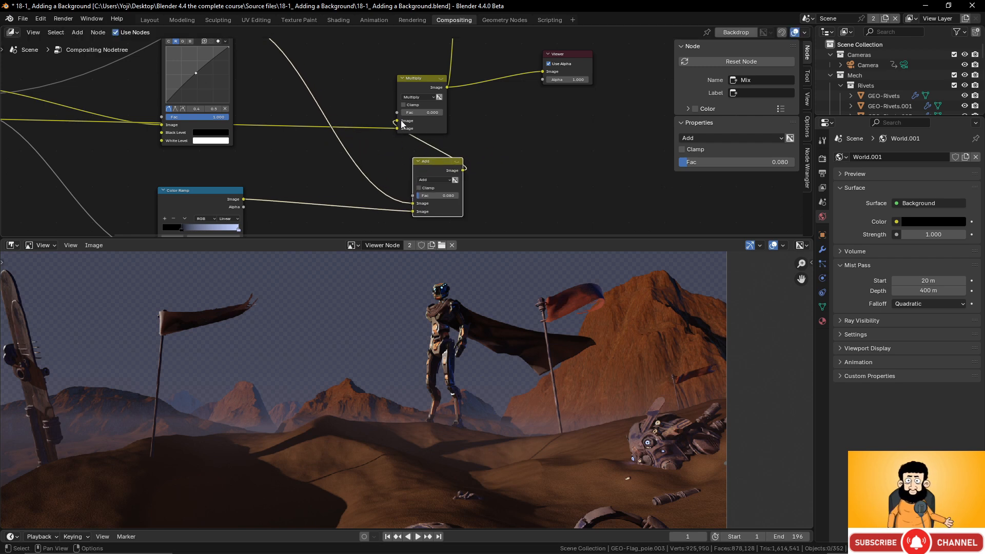
# Place the Add node after the Multiply node, link Multiply's output into Add's first image input, and send Add's output to the Viewer
pyautogui.moveTo(397, 129); pyautogui.dragTo(506, 135)
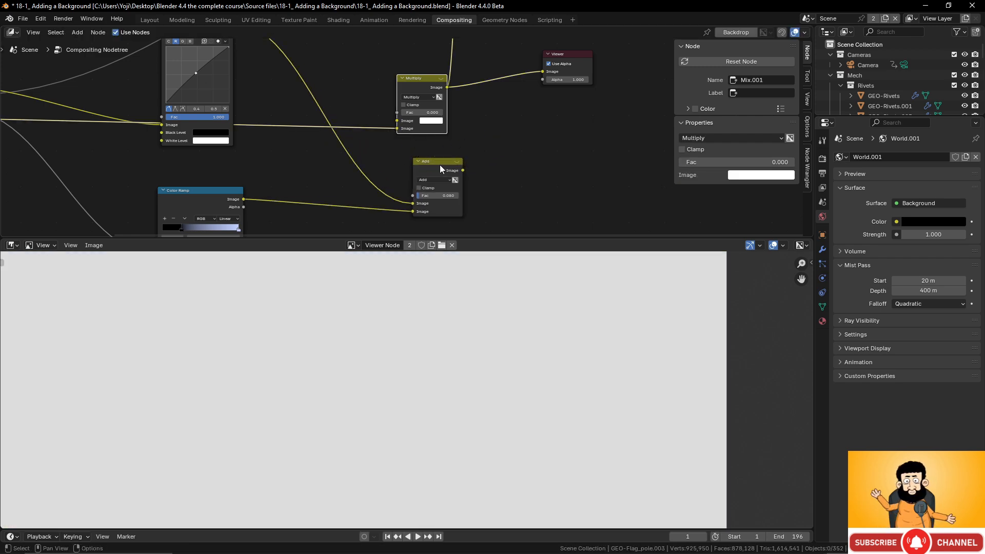
pyautogui.moveTo(441, 165); pyautogui.dragTo(510, 124)
pyautogui.moveTo(447, 87); pyautogui.dragTo(482, 163)
pyautogui.moveTo(533, 130); pyautogui.dragTo(543, 71)
pyautogui.moveTo(508, 119); pyautogui.dragTo(510, 111)
pyautogui.click(510, 111)
pyautogui.scroll(-3, 348, 97)
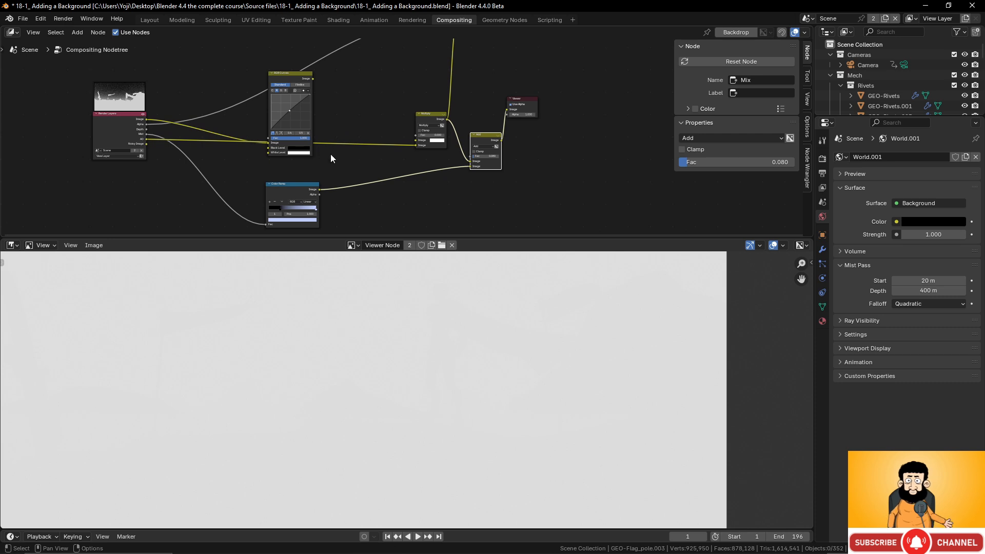
# Feed the Render Layers' Image output into the Multiply node's first image input and preview the Multiply result
pyautogui.scroll(2, 334, 155)
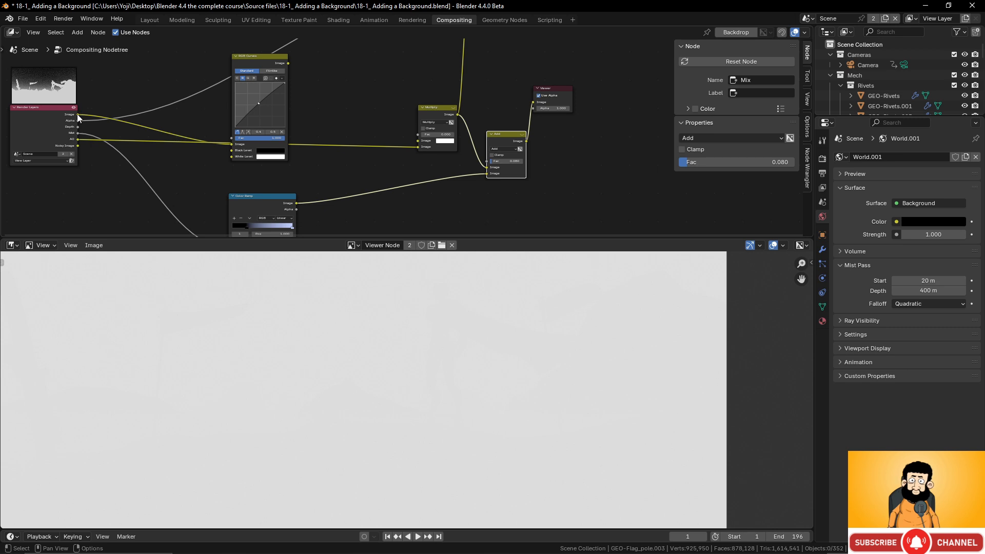
pyautogui.moveTo(77, 114); pyautogui.dragTo(403, 120)
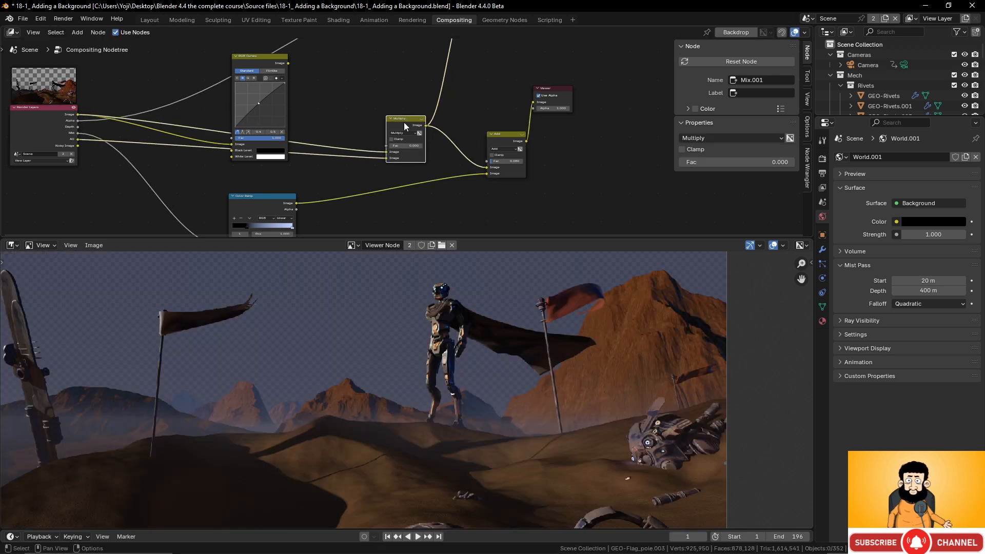
pyautogui.keyDown('ctrl'); pyautogui.keyDown('shift'); pyautogui.click(403, 120); pyautogui.keyUp('shift'); pyautogui.keyUp('ctrl')
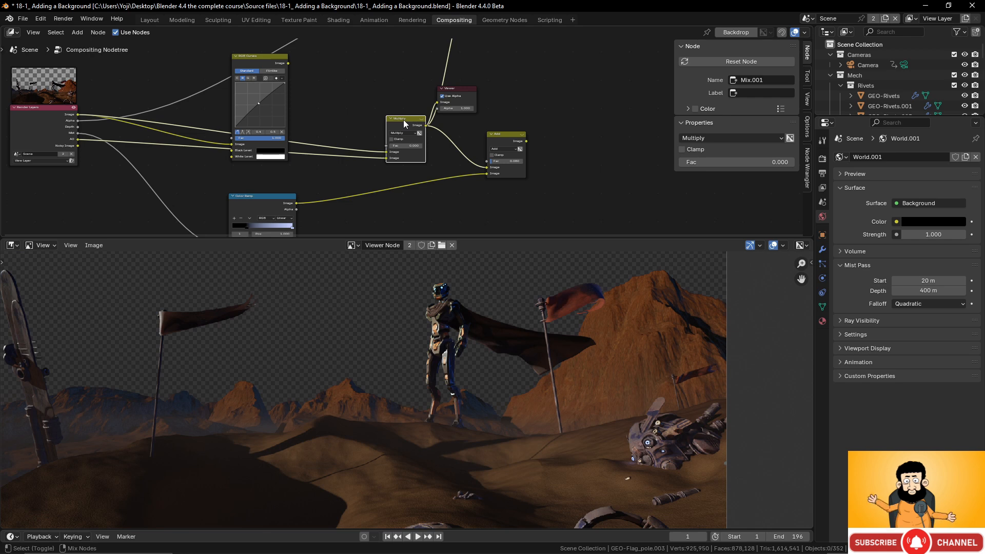
# Try the Multiply node's factor at 0.633, preview the Add node's result, and lower the factor to 0.408
pyautogui.moveTo(395, 150); pyautogui.dragTo(418, 148)
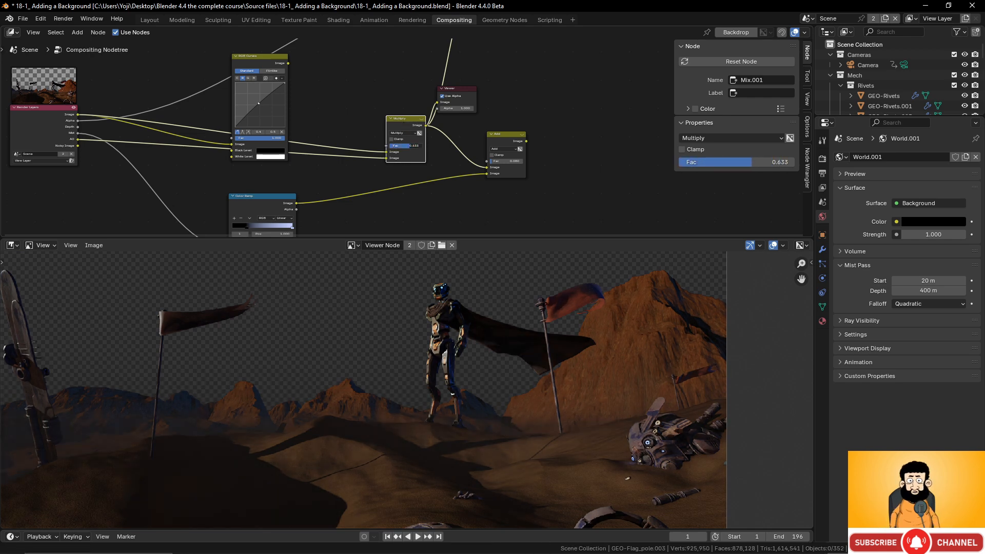
pyautogui.keyDown('ctrl'); pyautogui.keyDown('shift'); pyautogui.click(505, 134); pyautogui.keyUp('shift'); pyautogui.keyUp('ctrl')
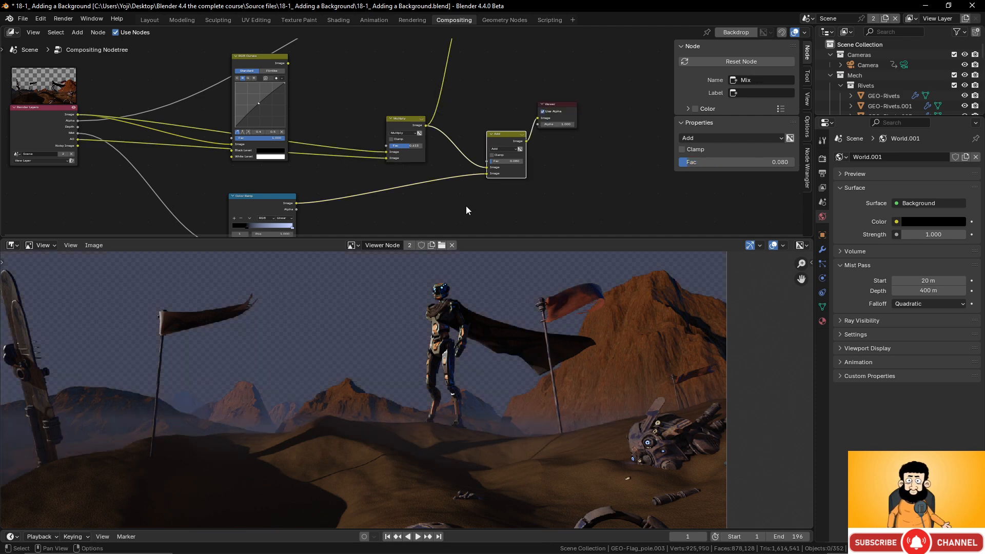
pyautogui.scroll(-4, 497, 172)
pyautogui.moveTo(486, 172); pyautogui.dragTo(473, 145, button='middle')
pyautogui.scroll(5, 463, 164)
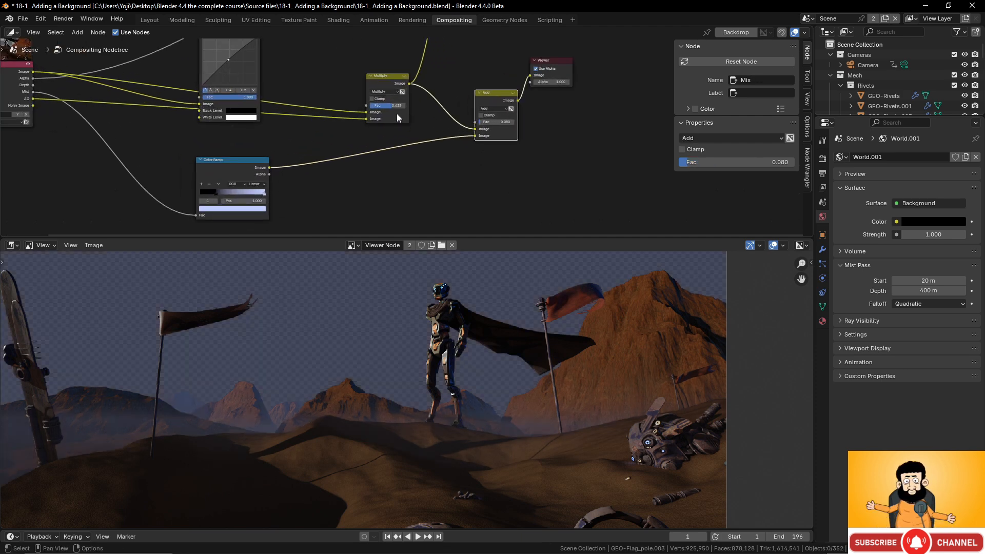
pyautogui.moveTo(394, 106); pyautogui.dragTo(384, 106)
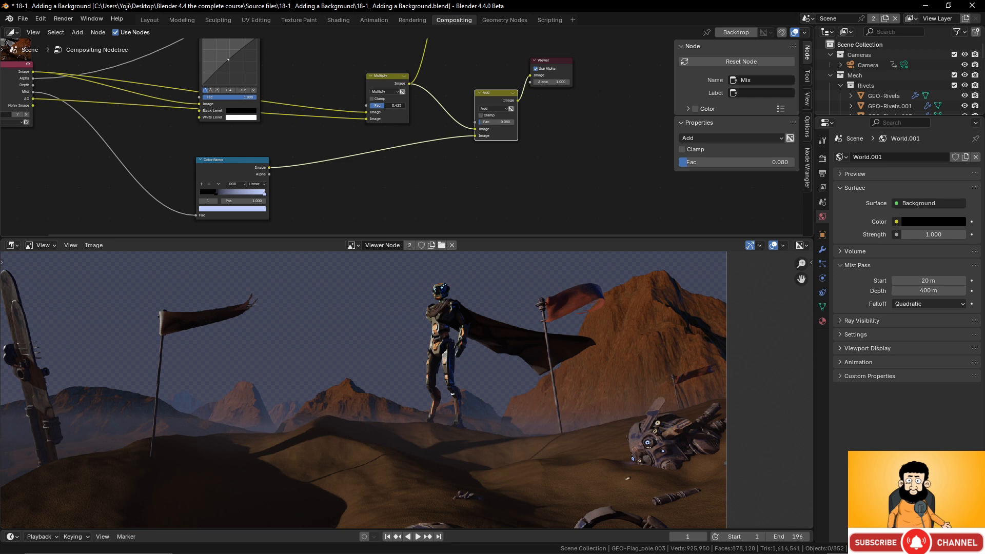
pyautogui.moveTo(384, 106); pyautogui.dragTo(384, 106)
pyautogui.scroll(-4, 406, 318)
pyautogui.scroll(1, 406, 326)
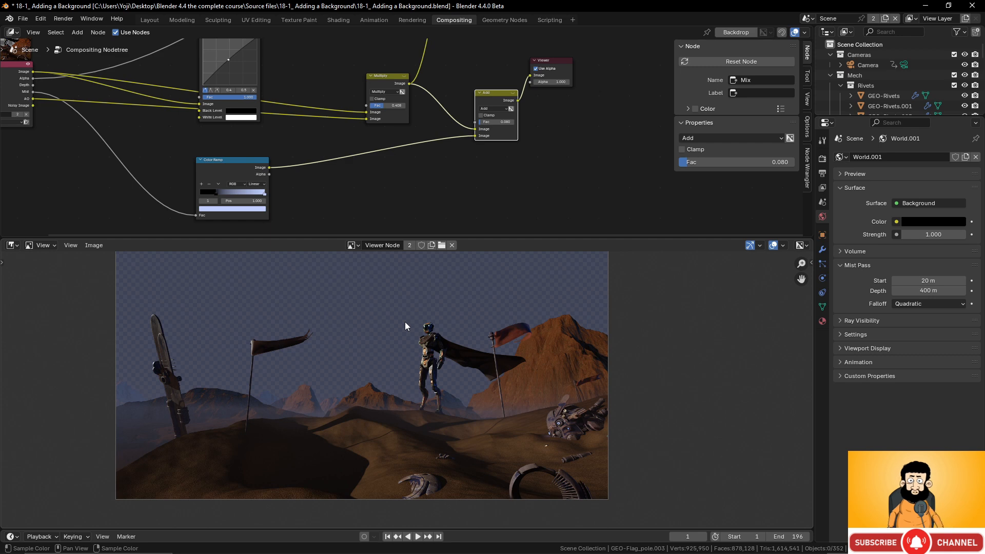
# Connect the lower RGB Curves node's output to the Multiply node's first image input in place of the direct render image
pyautogui.moveTo(507, 57); pyautogui.dragTo(432, 157, button='middle')
pyautogui.scroll(-4, 454, 139)
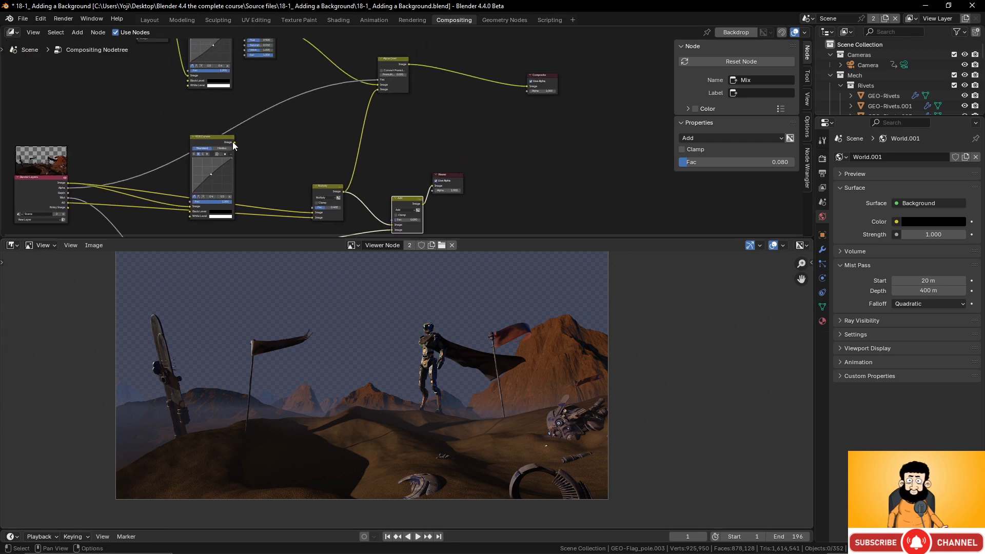
pyautogui.moveTo(233, 141); pyautogui.dragTo(278, 124)
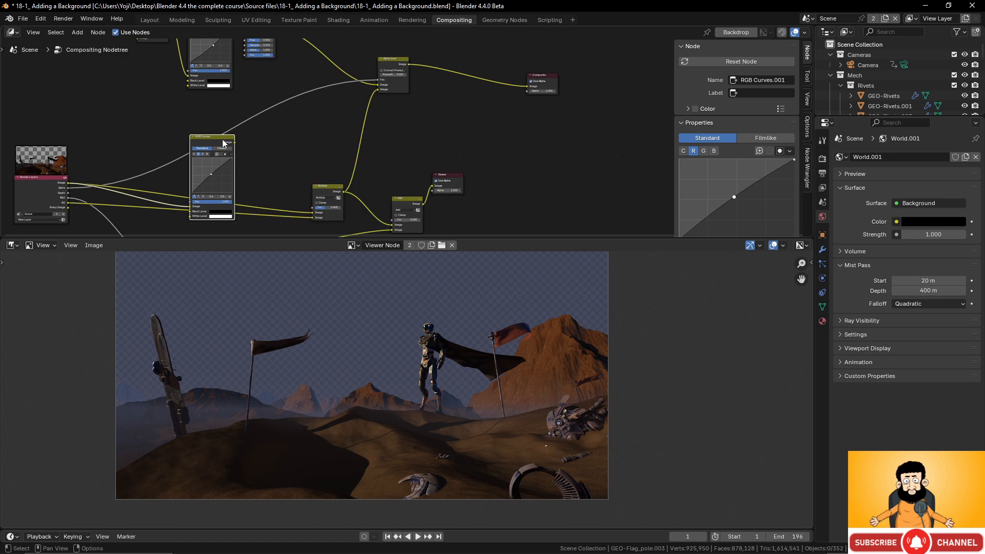
pyautogui.scroll(2, 308, 154)
pyautogui.moveTo(308, 154); pyautogui.dragTo(315, 81, button='middle')
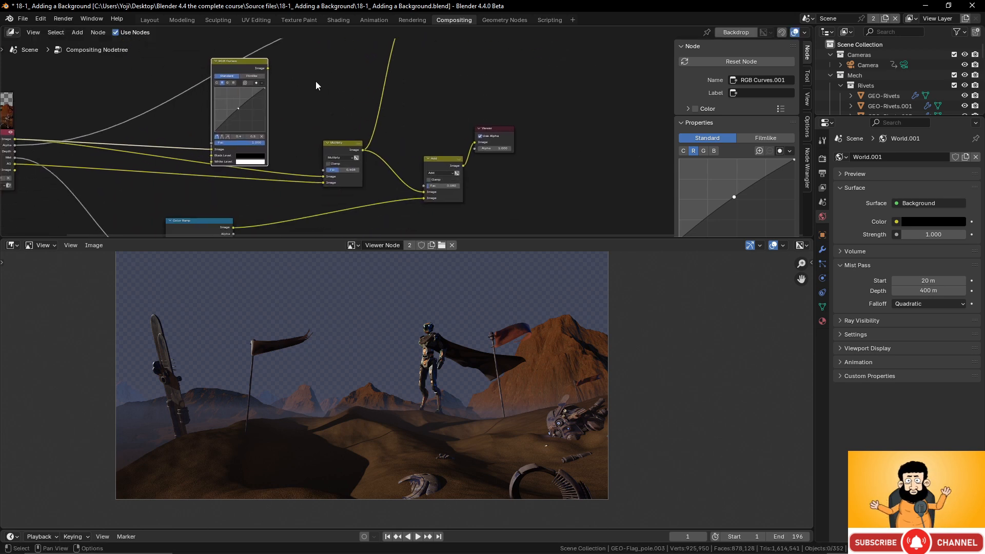
pyautogui.moveTo(269, 69); pyautogui.dragTo(319, 178)
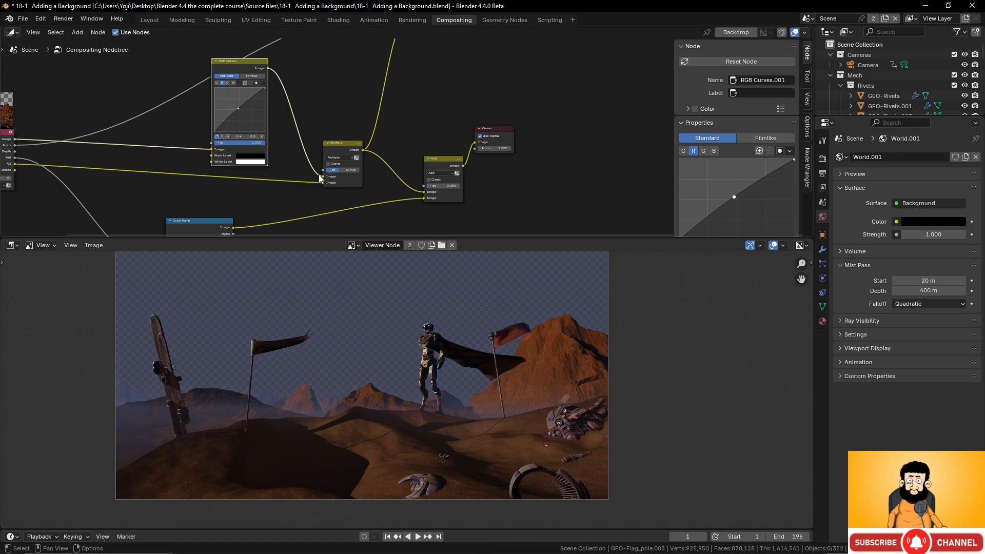
pyautogui.scroll(-1, 349, 121)
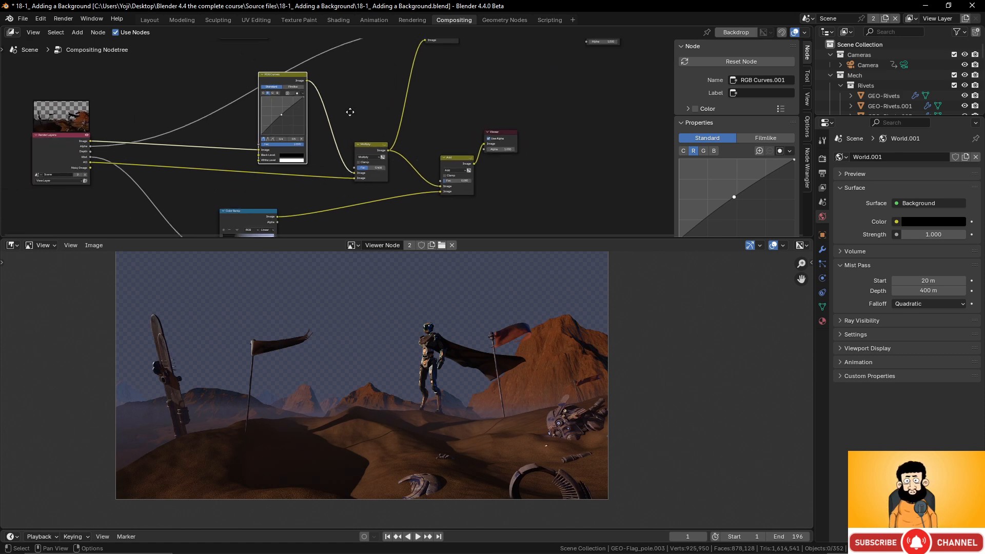
# Preview the Render Layers, lower RGB Curves, Multiply and Add results one after another
pyautogui.keyDown('ctrl'); pyautogui.keyDown('shift'); pyautogui.click(59, 134); pyautogui.keyUp('shift'); pyautogui.keyUp('ctrl')
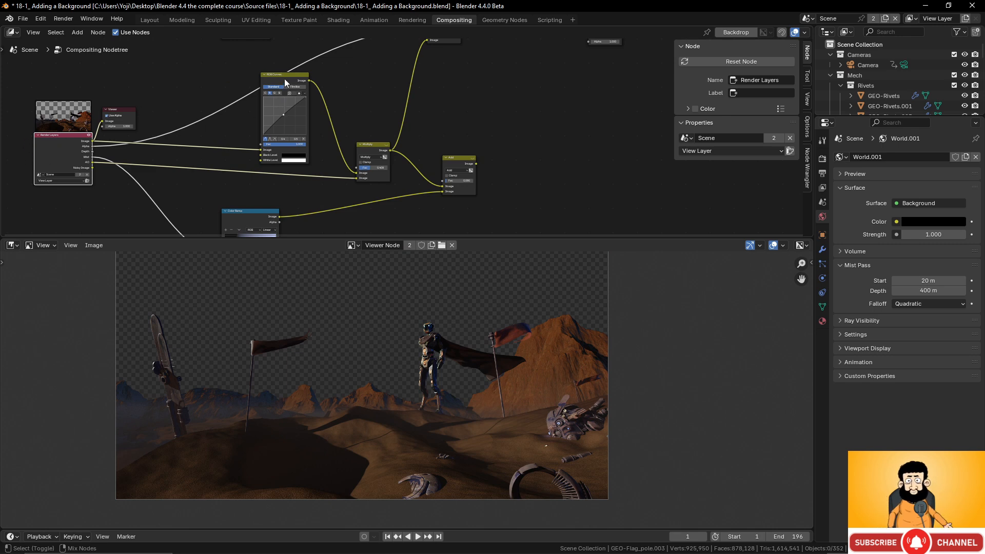
pyautogui.keyDown('ctrl'); pyautogui.keyDown('shift'); pyautogui.click(284, 79); pyautogui.keyUp('shift'); pyautogui.keyUp('ctrl')
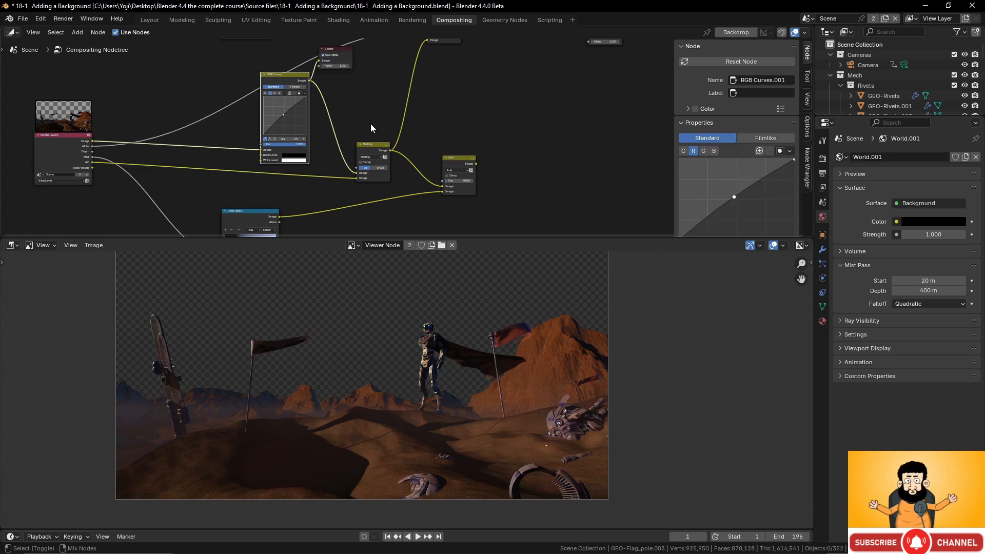
pyautogui.scroll(1, 423, 141)
pyautogui.keyDown('ctrl'); pyautogui.keyDown('shift'); pyautogui.click(362, 146); pyautogui.keyUp('shift'); pyautogui.keyUp('ctrl')
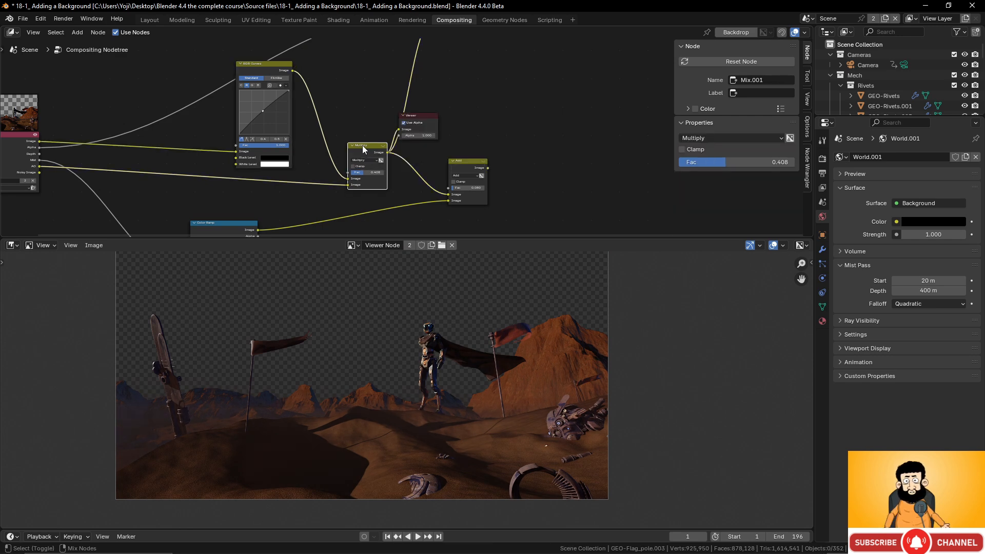
pyautogui.keyDown('ctrl'); pyautogui.keyDown('shift'); pyautogui.click(462, 162); pyautogui.keyUp('shift'); pyautogui.keyUp('ctrl')
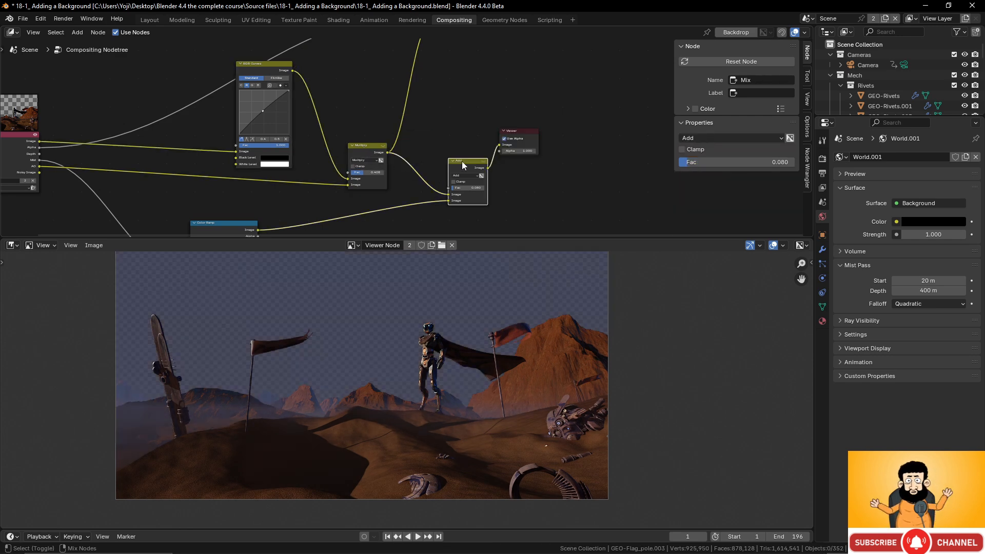
# Link the Add node's output to the Alpha Over node's second image input and preview the Alpha Over result
pyautogui.moveTo(459, 110); pyautogui.dragTo(414, 154, button='middle')
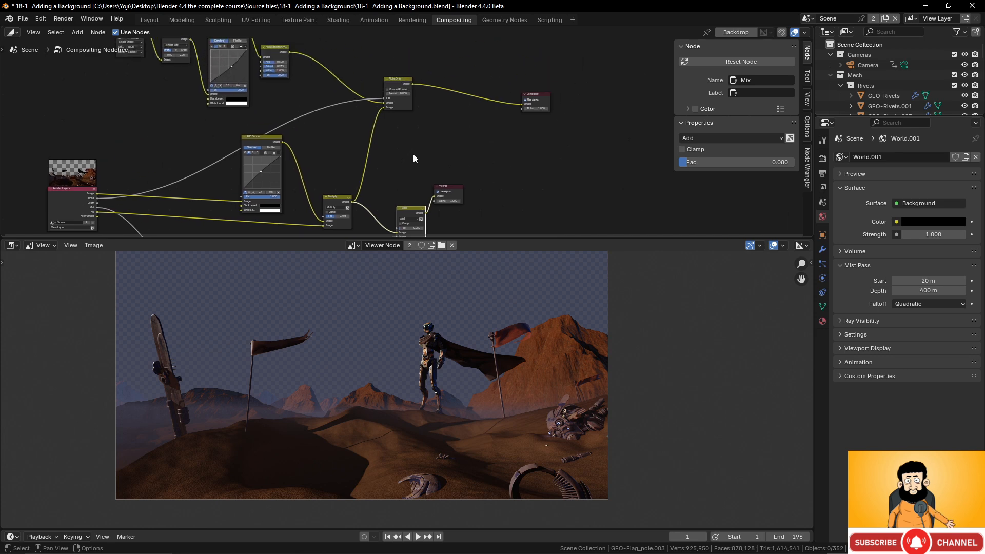
pyautogui.moveTo(424, 212); pyautogui.dragTo(384, 107)
pyautogui.keyDown('ctrl'); pyautogui.keyDown('shift'); pyautogui.click(396, 79); pyautogui.keyUp('shift'); pyautogui.keyUp('ctrl')
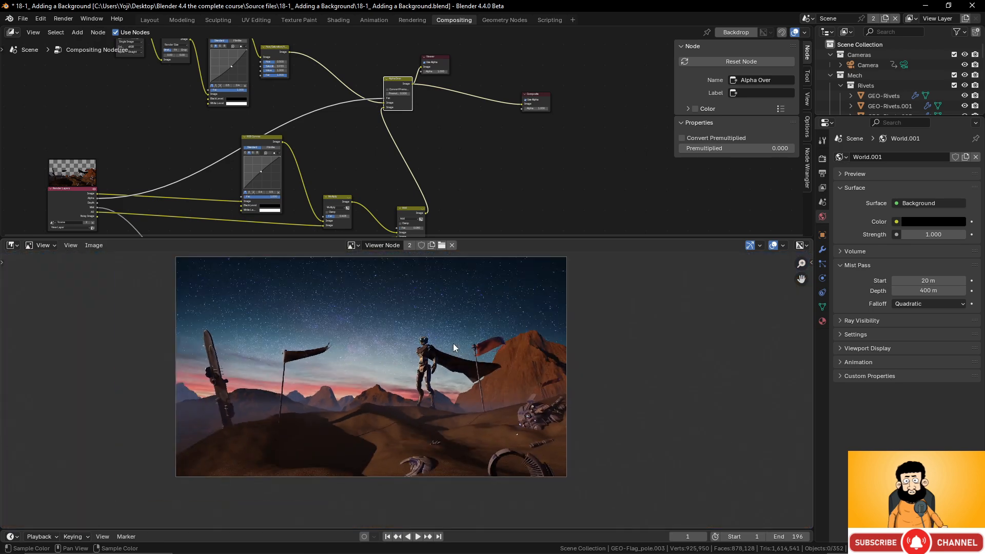
pyautogui.scroll(2, 452, 343)
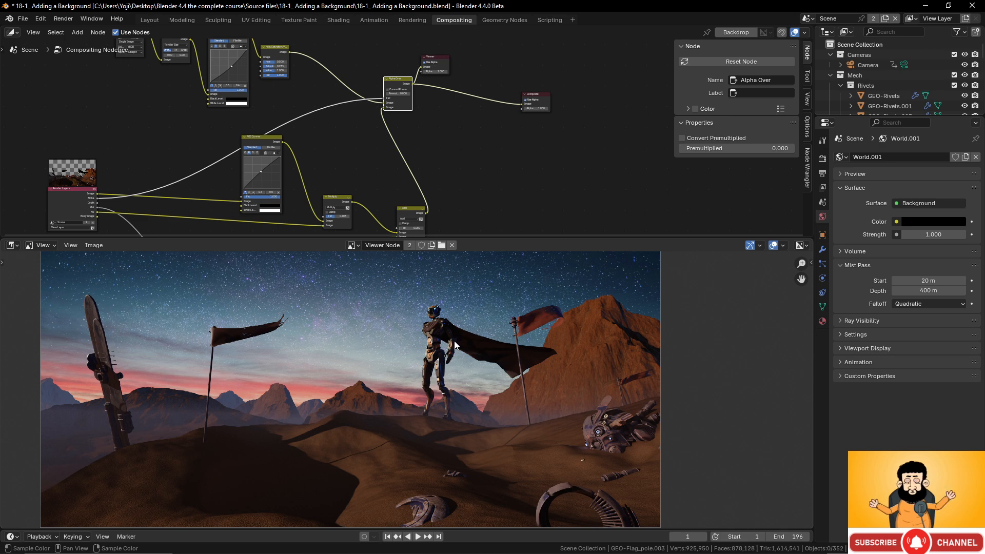
pyautogui.scroll(2, 396, 207)
# Brighten the render by raising the midpoint of the lower RGB Curves node's combined curve to about 0.49, 0.56
pyautogui.moveTo(350, 165); pyautogui.dragTo(421, 134, button='middle')
pyautogui.scroll(2, 424, 179)
pyautogui.click(310, 175)
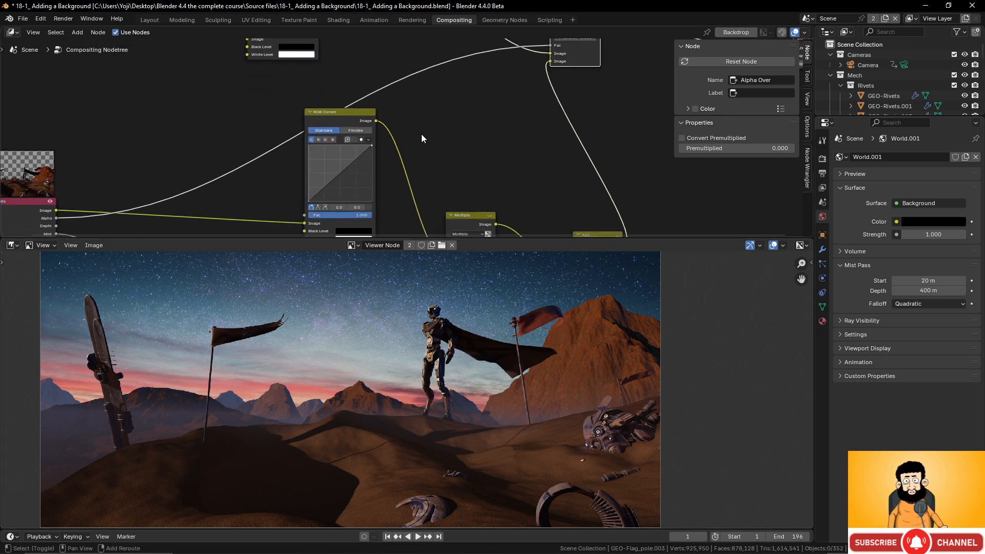
pyautogui.moveTo(345, 174); pyautogui.dragTo(340, 170)
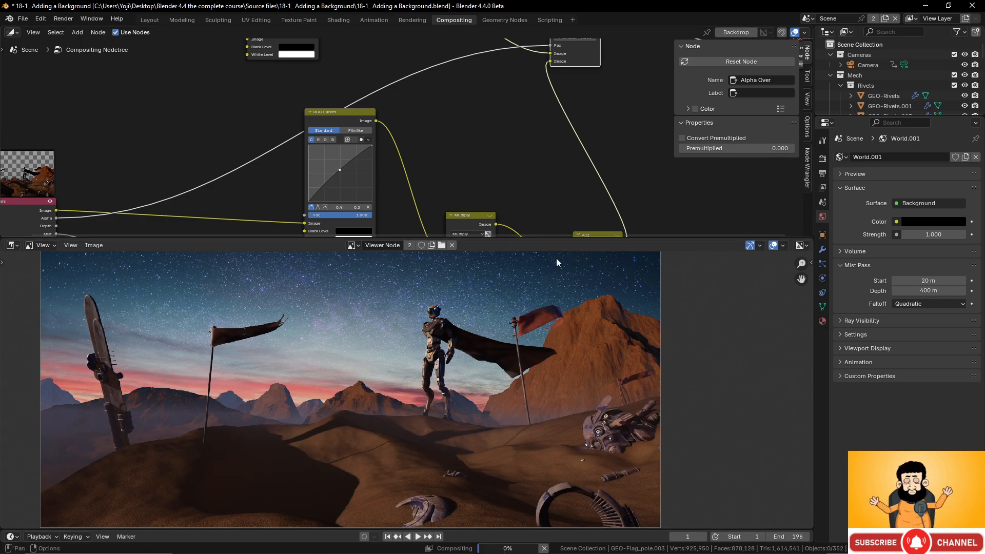
pyautogui.scroll(-3, 411, 341)
pyautogui.scroll(1, 422, 345)
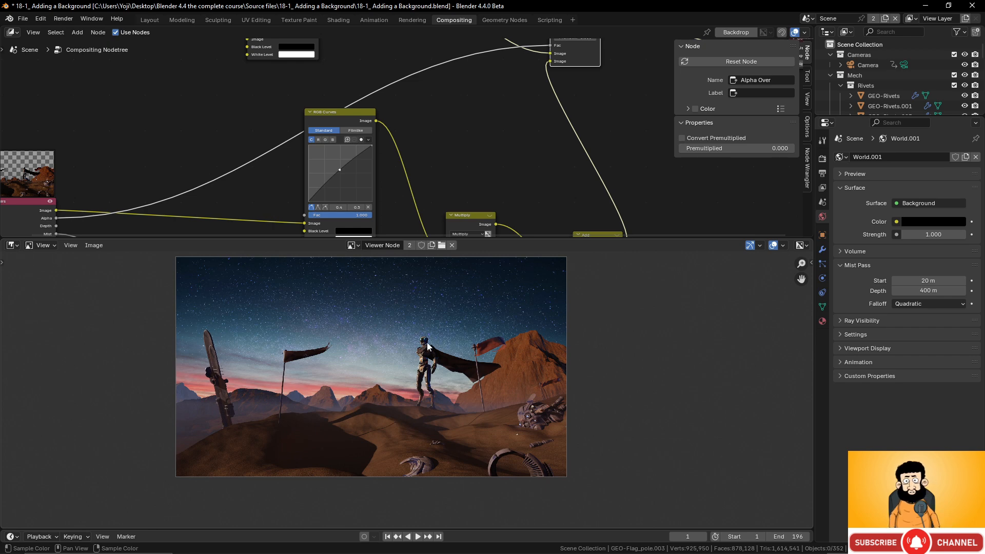
pyautogui.scroll(3, 427, 343)
pyautogui.scroll(-2, 399, 341)
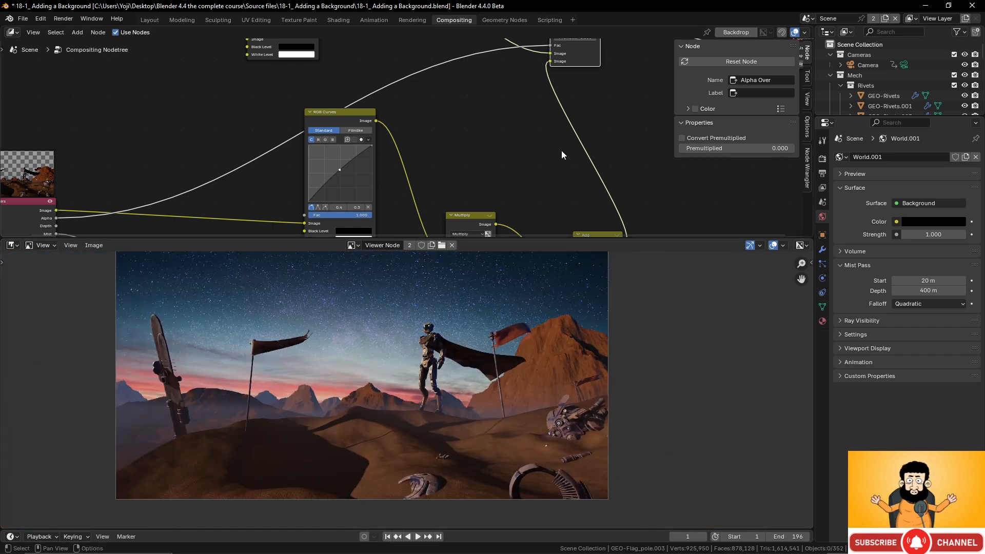
# Move the Alpha Over node and its output nodes farther along to spread out the node tree
pyautogui.scroll(-4, 559, 153)
pyautogui.moveTo(534, 155); pyautogui.dragTo(495, 207, button='middle')
pyautogui.moveTo(541, 69); pyautogui.dragTo(668, 68)
pyautogui.moveTo(487, 96); pyautogui.dragTo(587, 103)
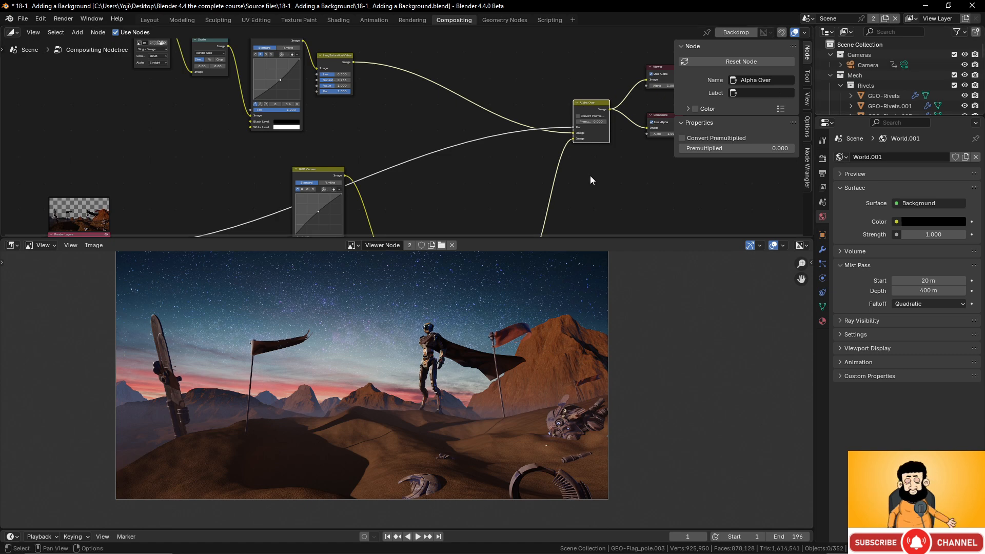
# Examine the composited image up close at the fallen mech head and the standing mech, and return to the full frame
pyautogui.scroll(3, 552, 405)
pyautogui.scroll(4, 558, 401)
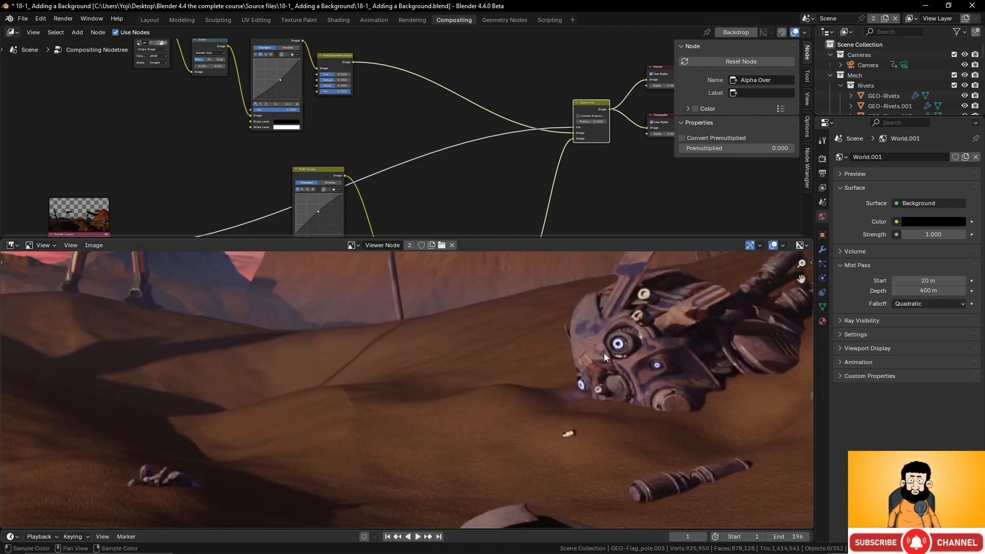
pyautogui.scroll(-4, 420, 329)
pyautogui.moveTo(378, 303); pyautogui.dragTo(487, 397, button='middle')
pyautogui.scroll(5, 404, 285)
pyautogui.moveTo(401, 263); pyautogui.dragTo(392, 290, button='middle')
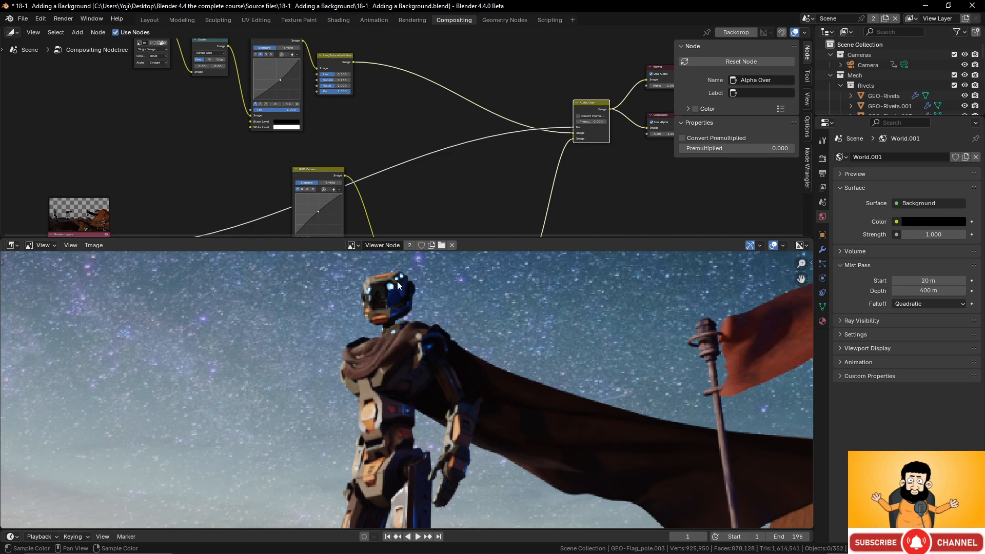
pyautogui.press('Home')
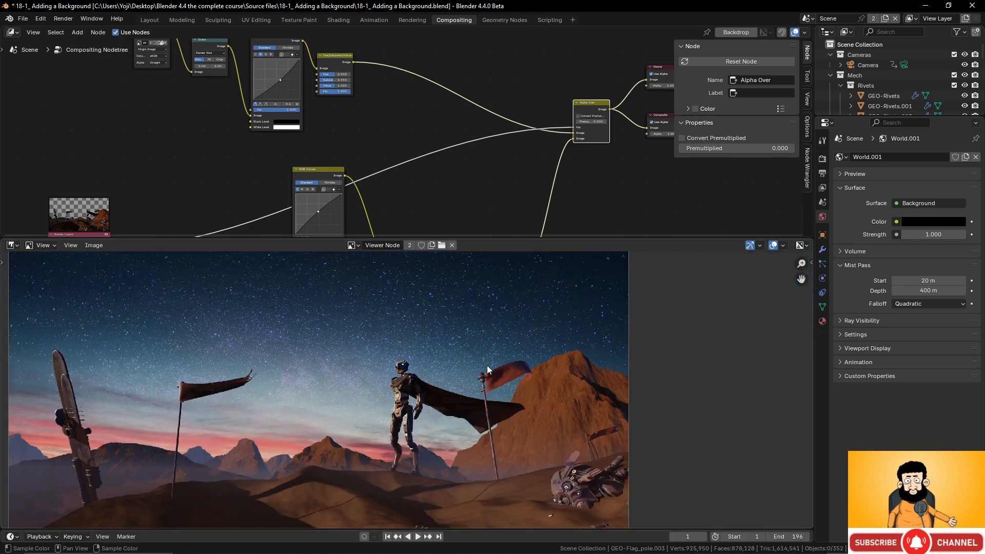
pyautogui.moveTo(488, 365); pyautogui.dragTo(481, 310, button='middle')
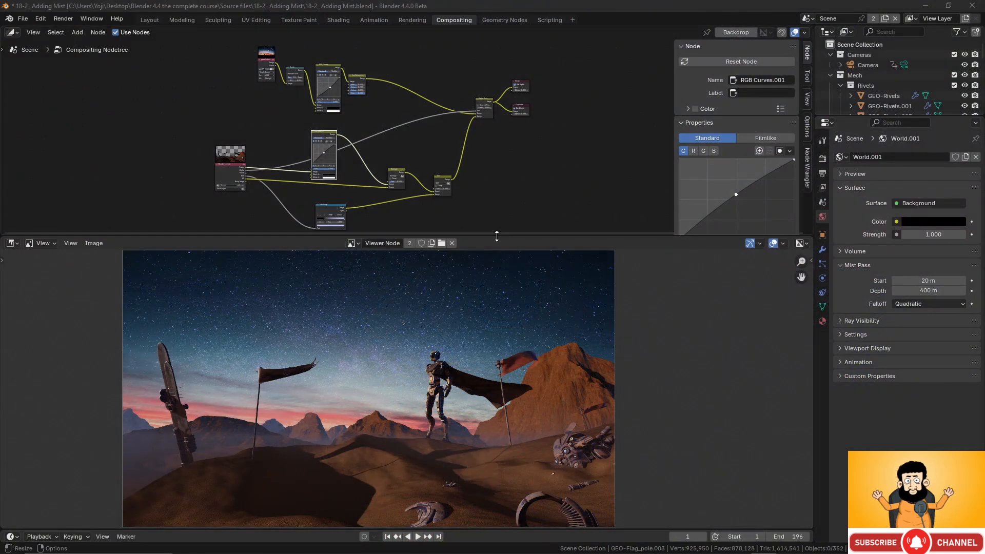
# Enlarge the node editor area and shift the lower RGB Curves node to line up better with the sky's RGB Curves node
pyautogui.moveTo(497, 236); pyautogui.dragTo(497, 424)
pyautogui.press('Home')
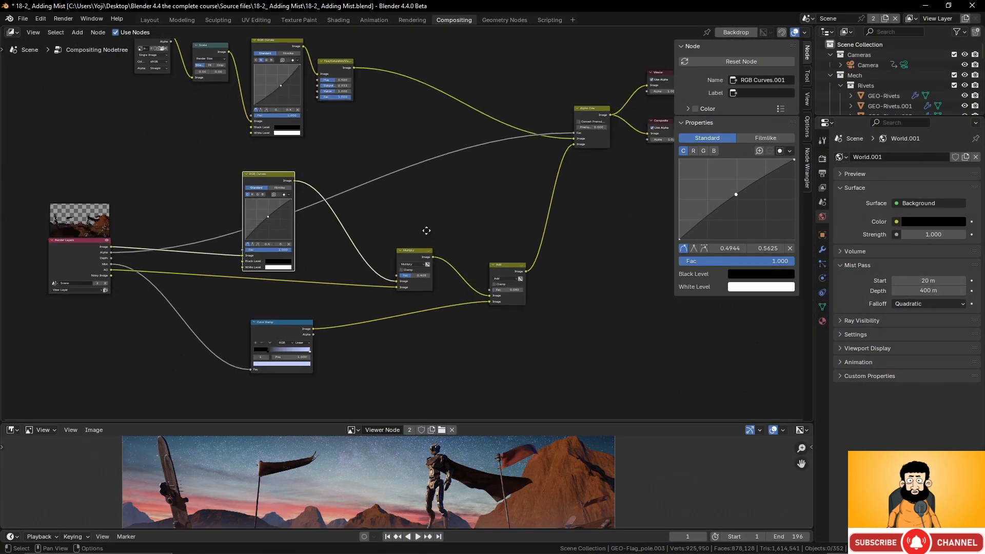
pyautogui.scroll(1, 374, 219)
pyautogui.moveTo(273, 211); pyautogui.dragTo(291, 211)
pyautogui.press('Home')
# Add a Frame node in the empty space above the sky image nodes
pyautogui.moveTo(185, 121); pyautogui.dragTo(408, 238)
pyautogui.click(396, 218)
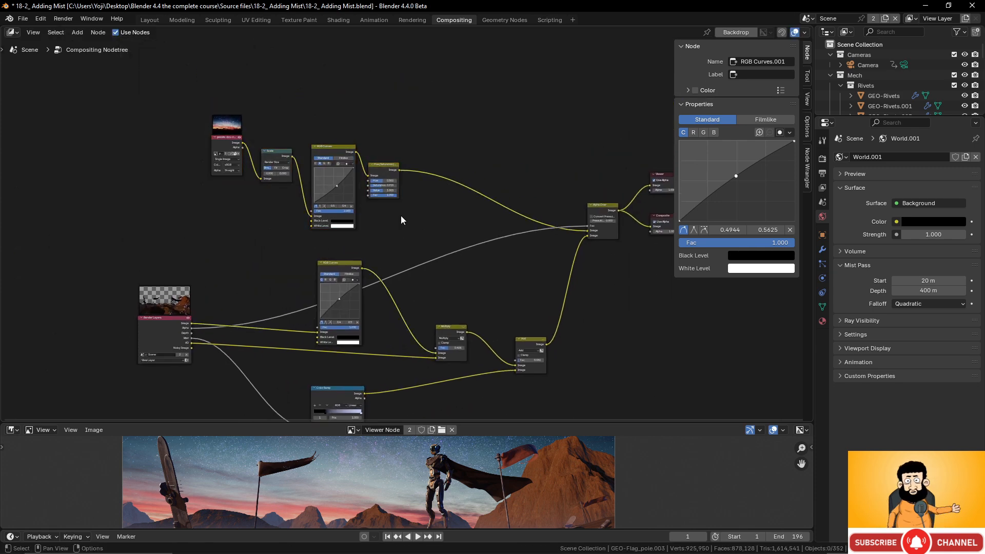
pyautogui.hotkey('shift', 'a')
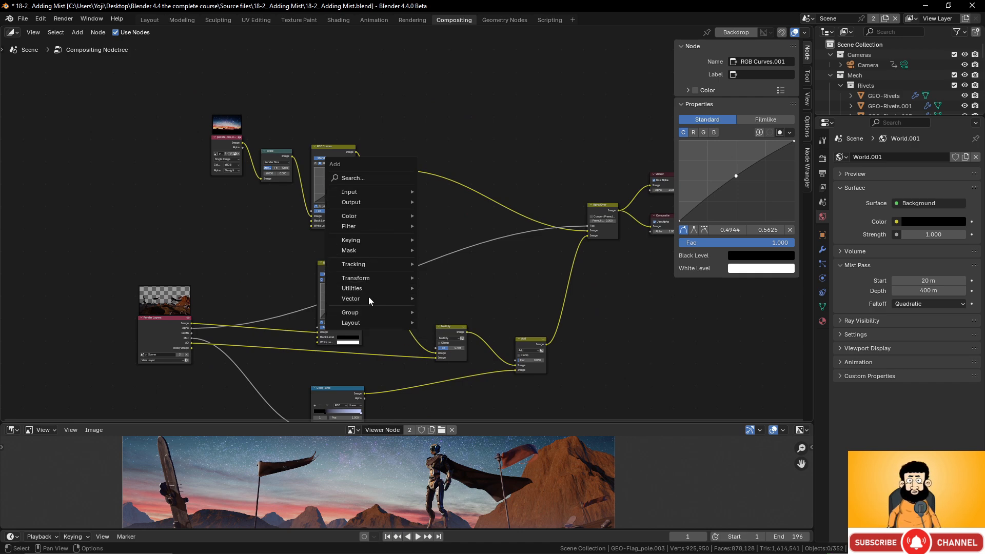
pyautogui.moveTo(362, 323)
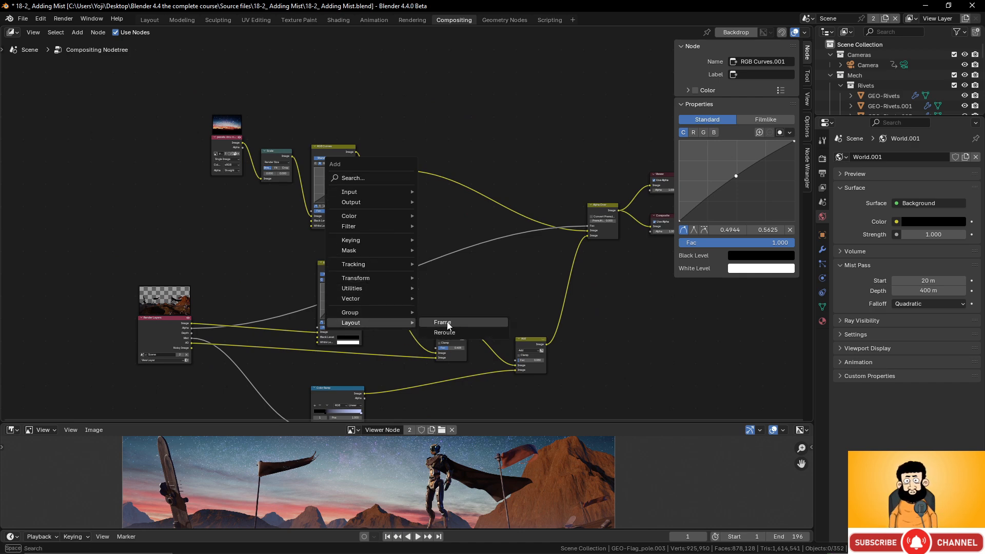
pyautogui.click(441, 324)
pyautogui.click(327, 122)
pyautogui.moveTo(326, 122); pyautogui.dragTo(335, 157, button='middle')
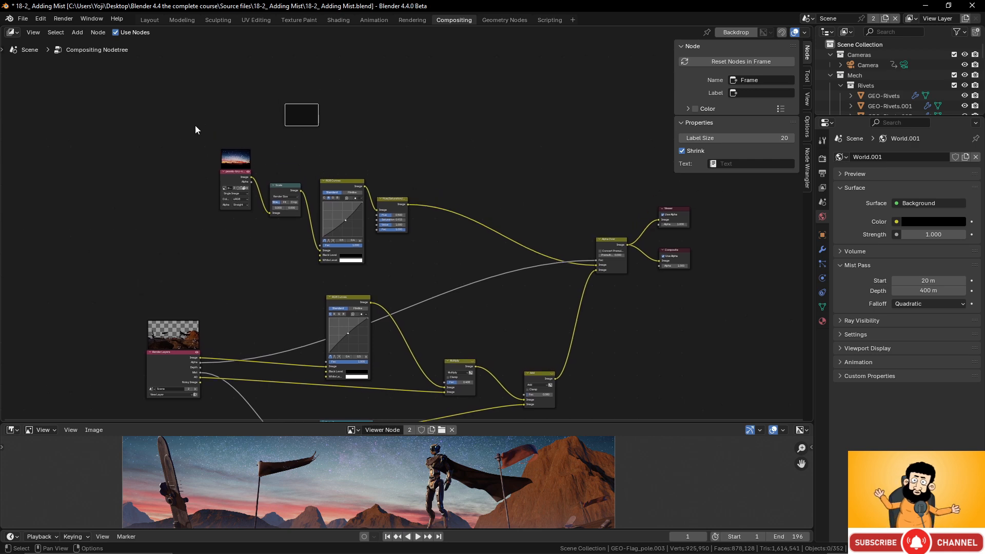
# Put the sky image, Scale, RGB Curves and hue/saturation nodes together into the new frame
pyautogui.moveTo(165, 137); pyautogui.dragTo(417, 260)
pyautogui.scroll(3, 414, 263)
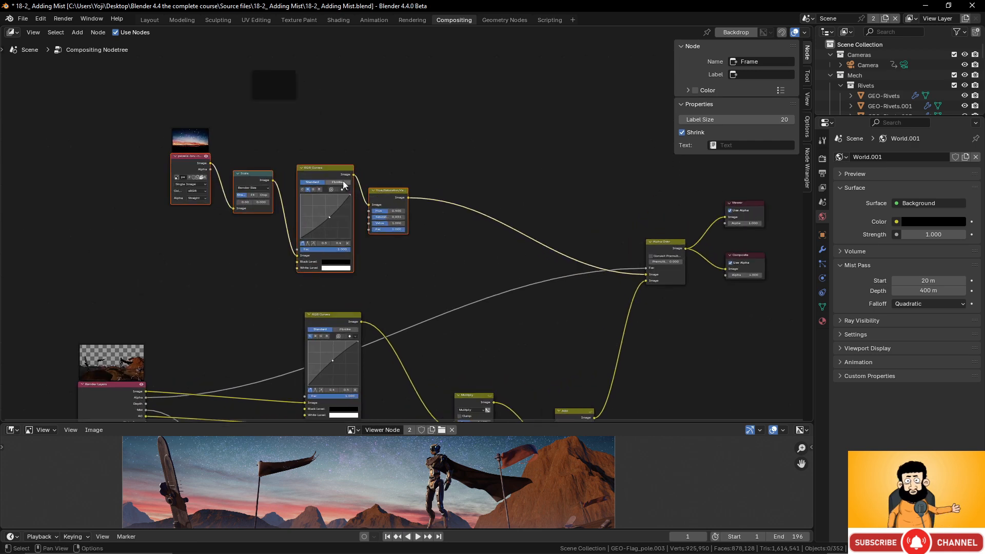
pyautogui.moveTo(336, 177); pyautogui.dragTo(278, 97)
pyautogui.scroll(-4, 336, 182)
pyautogui.moveTo(305, 126); pyautogui.dragTo(334, 160, button='middle')
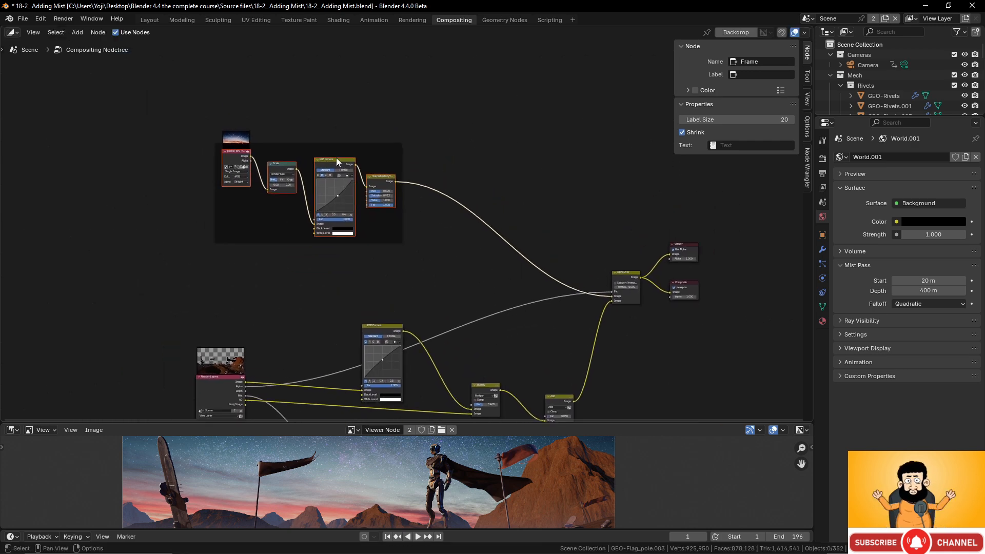
# Label the frame around the sky nodes "background"
pyautogui.click(329, 149)
pyautogui.click(741, 94)
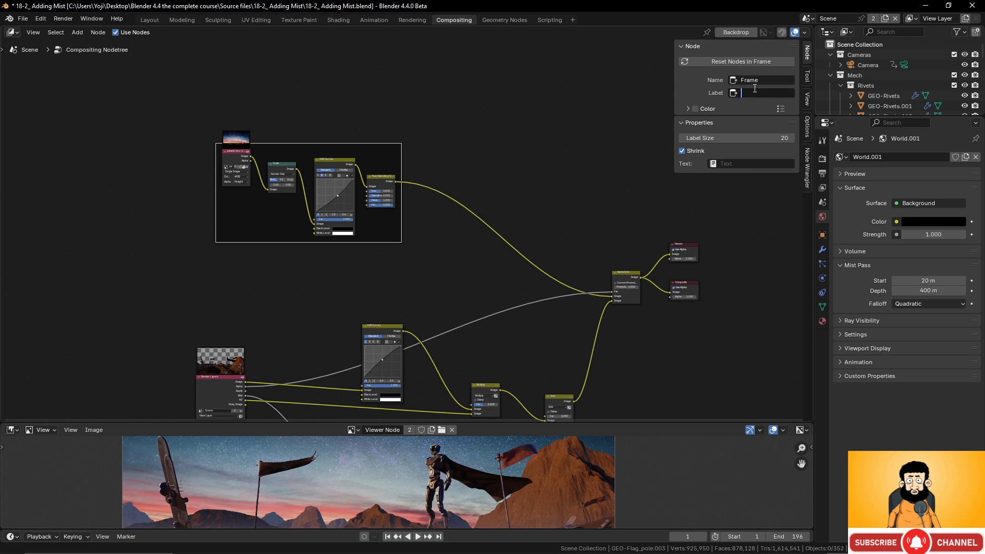
pyautogui.write('ba')
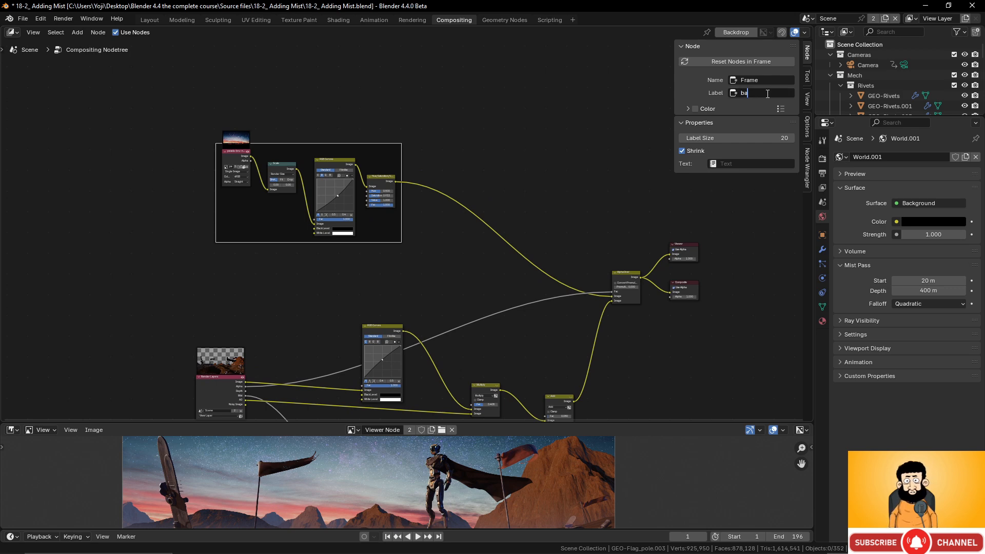
pyautogui.write('ckground')
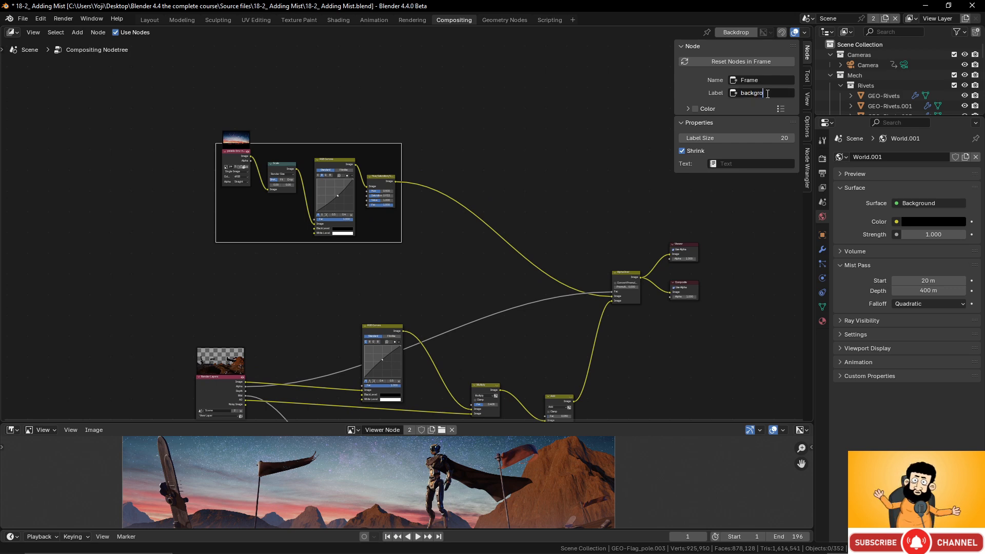
pyautogui.press('BackSpace')
pyautogui.press('BackSpace')
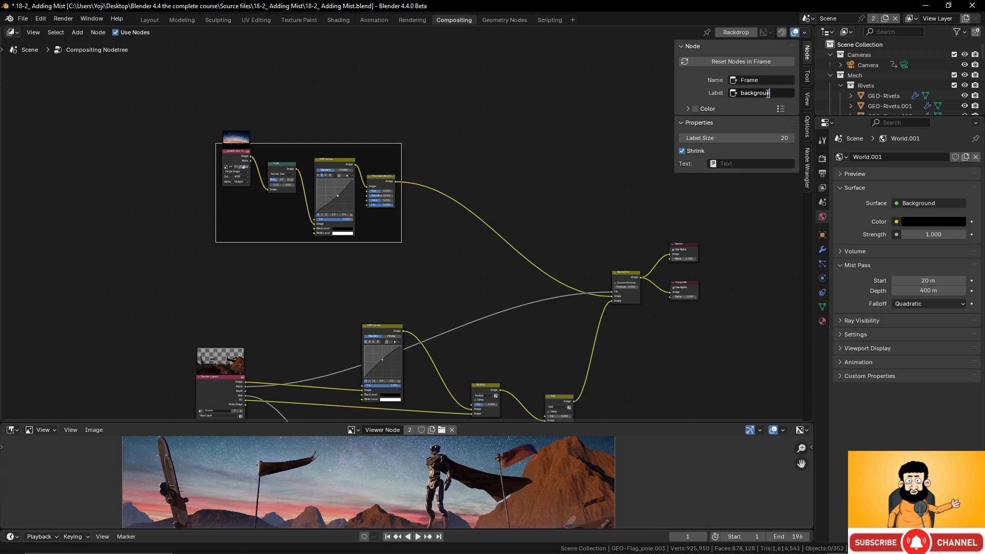
pyautogui.write('nd')
pyautogui.press('Return')
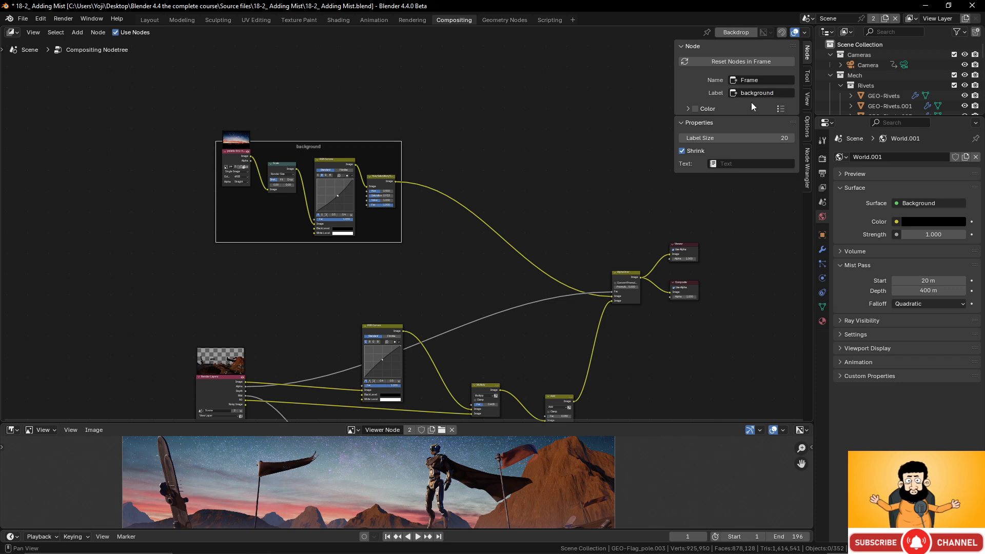
# Enable a custom color for the background frame and make it dark blue
pyautogui.click(696, 109)
pyautogui.click(690, 108)
pyautogui.click(727, 122)
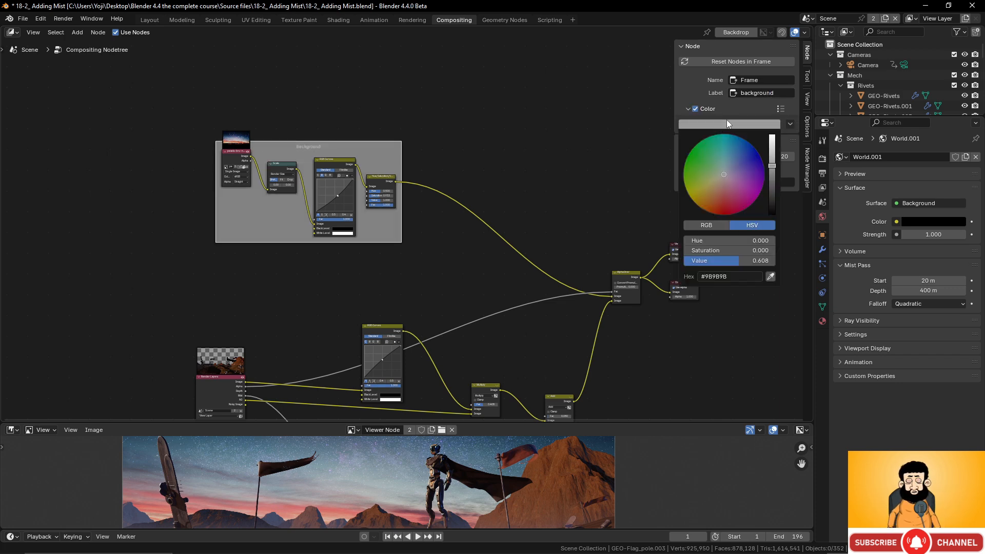
pyautogui.moveTo(722, 170)
pyautogui.mouseDown()
pyautogui.moveTo(744, 151)
pyautogui.moveTo(772, 170)
pyautogui.moveTo(772, 183)
pyautogui.mouseUp()
# Regroup the Color Ramp, Add and Multiply nodes close together below the render's RGB Curves node
pyautogui.scroll(-5, 448, 291)
pyautogui.moveTo(447, 292); pyautogui.dragTo(458, 165, button='middle')
pyautogui.scroll(5, 422, 226)
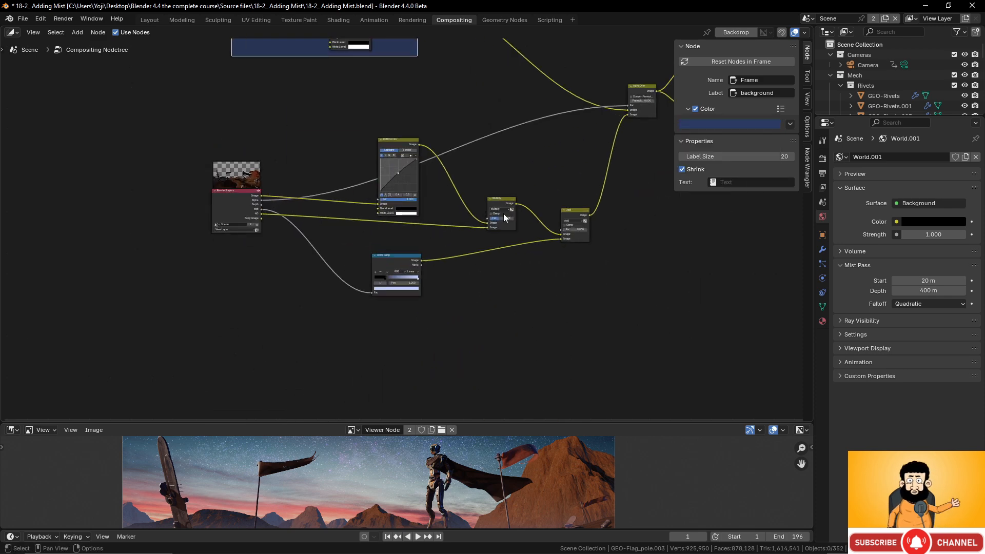
pyautogui.moveTo(398, 265); pyautogui.dragTo(399, 302)
pyautogui.moveTo(571, 210); pyautogui.dragTo(524, 307)
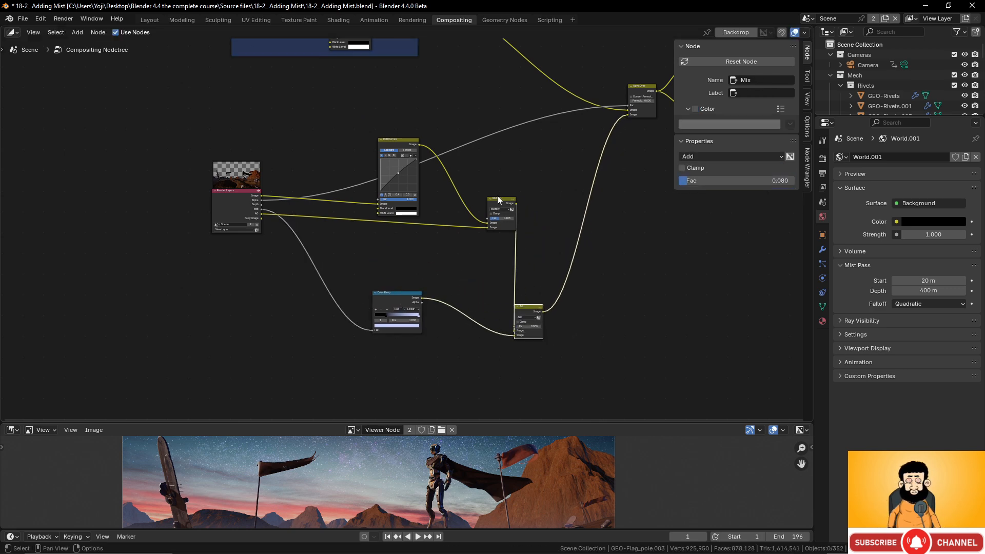
pyautogui.moveTo(499, 199); pyautogui.dragTo(448, 242)
pyautogui.scroll(-1, 448, 257)
pyautogui.scroll(-1, 400, 241)
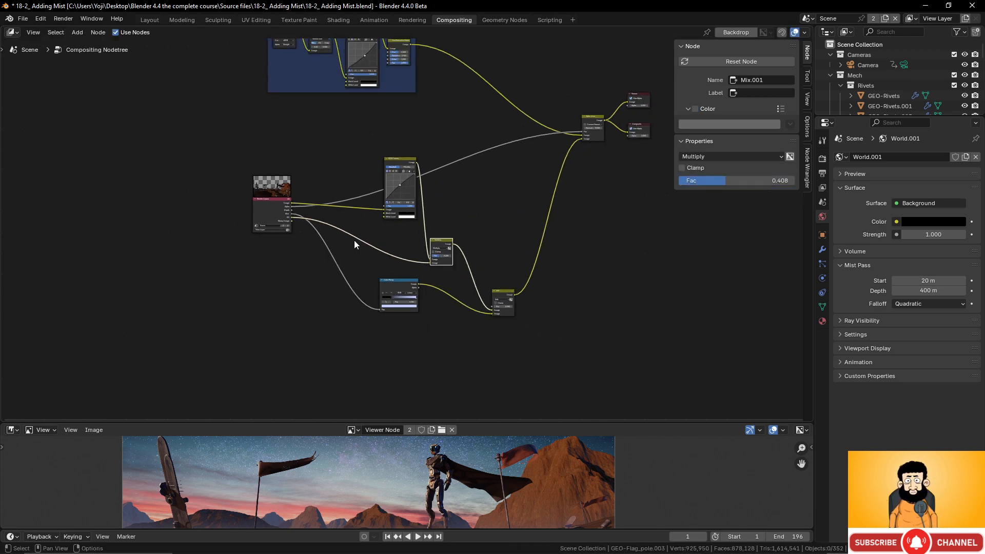
# Select the Multiply, Color Ramp and Add nodes and join them in a new frame
pyautogui.moveTo(358, 226); pyautogui.dragTo(524, 350)
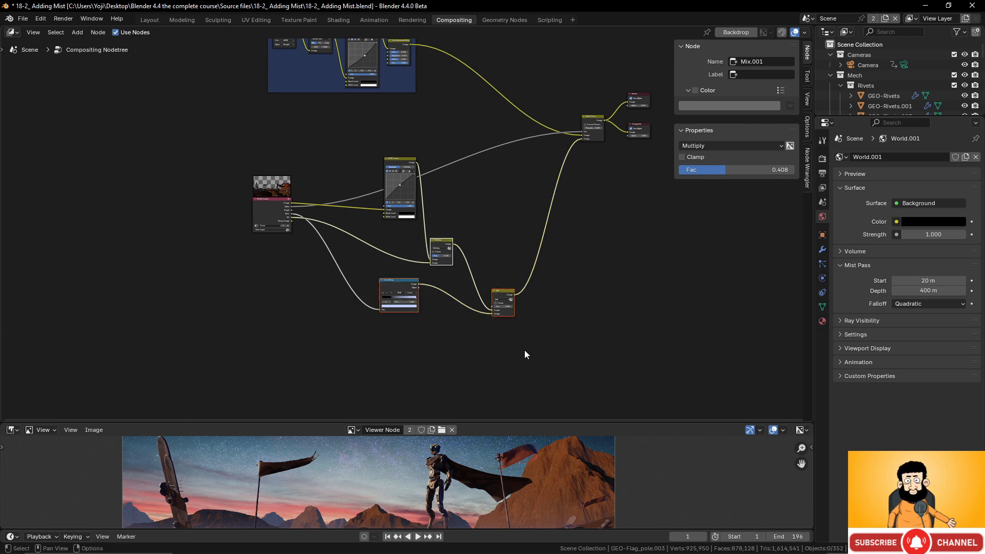
pyautogui.click(808, 163)
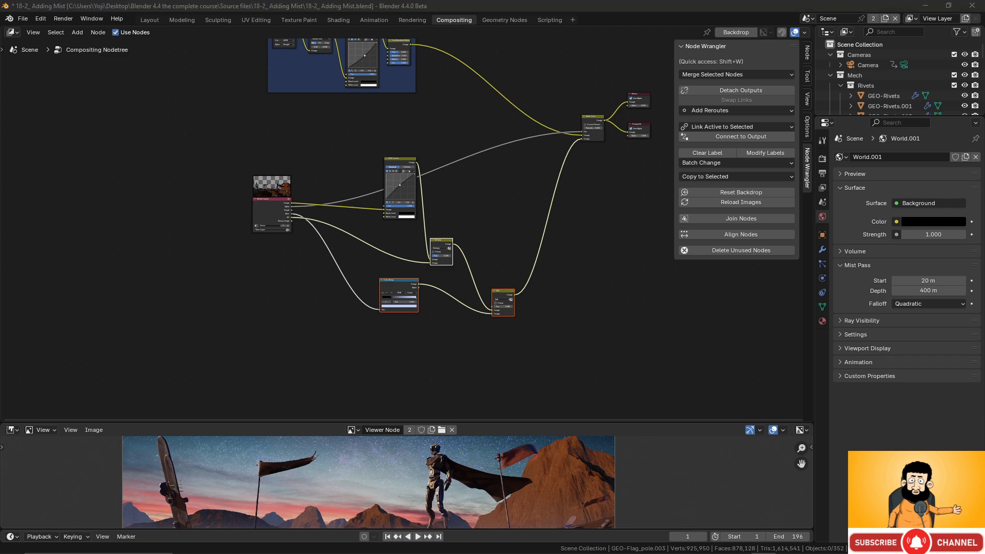
pyautogui.click(98, 32)
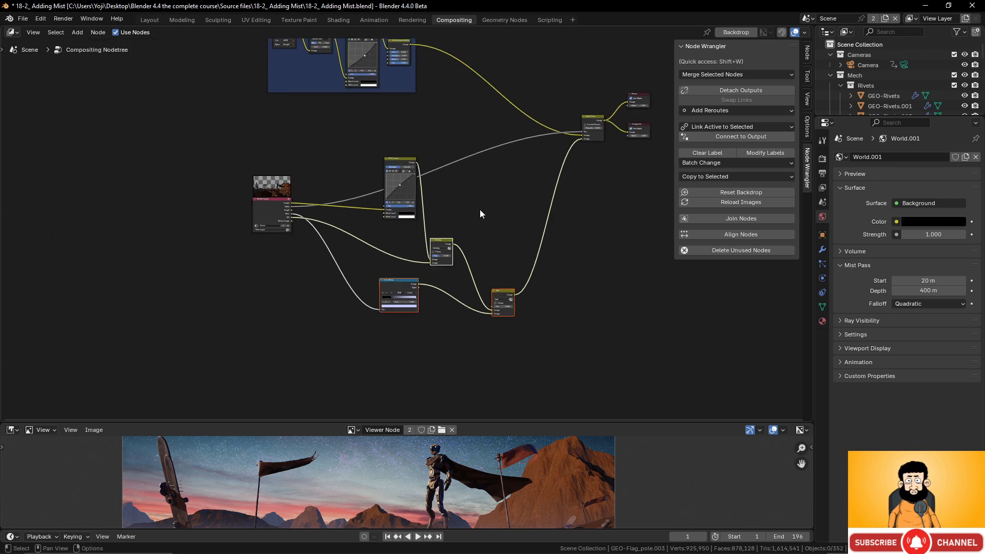
pyautogui.press('shift')
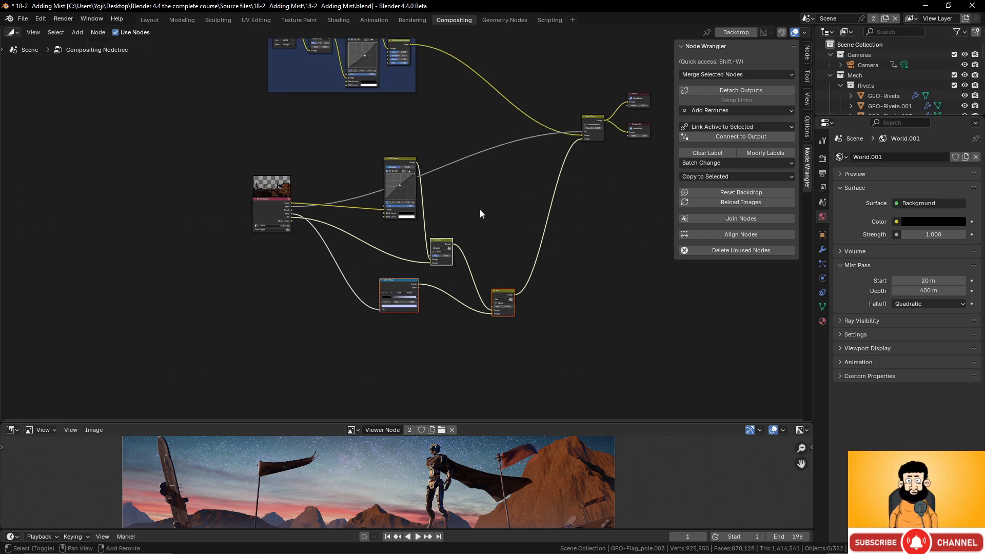
pyautogui.hotkey('shift', 'p')
# Label the frame around the Multiply, Color Ramp and Add nodes "AO and MIST"
pyautogui.scroll(4, 480, 226)
pyautogui.click(511, 250)
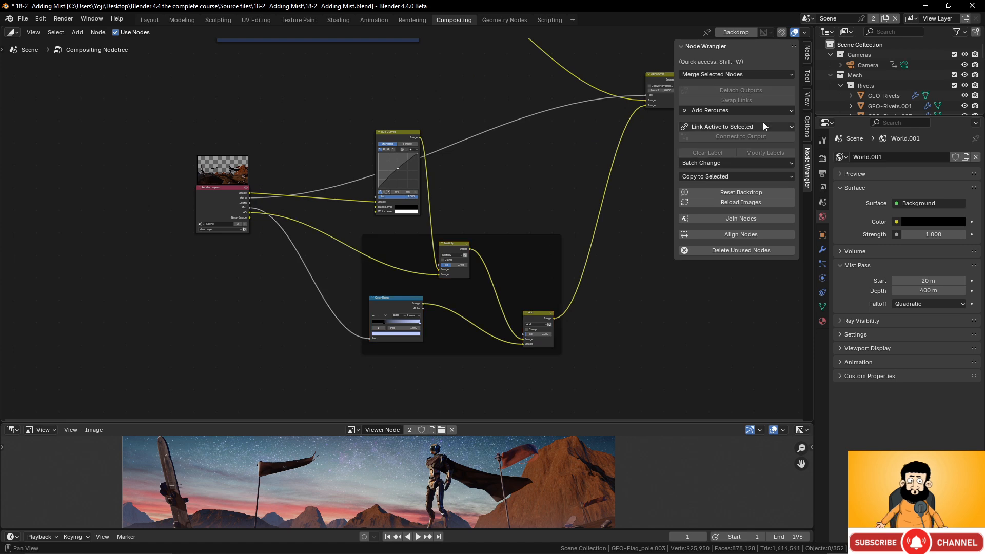
pyautogui.click(807, 53)
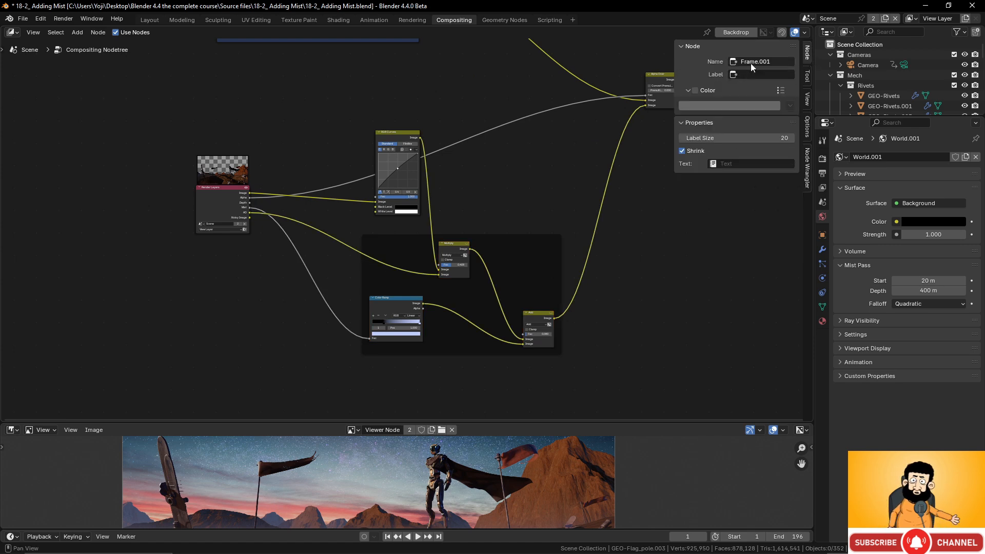
pyautogui.click(764, 75)
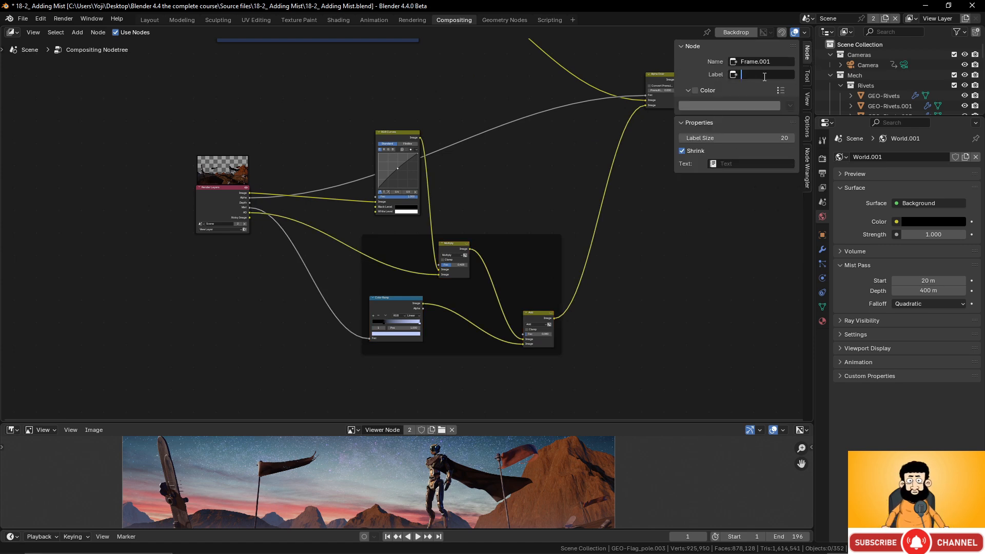
pyautogui.write('AO a')
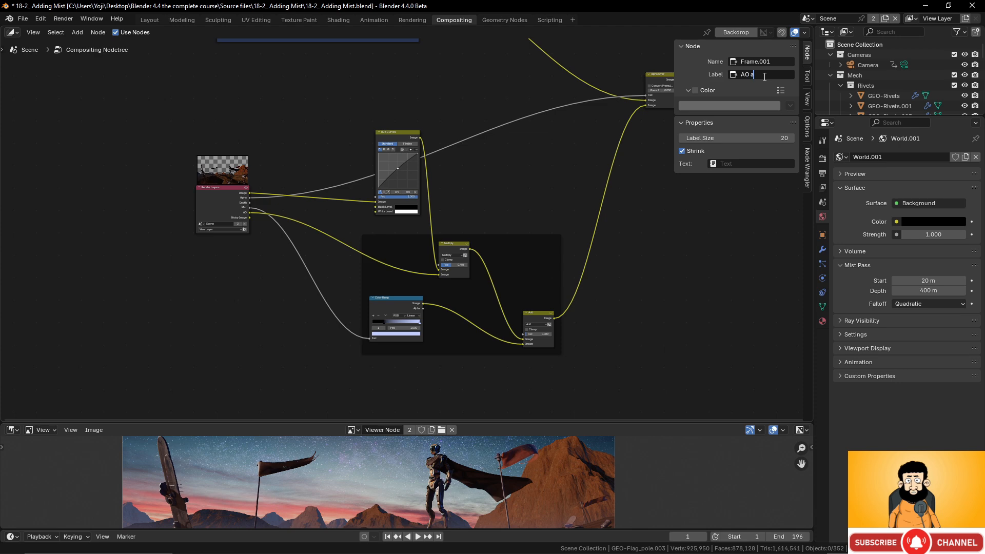
pyautogui.write('nd MiST')
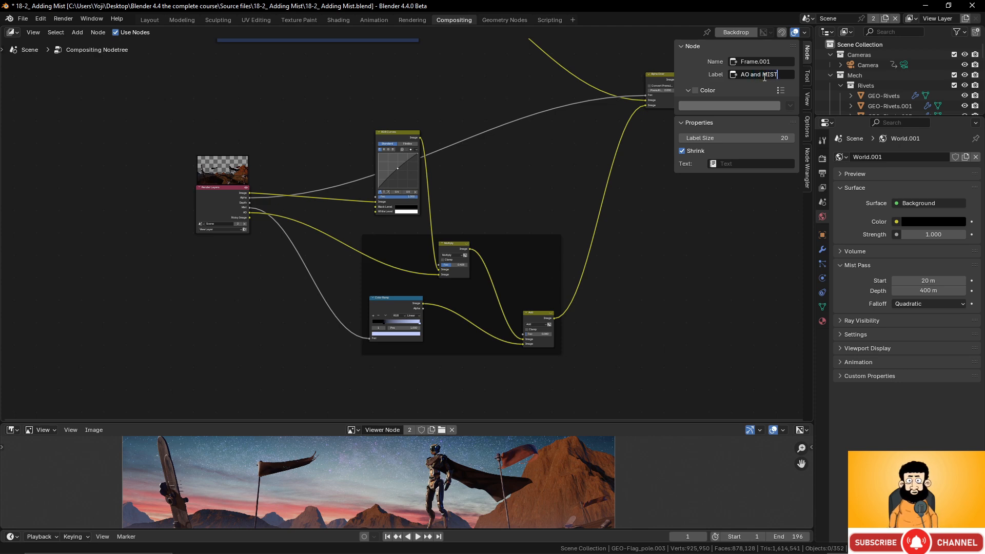
pyautogui.press('Return')
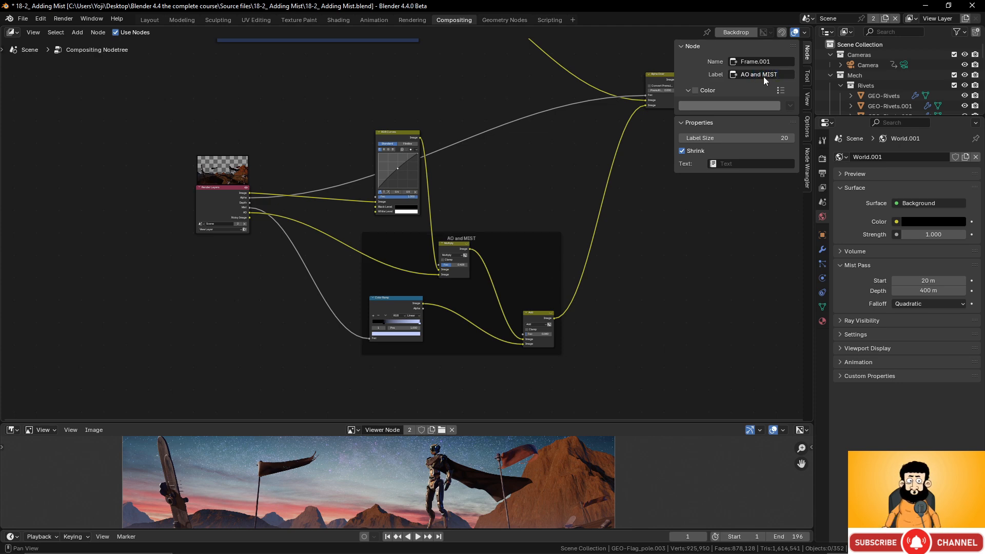
# Enable a custom color for the AO and MIST frame and make it a tan brown
pyautogui.click(696, 90)
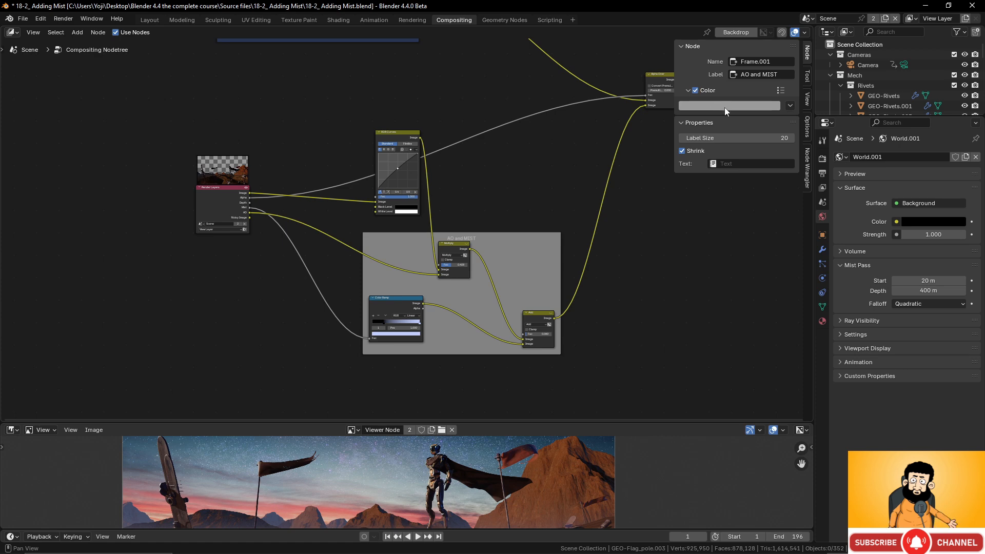
pyautogui.click(725, 107)
pyautogui.moveTo(726, 154); pyautogui.dragTo(716, 169)
# Move the Alpha Over node nearer the frames and the Composite and Viewer nodes farther away to leave room between them
pyautogui.scroll(-2, 407, 226)
pyautogui.scroll(-2, 406, 227)
pyautogui.moveTo(478, 209); pyautogui.dragTo(389, 244, button='middle')
pyautogui.scroll(4, 408, 232)
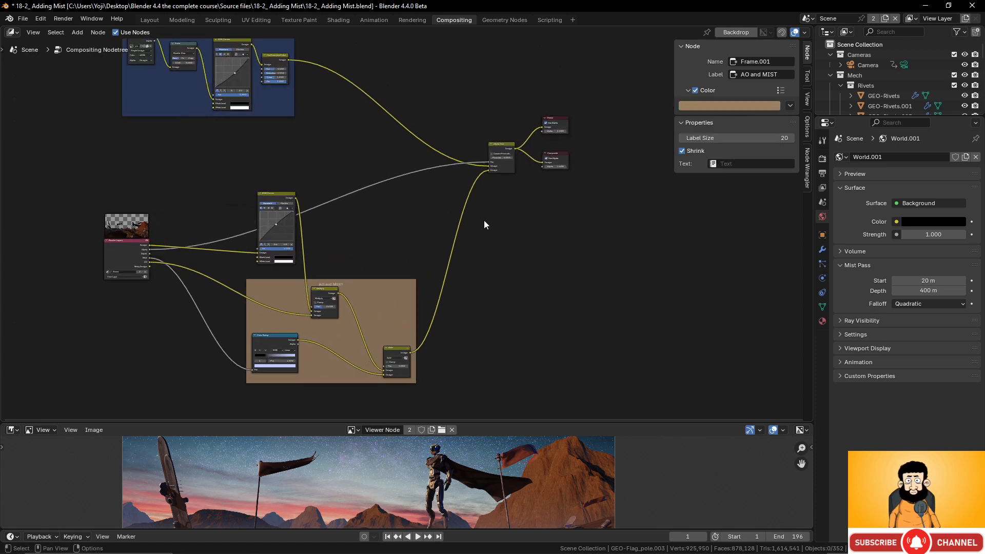
pyautogui.moveTo(496, 209); pyautogui.dragTo(437, 248, button='middle')
pyautogui.click(443, 191)
pyautogui.moveTo(442, 191); pyautogui.dragTo(406, 237)
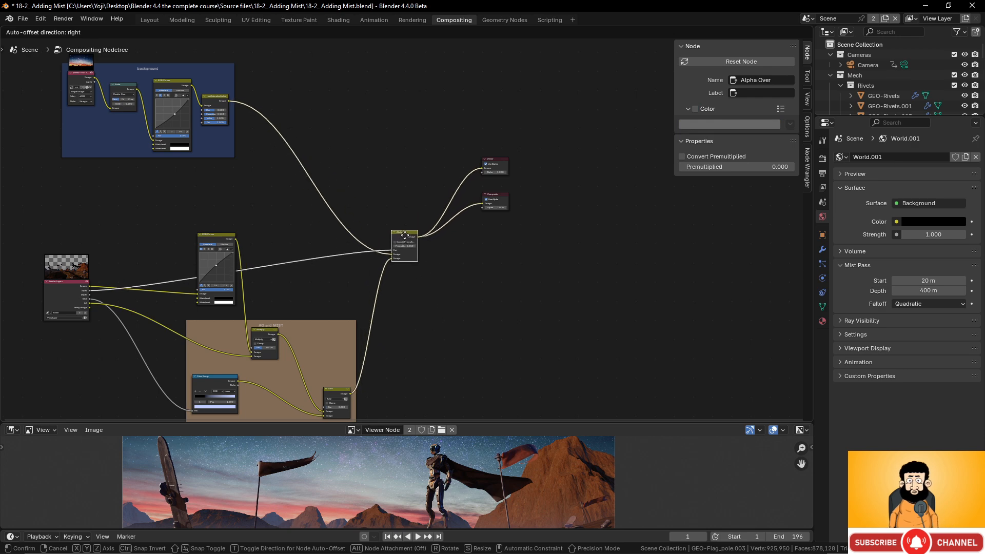
pyautogui.scroll(2, 406, 237)
pyautogui.moveTo(520, 185); pyautogui.dragTo(612, 219)
pyautogui.moveTo(518, 145); pyautogui.dragTo(610, 168)
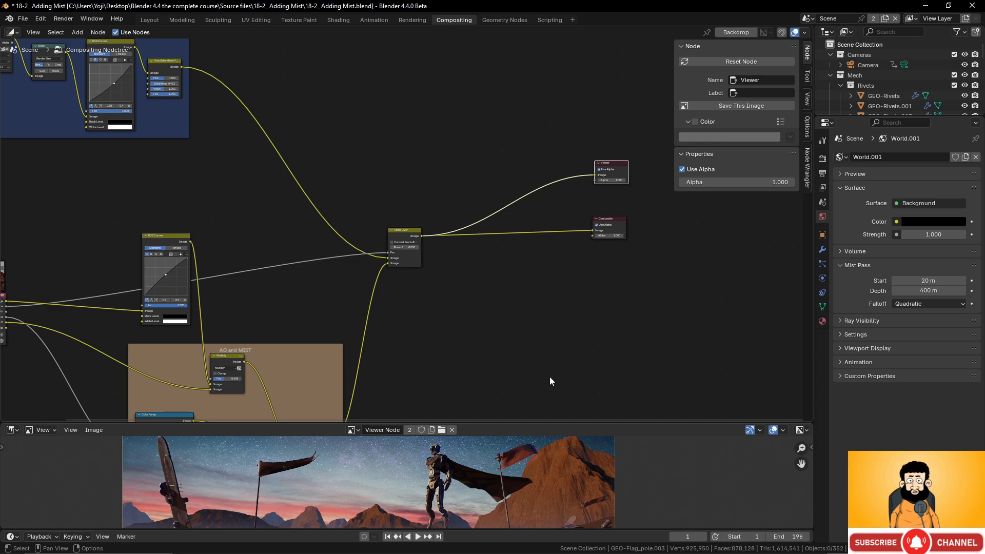
# Add a Glare filter node on the link between the Alpha Over and Composite nodes
pyautogui.moveTo(485, 269); pyautogui.dragTo(490, 247, button='middle')
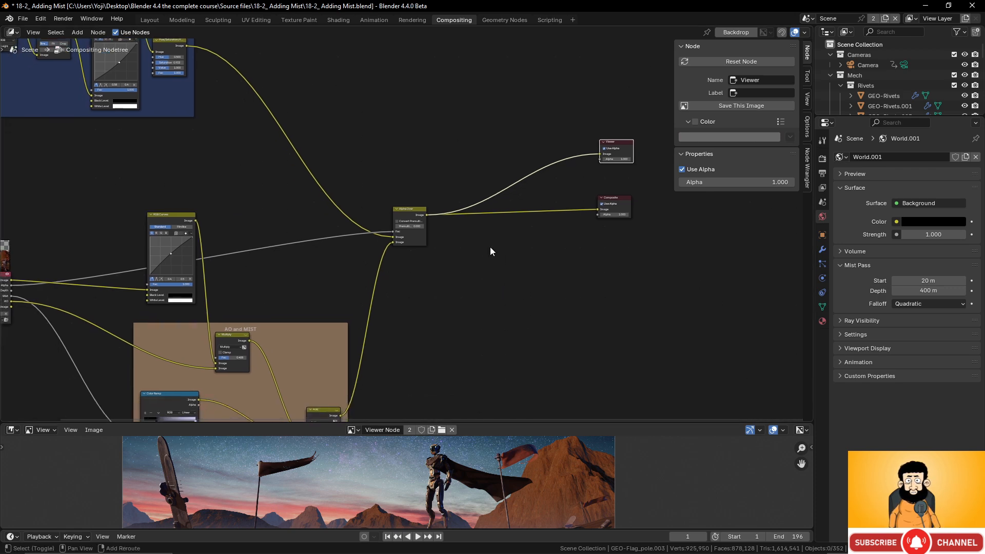
pyautogui.hotkey('shift', 'a')
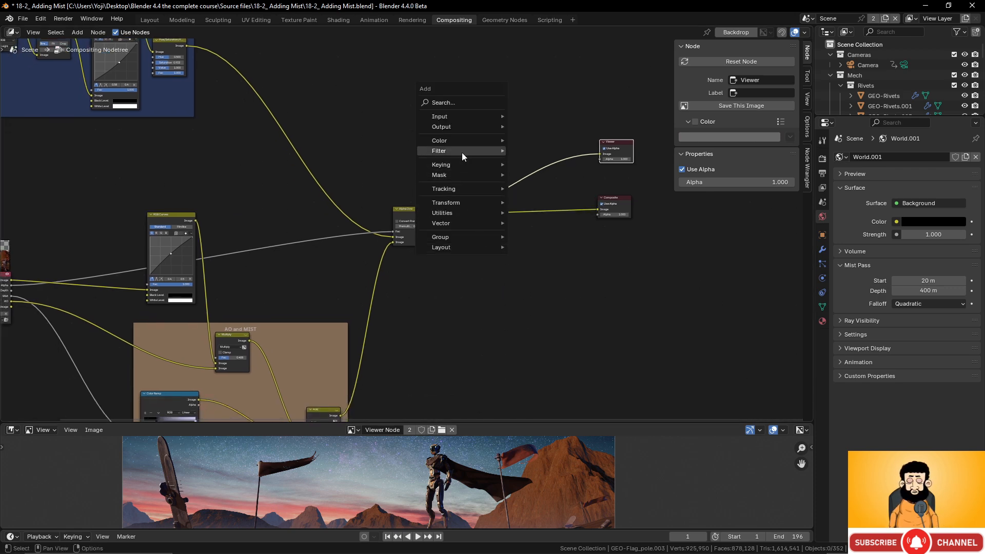
pyautogui.moveTo(462, 153)
pyautogui.click(519, 230)
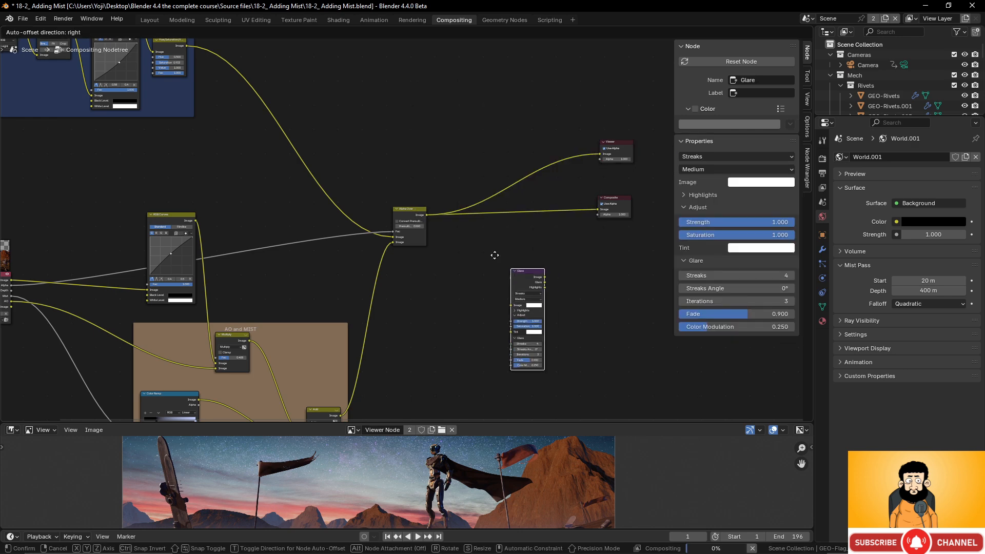
pyautogui.click(484, 190)
pyautogui.moveTo(505, 265); pyautogui.dragTo(441, 252, button='middle')
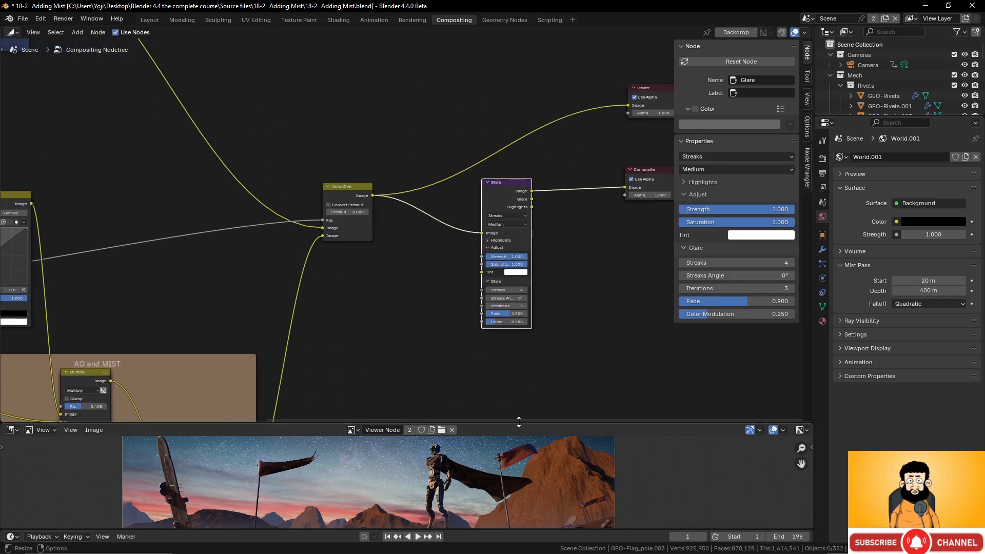
# Enlarge the image viewer area and examine the fallen mech head with its glowing eyes up close
pyautogui.moveTo(519, 422); pyautogui.dragTo(519, 273)
pyautogui.moveTo(590, 443); pyautogui.dragTo(490, 376, button='middle')
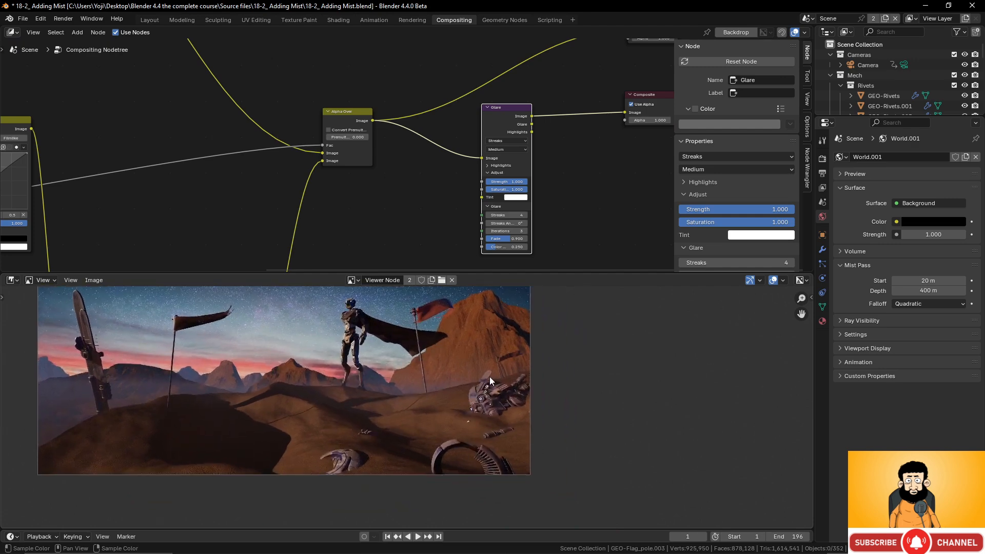
pyautogui.scroll(5, 490, 377)
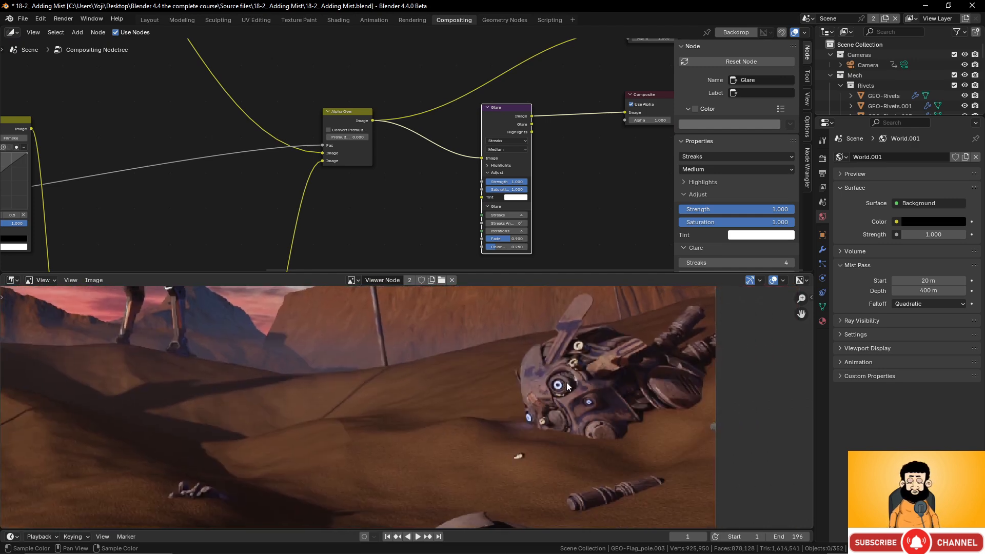
# Preview the Glare node's Image output in the Viewer and inspect the streaks around the standing mech's head
pyautogui.scroll(3, 576, 380)
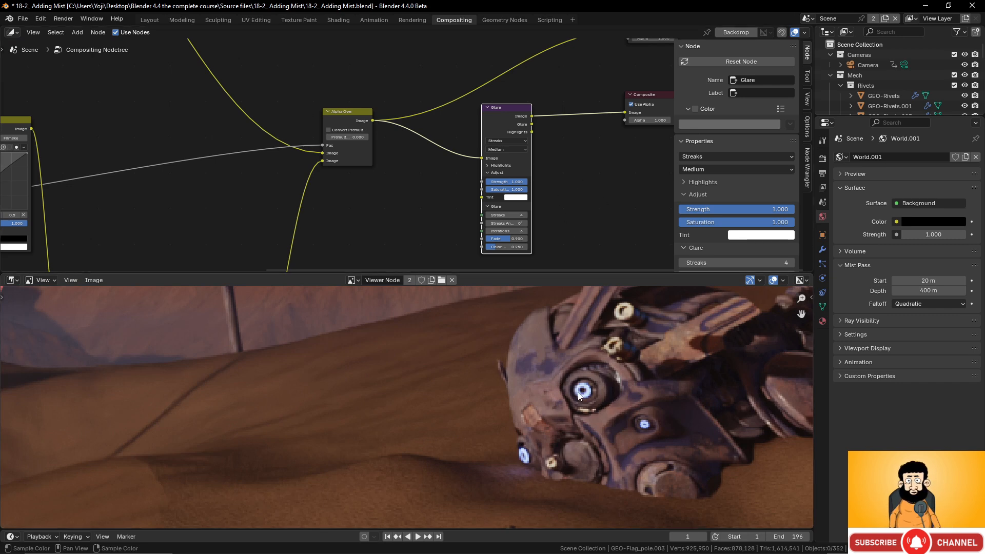
pyautogui.scroll(-4, 434, 360)
pyautogui.scroll(6, 389, 377)
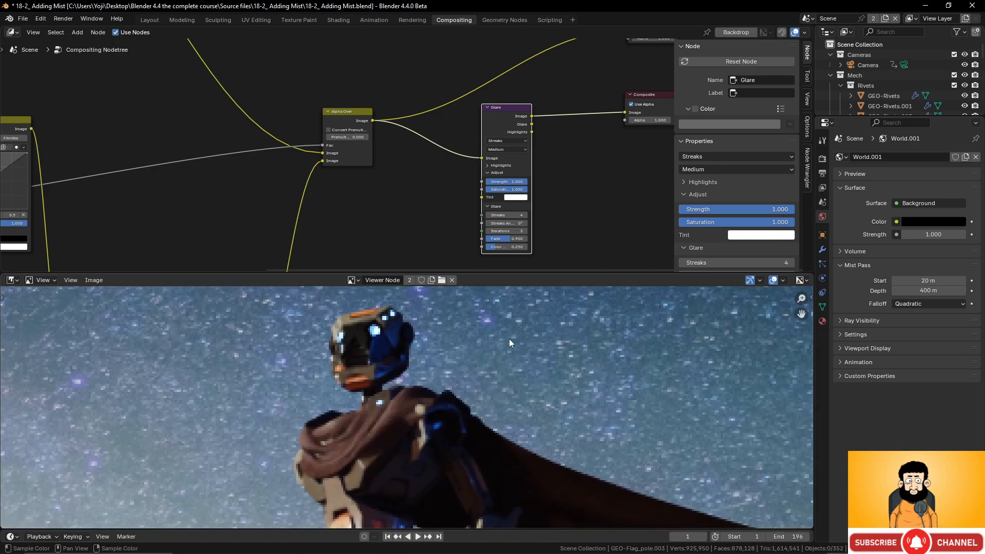
pyautogui.scroll(1, 442, 192)
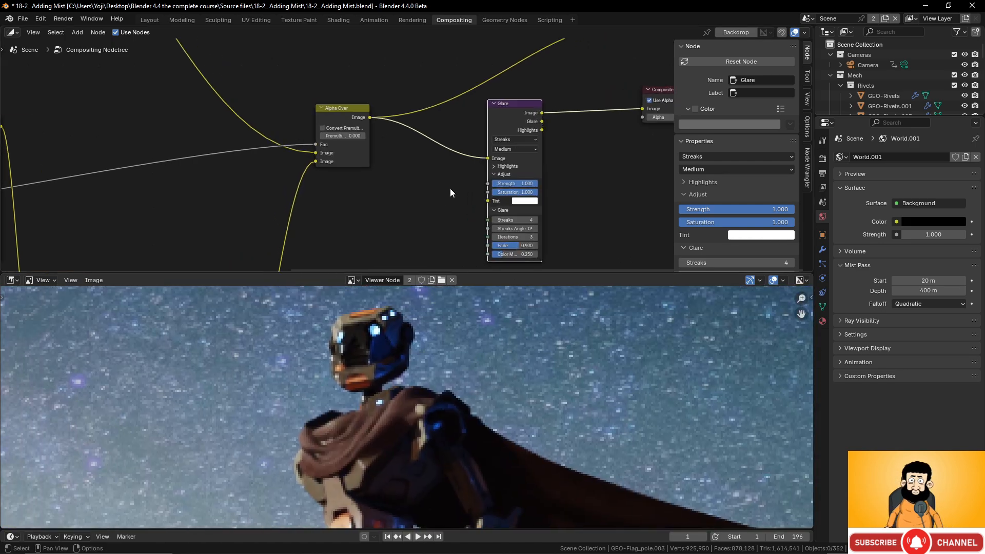
pyautogui.keyDown('ctrl'); pyautogui.keyDown('shift'); pyautogui.click(507, 109); pyautogui.keyUp('shift'); pyautogui.keyUp('ctrl')
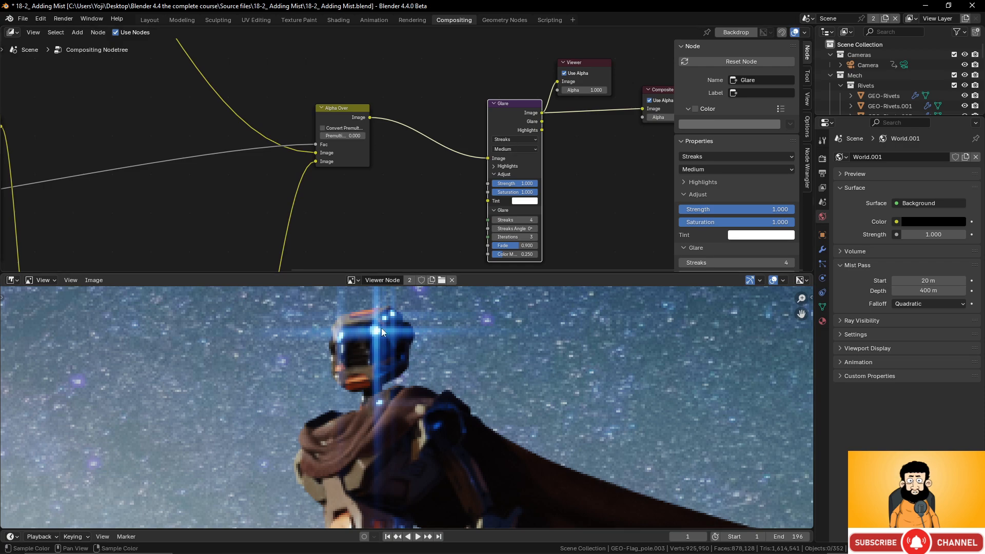
pyautogui.scroll(-10, 431, 380)
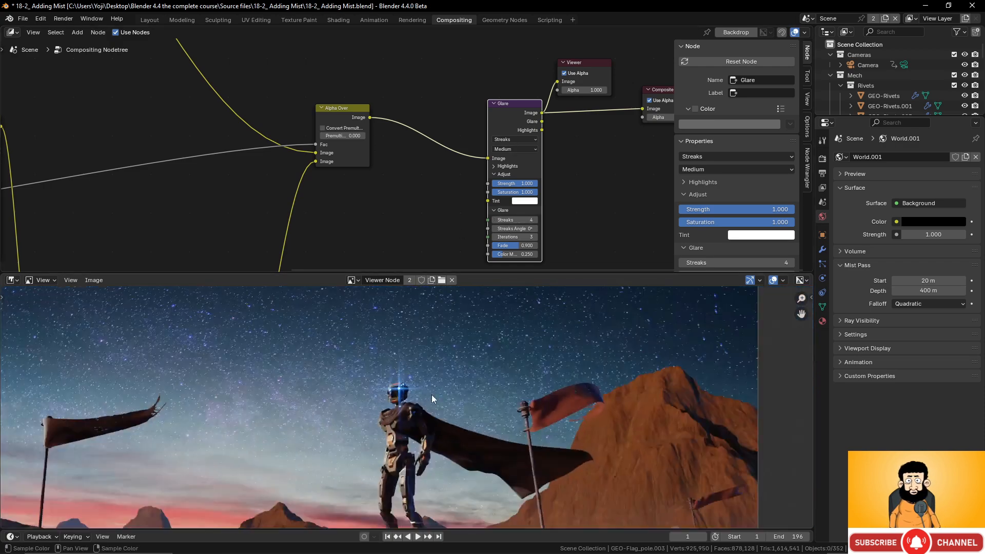
pyautogui.scroll(6, 432, 395)
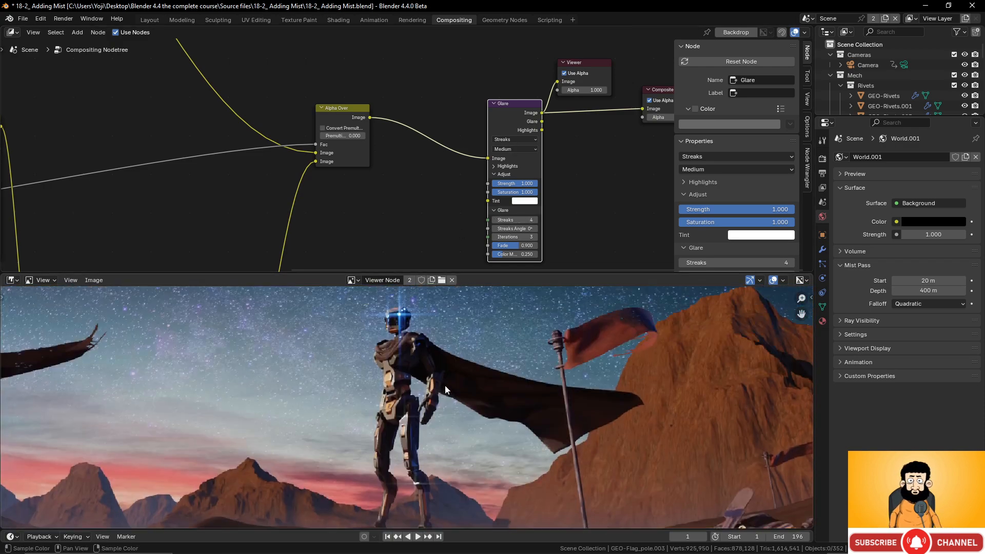
pyautogui.scroll(-3, 444, 392)
pyautogui.scroll(2, 446, 389)
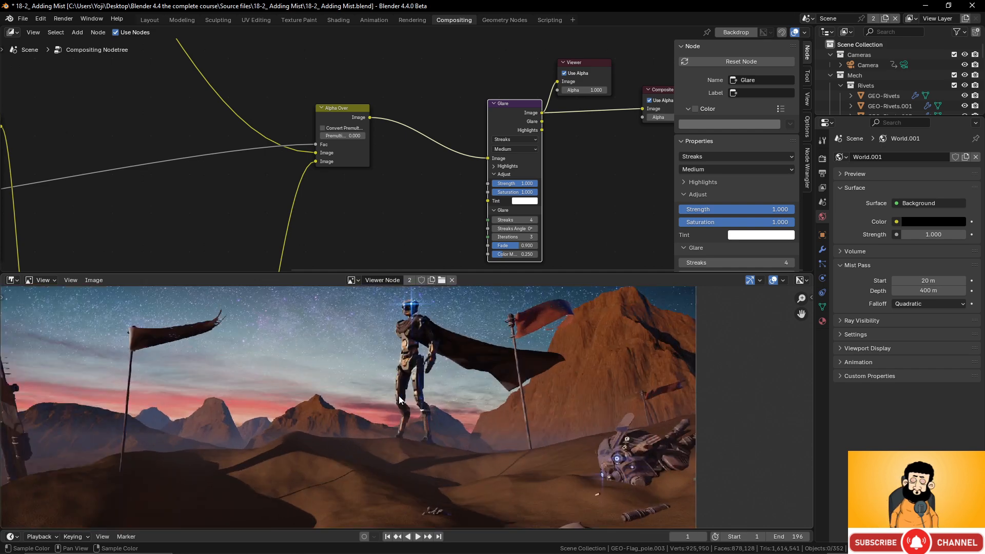
pyautogui.scroll(-3, 393, 398)
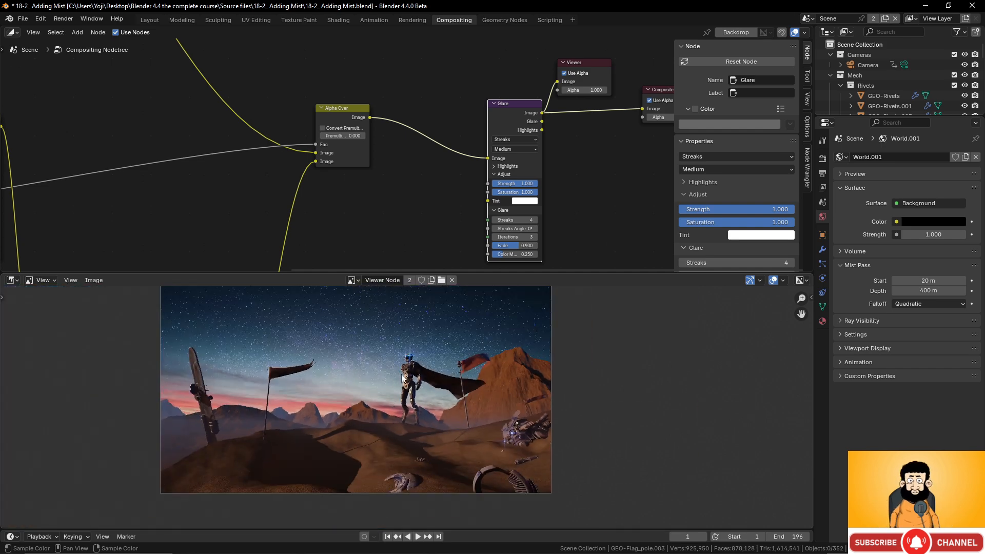
pyautogui.scroll(3, 392, 393)
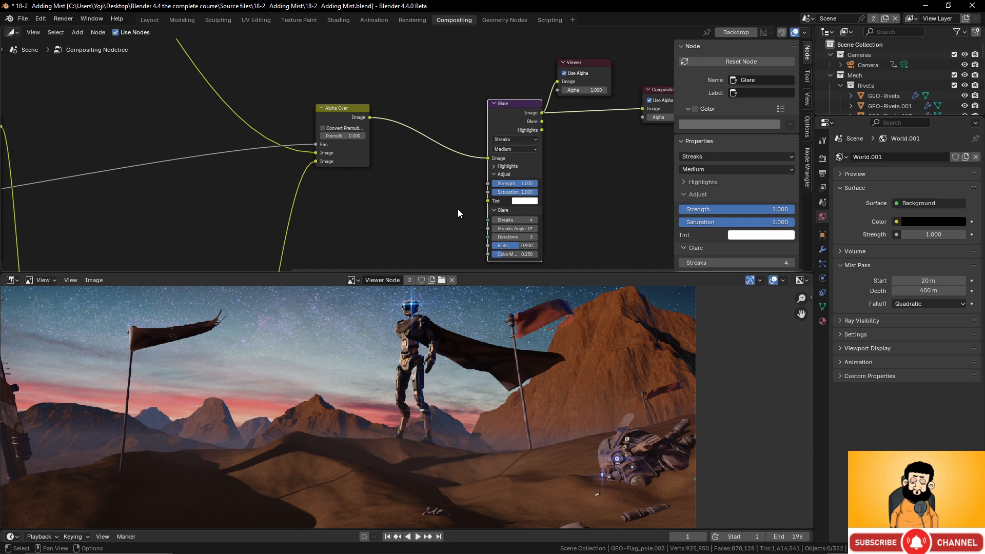
# Expand the Glare node's Highlights settings, try a Threshold of 0.2 and set it back to 1
pyautogui.click(493, 167)
pyautogui.scroll(2, 573, 186)
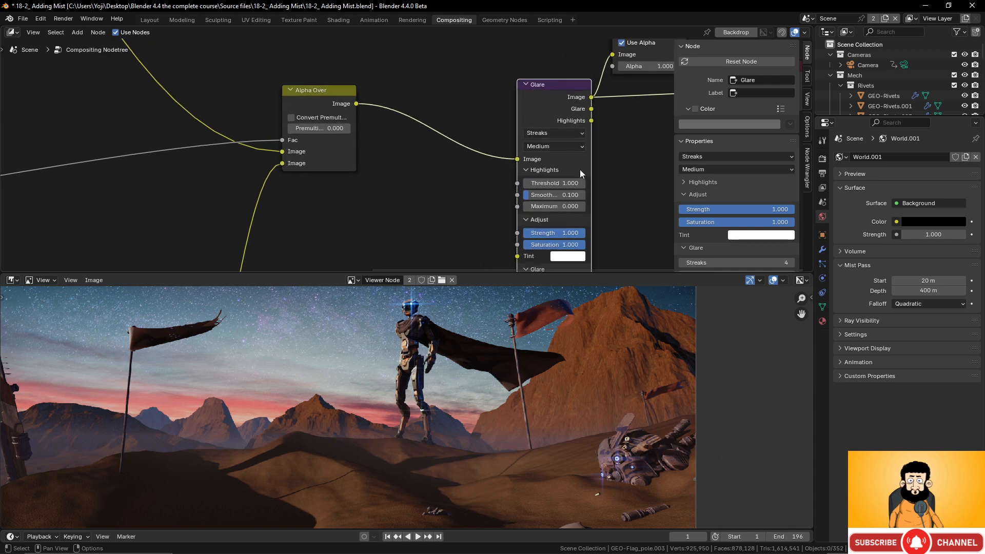
pyautogui.moveTo(579, 170); pyautogui.dragTo(526, 134, button='middle')
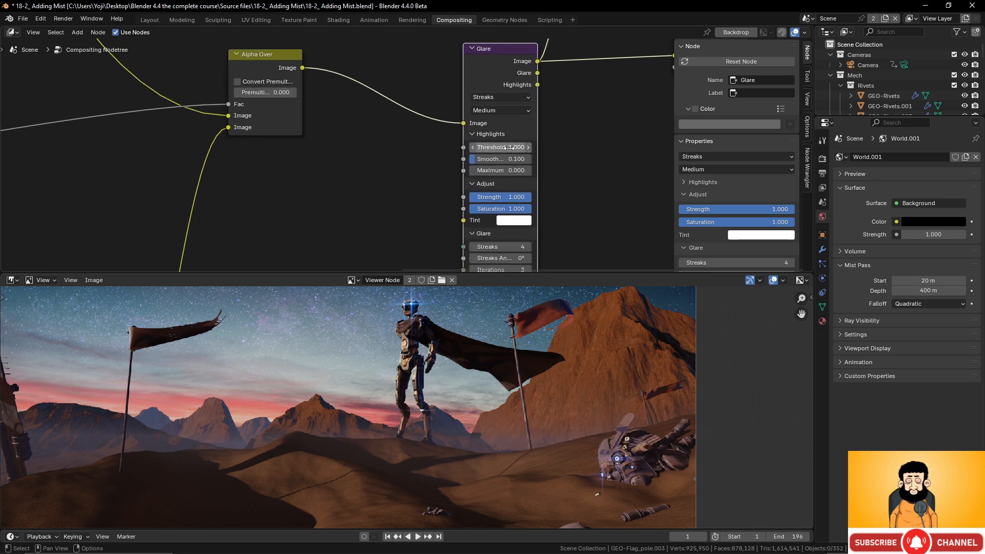
pyautogui.moveTo(509, 148); pyautogui.dragTo(468, 148)
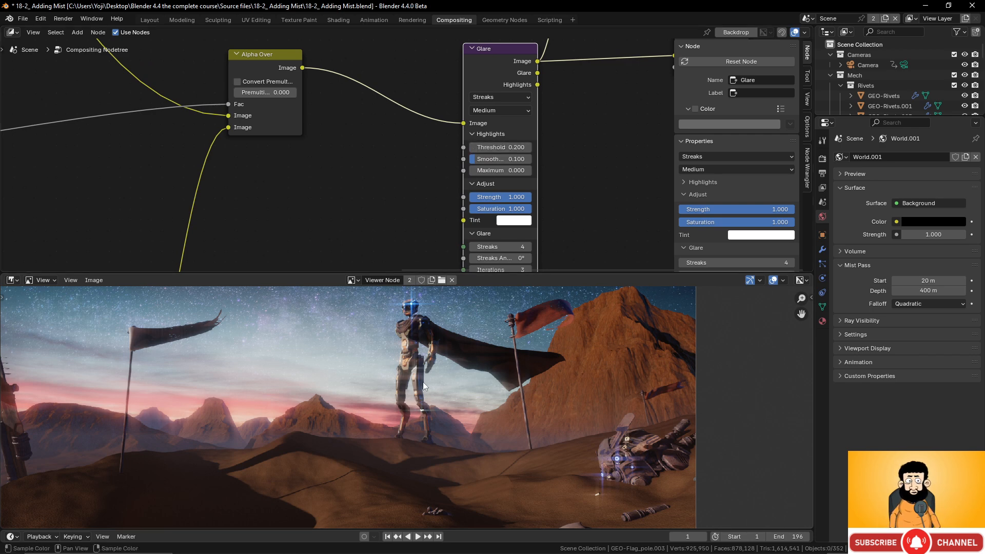
pyautogui.doubleClick(510, 147)
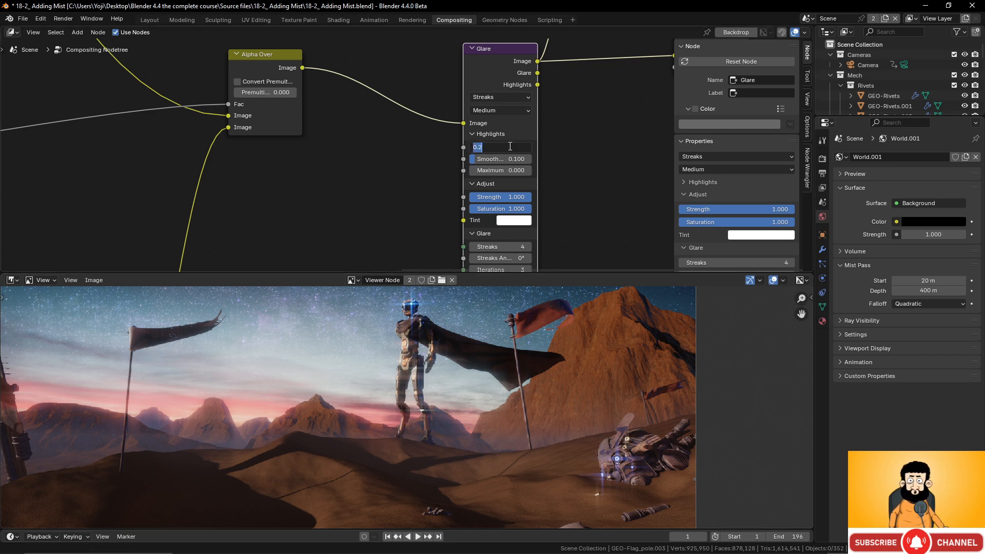
pyautogui.write('1')
pyautogui.press('Return')
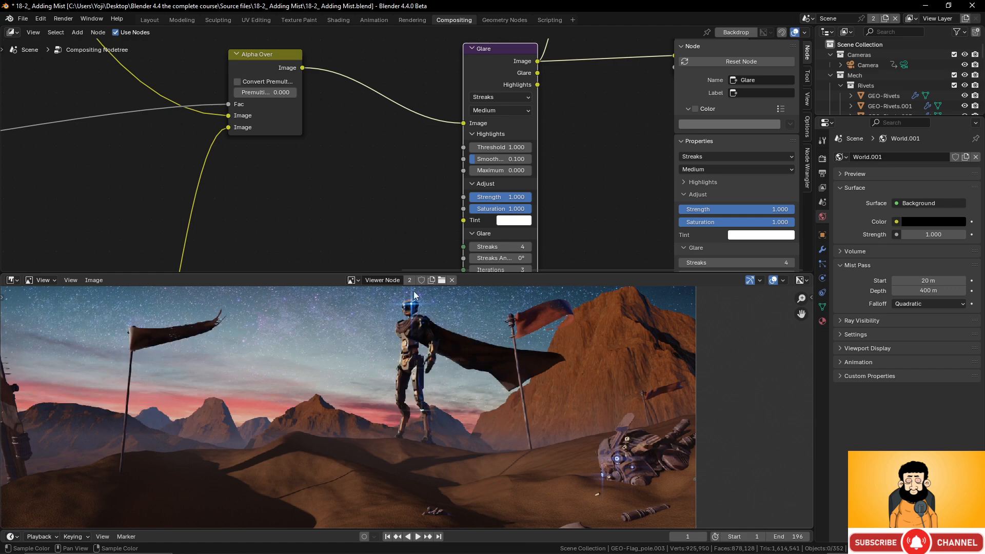
# Examine the glare streaks on the standing mech's visor and the fallen head, and review the Glare node's remaining settings
pyautogui.moveTo(417, 327); pyautogui.dragTo(423, 358, button='middle')
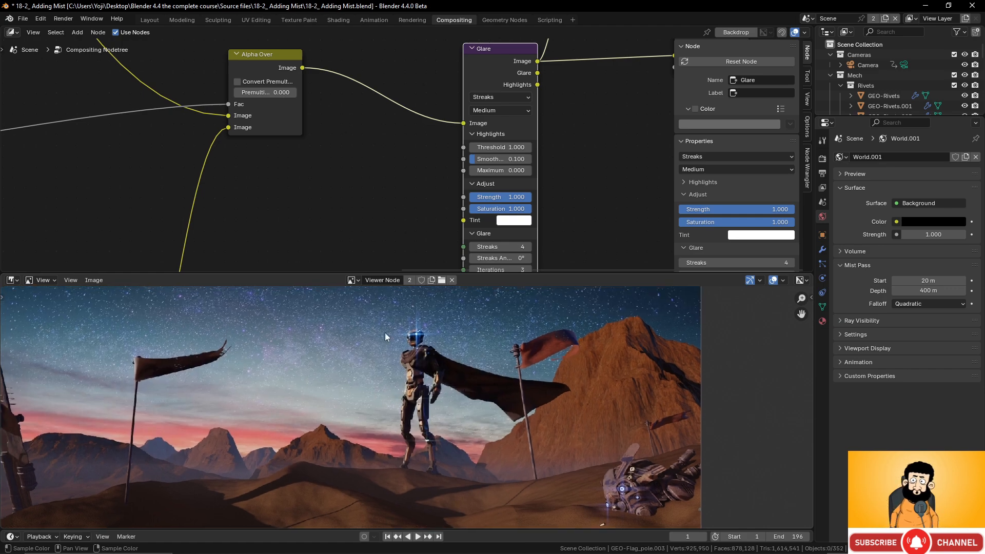
pyautogui.scroll(-3, 412, 361)
pyautogui.scroll(2, 414, 363)
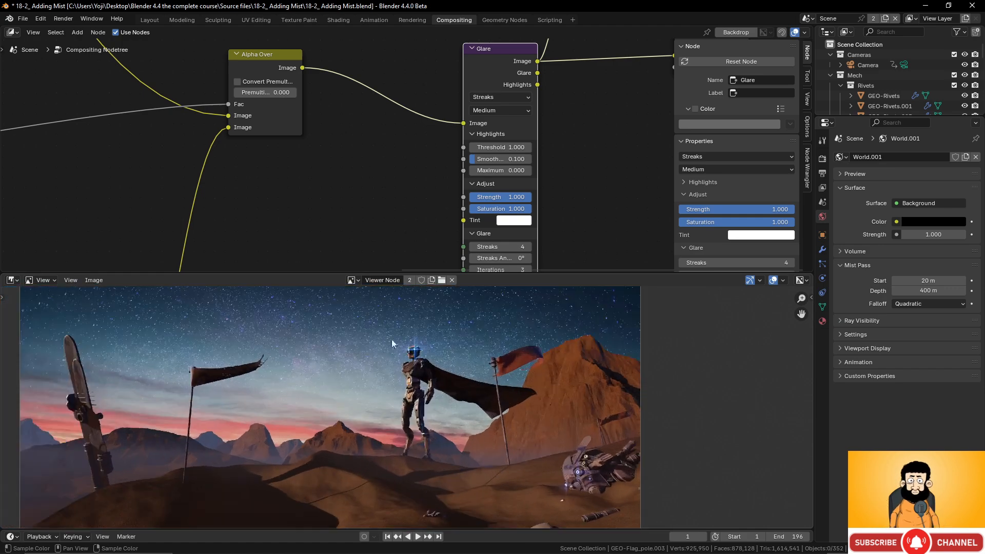
pyautogui.scroll(2, 424, 353)
pyautogui.scroll(-1, 424, 353)
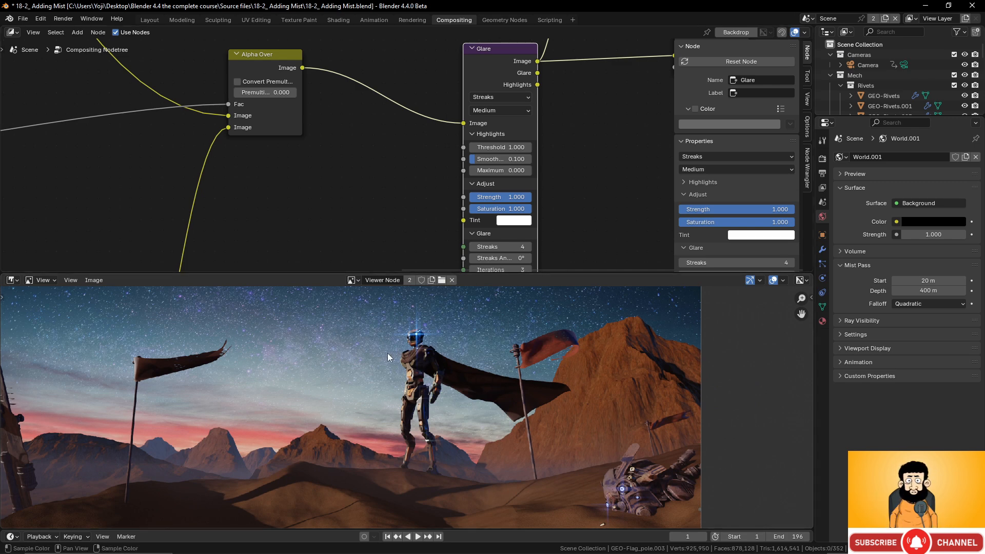
pyautogui.moveTo(602, 450); pyautogui.dragTo(561, 418, button='middle')
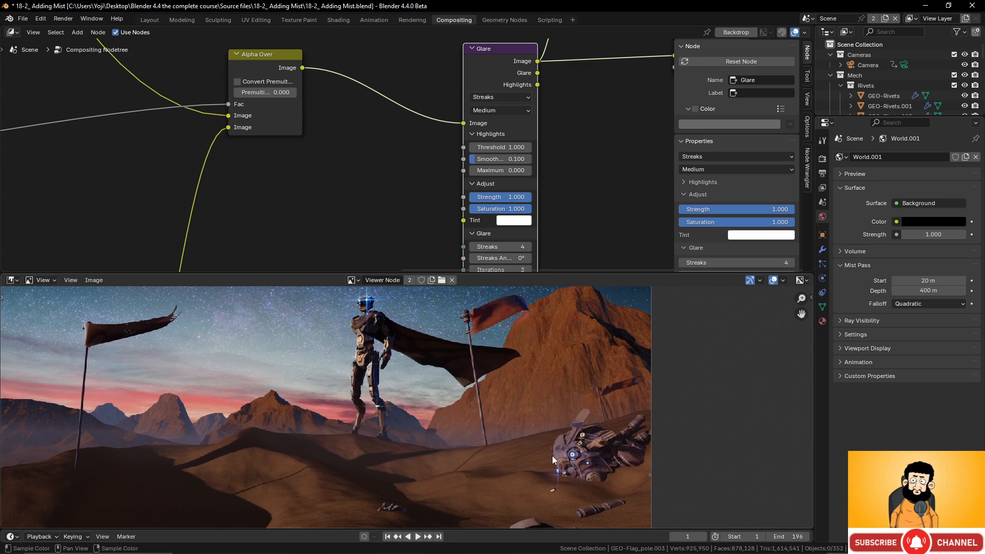
pyautogui.moveTo(422, 368); pyautogui.dragTo(405, 381, button='middle')
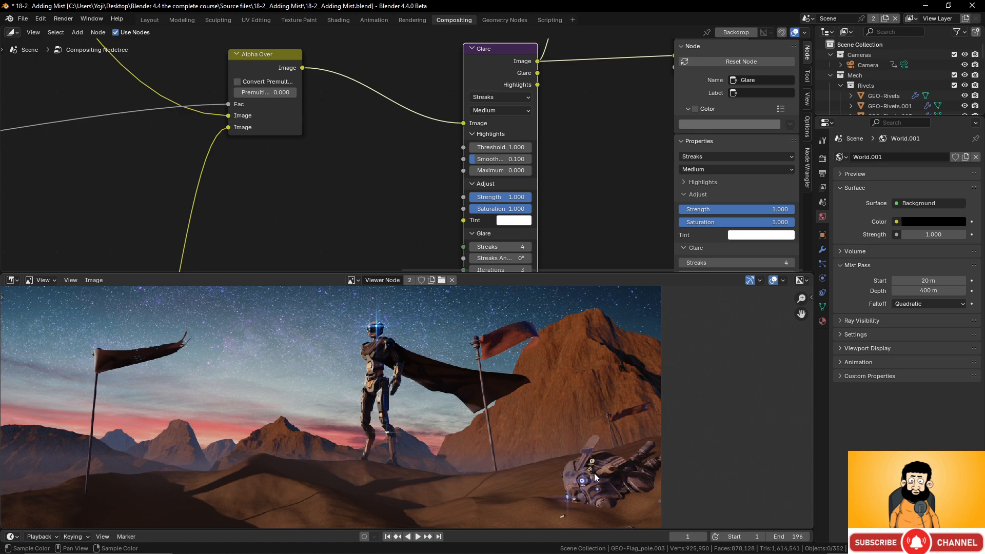
pyautogui.scroll(3, 398, 339)
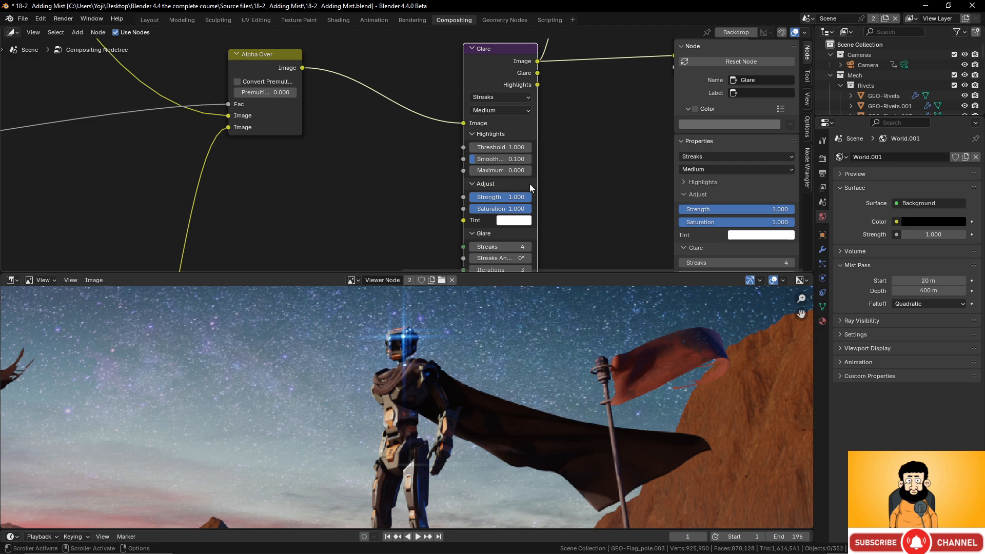
pyautogui.moveTo(558, 191); pyautogui.dragTo(559, 141, button='middle')
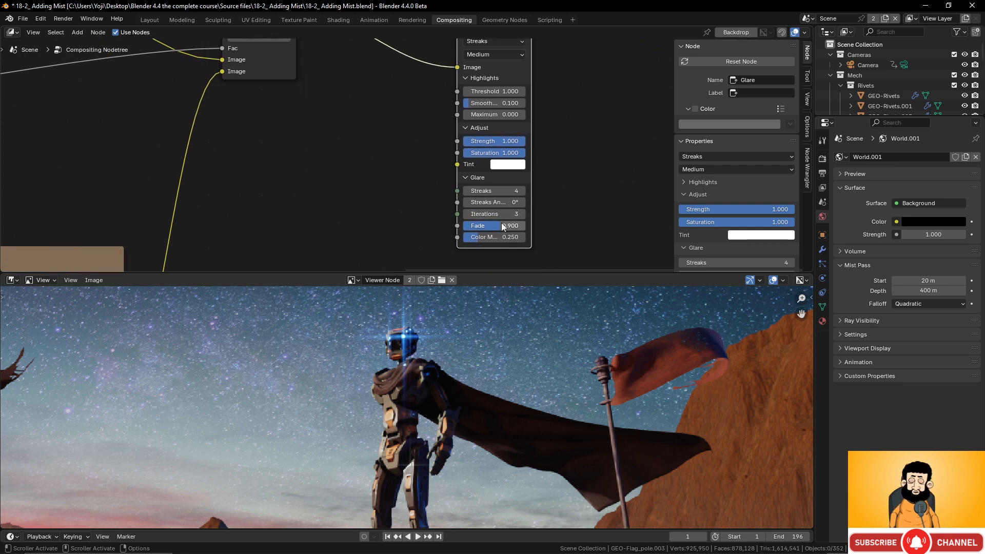
pyautogui.moveTo(535, 165); pyautogui.dragTo(534, 215, button='middle')
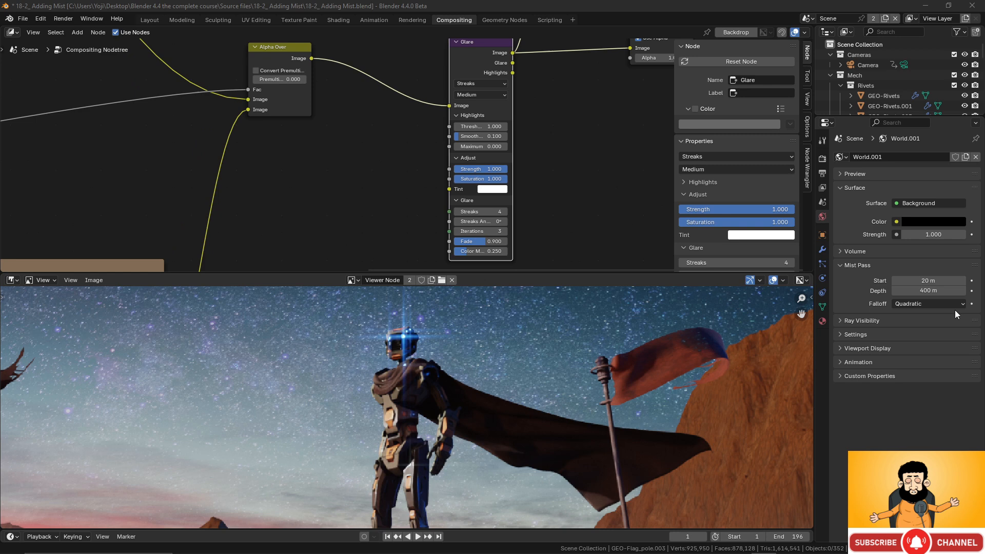
pyautogui.scroll(-2, 553, 180)
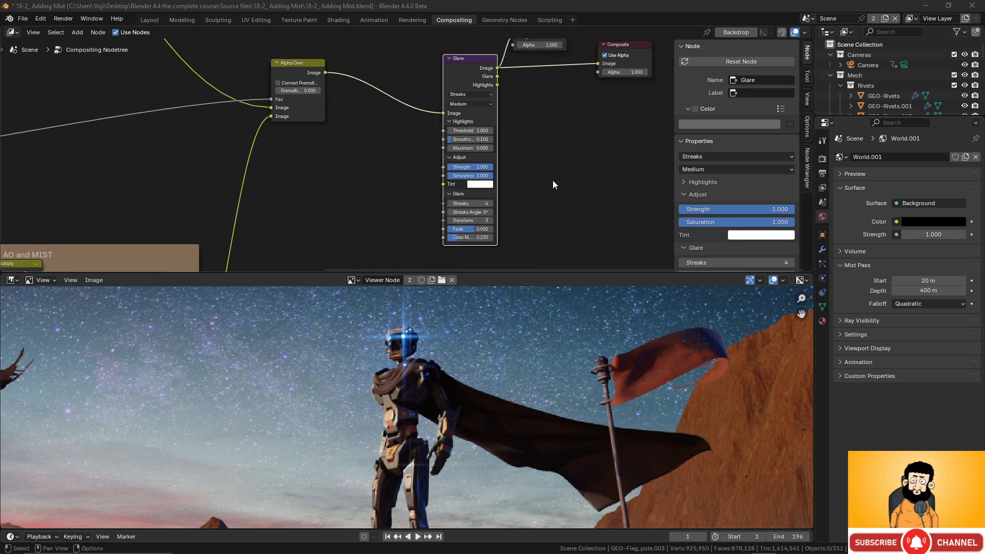
# Preview the Glare node's Glare output alone and space out the Glare and Viewer nodes, placing the Viewer below Composite
pyautogui.moveTo(529, 111); pyautogui.dragTo(495, 172, button='middle')
pyautogui.scroll(1, 489, 160)
pyautogui.moveTo(472, 134); pyautogui.dragTo(484, 89, button='middle')
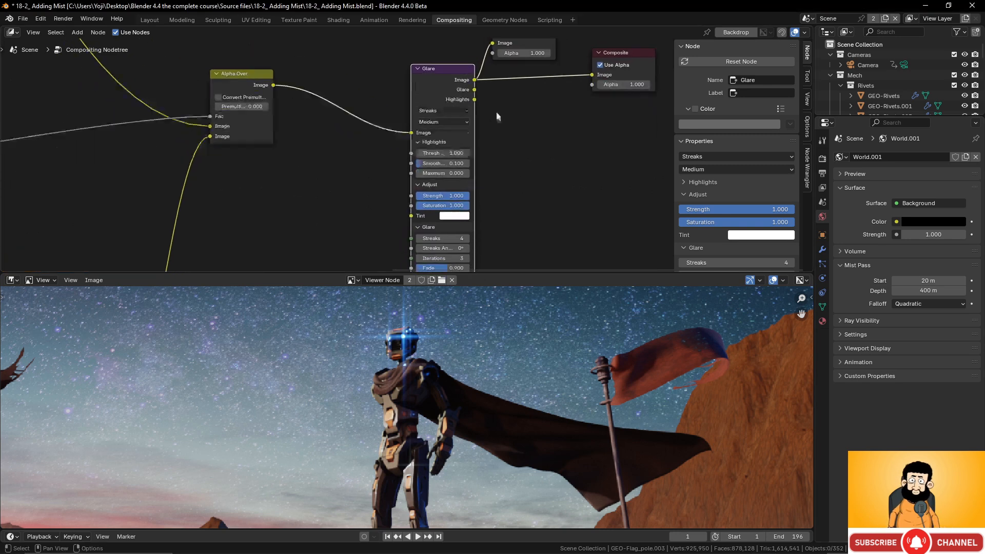
pyautogui.keyDown('ctrl'); pyautogui.keyDown('shift'); pyautogui.click(439, 73); pyautogui.keyUp('shift'); pyautogui.keyUp('ctrl')
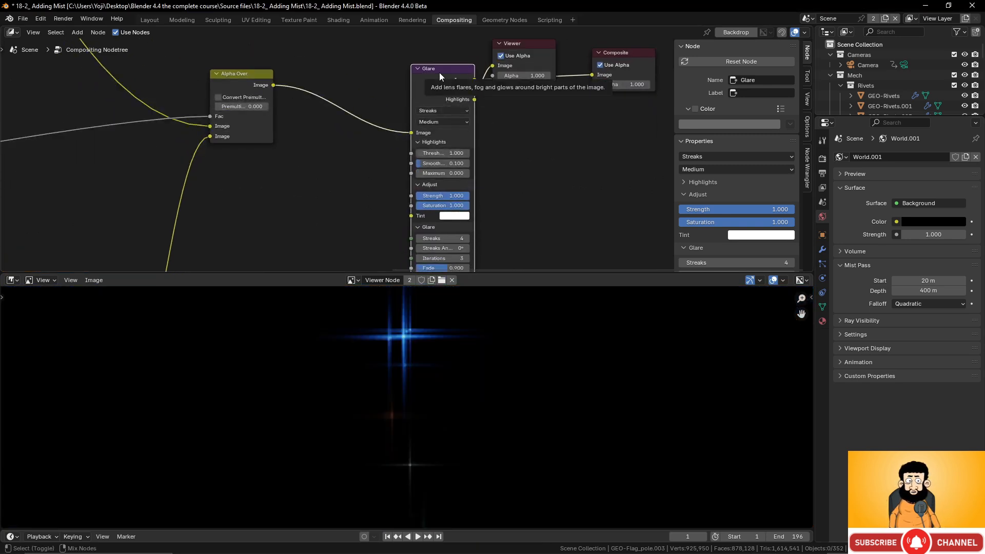
pyautogui.moveTo(454, 74); pyautogui.dragTo(417, 85)
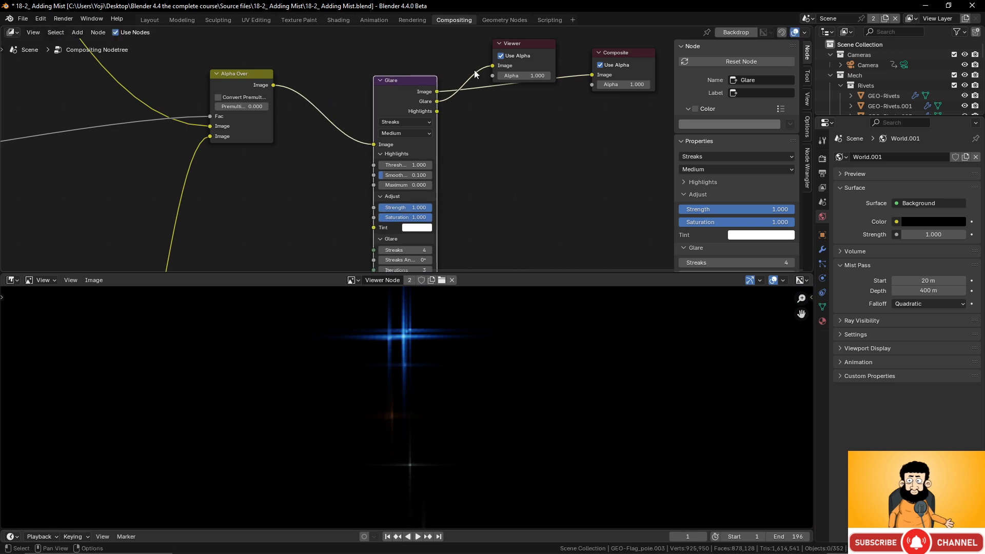
pyautogui.moveTo(530, 47); pyautogui.dragTo(572, 121)
pyautogui.scroll(-3, 489, 403)
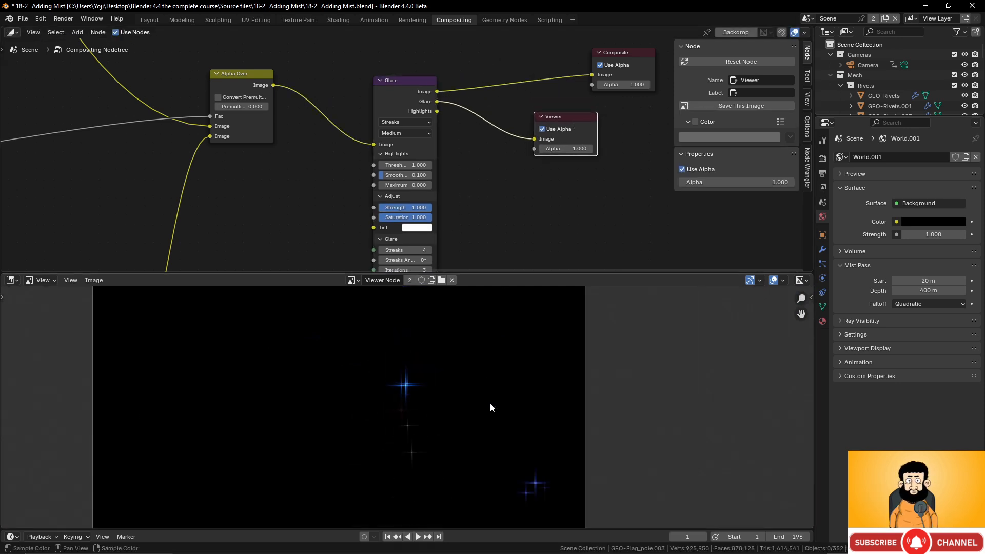
pyautogui.moveTo(491, 402); pyautogui.dragTo(491, 373, button='middle')
pyautogui.scroll(1, 491, 371)
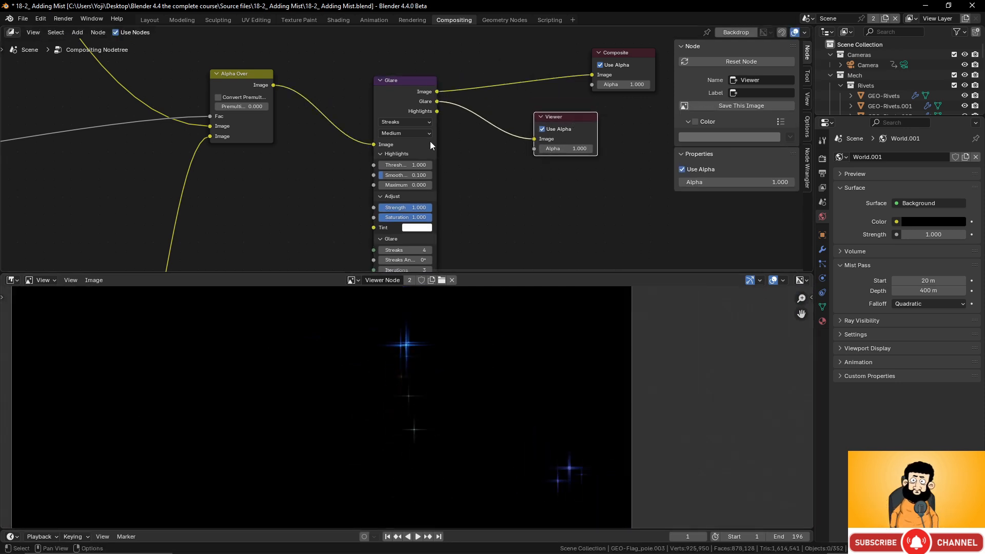
# Preview the Glare node's Highlights output alone and move the Viewer node below the Composite node
pyautogui.keyDown('ctrl'); pyautogui.keyDown('shift'); pyautogui.click(410, 83); pyautogui.keyUp('shift'); pyautogui.keyUp('ctrl')
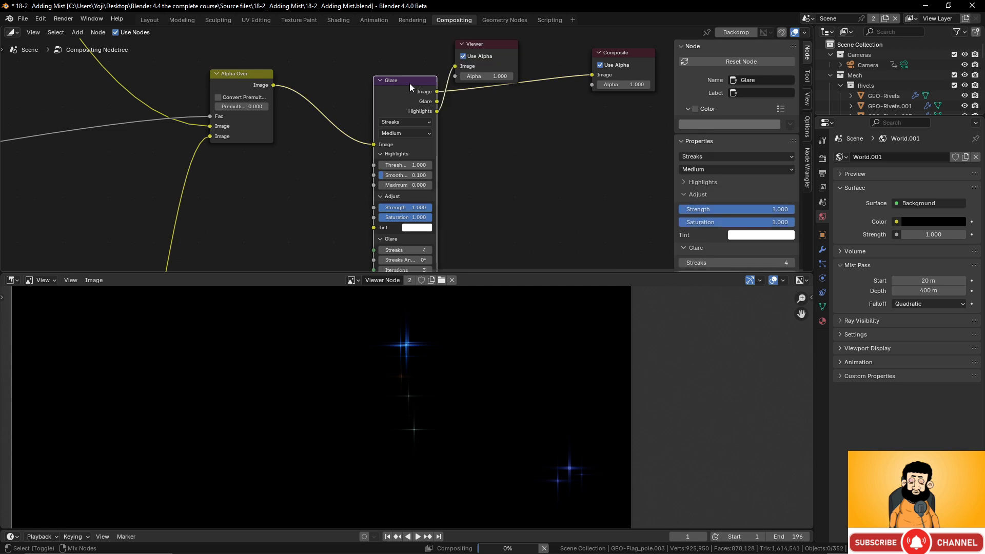
pyautogui.scroll(2, 446, 364)
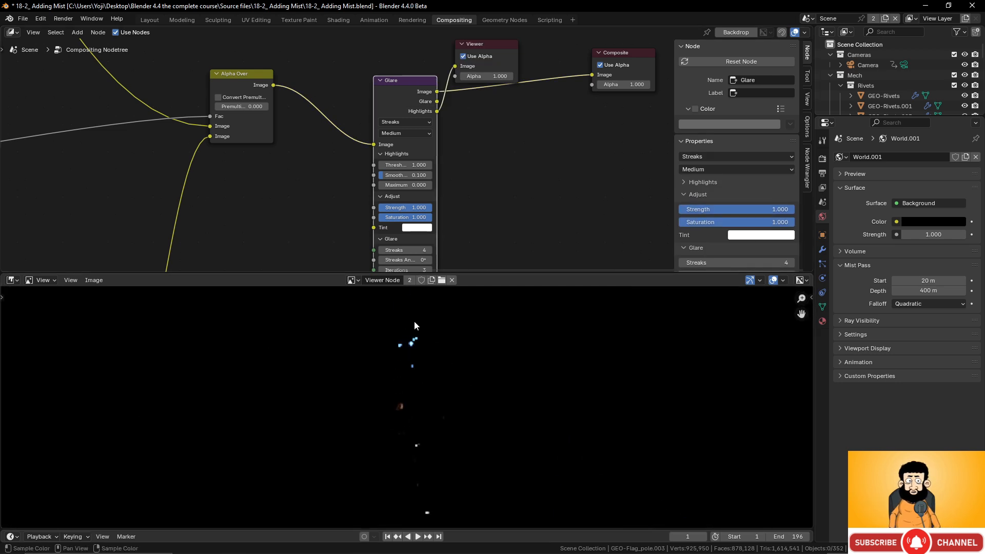
pyautogui.scroll(-2, 421, 409)
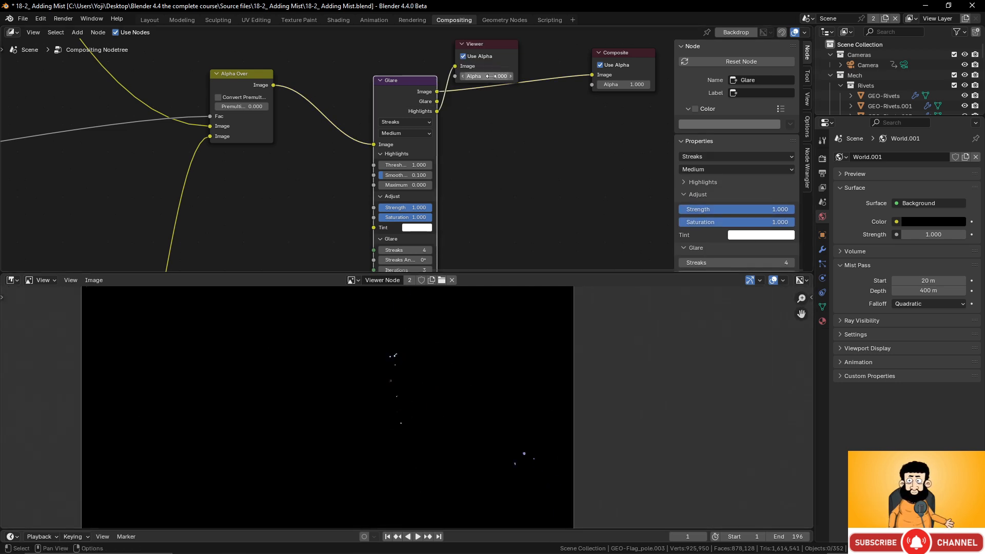
pyautogui.moveTo(495, 49); pyautogui.dragTo(535, 122)
# Try a Threshold of 1.5 on the Glare node while previewing the highlights, and return it to 1
pyautogui.scroll(2, 483, 174)
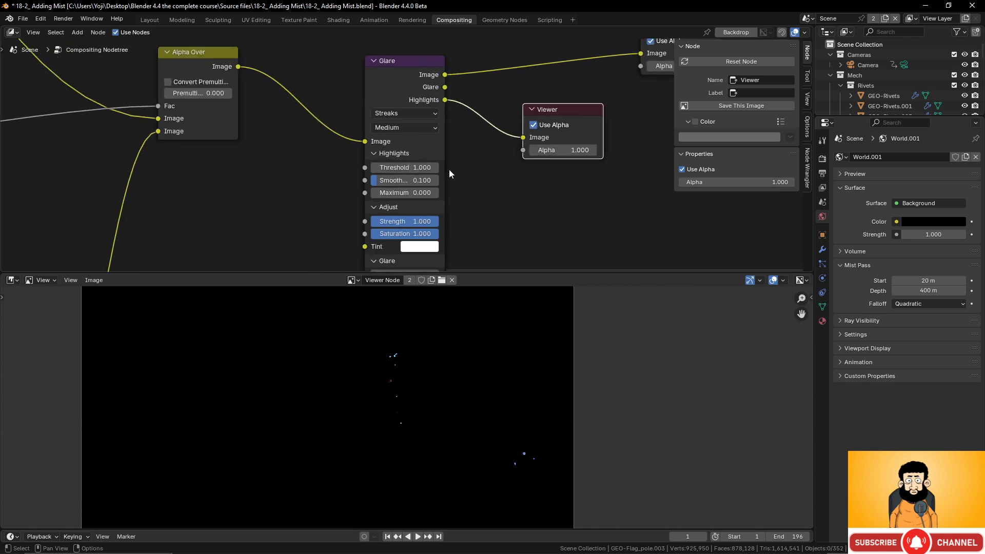
pyautogui.moveTo(405, 167); pyautogui.dragTo(428, 167)
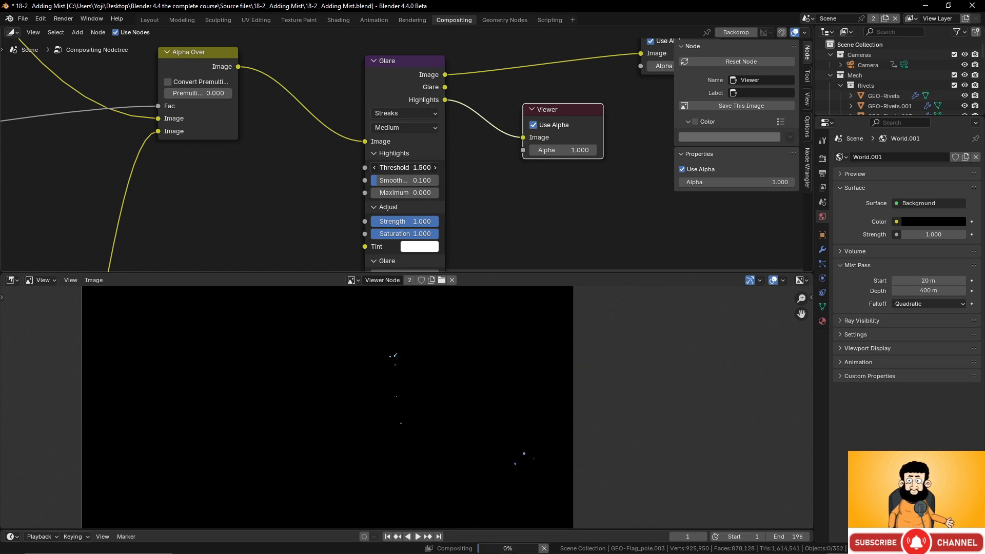
pyautogui.click(430, 167)
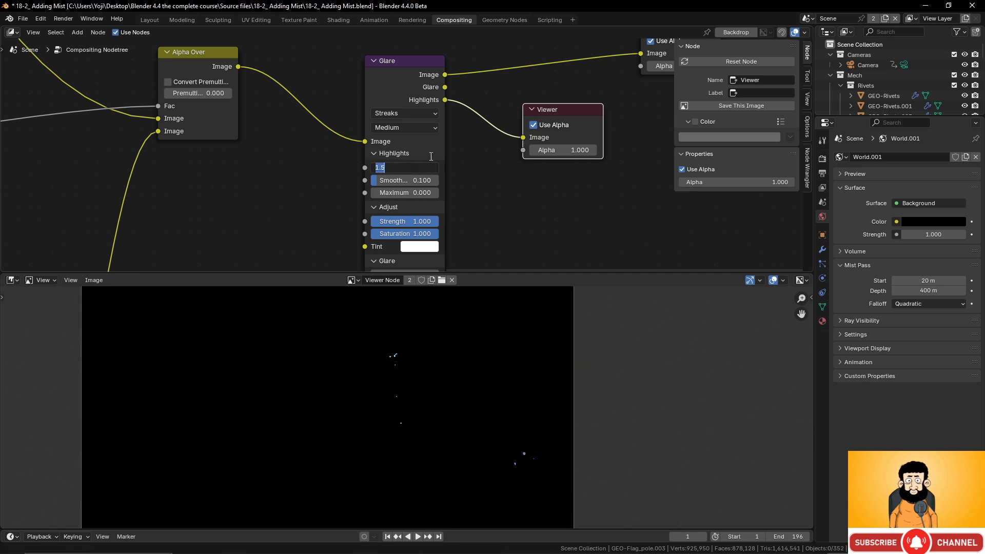
pyautogui.write('1')
pyautogui.press('Return')
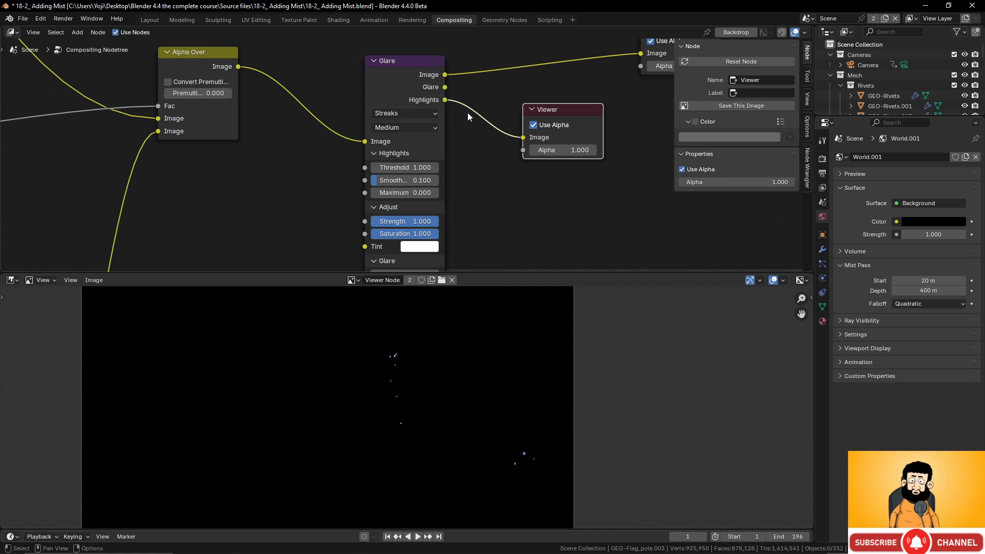
# Send the Glare node's Glare output to the Viewer again and move the Glare node down, clear of the Alpha Over node's row
pyautogui.moveTo(446, 87); pyautogui.dragTo(613, 139)
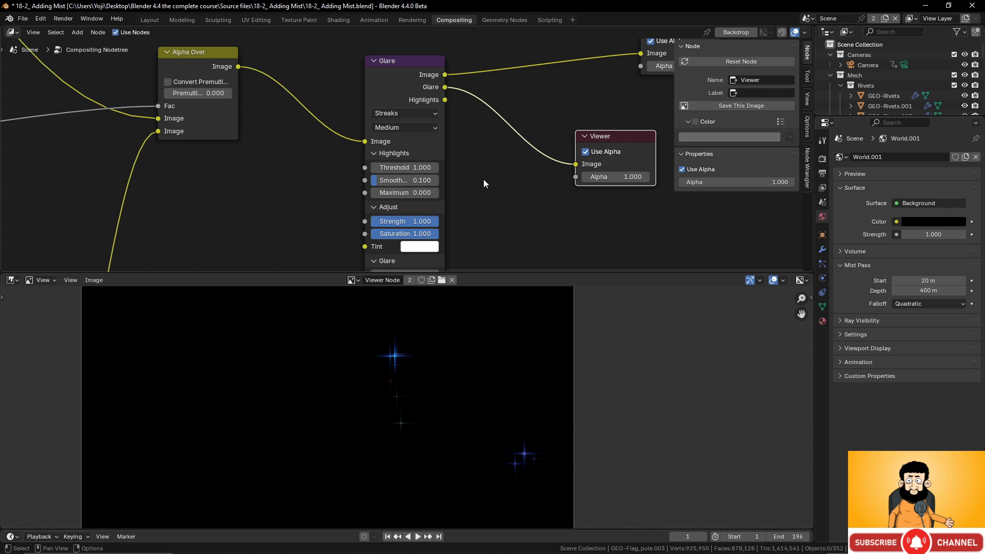
pyautogui.scroll(-1, 483, 179)
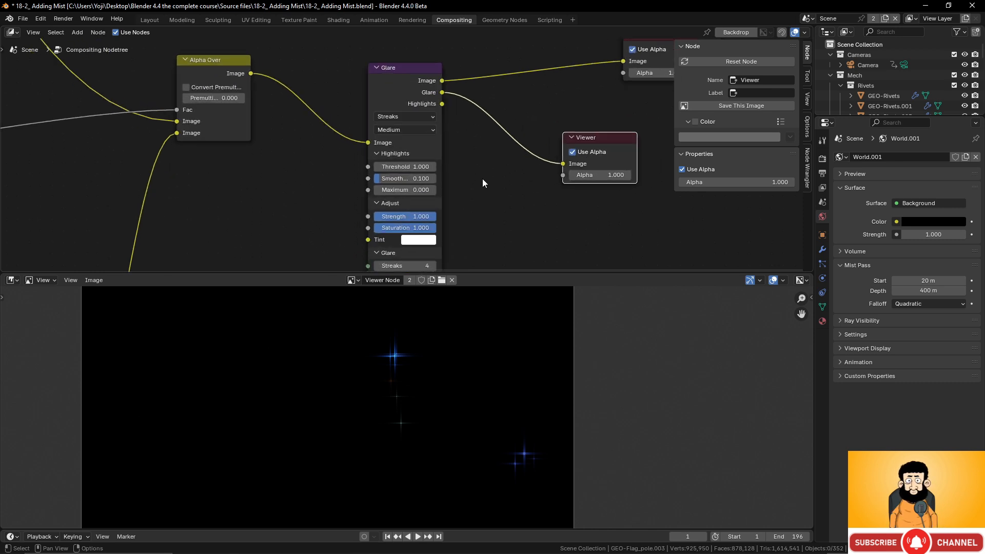
pyautogui.scroll(-2, 414, 134)
pyautogui.moveTo(398, 84); pyautogui.dragTo(377, 193)
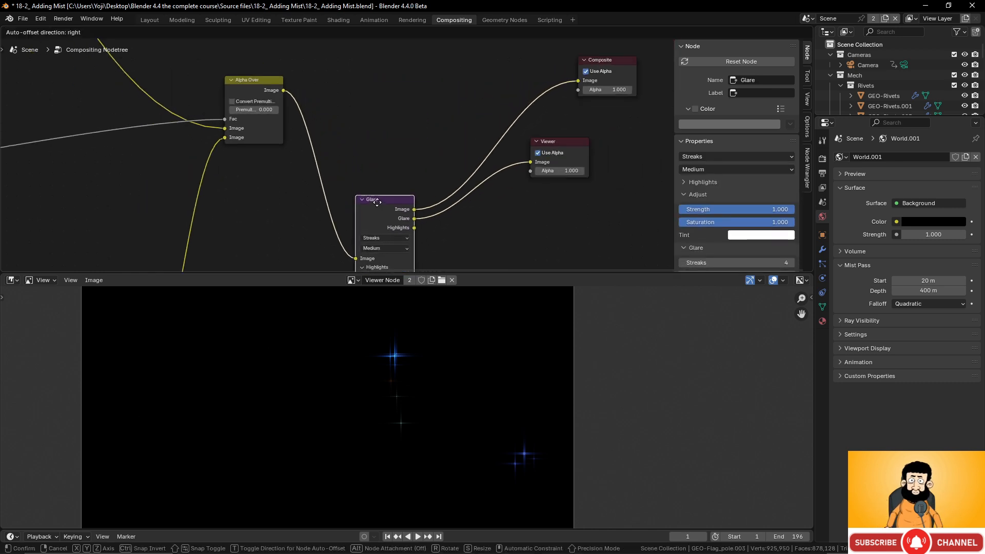
pyautogui.scroll(-2, 377, 200)
pyautogui.scroll(2, 402, 102)
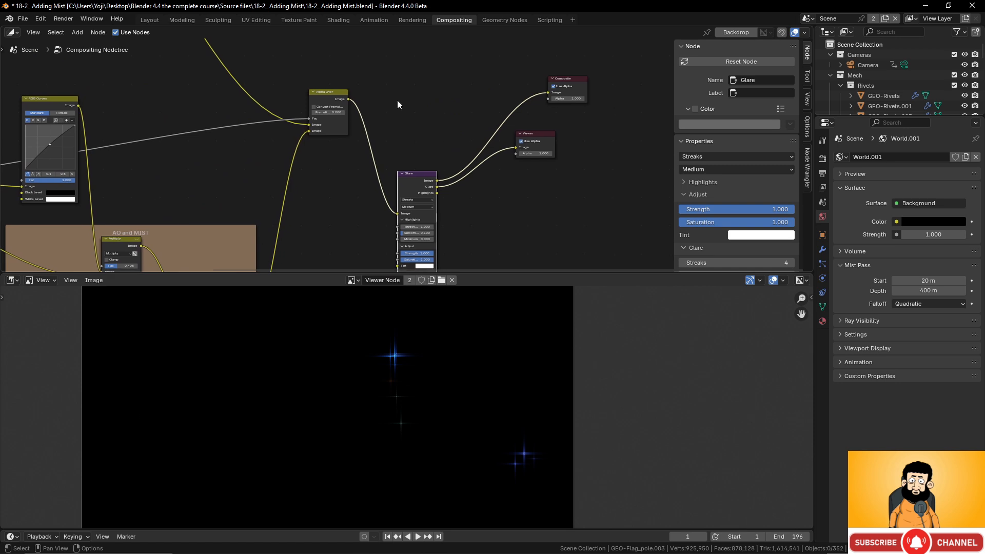
# Open the node search for adding a new node to the compositing tree
pyautogui.hotkey('shift', 'a')
pyautogui.moveTo(394, 99)
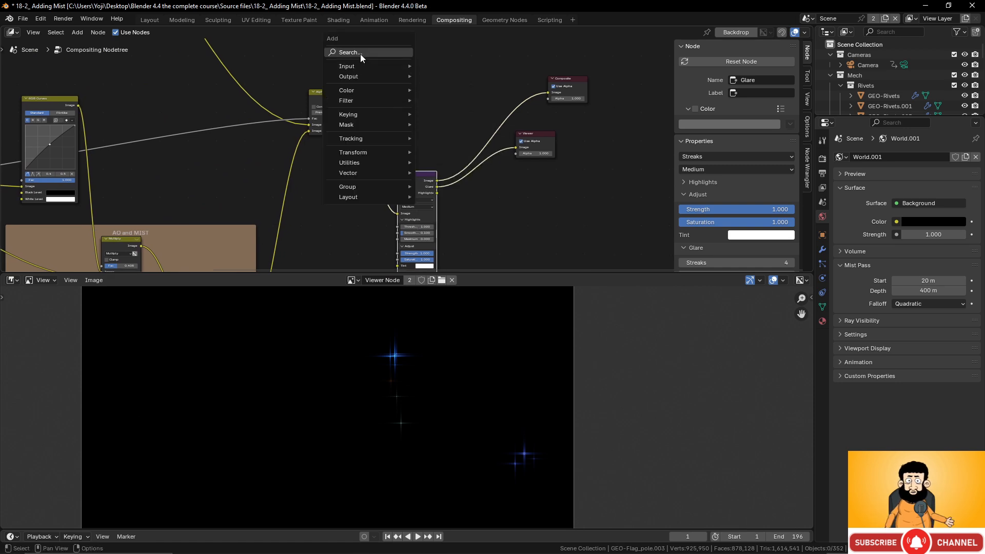
pyautogui.click(360, 53)
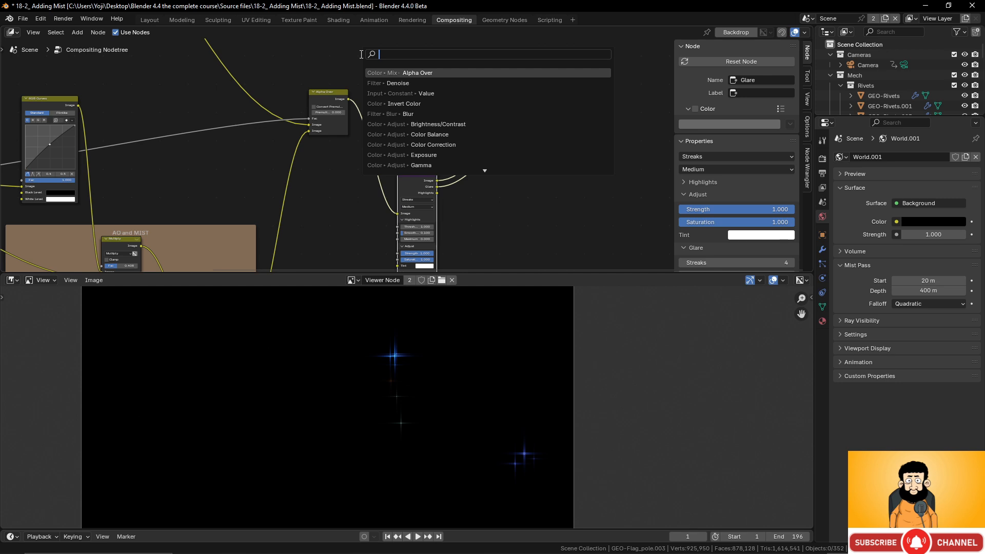
# Add a Mix Color node to the right of Alpha Over and set its blending mode to Add
pyautogui.write('mix')
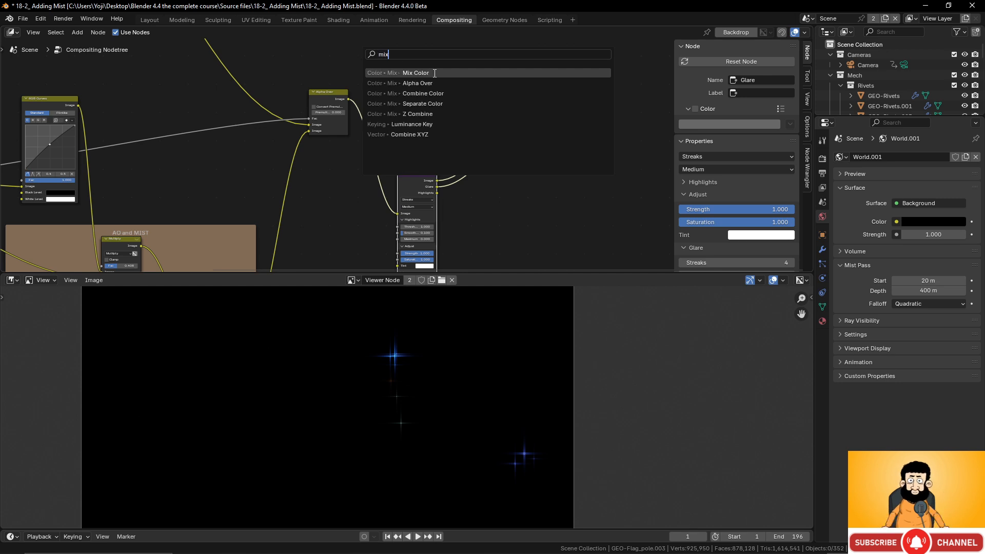
pyautogui.click(434, 73)
pyautogui.click(464, 110)
pyautogui.scroll(2, 464, 110)
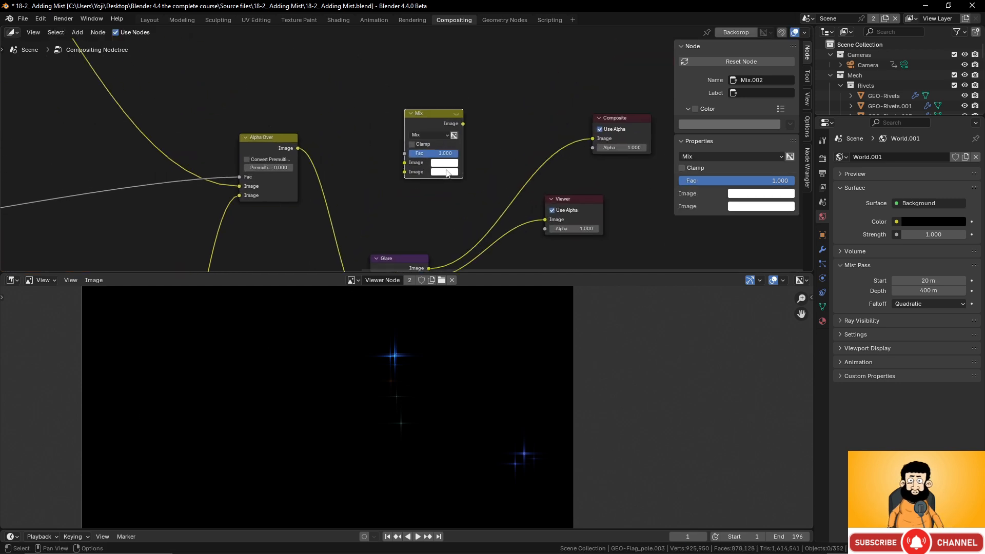
pyautogui.click(437, 134)
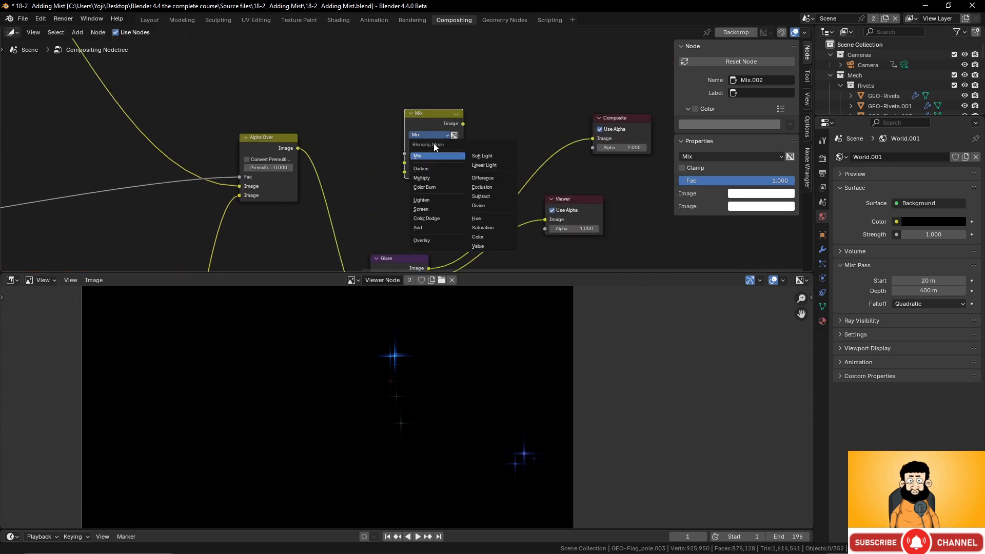
pyautogui.click(430, 227)
pyautogui.moveTo(435, 119); pyautogui.dragTo(496, 104)
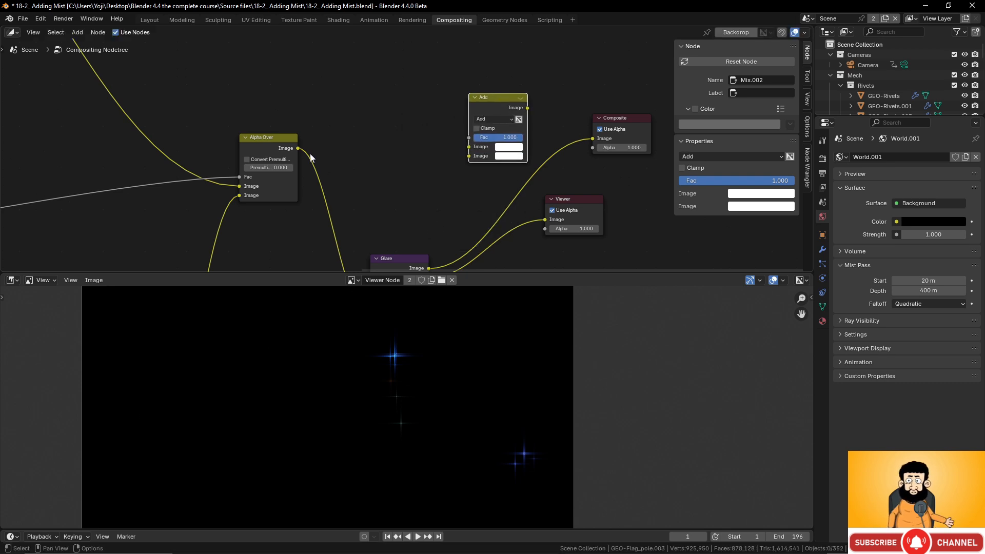
# Connect Alpha Over's output to the Add node's first Image input and preview Alpha Over in the Viewer, placed above the Composite node
pyautogui.moveTo(299, 148); pyautogui.dragTo(469, 146)
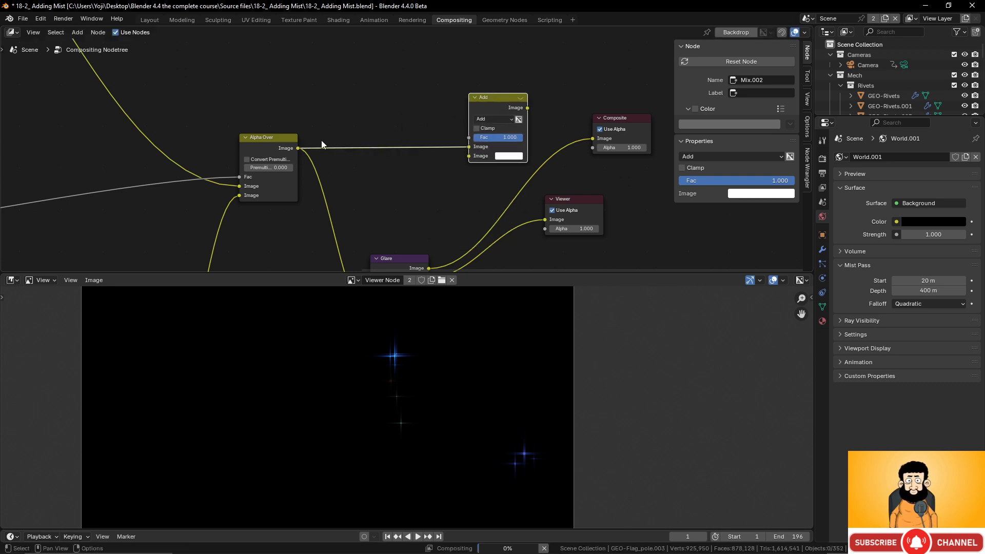
pyautogui.keyDown('ctrl'); pyautogui.keyDown('shift'); pyautogui.click(271, 137); pyautogui.keyUp('shift'); pyautogui.keyUp('ctrl')
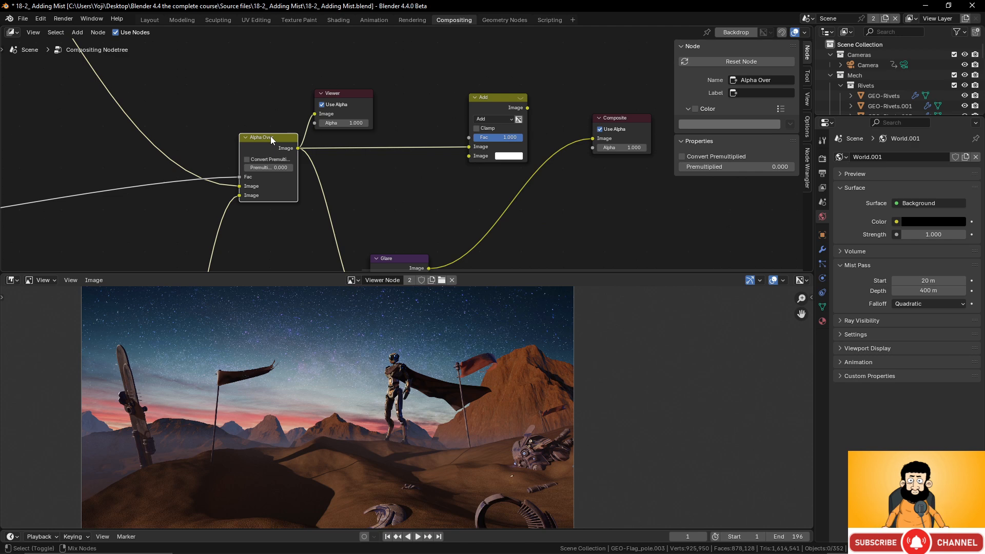
pyautogui.moveTo(339, 92); pyautogui.dragTo(568, 60)
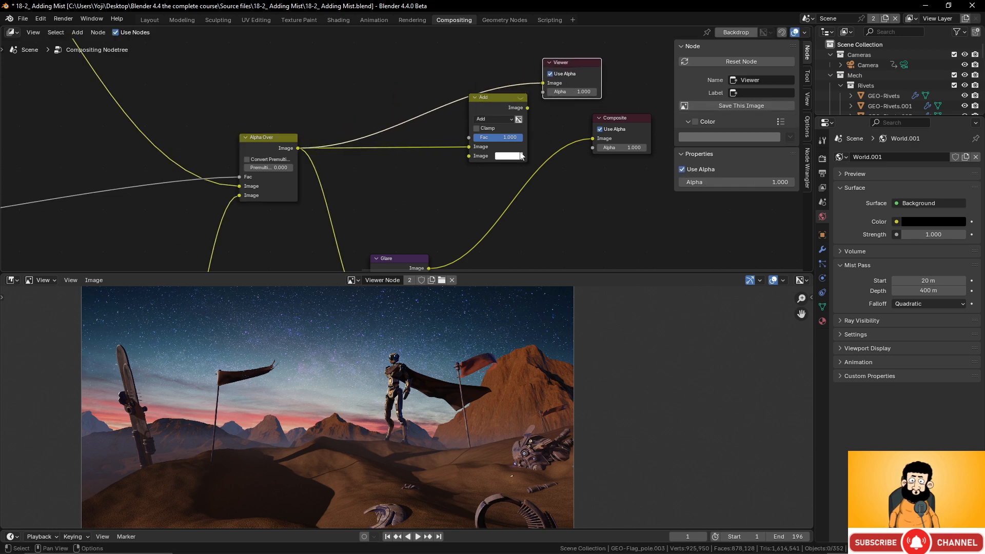
# Connect the Glare node's Glare output to the Add node's second Image input
pyautogui.scroll(-1, 472, 148)
pyautogui.moveTo(426, 252); pyautogui.dragTo(447, 210)
pyautogui.click(427, 258)
pyautogui.moveTo(426, 260); pyautogui.dragTo(460, 156)
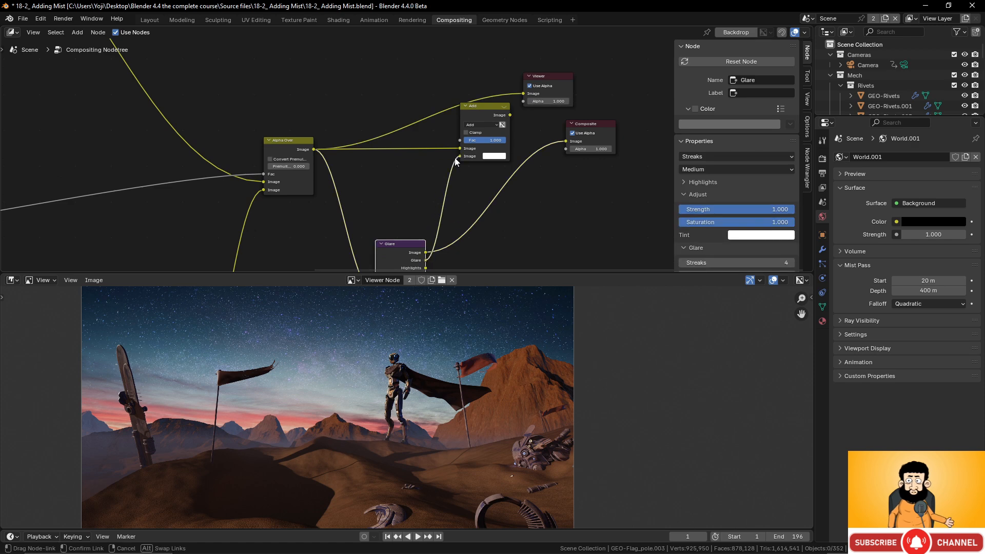
# Preview the Add node's result and set its factor to 0.775
pyautogui.click(481, 109)
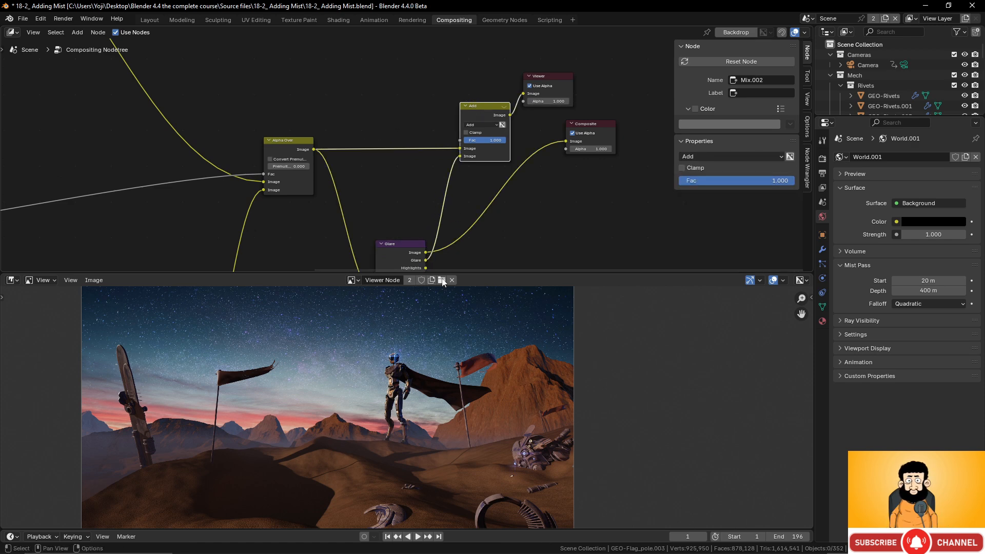
pyautogui.scroll(4, 412, 337)
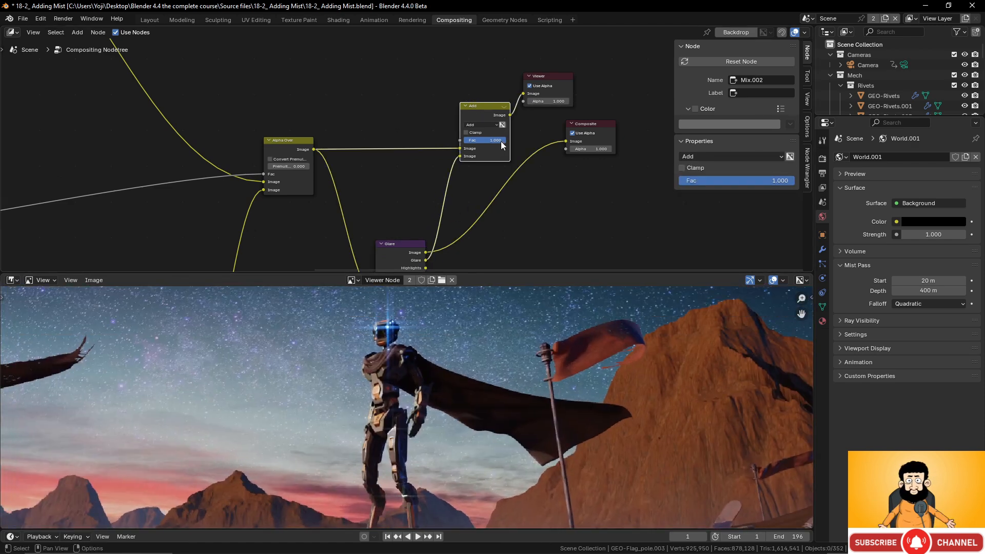
pyautogui.moveTo(501, 140)
pyautogui.mouseDown()
pyautogui.moveTo(482, 140)
pyautogui.moveTo(502, 140)
pyautogui.moveTo(497, 151)
pyautogui.mouseUp()
# Set the Glare node's Fade to 0.2 to shorten the streaks
pyautogui.scroll(-5, 497, 152)
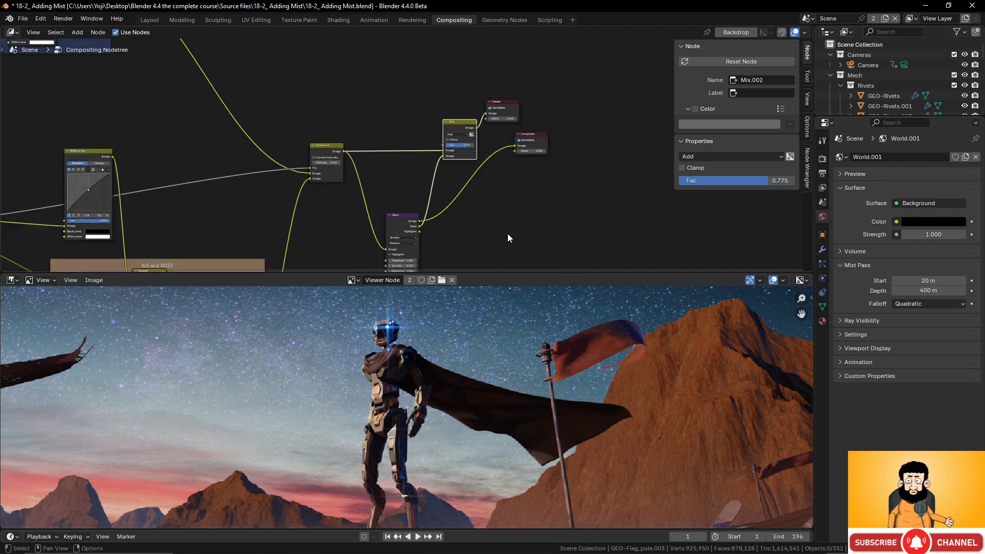
pyautogui.moveTo(507, 233); pyautogui.dragTo(520, 163, button='middle')
pyautogui.scroll(8, 488, 204)
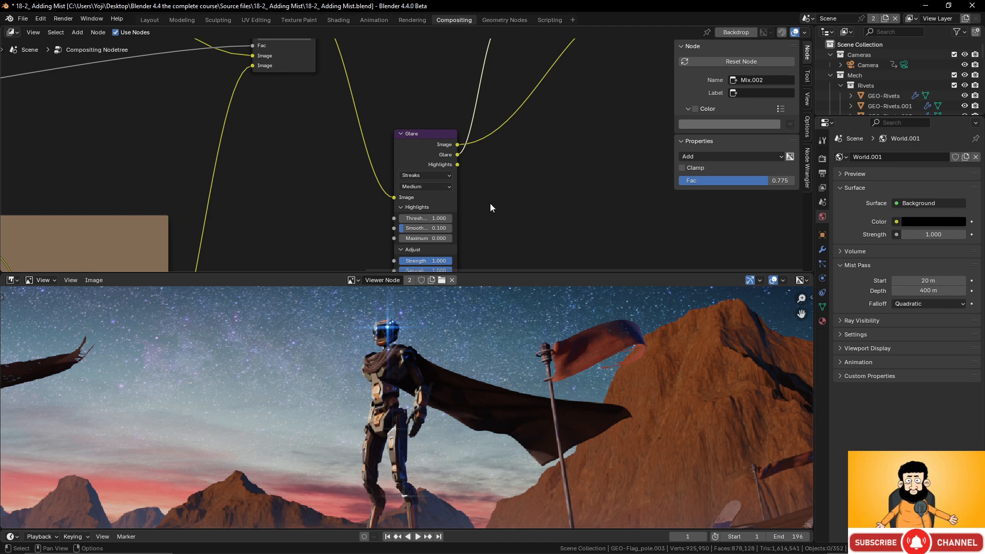
pyautogui.scroll(-2, 490, 185)
pyautogui.scroll(2, 490, 195)
pyautogui.moveTo(490, 208); pyautogui.dragTo(495, 141, button='middle')
pyautogui.scroll(2, 491, 154)
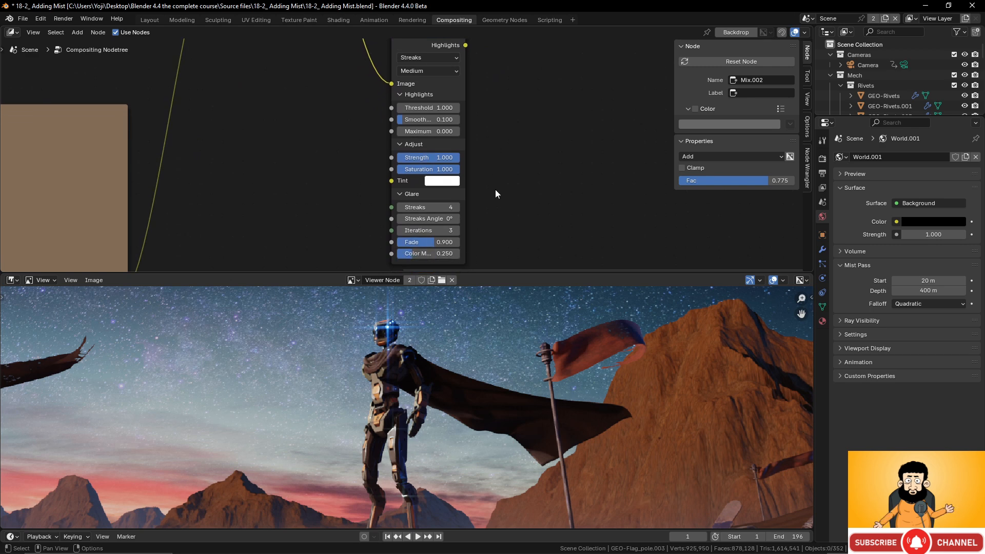
pyautogui.scroll(1, 495, 188)
pyautogui.moveTo(495, 192); pyautogui.dragTo(494, 166, button='middle')
pyautogui.scroll(1, 494, 167)
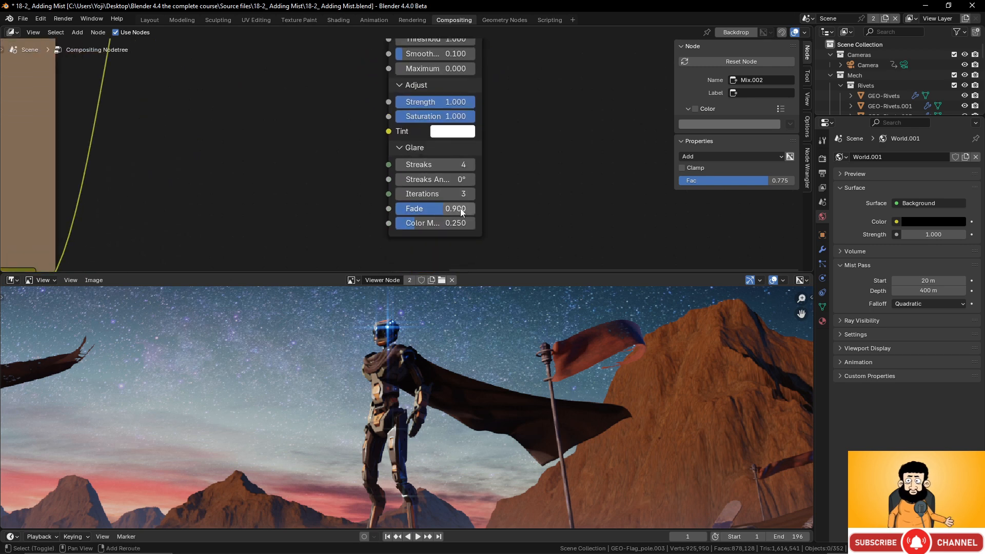
pyautogui.moveTo(452, 208); pyautogui.dragTo(436, 209)
pyautogui.click(436, 208)
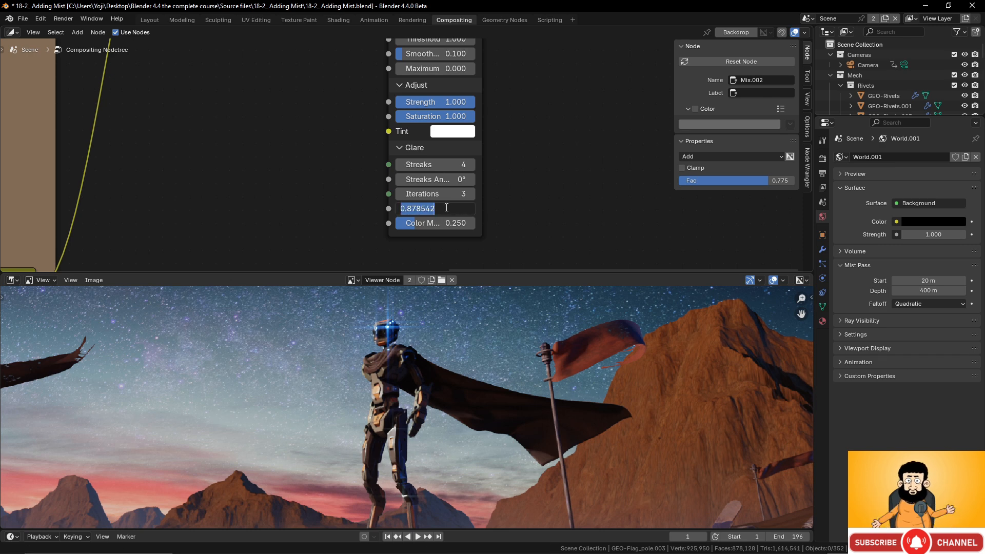
pyautogui.write('0.2')
pyautogui.press('Return')
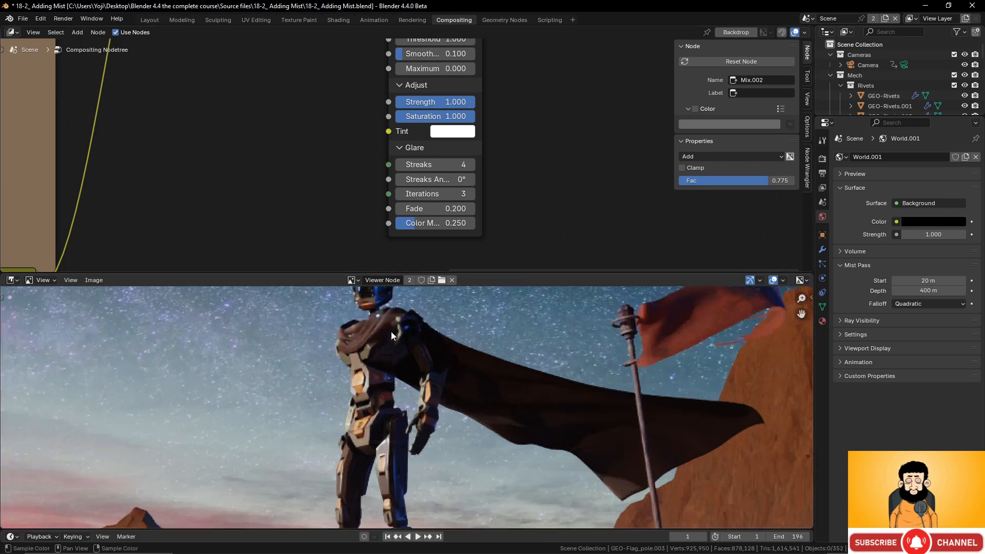
# Move the Composite and Viewer nodes farther right to make room after the Add node
pyautogui.scroll(-6, 507, 197)
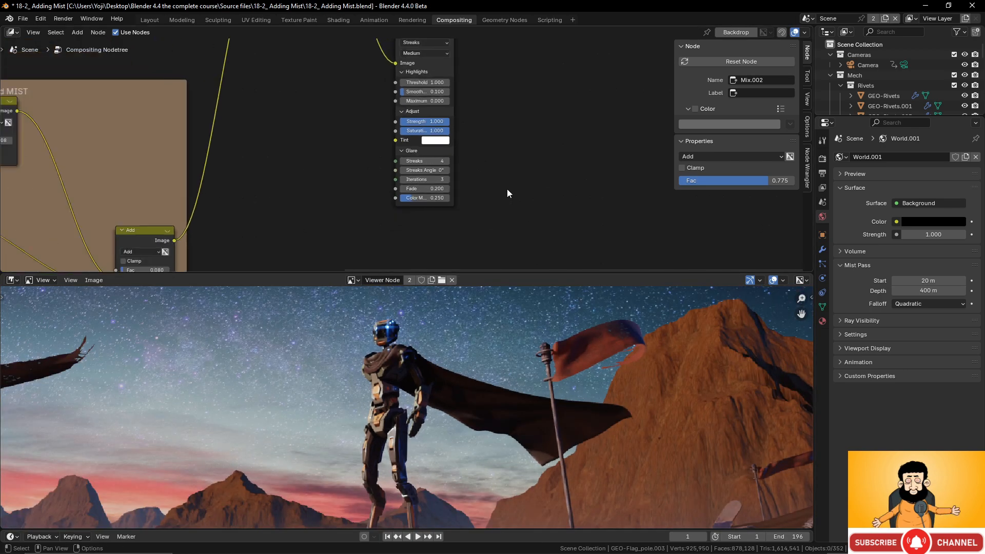
pyautogui.moveTo(481, 143); pyautogui.dragTo(456, 220, button='middle')
pyautogui.scroll(-4, 460, 154)
pyautogui.moveTo(459, 152); pyautogui.dragTo(454, 198, button='middle')
pyautogui.scroll(-2, 454, 198)
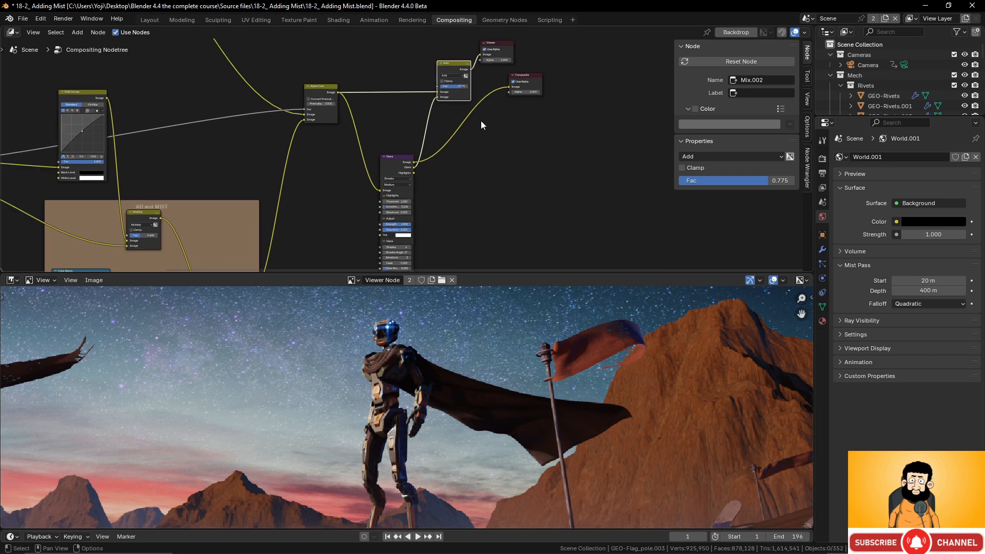
pyautogui.moveTo(481, 122); pyautogui.dragTo(460, 155, button='middle')
pyautogui.moveTo(469, 141); pyautogui.dragTo(665, 191)
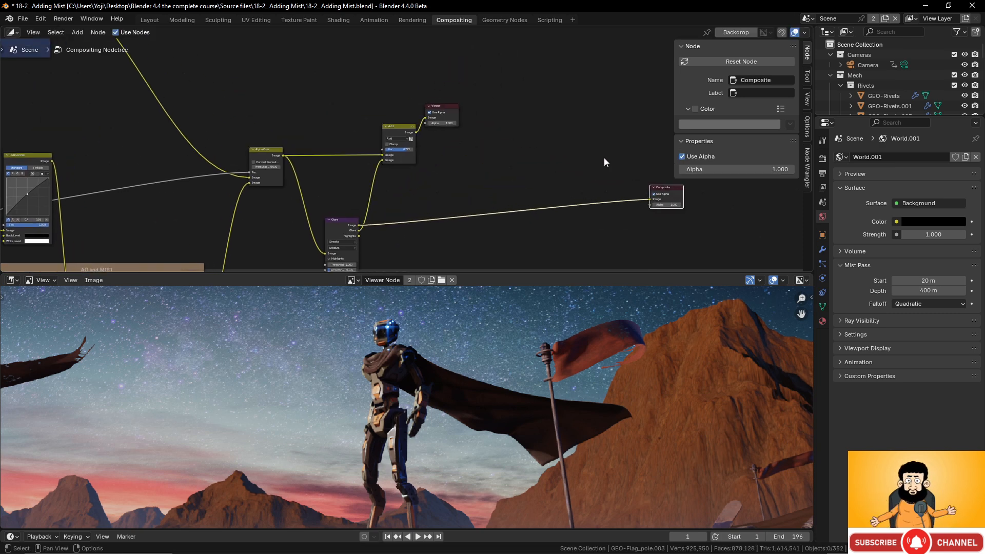
pyautogui.moveTo(443, 109); pyautogui.dragTo(647, 130)
# Duplicate the Glare and Add nodes to the right and connect Alpha Over's output to the duplicated Glare's Image input
pyautogui.moveTo(435, 199); pyautogui.dragTo(437, 159, button='middle')
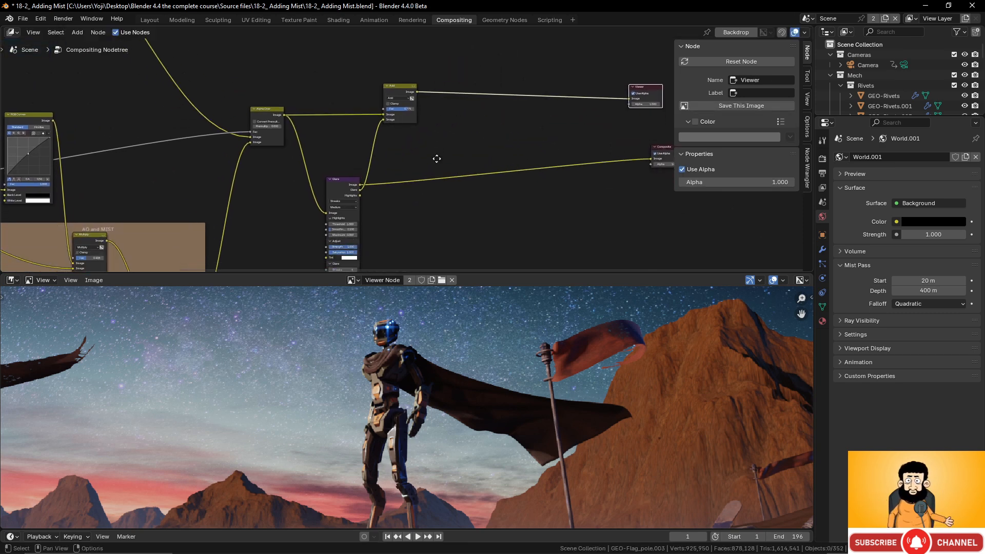
pyautogui.click(342, 181)
pyautogui.keyDown('shift'); pyautogui.click(408, 92); pyautogui.keyUp('shift')
pyautogui.scroll(-2, 410, 144)
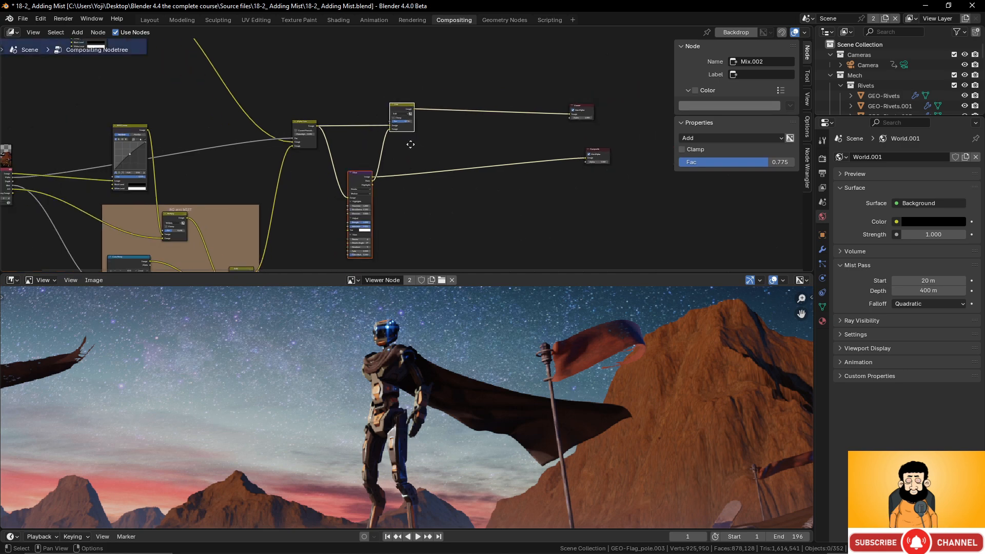
pyautogui.hotkey('shift', 'd')
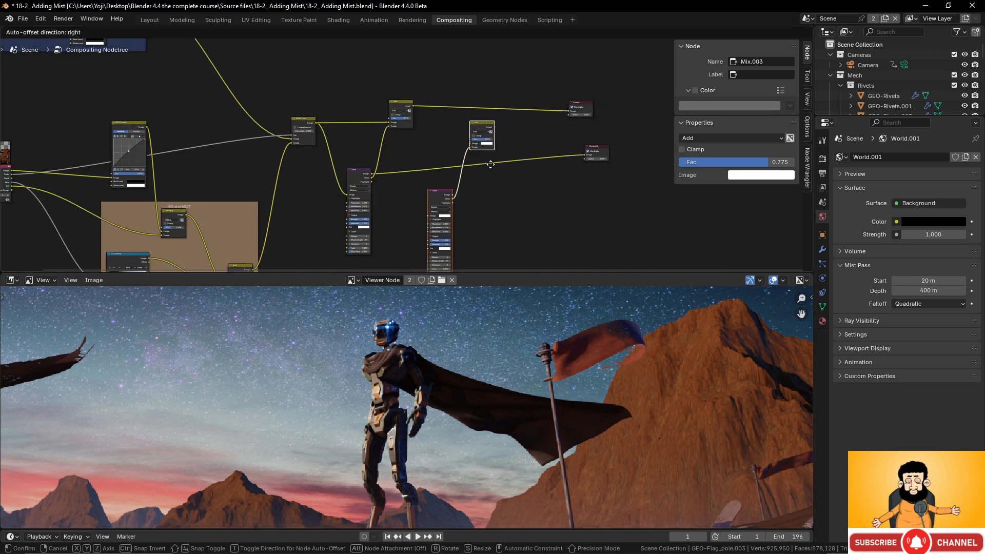
pyautogui.click(491, 163)
pyautogui.scroll(2, 318, 133)
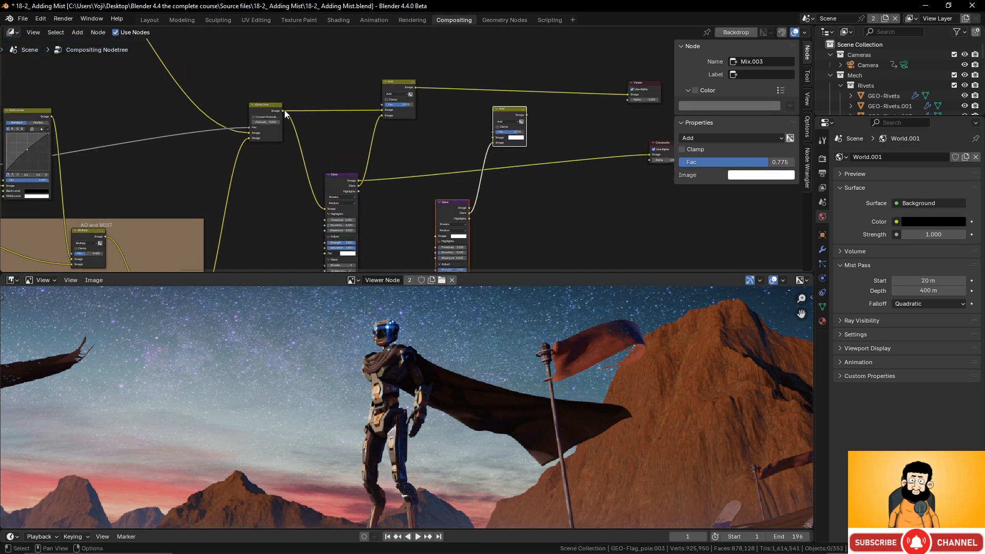
pyautogui.moveTo(284, 111); pyautogui.dragTo(435, 236)
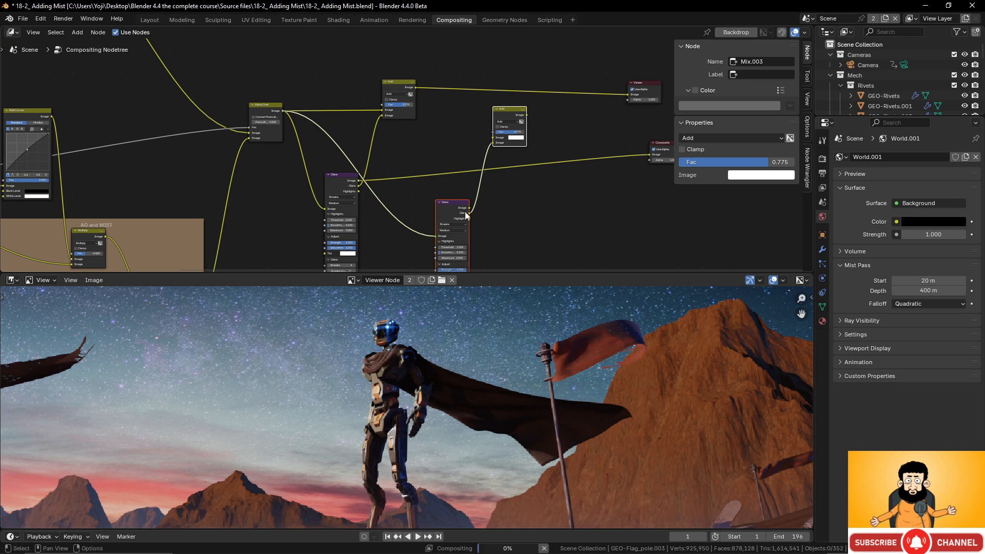
# Connect the first Add node's output to the duplicated Add node's first Image input and preview the combined result
pyautogui.scroll(1, 452, 128)
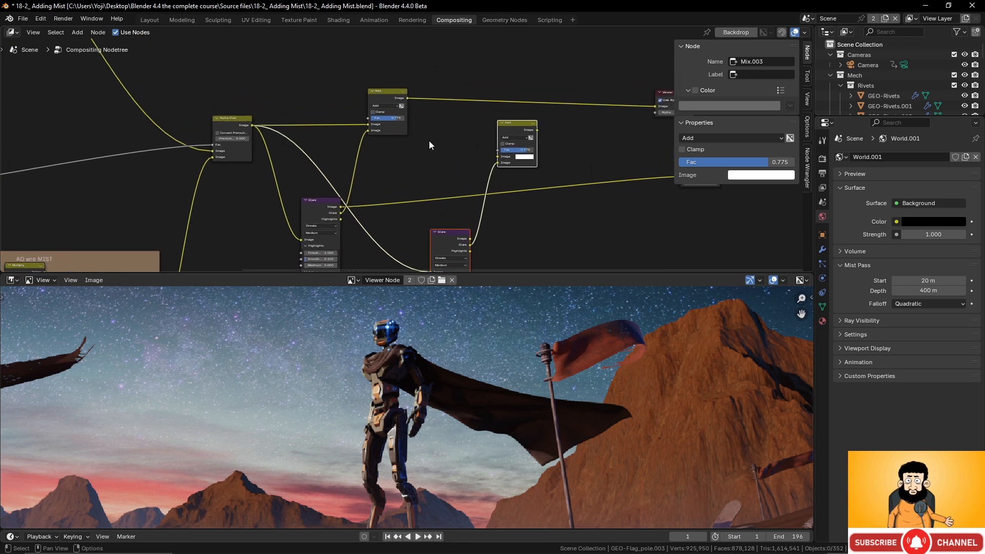
pyautogui.moveTo(408, 97); pyautogui.dragTo(498, 156)
pyautogui.keyDown('ctrl'); pyautogui.keyDown('shift'); pyautogui.click(518, 125); pyautogui.keyUp('shift'); pyautogui.keyUp('ctrl')
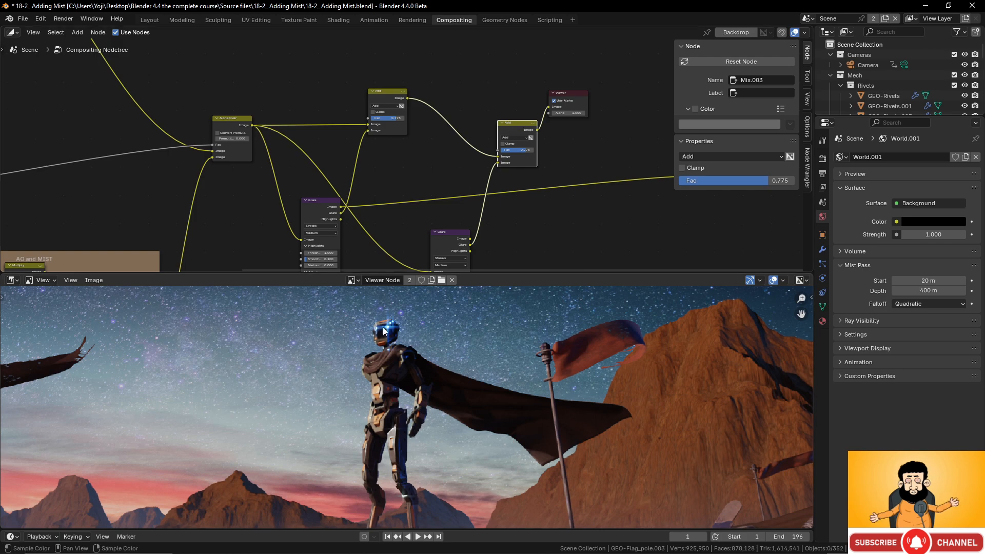
# Reposition the duplicated Glare node beside the first one and preview only its Glare output in the Viewer
pyautogui.moveTo(488, 243); pyautogui.dragTo(483, 167, button='middle')
pyautogui.moveTo(452, 159); pyautogui.dragTo(421, 135)
pyautogui.scroll(1, 427, 147)
pyautogui.scroll(2, 454, 175)
pyautogui.moveTo(479, 183); pyautogui.dragTo(449, 156, button='middle')
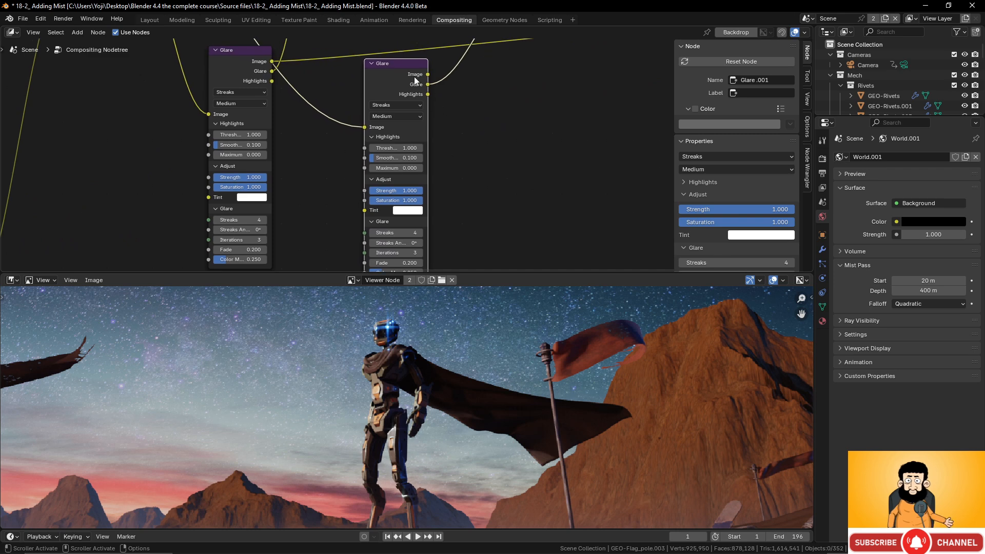
pyautogui.keyDown('ctrl'); pyautogui.keyDown('shift'); pyautogui.click(405, 67); pyautogui.keyUp('shift'); pyautogui.keyUp('ctrl')
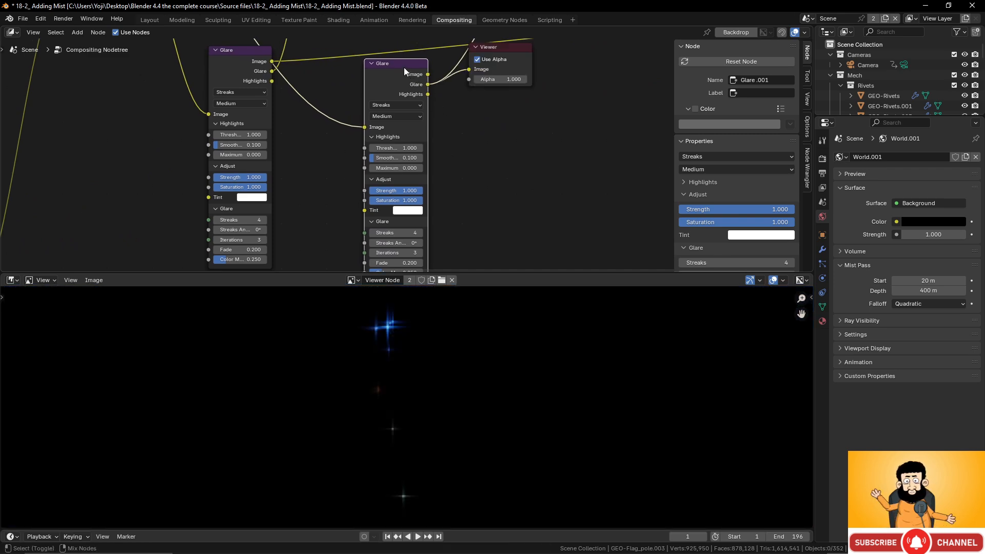
# Set the duplicated Glare node's Streaks count to 2
pyautogui.moveTo(451, 193); pyautogui.dragTo(446, 174, button='middle')
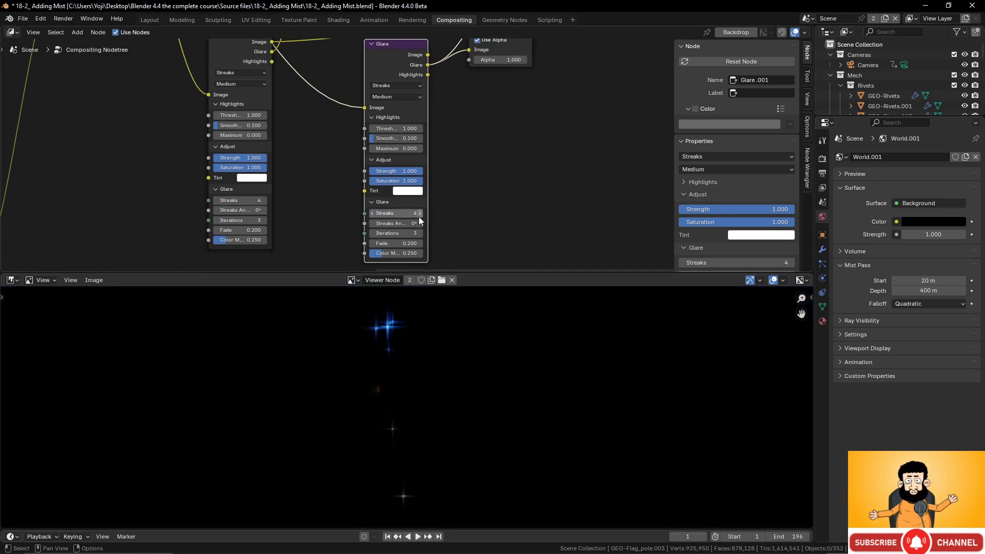
pyautogui.click(373, 213)
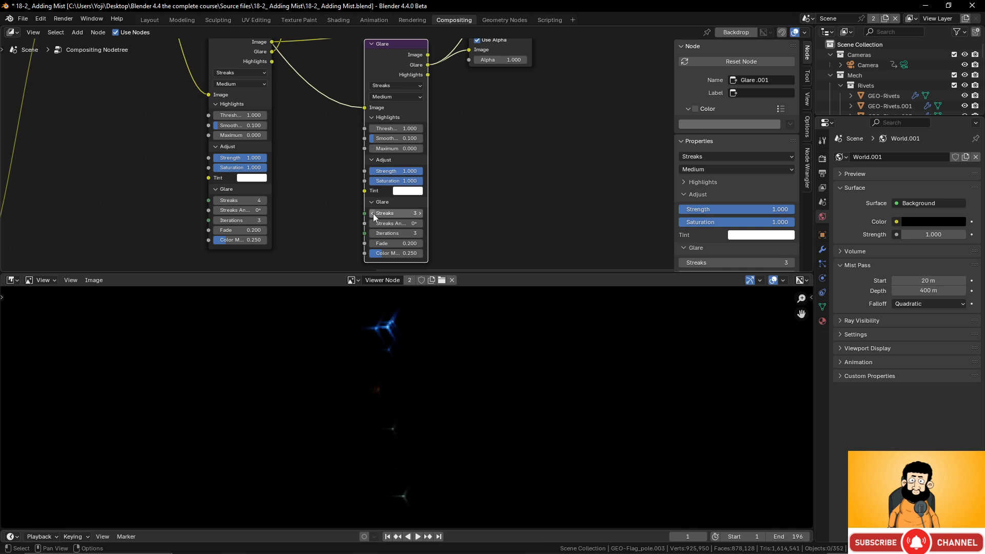
pyautogui.click(373, 213)
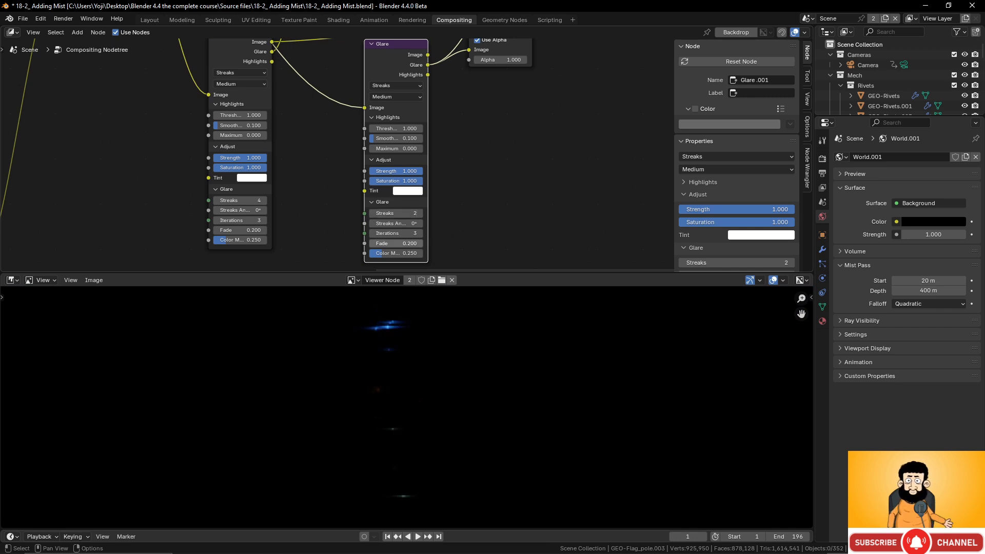
# Try a Fade value of 1 on the duplicated Glare node
pyautogui.click(395, 243)
pyautogui.write('1')
pyautogui.press('Return')
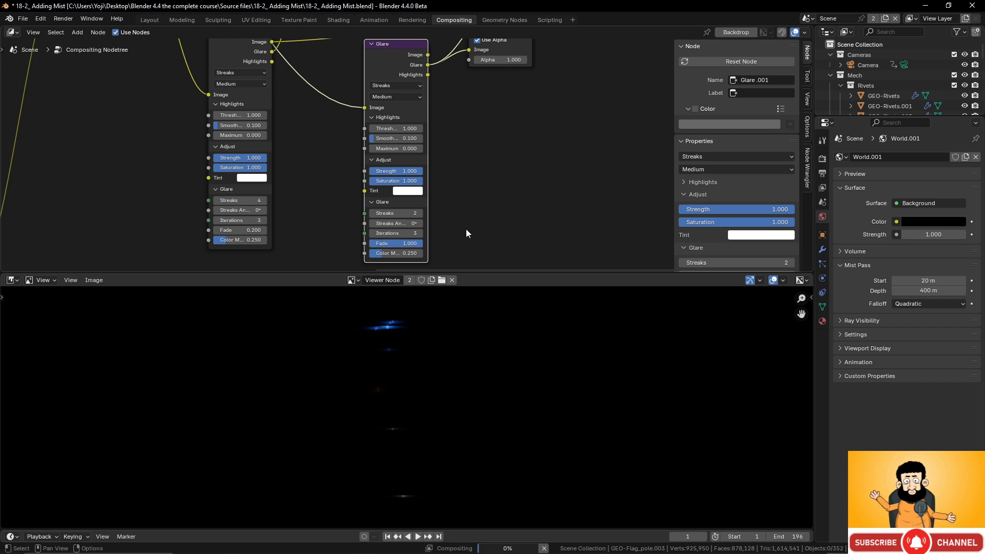
# Set the duplicated Glare node's Fade to 0.9
pyautogui.click(406, 244)
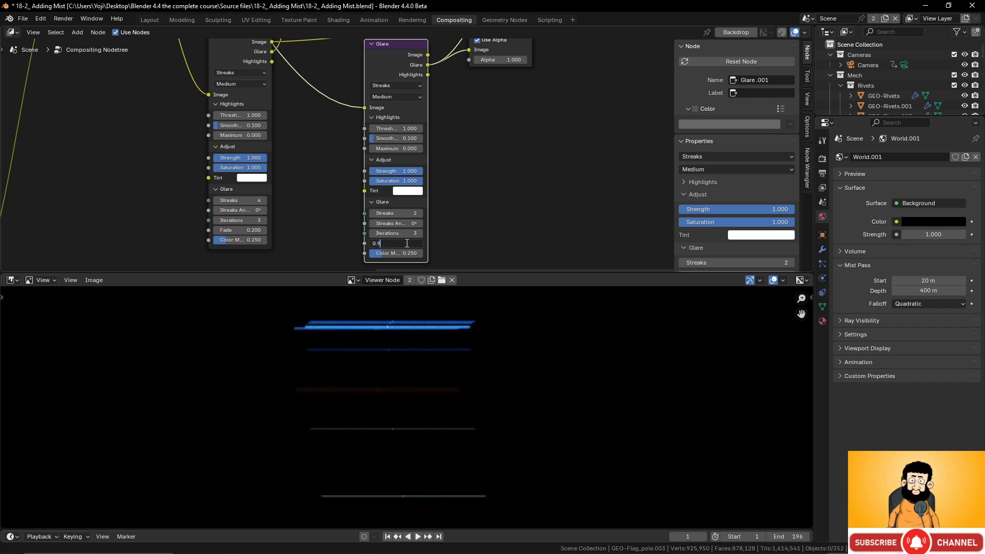
pyautogui.write('0.9')
pyautogui.press('Return')
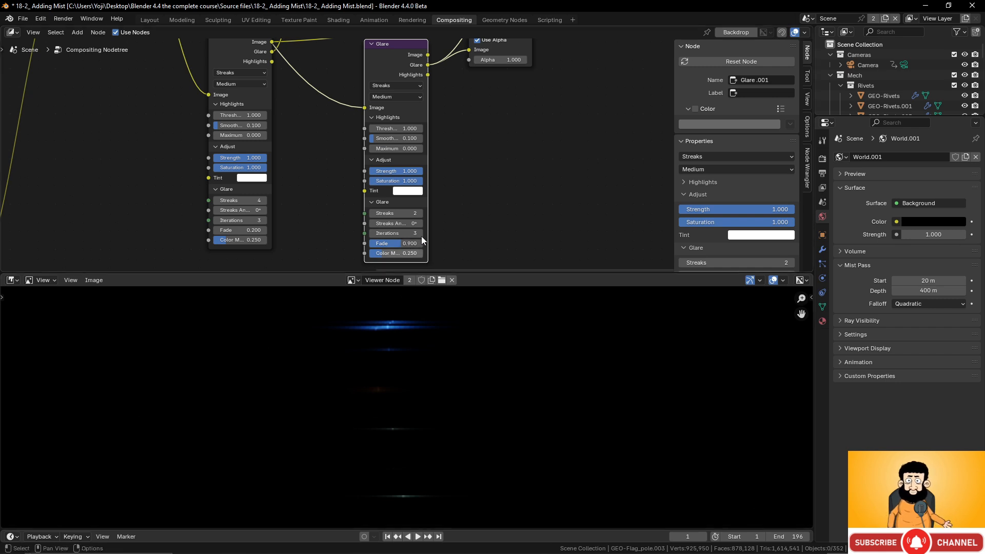
pyautogui.scroll(-1, 442, 190)
pyautogui.scroll(-2, 440, 185)
pyautogui.scroll(4, 441, 179)
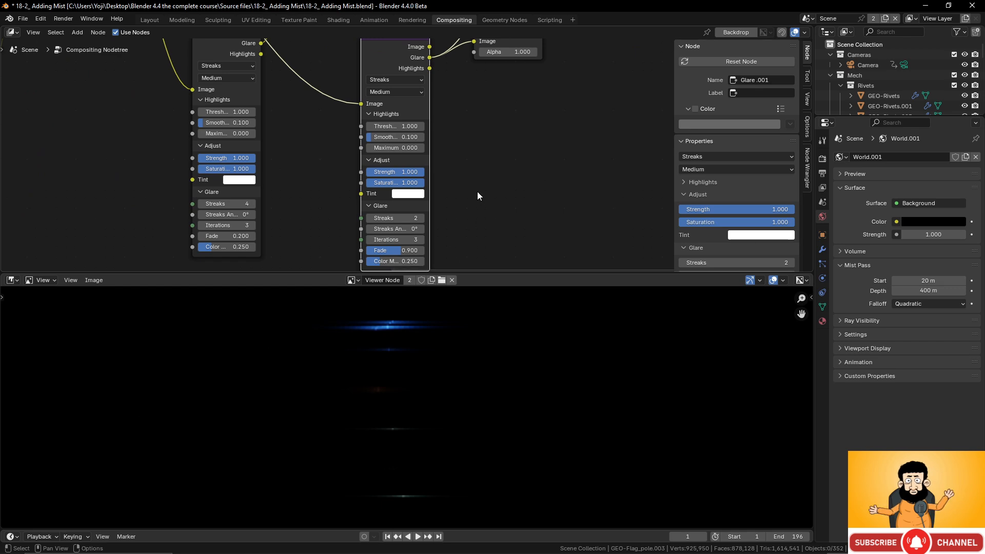
# Preview the first Add node's result in the Viewer, followed by the second Add node's result
pyautogui.scroll(-3, 440, 185)
pyautogui.moveTo(452, 168); pyautogui.dragTo(449, 209, button='middle')
pyautogui.scroll(-2, 451, 211)
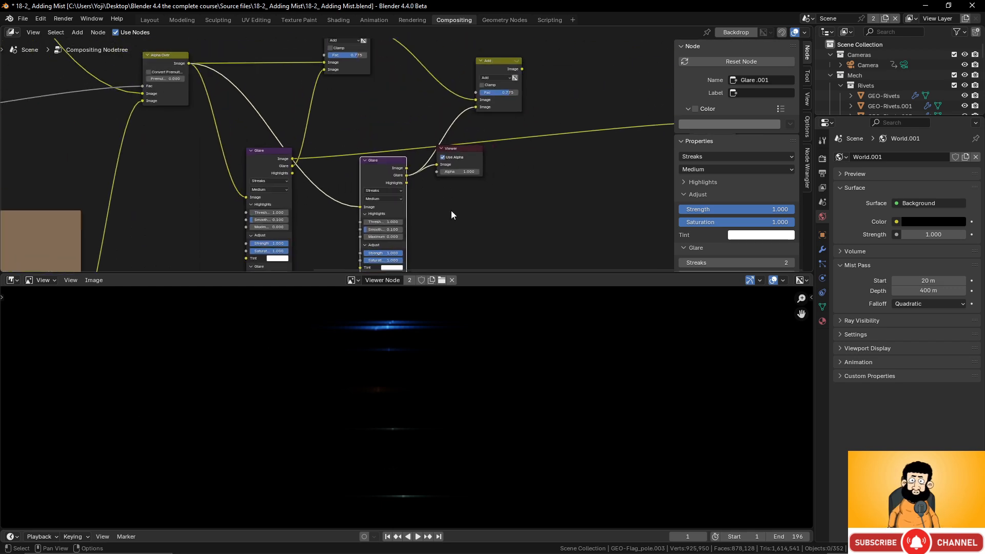
pyautogui.moveTo(429, 135); pyautogui.dragTo(424, 168, button='middle')
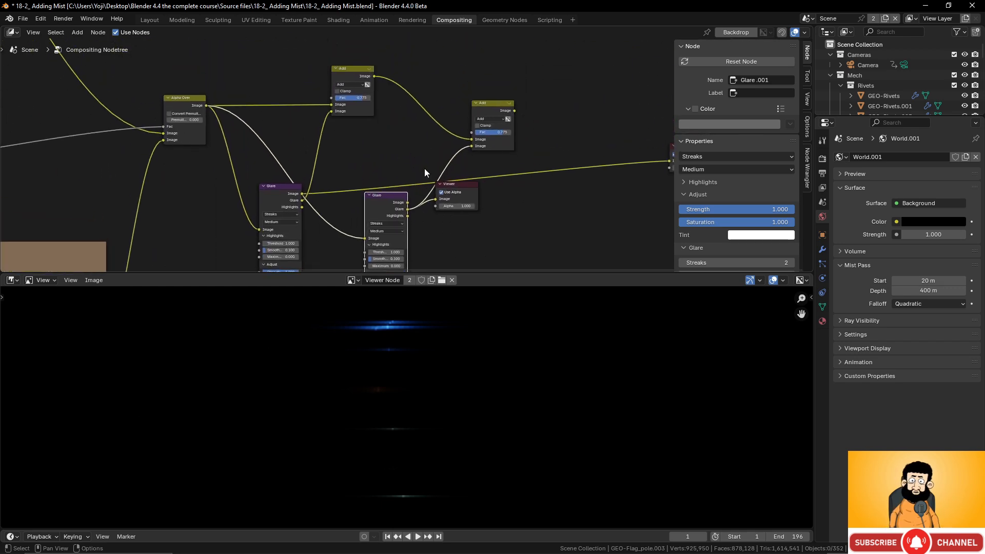
pyautogui.keyDown('ctrl'); pyautogui.keyDown('shift'); pyautogui.click(349, 72); pyautogui.keyUp('shift'); pyautogui.keyUp('ctrl')
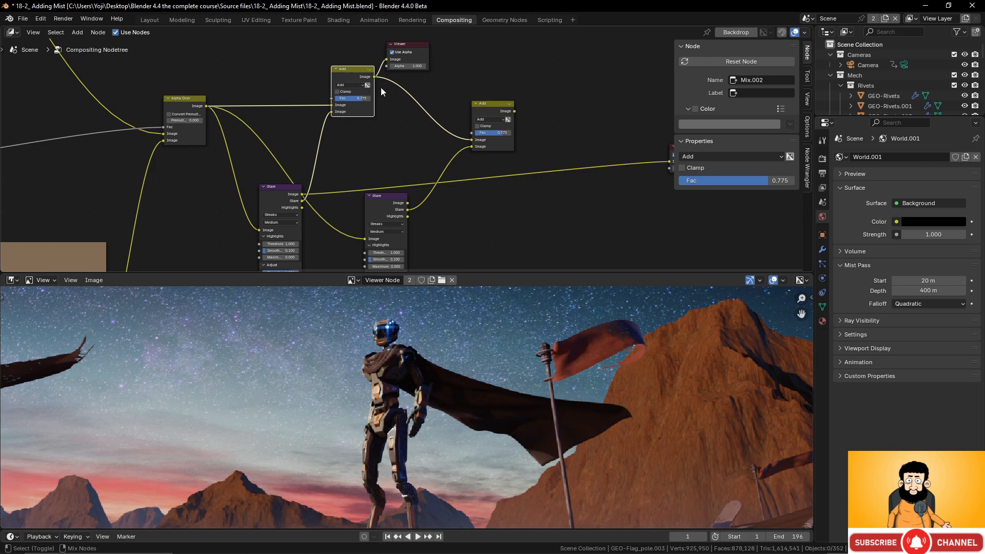
pyautogui.keyDown('ctrl'); pyautogui.keyDown('shift'); pyautogui.click(489, 103); pyautogui.keyUp('shift'); pyautogui.keyUp('ctrl')
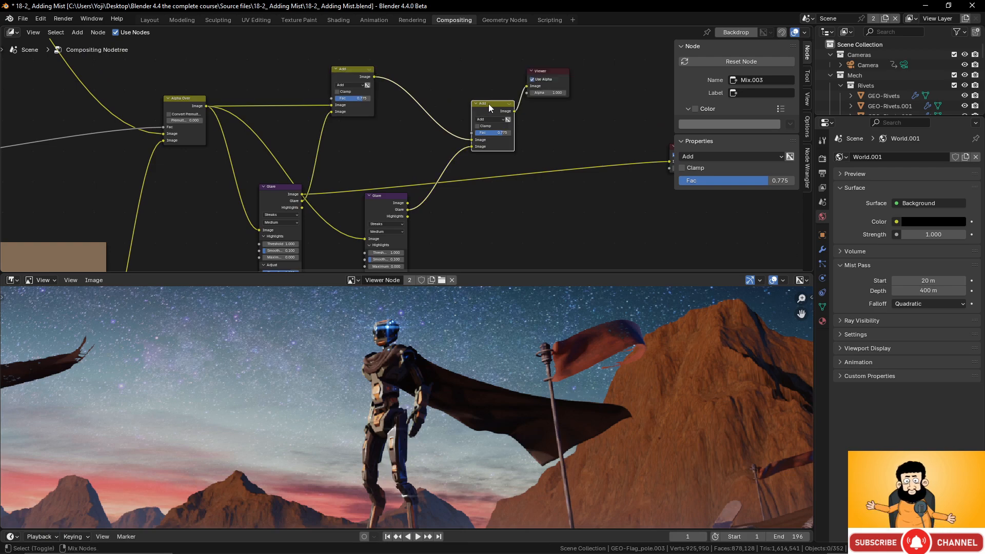
# Examine the streak glare on the mech's visor and on the wreckage lights in the rendered image
pyautogui.scroll(2, 400, 318)
pyautogui.scroll(-3, 375, 310)
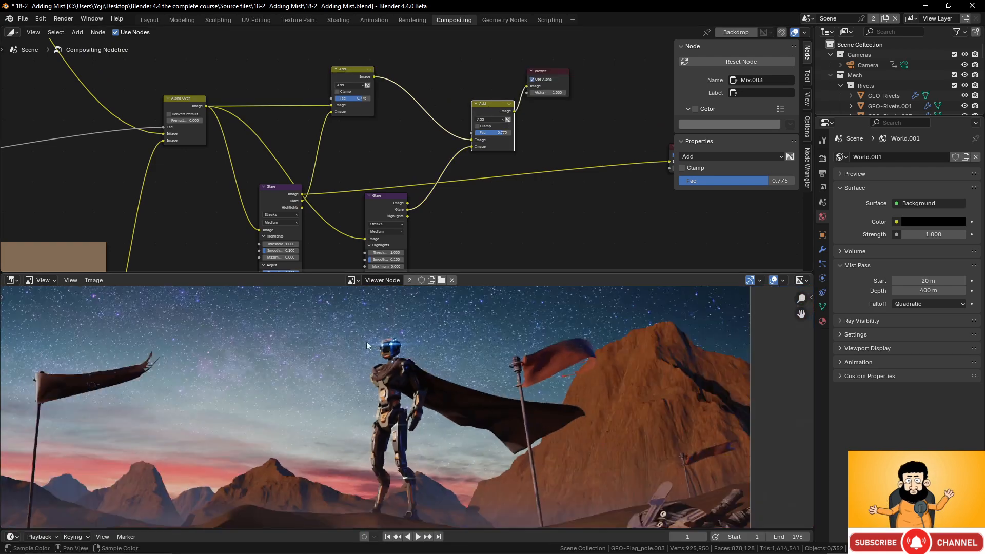
pyautogui.scroll(-1, 457, 377)
pyautogui.scroll(4, 510, 373)
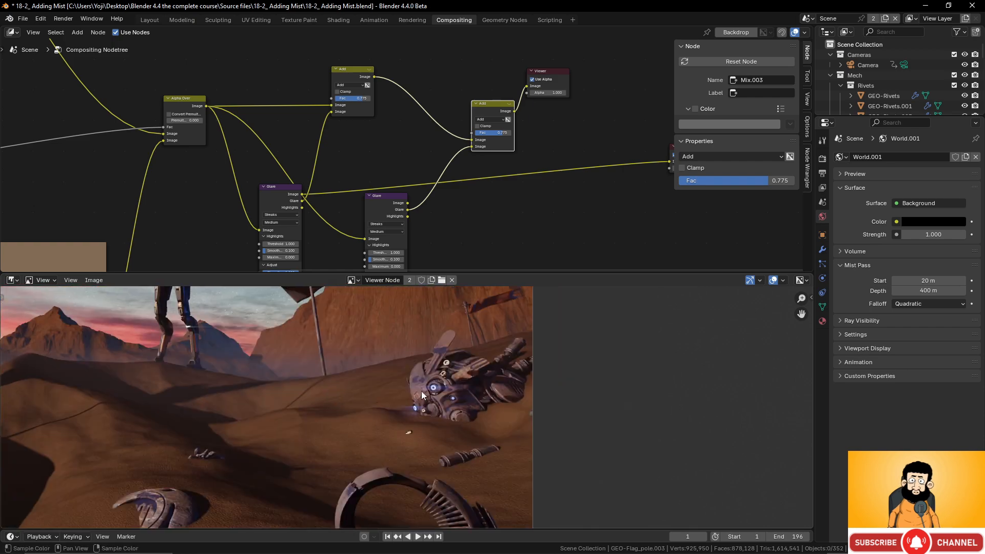
pyautogui.scroll(1, 422, 394)
pyautogui.scroll(-3, 400, 347)
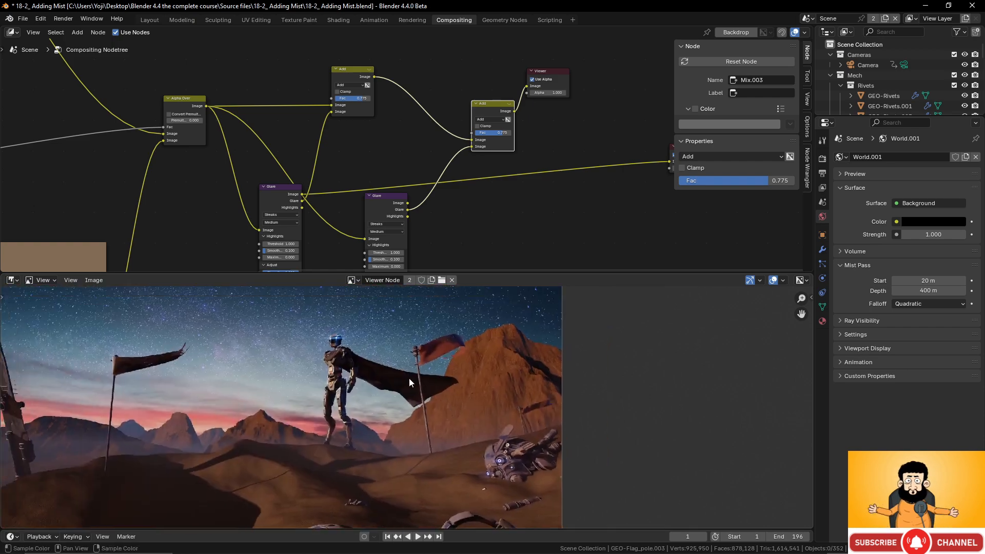
pyautogui.scroll(3, 409, 382)
pyautogui.scroll(1, 421, 339)
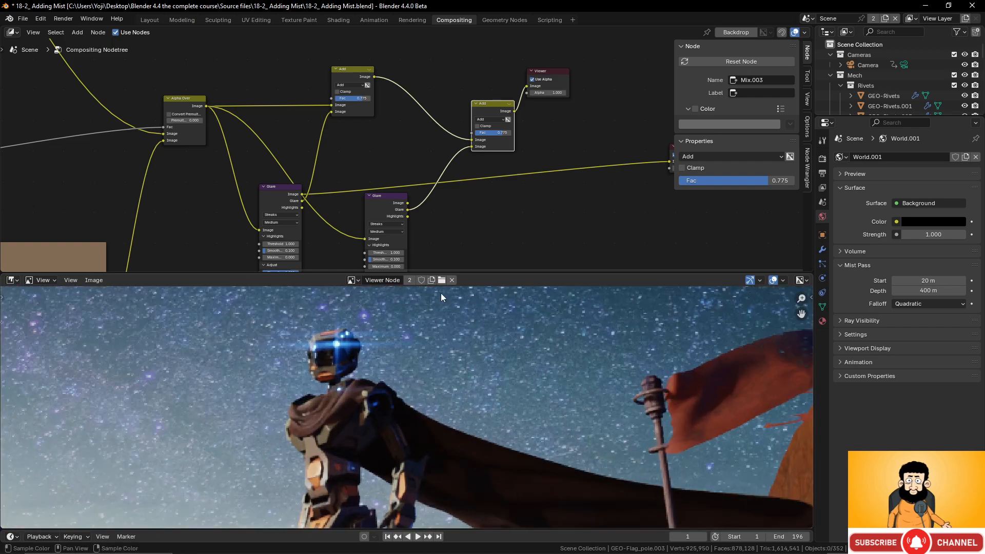
# Move the Viewer node aside and duplicate the second Glare node together with its Add node
pyautogui.scroll(-2, 477, 199)
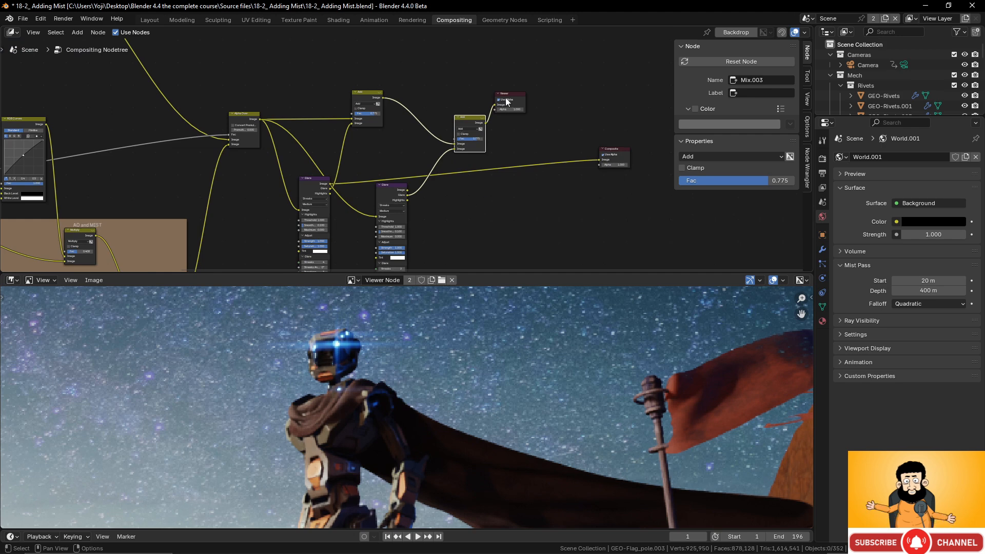
pyautogui.moveTo(508, 94); pyautogui.dragTo(576, 98)
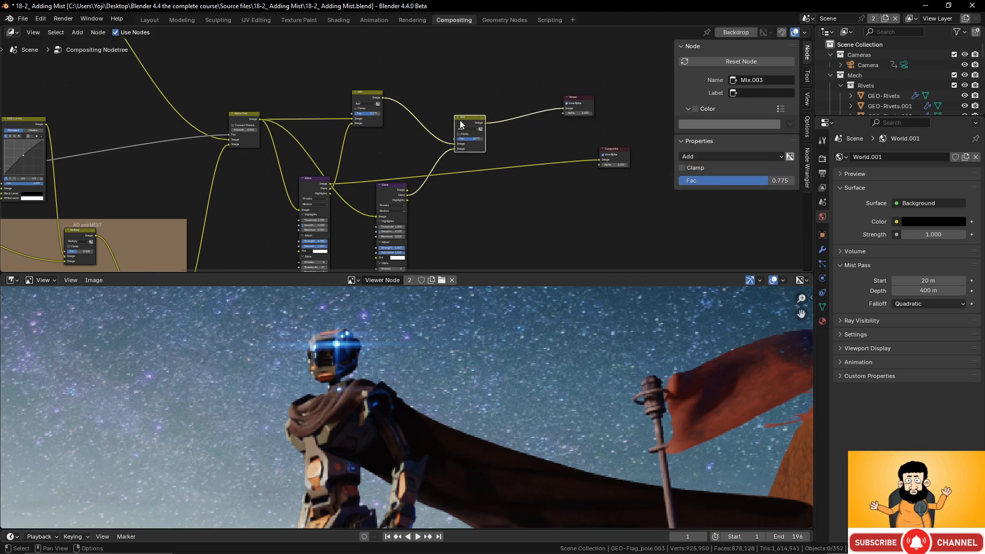
pyautogui.keyDown('shift'); pyautogui.click(385, 190); pyautogui.keyUp('shift')
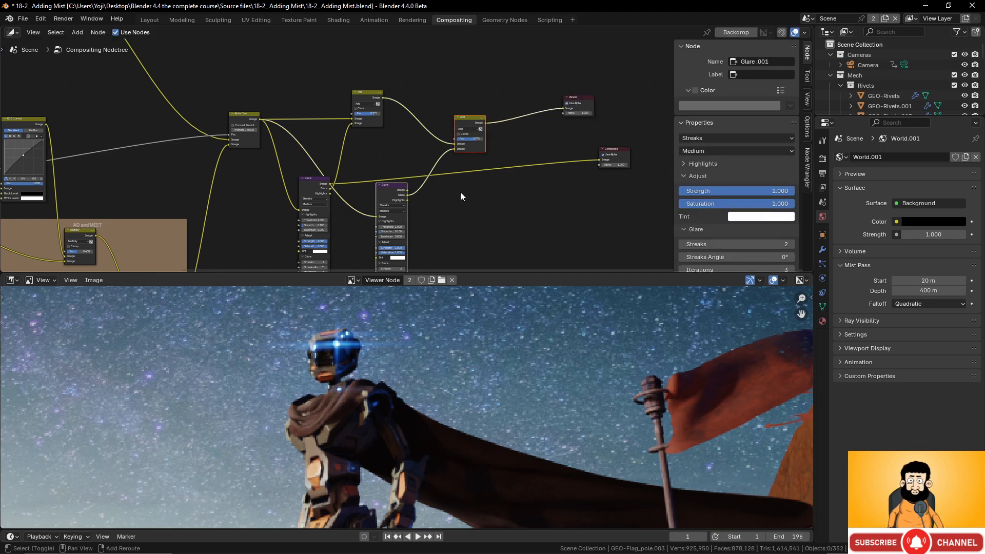
pyautogui.hotkey('shift', 'd')
pyautogui.click(526, 203)
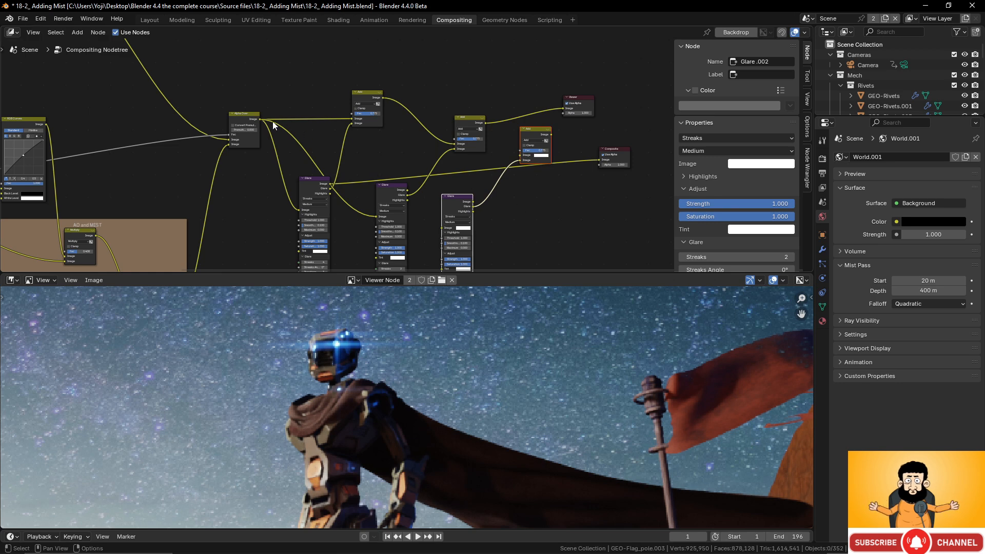
# Feed the Alpha Over image into the third Glare, link the second Add's output into the third Add, and preview the third Add
pyautogui.moveTo(260, 119); pyautogui.dragTo(441, 229)
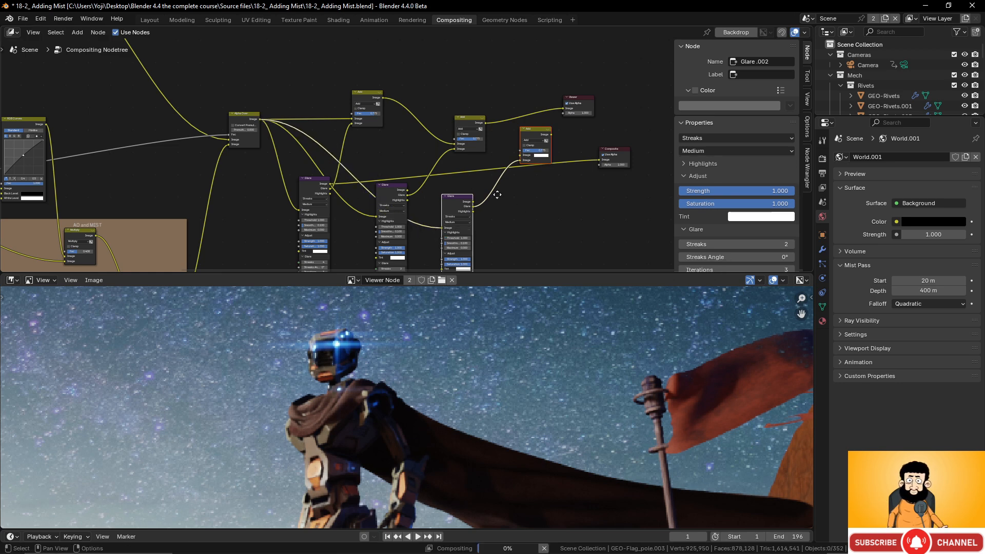
pyautogui.scroll(3, 533, 202)
pyautogui.moveTo(537, 203); pyautogui.dragTo(484, 226, button='middle')
pyautogui.moveTo(419, 128); pyautogui.dragTo(460, 166)
pyautogui.keyDown('ctrl'); pyautogui.keyDown('shift'); pyautogui.click(481, 134); pyautogui.keyUp('shift'); pyautogui.keyUp('ctrl')
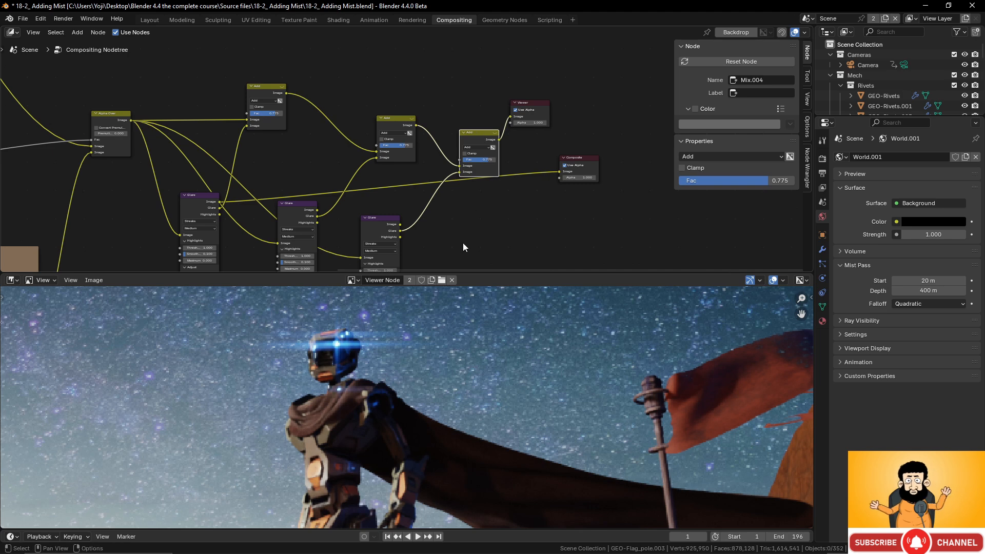
# Preview only the third Glare node's Glare output and change its glare type to Bloom
pyautogui.moveTo(483, 208); pyautogui.dragTo(457, 140, button='middle')
pyautogui.scroll(1, 432, 210)
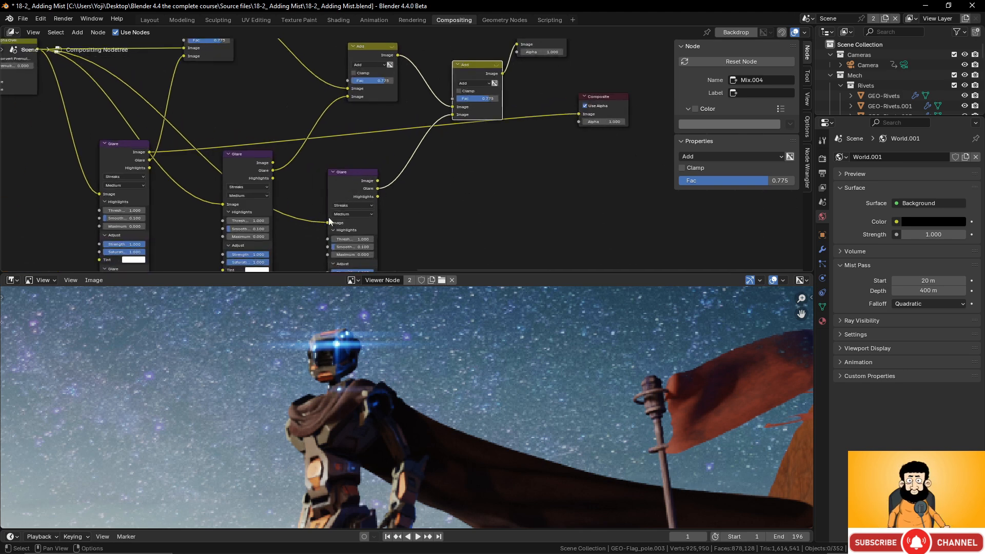
pyautogui.moveTo(403, 202); pyautogui.dragTo(420, 173, button='middle')
pyautogui.keyDown('ctrl'); pyautogui.keyDown('shift'); pyautogui.click(365, 147); pyautogui.keyUp('shift'); pyautogui.keyUp('ctrl')
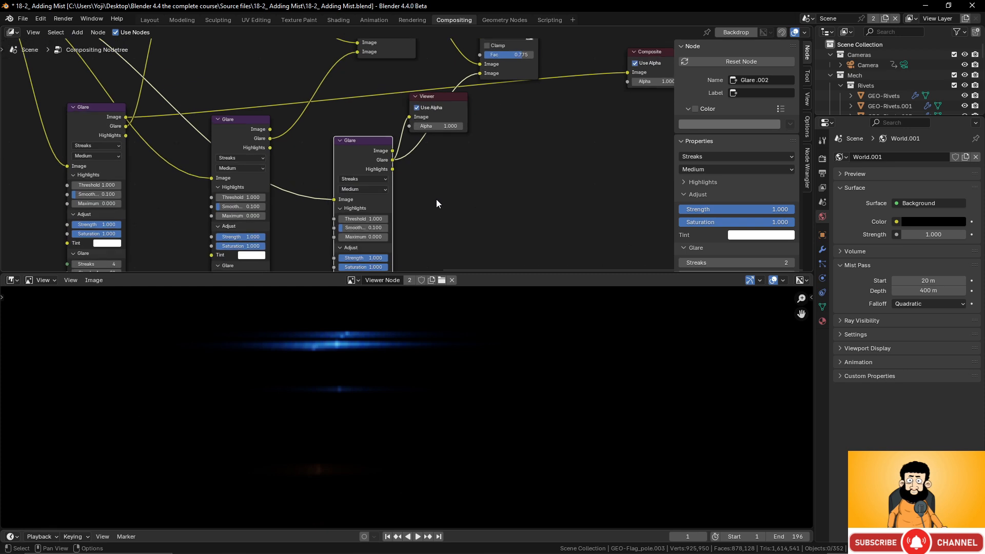
pyautogui.scroll(2, 418, 199)
pyautogui.click(371, 170)
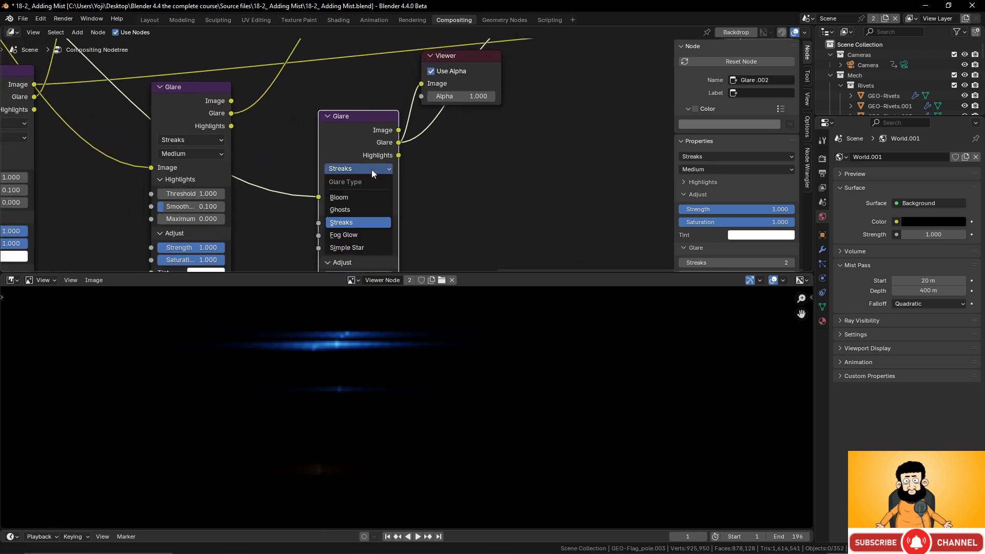
pyautogui.click(356, 198)
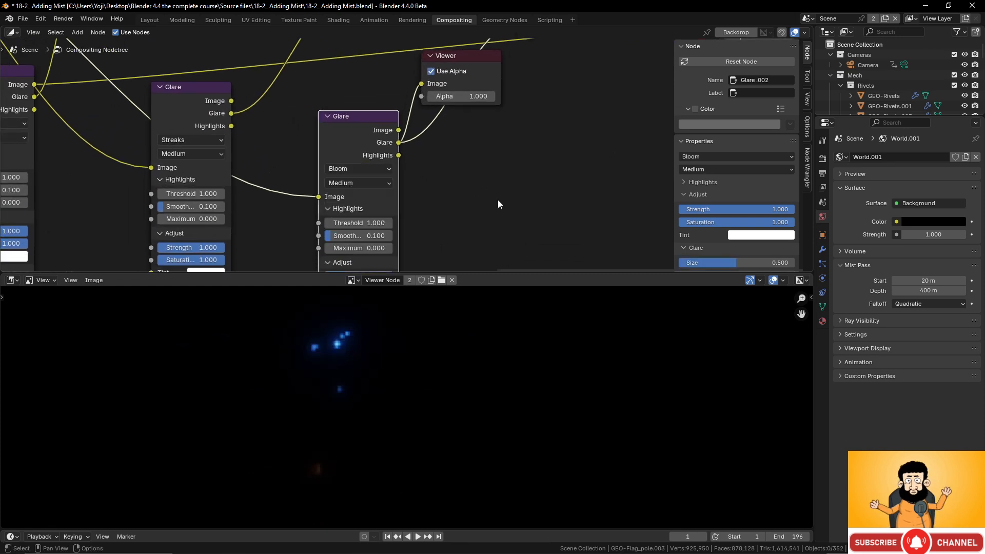
# Inspect the bloom around the visor lights and try a Strength of 2 on the Bloom Glare node
pyautogui.scroll(2, 328, 362)
pyautogui.scroll(-2, 326, 361)
pyautogui.moveTo(321, 350); pyautogui.dragTo(335, 381, button='middle')
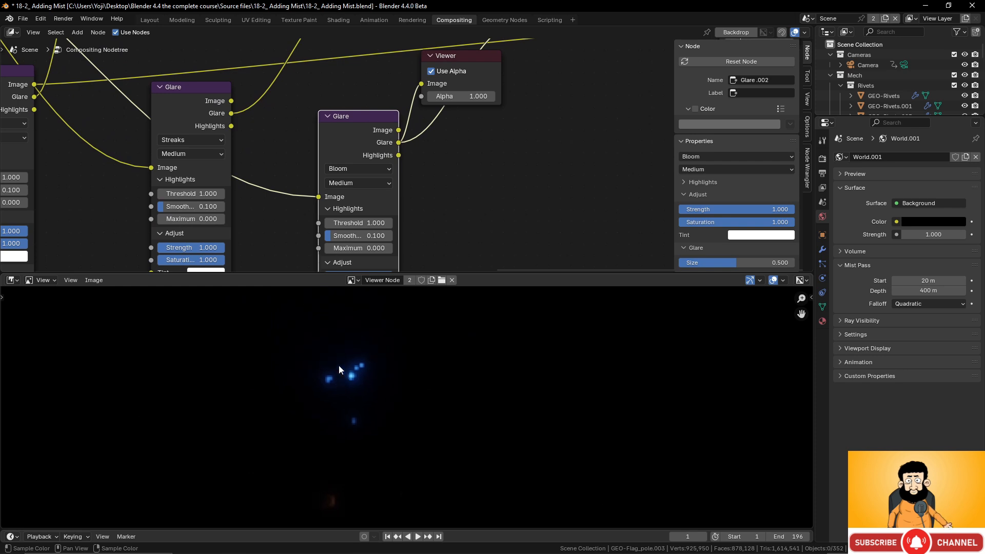
pyautogui.scroll(1, 358, 371)
pyautogui.moveTo(418, 255); pyautogui.dragTo(429, 162, button='middle')
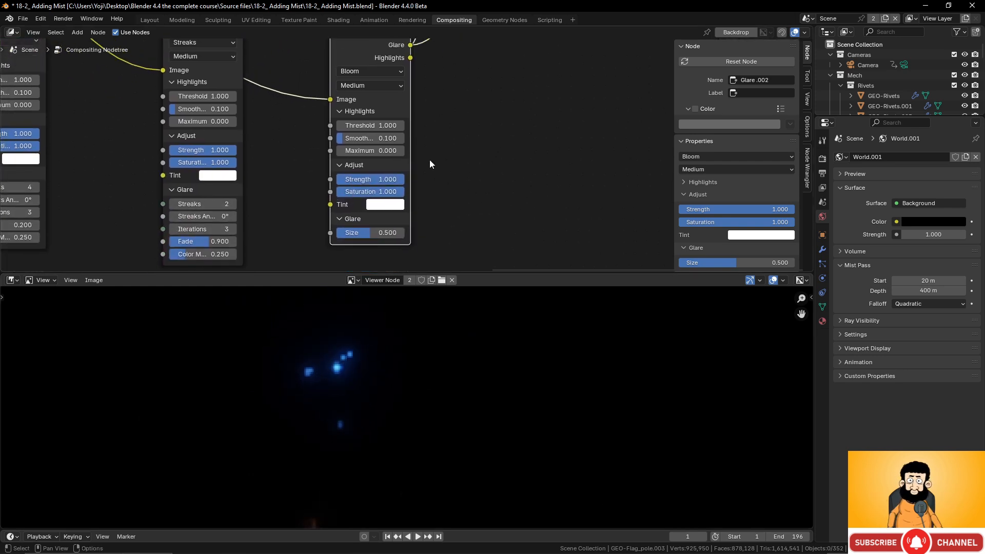
pyautogui.moveTo(379, 180); pyautogui.dragTo(380, 179)
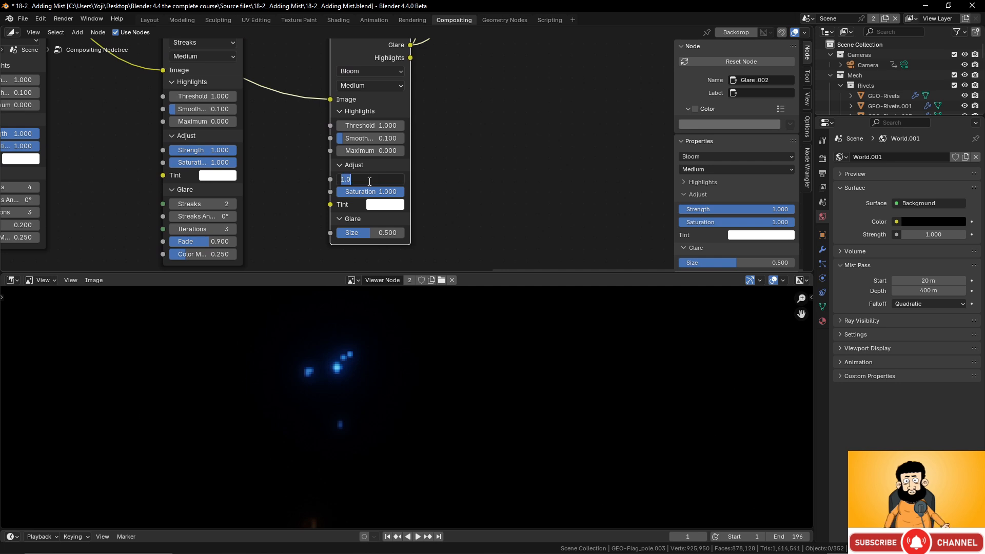
pyautogui.write('2')
pyautogui.press('Return')
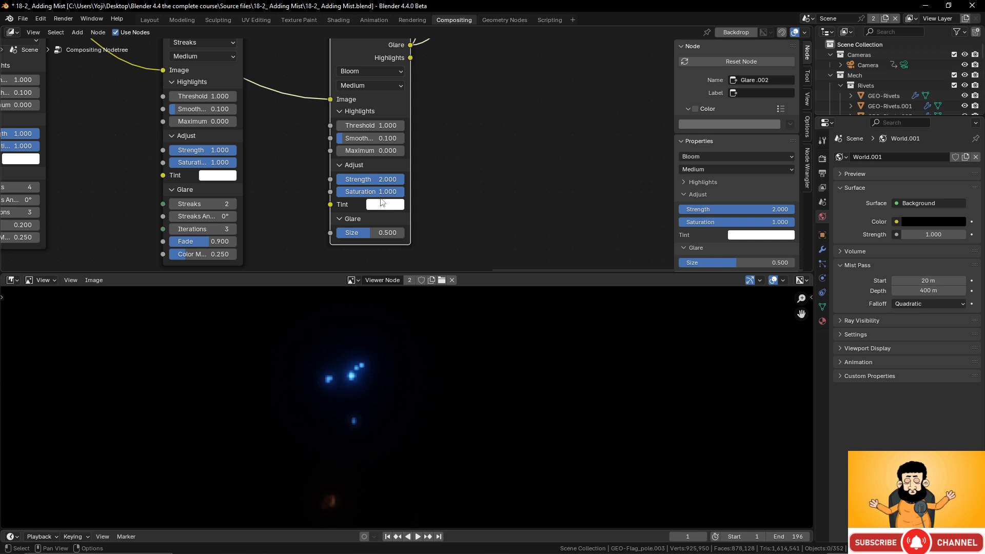
# Set the Bloom Glare node's Strength to 5
pyautogui.doubleClick(382, 177)
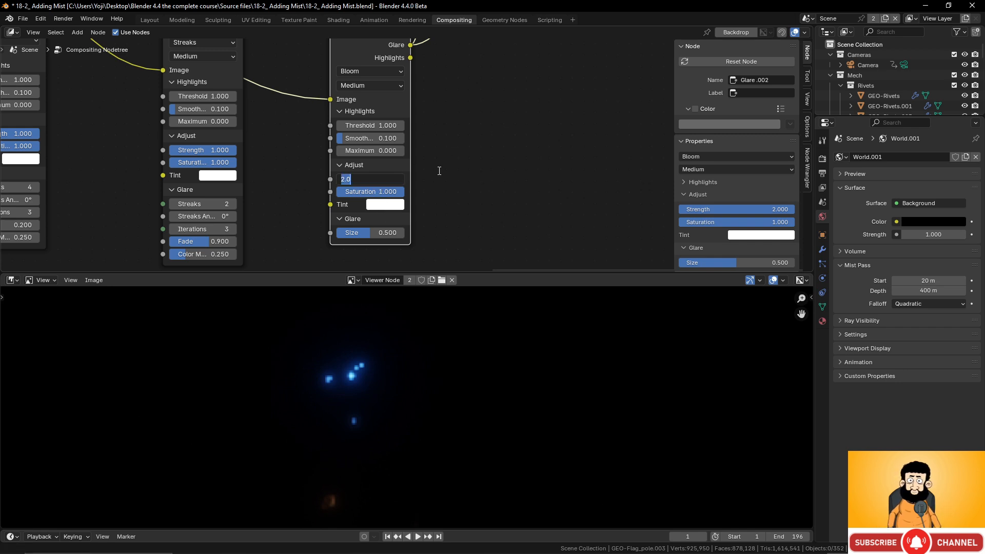
pyautogui.write('5')
pyautogui.press('Return')
# Compare the image at each of the three Add nodes in the Viewer and inspect the visor glow at the third one
pyautogui.scroll(-2, 464, 149)
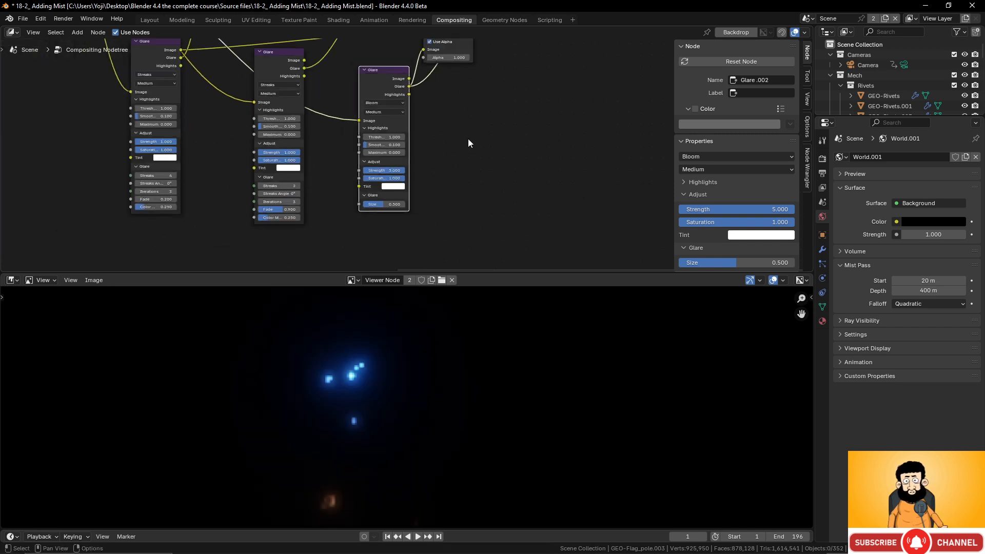
pyautogui.scroll(-1, 468, 139)
pyautogui.moveTo(468, 139); pyautogui.dragTo(408, 200, button='middle')
pyautogui.keyDown('ctrl'); pyautogui.keyDown('shift'); pyautogui.click(432, 101); pyautogui.keyUp('shift'); pyautogui.keyUp('ctrl')
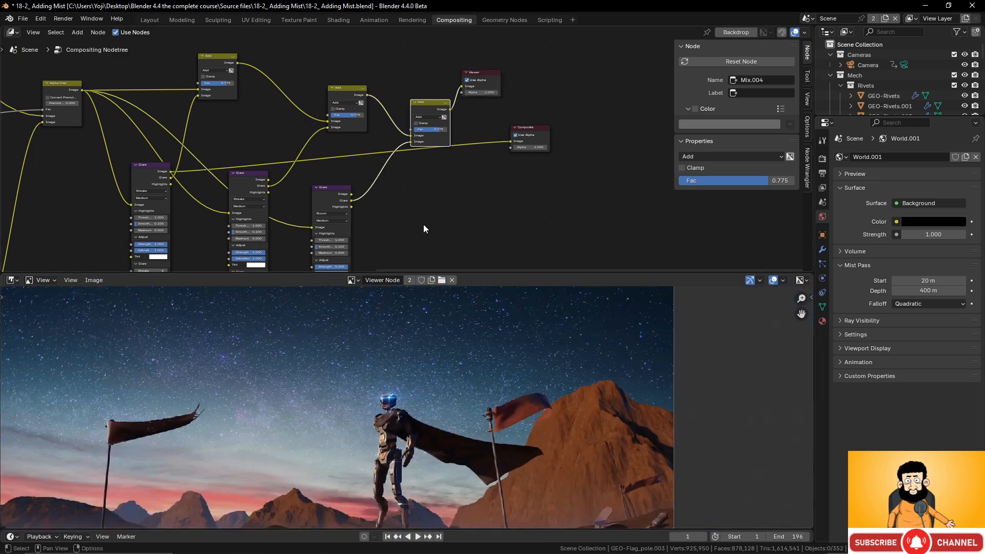
pyautogui.scroll(1, 424, 225)
pyautogui.keyDown('ctrl'); pyautogui.keyDown('shift'); pyautogui.click(184, 43); pyautogui.keyUp('shift'); pyautogui.keyUp('ctrl')
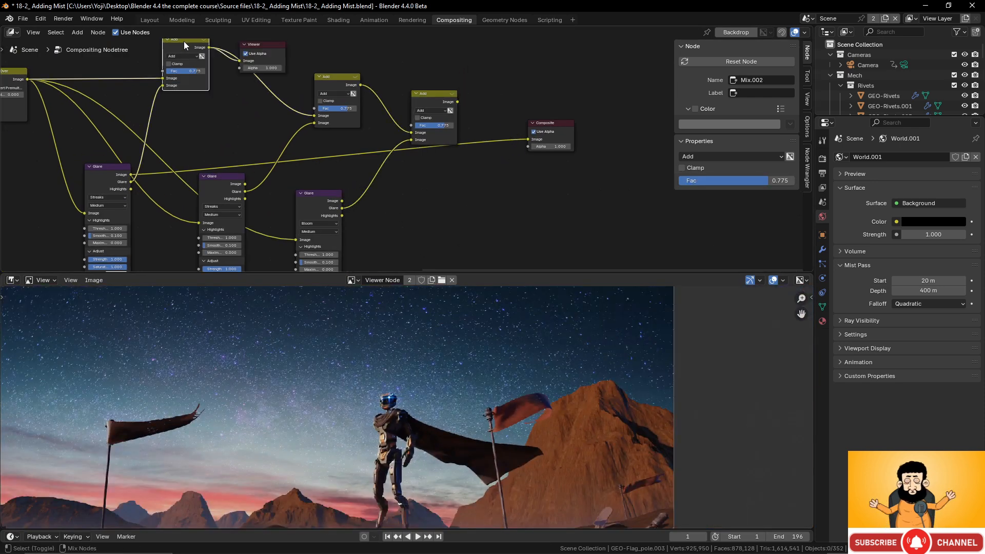
pyautogui.scroll(1, 322, 129)
pyautogui.keyDown('ctrl'); pyautogui.keyDown('shift'); pyautogui.click(343, 95); pyautogui.keyUp('shift'); pyautogui.keyUp('ctrl')
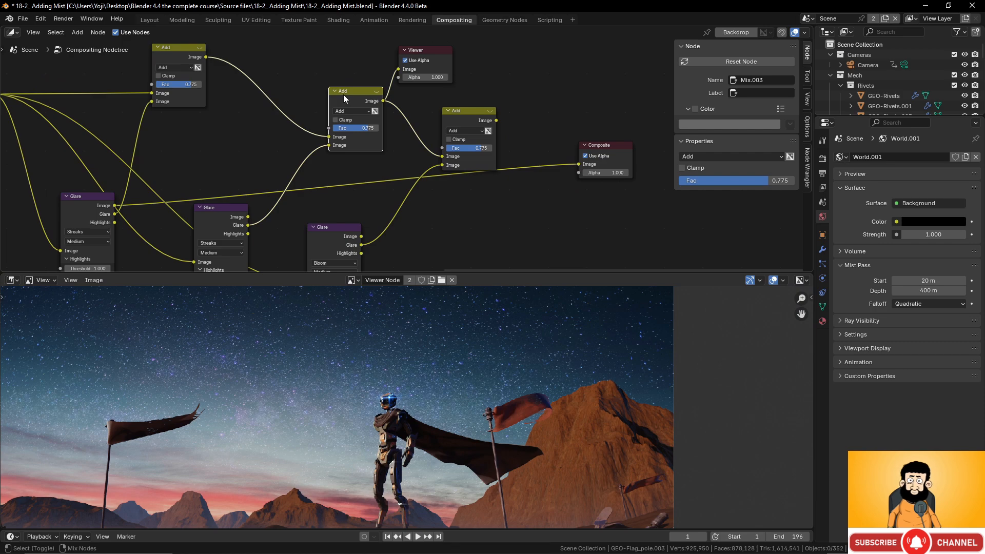
pyautogui.scroll(1, 456, 174)
pyautogui.keyDown('ctrl'); pyautogui.keyDown('shift'); pyautogui.click(469, 106); pyautogui.keyUp('shift'); pyautogui.keyUp('ctrl')
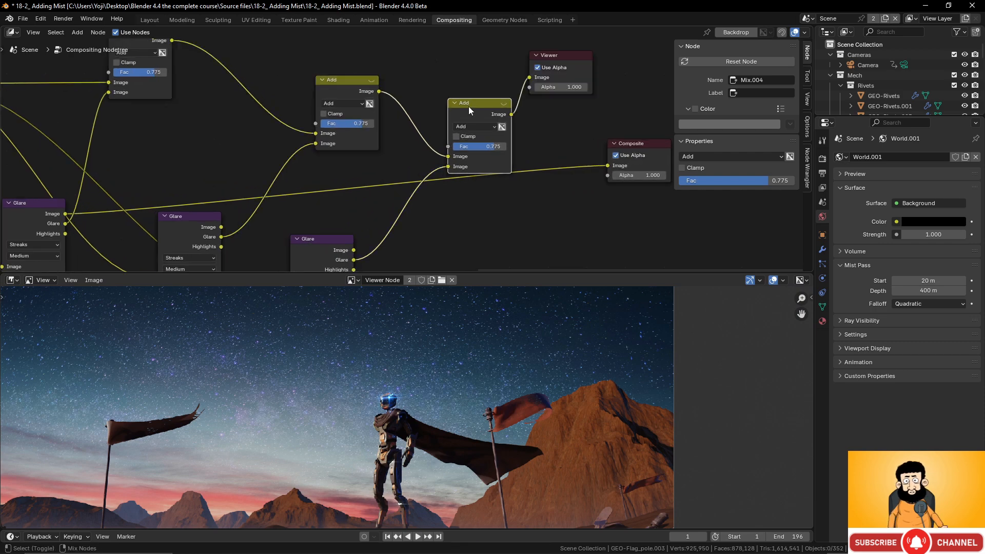
pyautogui.scroll(3, 415, 387)
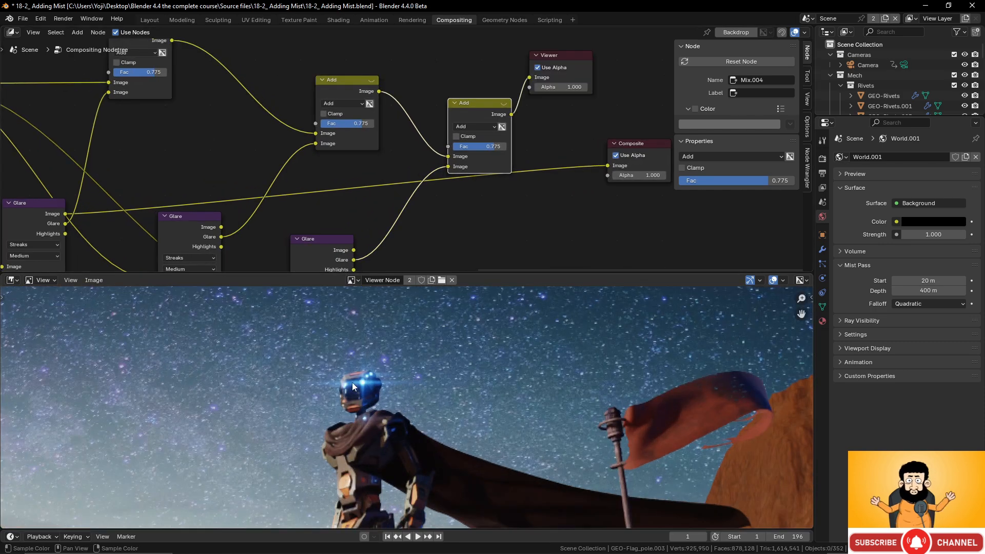
pyautogui.scroll(-4, 443, 392)
pyautogui.scroll(2, 447, 395)
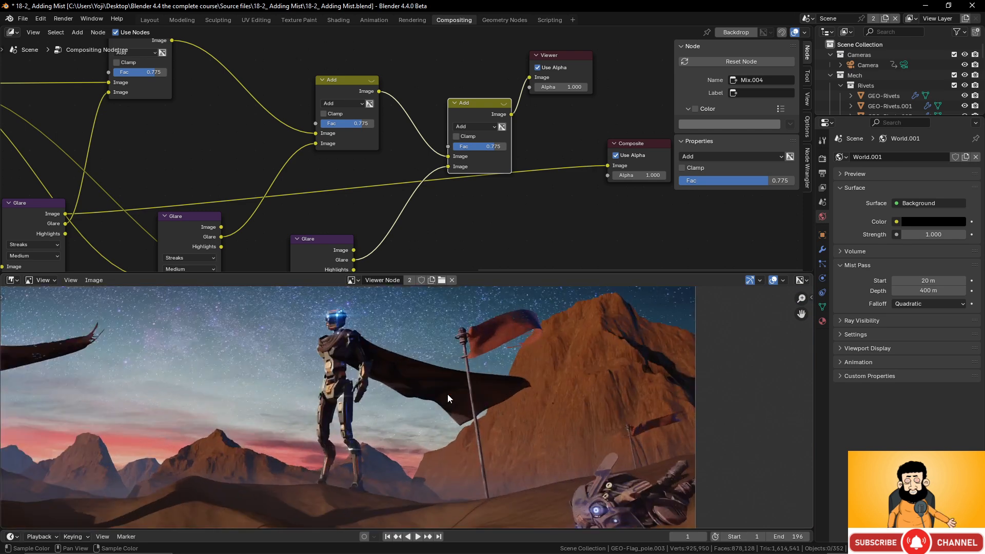
pyautogui.scroll(-2, 408, 380)
pyautogui.scroll(1, 408, 380)
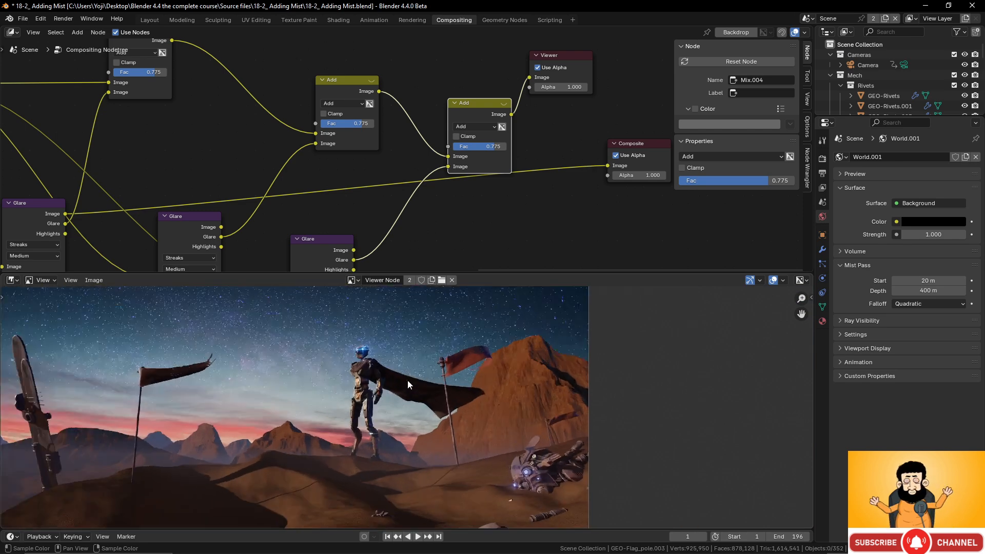
# Duplicate the Bloom Glare node with its Add node, place the copies below the Composite node, and move Composite further along to make room
pyautogui.scroll(-5, 505, 147)
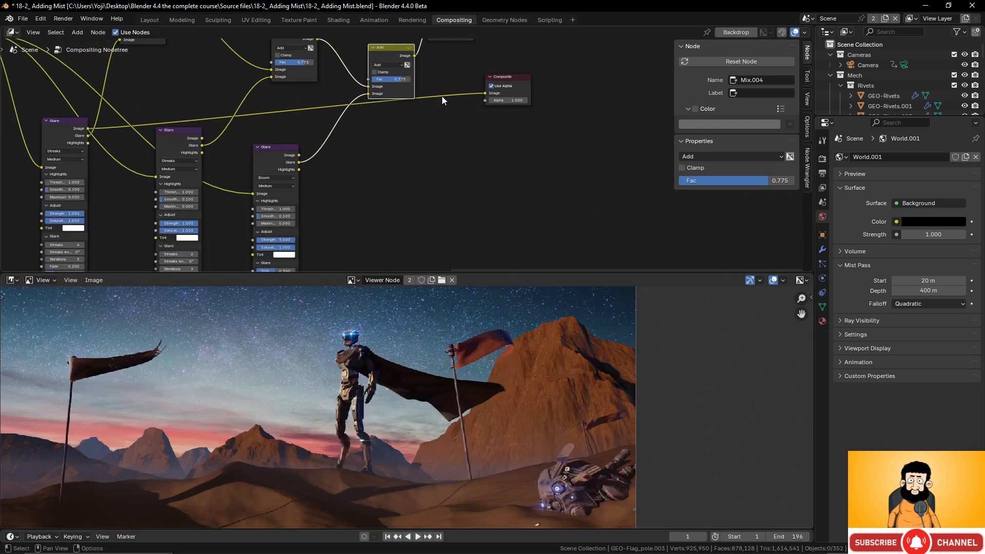
pyautogui.click(290, 149)
pyautogui.keyDown('shift'); pyautogui.click(386, 71); pyautogui.keyUp('shift')
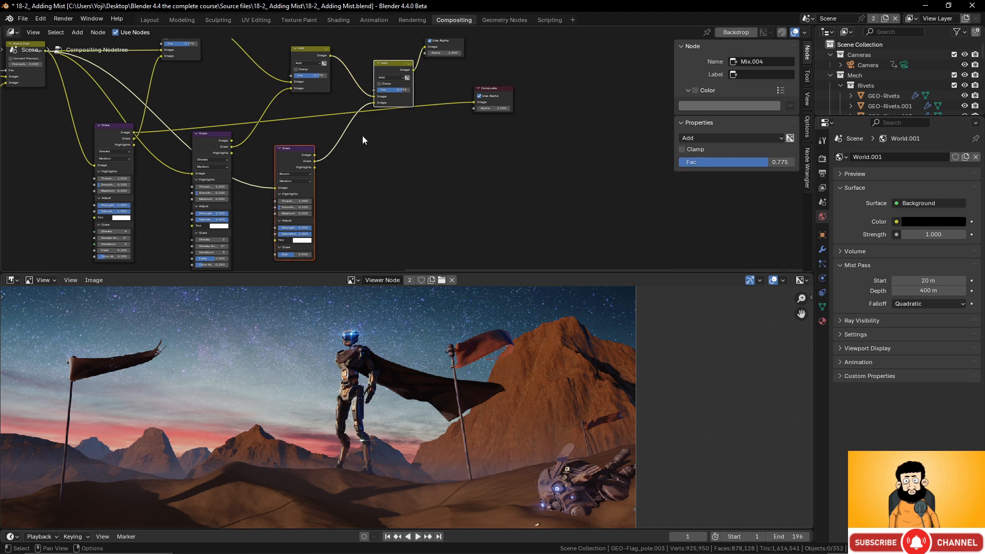
pyautogui.hotkey('shift', 'd')
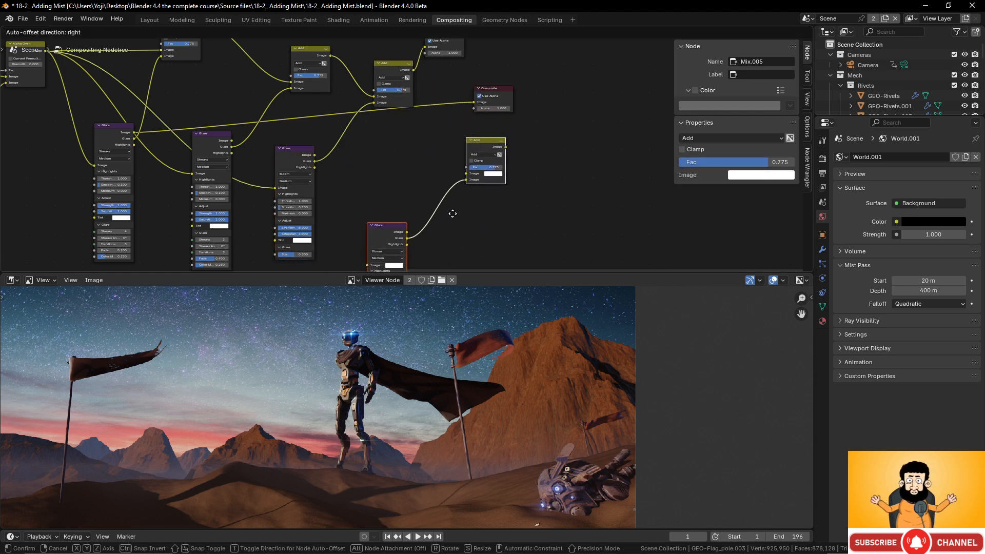
pyautogui.click(443, 190)
pyautogui.moveTo(501, 92); pyautogui.dragTo(556, 97)
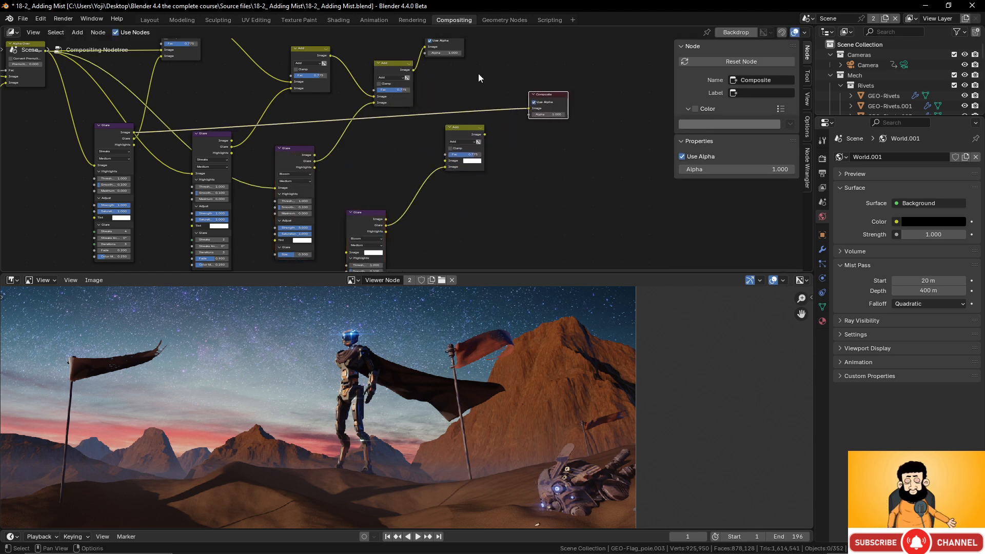
# Move the Viewer clear, then connect the third Add node's output to the duplicated Add node and the Alpha Over output to the duplicated Glare
pyautogui.moveTo(478, 72); pyautogui.dragTo(459, 115, button='middle')
pyautogui.moveTo(438, 78); pyautogui.dragTo(559, 79)
pyautogui.scroll(1, 507, 134)
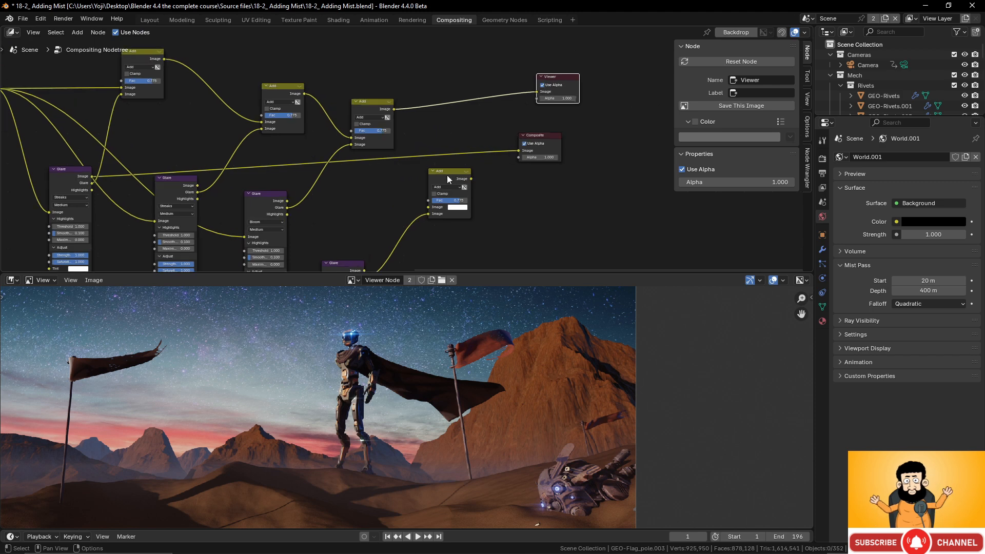
pyautogui.moveTo(447, 169); pyautogui.dragTo(445, 163)
pyautogui.moveTo(395, 108); pyautogui.dragTo(430, 203)
pyautogui.scroll(-3, 374, 186)
pyautogui.moveTo(128, 109); pyautogui.dragTo(349, 229)
pyautogui.scroll(2, 452, 205)
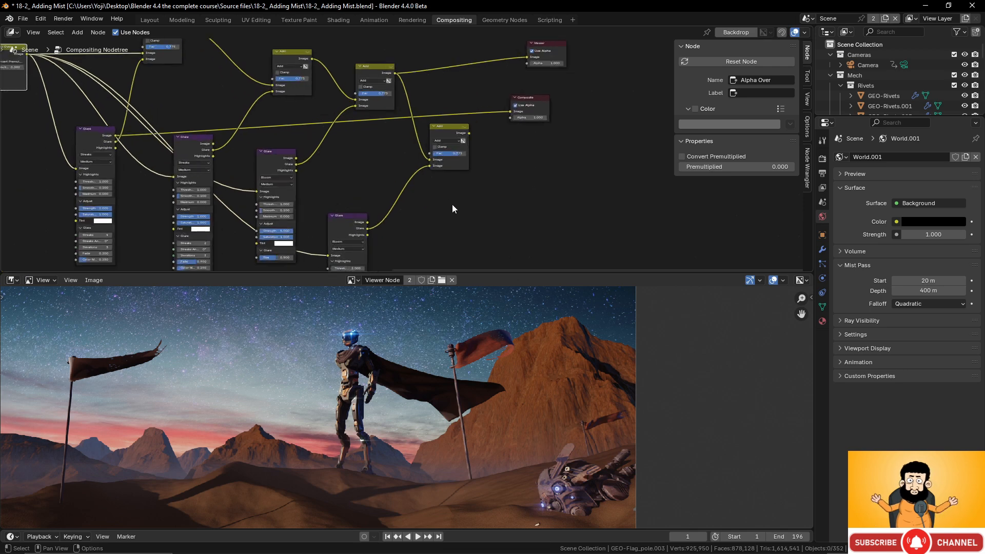
# Preview the duplicated Glare node's Glare output in the Viewer and change its glare type to Ghosts
pyautogui.click(456, 127)
pyautogui.moveTo(420, 236); pyautogui.dragTo(421, 169, button='middle')
pyautogui.scroll(4, 404, 158)
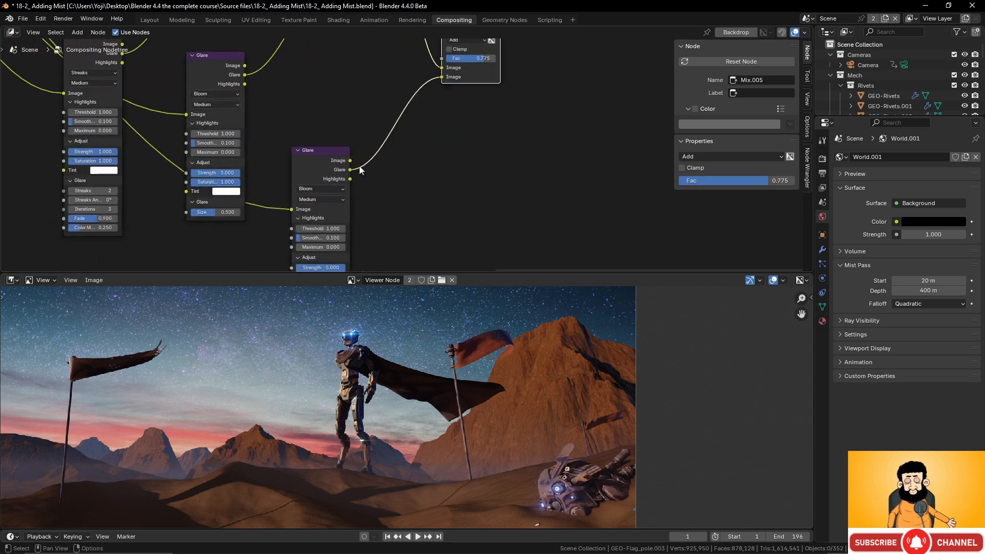
pyautogui.keyDown('ctrl'); pyautogui.keyDown('shift'); pyautogui.click(326, 156); pyautogui.keyUp('shift'); pyautogui.keyUp('ctrl')
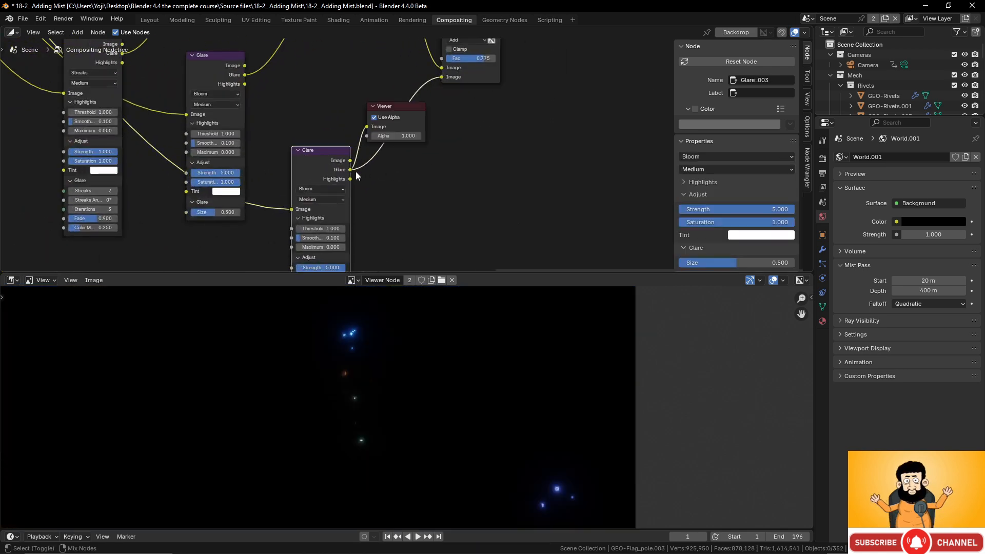
pyautogui.click(334, 189)
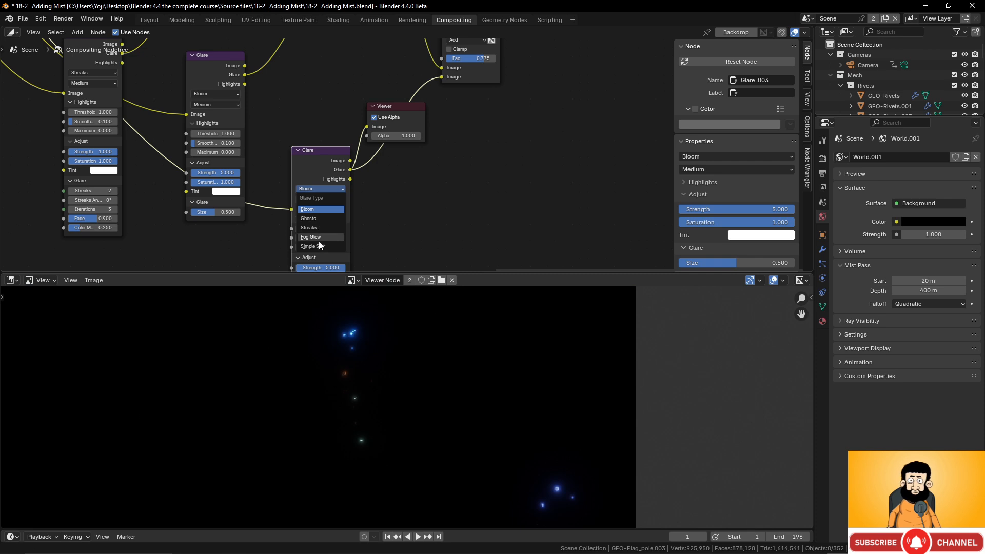
pyautogui.click(318, 217)
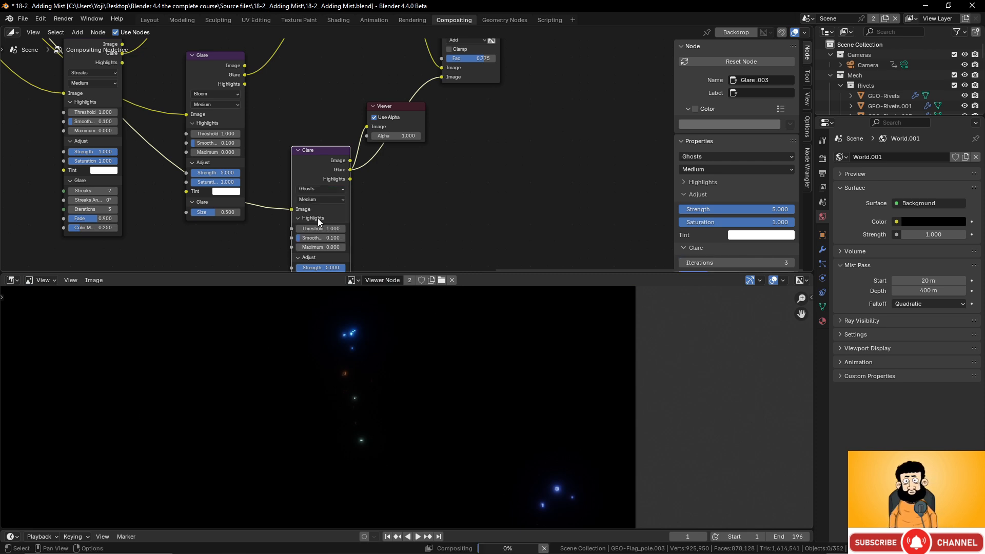
pyautogui.scroll(-4, 360, 412)
pyautogui.scroll(2, 360, 412)
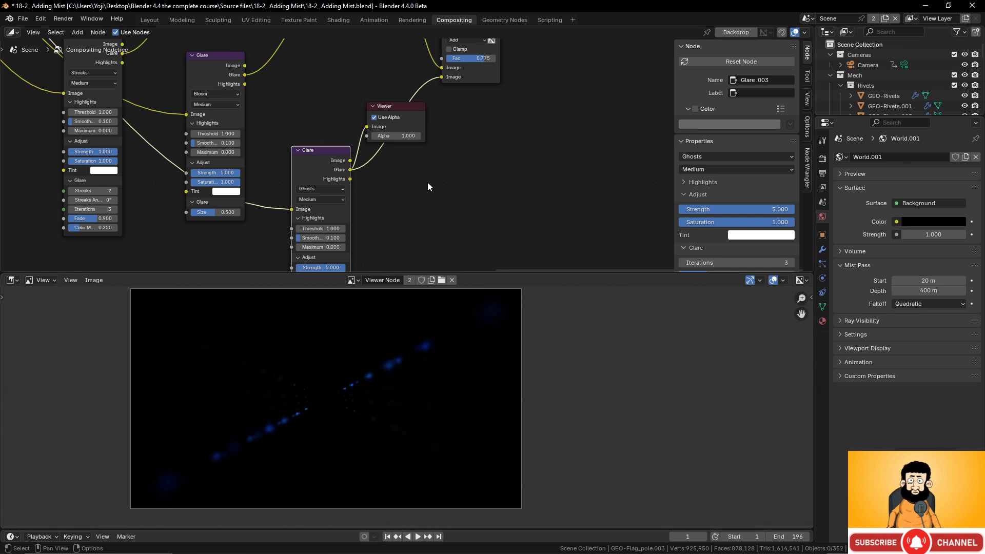
pyautogui.moveTo(321, 228)
pyautogui.mouseDown()
pyautogui.moveTo(304, 228)
pyautogui.moveTo(321, 228)
pyautogui.mouseUp()
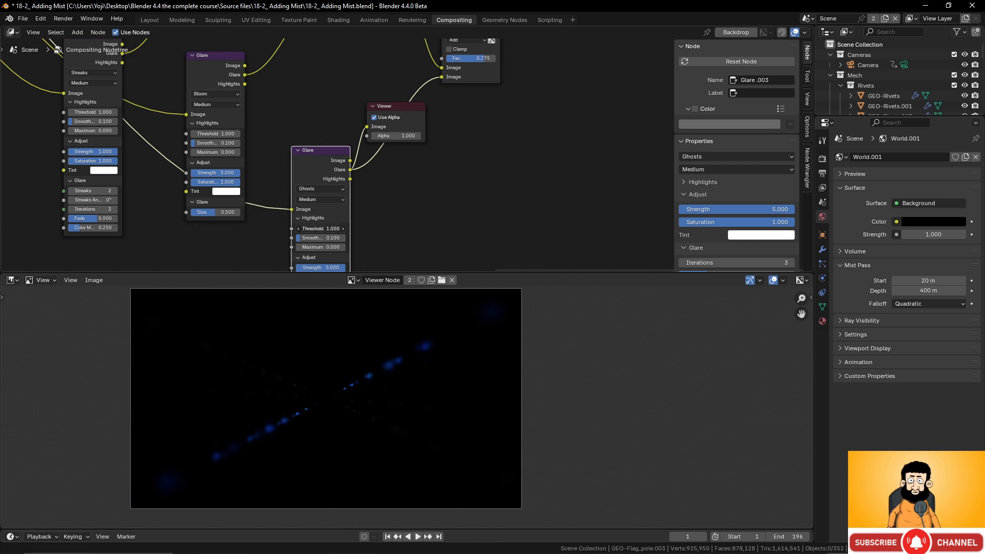
pyautogui.moveTo(321, 228); pyautogui.dragTo(321, 229)
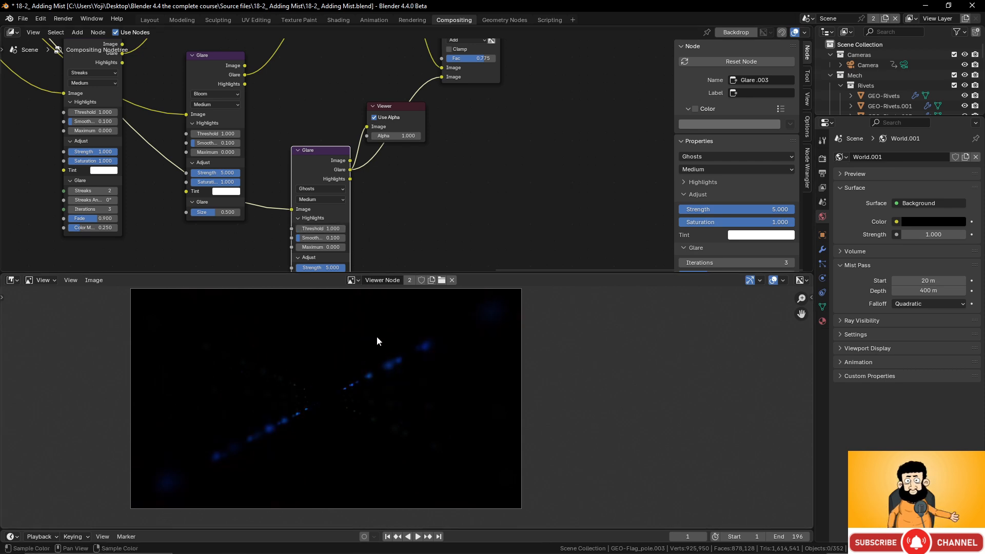
# Set the Ghosts Glare node's Color Modulation to 0.817
pyautogui.scroll(-1, 374, 214)
pyautogui.moveTo(373, 215); pyautogui.dragTo(367, 173, button='middle')
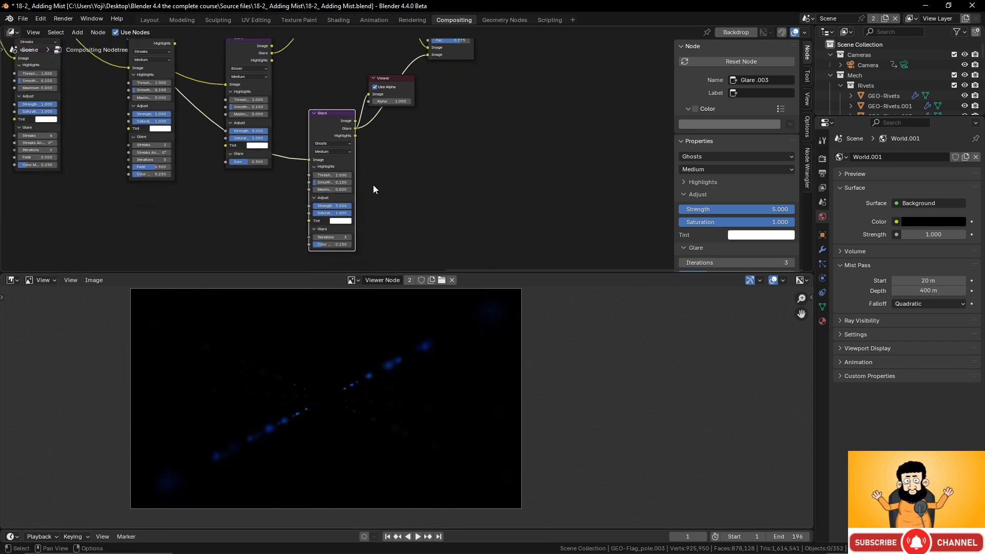
pyautogui.moveTo(410, 141)
pyautogui.mouseDown(button='middle')
pyautogui.moveTo(382, 198)
pyautogui.moveTo(393, 139)
pyautogui.mouseUp(button='middle')
pyautogui.scroll(2, 383, 198)
pyautogui.scroll(-4, 365, 150)
pyautogui.scroll(1, 392, 141)
pyautogui.moveTo(373, 240); pyautogui.dragTo(390, 193, button='middle')
pyautogui.scroll(1, 390, 195)
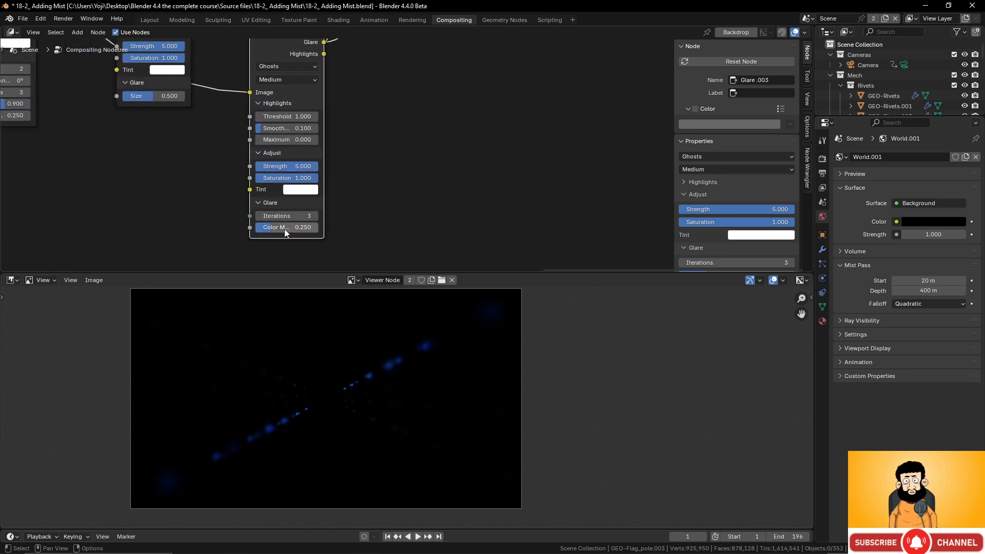
pyautogui.moveTo(273, 228); pyautogui.dragTo(310, 228)
# Try Iterations values of 2, 4 and 5 on the Ghosts Glare node and return it to 3
pyautogui.click(316, 217)
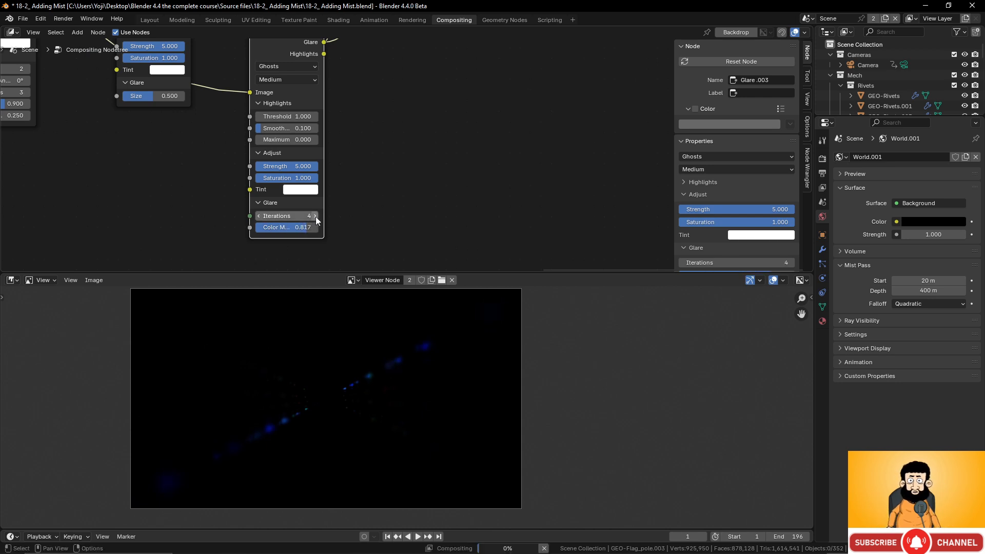
pyautogui.click(259, 216)
pyautogui.click(259, 216)
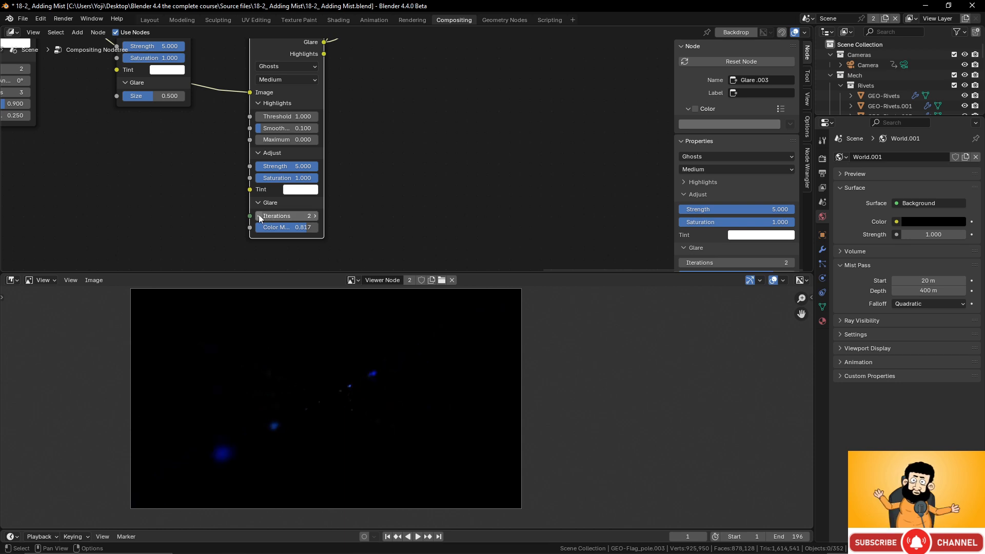
pyautogui.click(315, 216)
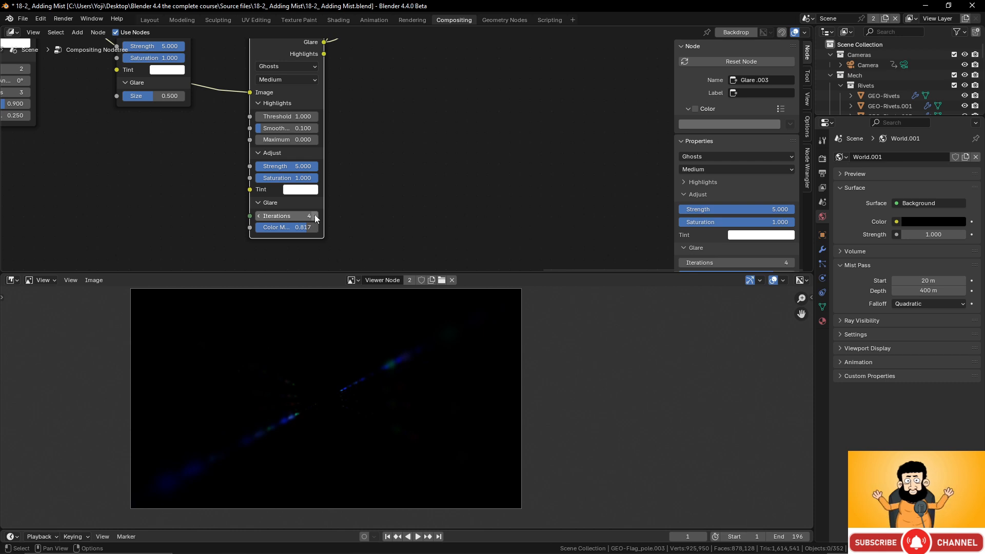
pyautogui.click(315, 216)
pyautogui.click(315, 216)
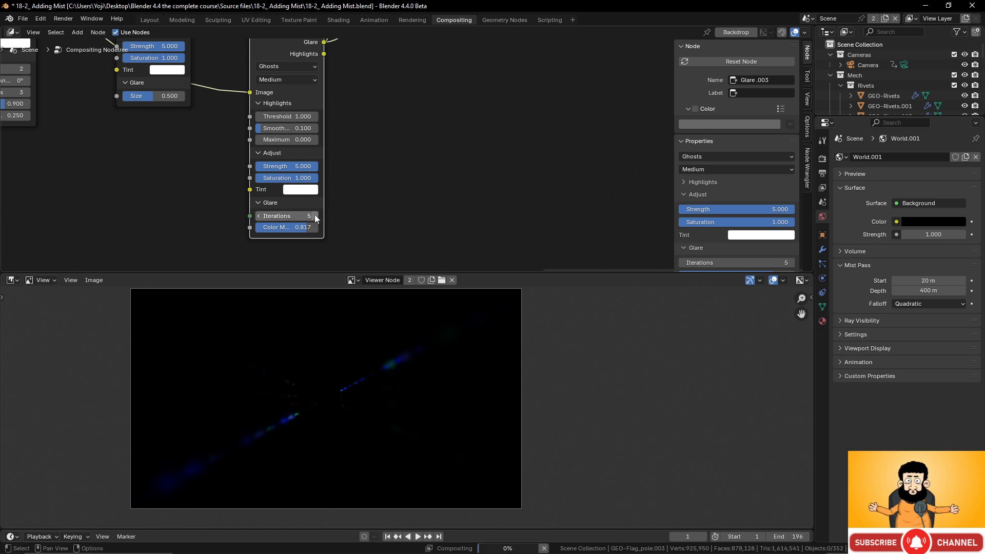
pyautogui.click(259, 216)
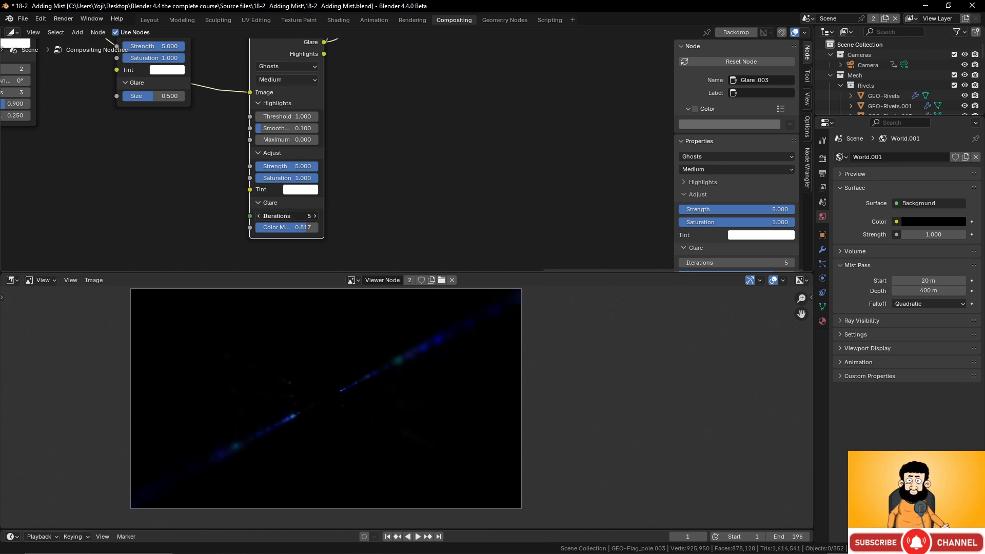
pyautogui.click(260, 215)
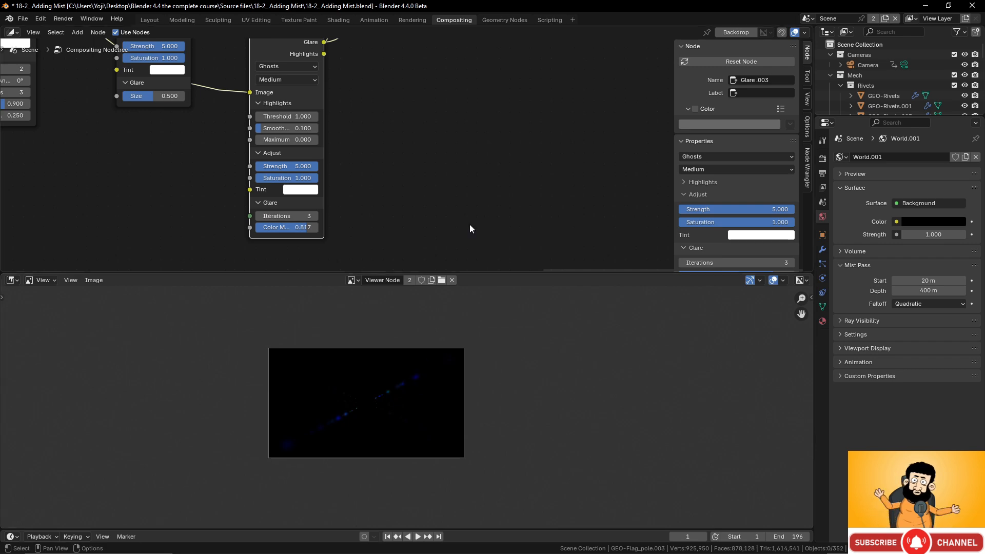
# Preview the fourth Add node through the relocated Viewer and inspect the ghost glare over the mech scene
pyautogui.scroll(-2, 412, 211)
pyautogui.moveTo(412, 211)
pyautogui.mouseDown(button='middle')
pyautogui.moveTo(414, 165)
pyautogui.moveTo(416, 222)
pyautogui.mouseUp(button='middle')
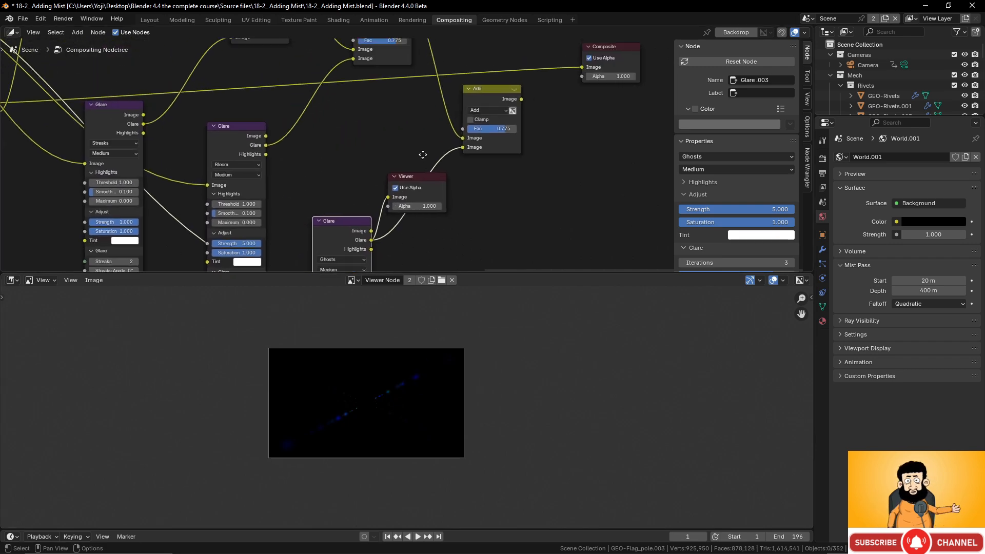
pyautogui.moveTo(424, 154); pyautogui.dragTo(411, 167, button='middle')
pyautogui.moveTo(406, 190); pyautogui.dragTo(520, 187)
pyautogui.keyDown('ctrl'); pyautogui.keyDown('shift'); pyautogui.click(474, 107); pyautogui.keyUp('shift'); pyautogui.keyUp('ctrl')
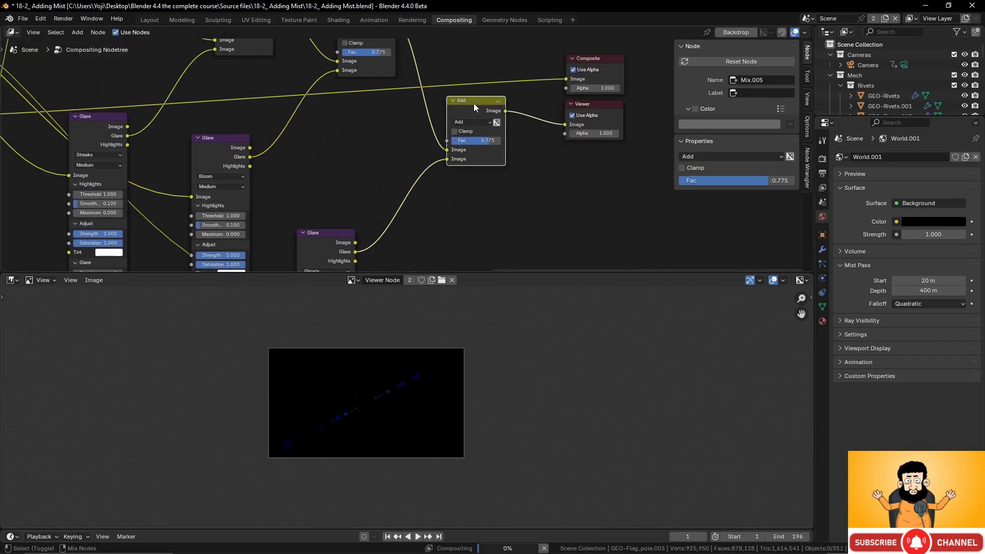
pyautogui.scroll(5, 393, 393)
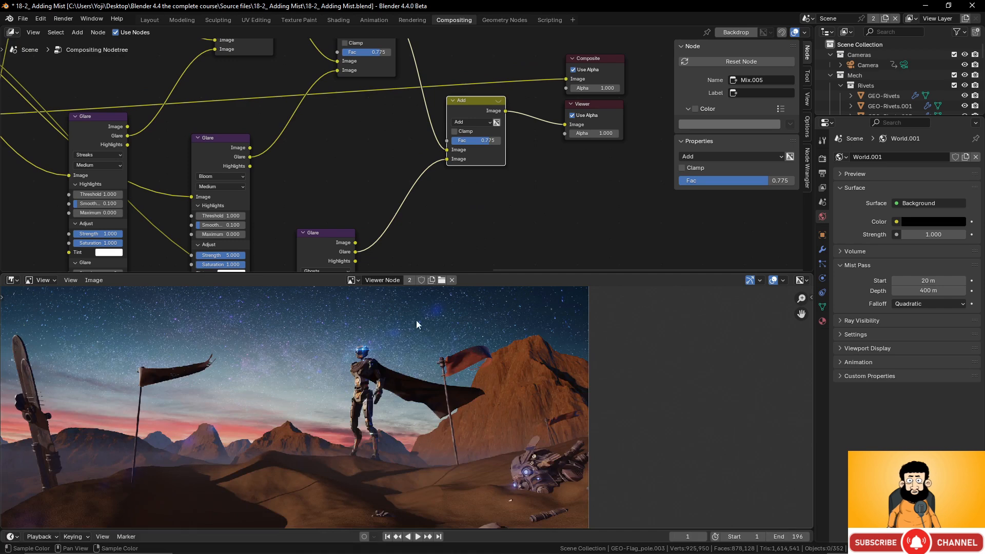
pyautogui.scroll(-2, 354, 380)
pyautogui.scroll(1, 359, 381)
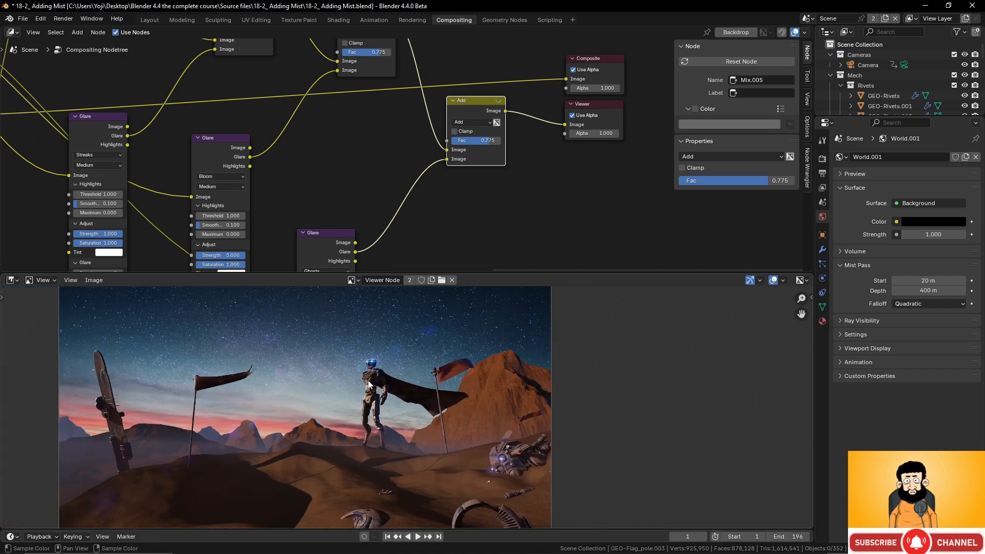
pyautogui.scroll(-2, 372, 381)
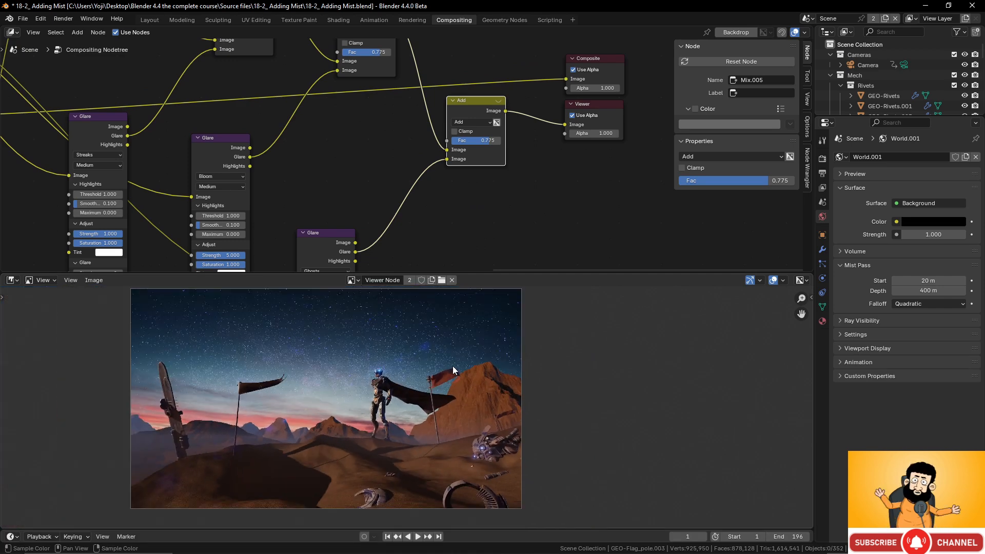
pyautogui.scroll(3, 453, 365)
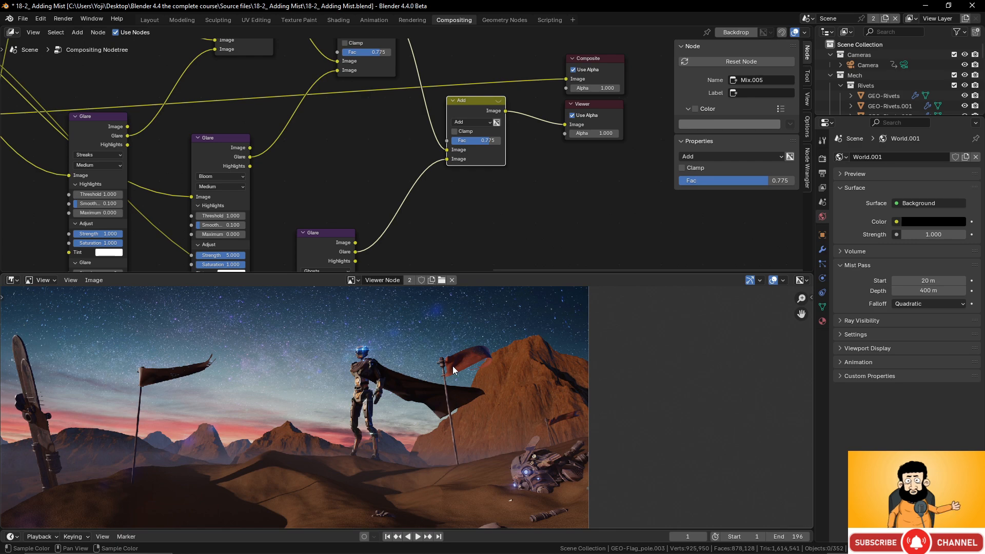
pyautogui.scroll(-2, 453, 365)
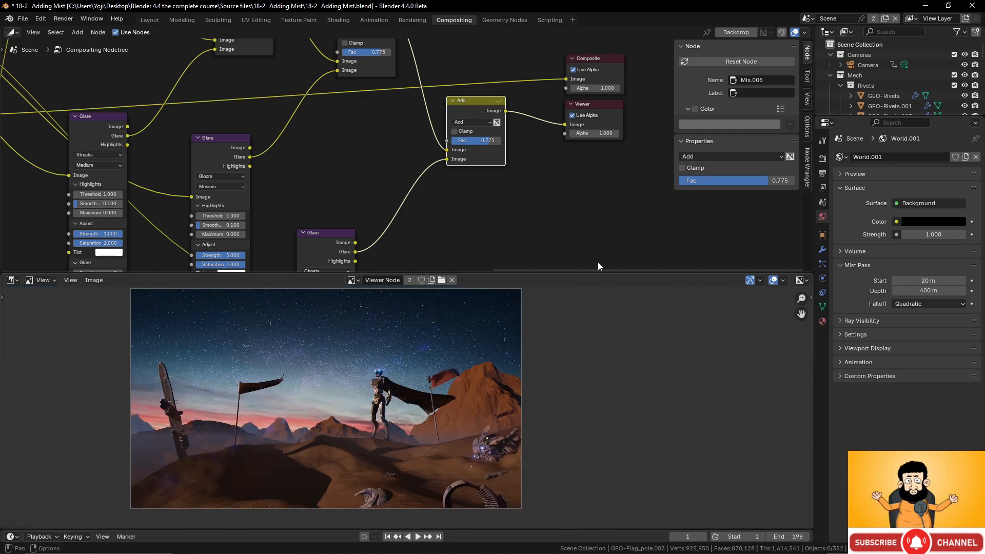
# Move the Composite node up and the Viewer node further along to make room after the fourth Add node
pyautogui.scroll(-3, 595, 170)
pyautogui.moveTo(593, 163); pyautogui.dragTo(509, 210, button='middle')
pyautogui.scroll(3, 507, 201)
pyautogui.moveTo(496, 107); pyautogui.dragTo(479, 60)
pyautogui.moveTo(494, 156); pyautogui.dragTo(610, 153)
pyautogui.scroll(-1, 471, 168)
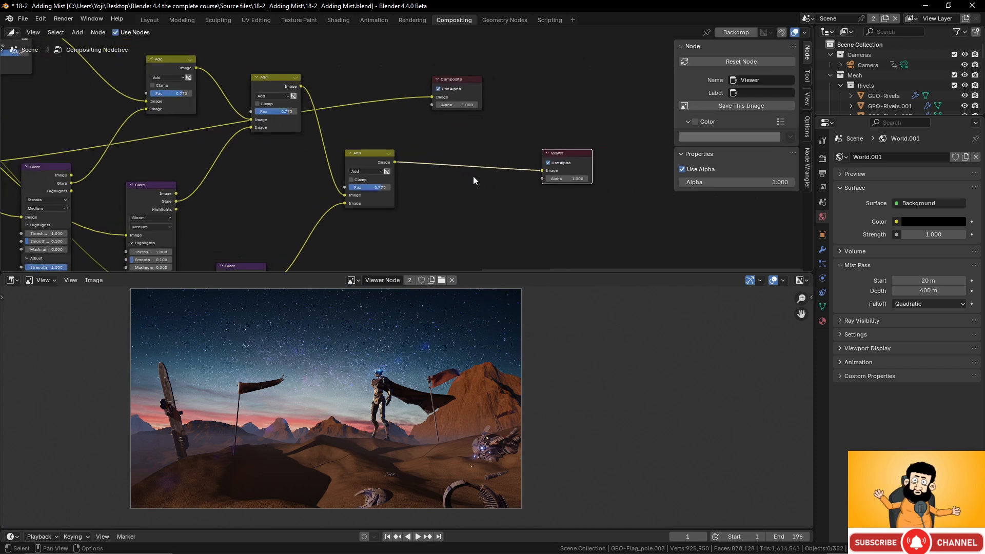
# Inspect the combined glare effects on the mech and the glowing wreck in the foreground of the previewed image
pyautogui.scroll(-4, 473, 177)
pyautogui.scroll(4, 454, 184)
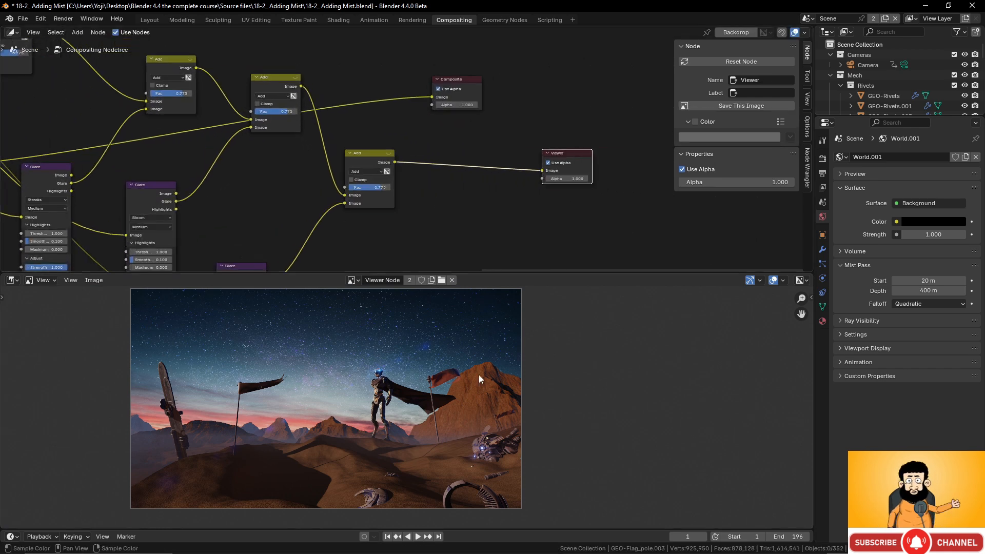
pyautogui.scroll(3, 497, 439)
pyautogui.scroll(-2, 502, 438)
pyautogui.moveTo(503, 424); pyautogui.dragTo(468, 378, button='middle')
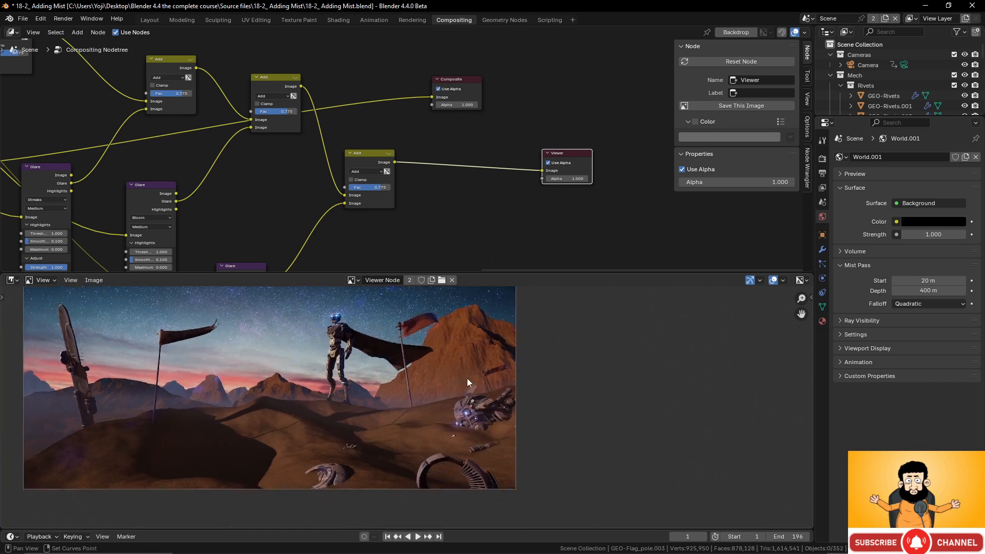
pyautogui.scroll(4, 493, 389)
pyautogui.scroll(-5, 512, 401)
pyautogui.moveTo(436, 193); pyautogui.dragTo(441, 197, button='middle')
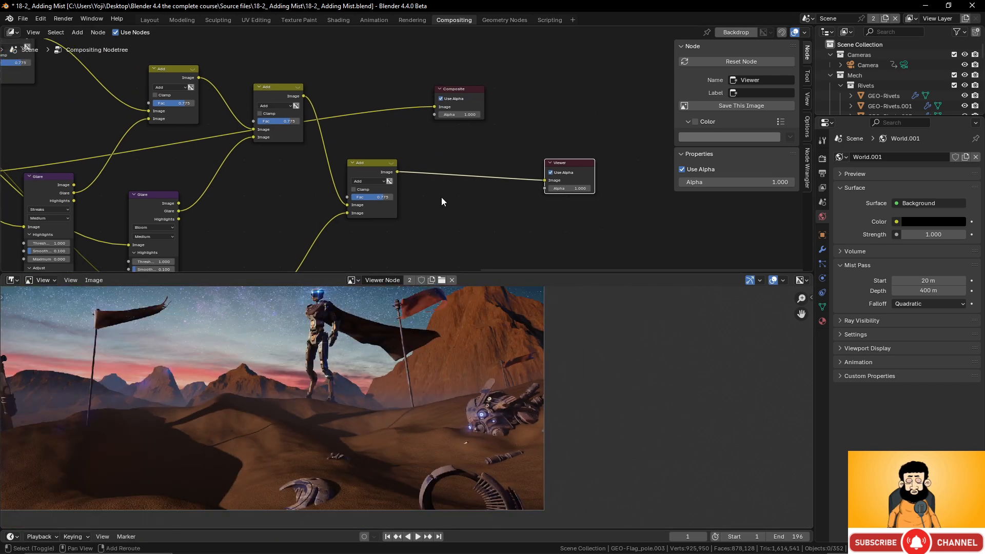
# Insert a Lens Distortion node between the fourth Add node and the Viewer
pyautogui.hotkey('shift', 'a')
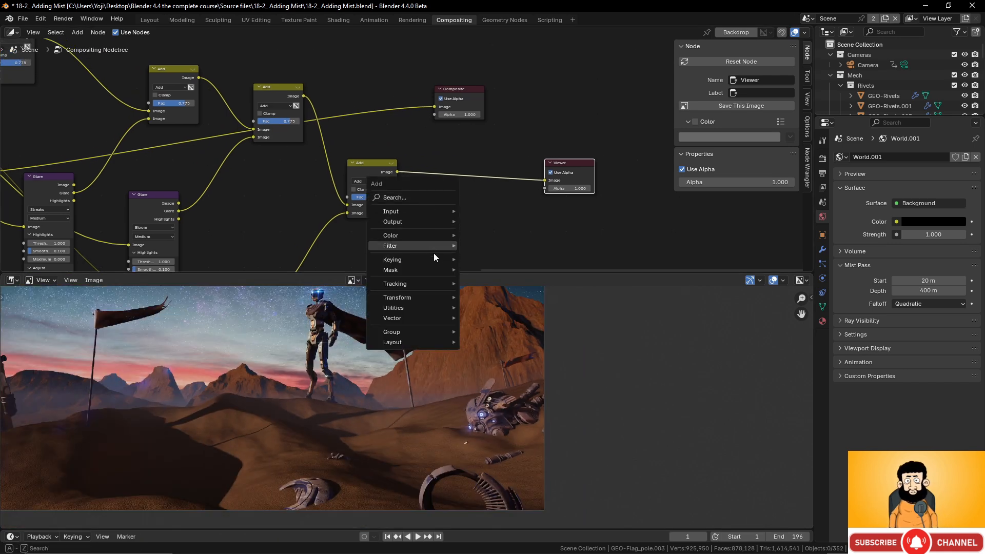
pyautogui.moveTo(431, 315)
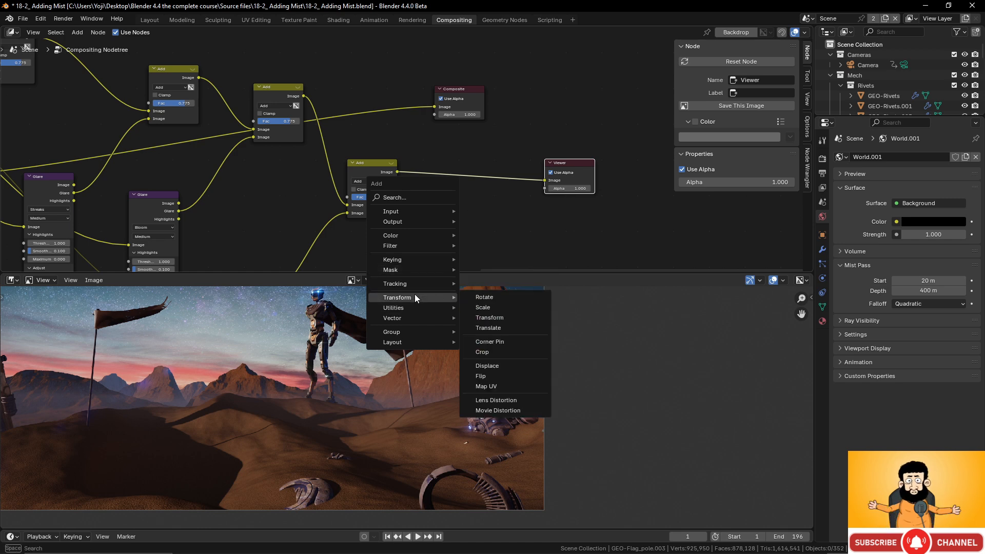
pyautogui.click(507, 401)
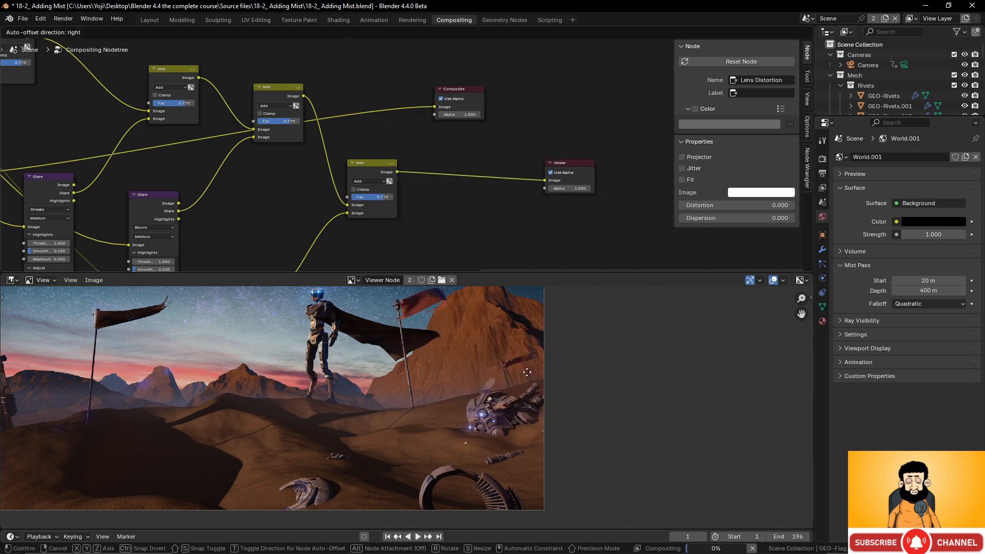
pyautogui.click(531, 235)
# Set the Lens Distortion node's Distortion to 1 and examine the warped image
pyautogui.scroll(3, 527, 188)
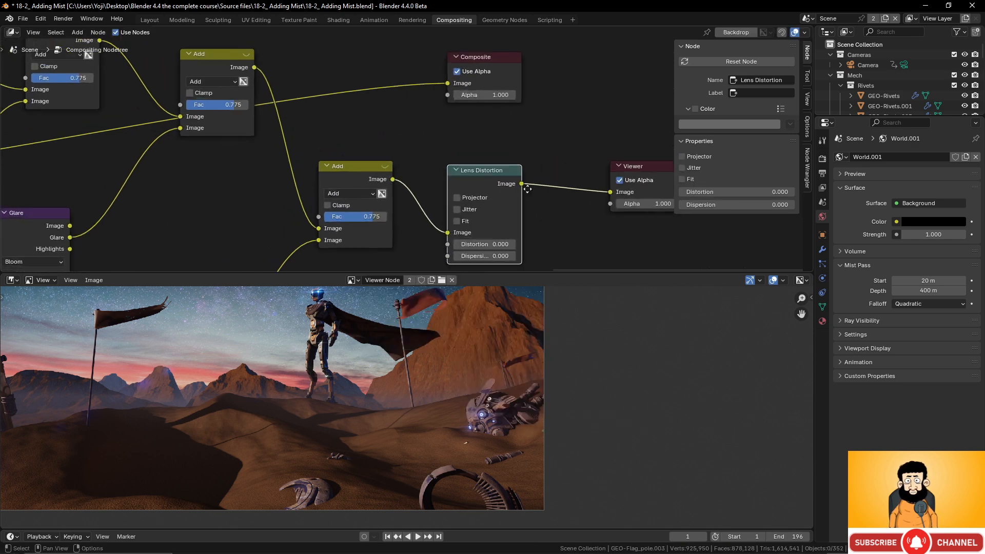
pyautogui.moveTo(527, 189); pyautogui.dragTo(458, 117, button='middle')
pyautogui.scroll(4, 410, 155)
pyautogui.moveTo(411, 178); pyautogui.dragTo(466, 178)
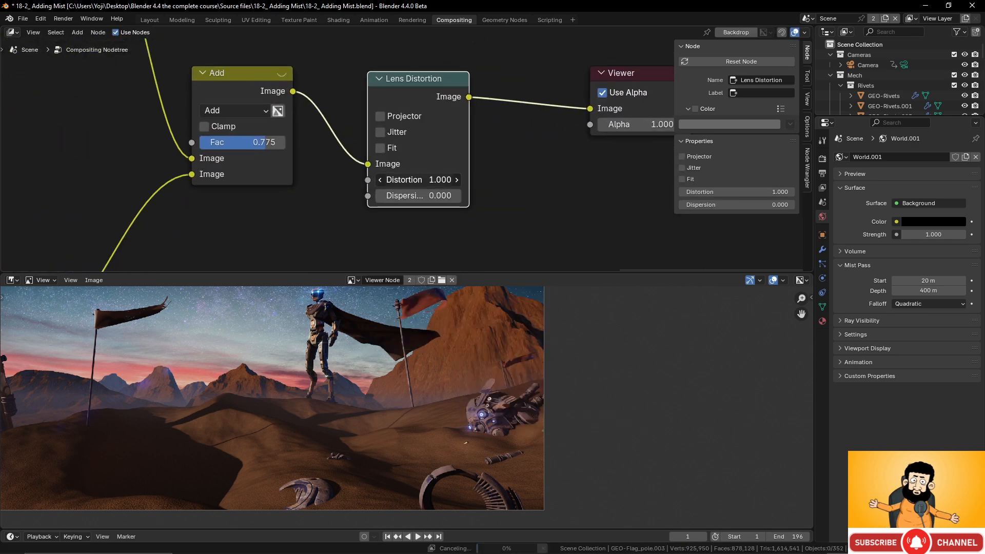
pyautogui.scroll(-3, 325, 378)
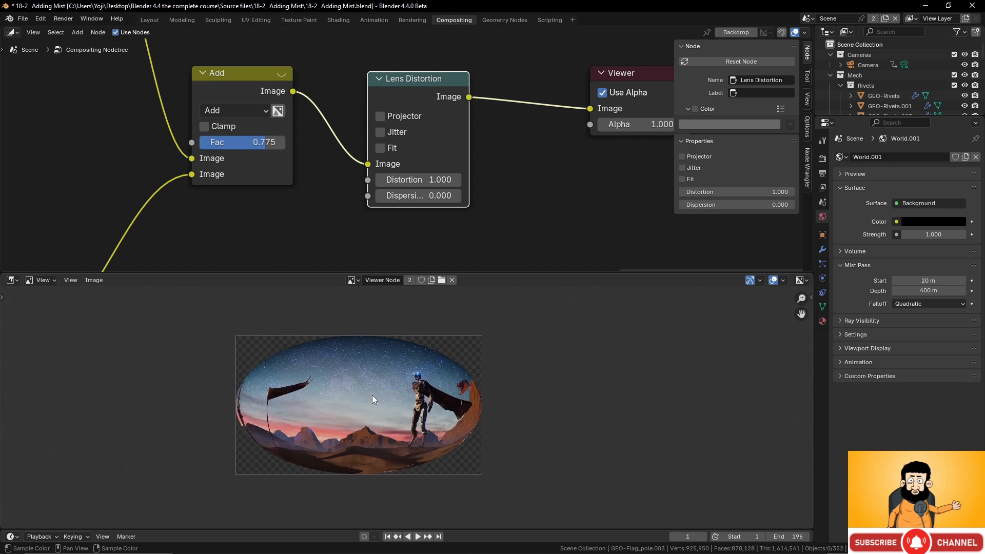
pyautogui.scroll(2, 365, 323)
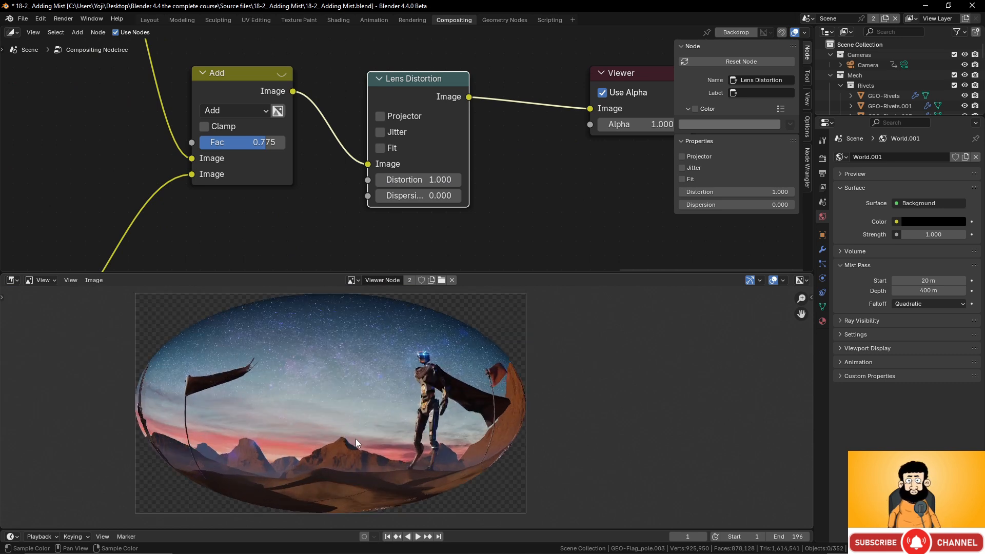
# Set the Lens Distortion node's Distortion to 0 and its Dispersion to 0.1
pyautogui.doubleClick(439, 178)
pyautogui.write('0')
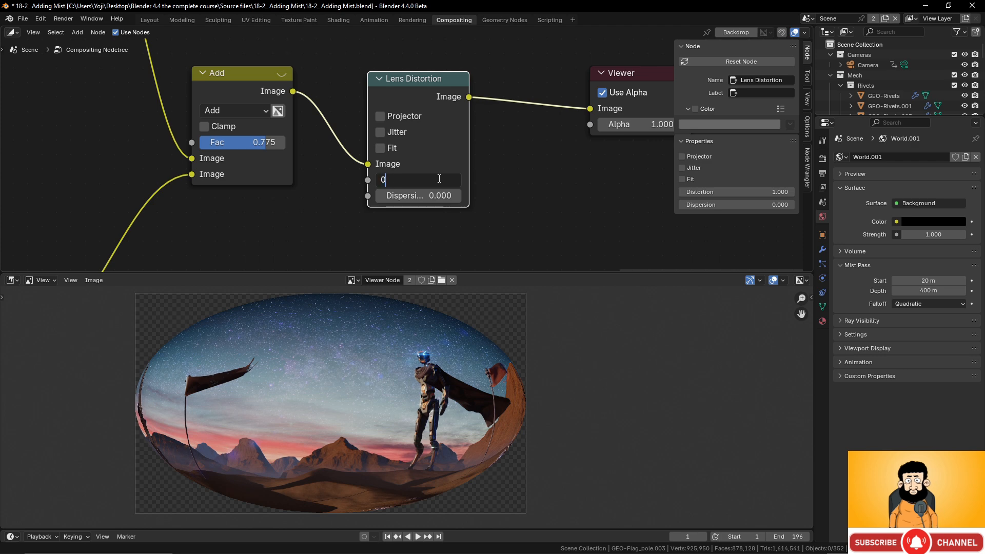
pyautogui.press('Return')
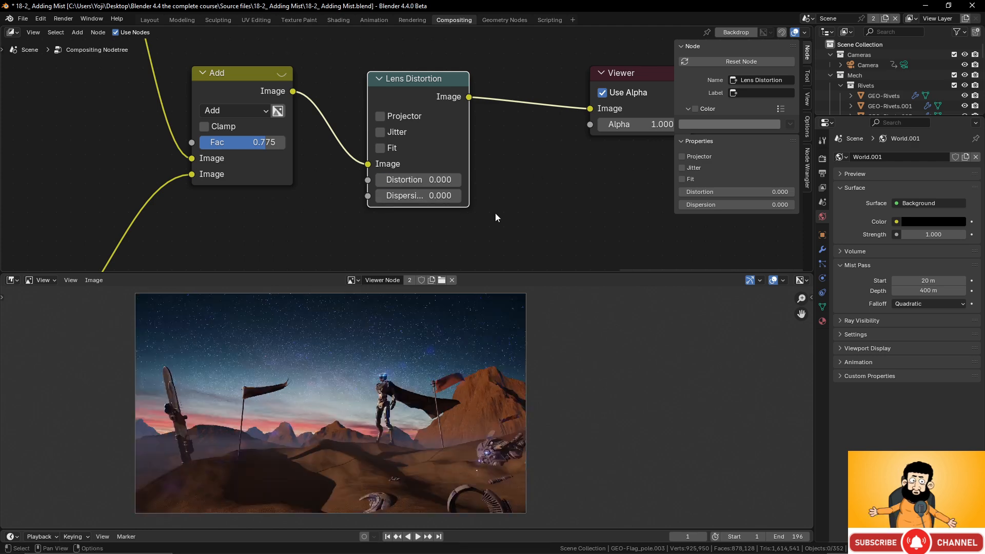
pyautogui.doubleClick(435, 195)
pyautogui.write('0.1')
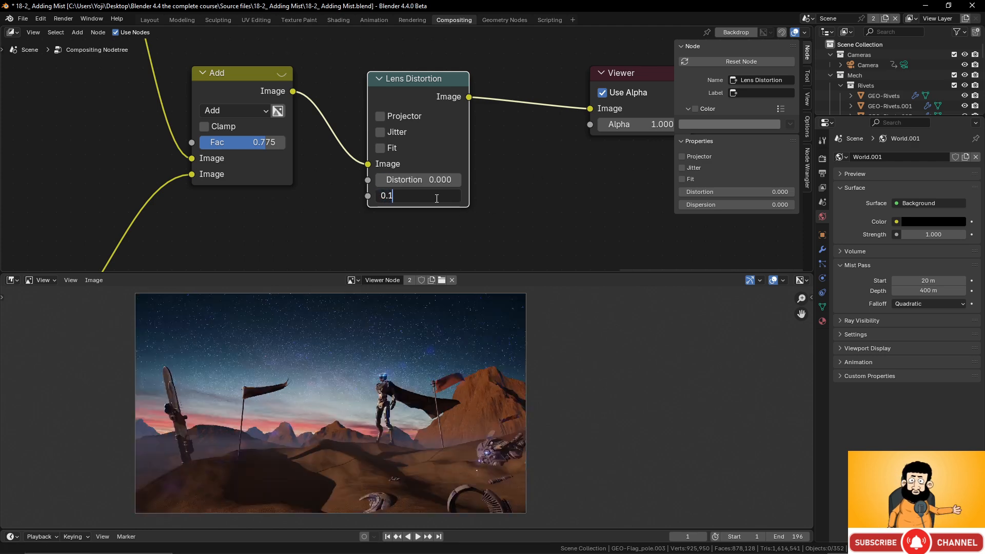
pyautogui.press('Return')
# Examine the colour fringing from the dispersion on the sky, mountain, flag and wreck near the edges of the previewed image
pyautogui.scroll(4, 495, 329)
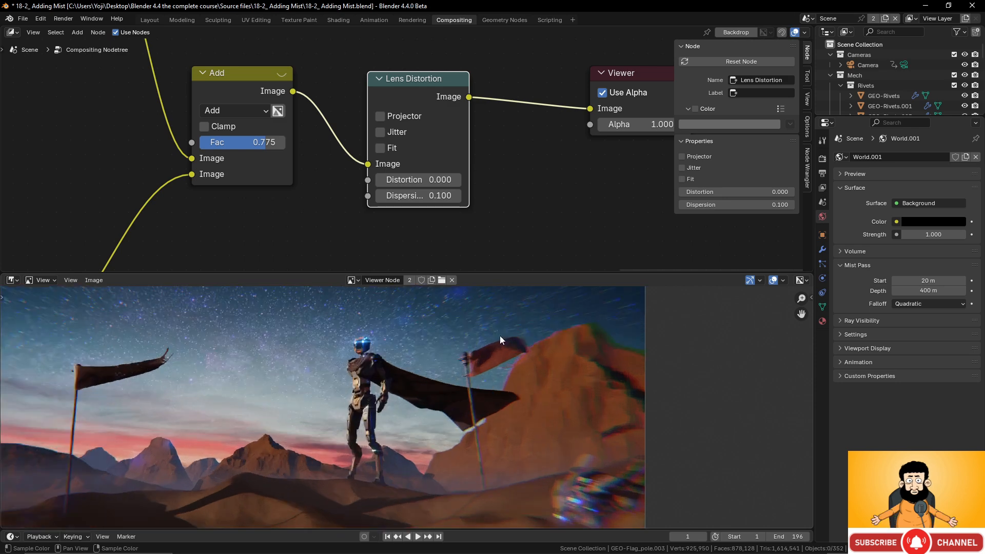
pyautogui.scroll(-3, 419, 395)
pyautogui.scroll(3, 448, 375)
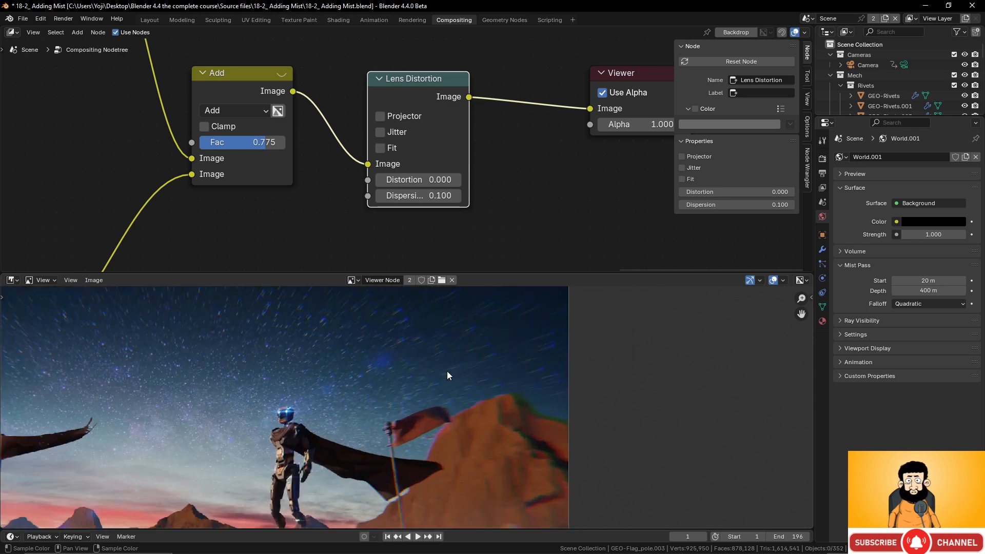
pyautogui.scroll(-3, 448, 371)
pyautogui.scroll(3, 466, 399)
pyautogui.scroll(-3, 467, 399)
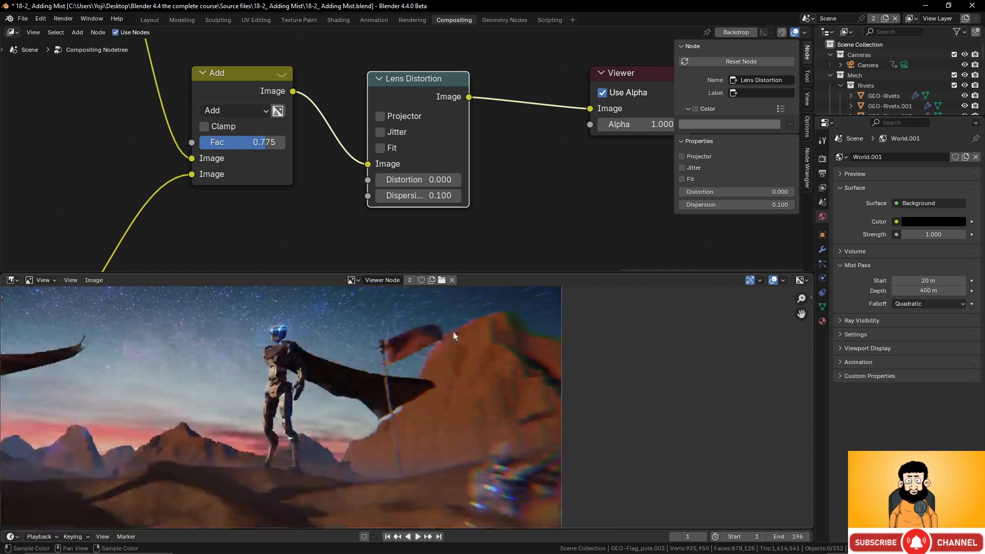
pyautogui.scroll(3, 448, 376)
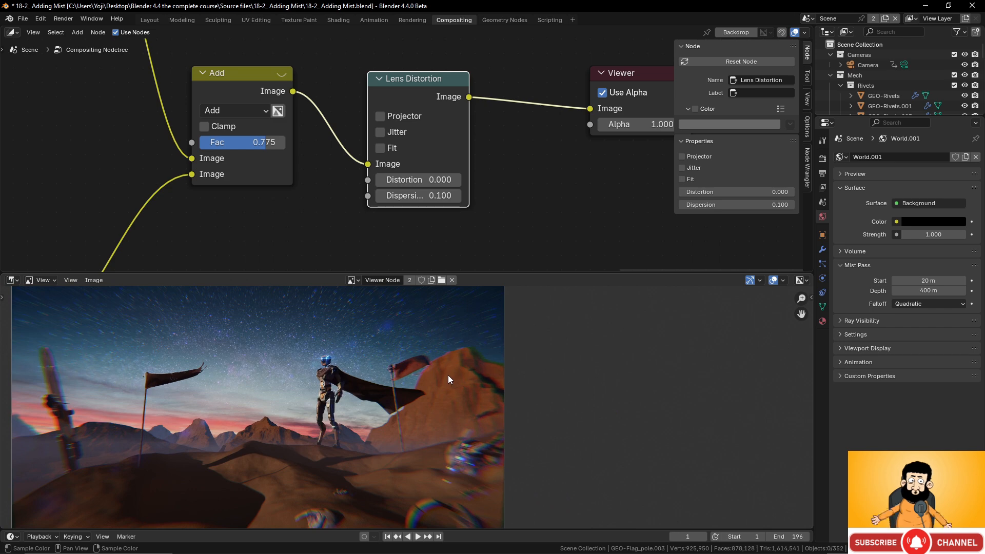
pyautogui.scroll(-3, 448, 375)
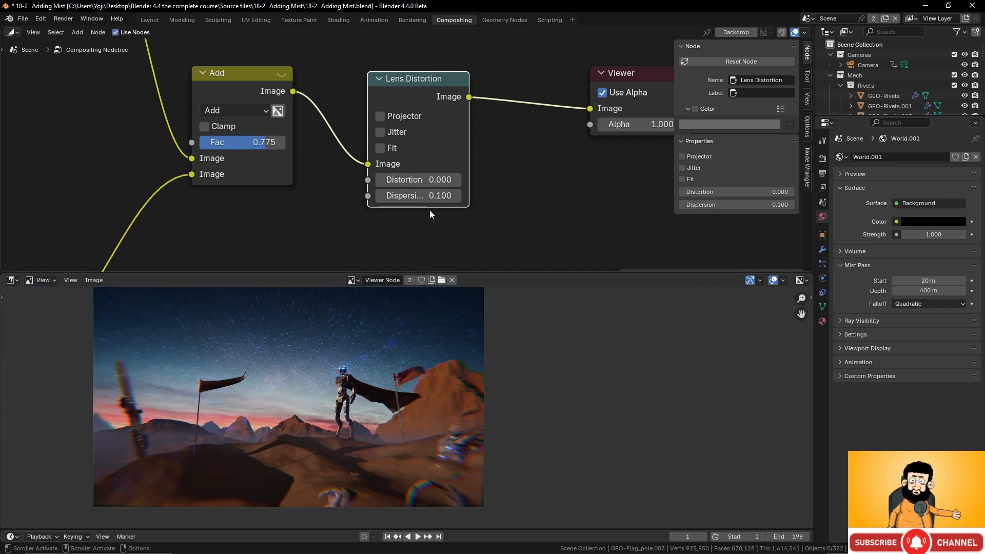
pyautogui.scroll(3, 436, 331)
pyautogui.scroll(-1, 435, 331)
pyautogui.scroll(5, 390, 359)
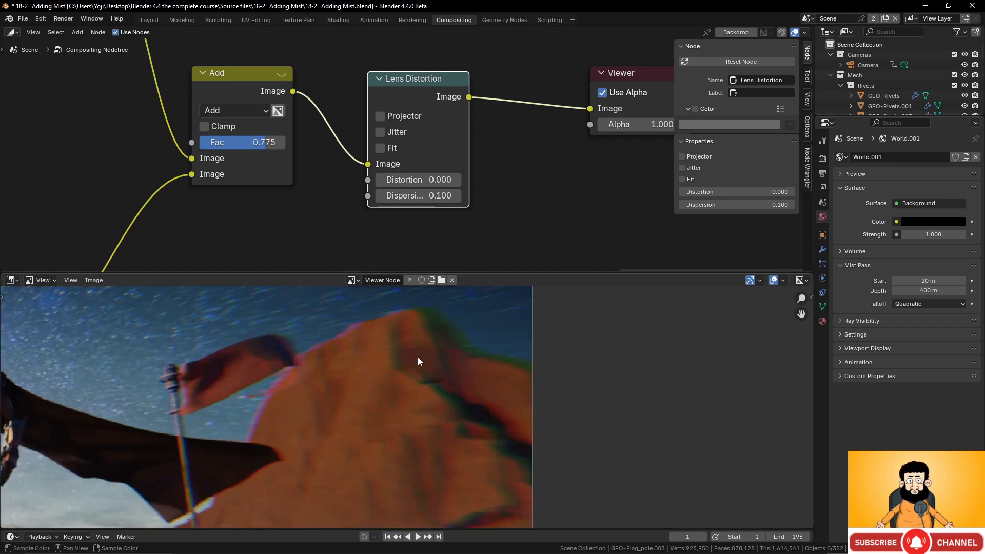
pyautogui.scroll(3, 395, 390)
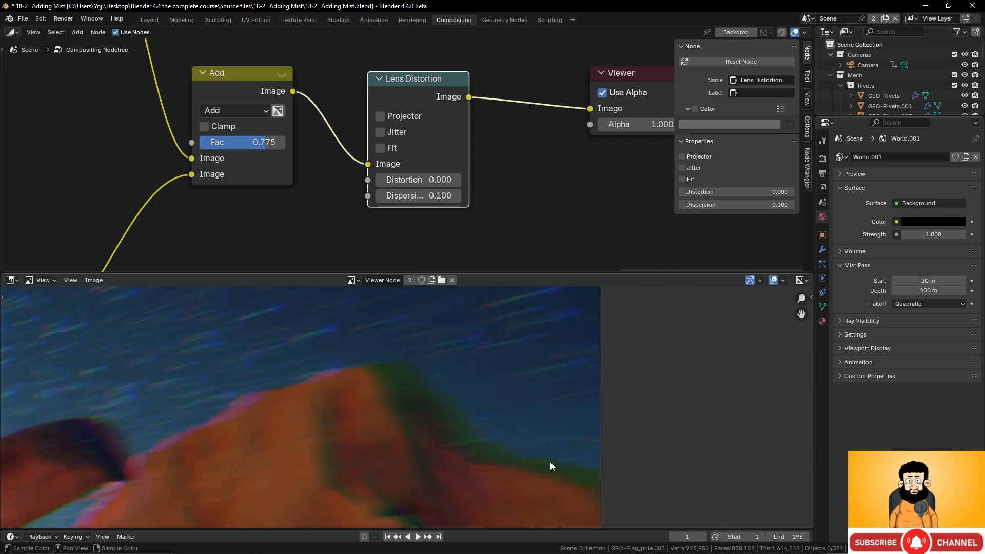
pyautogui.scroll(-2, 439, 356)
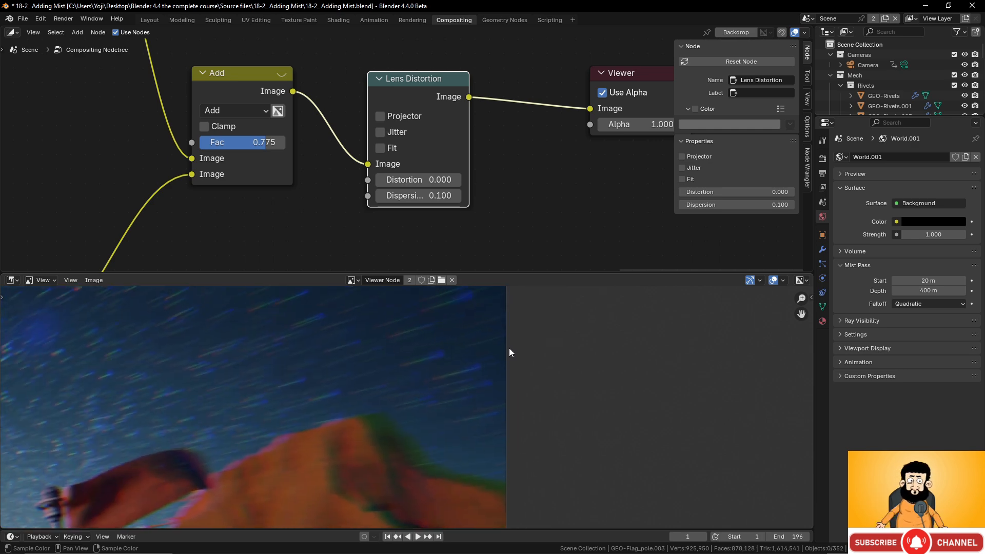
pyautogui.scroll(-3, 413, 409)
pyautogui.moveTo(412, 408); pyautogui.dragTo(416, 381, button='middle')
pyautogui.scroll(2, 420, 393)
pyautogui.scroll(-3, 416, 381)
pyautogui.scroll(2, 386, 373)
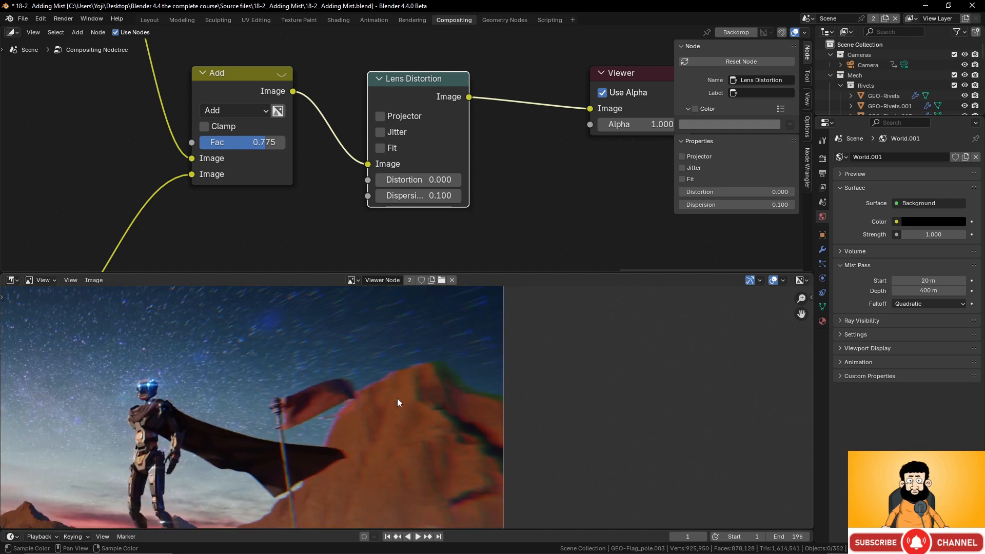
pyautogui.scroll(-2, 397, 399)
pyautogui.scroll(2, 408, 408)
pyautogui.scroll(2, 406, 374)
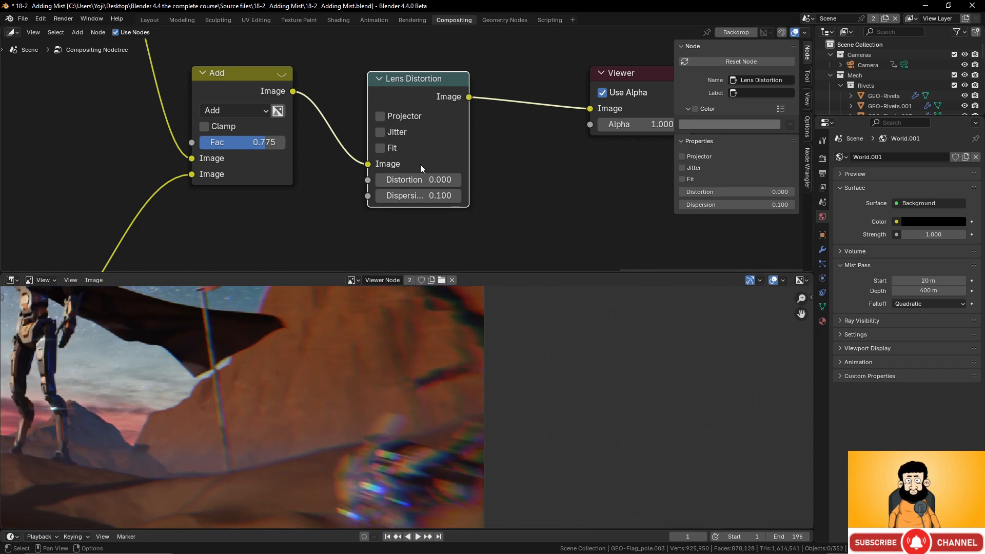
# Try a Dispersion of 0.01 on the Lens Distortion node
pyautogui.click(418, 195)
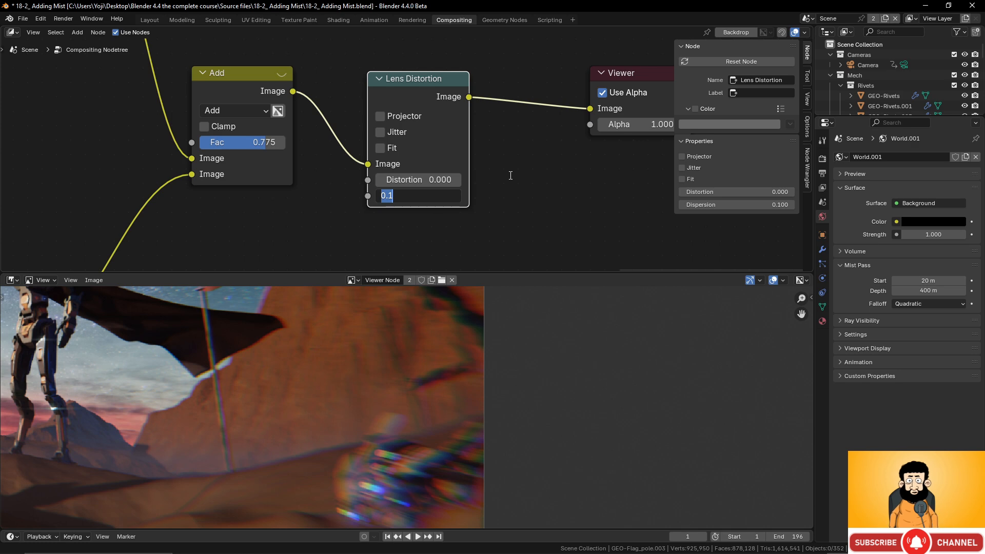
pyautogui.write('0.01')
pyautogui.press('Return')
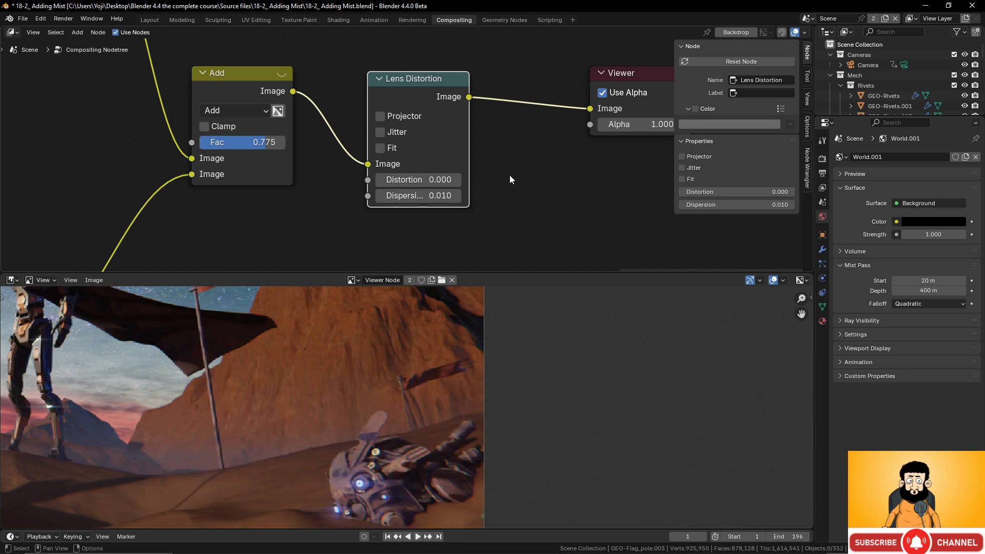
# Set the Lens Distortion node's Dispersion to 0.02
pyautogui.click(435, 196)
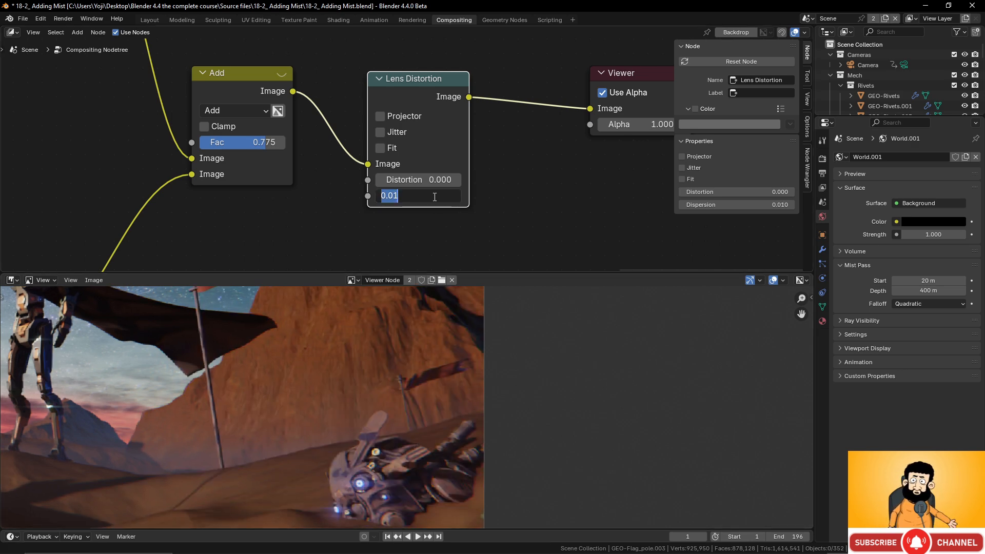
pyautogui.write('0.02')
pyautogui.press('Return')
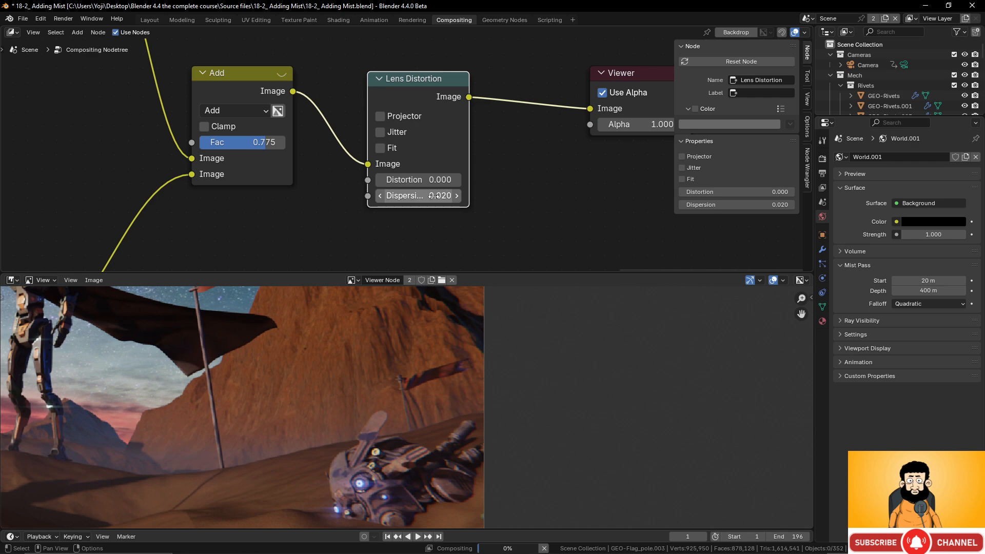
# Examine the subtler dispersion on the wreck, the mech, the stars and the image corners, and compare it with the whole frame
pyautogui.scroll(-4, 398, 445)
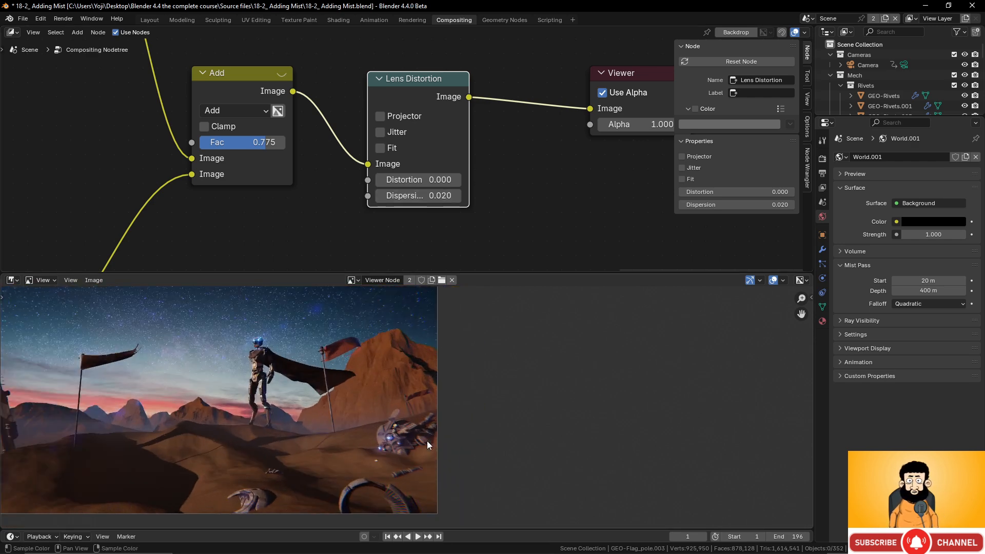
pyautogui.scroll(5, 406, 431)
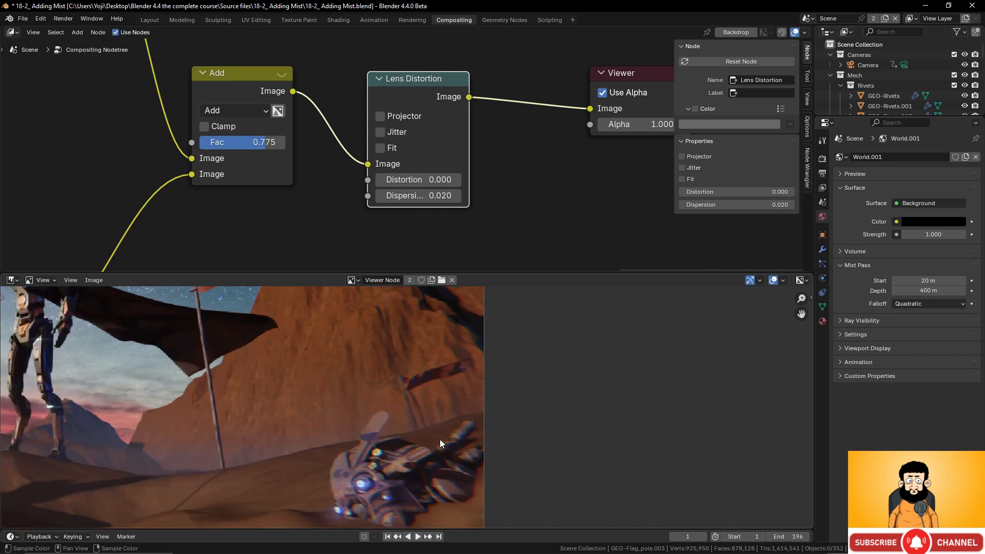
pyautogui.scroll(-5, 314, 392)
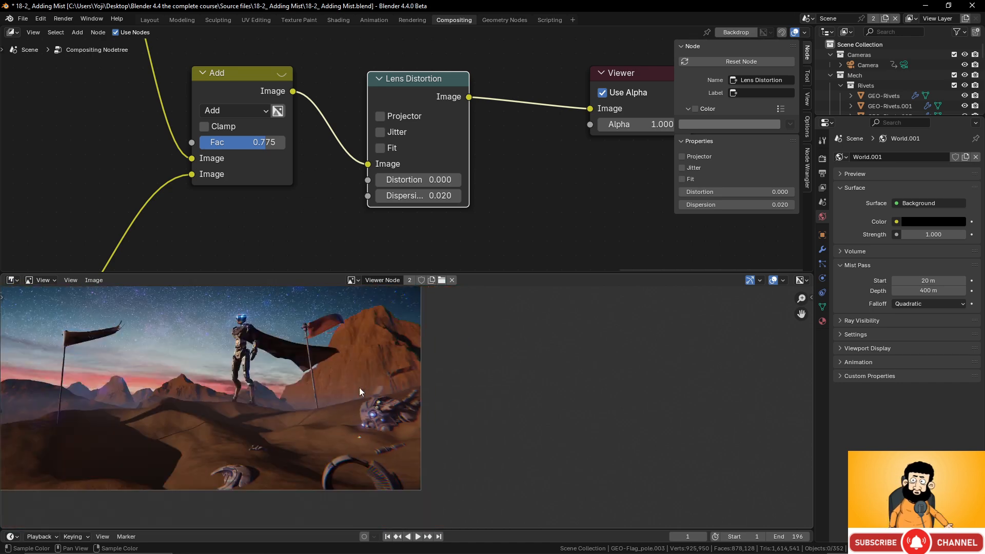
pyautogui.scroll(-1, 437, 394)
pyautogui.moveTo(436, 393); pyautogui.dragTo(456, 422, button='middle')
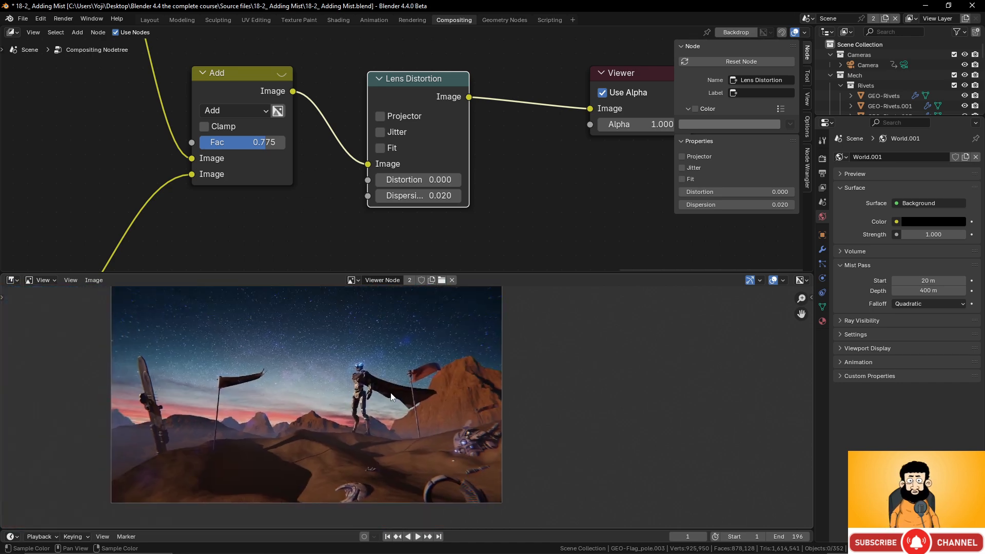
pyautogui.scroll(3, 401, 383)
pyautogui.moveTo(401, 383); pyautogui.dragTo(358, 422, button='middle')
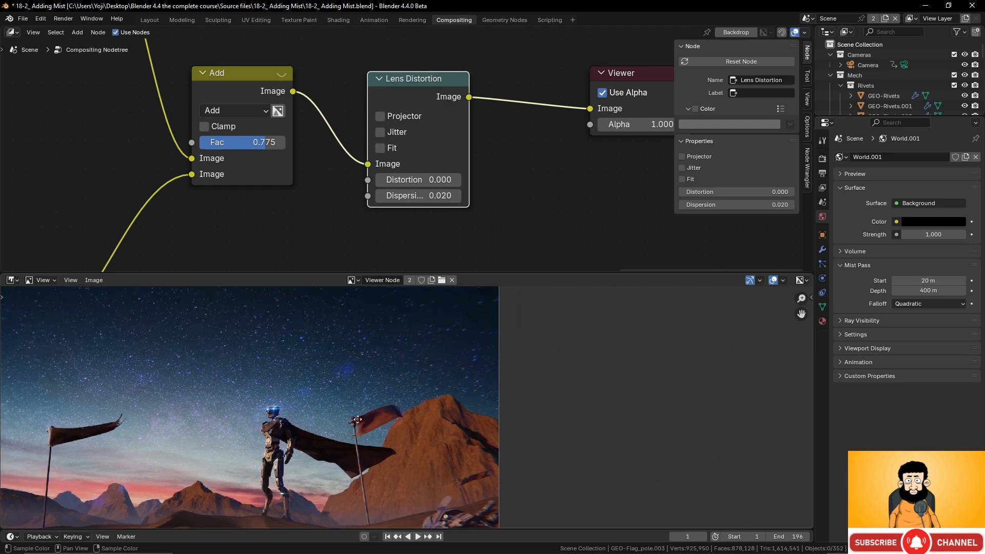
pyautogui.scroll(5, 380, 402)
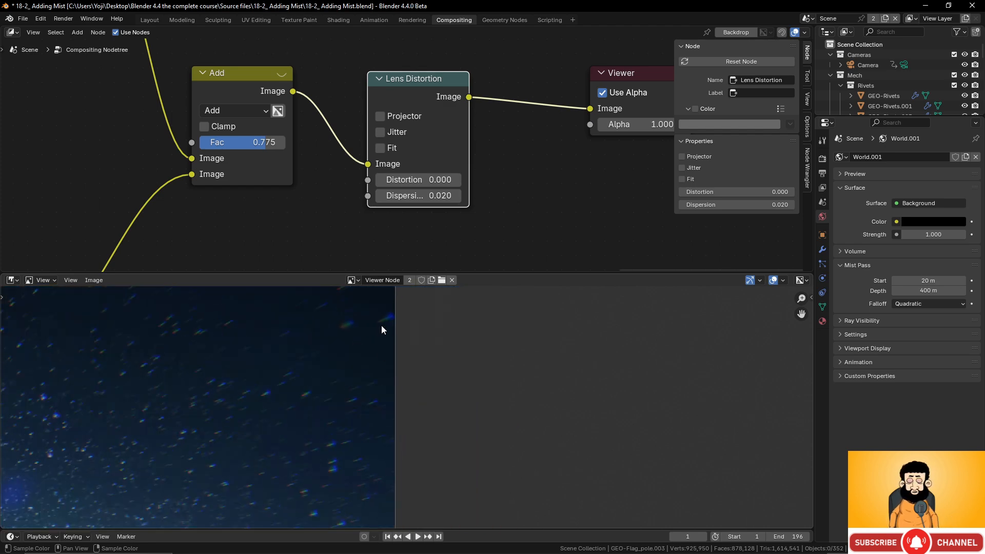
pyautogui.scroll(-4, 385, 379)
pyautogui.scroll(-1, 330, 414)
pyautogui.moveTo(293, 410); pyautogui.dragTo(416, 374, button='middle')
pyautogui.scroll(-2, 175, 375)
pyautogui.moveTo(137, 359); pyautogui.dragTo(254, 339, button='middle')
pyautogui.scroll(2, 266, 379)
pyautogui.moveTo(267, 378); pyautogui.dragTo(259, 370, button='middle')
pyautogui.scroll(-2, 303, 356)
pyautogui.moveTo(314, 355); pyautogui.dragTo(289, 331, button='middle')
pyautogui.scroll(2, 310, 354)
pyautogui.scroll(-2, 309, 354)
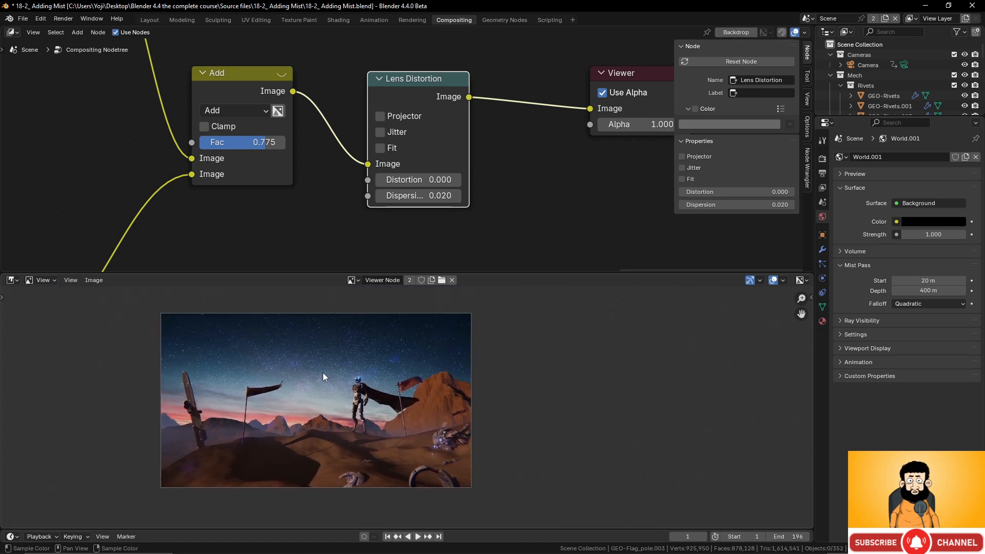
pyautogui.scroll(1, 322, 372)
pyautogui.moveTo(325, 369); pyautogui.dragTo(346, 374, button='middle')
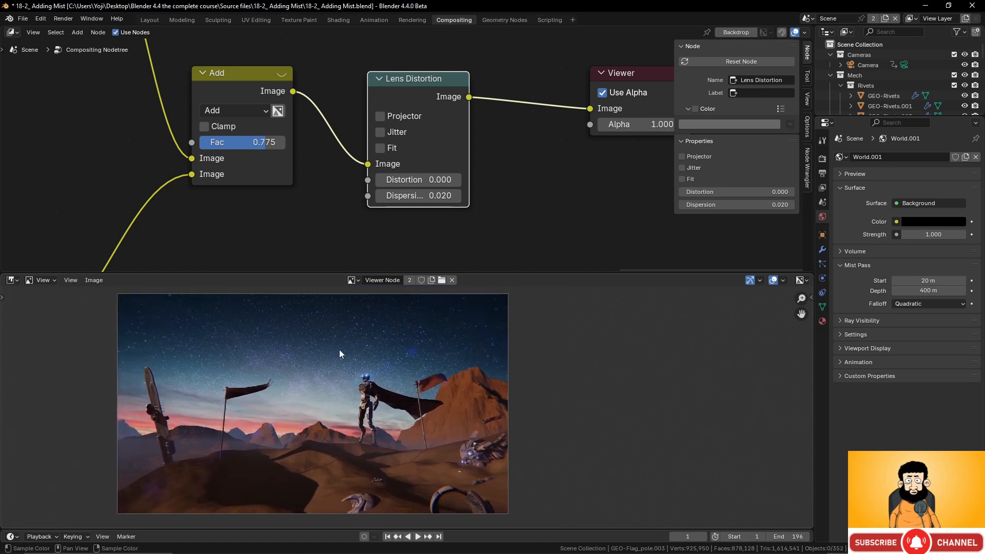
# Move the Lens Distortion node closer to the last Add node, and shift the Viewer and Composite nodes further along to make room
pyautogui.moveTo(404, 84); pyautogui.dragTo(371, 96)
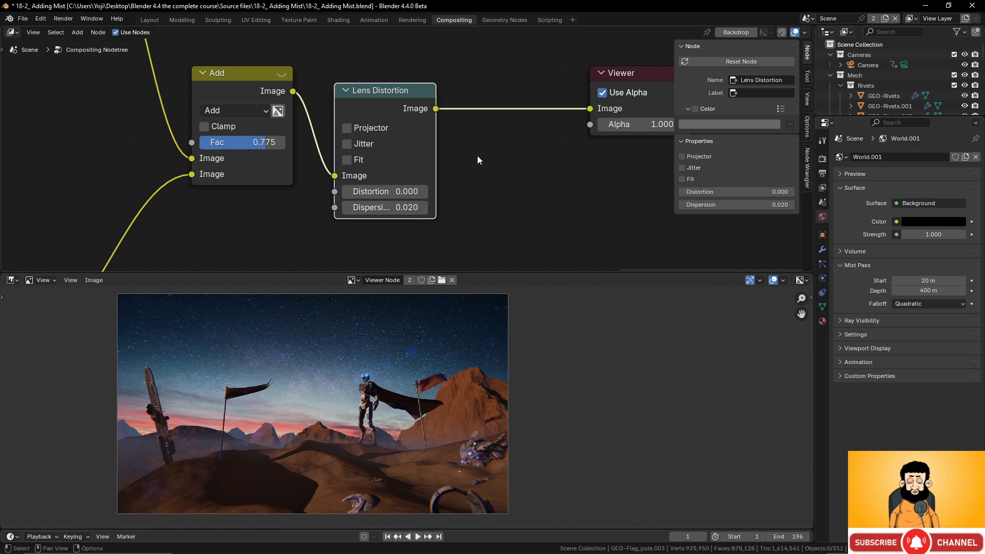
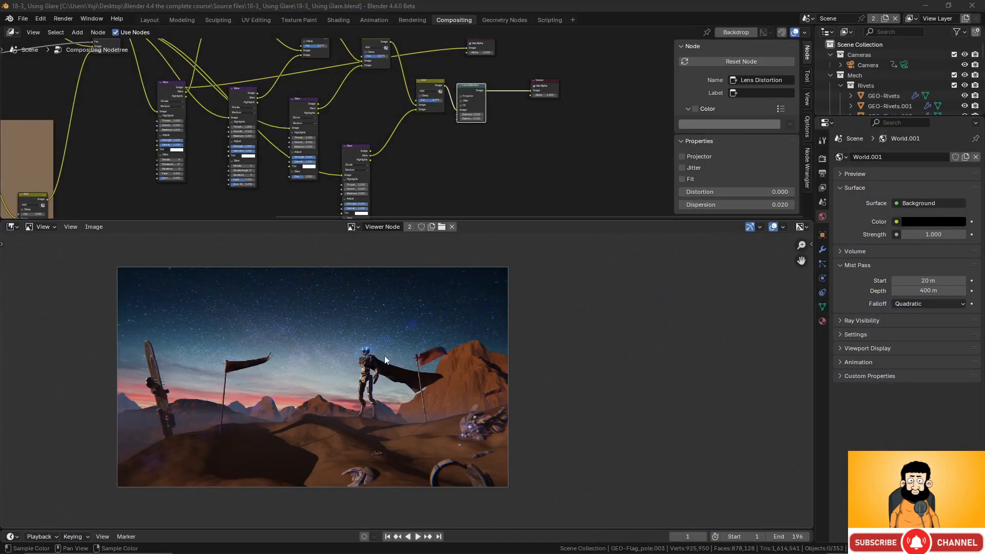
pyautogui.scroll(3, 384, 356)
pyautogui.scroll(-2, 368, 362)
pyautogui.moveTo(363, 361); pyautogui.dragTo(444, 360, button='middle')
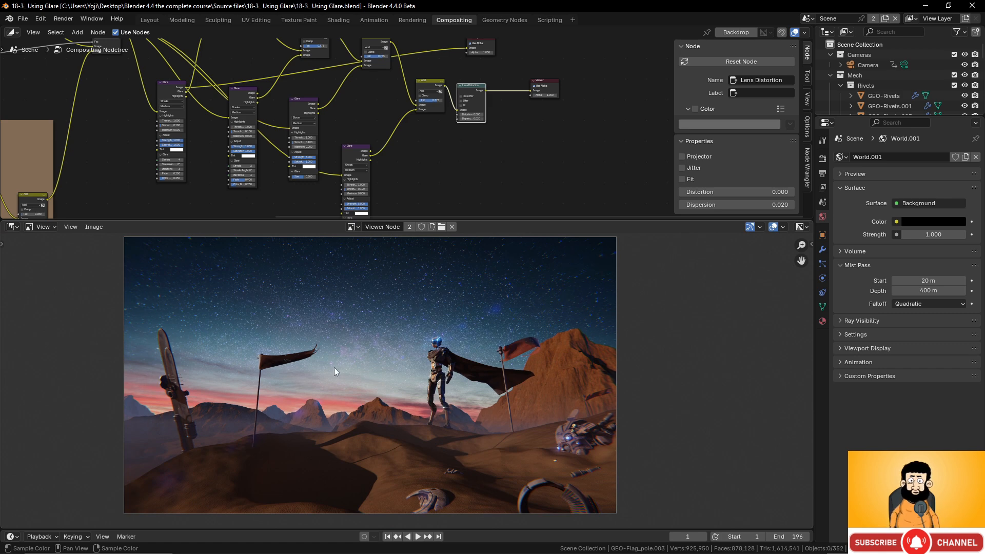
pyautogui.moveTo(525, 134); pyautogui.dragTo(476, 168, button='middle')
pyautogui.scroll(3, 476, 168)
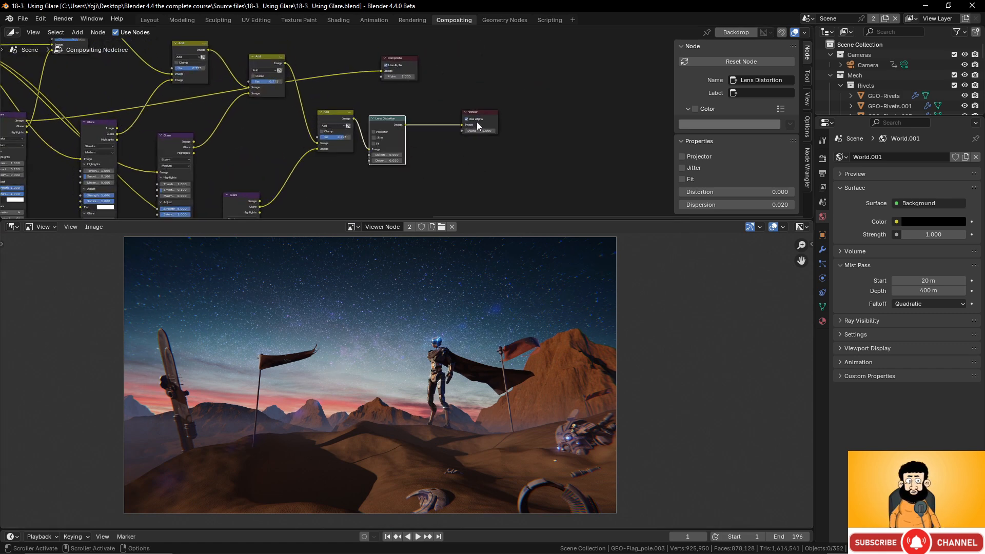
pyautogui.moveTo(476, 121); pyautogui.dragTo(660, 135)
pyautogui.moveTo(512, 110); pyautogui.dragTo(378, 108, button='middle')
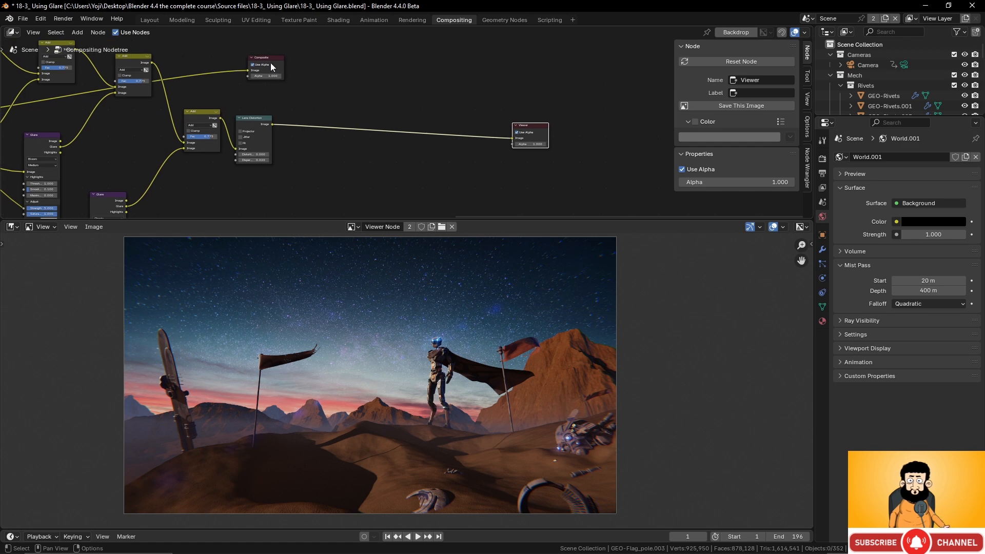
pyautogui.moveTo(273, 67); pyautogui.dragTo(566, 95)
# Select the Glare nodes, their Add nodes and the Lens Distortion node, and join them in a new frame
pyautogui.scroll(-2, 363, 116)
pyautogui.moveTo(363, 116); pyautogui.dragTo(362, 146, button='middle')
pyautogui.scroll(-2, 376, 119)
pyautogui.moveTo(258, 114); pyautogui.dragTo(270, 112)
pyautogui.moveTo(241, 53); pyautogui.dragTo(451, 206)
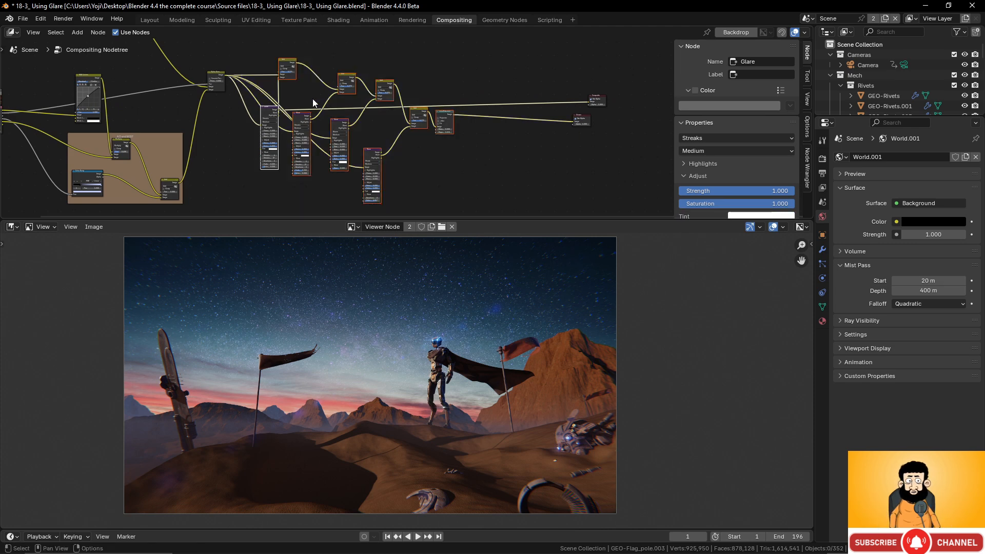
pyautogui.hotkey('ctrl', 'j')
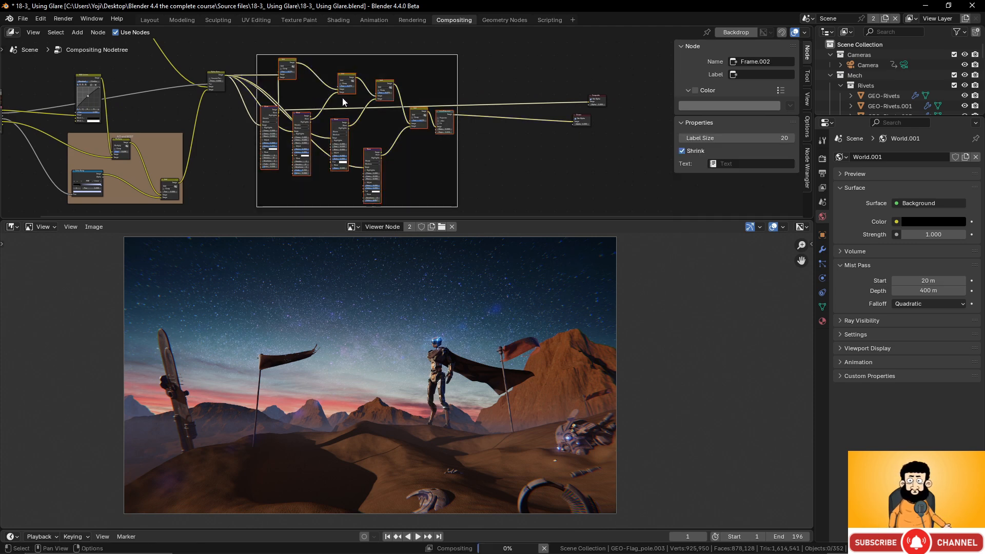
# Label the new frame "Glare" and enable its custom colour
pyautogui.click(764, 74)
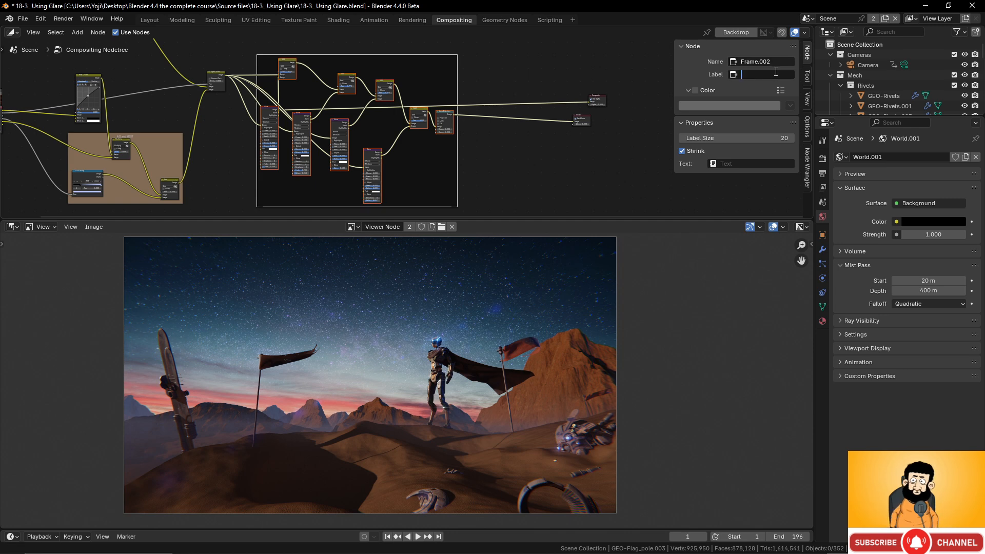
pyautogui.write('Glare')
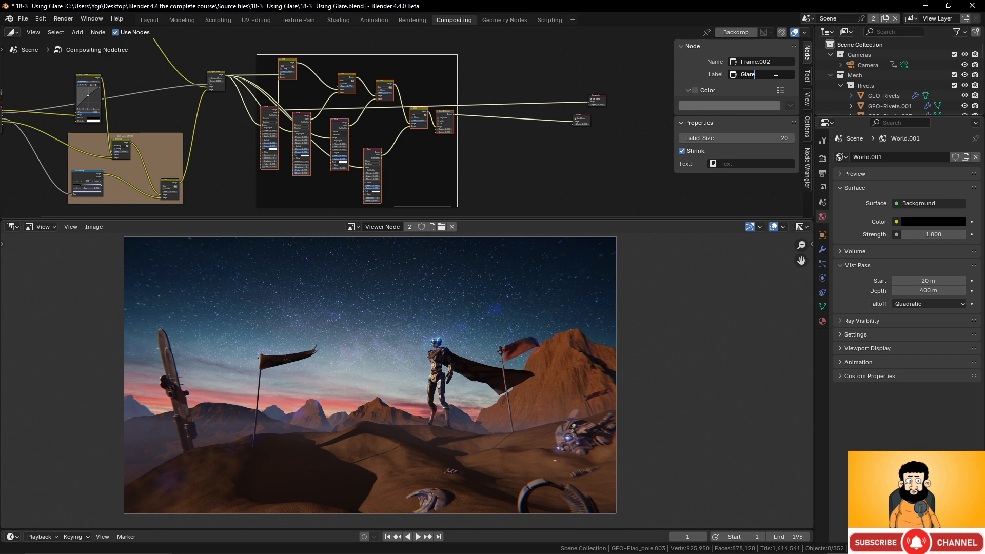
pyautogui.press('Return')
pyautogui.click(695, 90)
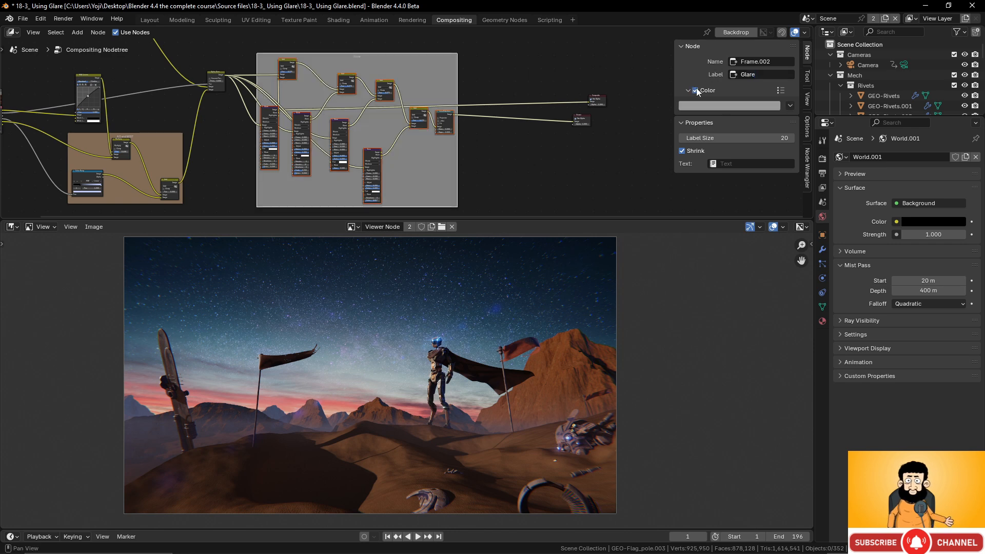
# Colour the Glare frame a muted teal, #70979B
pyautogui.click(725, 106)
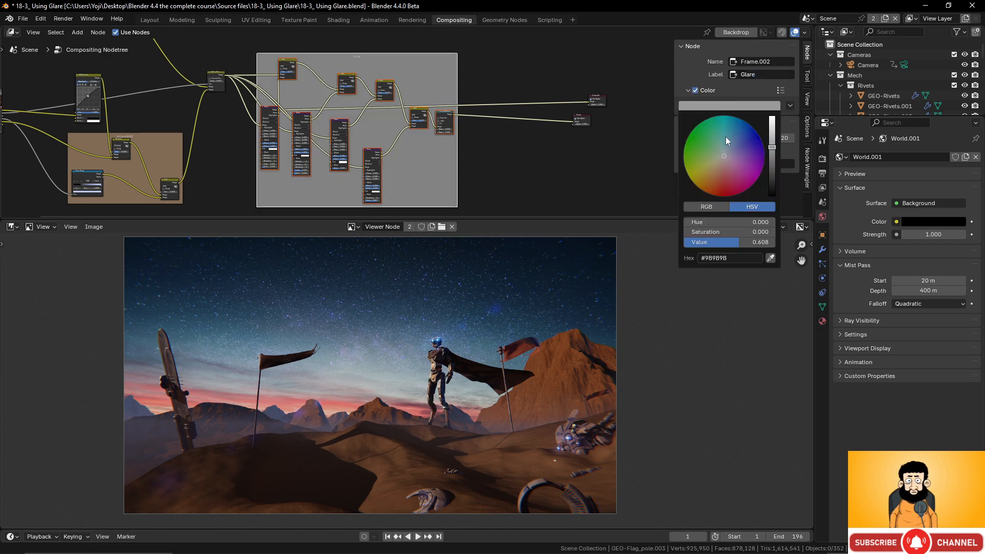
pyautogui.moveTo(726, 154); pyautogui.dragTo(724, 145)
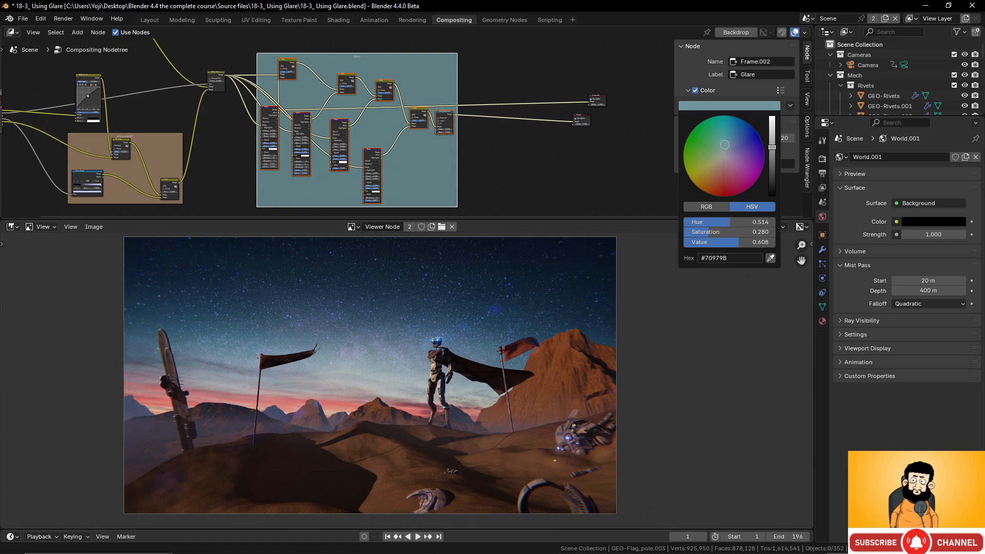
pyautogui.scroll(-5, 402, 123)
pyautogui.scroll(10, 392, 136)
# Move the Viewer and Composite nodes further from the Glare frame and connect the Lens Distortion output to the Composite node
pyautogui.moveTo(501, 134); pyautogui.dragTo(240, 138, button='middle')
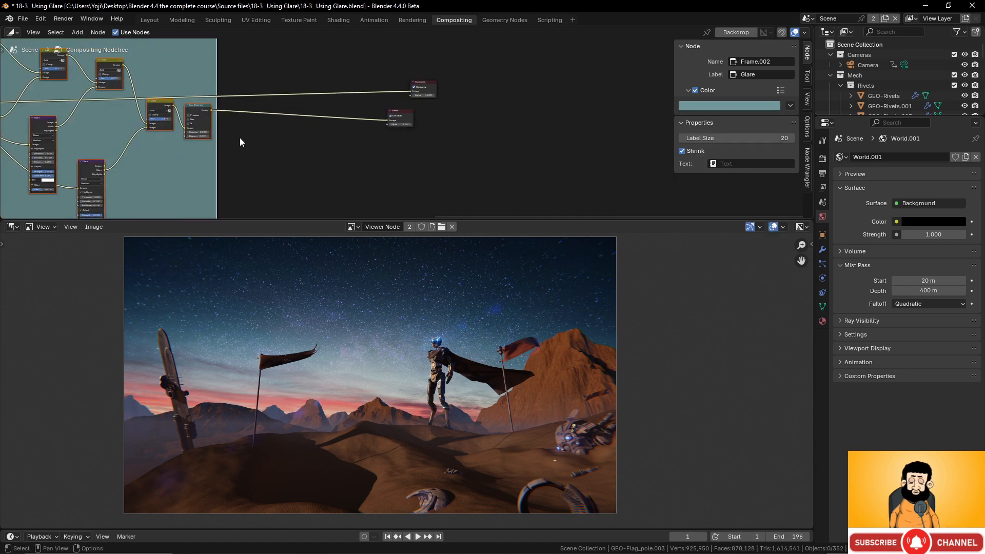
pyautogui.scroll(1, 390, 121)
pyautogui.scroll(1, 334, 344)
pyautogui.scroll(-1, 357, 326)
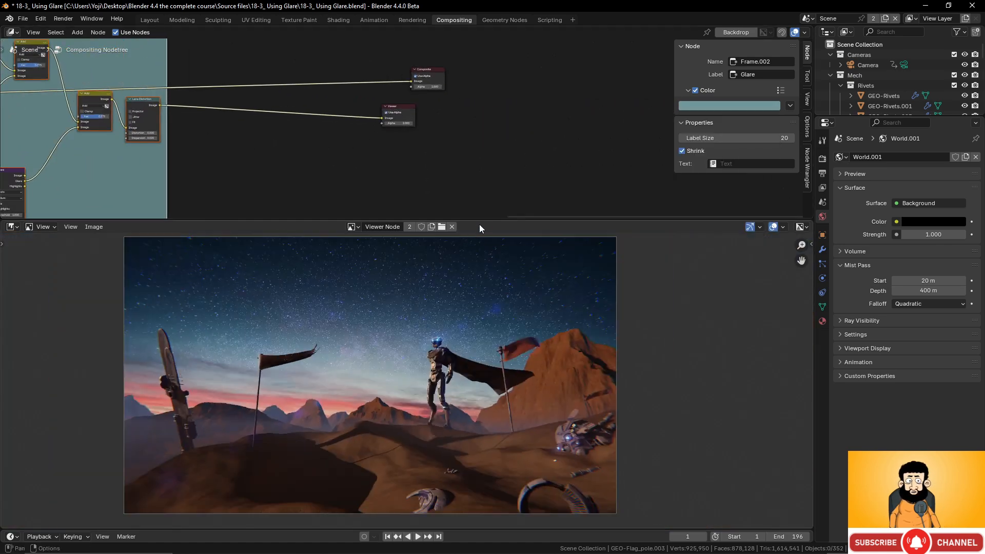
pyautogui.moveTo(480, 220); pyautogui.dragTo(479, 352)
pyautogui.scroll(1, 410, 190)
pyautogui.moveTo(401, 172); pyautogui.dragTo(546, 199)
pyautogui.moveTo(435, 139); pyautogui.dragTo(550, 137)
pyautogui.click(554, 137)
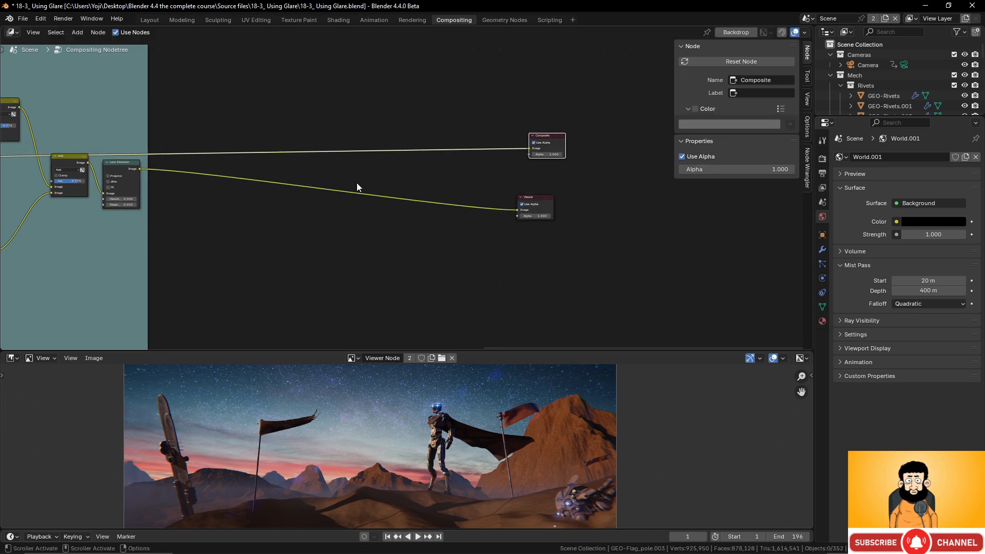
pyautogui.moveTo(140, 167); pyautogui.dragTo(532, 148)
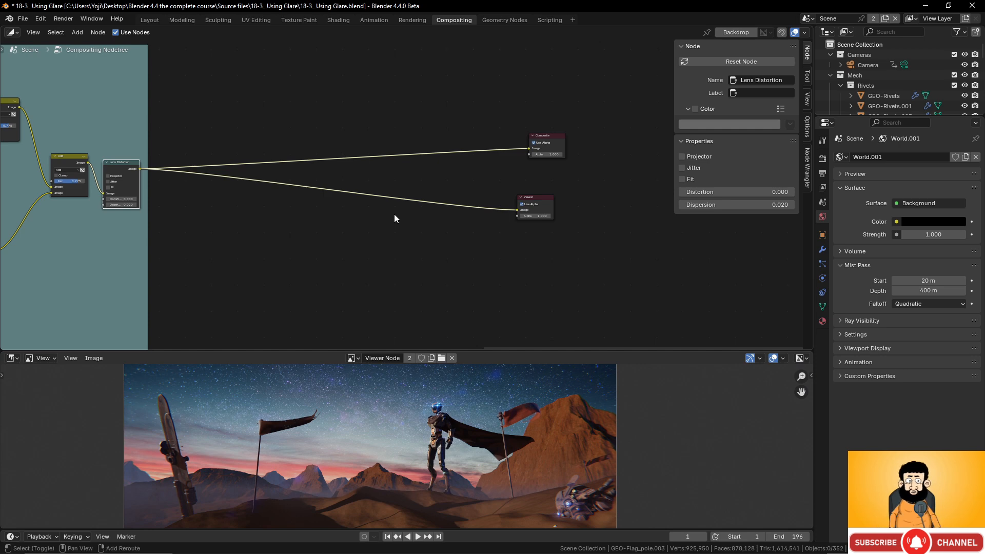
# Enlarge the image preview area and add an Ellipse Mask node in the empty space between the Glare frame and the output nodes
pyautogui.hotkey('shift', 'a')
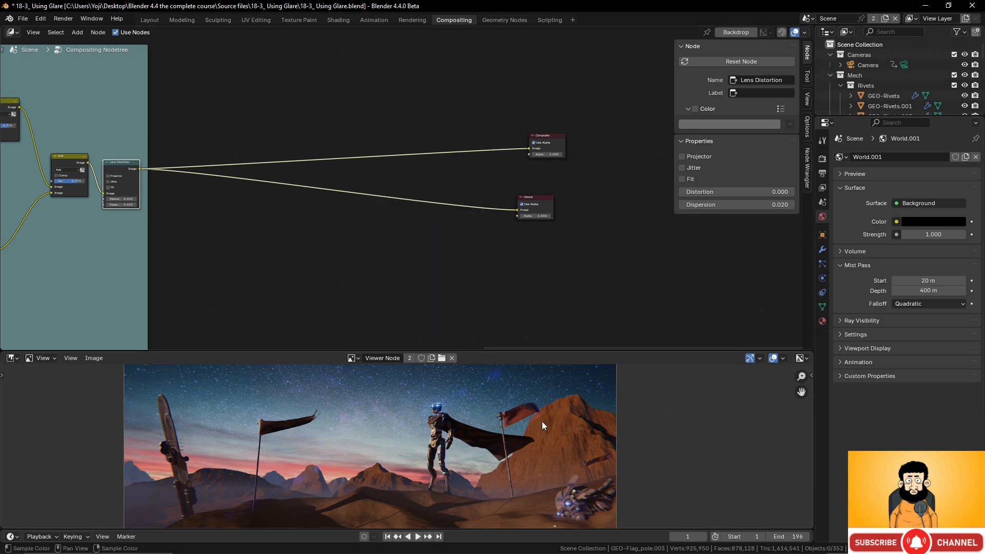
pyautogui.moveTo(571, 349); pyautogui.dragTo(586, 189)
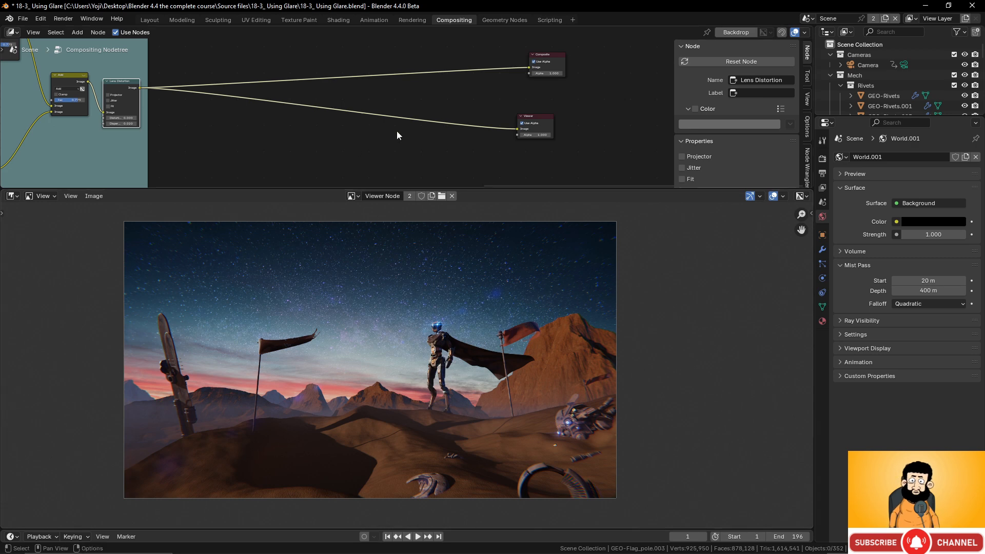
pyautogui.hotkey('shift', 'a')
pyautogui.moveTo(398, 124)
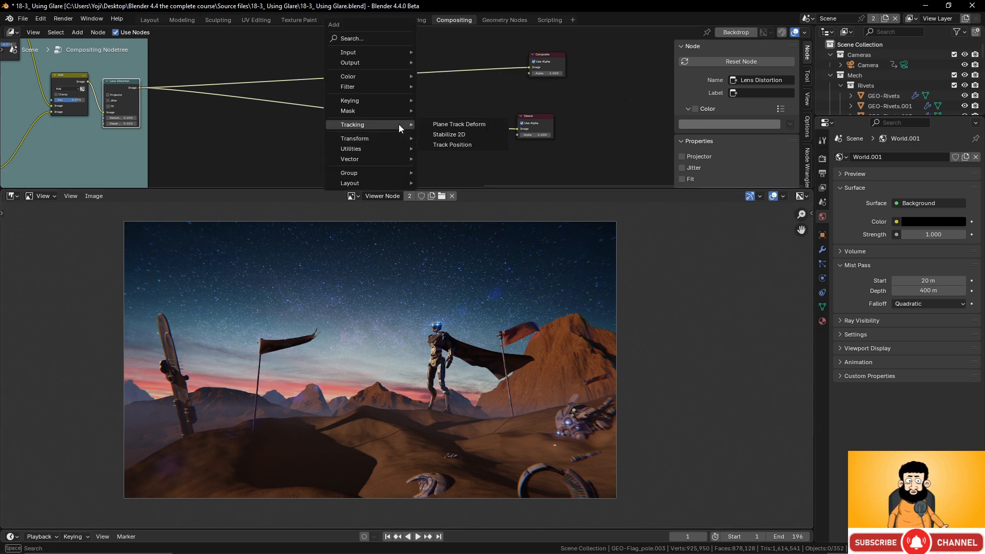
pyautogui.moveTo(380, 110)
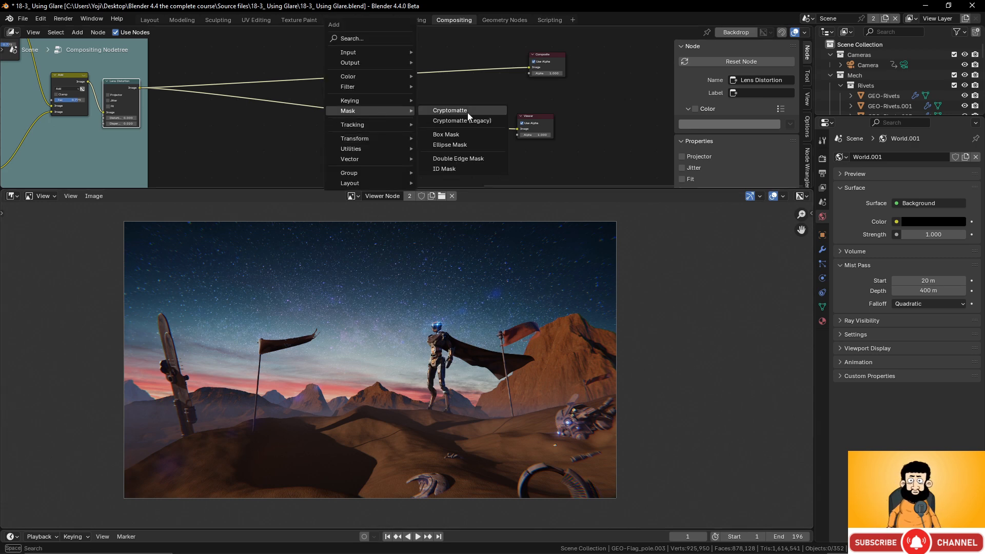
pyautogui.click(459, 141)
pyautogui.click(347, 163)
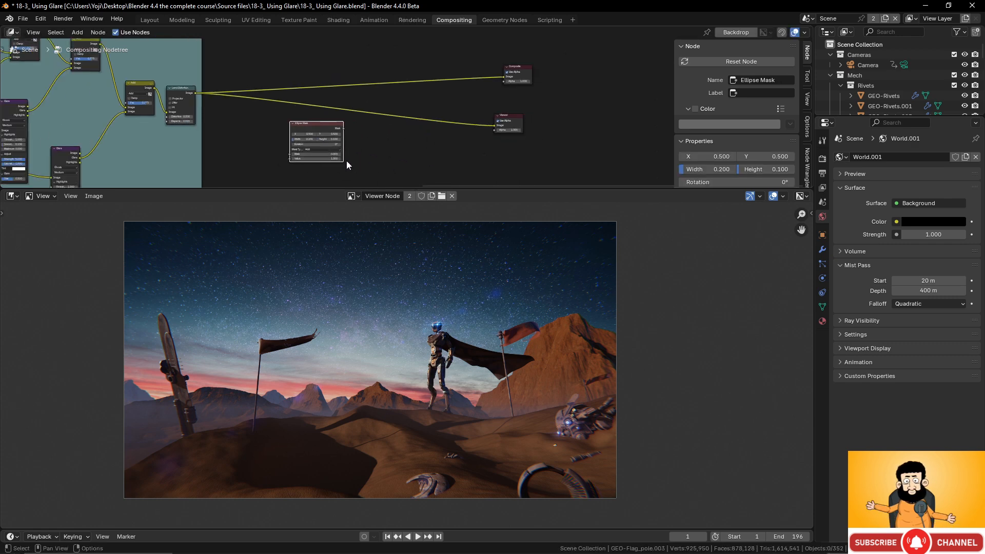
# Preview the Ellipse Mask through the Viewer node and move the Viewer further away from the mask node
pyautogui.keyDown('ctrl'); pyautogui.keyDown('shift'); pyautogui.click(318, 124); pyautogui.keyUp('shift'); pyautogui.keyUp('ctrl')
pyautogui.scroll(2, 408, 139)
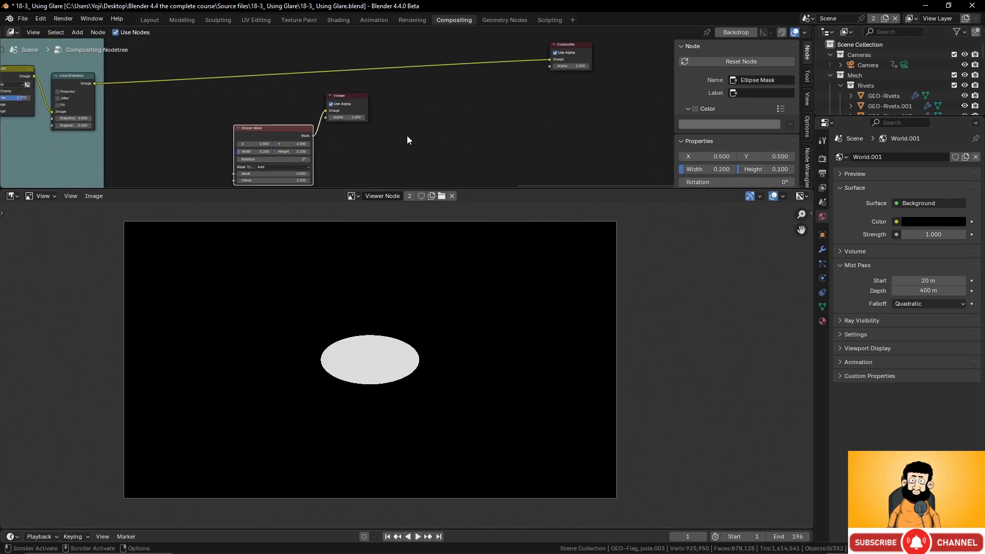
pyautogui.moveTo(344, 99); pyautogui.dragTo(477, 99)
pyautogui.scroll(4, 405, 138)
pyautogui.moveTo(328, 131); pyautogui.dragTo(358, 94, button='middle')
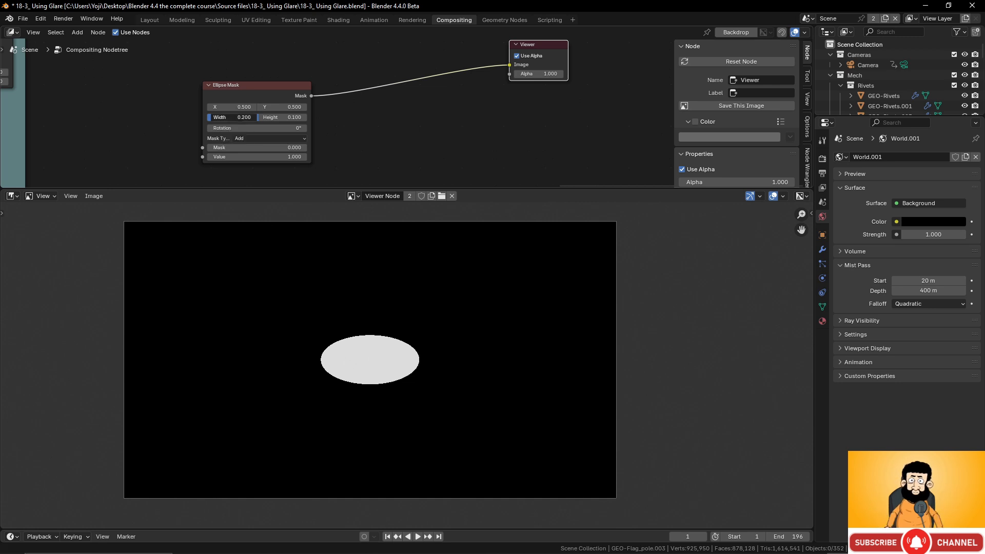
# Set the Ellipse Mask's width to 0.4 and its height to 0.26
pyautogui.click(236, 117)
pyautogui.write('0.4')
pyautogui.press('Return')
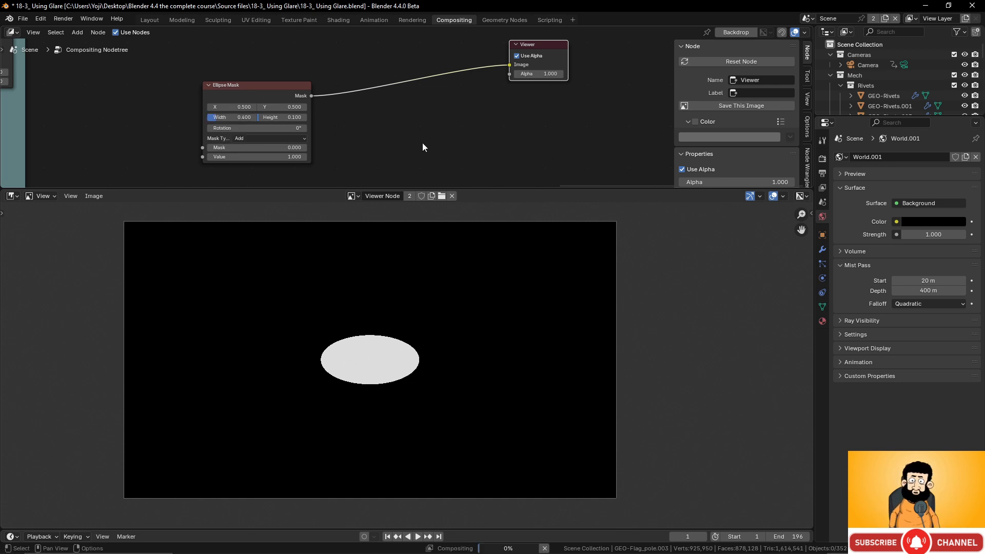
pyautogui.click(284, 117)
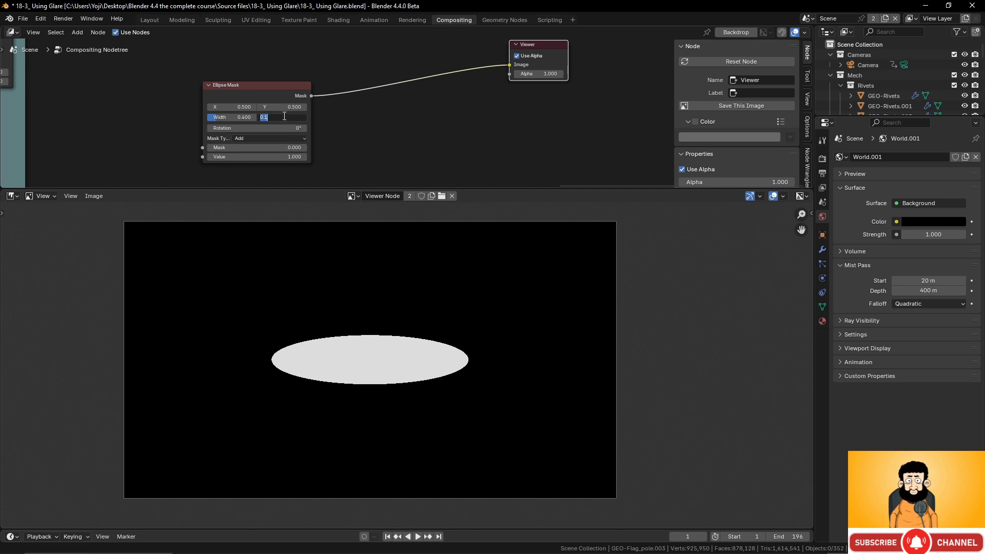
pyautogui.write('0.26')
pyautogui.press('Return')
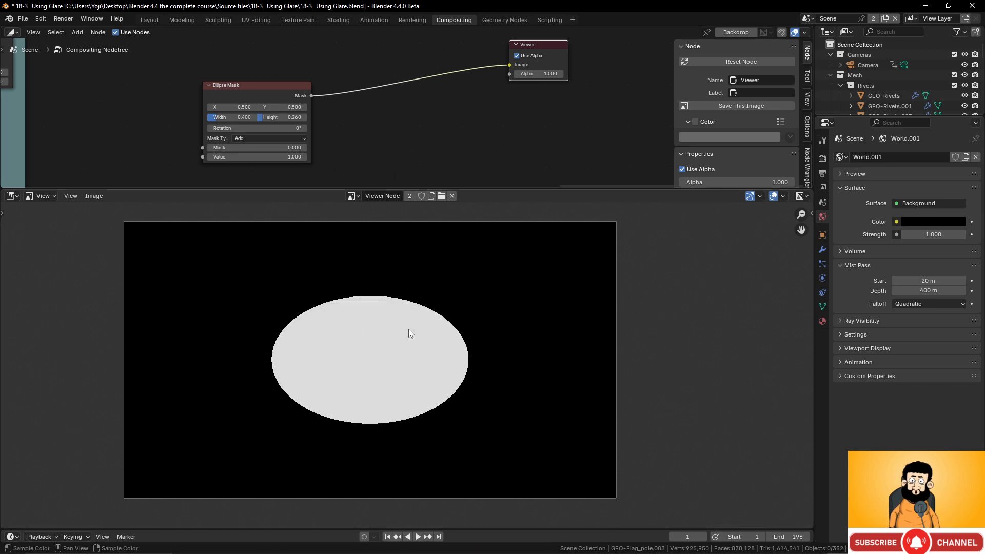
# Try an X position of -0.3 for the Ellipse Mask
pyautogui.click(244, 107)
pyautogui.write('-.3')
pyautogui.press('Return')
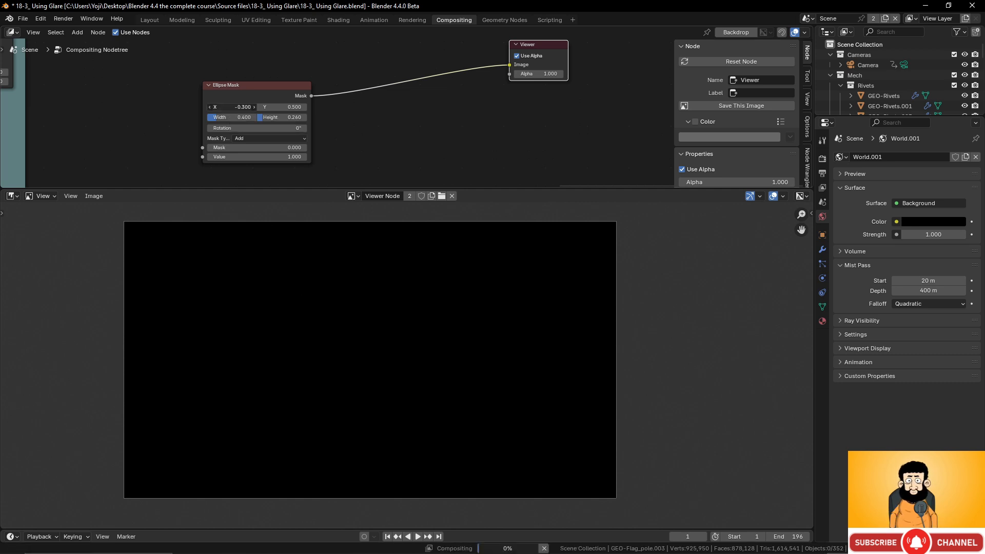
pyautogui.moveTo(240, 106); pyautogui.dragTo(239, 107)
# Position the Ellipse Mask at X 0.15 and Y 0.65
pyautogui.click(244, 107)
pyautogui.write('0.15')
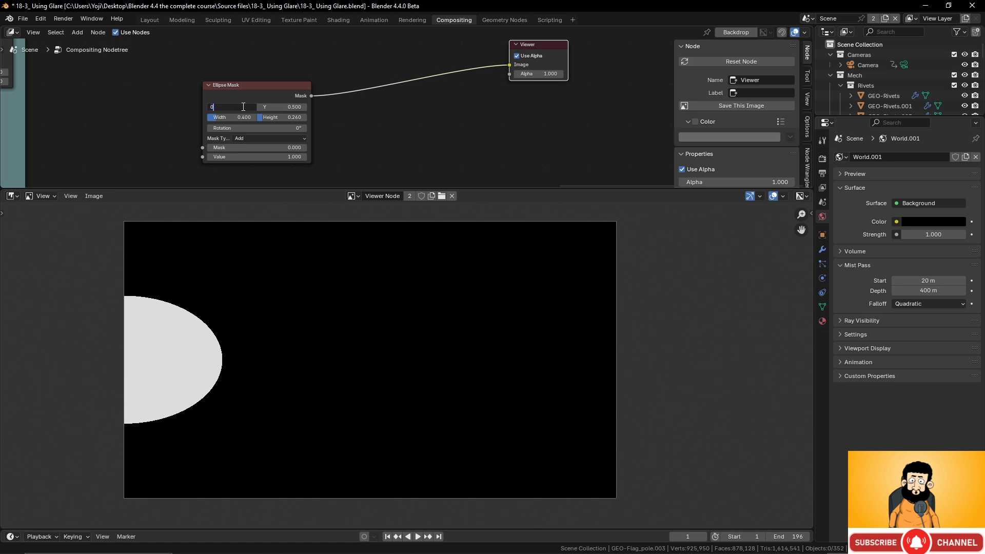
pyautogui.press('Return')
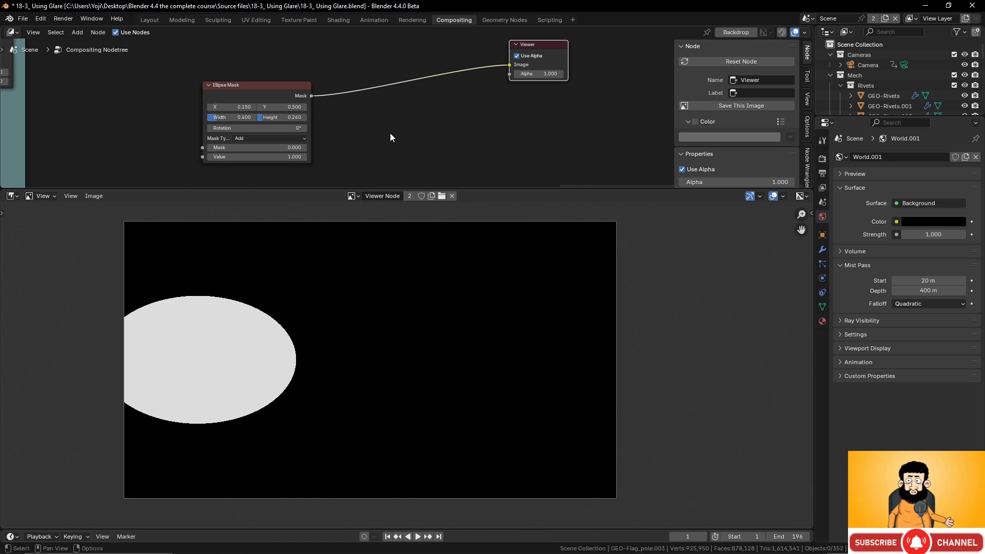
pyautogui.click(292, 107)
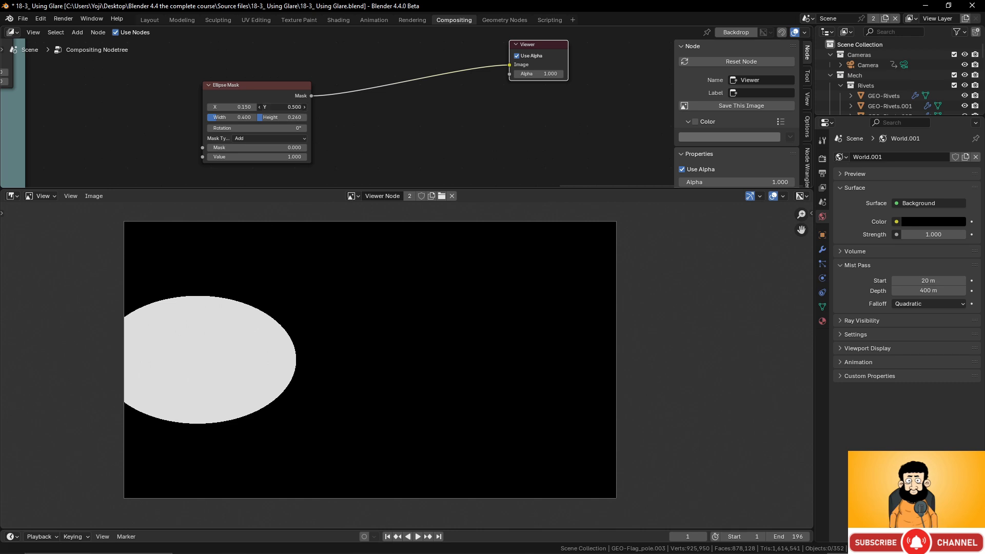
pyautogui.write('0.65')
pyautogui.press('Return')
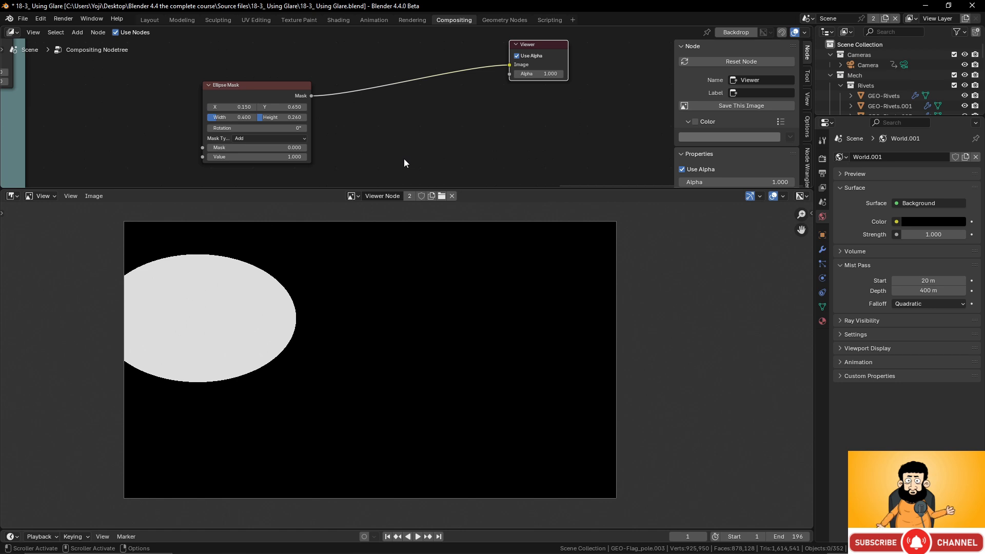
# Add a Blur node on the link between the Ellipse Mask and the Viewer
pyautogui.scroll(-1, 370, 128)
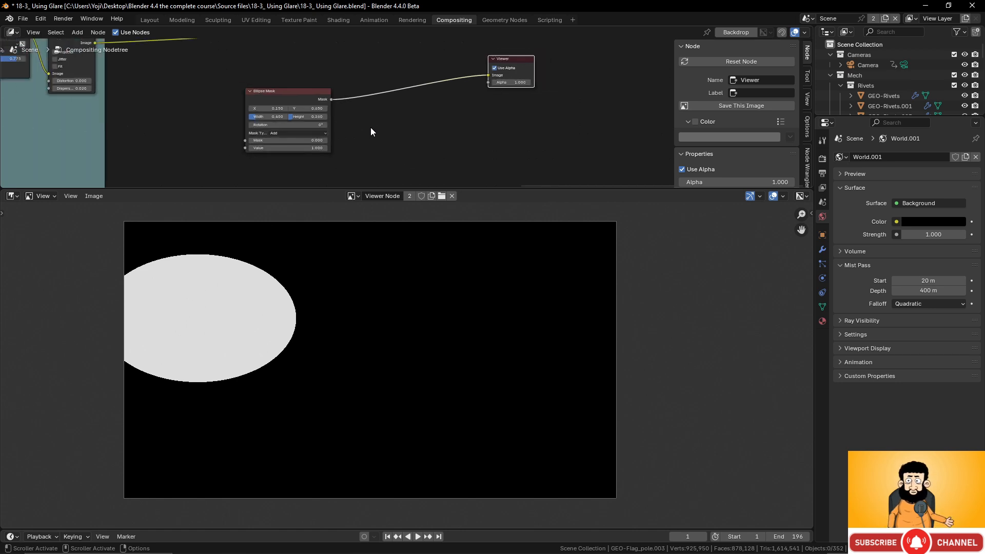
pyautogui.hotkey('shift', 'a')
pyautogui.moveTo(375, 120)
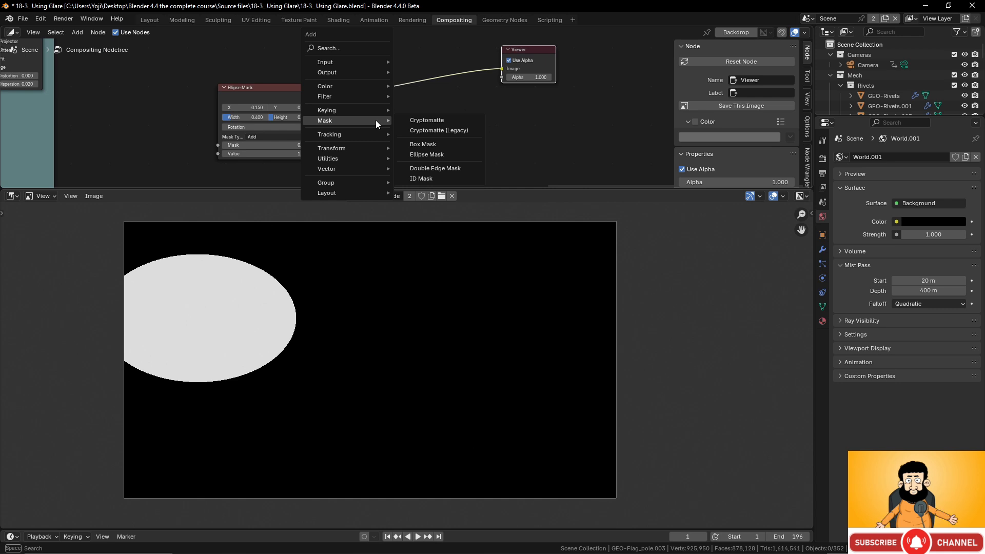
pyautogui.moveTo(356, 97)
pyautogui.moveTo(432, 99)
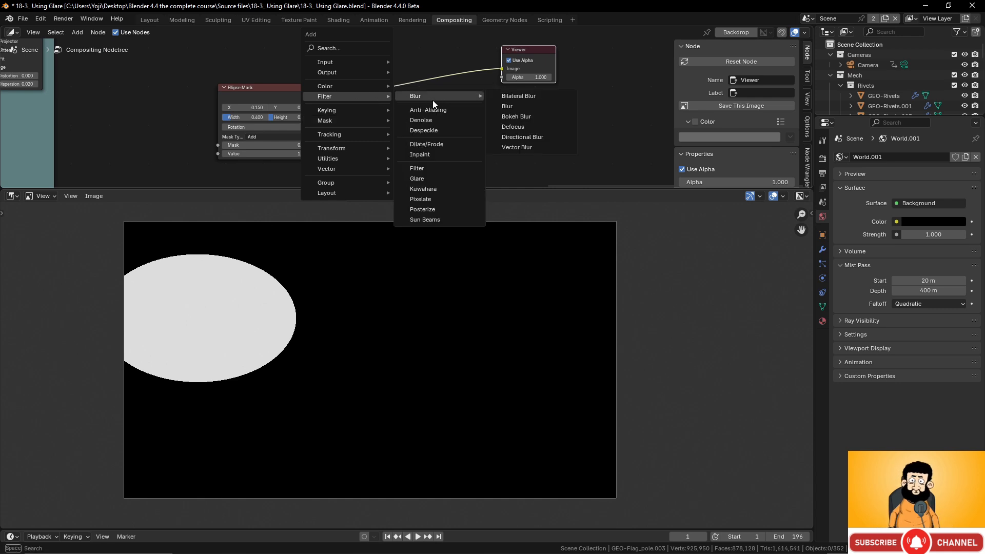
pyautogui.click(516, 108)
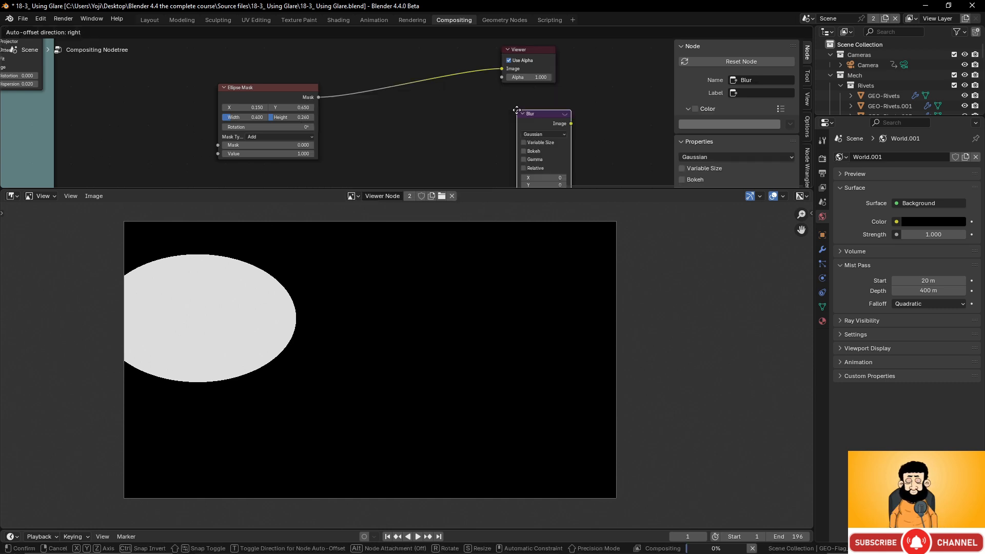
pyautogui.click(361, 72)
# Set the Blur node's filter type to Fast Gaussian and enable Relative sizing
pyautogui.click(400, 95)
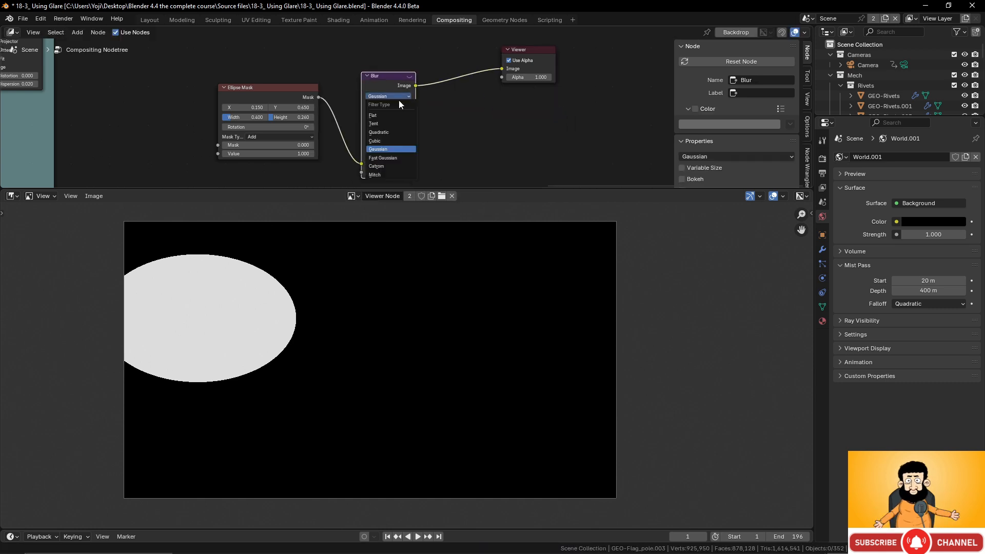
pyautogui.click(391, 160)
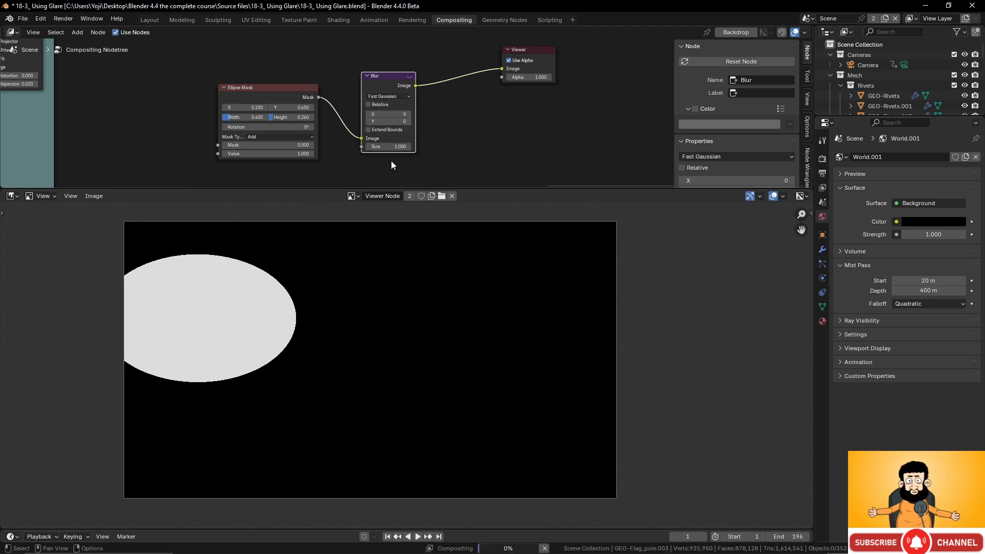
pyautogui.click(368, 104)
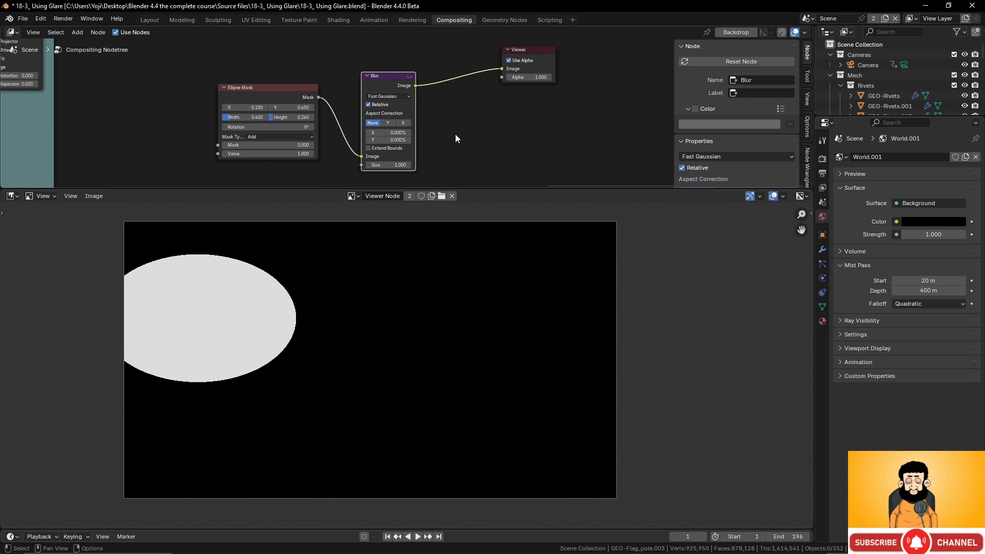
# Set the relative blur size to 35% on X and 40% on Y
pyautogui.click(382, 132)
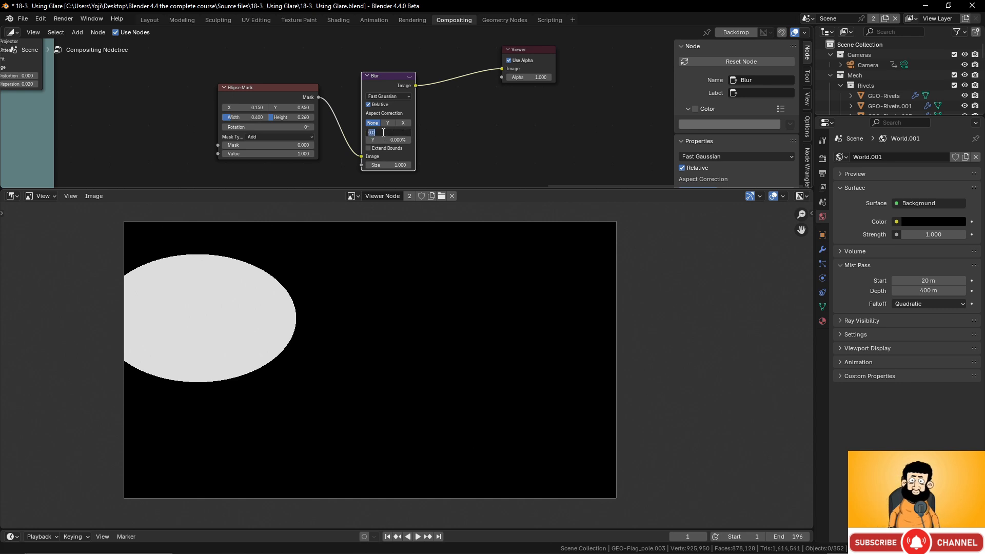
pyautogui.write('35')
pyautogui.press('Tab')
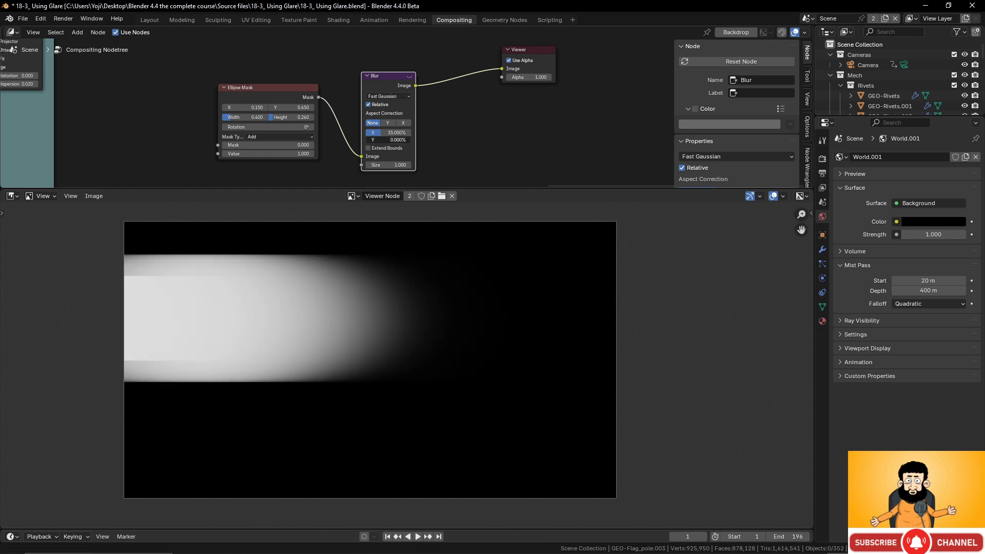
pyautogui.write('35')
pyautogui.press('Return')
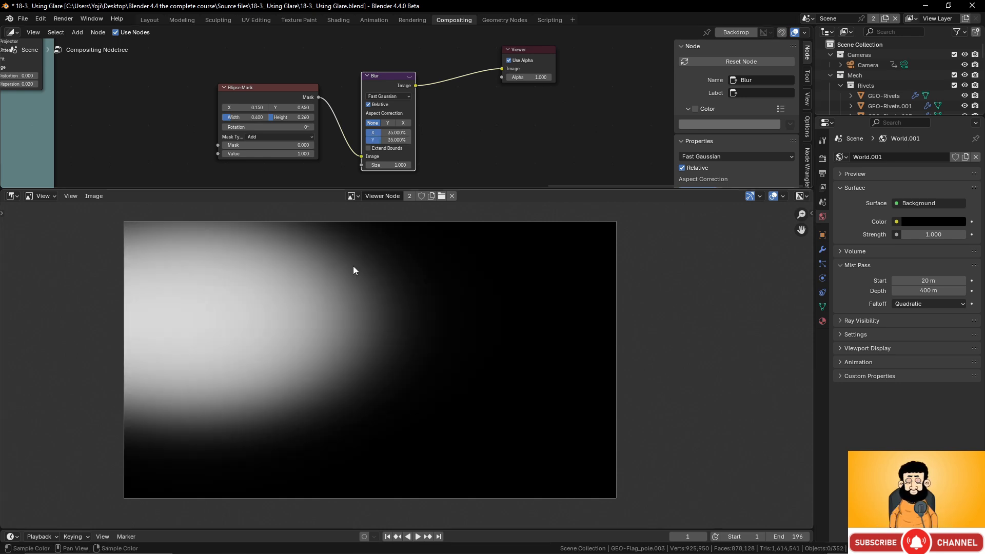
pyautogui.click(389, 141)
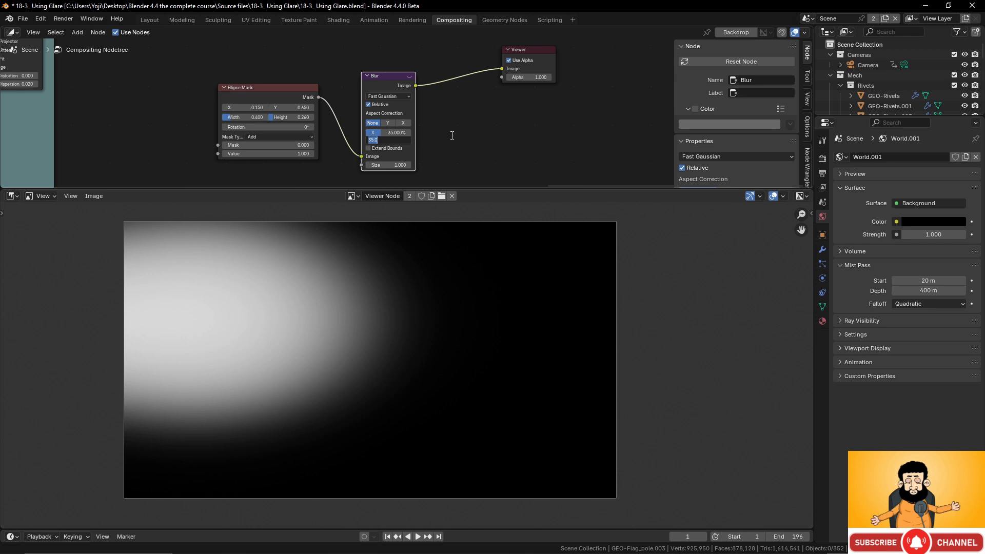
pyautogui.write('40')
pyautogui.press('Return')
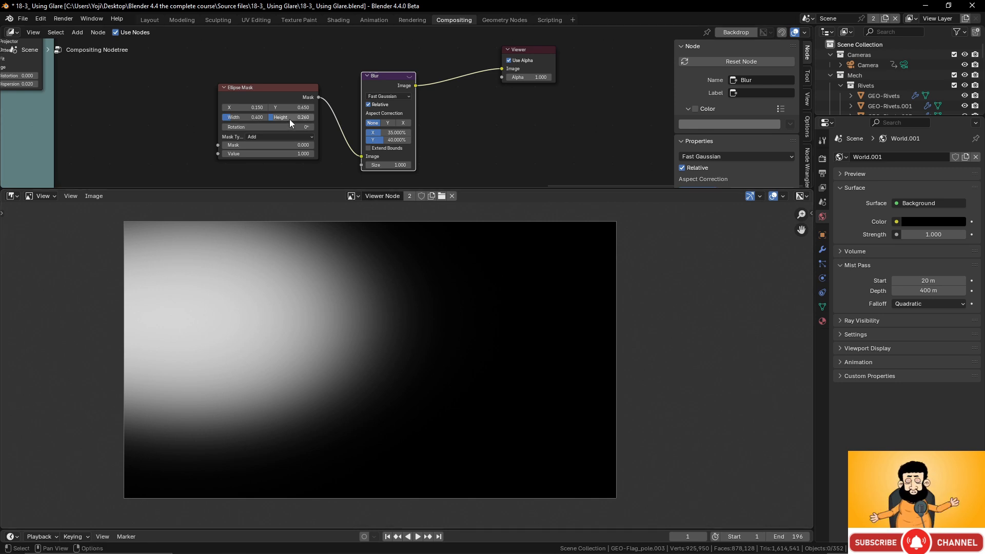
# Raise the Ellipse Mask's height to 0.36
pyautogui.moveTo(293, 122)
pyautogui.mouseDown()
pyautogui.moveTo(333, 121)
pyautogui.moveTo(303, 121)
pyautogui.mouseUp()
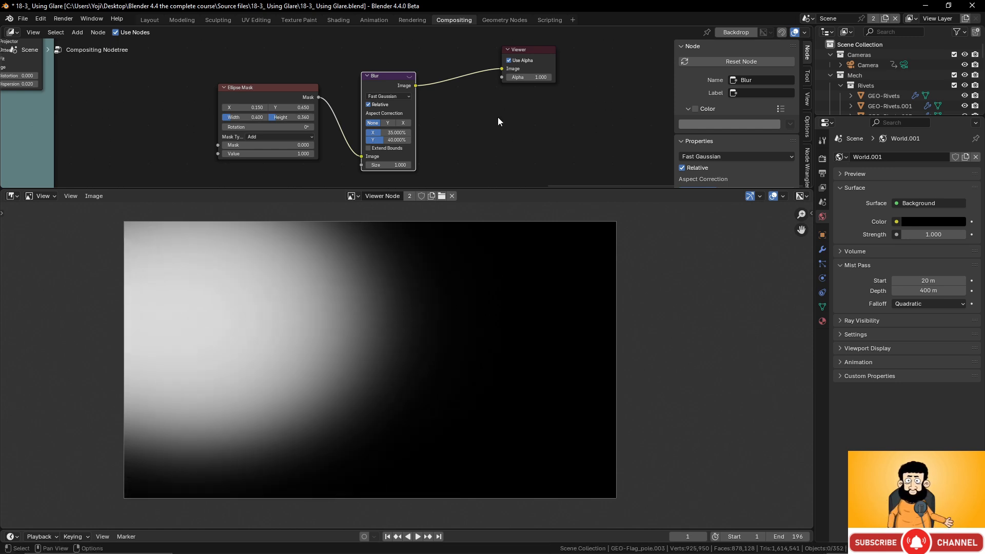
pyautogui.scroll(-2, 389, 347)
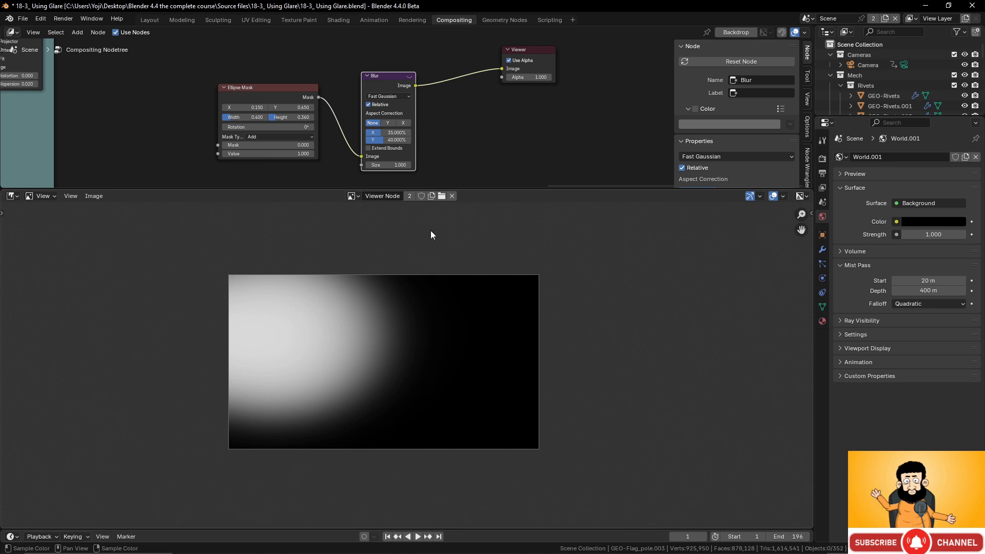
# Try a relative X size of 40% on the Blur node and restore it to 35%
pyautogui.click(395, 133)
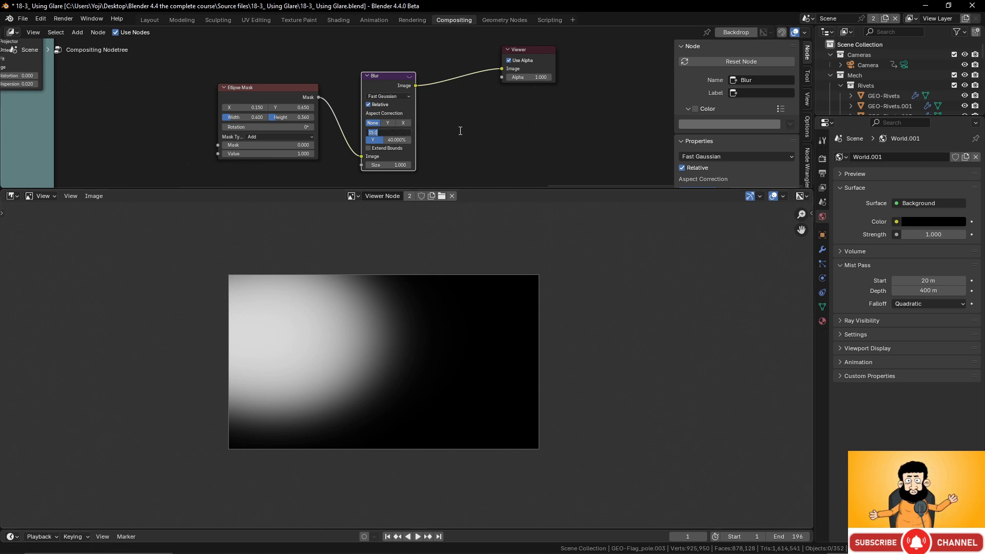
pyautogui.write('40')
pyautogui.press('Return')
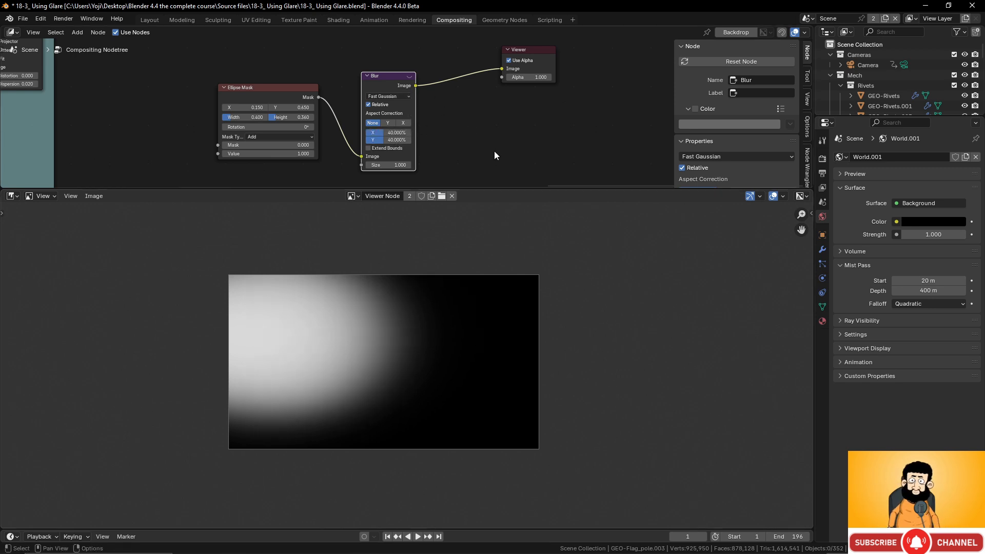
pyautogui.click(396, 133)
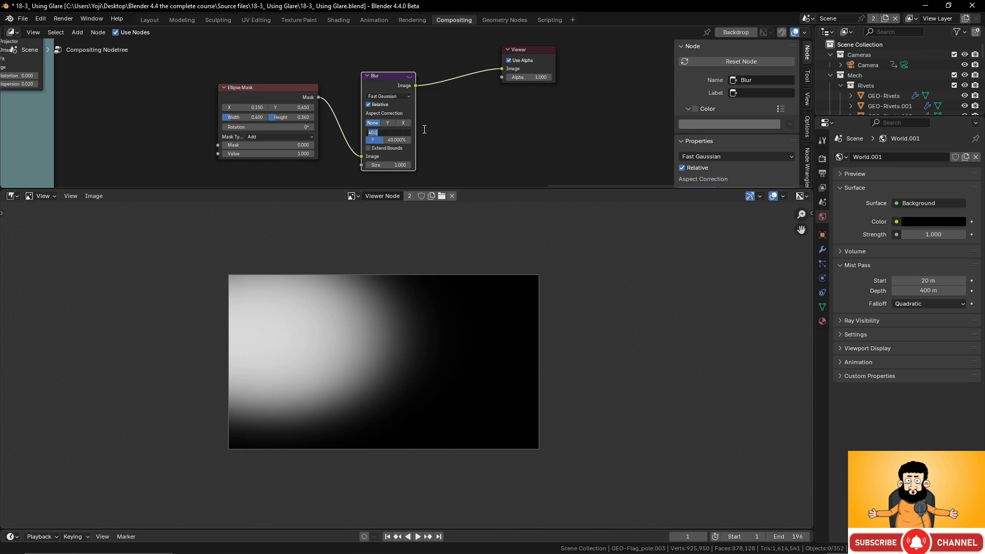
pyautogui.write('35')
pyautogui.press('Return')
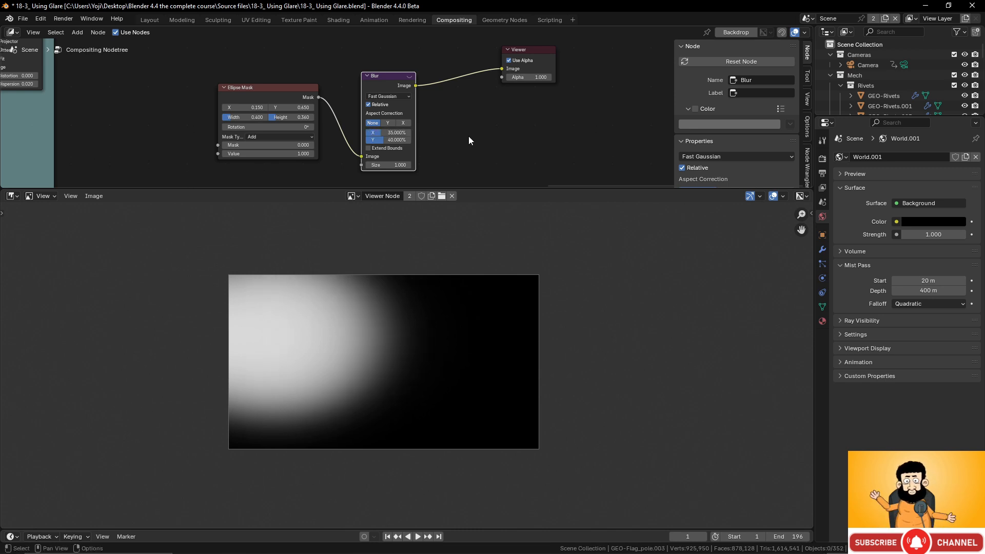
# Enlarge the node editor and move the Ellipse Mask and Blur nodes lower, away from the Viewer
pyautogui.moveTo(491, 189); pyautogui.dragTo(488, 351)
pyautogui.scroll(-3, 480, 229)
pyautogui.scroll(1, 477, 236)
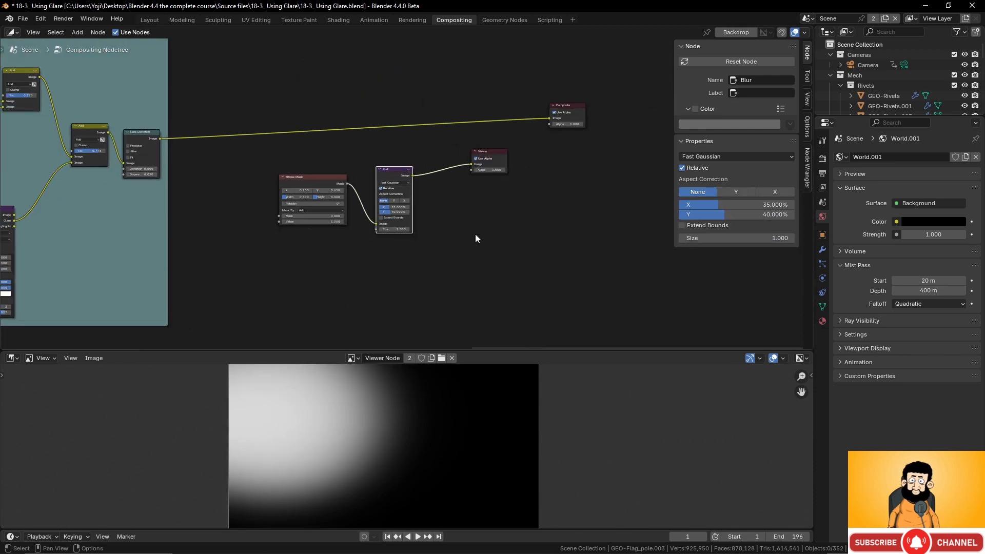
pyautogui.scroll(1, 475, 234)
pyautogui.moveTo(295, 180); pyautogui.dragTo(215, 315)
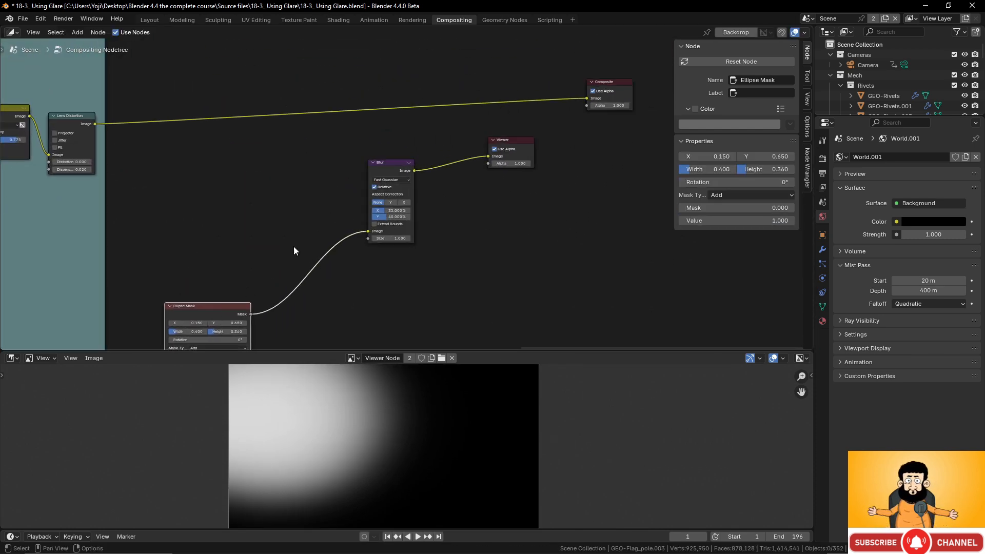
pyautogui.moveTo(384, 162); pyautogui.dragTo(318, 260)
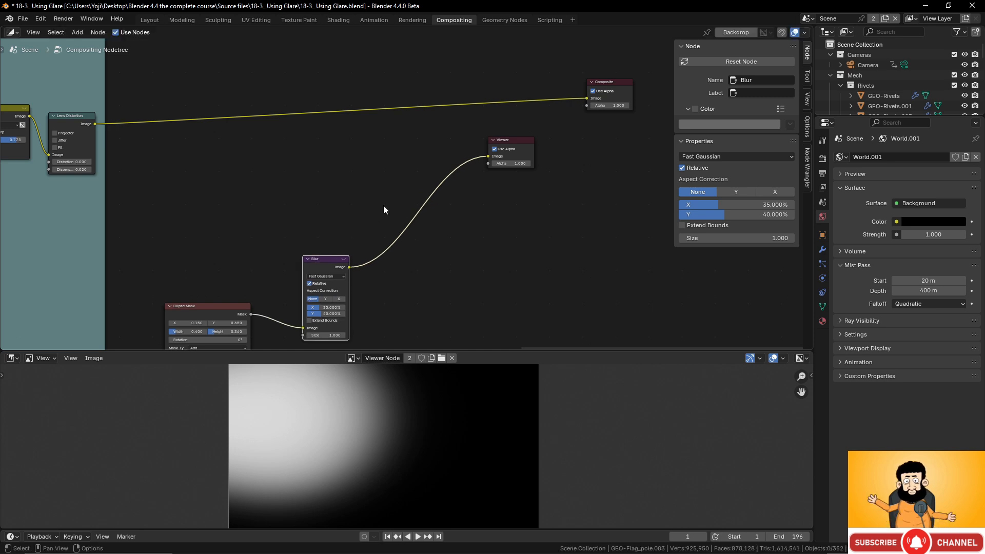
# Add a Color Ramp node on the link between the Blur and the Viewer
pyautogui.hotkey('shift', 'a')
pyautogui.moveTo(373, 195)
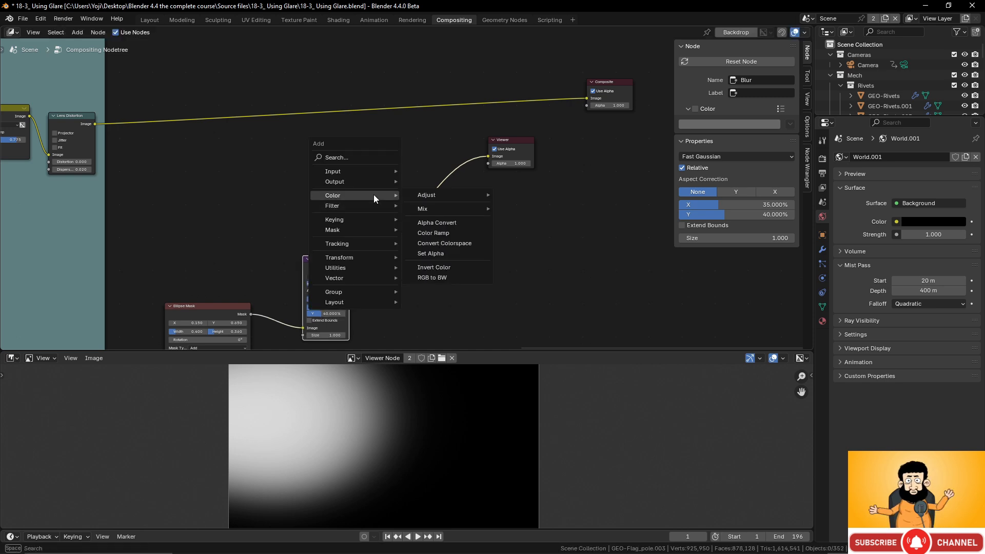
pyautogui.moveTo(370, 220)
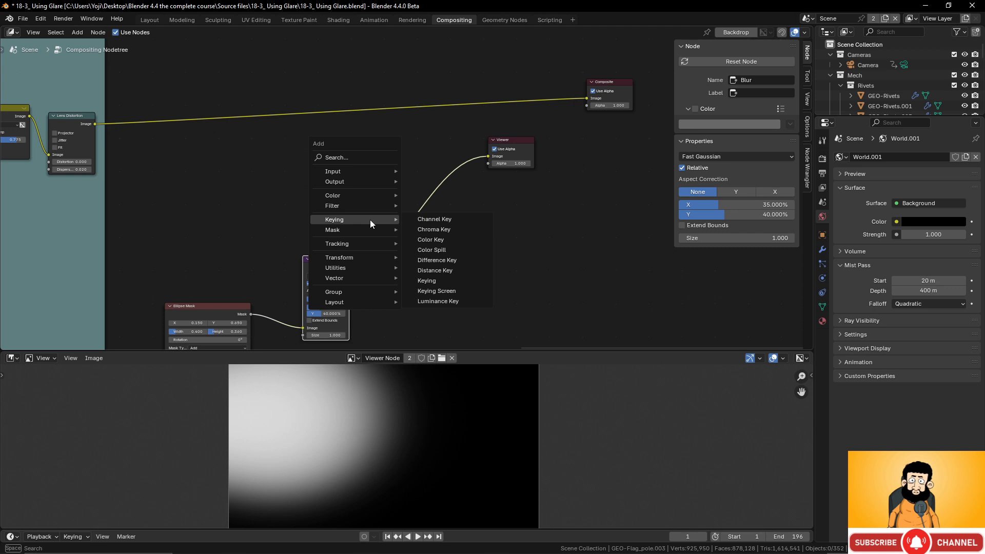
pyautogui.click(358, 158)
pyautogui.write('c')
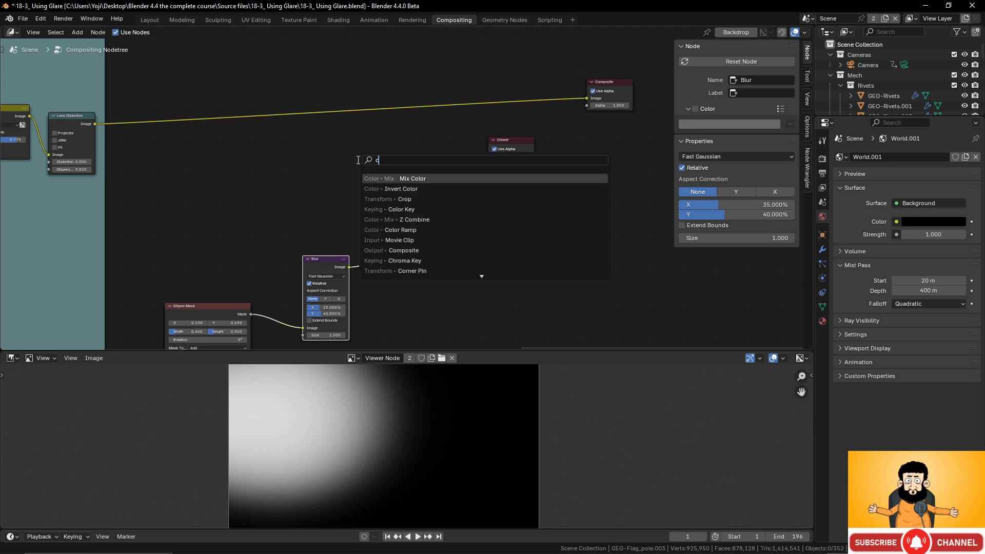
pyautogui.write('olo')
pyautogui.click(407, 200)
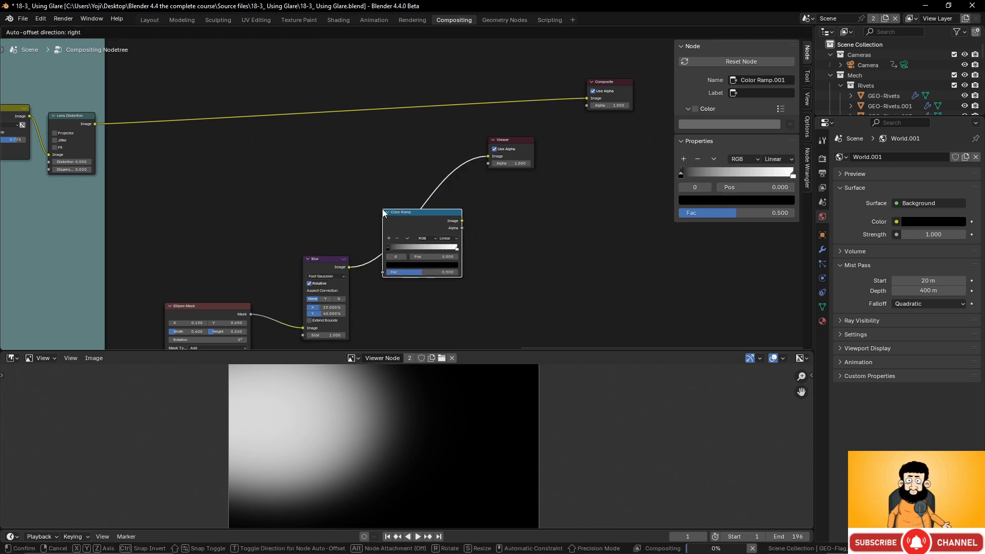
pyautogui.click(383, 213)
# Set the Color Ramp's white stop to a pale peach, about #FFC09A
pyautogui.scroll(2, 482, 245)
pyautogui.click(475, 271)
pyautogui.click(463, 290)
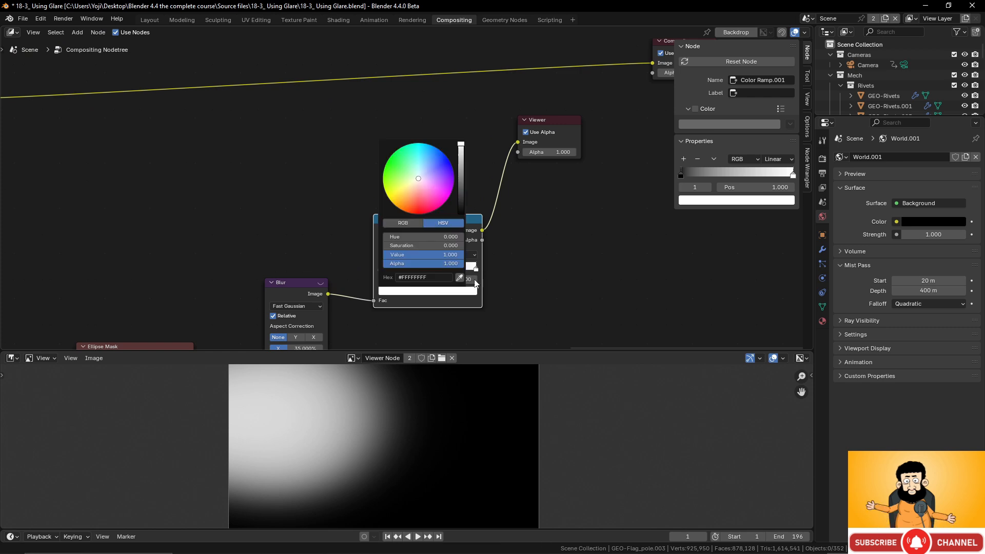
pyautogui.moveTo(413, 189); pyautogui.dragTo(409, 192)
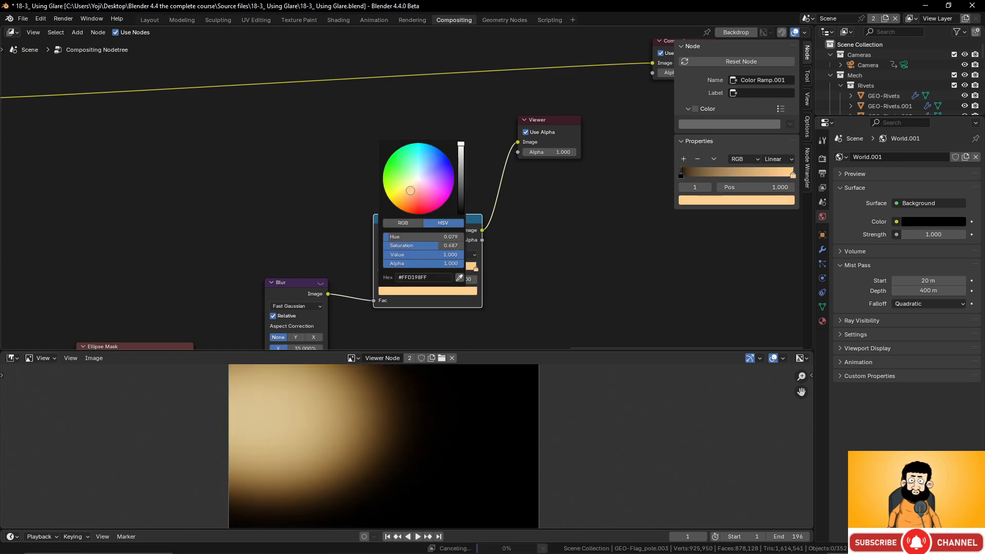
pyautogui.moveTo(409, 192); pyautogui.dragTo(413, 192)
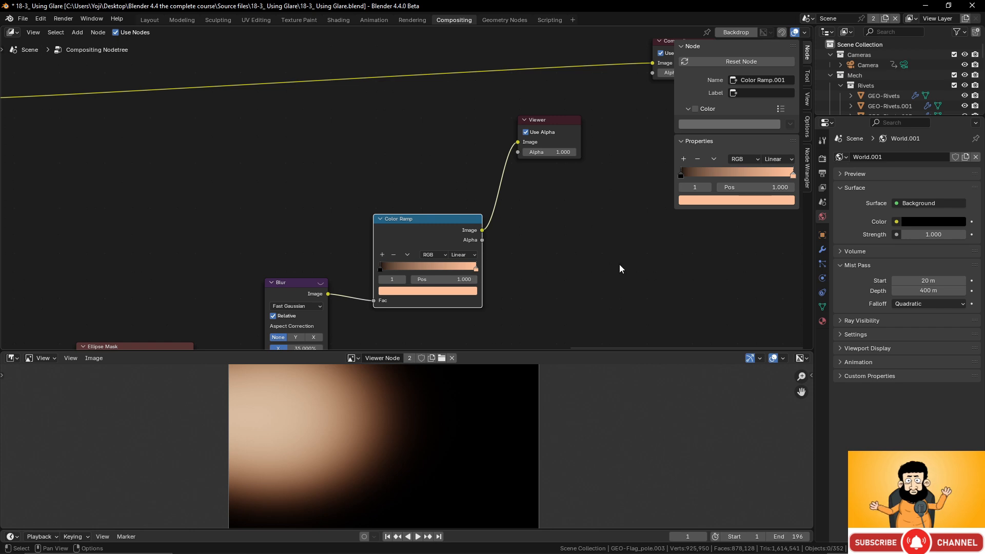
# Move the Viewer node away from the Color Ramp to make room between them
pyautogui.scroll(-3, 555, 250)
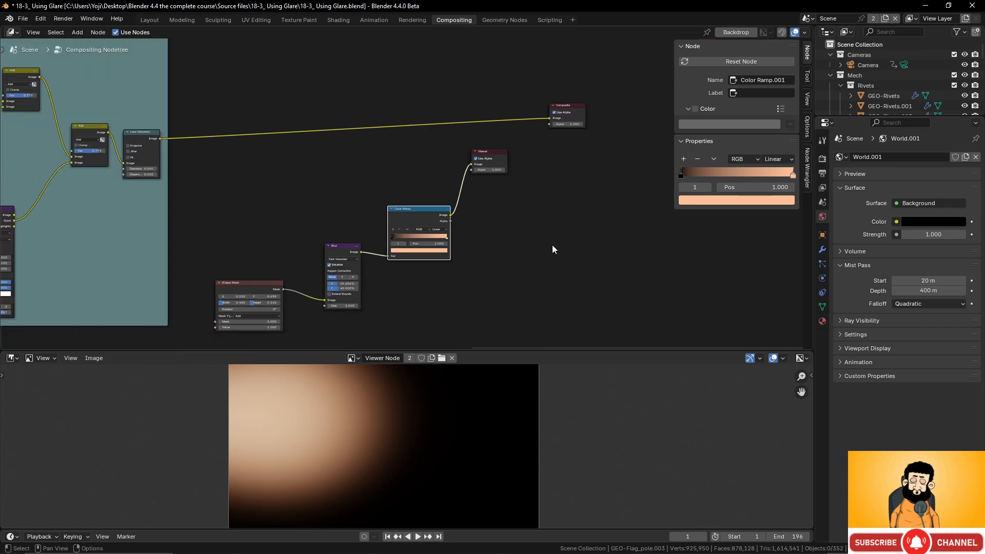
pyautogui.click(489, 152)
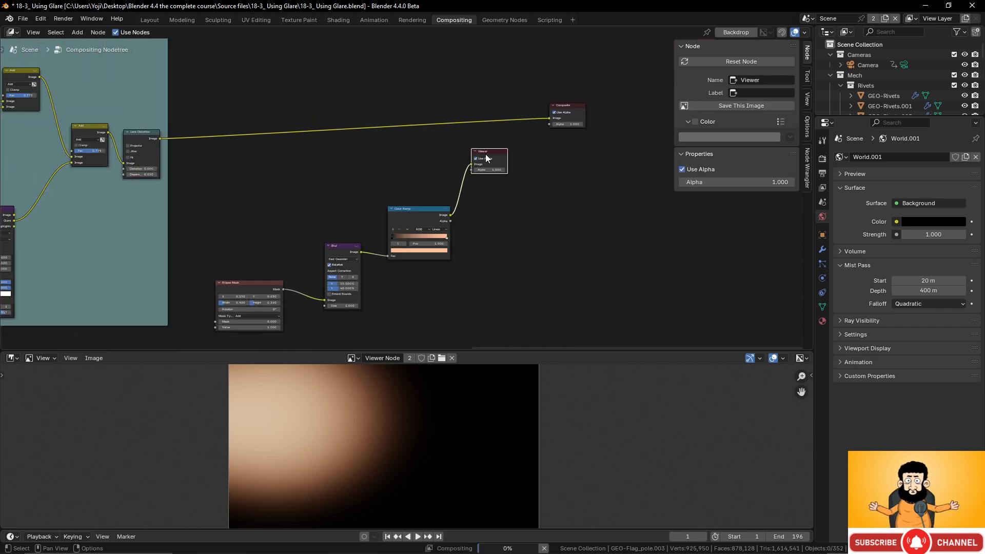
pyautogui.moveTo(486, 158); pyautogui.dragTo(572, 173)
pyautogui.hotkey('shift', 'a')
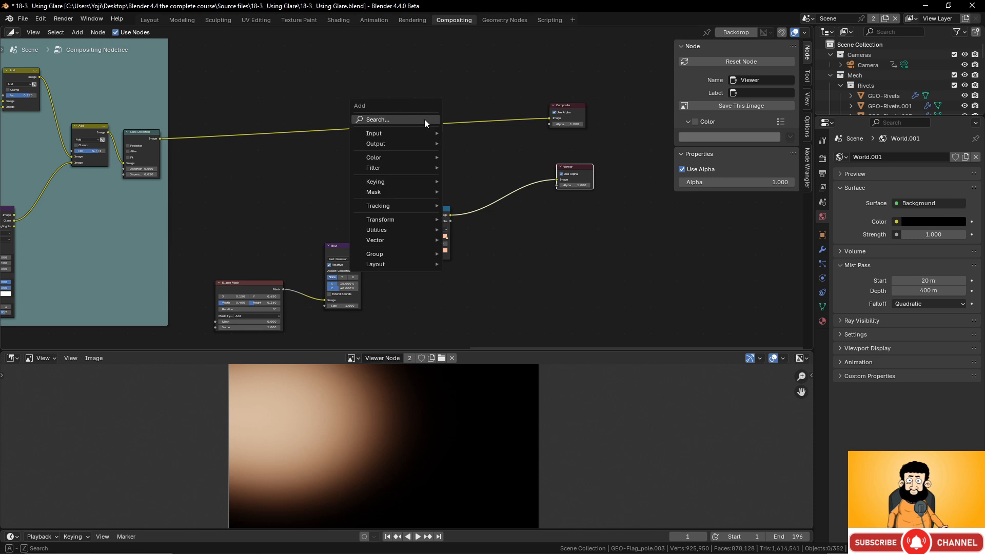
pyautogui.click(80, 123)
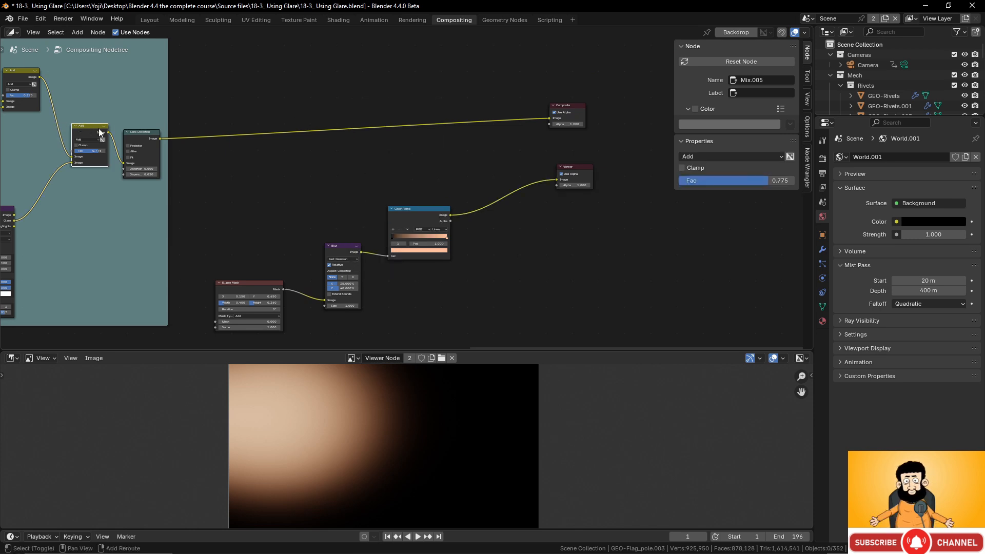
pyautogui.hotkey('shift', 'd')
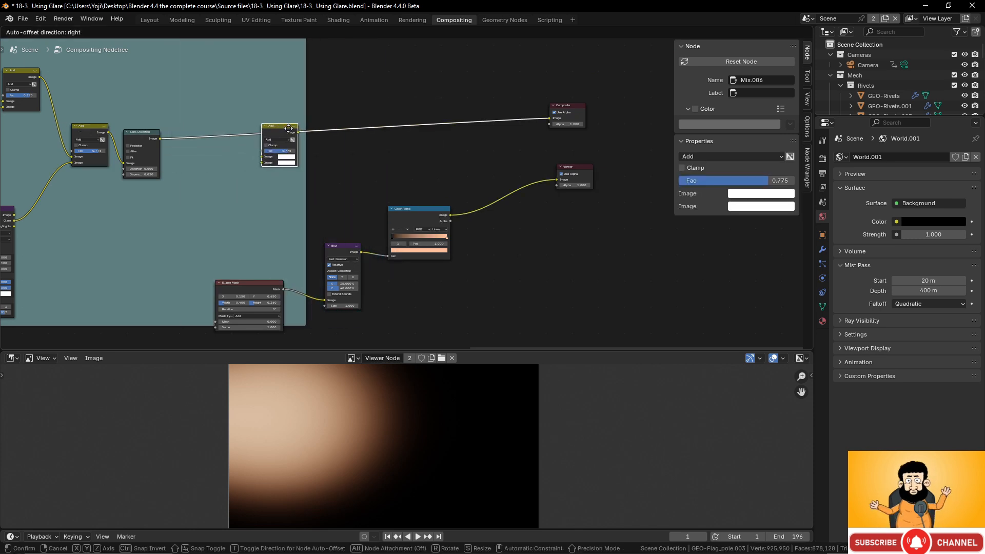
pyautogui.click(276, 128)
pyautogui.press('x')
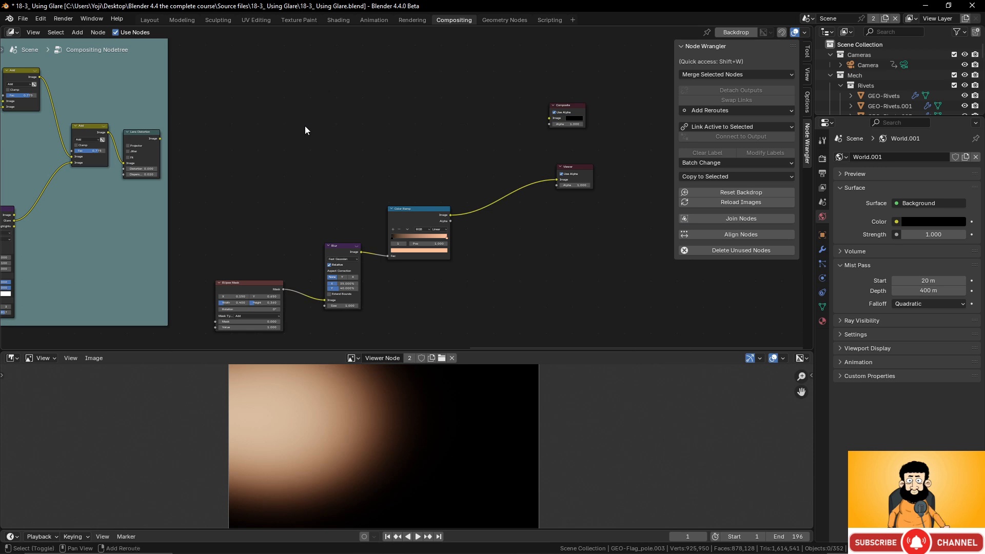
# Insert a Mix Color node with the Add blending mode on the link between the Color Ramp and the Viewer
pyautogui.hotkey('shift', 'a')
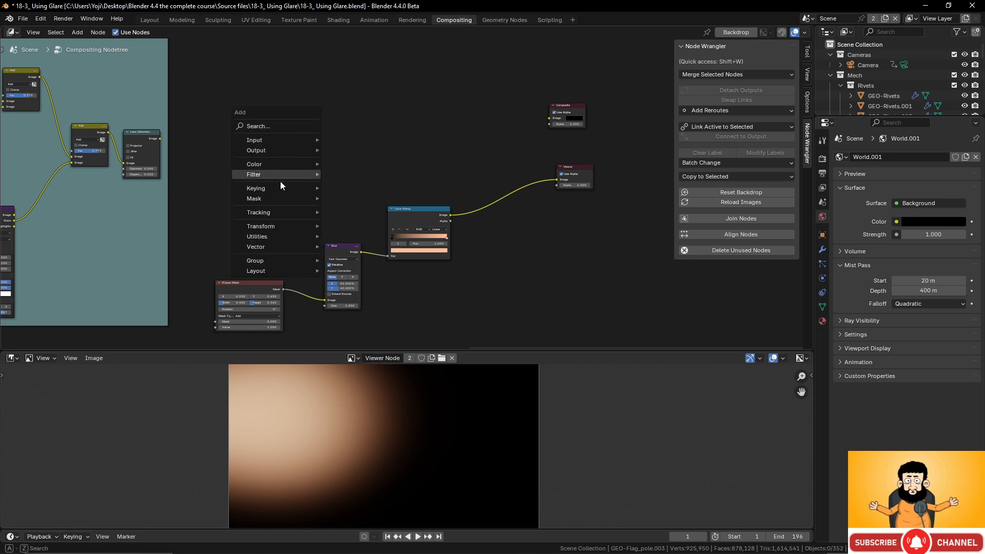
pyautogui.moveTo(282, 163)
pyautogui.moveTo(371, 176)
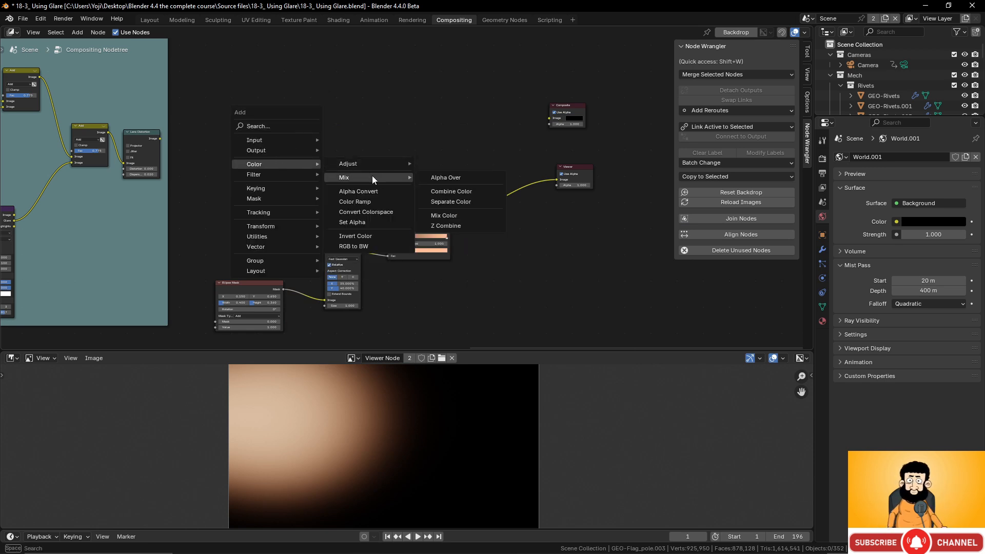
pyautogui.click(446, 218)
pyautogui.click(450, 139)
pyautogui.scroll(5, 516, 163)
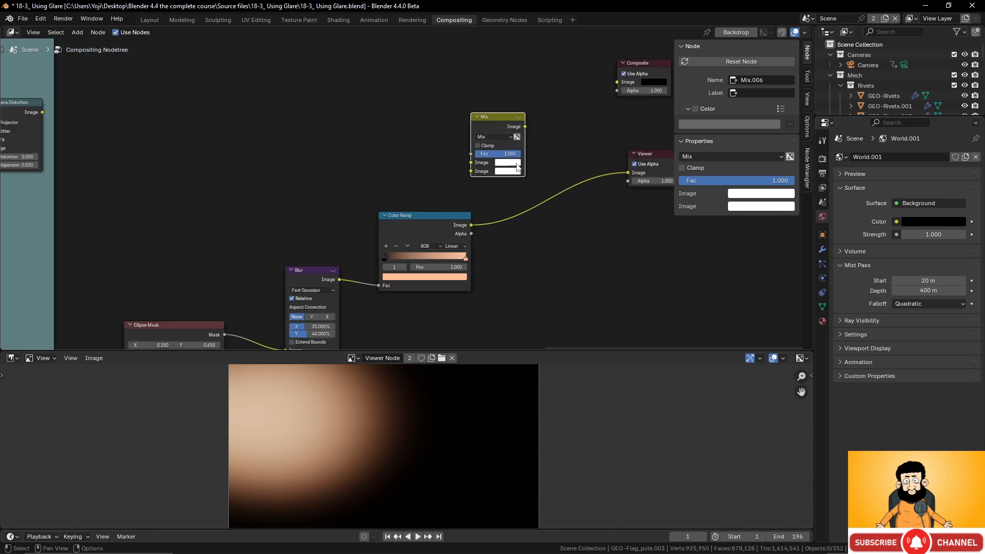
pyautogui.click(498, 137)
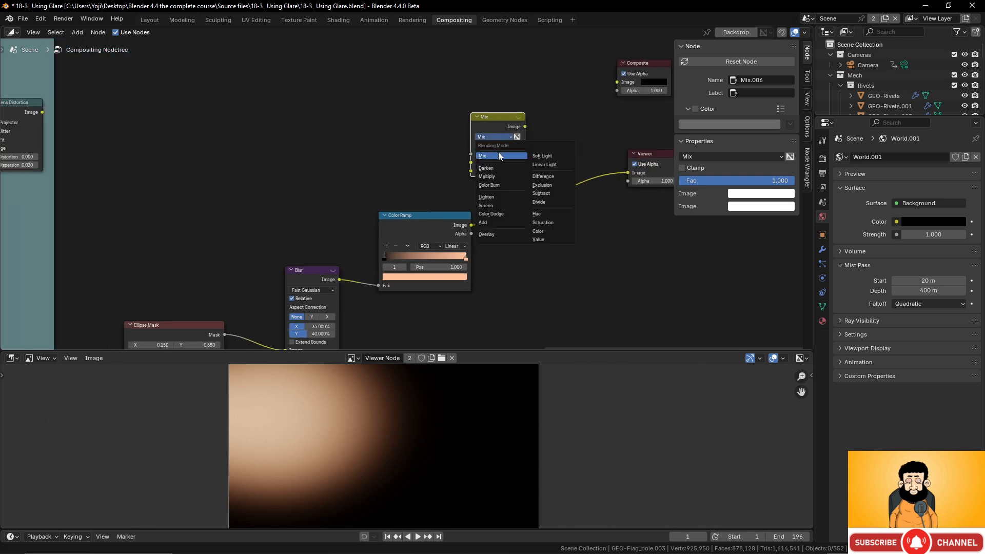
pyautogui.click(487, 222)
pyautogui.moveTo(509, 122); pyautogui.dragTo(559, 160)
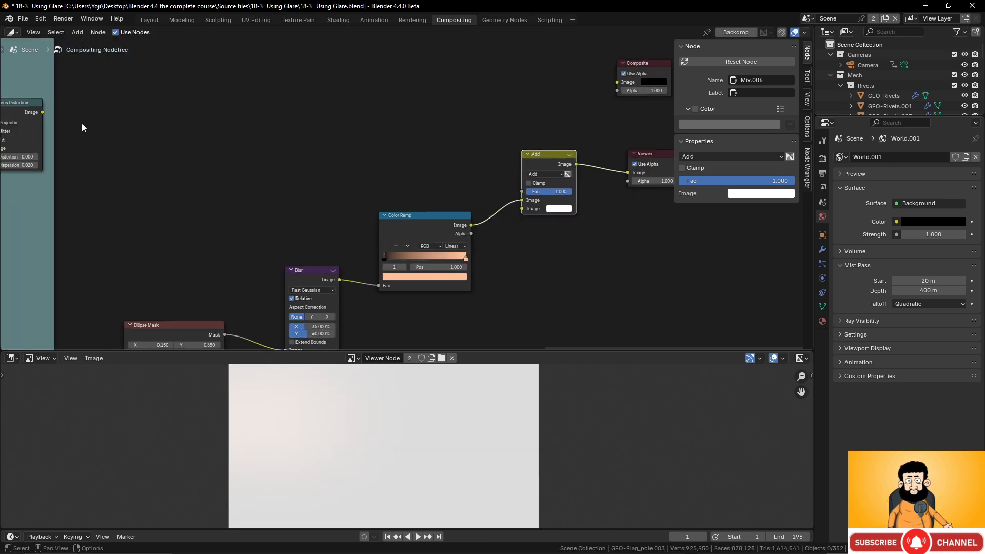
# Route the Color Ramp into the Add node's second image input and the Lens Distortion image into its first
pyautogui.moveTo(521, 200); pyautogui.dragTo(522, 208)
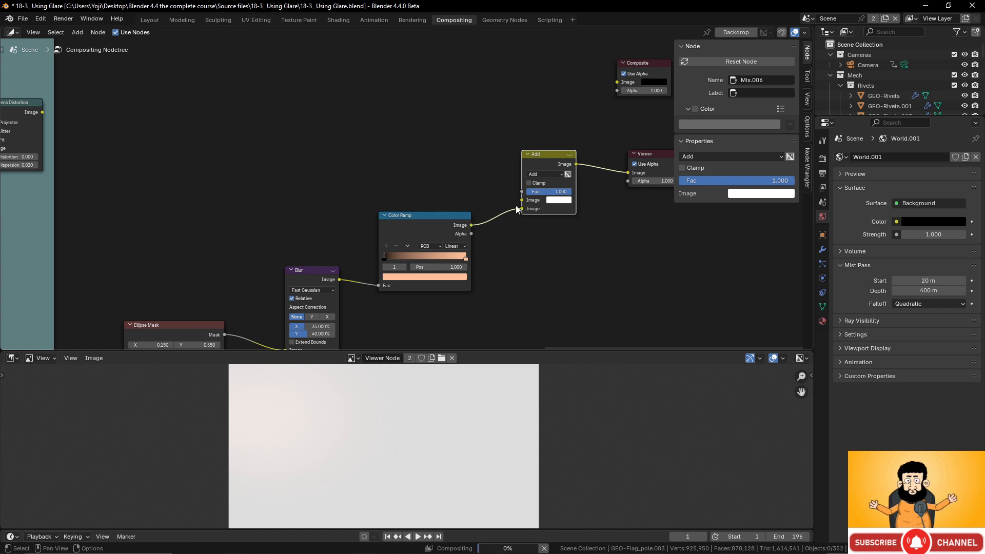
pyautogui.moveTo(43, 112); pyautogui.dragTo(522, 200)
pyautogui.moveTo(447, 171); pyautogui.dragTo(443, 160, button='middle')
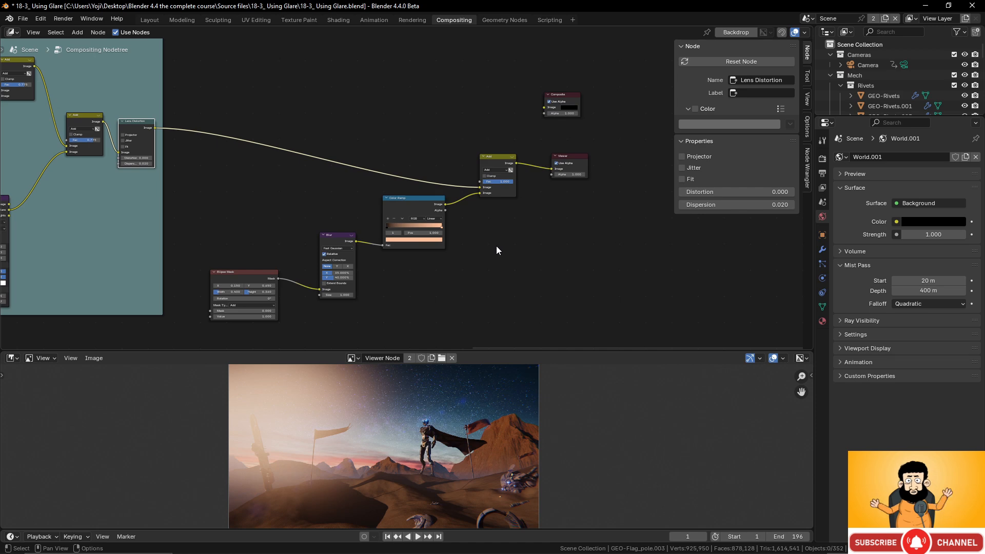
# Try factors of 0.1 and 0.2 on the Add node that blends in the Color Ramp
pyautogui.scroll(3, 498, 248)
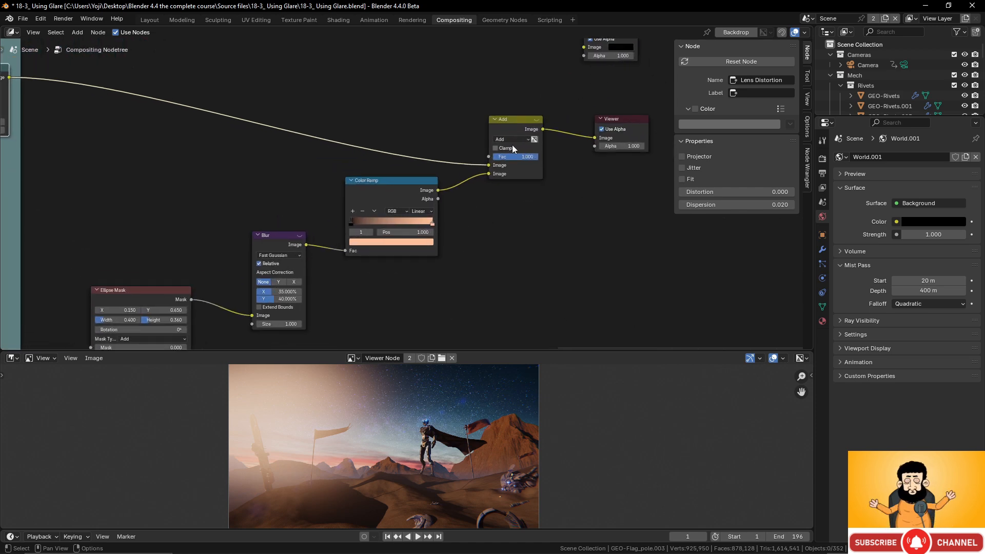
pyautogui.click(518, 157)
pyautogui.write('0')
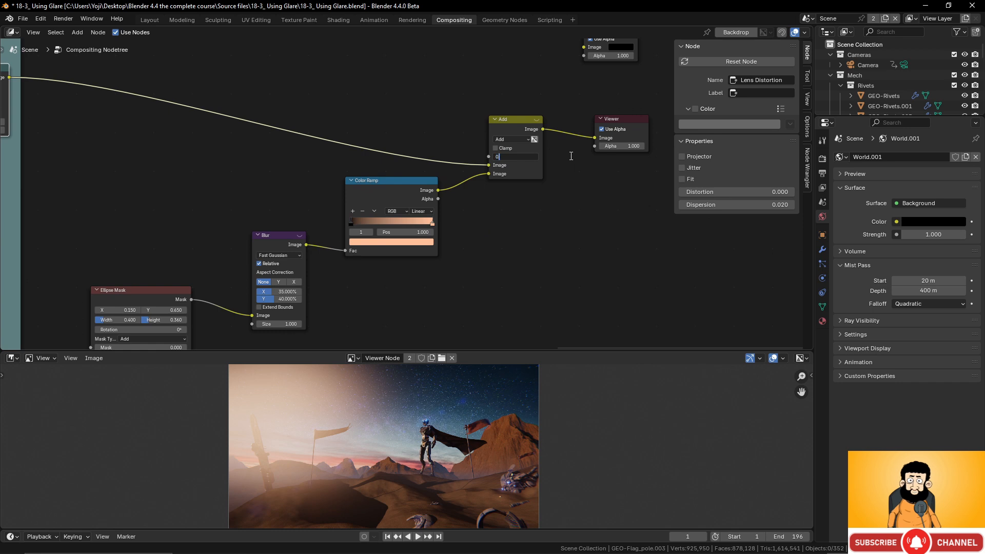
pyautogui.write('.1')
pyautogui.press('Return')
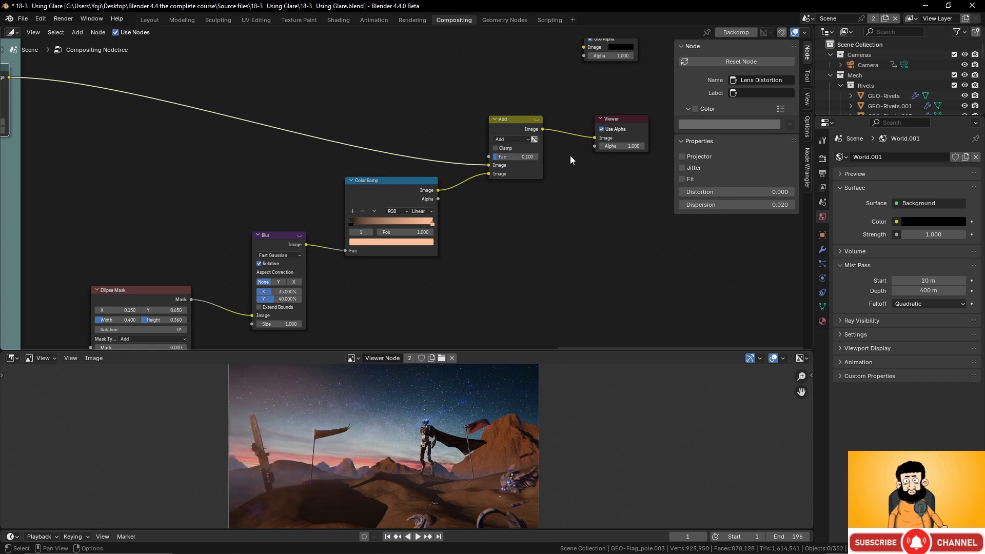
pyautogui.click(533, 155)
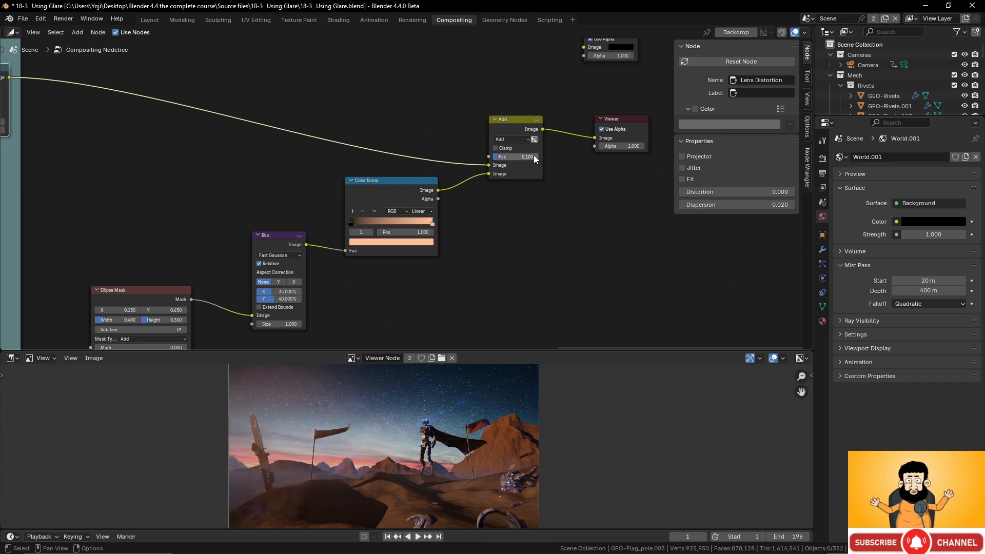
pyautogui.write('0.2')
pyautogui.press('Return')
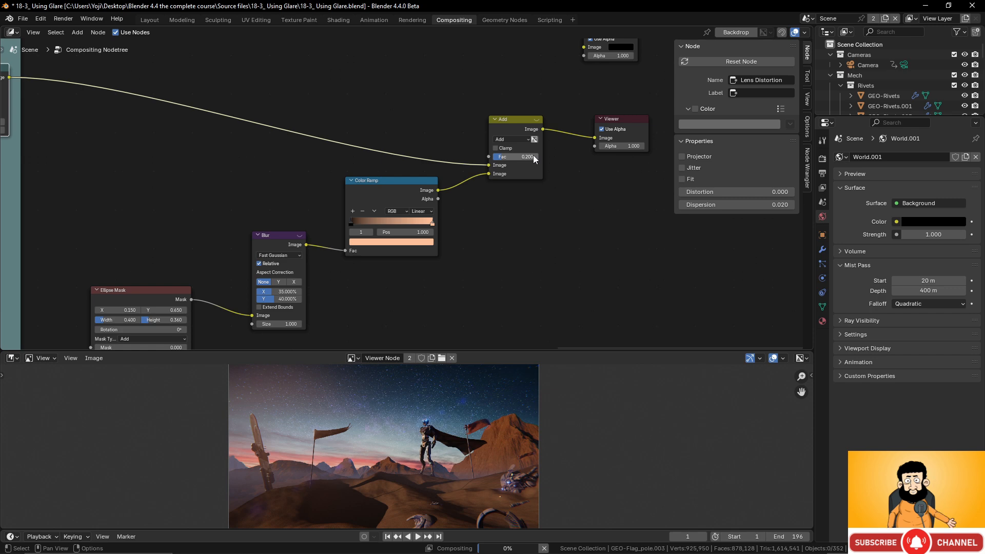
# Enlarge the rendered image preview and set the Add node's factor to 0.15
pyautogui.scroll(1, 436, 391)
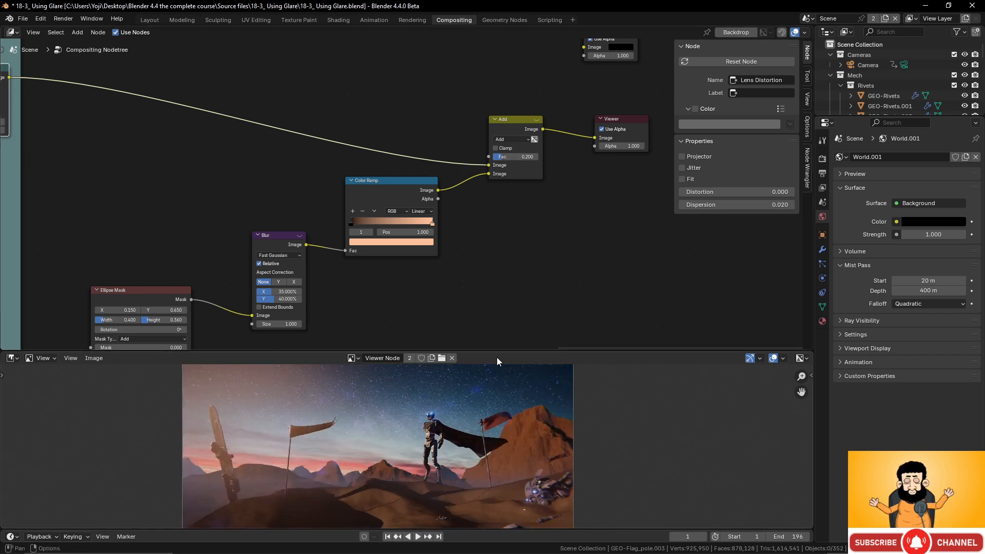
pyautogui.moveTo(497, 353); pyautogui.dragTo(508, 283)
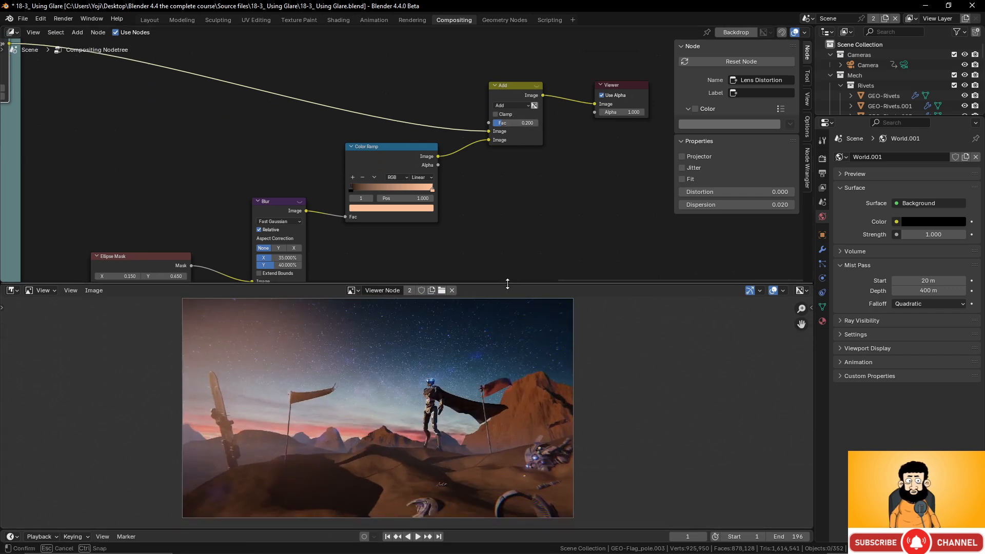
pyautogui.click(524, 123)
pyautogui.write('.15')
pyautogui.press('Return')
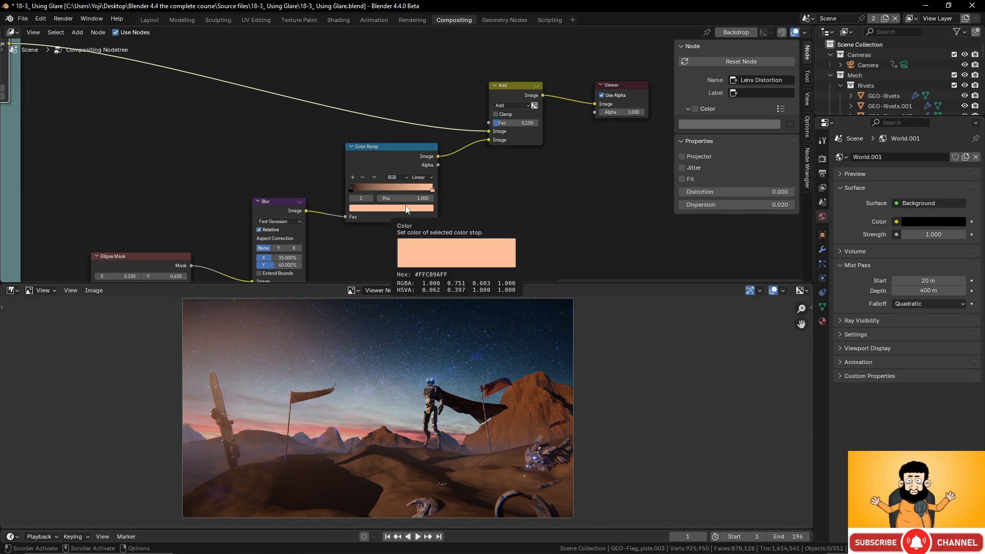
# Set the Blur node's size to 40% in X and 50% in Y for the ellipse mask glow
pyautogui.moveTo(386, 246); pyautogui.dragTo(439, 187, button='middle')
pyautogui.scroll(1, 410, 206)
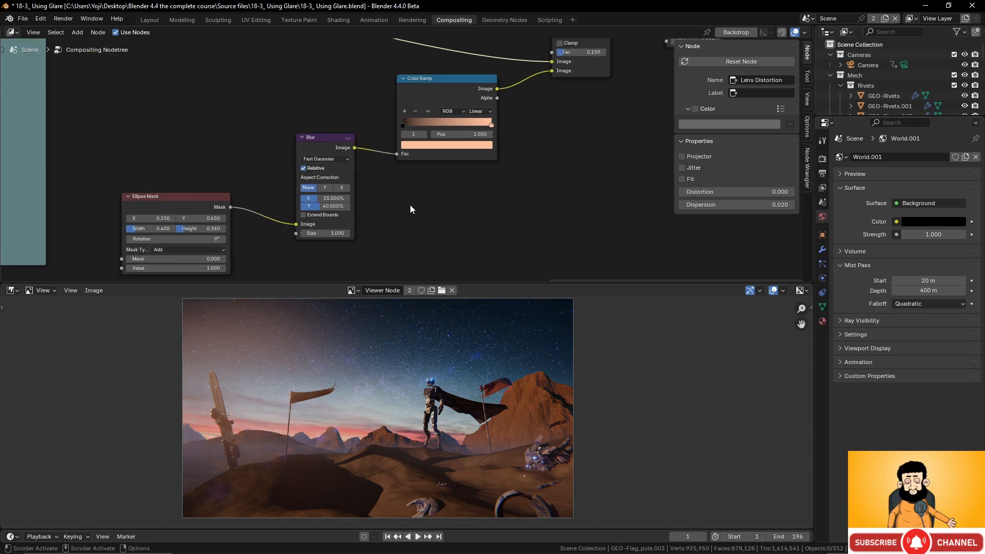
pyautogui.moveTo(369, 228); pyautogui.dragTo(412, 176, button='middle')
pyautogui.scroll(2, 411, 176)
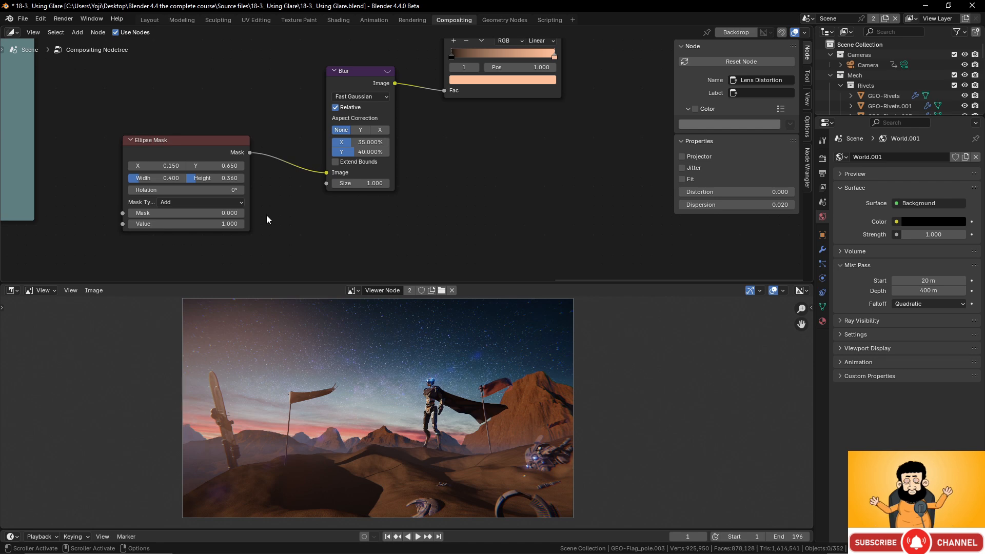
pyautogui.click(374, 142)
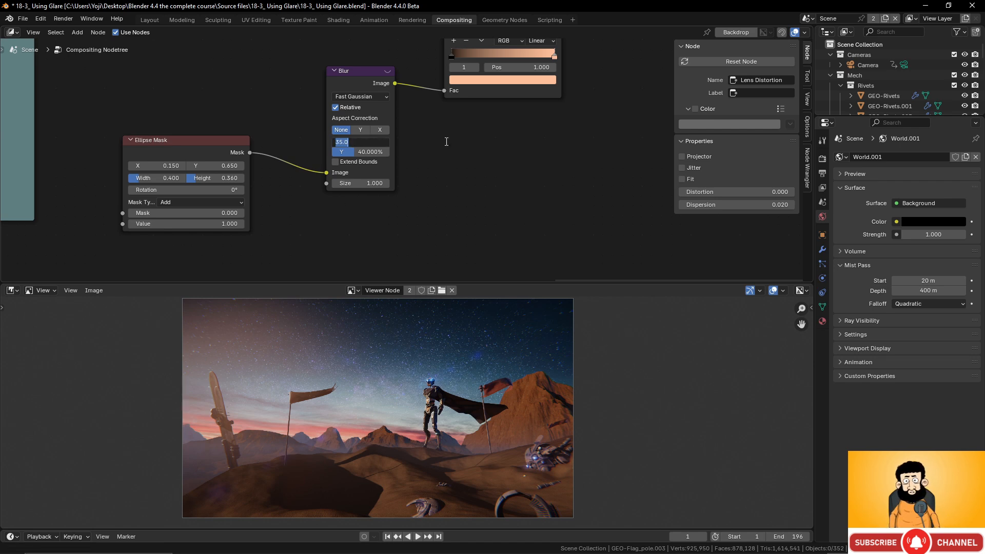
pyautogui.write('40')
pyautogui.press('Return')
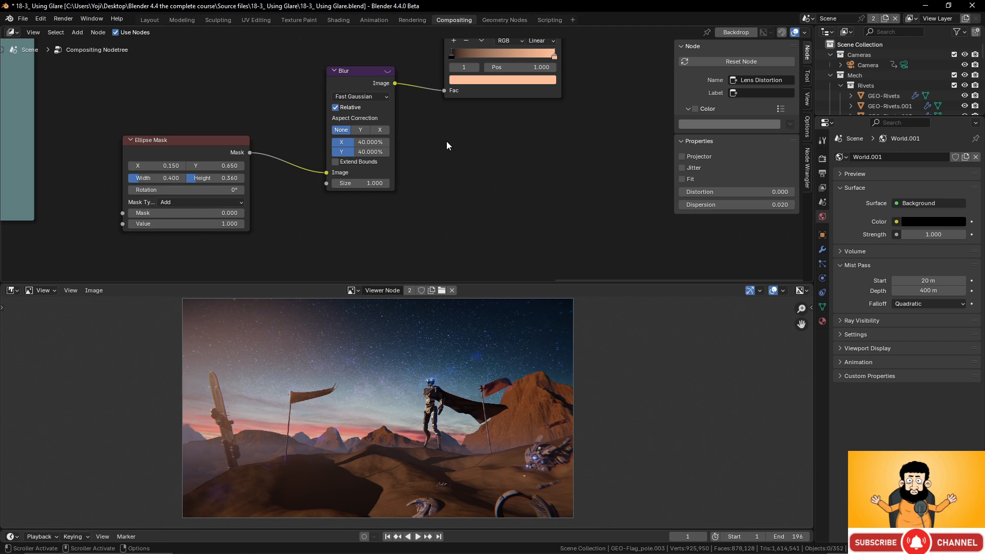
pyautogui.click(363, 152)
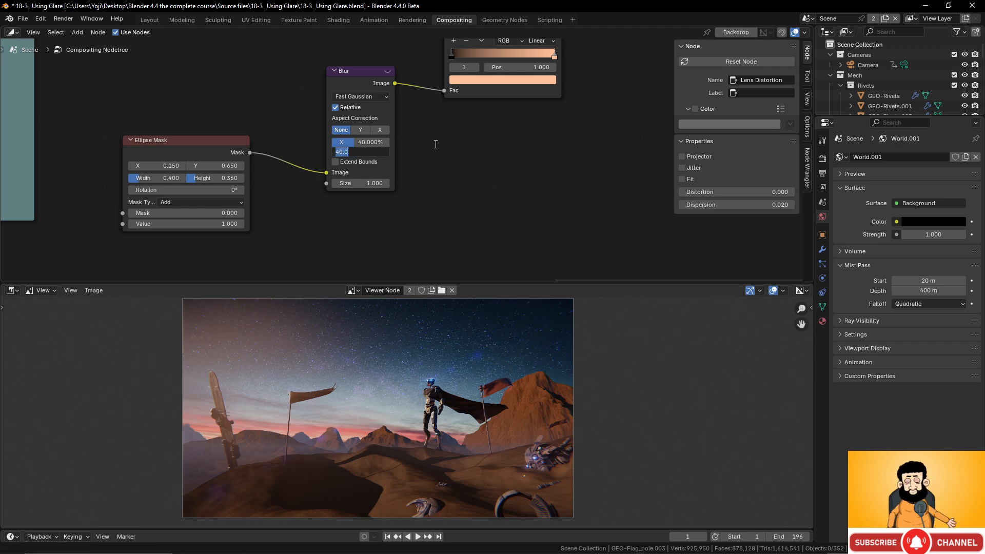
pyautogui.write('50')
pyautogui.press('Return')
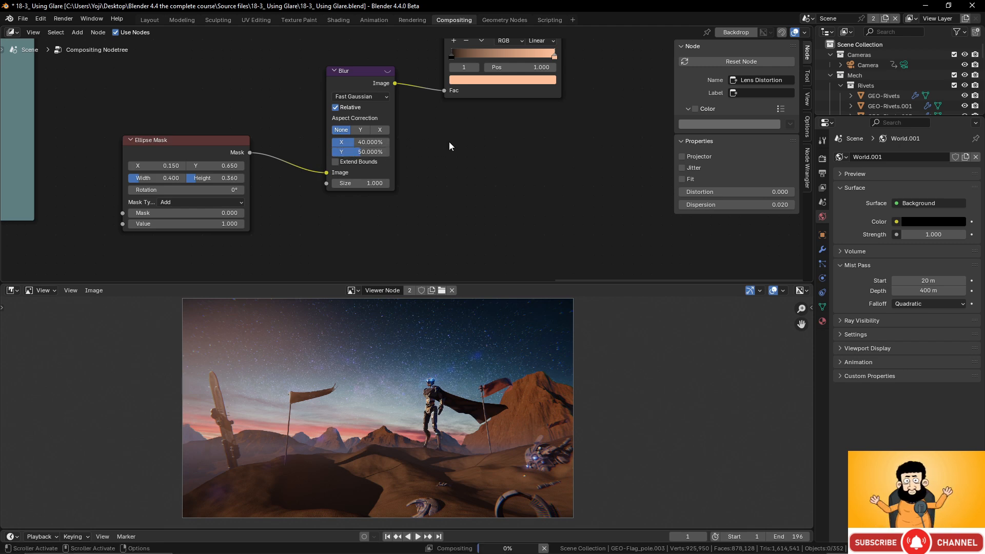
# Raise the glow's Ellipse Mask by setting its Y position to 0.7
pyautogui.scroll(-1, 449, 251)
pyautogui.scroll(1, 448, 245)
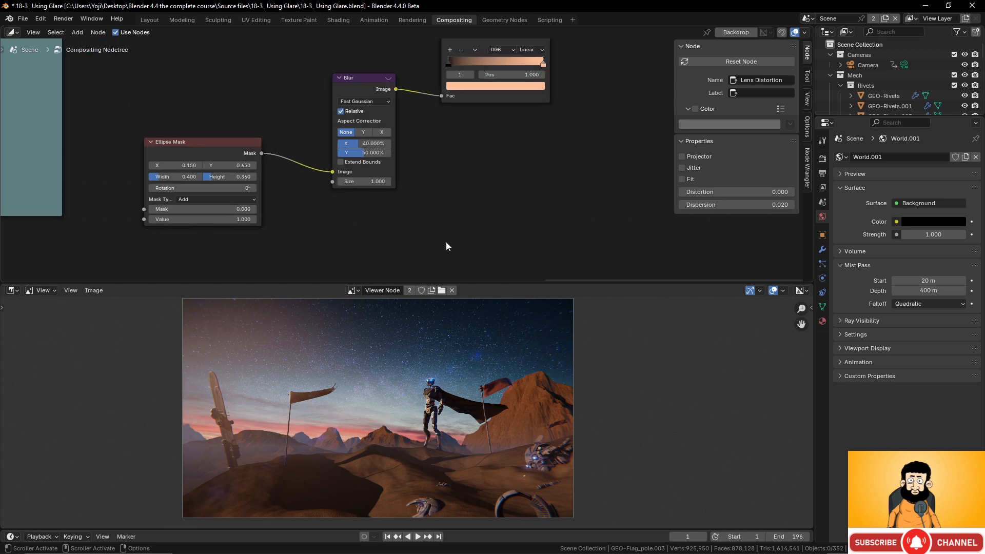
pyautogui.scroll(-1, 445, 242)
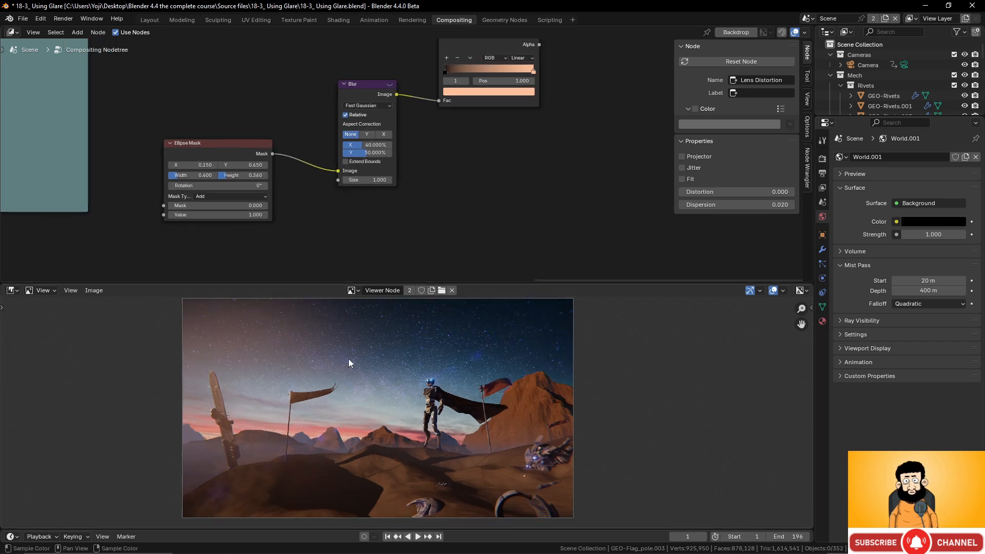
pyautogui.moveTo(278, 230); pyautogui.dragTo(290, 230, button='middle')
pyautogui.scroll(1, 328, 236)
pyautogui.click(284, 164)
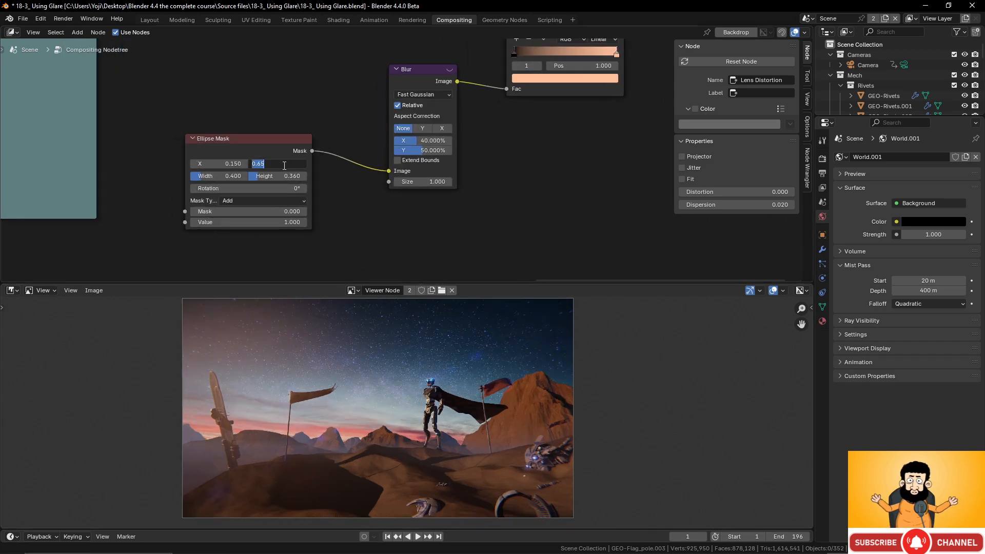
pyautogui.write('0.7')
pyautogui.press('Return')
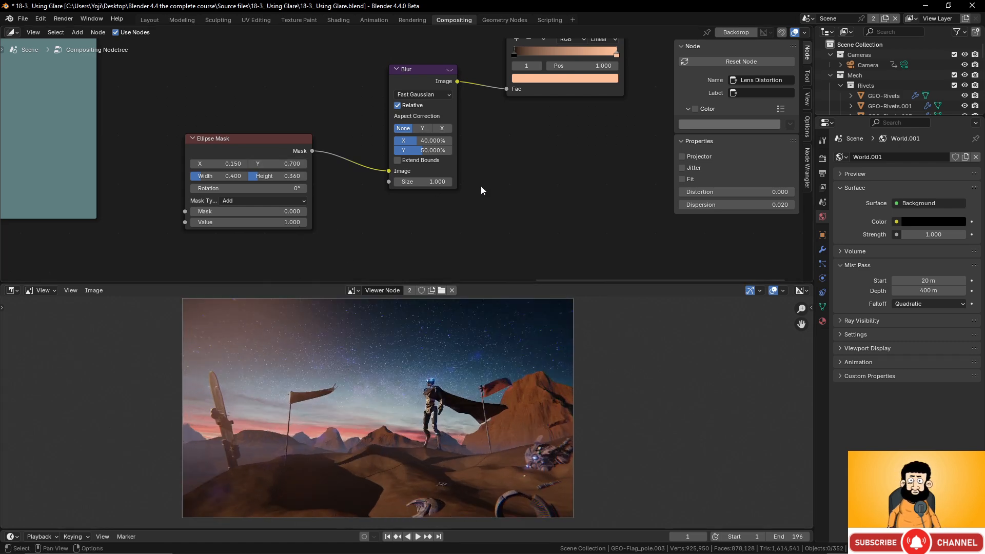
# Set the factor of the Add node that blends in the Color Ramp to 0.12
pyautogui.moveTo(572, 148); pyautogui.dragTo(454, 240, button='middle')
pyautogui.scroll(-1, 493, 205)
pyautogui.moveTo(582, 122); pyautogui.dragTo(491, 137, button='middle')
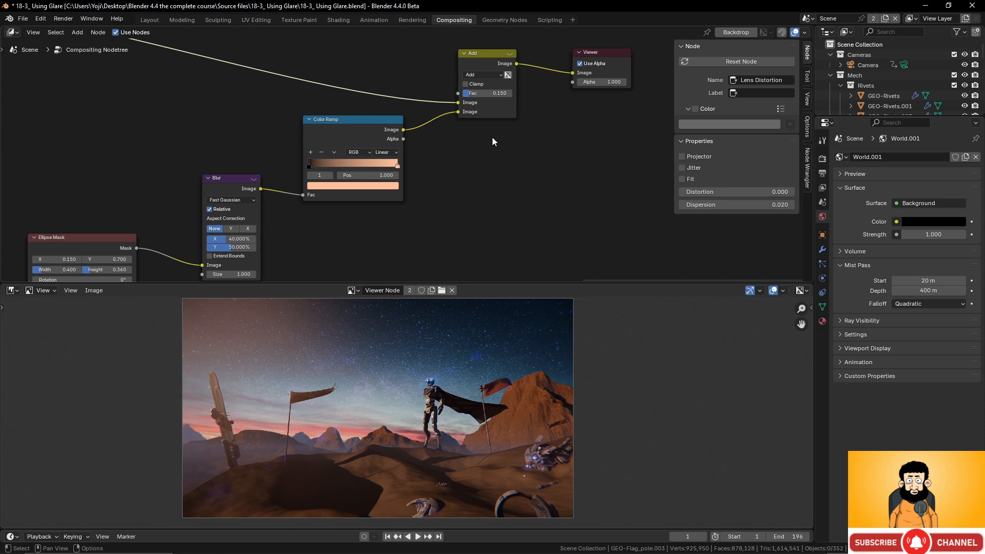
pyautogui.click(490, 95)
pyautogui.write('0.12')
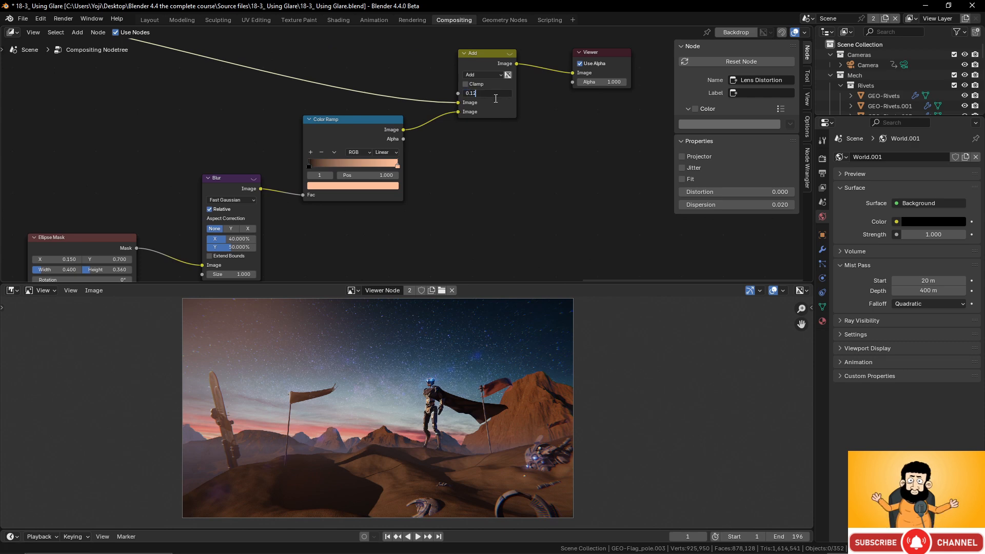
pyautogui.press('Return')
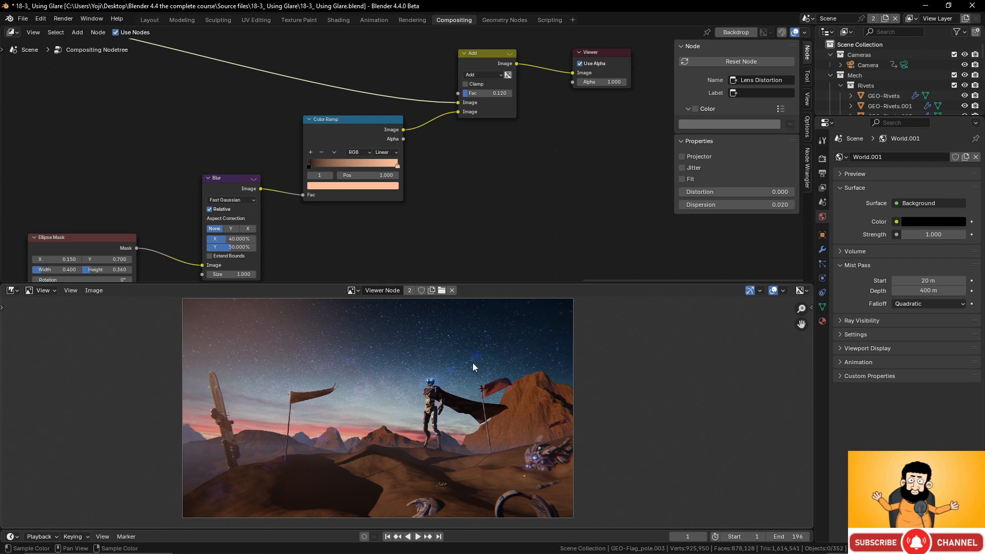
pyautogui.moveTo(172, 192); pyautogui.dragTo(201, 129, button='middle')
pyautogui.scroll(2, 189, 143)
pyautogui.moveTo(110, 176); pyautogui.dragTo(187, 145, button='middle')
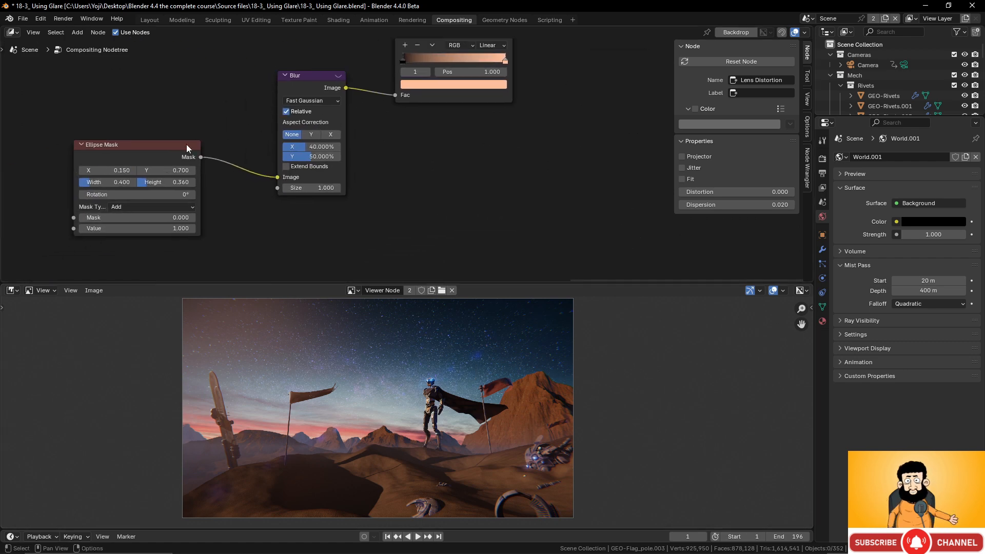
pyautogui.moveTo(113, 172)
pyautogui.mouseDown()
pyautogui.moveTo(124, 171)
pyautogui.moveTo(108, 171)
pyautogui.mouseUp()
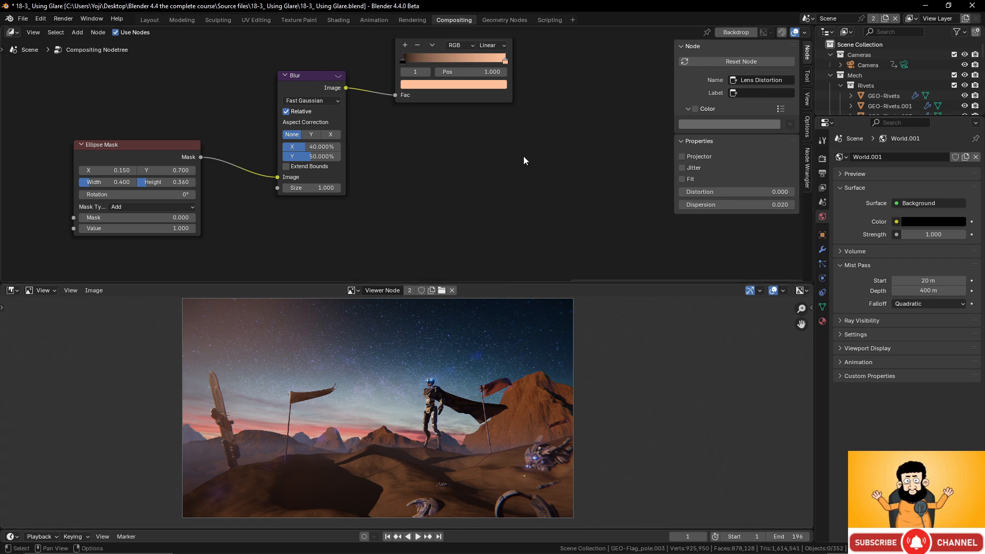
# Move the Viewer node farther from the Add node to make room for more nodes
pyautogui.scroll(-3, 523, 156)
pyautogui.moveTo(500, 108); pyautogui.dragTo(440, 183, button='middle')
pyautogui.scroll(1, 469, 164)
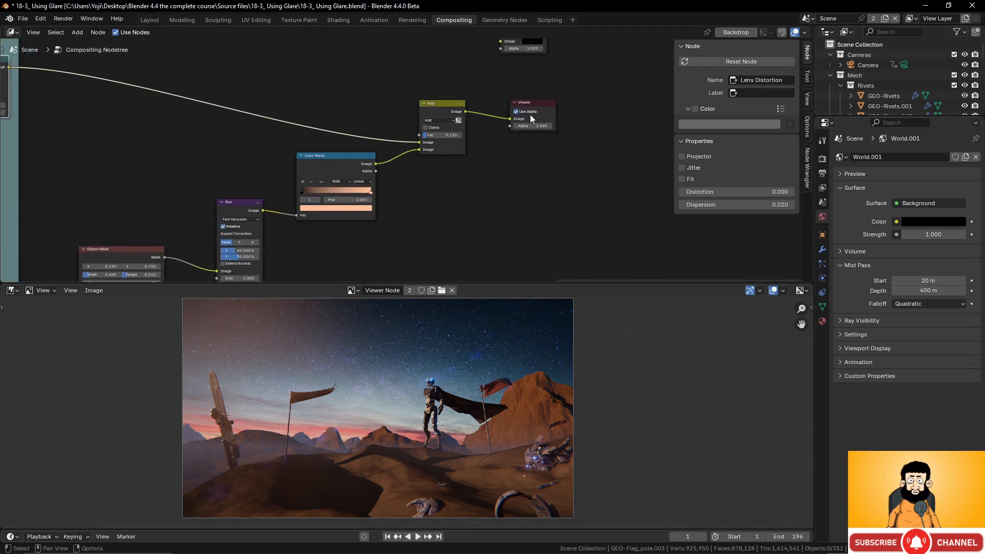
pyautogui.moveTo(537, 102); pyautogui.dragTo(629, 111)
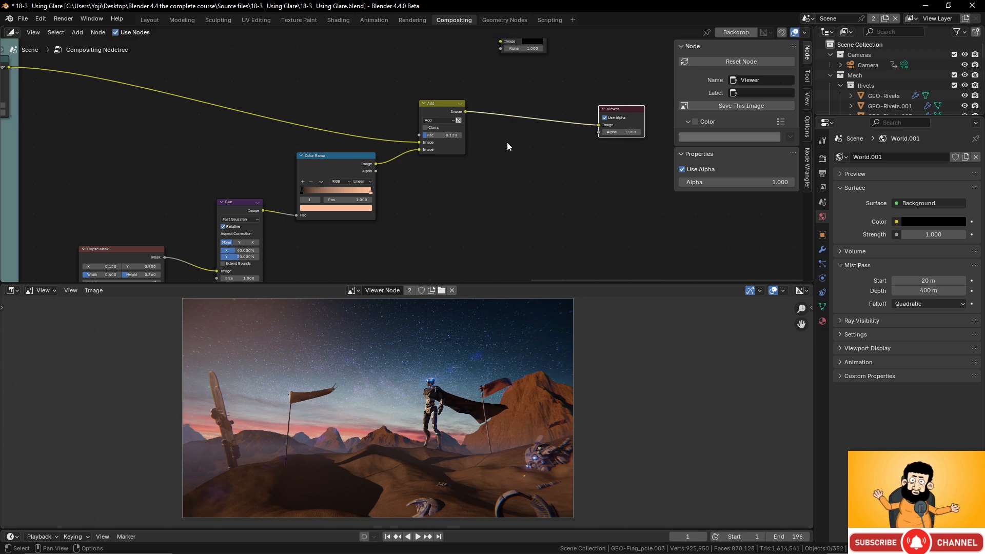
# Duplicate the Ellipse Mask node, place the copy in the free space below the Add node, and preview it through the Viewer
pyautogui.scroll(-2, 507, 146)
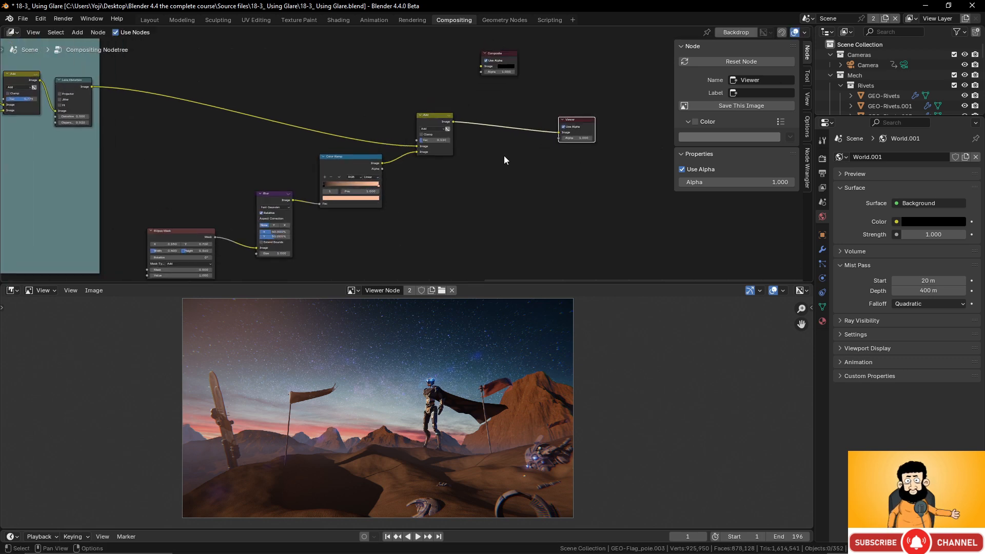
pyautogui.scroll(-4, 465, 168)
pyautogui.moveTo(442, 193); pyautogui.dragTo(461, 152, button='middle')
pyautogui.scroll(4, 461, 153)
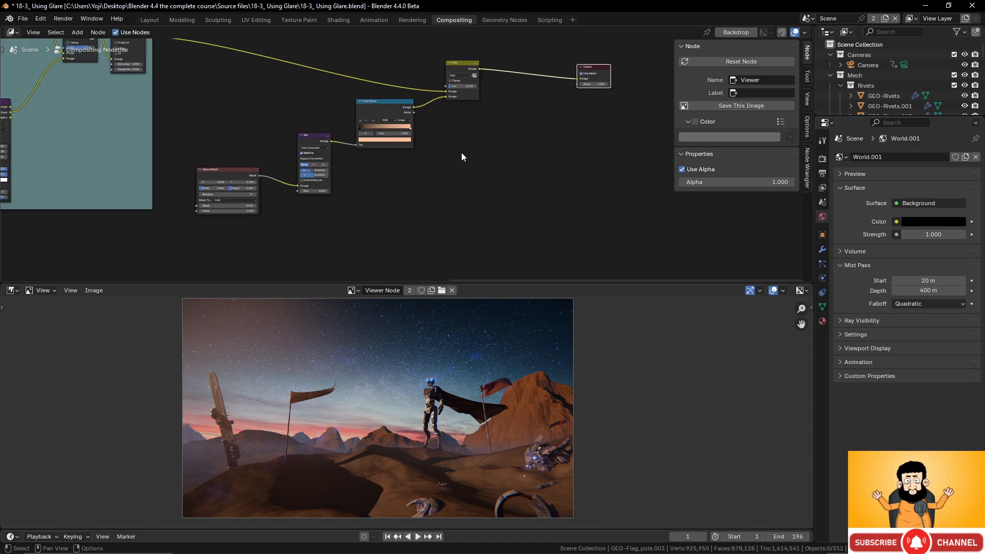
pyautogui.click(210, 173)
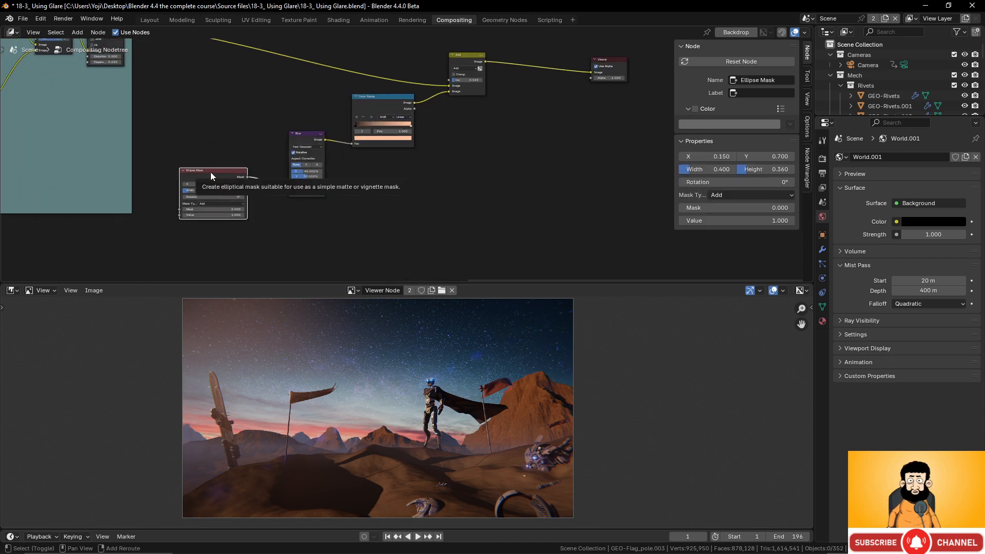
pyautogui.hotkey('shift', 'd')
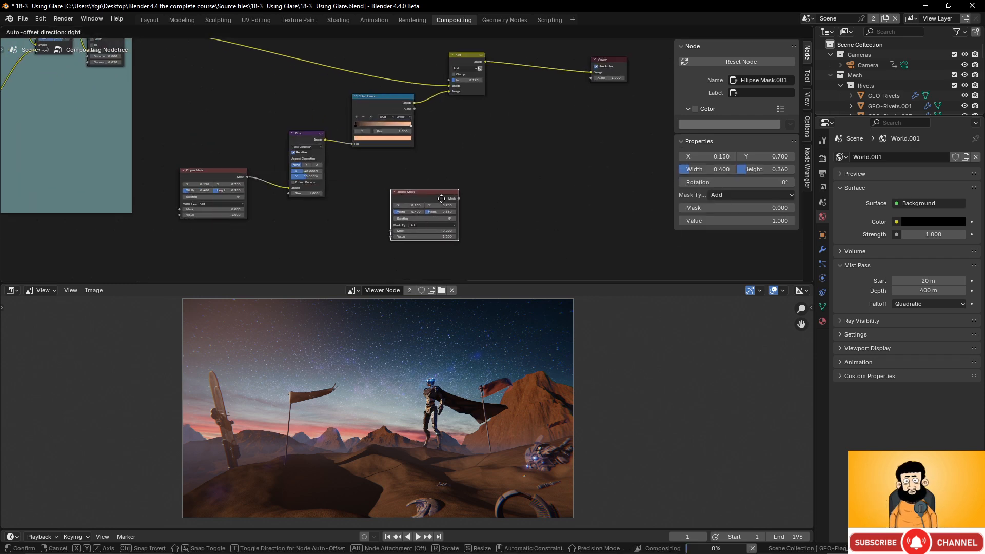
pyautogui.click(434, 186)
pyautogui.keyDown('ctrl'); pyautogui.keyDown('shift'); pyautogui.click(427, 182); pyautogui.keyUp('shift'); pyautogui.keyUp('ctrl')
# Try X and Y positions of 0 on the duplicated Ellipse Mask
pyautogui.scroll(3, 475, 122)
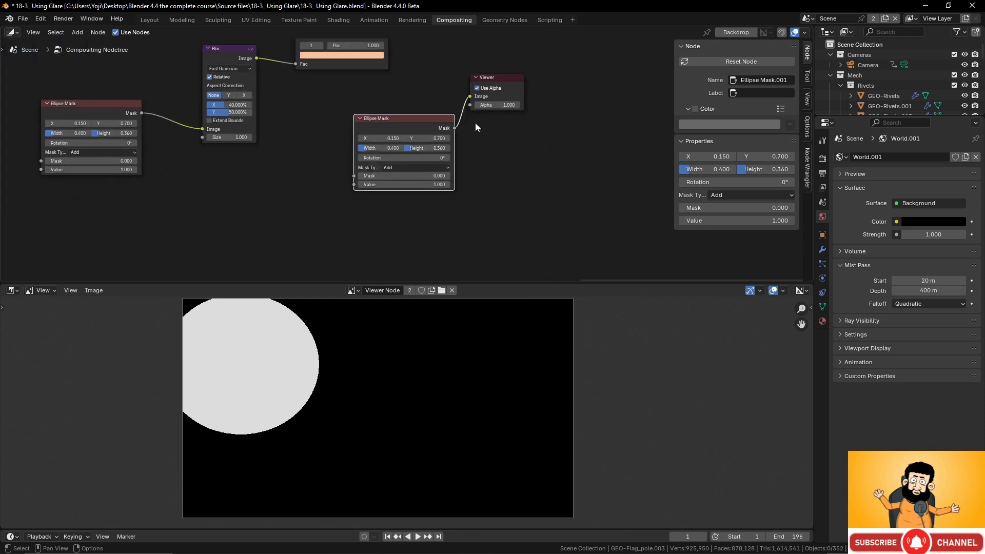
pyautogui.click(374, 132)
pyautogui.write('00')
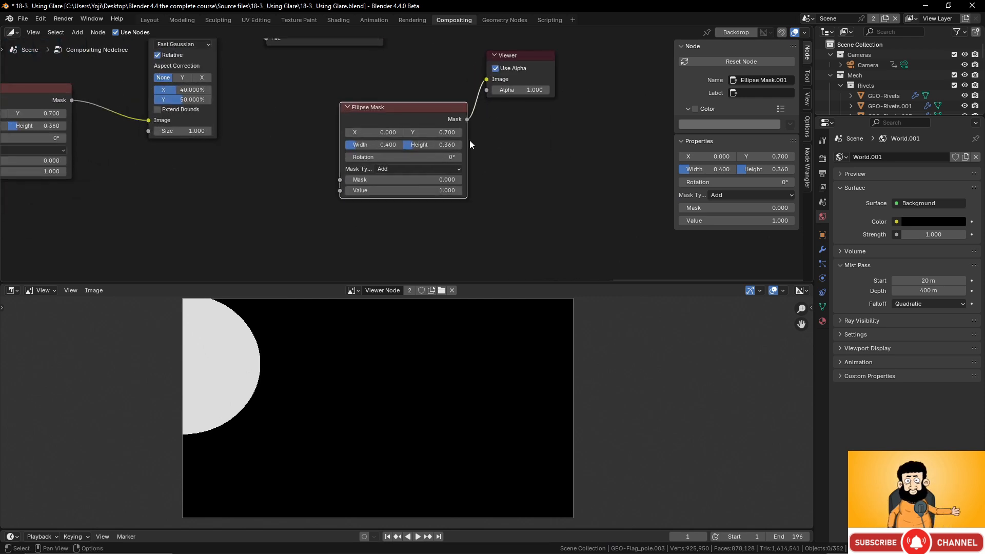
pyautogui.press('Return')
pyautogui.click(433, 133)
pyautogui.write('0')
pyautogui.press('Return')
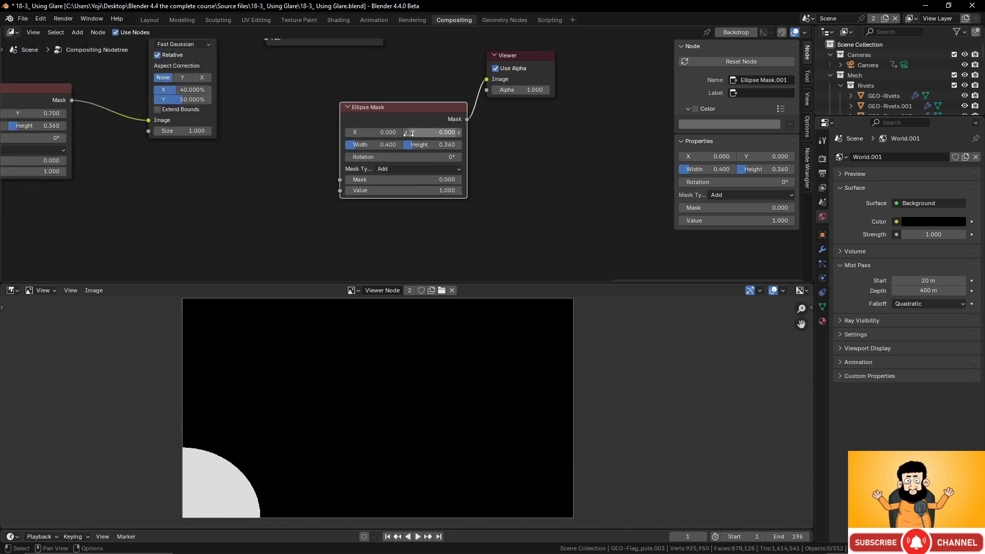
# Center the duplicated Ellipse Mask in the frame with X and Y positions of 0.5
pyautogui.click(390, 132)
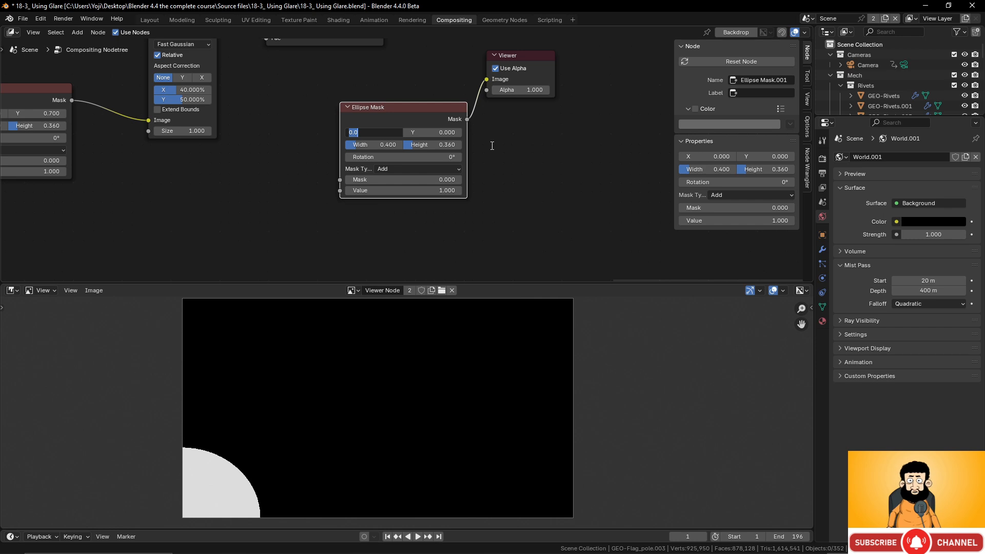
pyautogui.write('0.5')
pyautogui.press('Return')
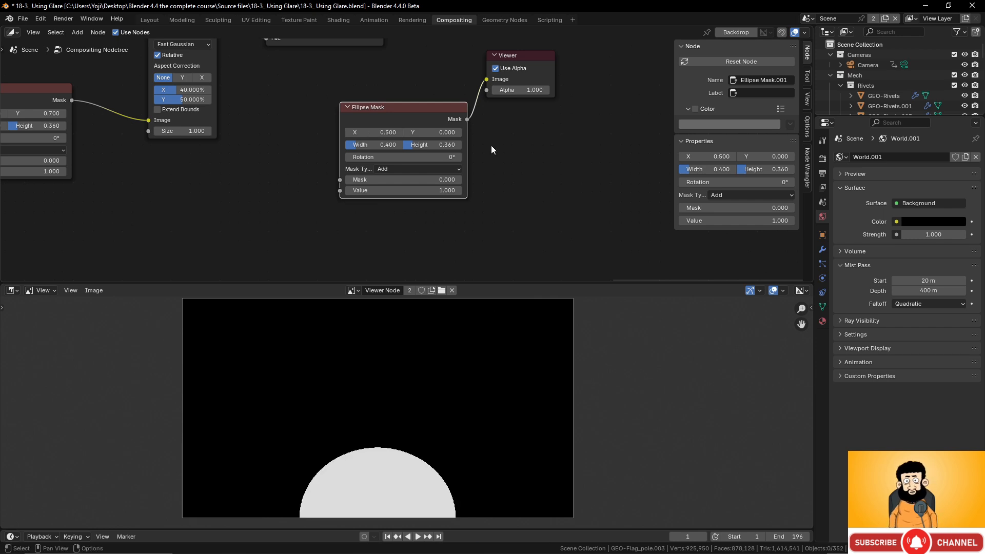
pyautogui.click(436, 133)
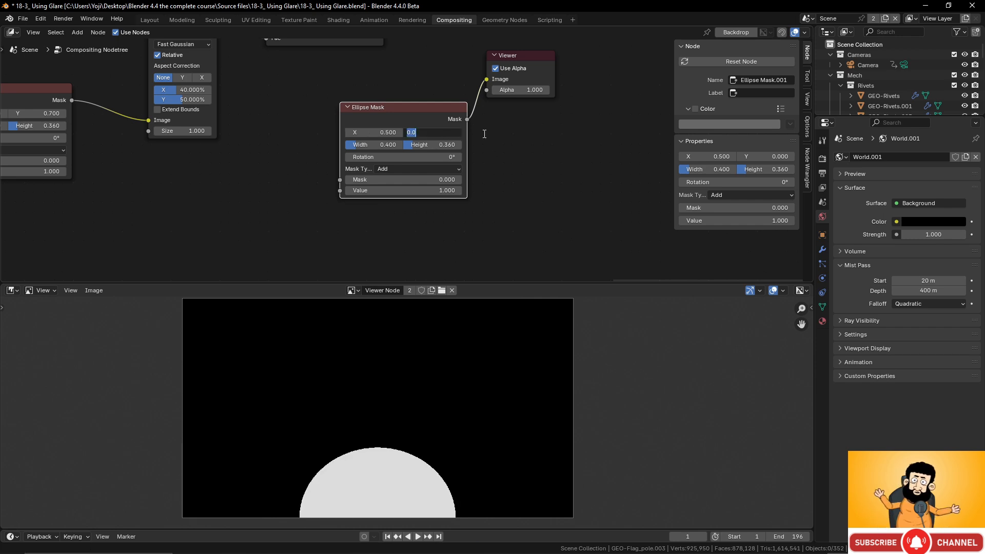
pyautogui.write('0.5')
pyautogui.press('Return')
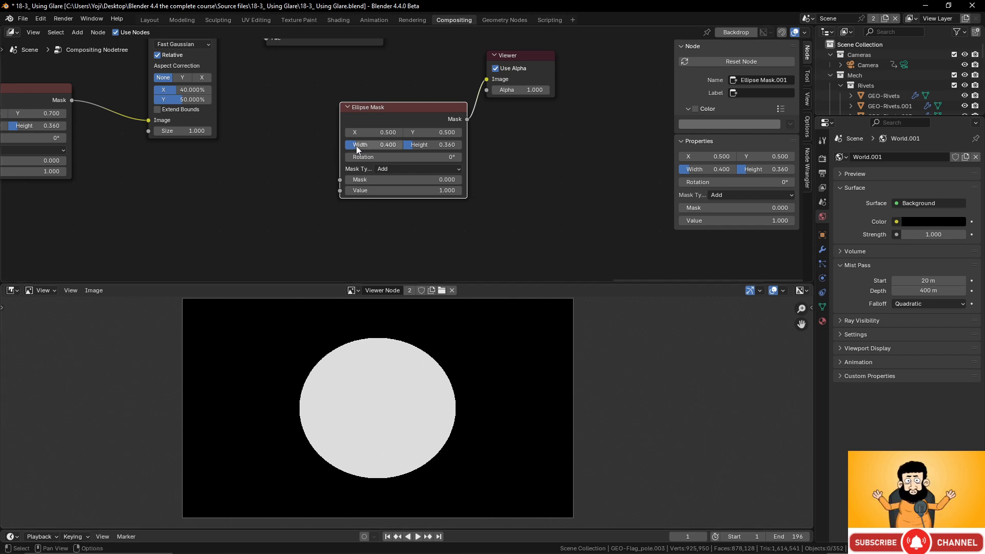
# Enlarge the duplicated Ellipse Mask to width 0.873 and height 0.486, and move the Viewer node farther away from it
pyautogui.moveTo(357, 149)
pyautogui.mouseDown()
pyautogui.moveTo(479, 146)
pyautogui.moveTo(351, 151)
pyautogui.mouseUp()
pyautogui.scroll(-2, 484, 150)
pyautogui.moveTo(475, 109); pyautogui.dragTo(528, 113)
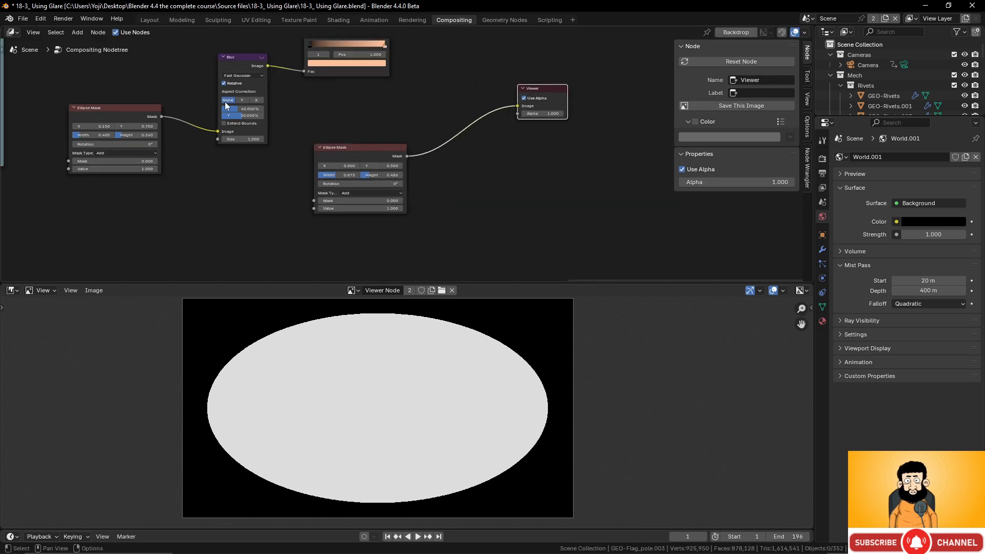
# Duplicate the Blur node and insert the copy on the link between the second Ellipse Mask and the Viewer
pyautogui.click(253, 61)
pyautogui.hotkey('shift', 'd')
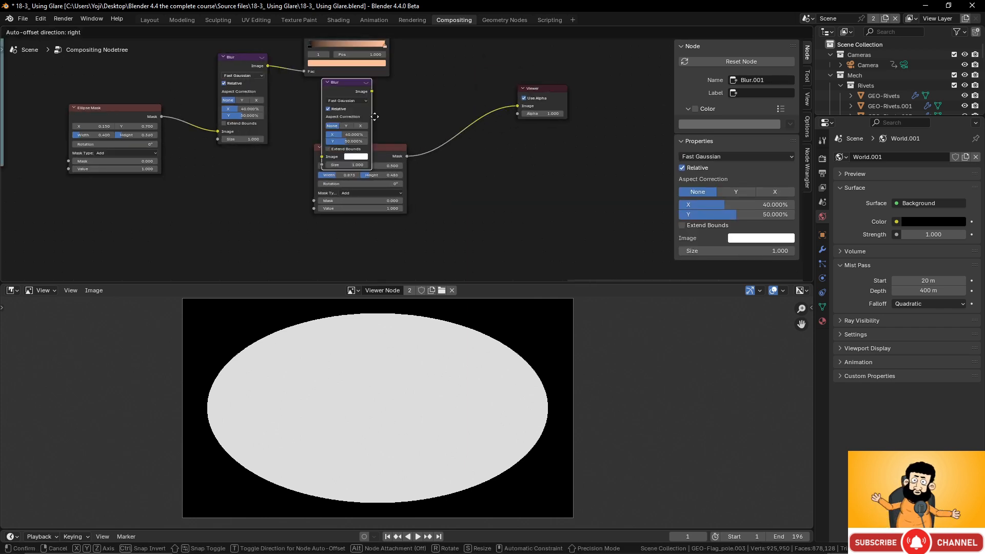
pyautogui.click(462, 117)
# Set the duplicated Blur node's size to 25% in both X and Y
pyautogui.scroll(2, 467, 123)
pyautogui.moveTo(495, 163); pyautogui.dragTo(425, 172, button='middle')
pyautogui.doubleClick(421, 164)
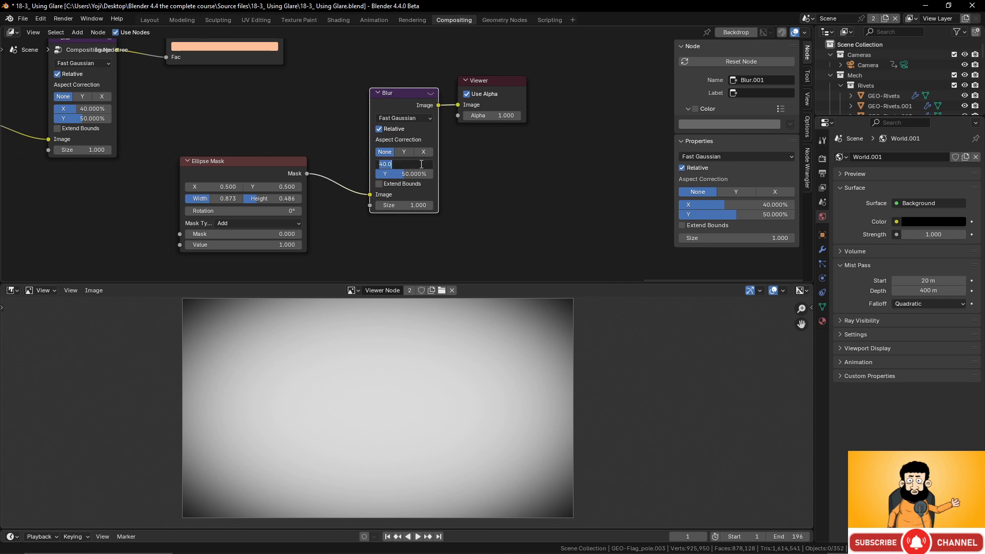
pyautogui.write('25')
pyautogui.press('Return')
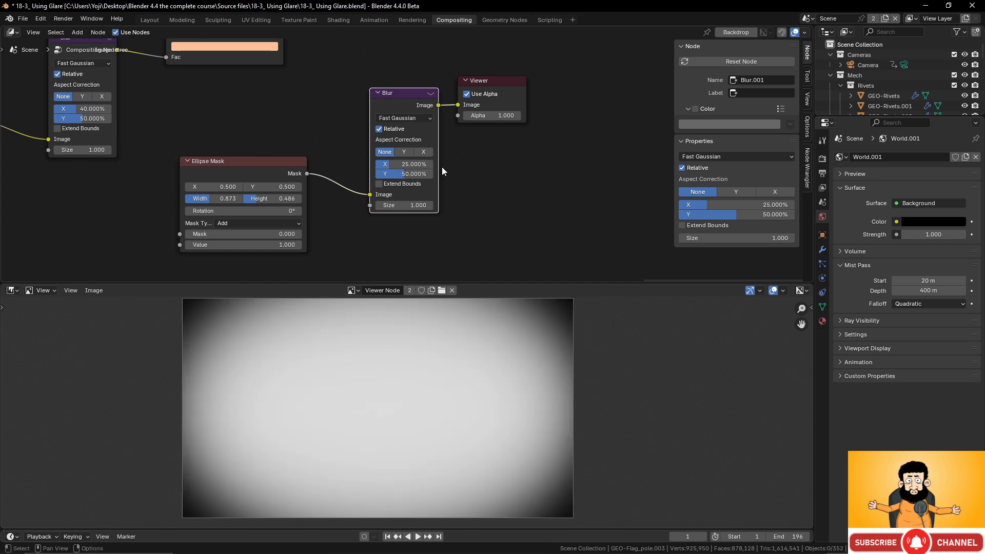
pyautogui.doubleClick(411, 174)
pyautogui.write('25')
pyautogui.press('Return')
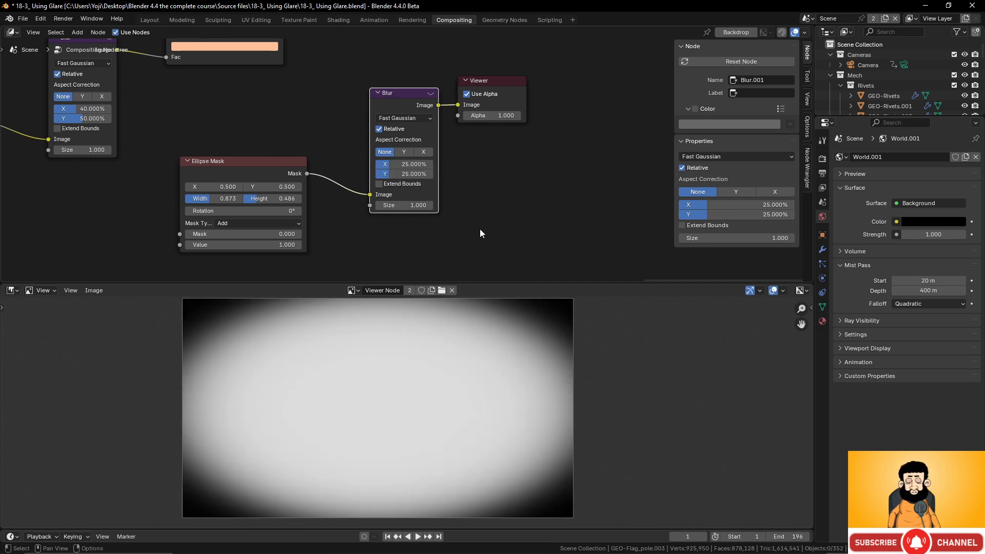
# Set the second Blur node's size to 30% in both X and Y
pyautogui.scroll(-3, 414, 361)
pyautogui.scroll(2, 414, 361)
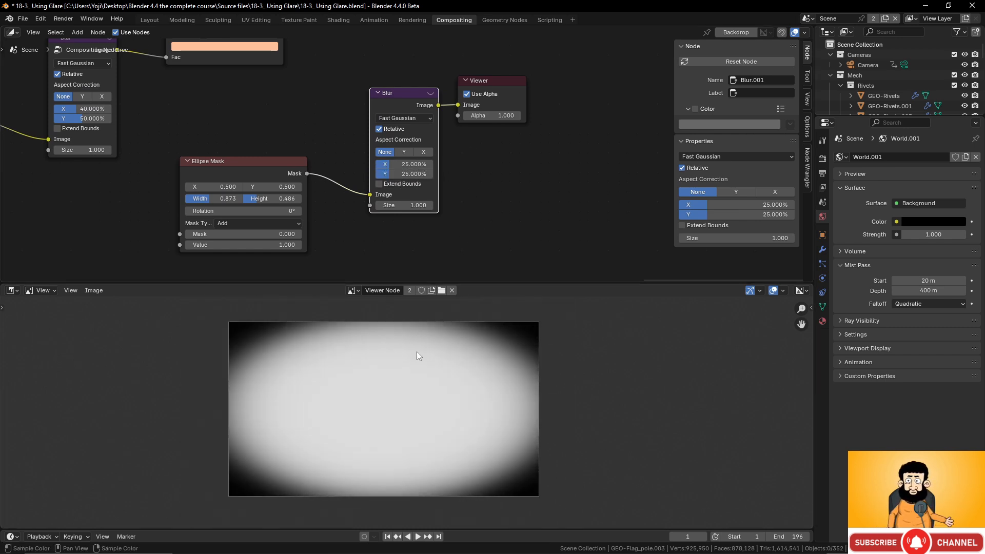
pyautogui.doubleClick(414, 165)
pyautogui.write('30')
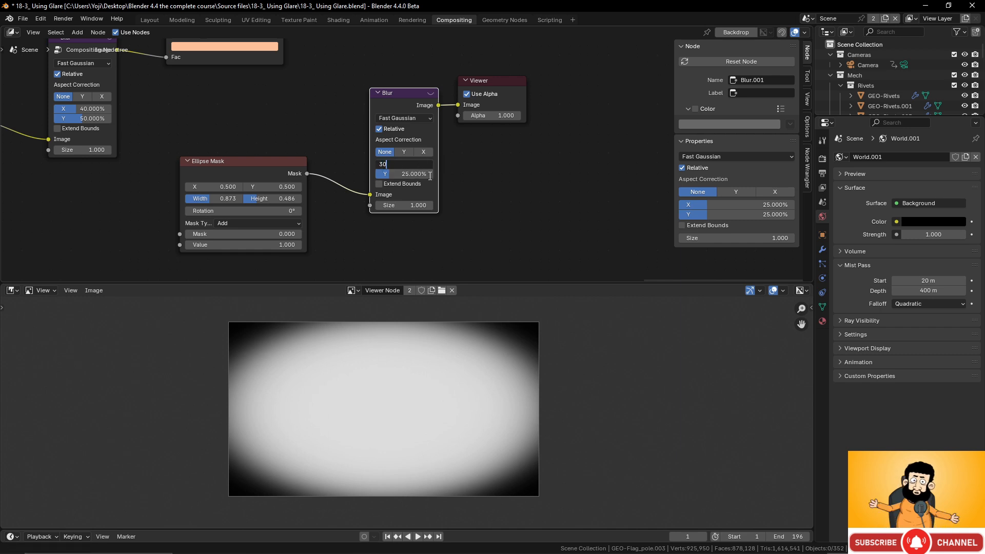
pyautogui.press('Return')
pyautogui.doubleClick(414, 174)
pyautogui.write('6')
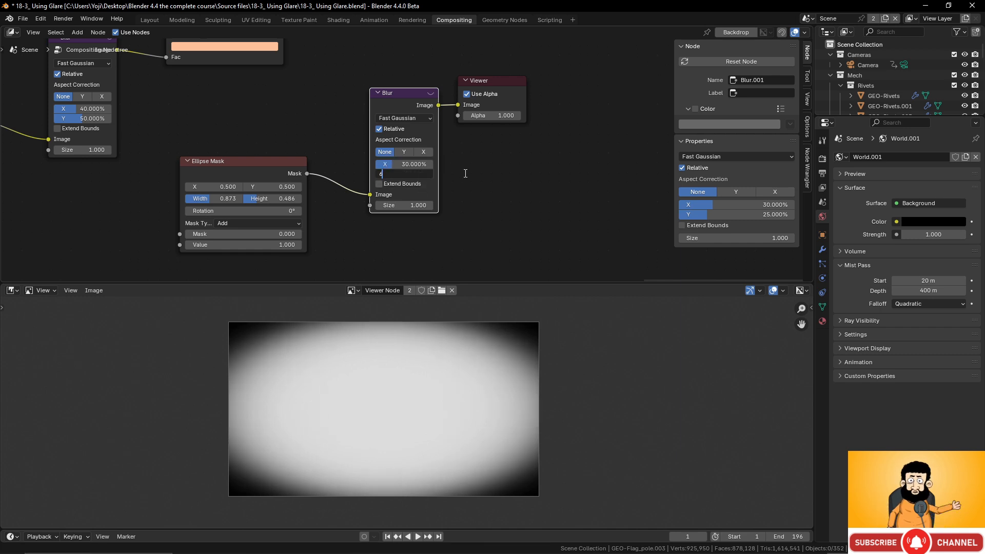
pyautogui.press('BackSpace')
pyautogui.write('30')
pyautogui.press('Return')
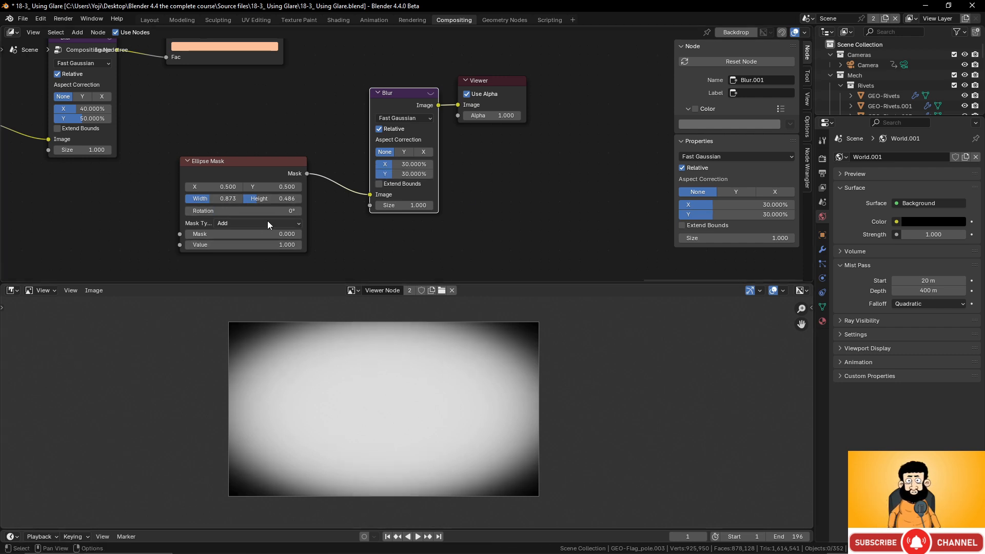
# Set the second Ellipse Mask's width to 0.7 and its height to 0.45
pyautogui.doubleClick(229, 199)
pyautogui.write('0')
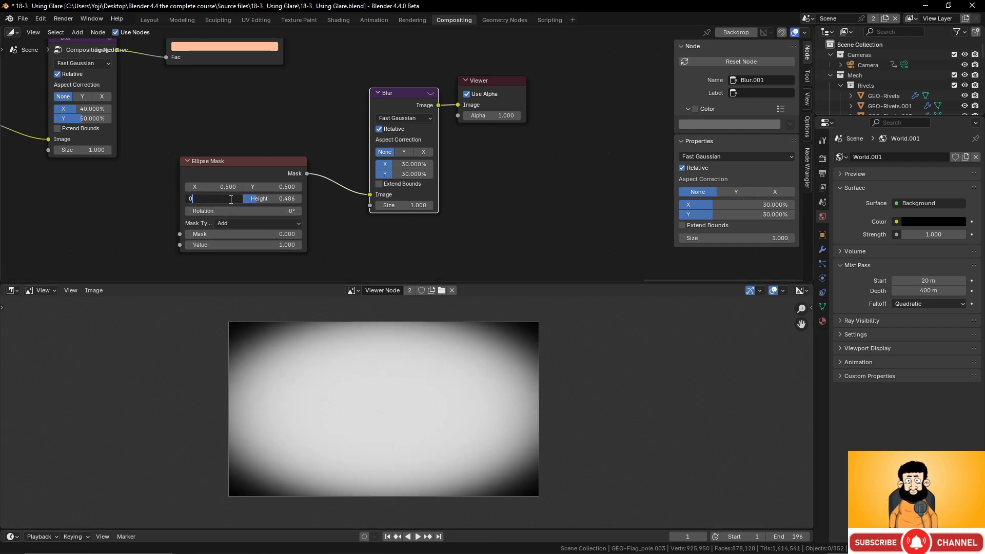
pyautogui.write('.7')
pyautogui.press('Tab')
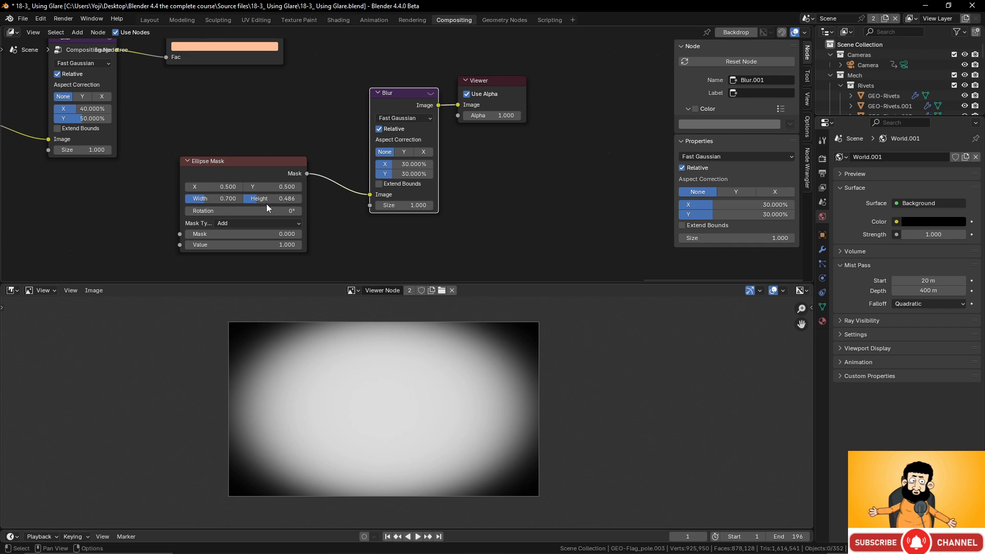
pyautogui.write('0.45')
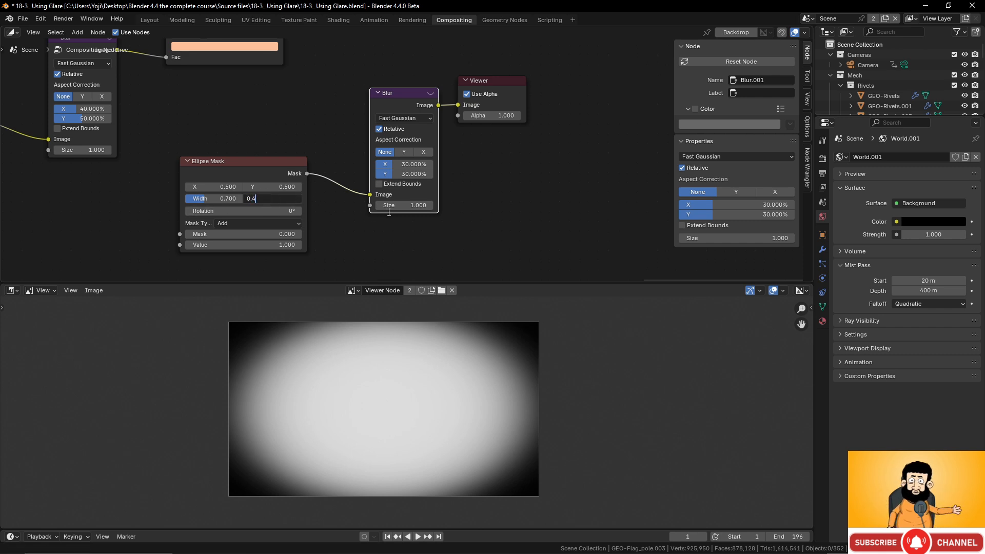
pyautogui.press('Return')
pyautogui.scroll(-2, 381, 362)
pyautogui.scroll(1, 412, 418)
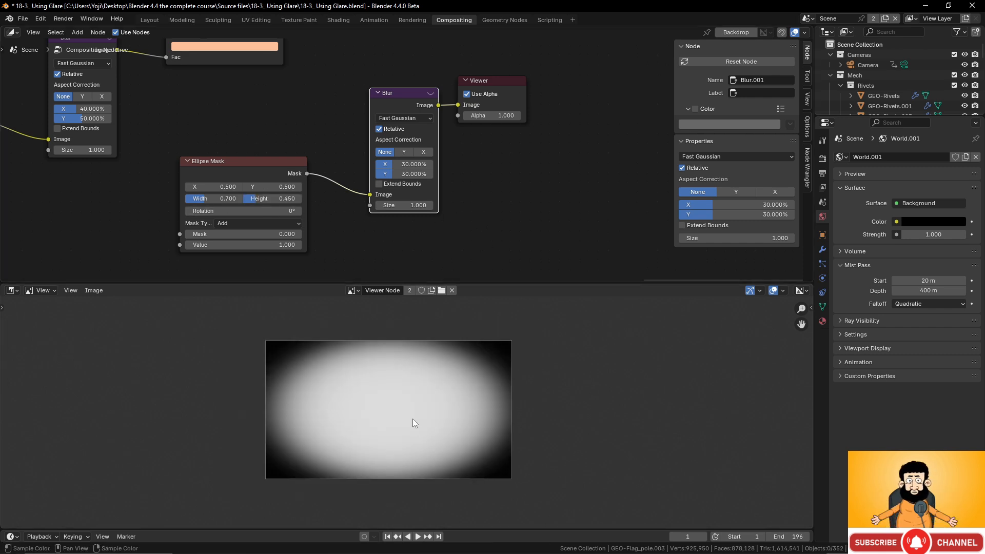
# Increase the second Blur node's size to 35% in both X and Y
pyautogui.click(421, 164)
pyautogui.write('35')
pyautogui.press('Tab')
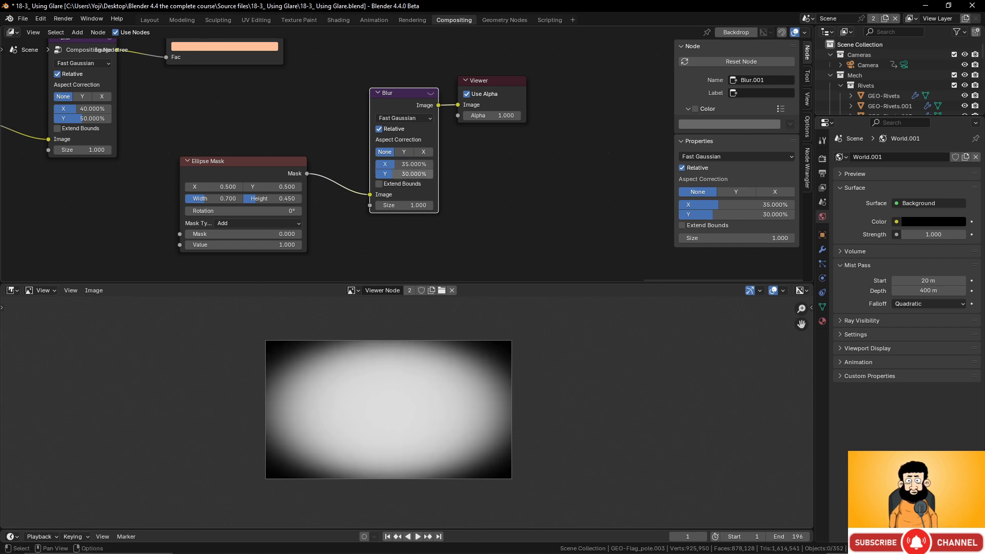
pyautogui.write('35')
pyautogui.press('Return')
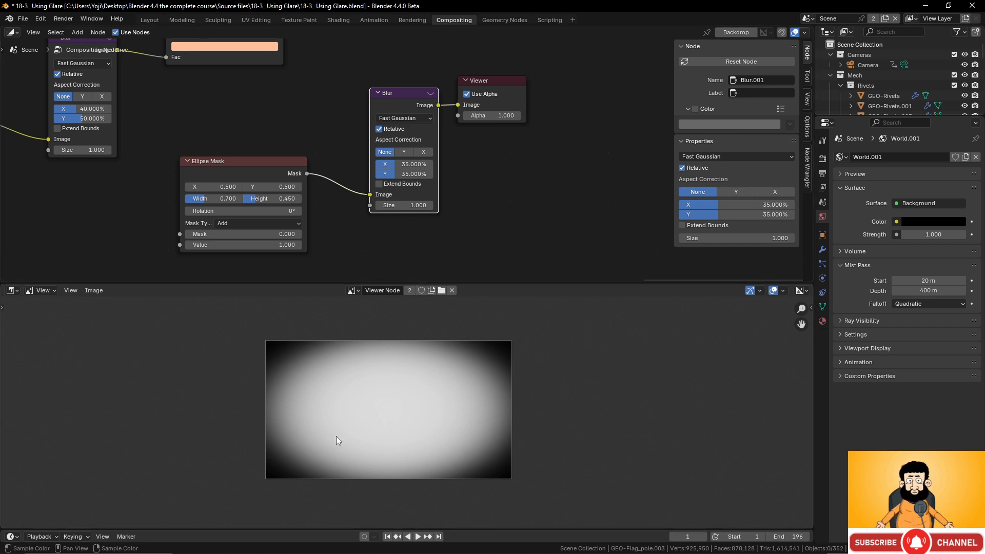
# Shrink the second Ellipse Mask to a width of 0.65 and a height of 0.4
pyautogui.doubleClick(224, 201)
pyautogui.write('0.65')
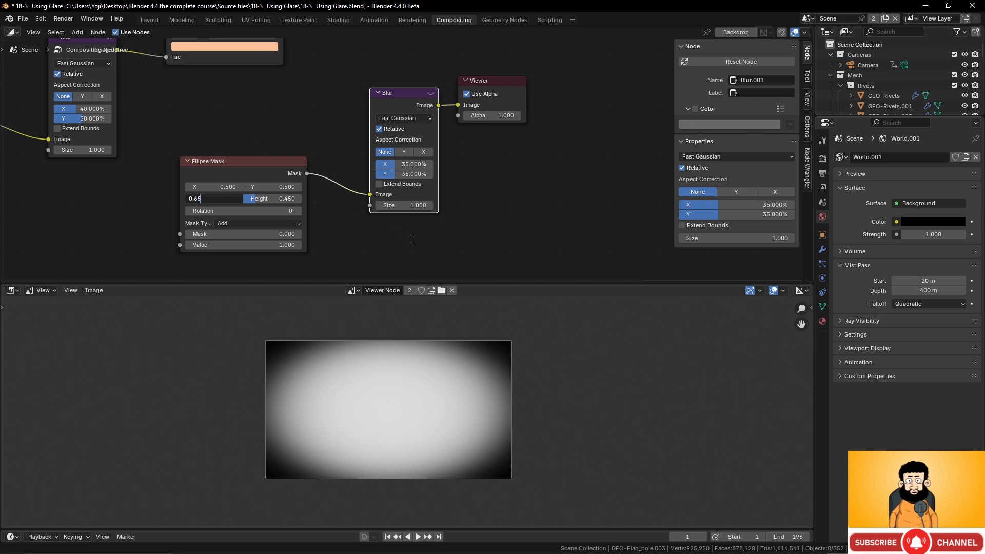
pyautogui.press('Return')
pyautogui.doubleClick(281, 200)
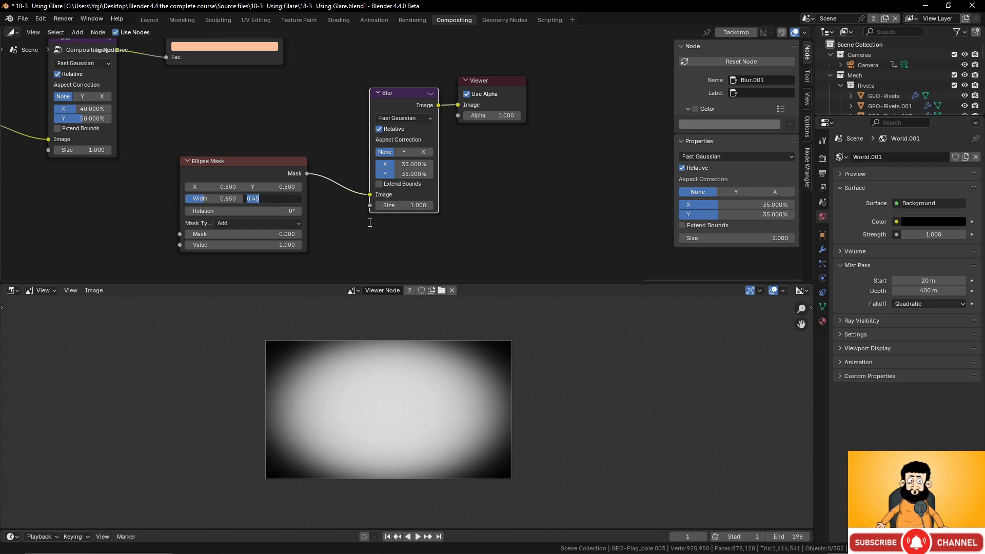
pyautogui.write('0.4')
pyautogui.press('Return')
pyautogui.scroll(-2, 380, 433)
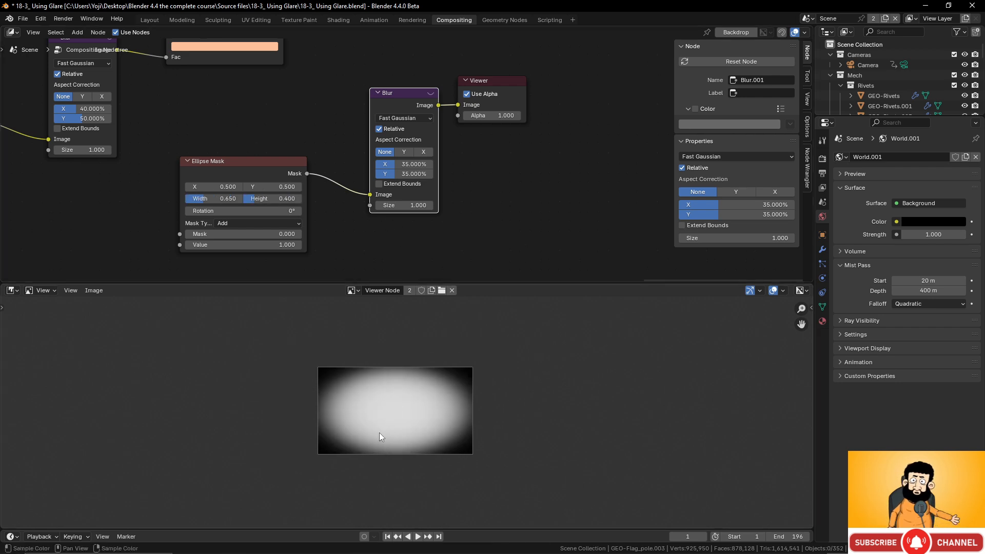
pyautogui.scroll(1, 441, 398)
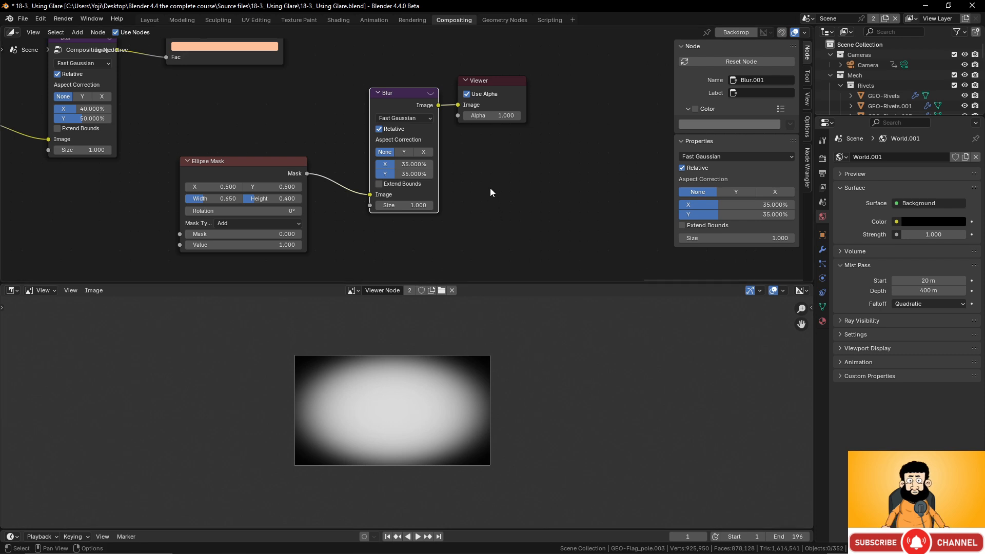
# Move the Viewer node farther away from the second Blur node to make room
pyautogui.moveTo(491, 189); pyautogui.dragTo(462, 202, button='middle')
pyautogui.moveTo(446, 151); pyautogui.dragTo(545, 102)
pyautogui.scroll(-4, 421, 97)
pyautogui.moveTo(403, 95); pyautogui.dragTo(377, 148, button='middle')
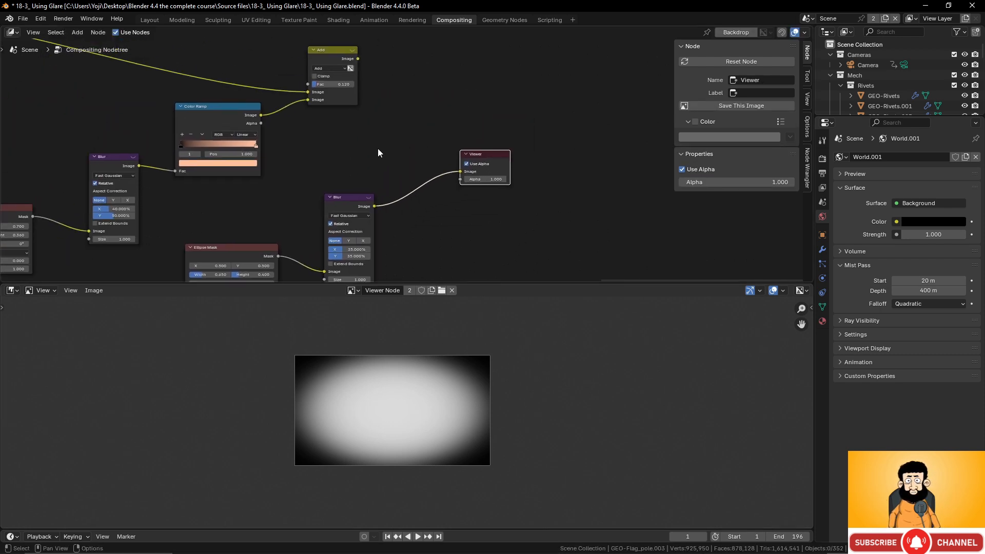
# Duplicate the final Add mix node, place the copy beside it and set the copy's blending mode to Multiply
pyautogui.click(338, 62)
pyautogui.hotkey('shift', 'd')
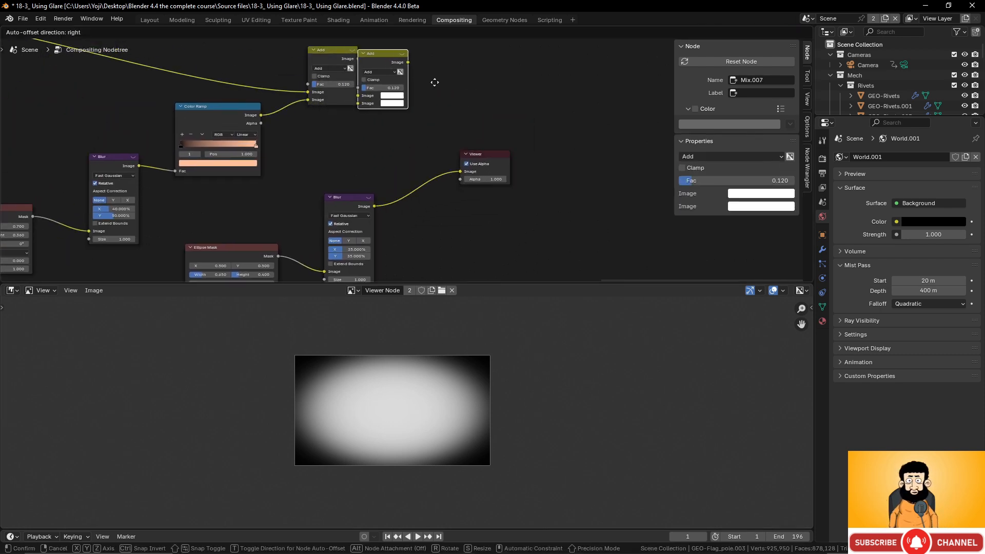
pyautogui.click(440, 80)
pyautogui.click(406, 68)
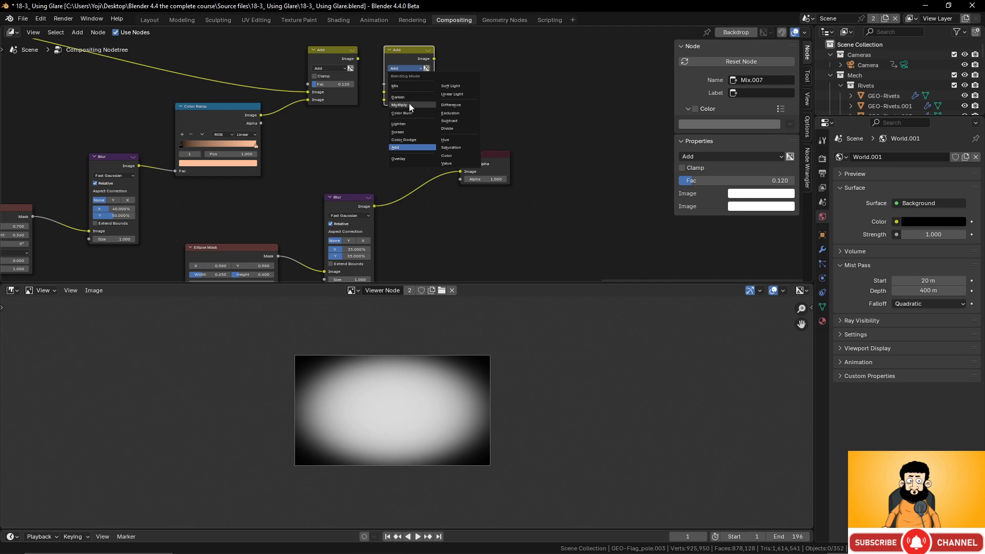
pyautogui.click(409, 104)
# Connect the Add result and the second Blur to the Multiply node's first and second image inputs, and preview it in the Viewer
pyautogui.moveTo(374, 205); pyautogui.dragTo(384, 100)
pyautogui.moveTo(358, 59); pyautogui.dragTo(383, 93)
pyautogui.keyDown('ctrl'); pyautogui.keyDown('shift'); pyautogui.click(406, 50); pyautogui.keyUp('shift'); pyautogui.keyUp('ctrl')
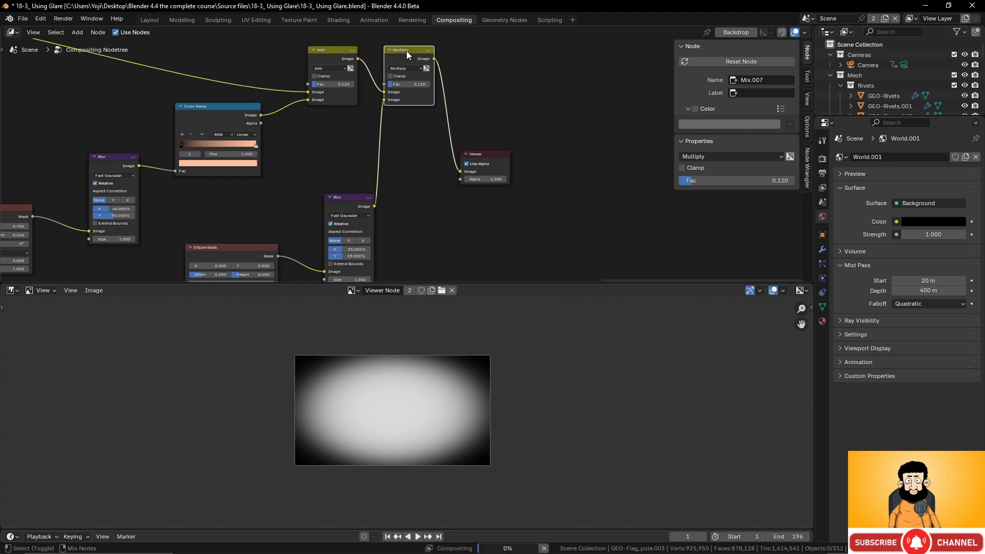
# Strengthen the vignette by setting the Multiply node's factor to 0.545
pyautogui.scroll(2, 437, 134)
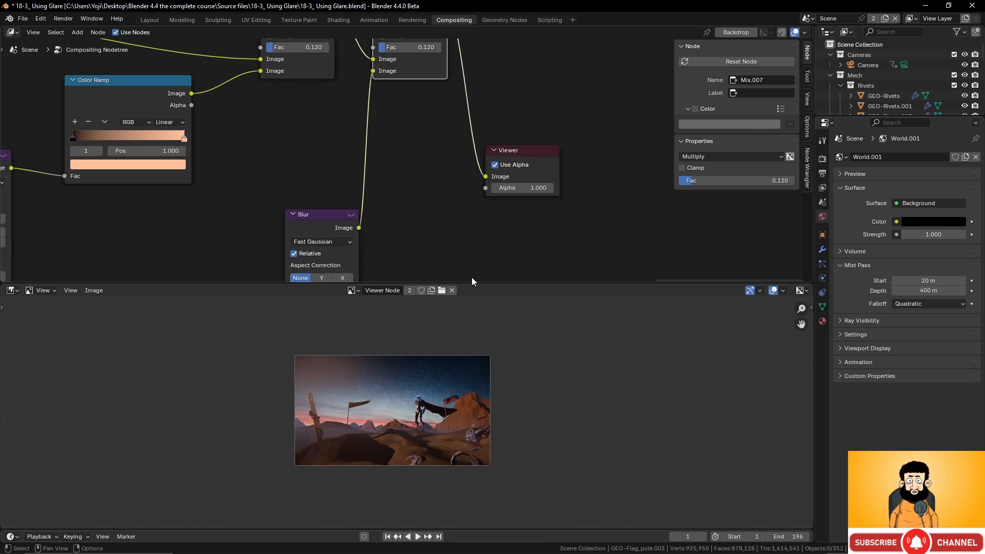
pyautogui.scroll(3, 462, 413)
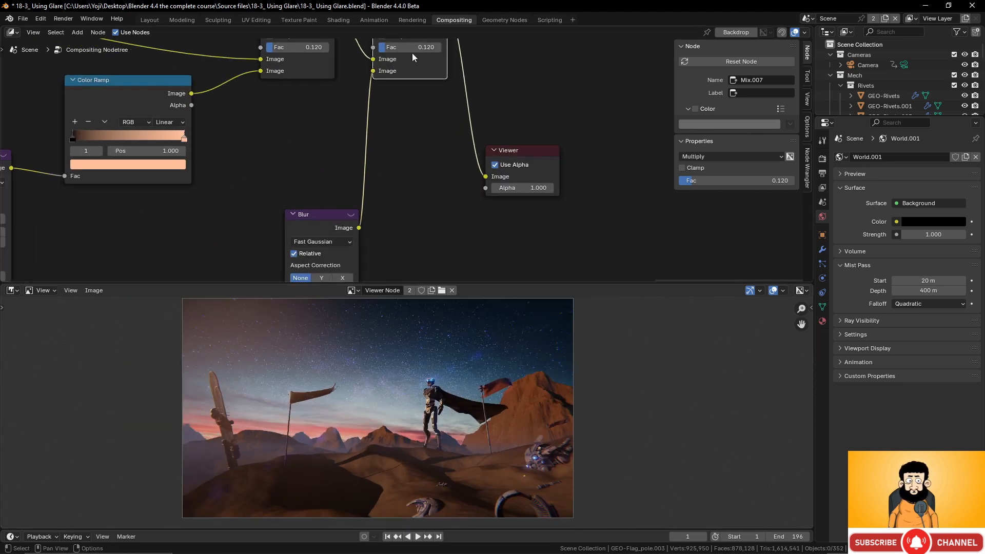
pyautogui.moveTo(410, 48); pyautogui.dragTo(443, 48)
pyautogui.moveTo(763, 181); pyautogui.dragTo(742, 180)
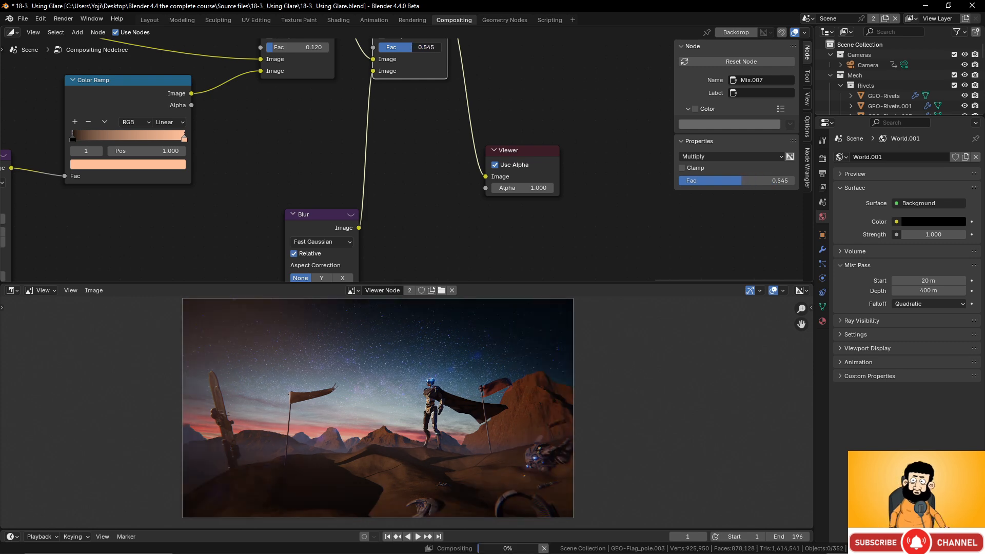
pyautogui.scroll(-3, 488, 414)
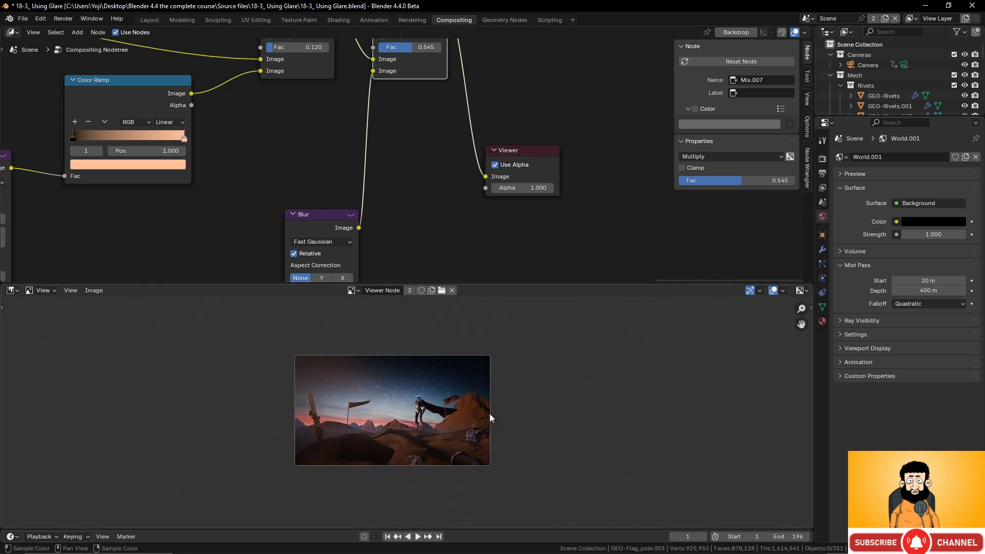
pyautogui.scroll(4, 508, 359)
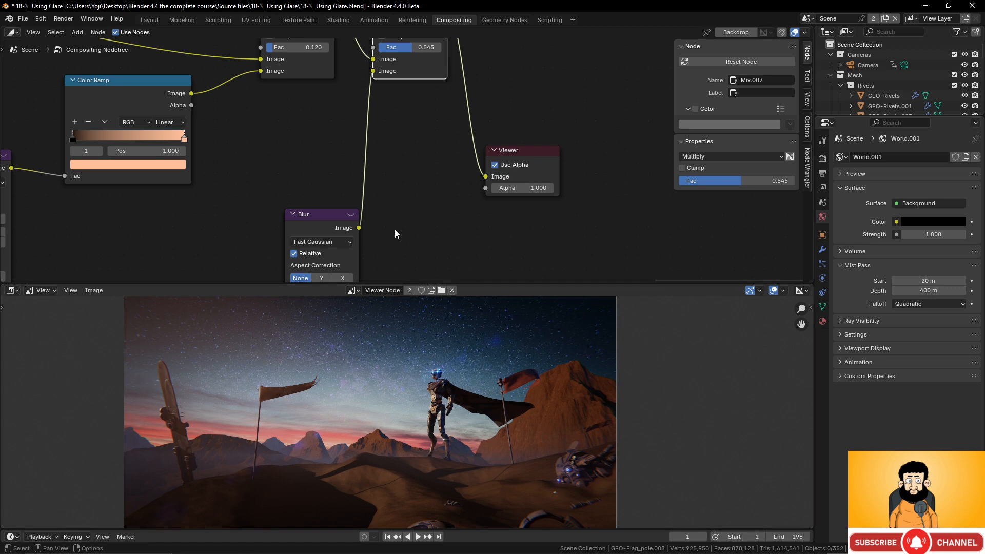
# Preview the second Ellipse Mask alone in the Viewer and shift its X position to 0.6
pyautogui.moveTo(398, 233); pyautogui.dragTo(398, 148, button='middle')
pyautogui.moveTo(396, 187); pyautogui.dragTo(403, 159, button='middle')
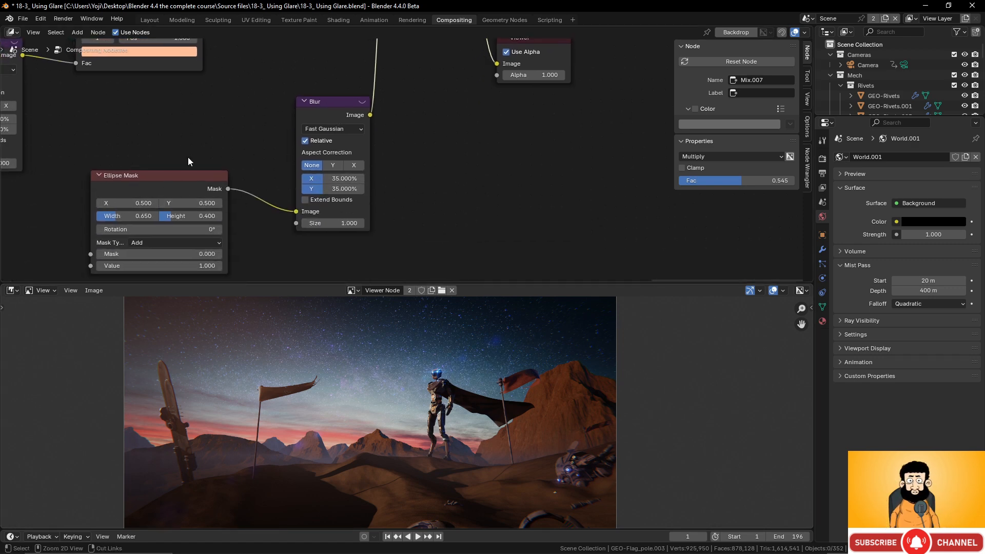
pyautogui.keyDown('ctrl'); pyautogui.keyDown('shift'); pyautogui.click(167, 175); pyautogui.keyUp('shift'); pyautogui.keyUp('ctrl')
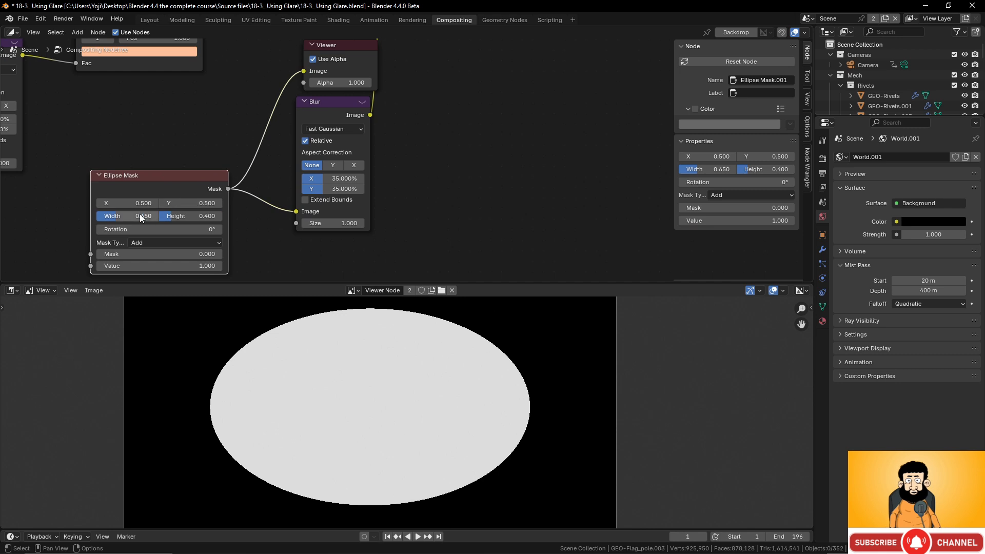
pyautogui.moveTo(135, 204); pyautogui.dragTo(166, 203)
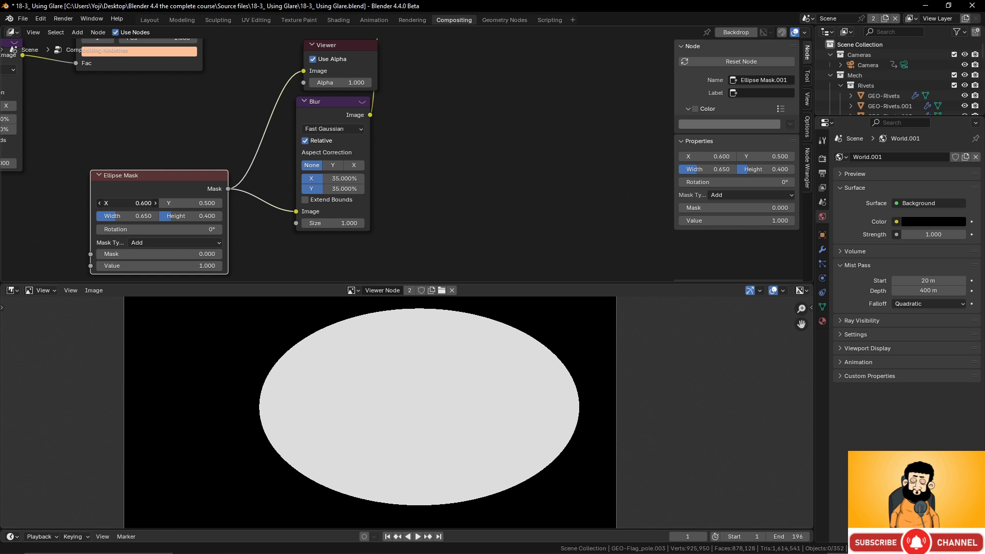
# Preview the Multiply node's result in the Viewer again and set its factor to 0.662
pyautogui.scroll(-3, 430, 149)
pyautogui.keyDown('ctrl'); pyautogui.keyDown('shift'); pyautogui.click(377, 81); pyautogui.keyUp('shift'); pyautogui.keyUp('ctrl')
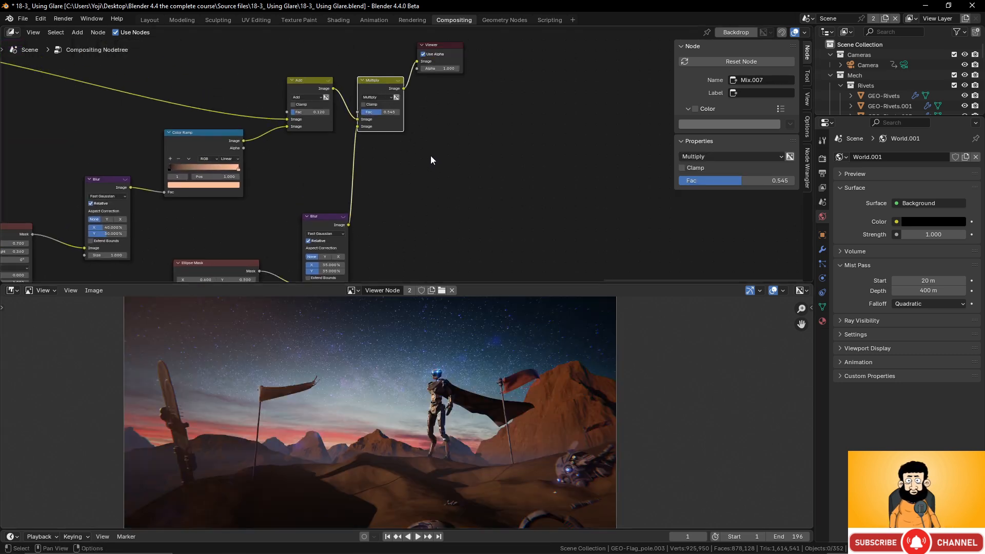
pyautogui.moveTo(385, 115); pyautogui.dragTo(390, 114)
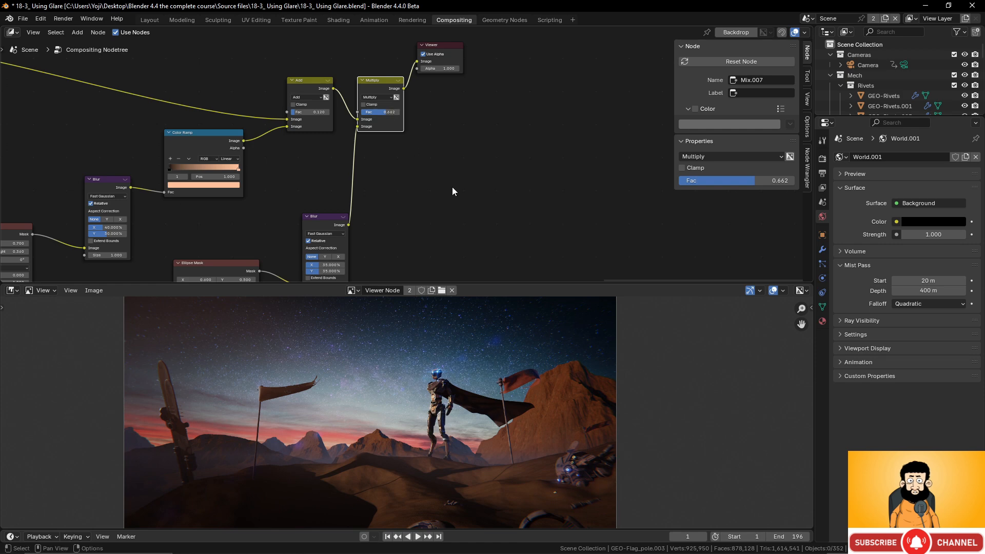
# Enlarge the image preview area and show the original Render Layers output in the Viewer to compare it with the composite
pyautogui.moveTo(505, 282); pyautogui.dragTo(505, 144)
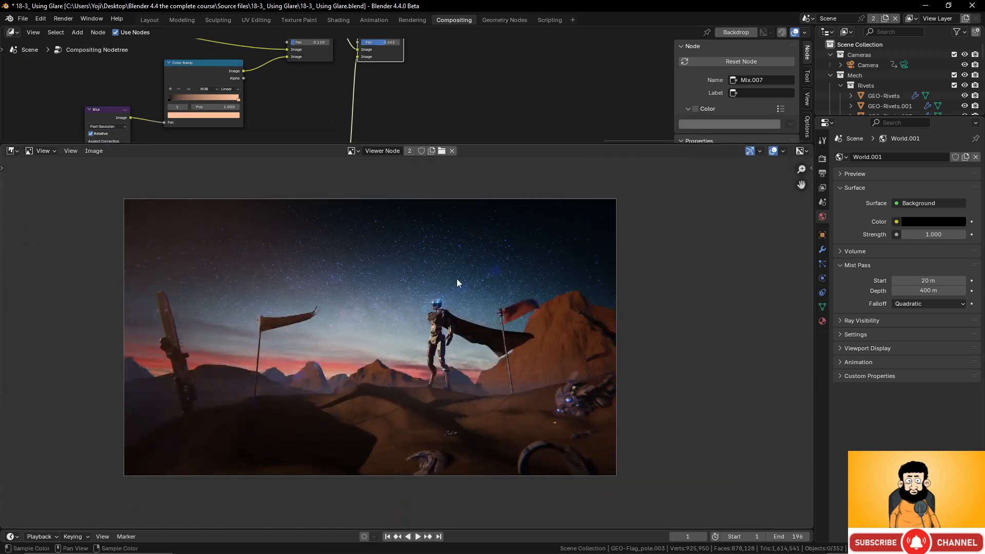
pyautogui.scroll(-1, 445, 300)
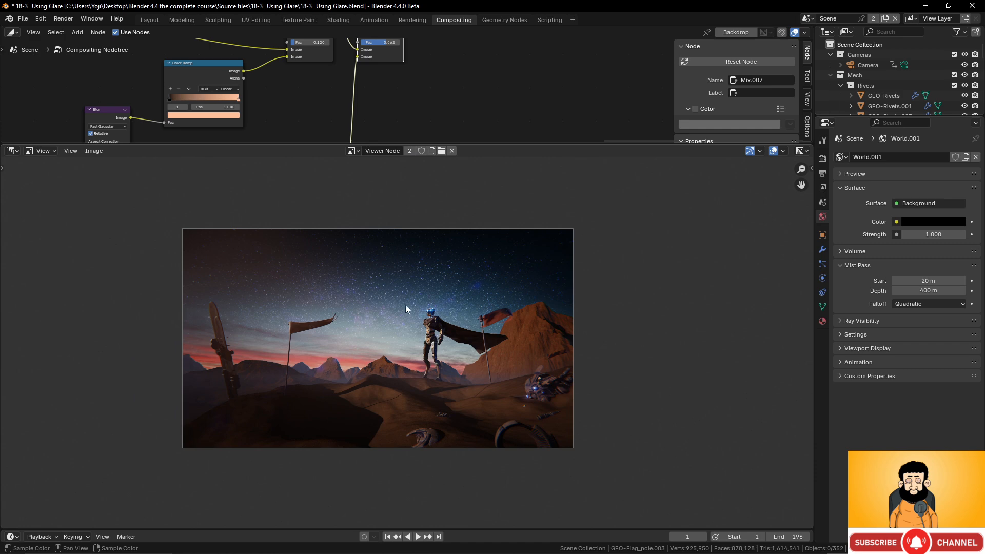
pyautogui.scroll(-6, 275, 93)
pyautogui.moveTo(275, 94); pyautogui.dragTo(521, 113, button='middle')
pyautogui.scroll(-5, 385, 114)
pyautogui.moveTo(366, 114); pyautogui.dragTo(513, 95, button='middle')
pyautogui.scroll(-3, 469, 100)
pyautogui.moveTo(313, 71); pyautogui.dragTo(370, 97, button='middle')
pyautogui.scroll(2, 370, 97)
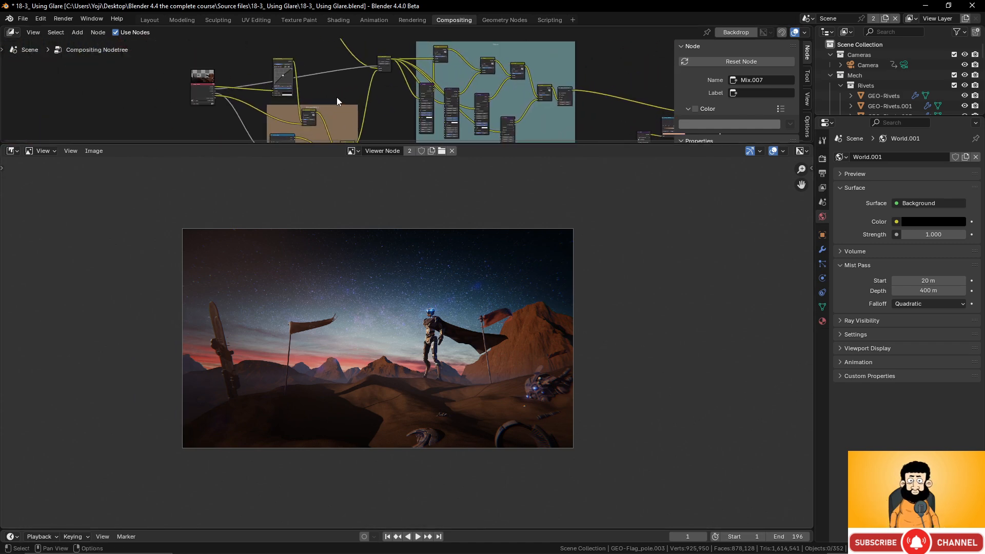
pyautogui.keyDown('ctrl'); pyautogui.keyDown('shift'); pyautogui.click(199, 86); pyautogui.keyUp('shift'); pyautogui.keyUp('ctrl')
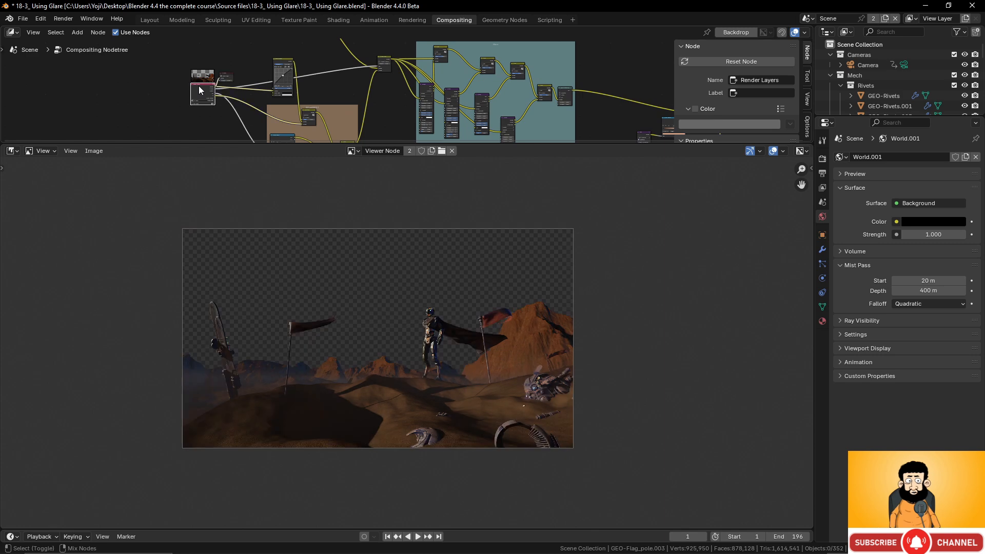
pyautogui.scroll(1, 436, 310)
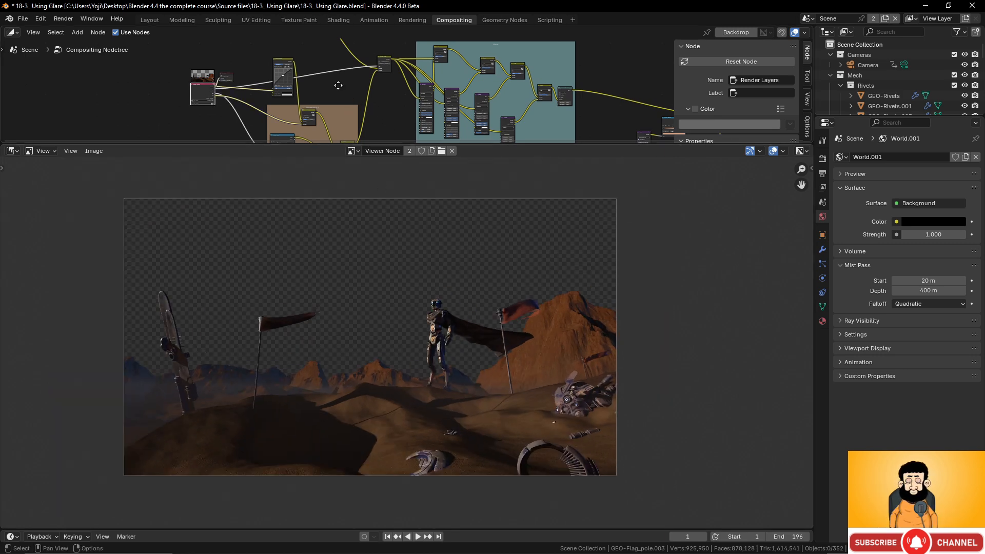
pyautogui.scroll(3, 336, 96)
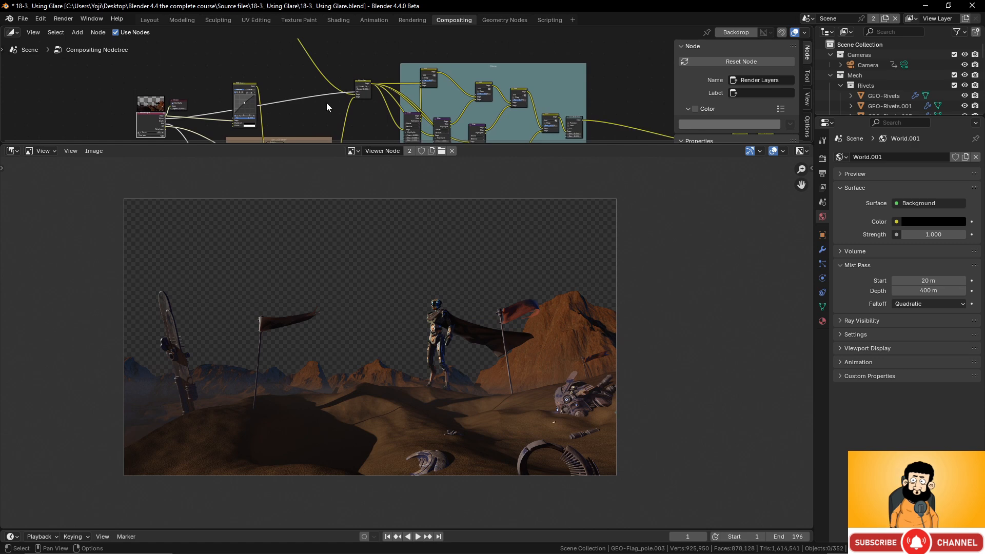
pyautogui.moveTo(327, 103)
pyautogui.mouseDown(button='middle')
pyautogui.moveTo(342, 43)
pyautogui.moveTo(343, 99)
pyautogui.mouseUp(button='middle')
pyautogui.scroll(3, 343, 83)
pyautogui.scroll(4, 334, 76)
pyautogui.moveTo(297, 45); pyautogui.dragTo(354, 78, button='middle')
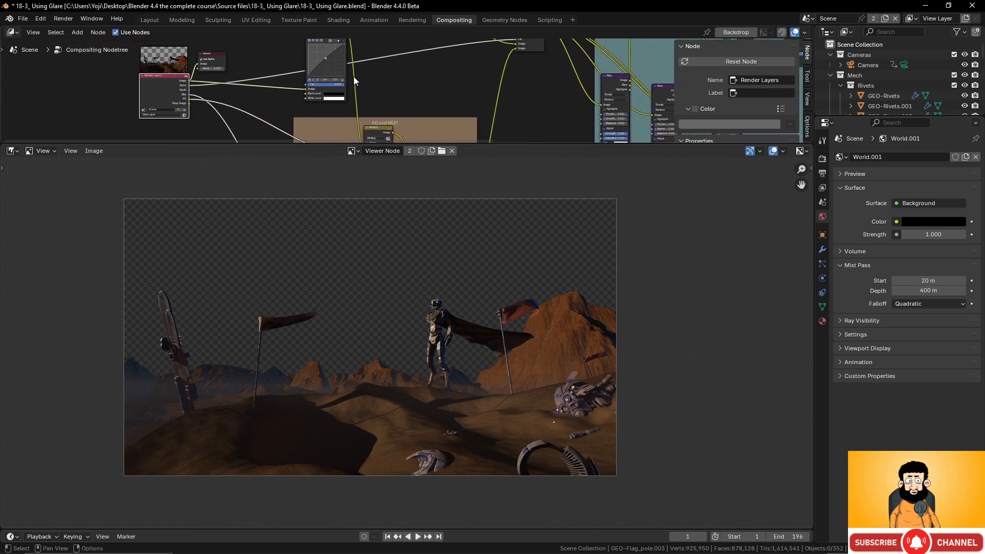
# Preview the RGB Curves node after the Render Layers and the first Multiply node in the AO and mist frame
pyautogui.moveTo(326, 41); pyautogui.dragTo(325, 61, button='middle')
pyautogui.keyDown('ctrl'); pyautogui.keyDown('shift'); pyautogui.click(325, 46); pyautogui.keyUp('shift'); pyautogui.keyUp('ctrl')
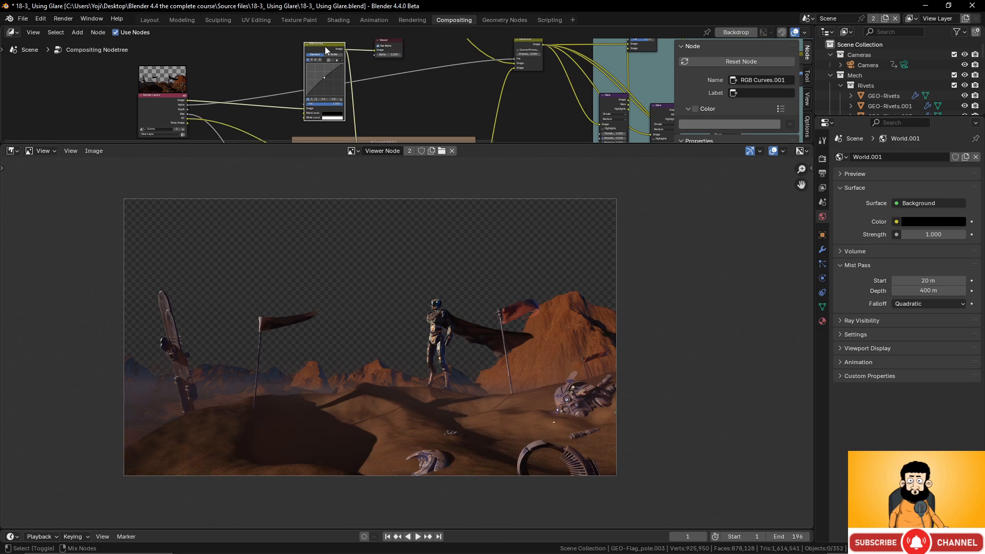
pyautogui.moveTo(387, 98); pyautogui.dragTo(368, 66, button='middle')
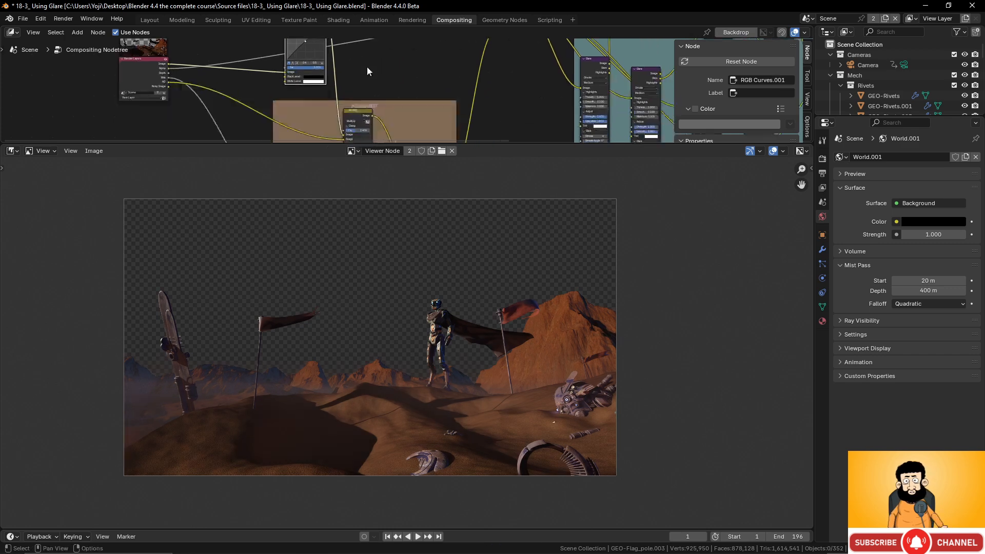
pyautogui.keyDown('ctrl'); pyautogui.keyDown('shift'); pyautogui.click(358, 112); pyautogui.keyUp('shift'); pyautogui.keyUp('ctrl')
pyautogui.moveTo(403, 108)
pyautogui.mouseDown(button='middle')
pyautogui.moveTo(385, 50)
pyautogui.moveTo(399, 98)
pyautogui.moveTo(391, 95)
pyautogui.mouseUp(button='middle')
pyautogui.scroll(2, 405, 106)
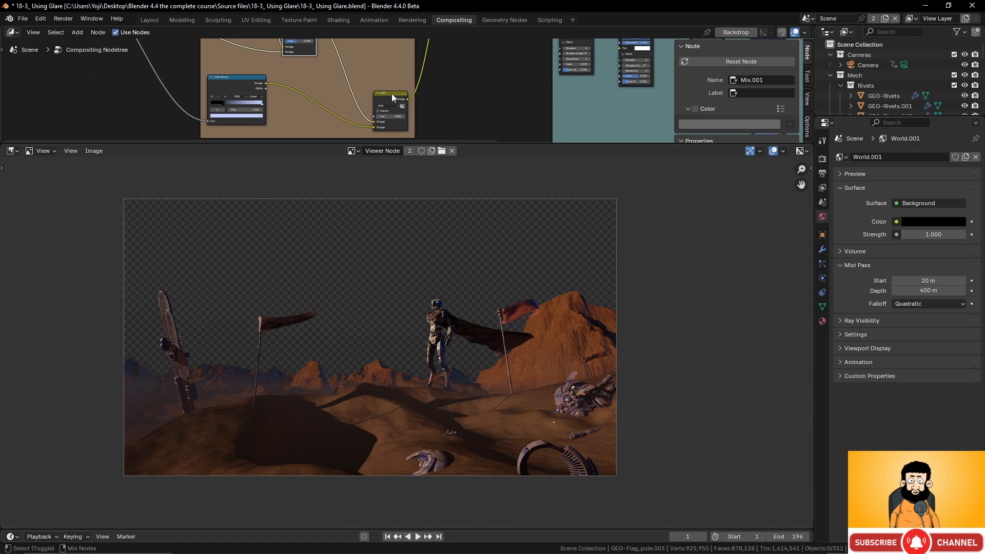
# Preview the mist Add node's result in the Viewer, followed by the Alpha Over node that brings in the sky background
pyautogui.keyDown('ctrl'); pyautogui.keyDown('shift'); pyautogui.click(392, 93); pyautogui.keyUp('shift'); pyautogui.keyUp('ctrl')
pyautogui.scroll(-6, 435, 64)
pyautogui.moveTo(443, 46); pyautogui.dragTo(389, 85, button='middle')
pyautogui.scroll(2, 406, 104)
pyautogui.keyDown('ctrl'); pyautogui.keyDown('shift'); pyautogui.click(389, 87); pyautogui.keyUp('shift'); pyautogui.keyUp('ctrl')
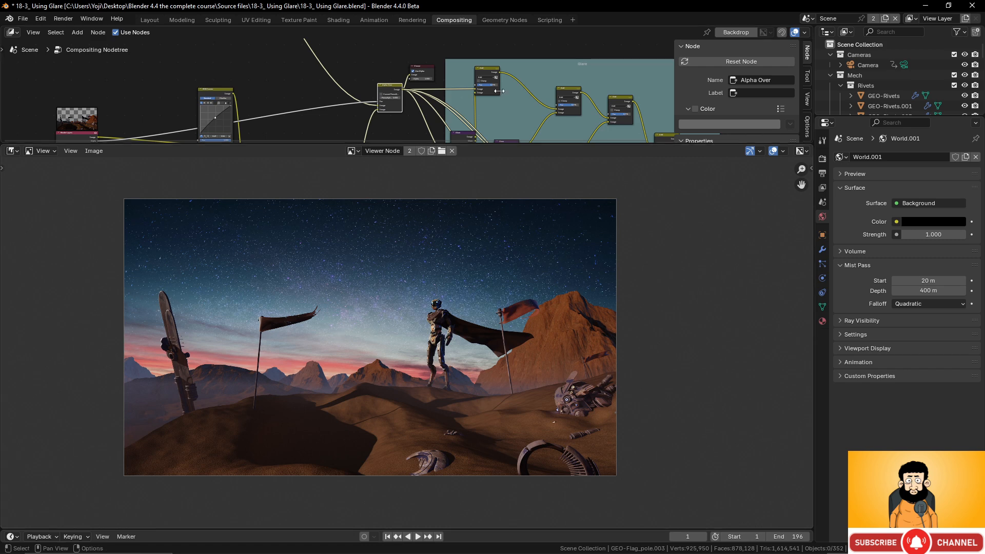
# Preview the last glare mix node in the Viewer, followed by the Lens Distortion node's output
pyautogui.scroll(-4, 406, 96)
pyautogui.moveTo(482, 122); pyautogui.dragTo(352, 66, button='middle')
pyautogui.scroll(3, 458, 99)
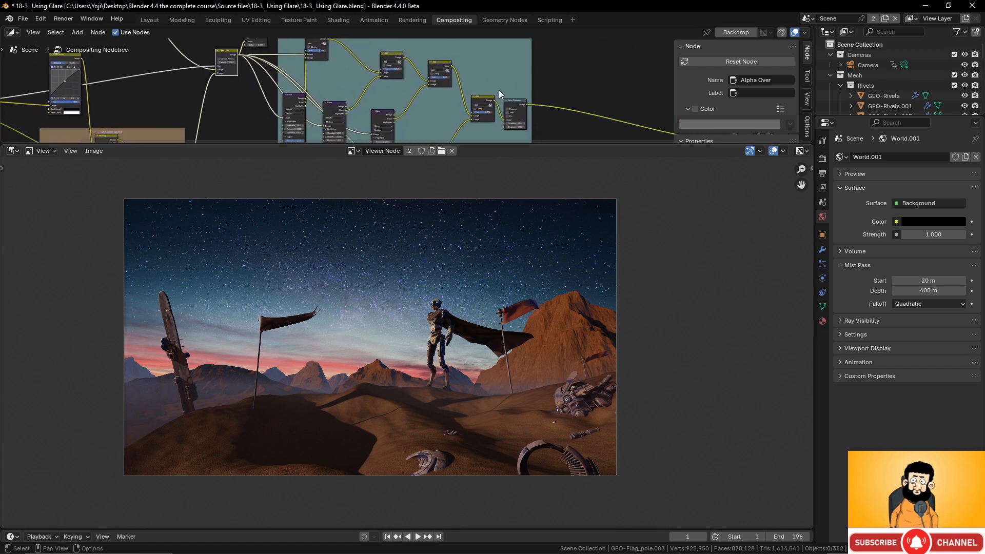
pyautogui.keyDown('ctrl'); pyautogui.keyDown('shift'); pyautogui.click(481, 100); pyautogui.keyUp('shift'); pyautogui.keyUp('ctrl')
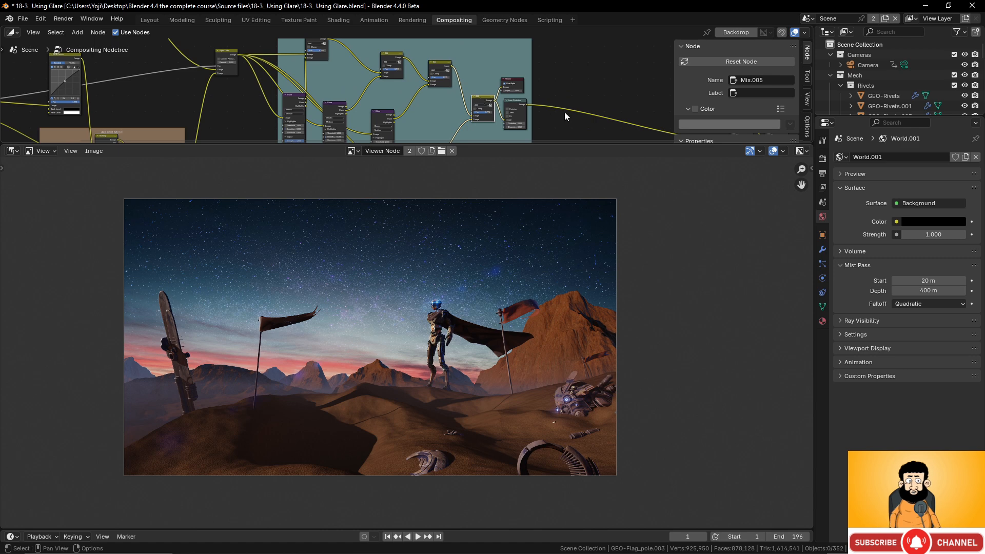
pyautogui.keyDown('ctrl'); pyautogui.keyDown('shift'); pyautogui.click(516, 101); pyautogui.keyUp('shift'); pyautogui.keyUp('ctrl')
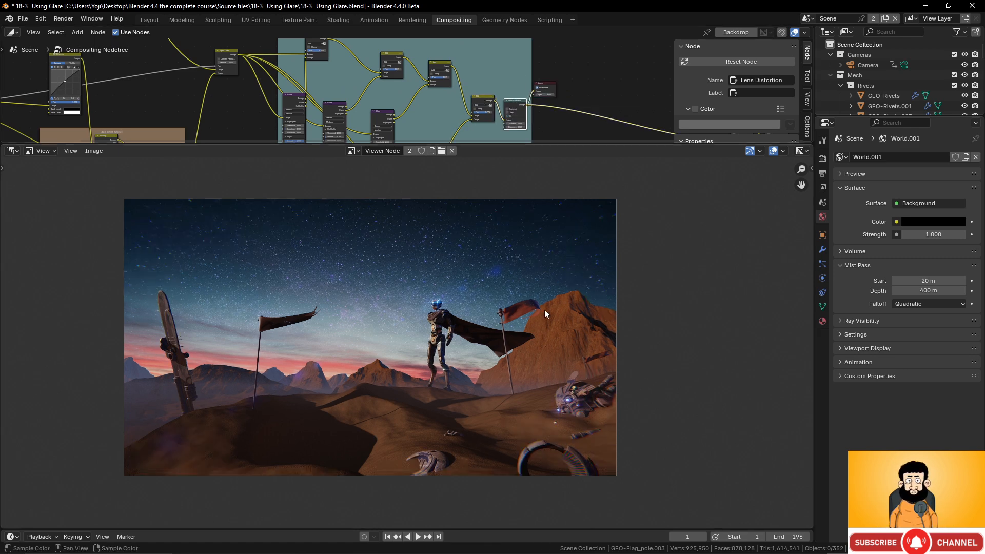
# Preview the vignette Multiply node's result in the Viewer and set its factor to 0.4
pyautogui.scroll(-2, 544, 310)
pyautogui.scroll(1, 544, 310)
pyautogui.moveTo(544, 309); pyautogui.dragTo(489, 310, button='middle')
pyautogui.scroll(-1, 579, 99)
pyautogui.moveTo(617, 109); pyautogui.dragTo(439, 60, button='middle')
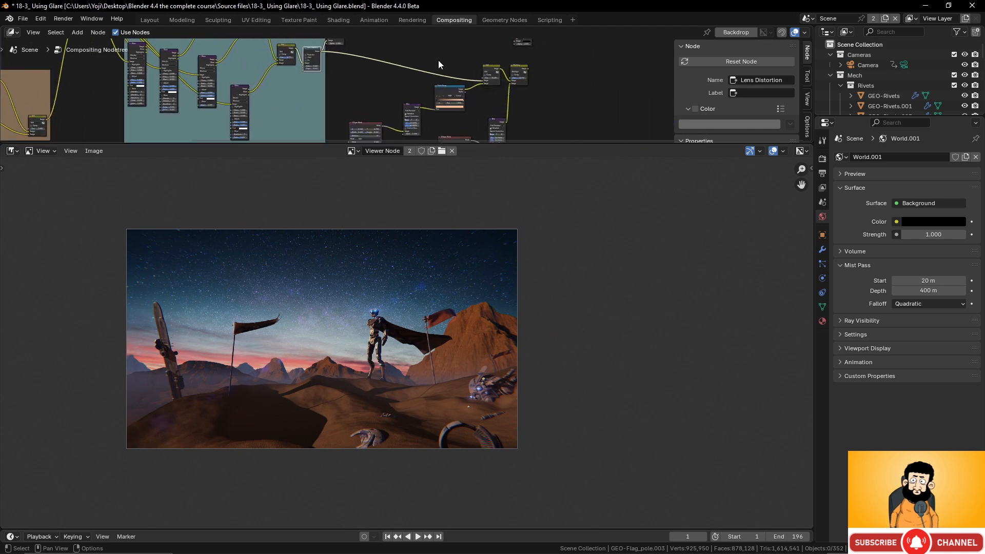
pyautogui.keyDown('ctrl'); pyautogui.keyDown('shift'); pyautogui.click(519, 68); pyautogui.keyUp('shift'); pyautogui.keyUp('ctrl')
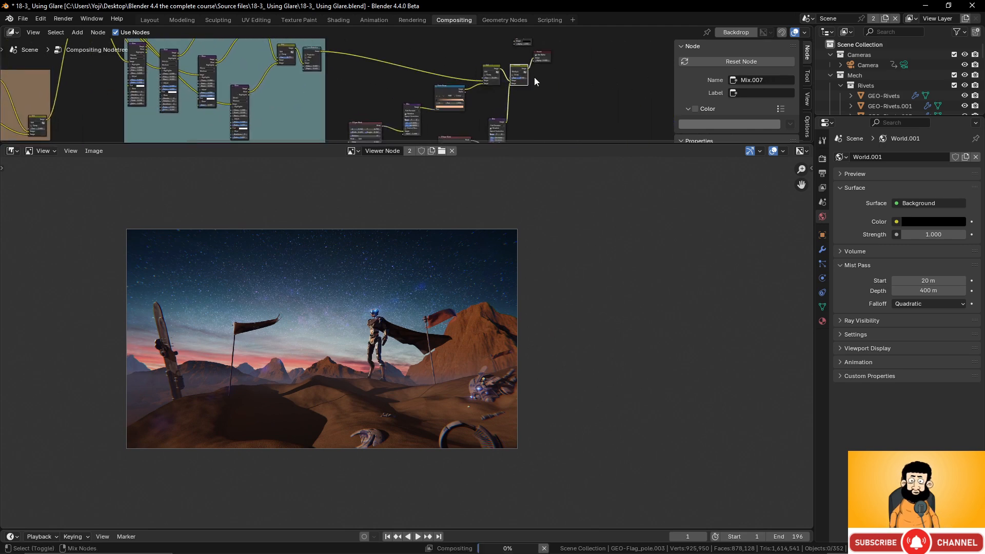
pyautogui.scroll(5, 550, 94)
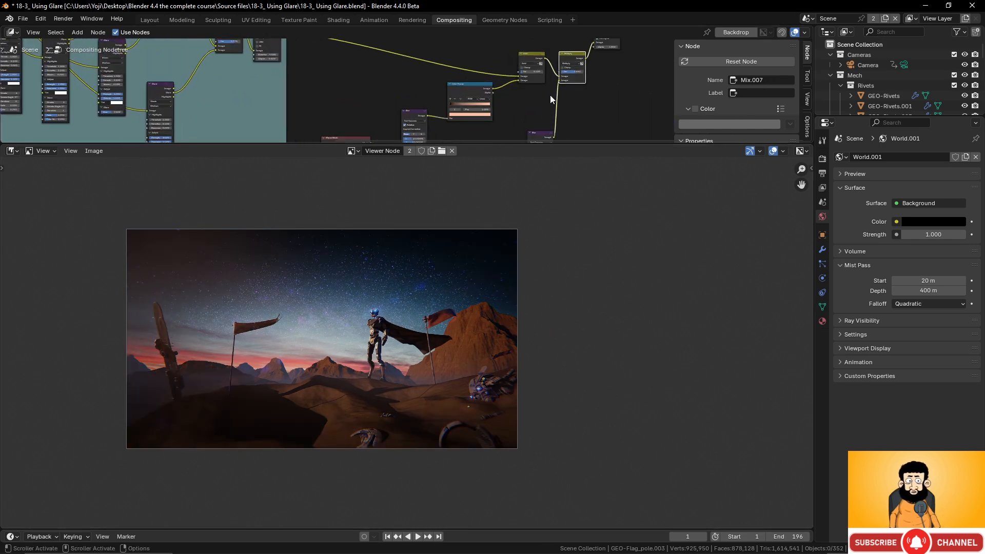
pyautogui.click(511, 58)
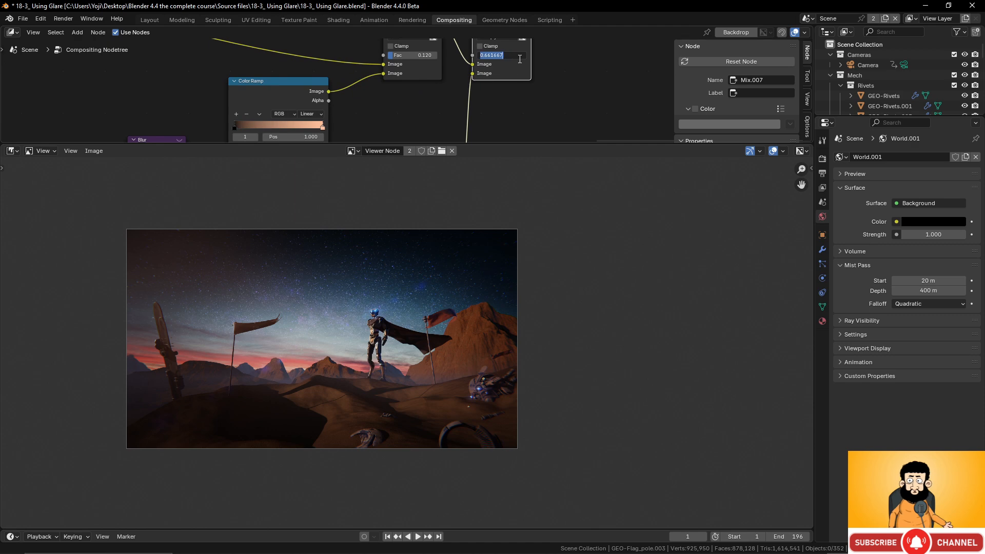
pyautogui.write('0.4')
pyautogui.press('Return')
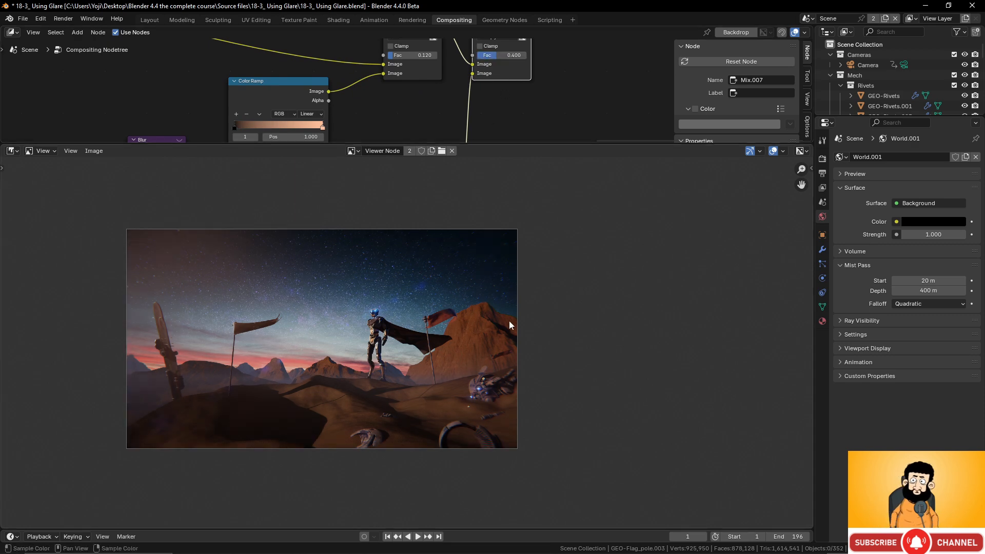
pyautogui.scroll(2, 515, 318)
pyautogui.scroll(-1, 524, 327)
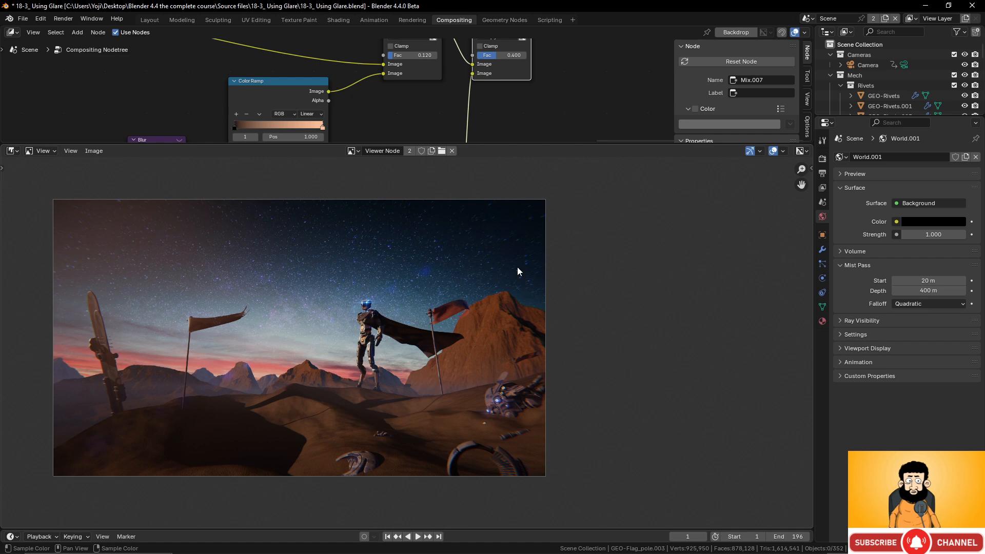
# Enlarge the node editor area and move the Viewer node away from the Multiply node to make room
pyautogui.scroll(-2, 510, 111)
pyautogui.moveTo(537, 146); pyautogui.dragTo(537, 314)
pyautogui.moveTo(540, 81); pyautogui.dragTo(744, 250)
pyautogui.moveTo(560, 166); pyautogui.dragTo(459, 165, button='middle')
# Insert an RGB Curves node between the final Multiply node and the Viewer
pyautogui.hotkey('shift', 'a')
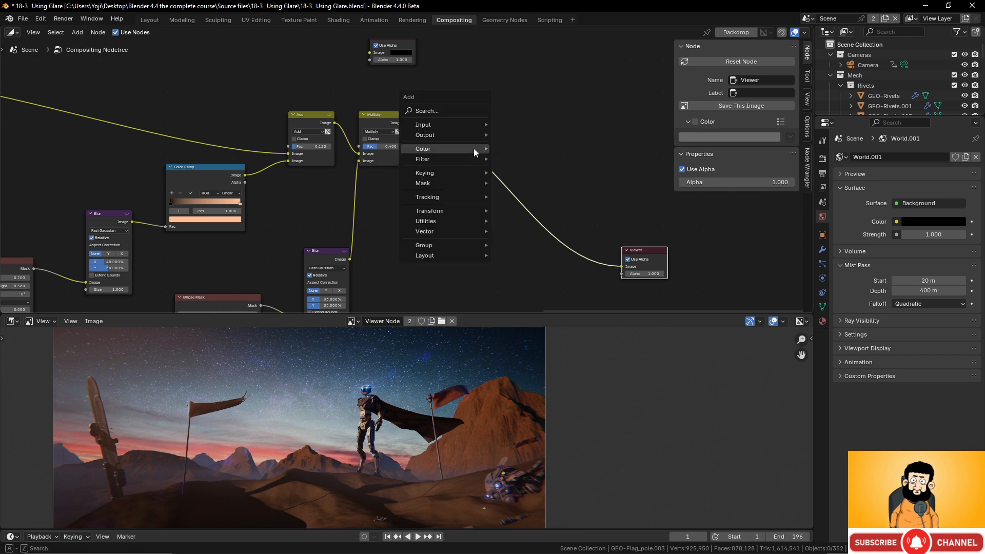
pyautogui.moveTo(473, 149)
pyautogui.moveTo(541, 147)
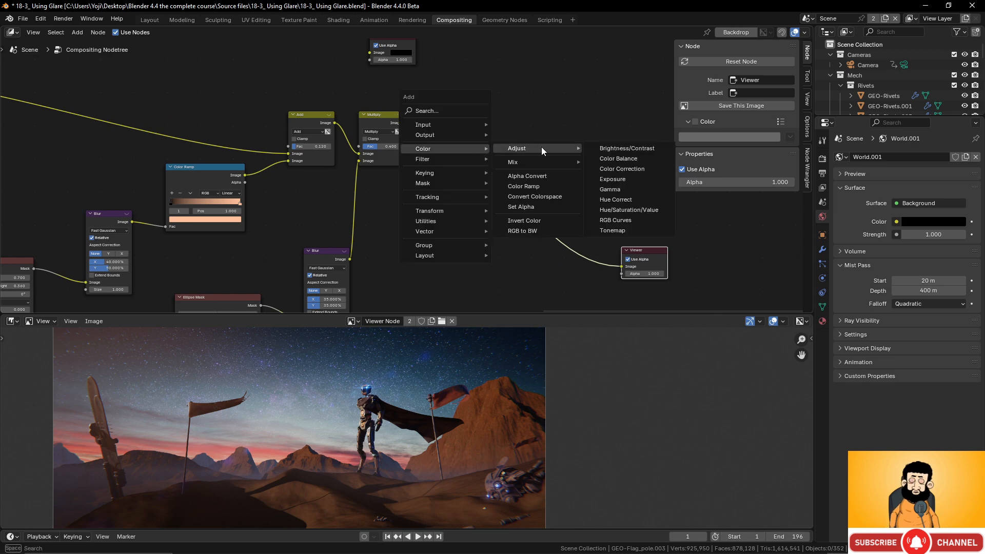
pyautogui.click(616, 219)
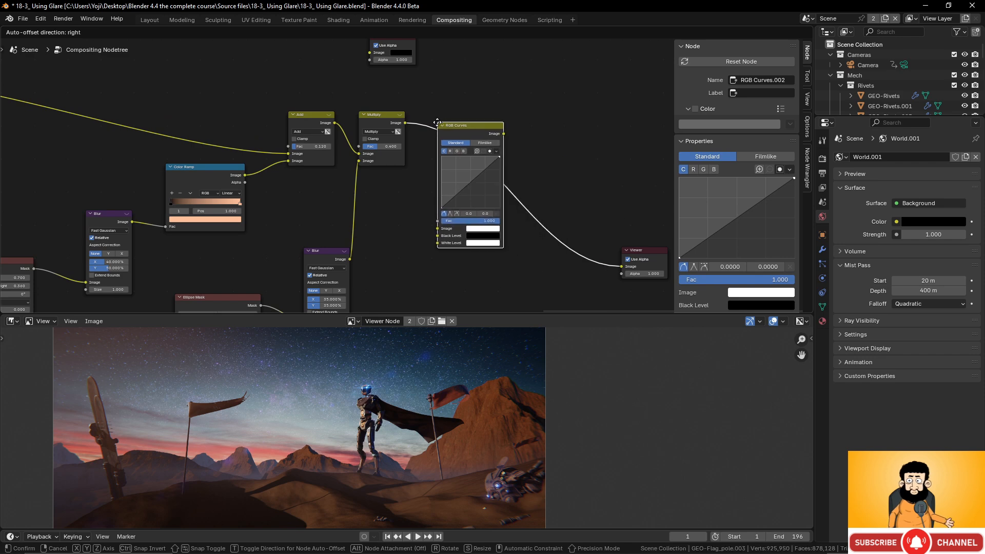
pyautogui.click(437, 123)
# Insert a Hue/Saturation/Value node after the new RGB Curves node and move the Viewer node farther along
pyautogui.moveTo(549, 160); pyautogui.dragTo(458, 156, button='middle')
pyautogui.hotkey('shift', 'a')
pyautogui.moveTo(456, 153)
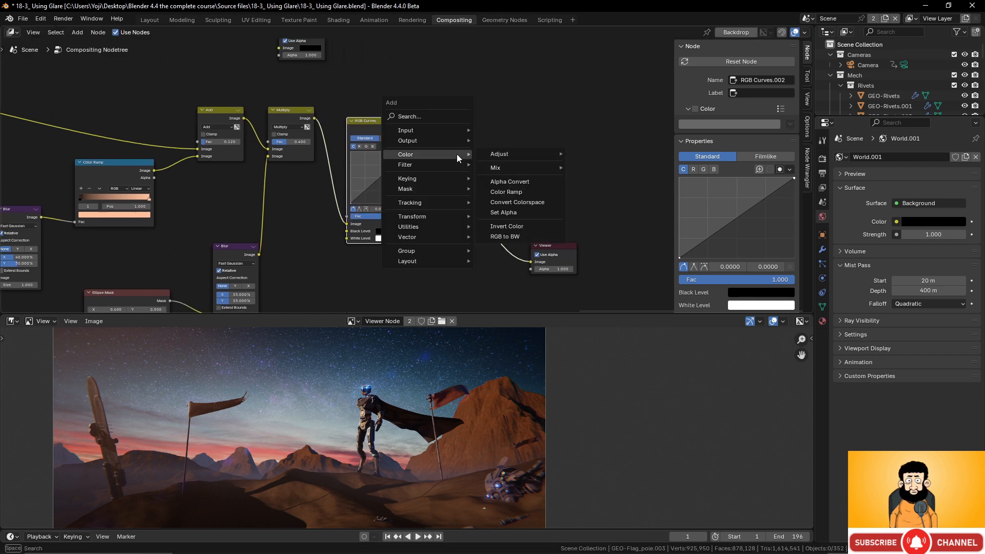
pyautogui.moveTo(539, 168)
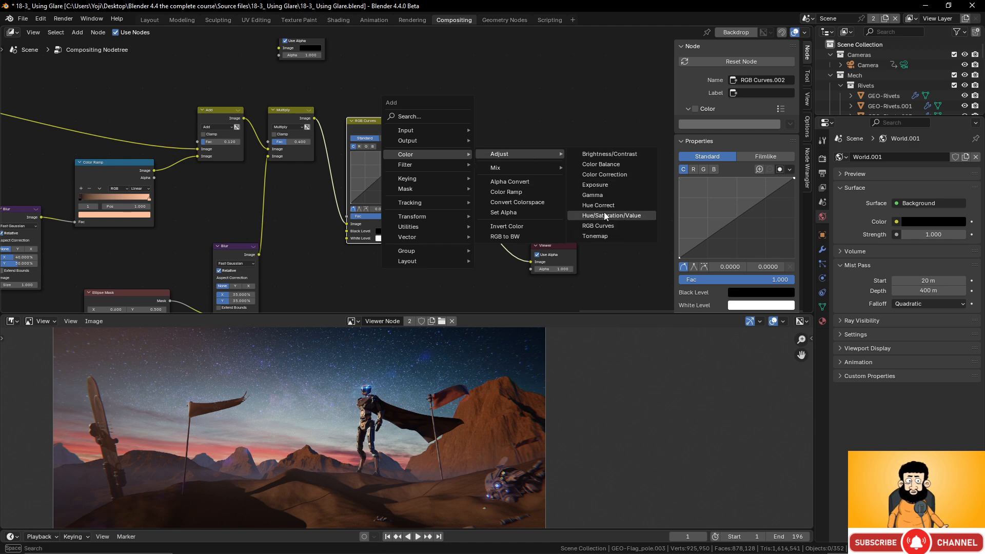
pyautogui.click(604, 215)
pyautogui.click(496, 180)
pyautogui.keyDown('ctrl'); pyautogui.hscroll(2, 503, 181); pyautogui.keyUp('ctrl')
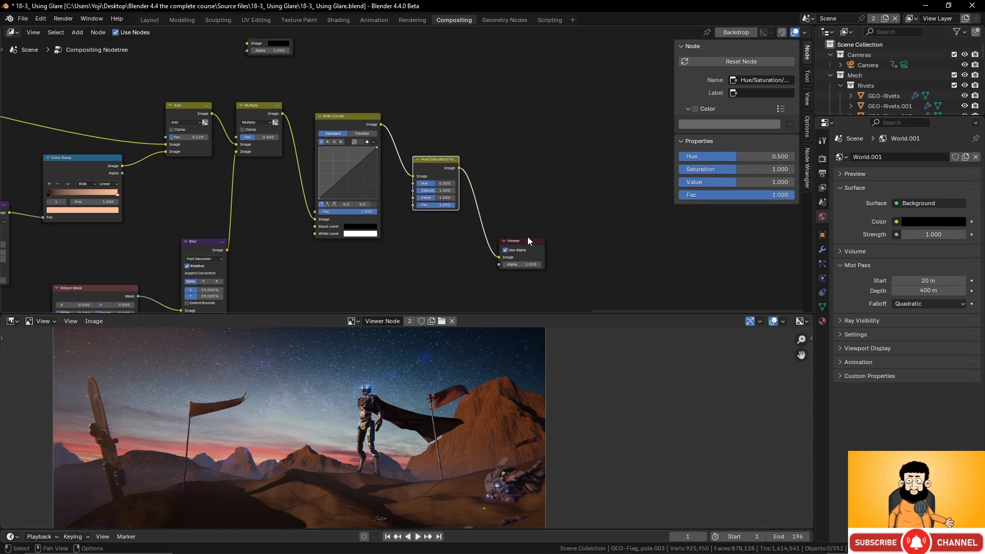
pyautogui.moveTo(528, 236); pyautogui.dragTo(630, 231)
pyautogui.hotkey('shift', 'a')
pyautogui.moveTo(569, 207)
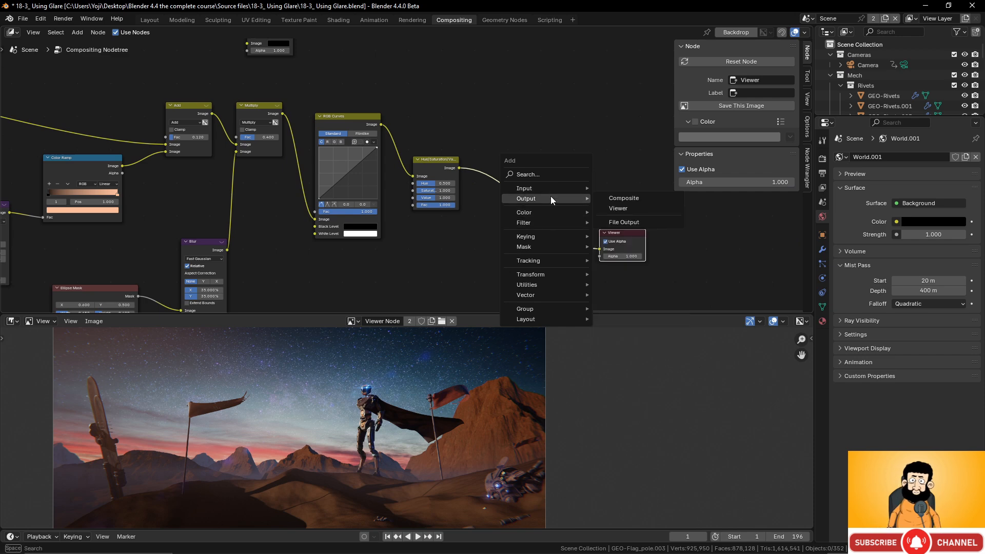
pyautogui.moveTo(625, 212)
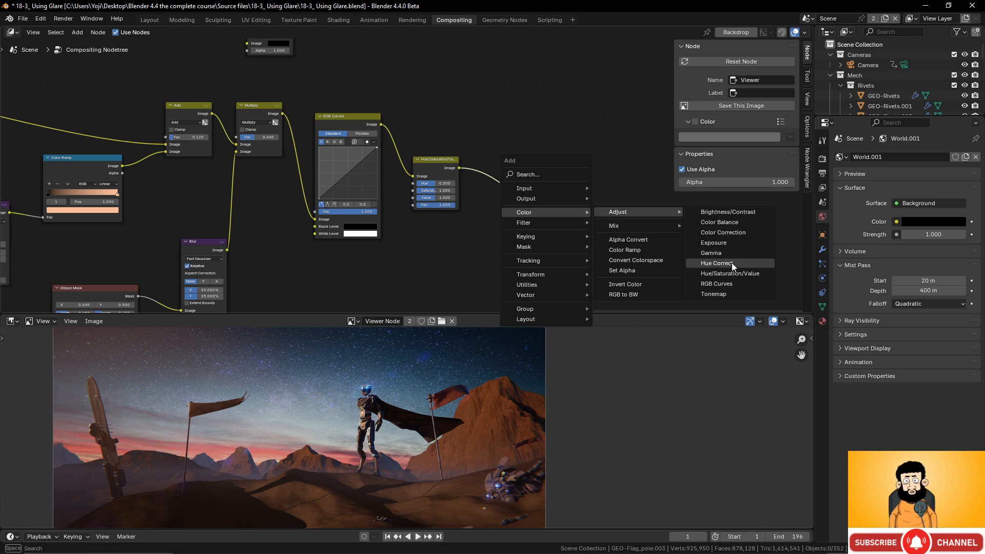
pyautogui.click(733, 236)
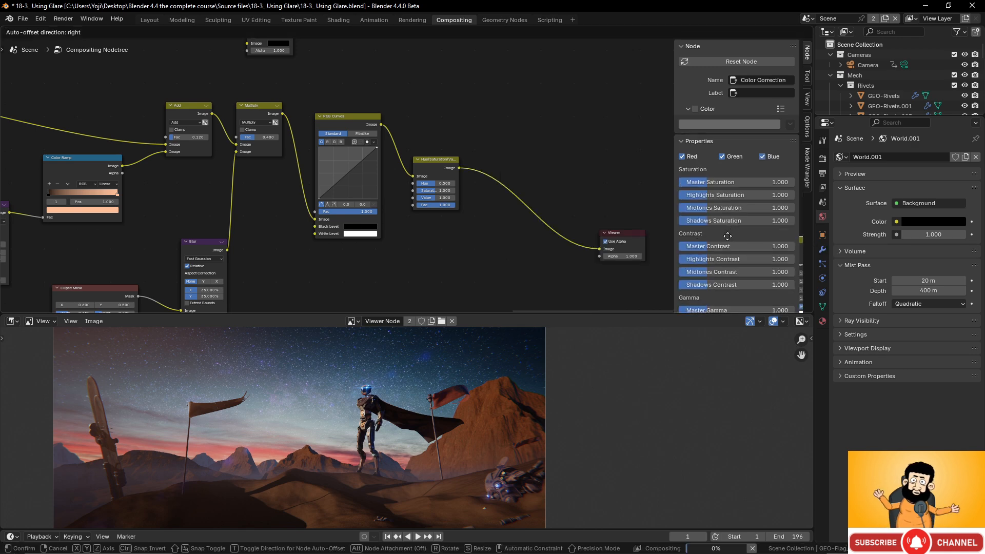
pyautogui.rightClick(534, 107)
# Insert a Color Balance node between the Hue/Saturation/Value node and the Viewer
pyautogui.hotkey('shift', 'a')
pyautogui.moveTo(535, 106)
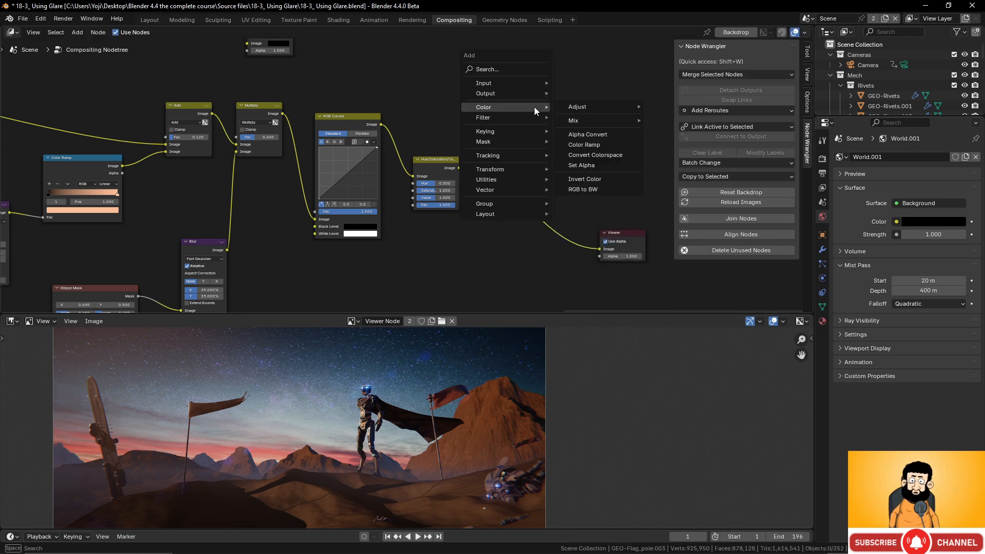
pyautogui.moveTo(582, 119)
pyautogui.moveTo(611, 106)
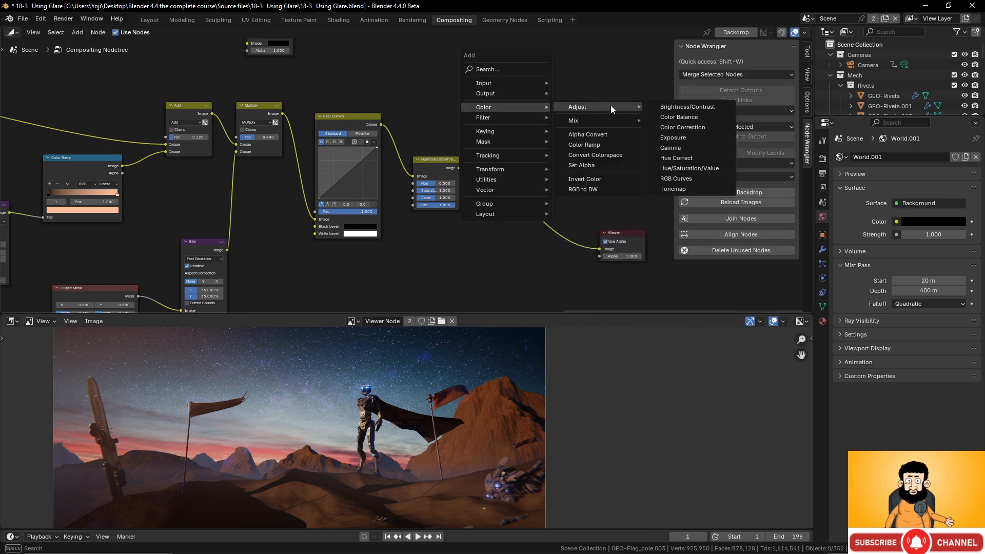
pyautogui.click(695, 118)
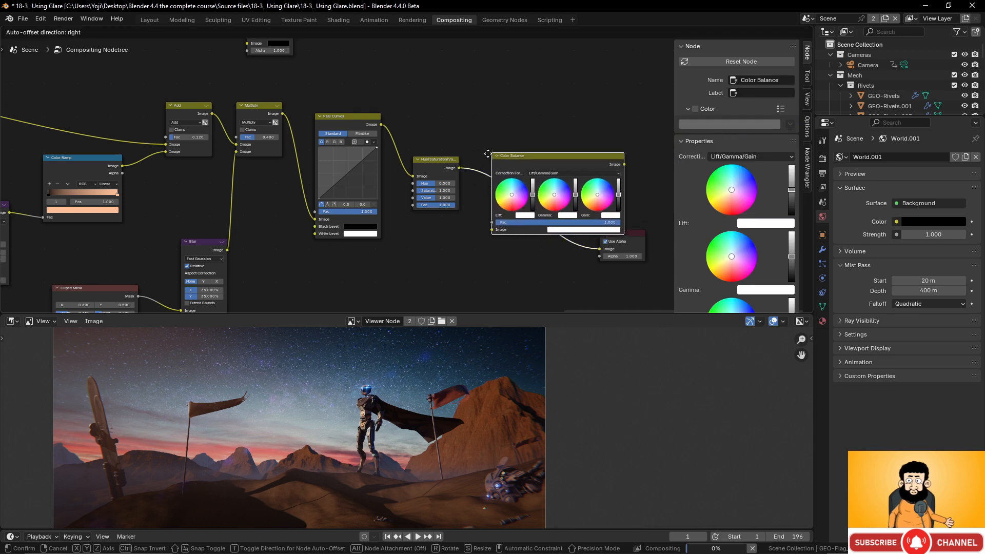
pyautogui.click(559, 272)
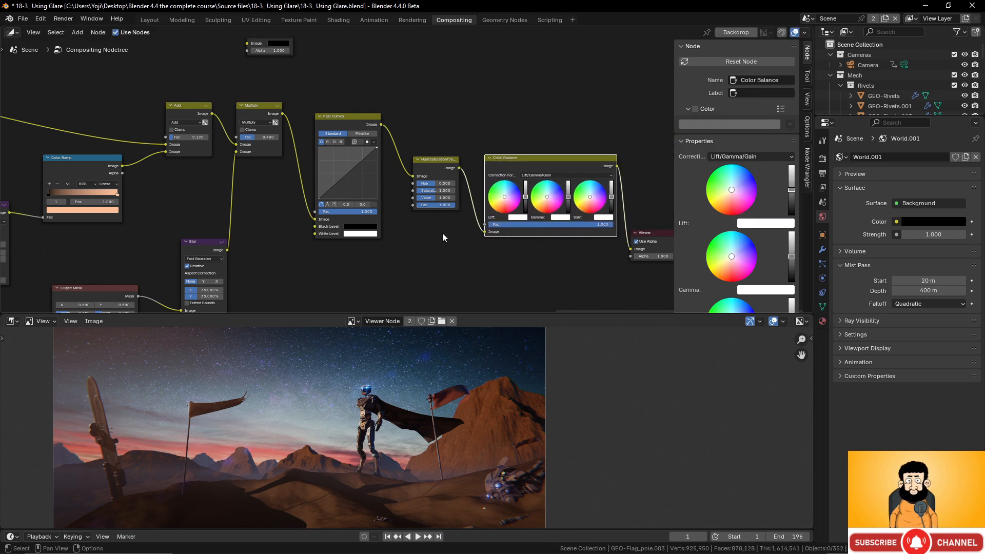
# Shape the new RGB Curves node's combined curve into an S with points at about 0.5, 0.6 and 0.3, 0.3
pyautogui.scroll(-1, 444, 237)
pyautogui.scroll(1, 445, 243)
pyautogui.moveTo(436, 243)
pyautogui.mouseDown(button='middle')
pyautogui.moveTo(439, 186)
pyautogui.moveTo(444, 254)
pyautogui.mouseUp(button='middle')
pyautogui.scroll(3, 438, 184)
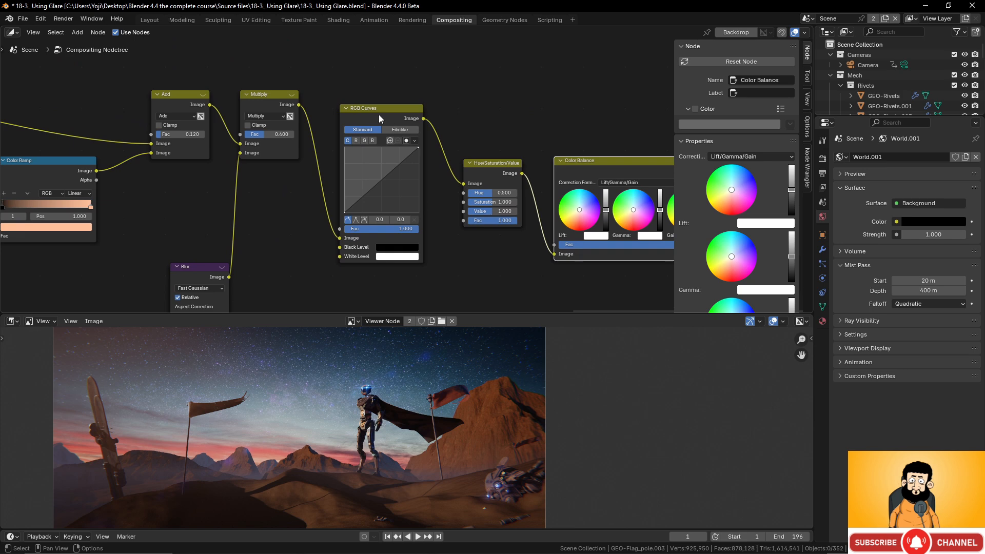
pyautogui.scroll(1, 378, 115)
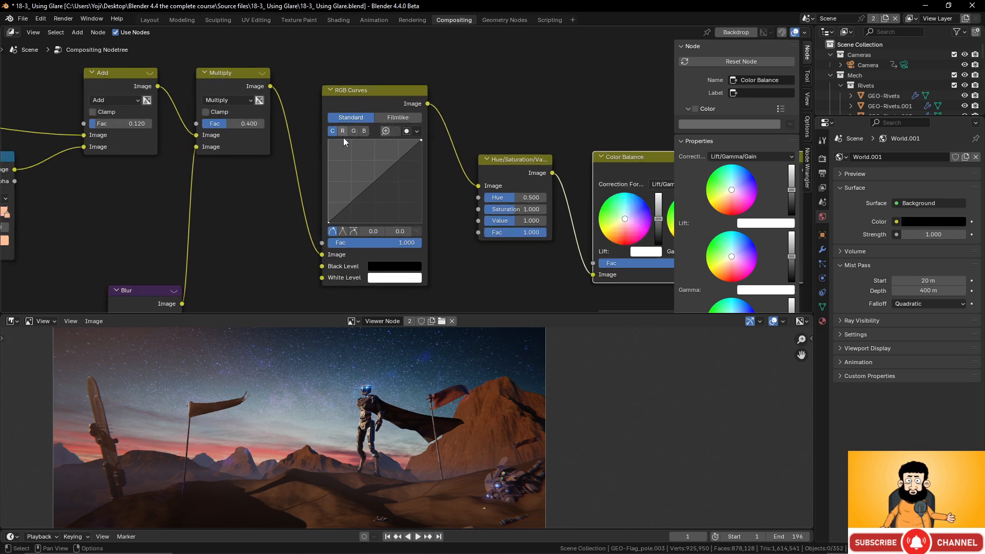
pyautogui.scroll(1, 433, 192)
pyautogui.moveTo(433, 192); pyautogui.dragTo(445, 176, button='middle')
pyautogui.moveTo(394, 161); pyautogui.dragTo(390, 146)
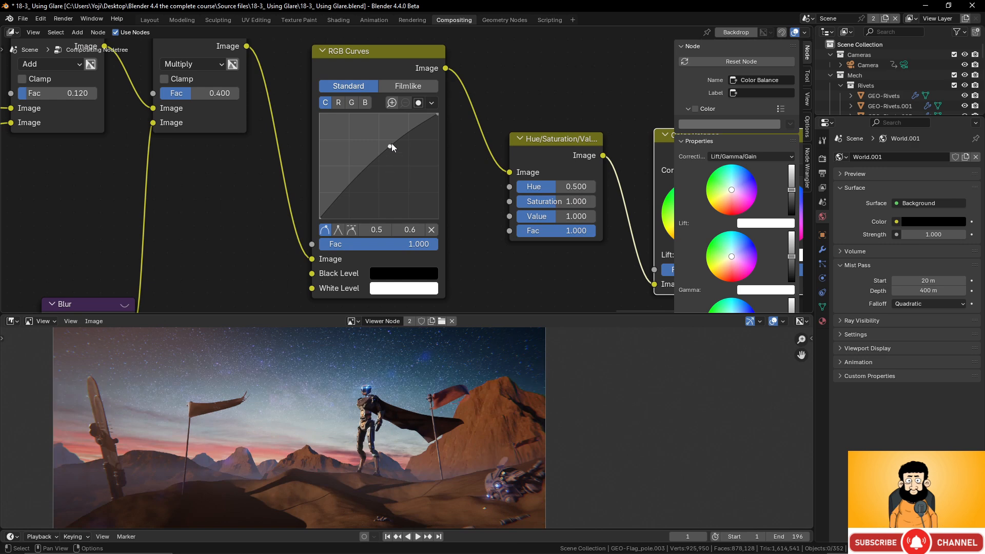
pyautogui.moveTo(360, 179); pyautogui.dragTo(362, 186)
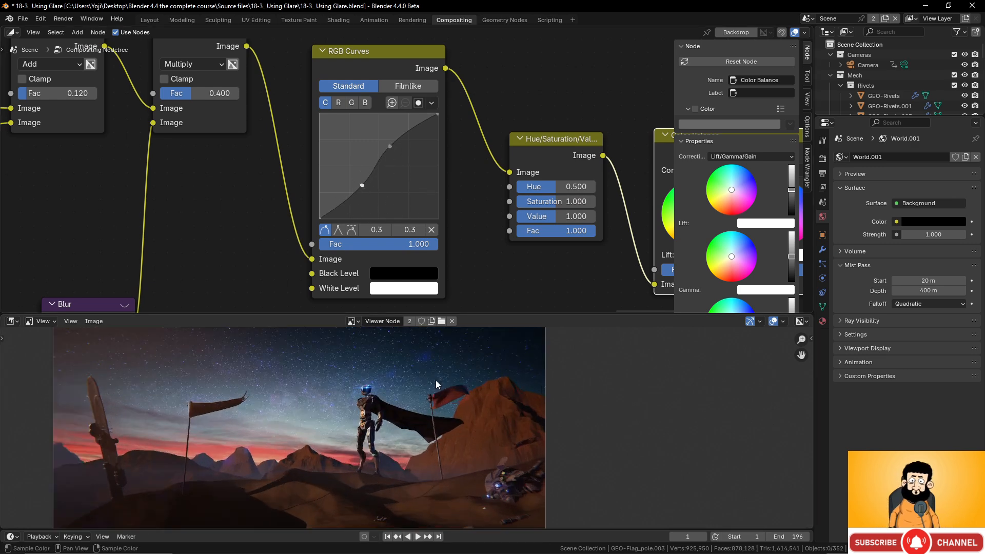
# Soften the combined curve by moving both points back close to the diagonal, the upper one to about 0.6, 0.6
pyautogui.scroll(1, 436, 380)
pyautogui.moveTo(362, 185); pyautogui.dragTo(358, 183)
pyautogui.moveTo(390, 146); pyautogui.dragTo(392, 149)
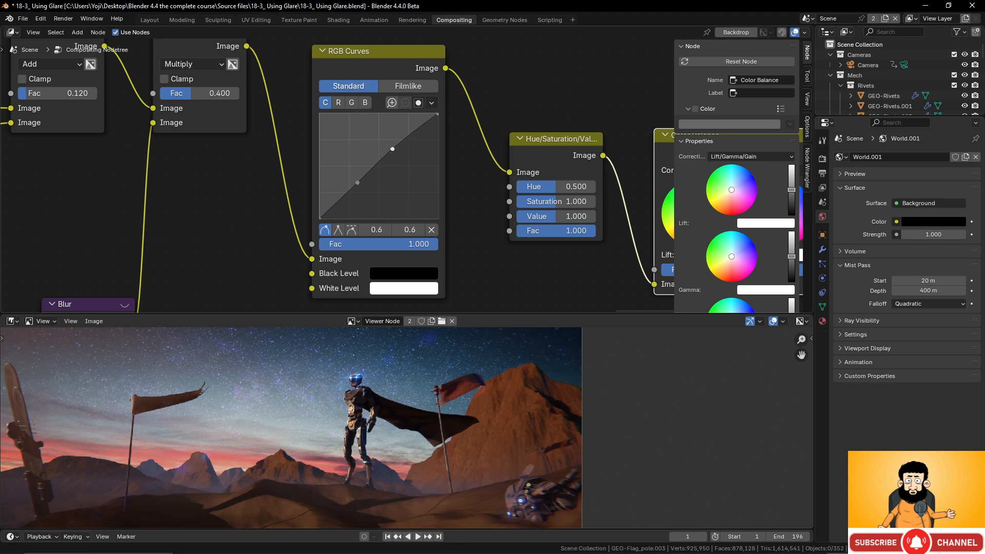
pyautogui.scroll(-4, 422, 408)
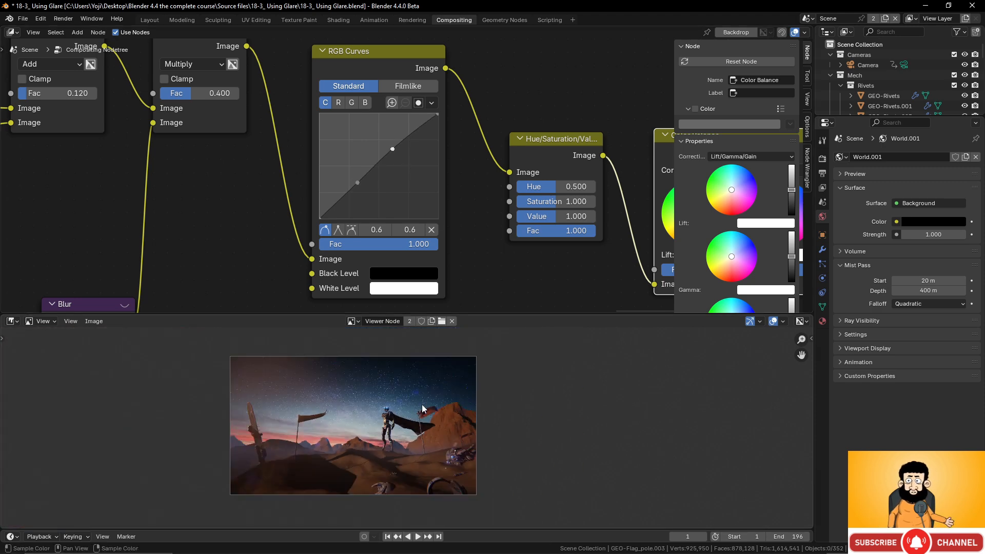
pyautogui.scroll(2, 423, 407)
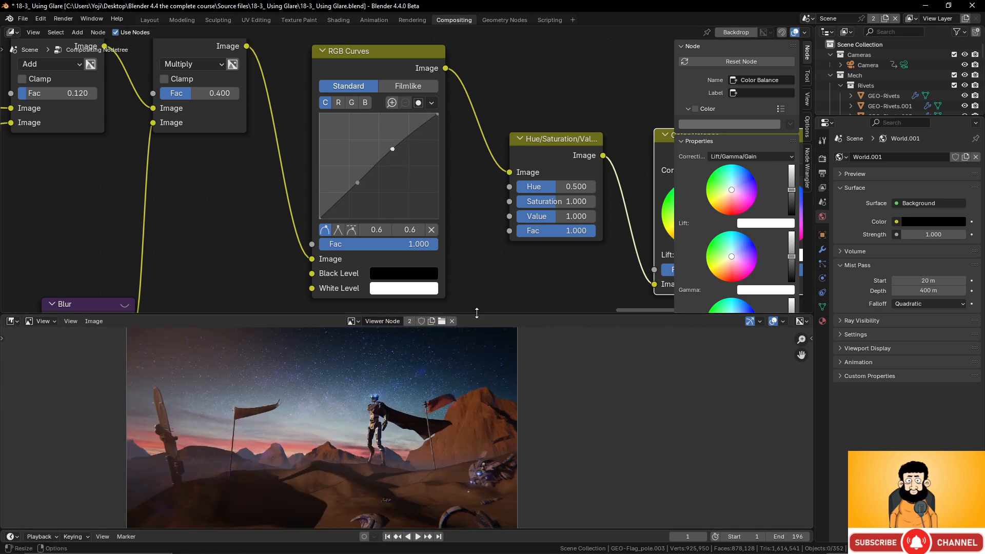
# Enlarge the image preview area and add a point at about 0.4, 0.5 to the RGB Curves node's green channel
pyautogui.moveTo(474, 314); pyautogui.dragTo(470, 261)
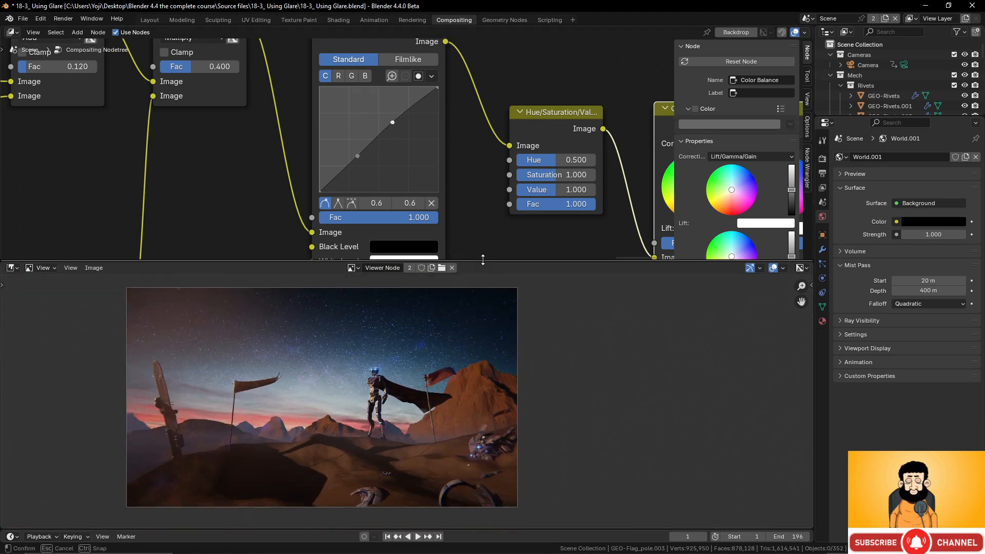
pyautogui.click(353, 75)
pyautogui.moveTo(379, 138)
pyautogui.mouseDown()
pyautogui.moveTo(371, 131)
pyautogui.moveTo(378, 139)
pyautogui.mouseUp()
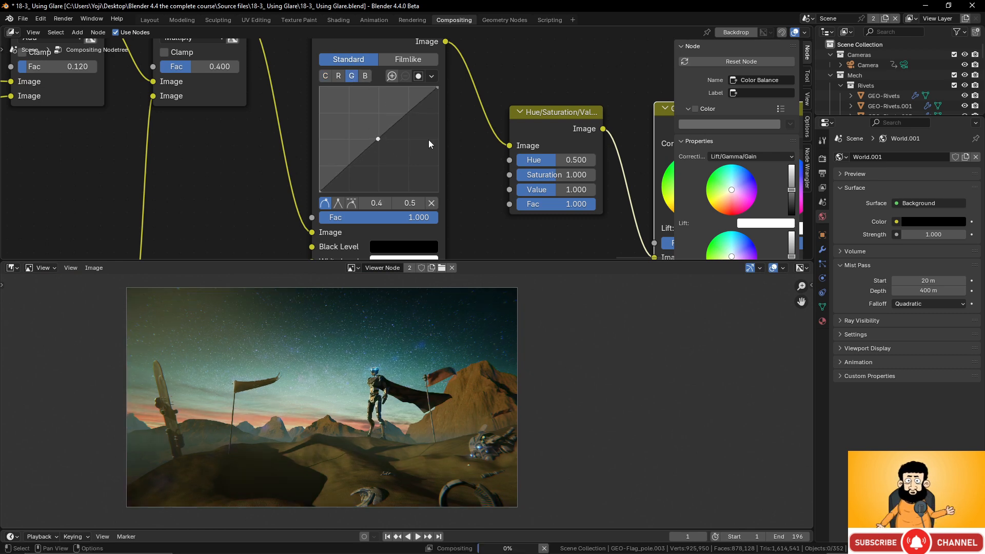
# Remove the green channel's added point and add a point at about 0.4, 0.5 to the RGB Curves node's blue channel
pyautogui.click(430, 205)
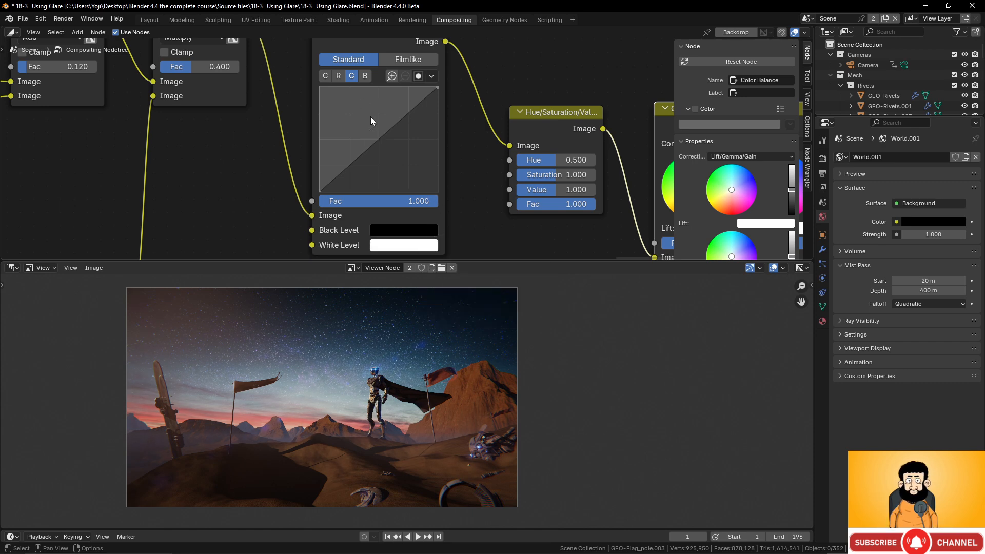
pyautogui.click(365, 75)
pyautogui.moveTo(377, 134); pyautogui.dragTo(380, 141)
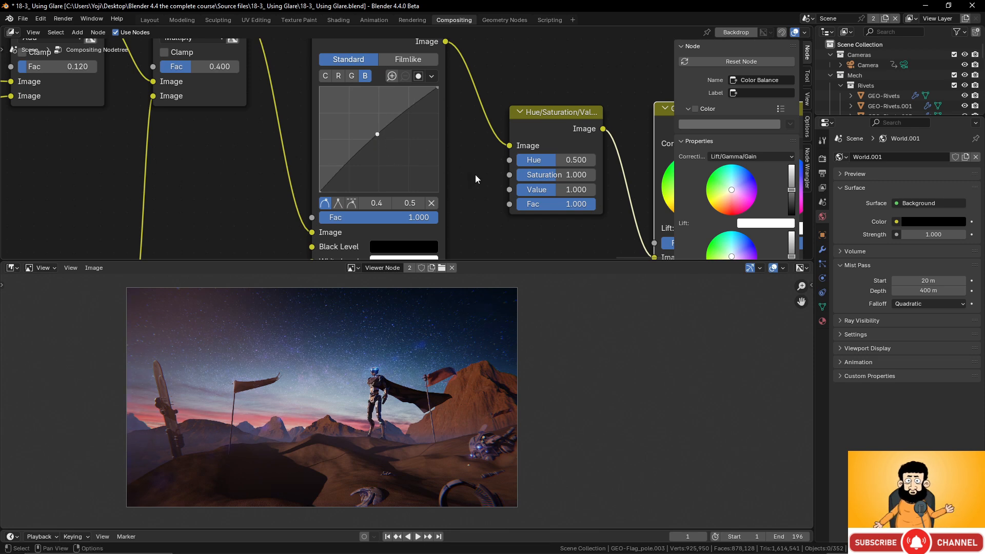
# Compare the image before and after the curves by viewing the Multiply node's output and the RGB Curves node's output
pyautogui.scroll(-3, 410, 154)
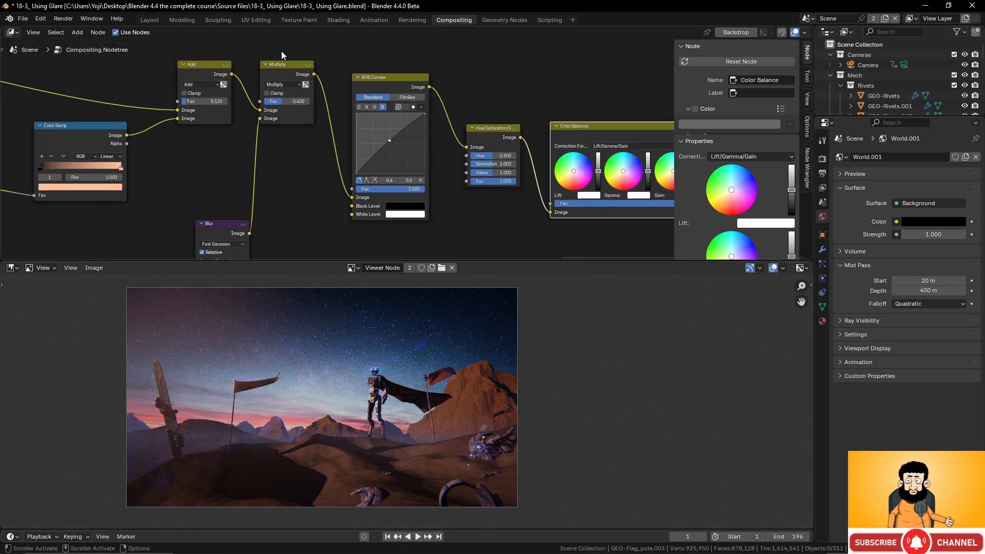
pyautogui.keyDown('ctrl'); pyautogui.keyDown('shift'); pyautogui.click(285, 64); pyautogui.keyUp('shift'); pyautogui.keyUp('ctrl')
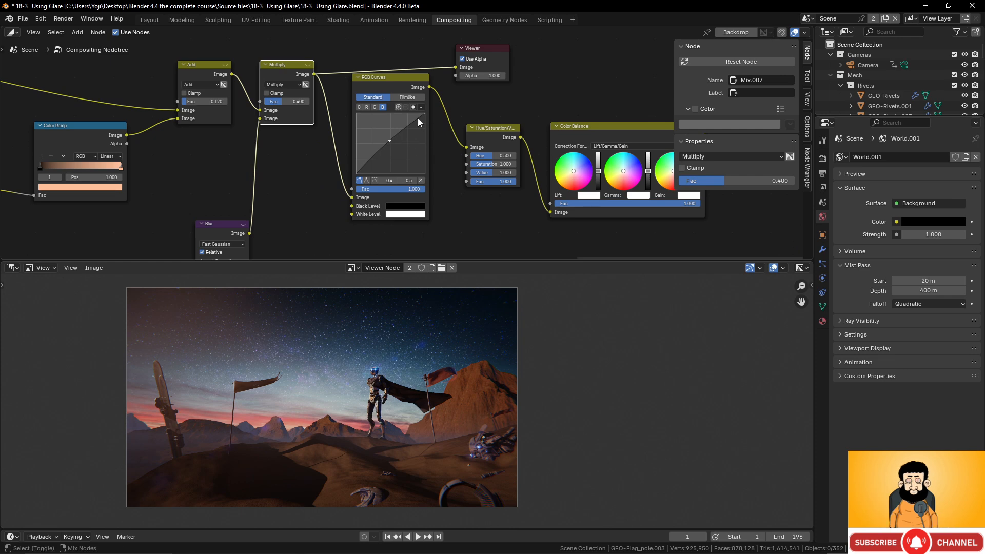
pyautogui.keyDown('ctrl'); pyautogui.keyDown('shift'); pyautogui.click(398, 76); pyautogui.keyUp('shift'); pyautogui.keyUp('ctrl')
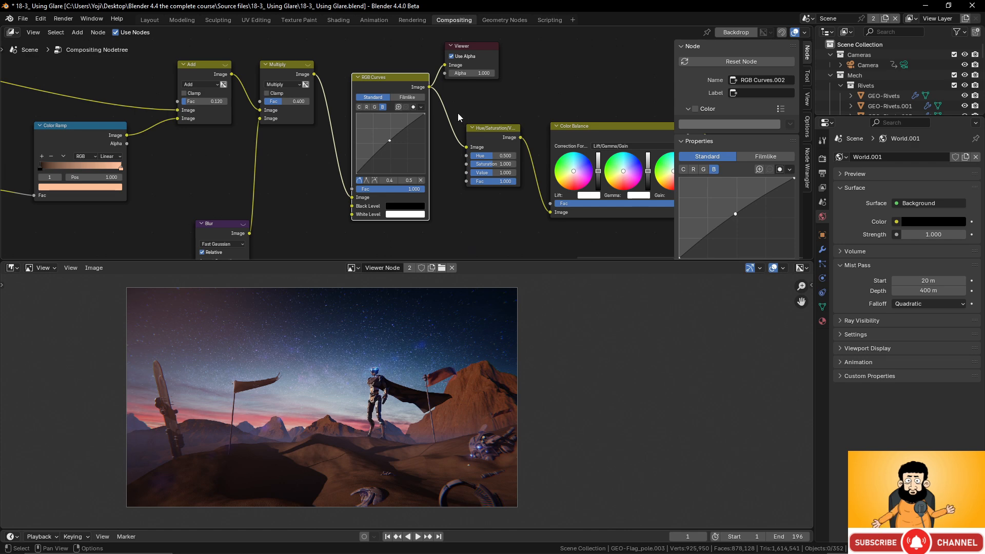
# Preview the Hue/Saturation/Value node's output and set its Saturation to 0.8
pyautogui.moveTo(476, 134); pyautogui.dragTo(421, 137, button='middle')
pyautogui.scroll(2, 421, 137)
pyautogui.scroll(3, 485, 208)
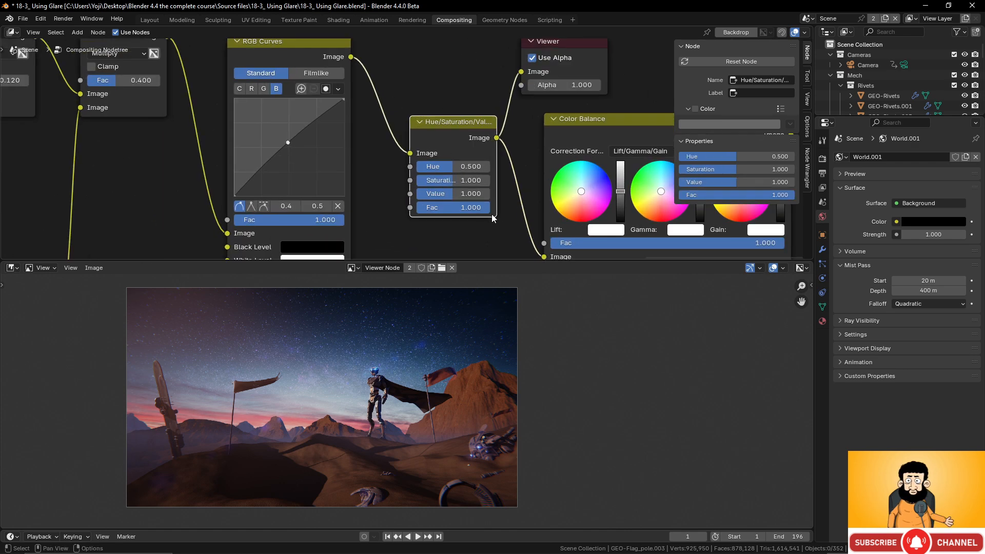
pyautogui.doubleClick(426, 135)
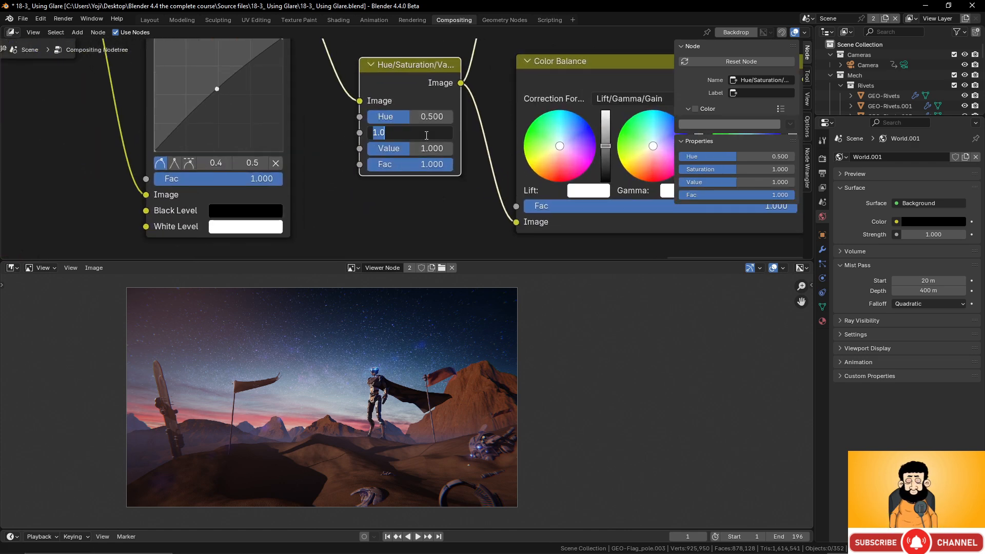
pyautogui.write('0.8')
pyautogui.press('Return')
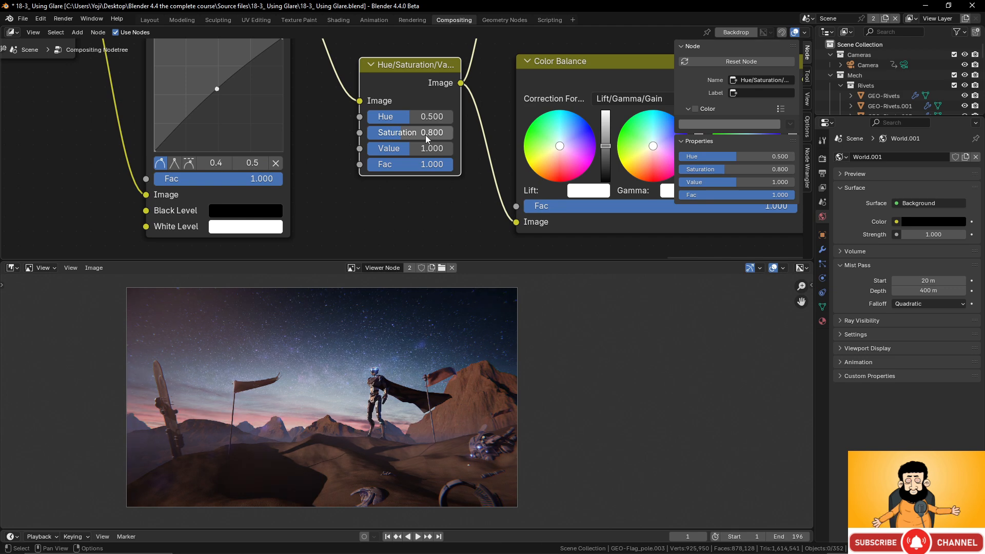
# Try a Saturation of 1.2 on the Hue/Saturation/Value node and reset it to 1
pyautogui.doubleClick(426, 132)
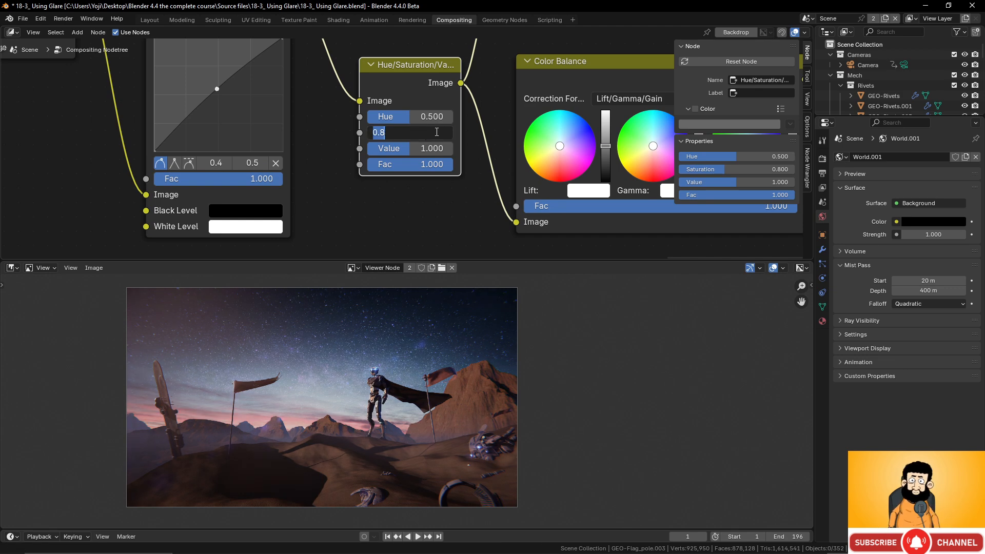
pyautogui.write('1.2')
pyautogui.press('Return')
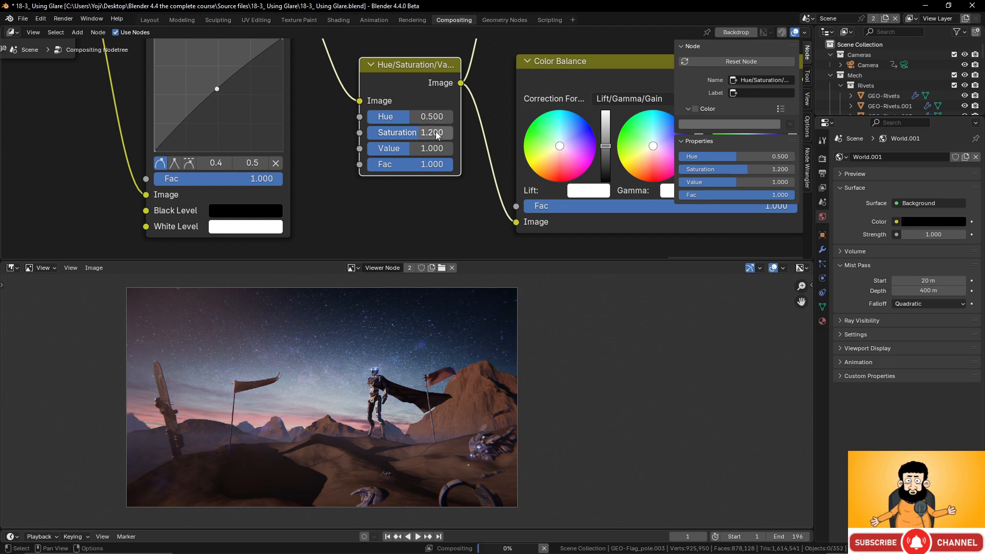
pyautogui.doubleClick(423, 134)
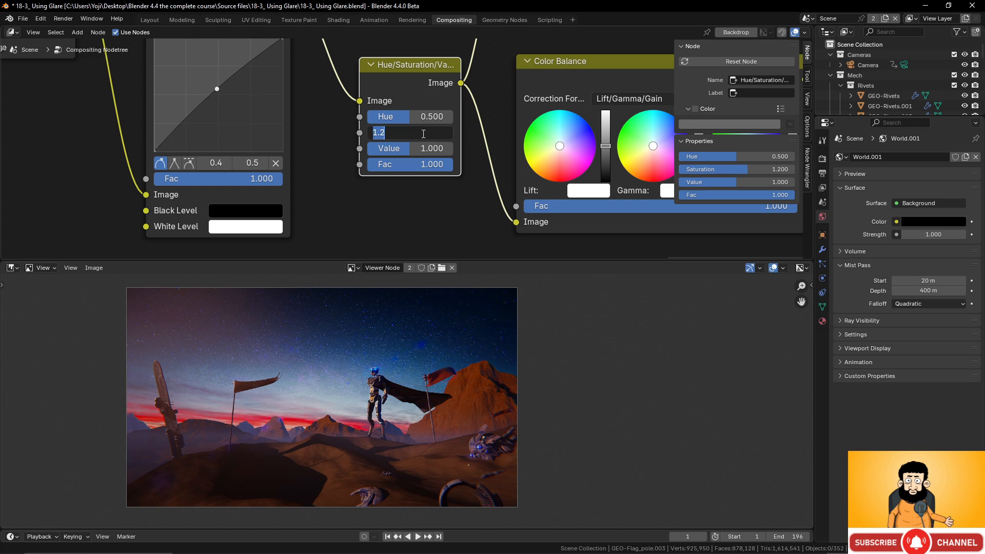
pyautogui.write('1')
pyautogui.press('Return')
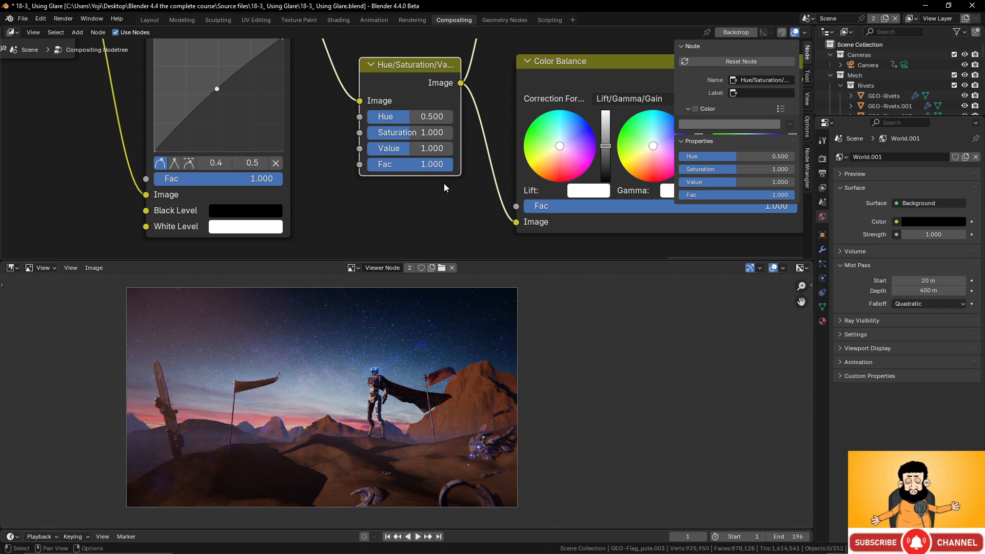
# Try Hue values of 0.45 and 0.48 on the Hue/Saturation/Value node and reset Hue to 0.5
pyautogui.scroll(1, 439, 190)
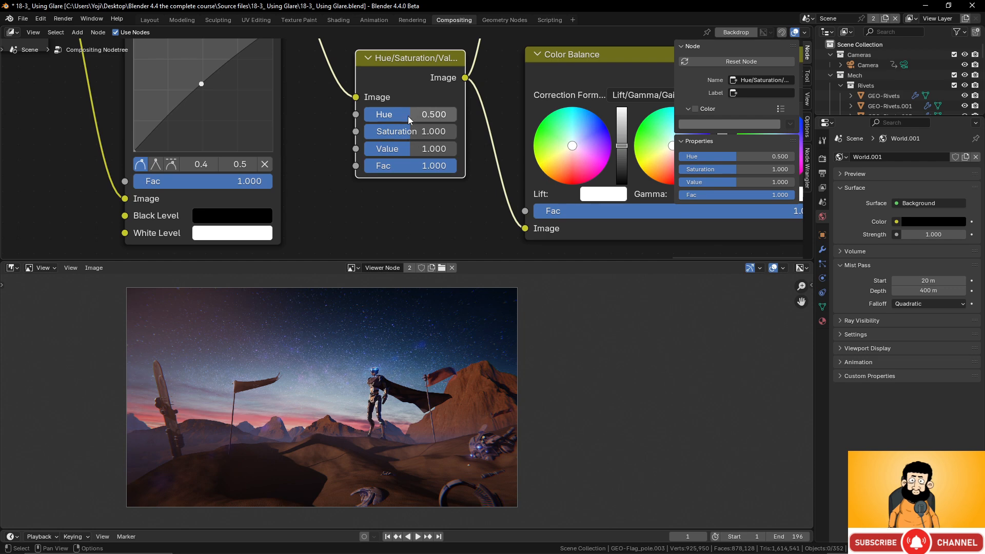
pyautogui.click(423, 114)
pyautogui.write('0.45')
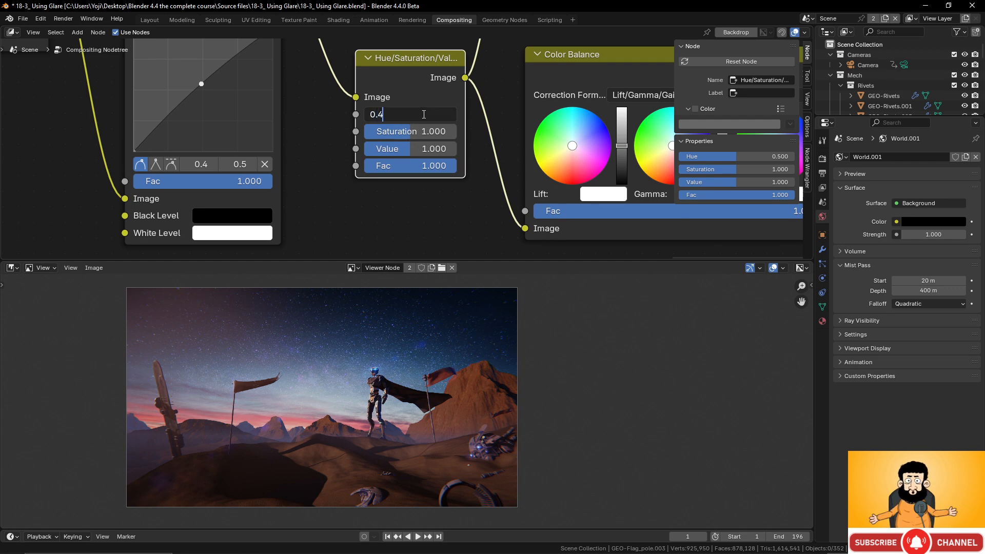
pyautogui.press('Return')
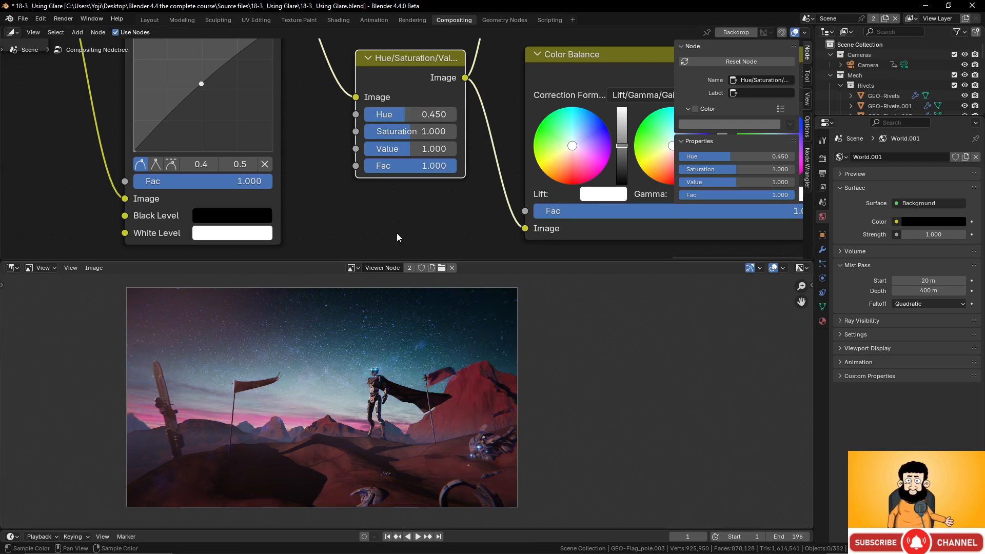
pyautogui.click(414, 114)
pyautogui.write('0.')
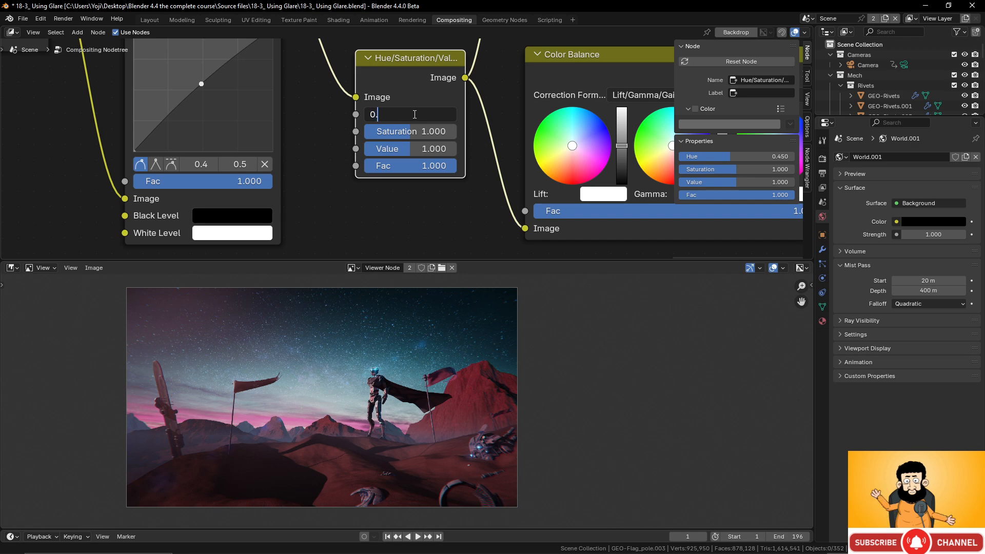
pyautogui.write('48')
pyautogui.press('Return')
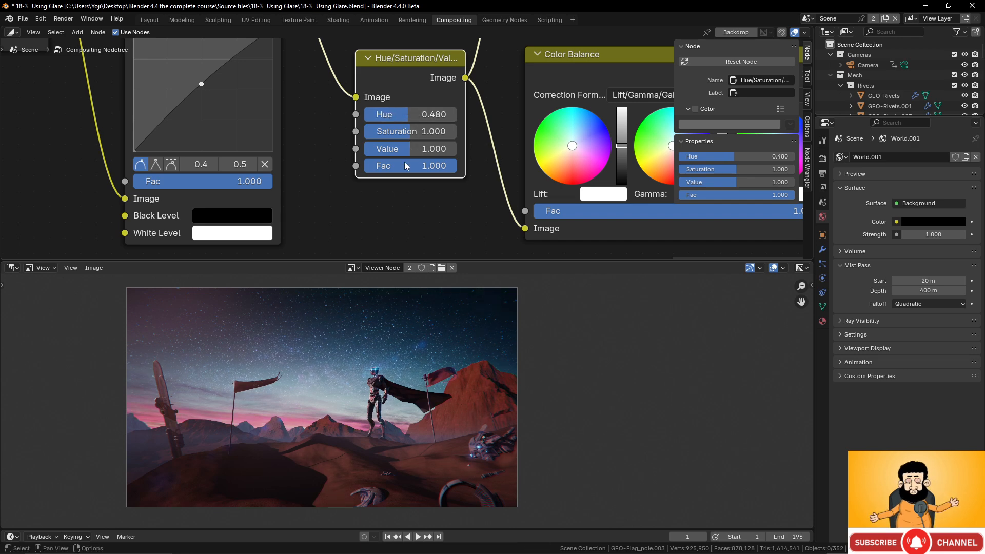
pyautogui.click(416, 112)
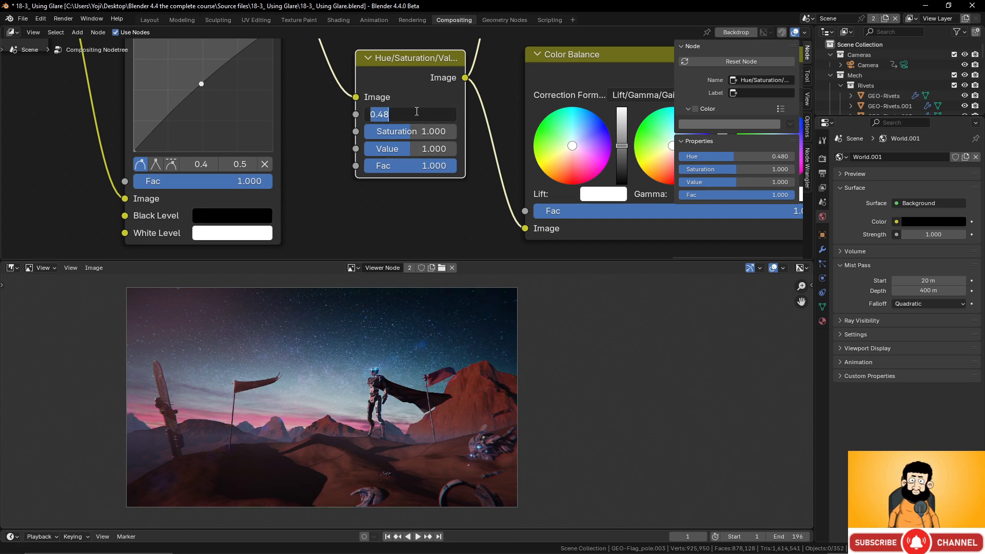
pyautogui.write('0.5')
pyautogui.press('Return')
# Connect the Color Balance node's output to the Viewer
pyautogui.scroll(-3, 417, 123)
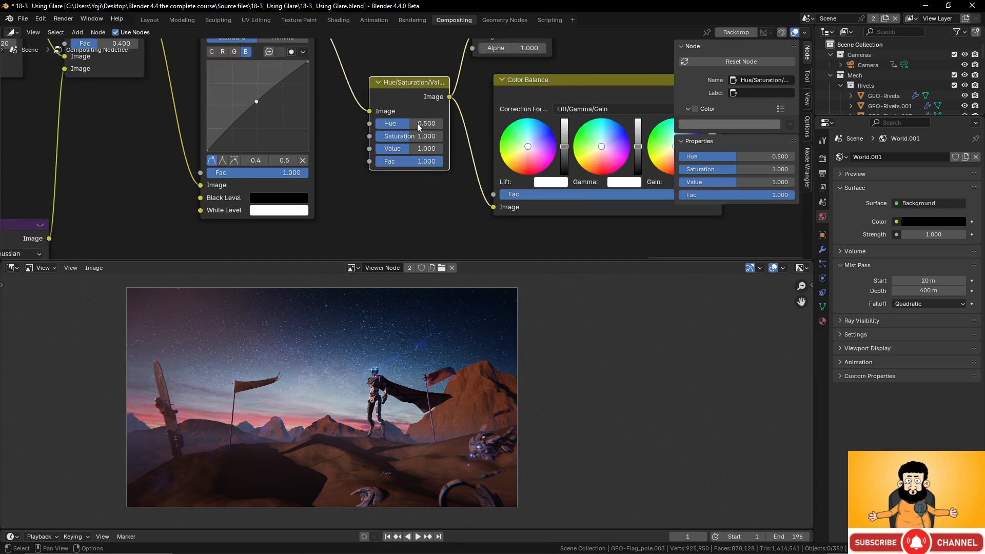
pyautogui.moveTo(424, 97); pyautogui.dragTo(402, 113, button='middle')
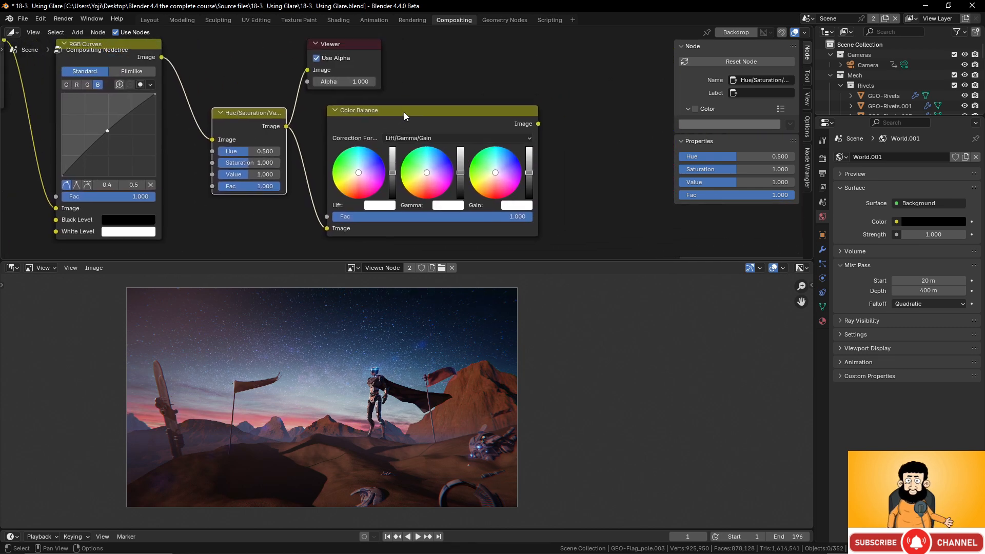
pyautogui.keyDown('ctrl'); pyautogui.keyDown('shift'); pyautogui.click(405, 112); pyautogui.keyUp('shift'); pyautogui.keyUp('ctrl')
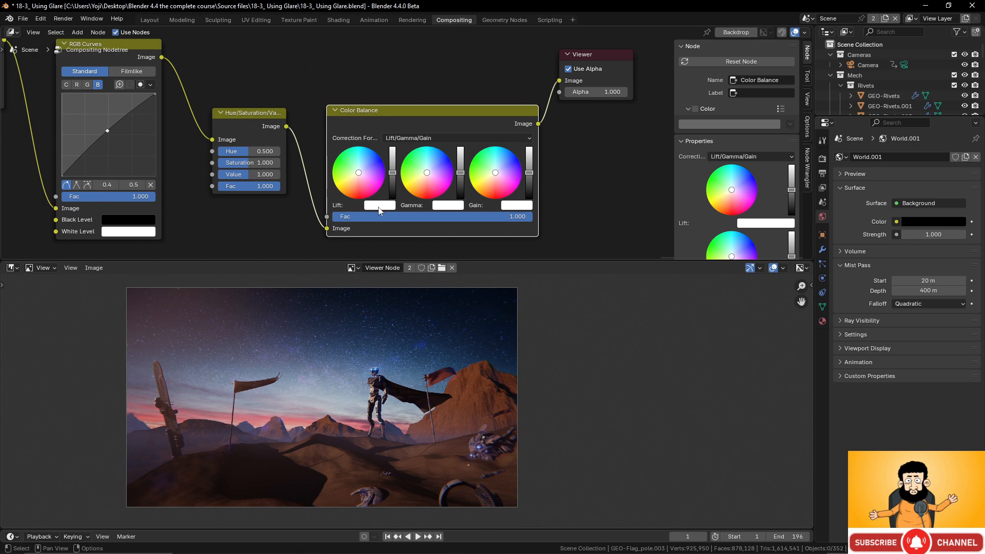
# Tint the Color Balance node's Lift slightly blue and its Gain pale yellow
pyautogui.scroll(2, 406, 148)
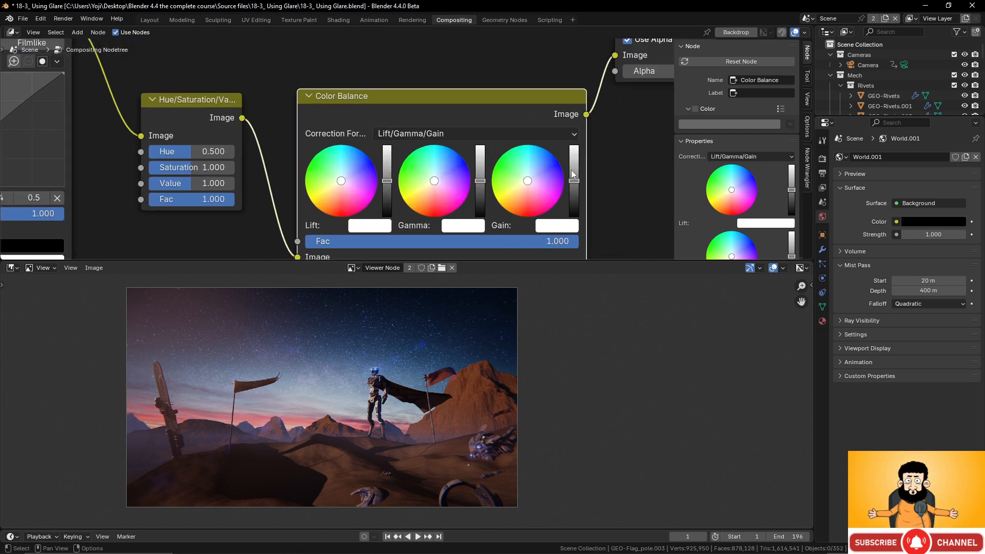
pyautogui.moveTo(462, 155); pyautogui.dragTo(463, 130, button='middle')
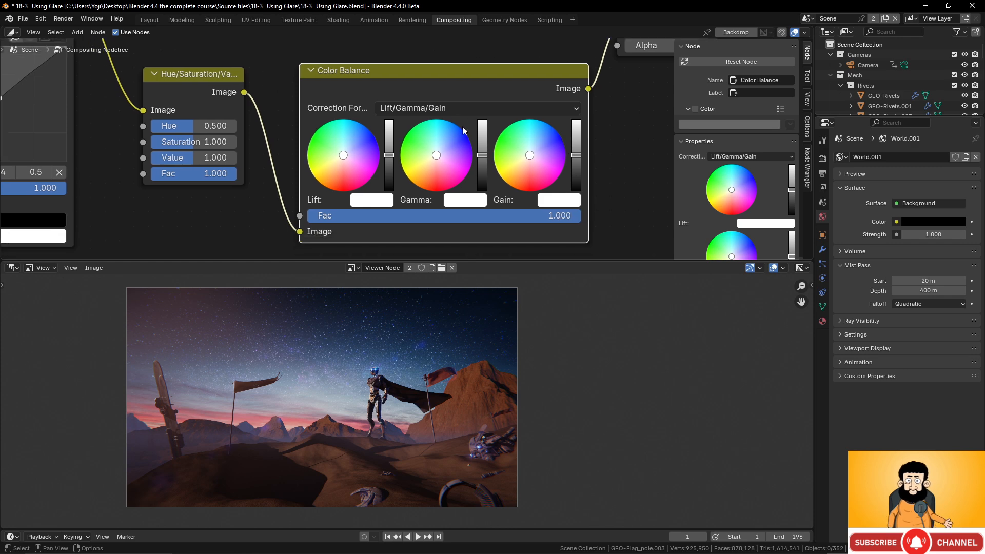
pyautogui.scroll(2, 469, 146)
pyautogui.scroll(1, 472, 151)
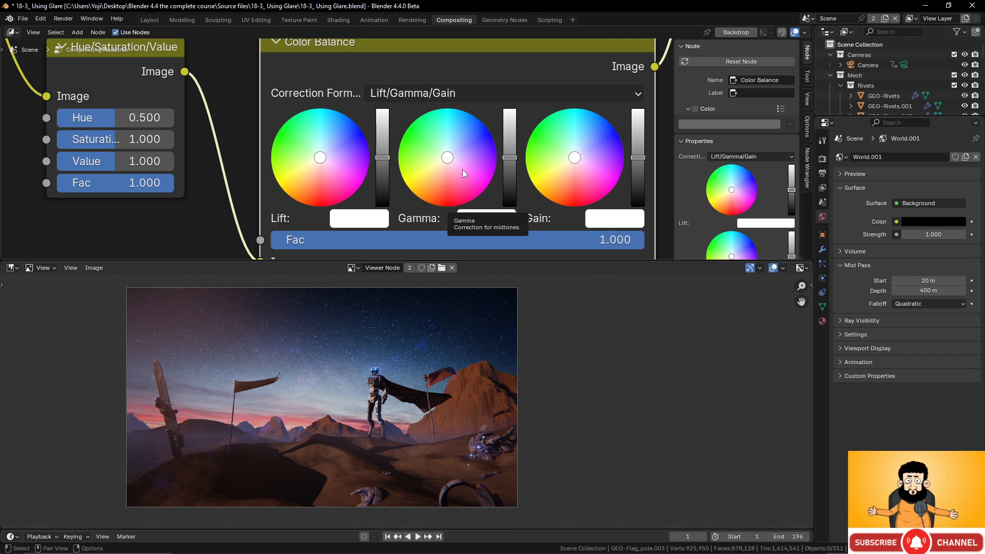
pyautogui.scroll(2, 349, 179)
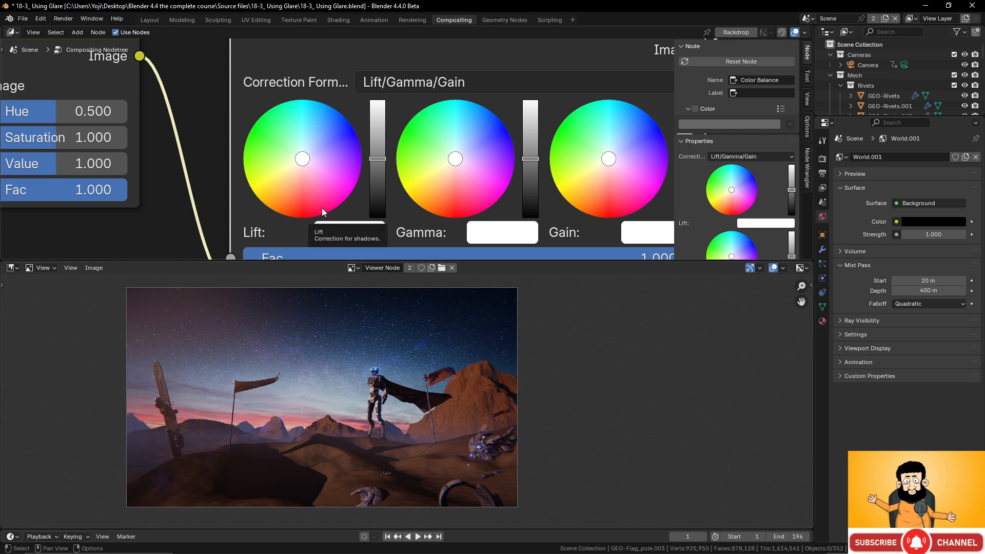
pyautogui.scroll(-2, 327, 144)
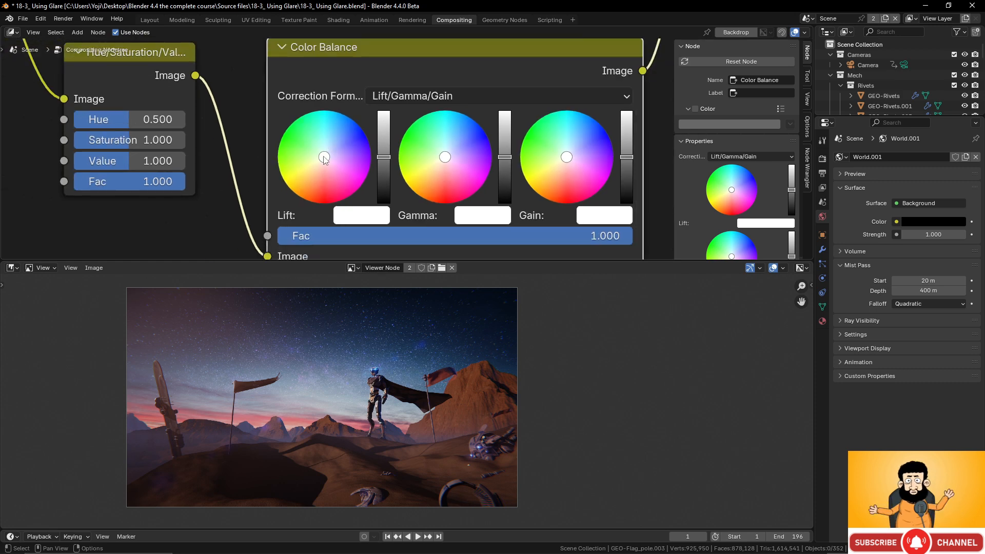
pyautogui.moveTo(326, 157); pyautogui.dragTo(330, 149)
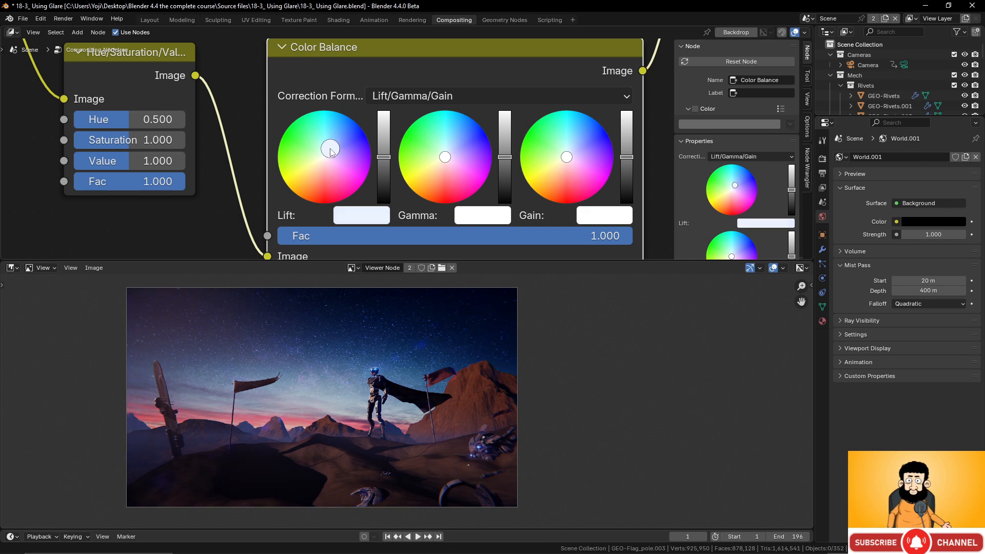
pyautogui.moveTo(566, 157); pyautogui.dragTo(554, 176)
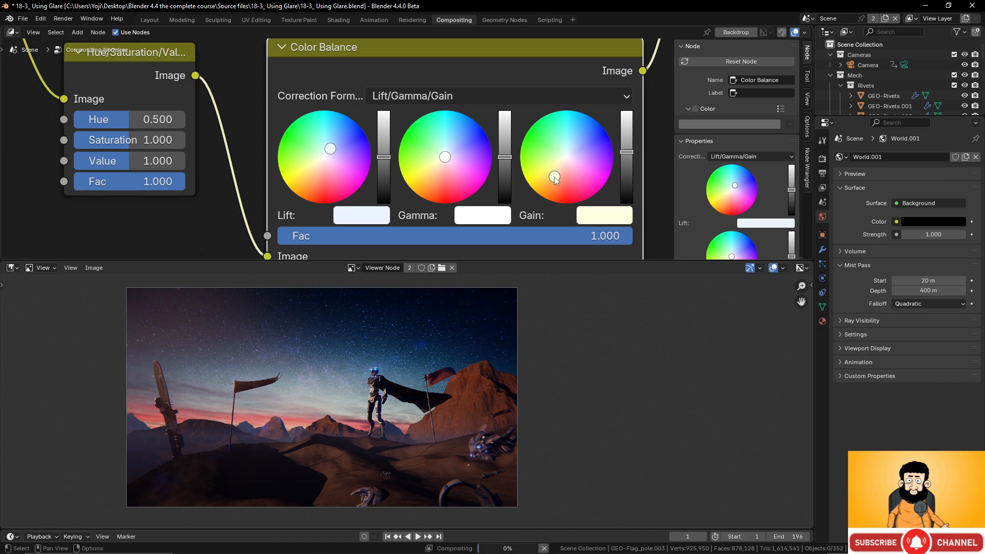
# Move the lower point of the RGB Curves node's combined curve to about 0.2, 0.3 to lift the shadows
pyautogui.scroll(5, 405, 367)
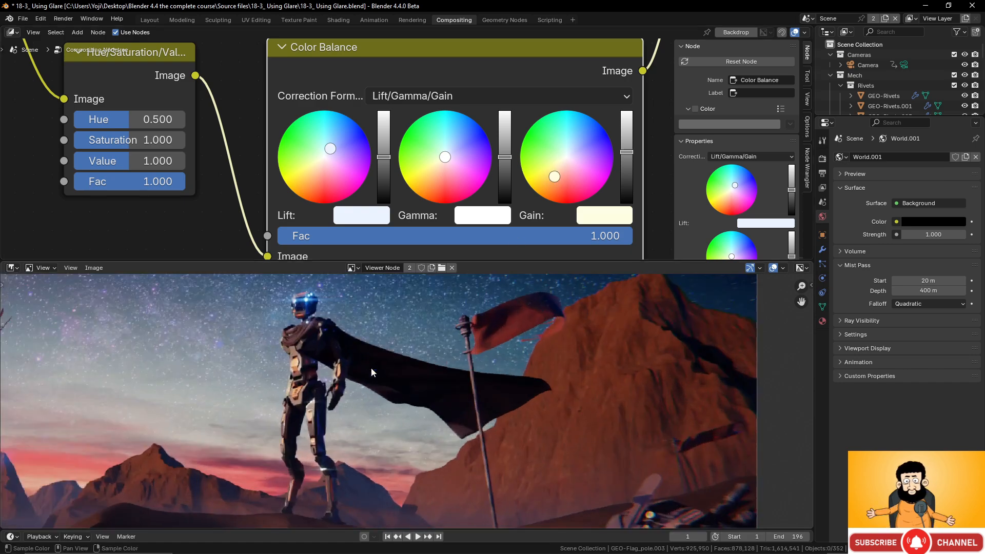
pyautogui.moveTo(352, 347); pyautogui.dragTo(435, 375, button='middle')
pyautogui.scroll(-4, 435, 374)
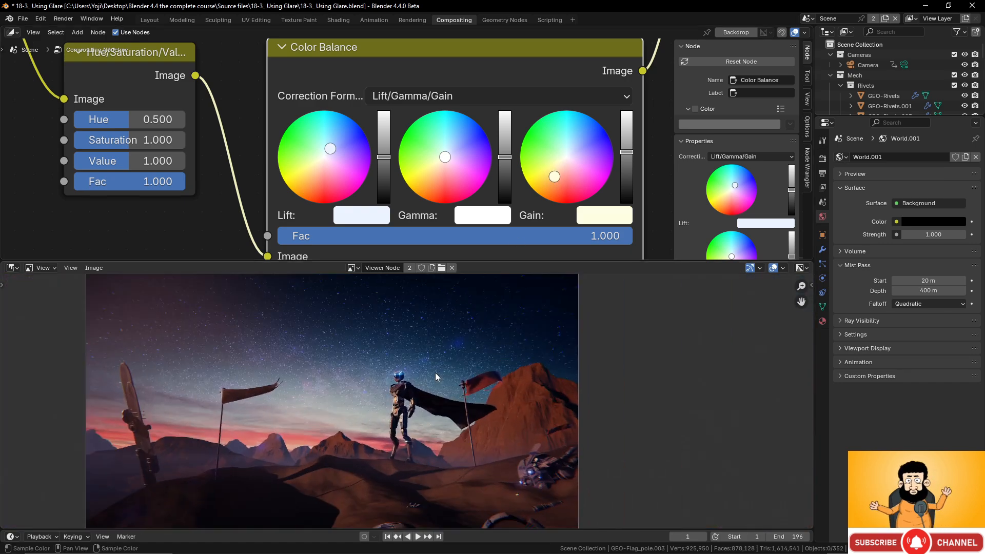
pyautogui.scroll(1, 435, 373)
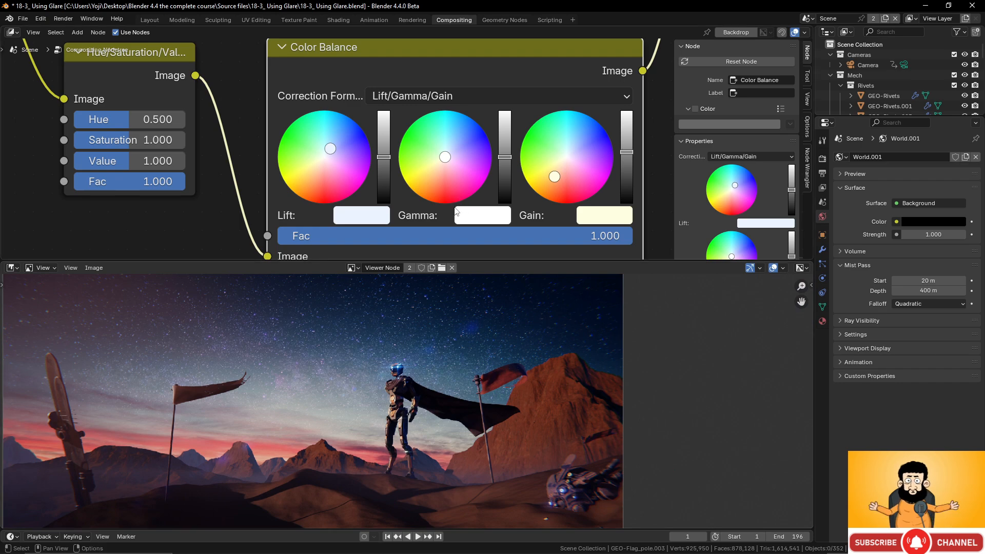
pyautogui.scroll(-1, 420, 382)
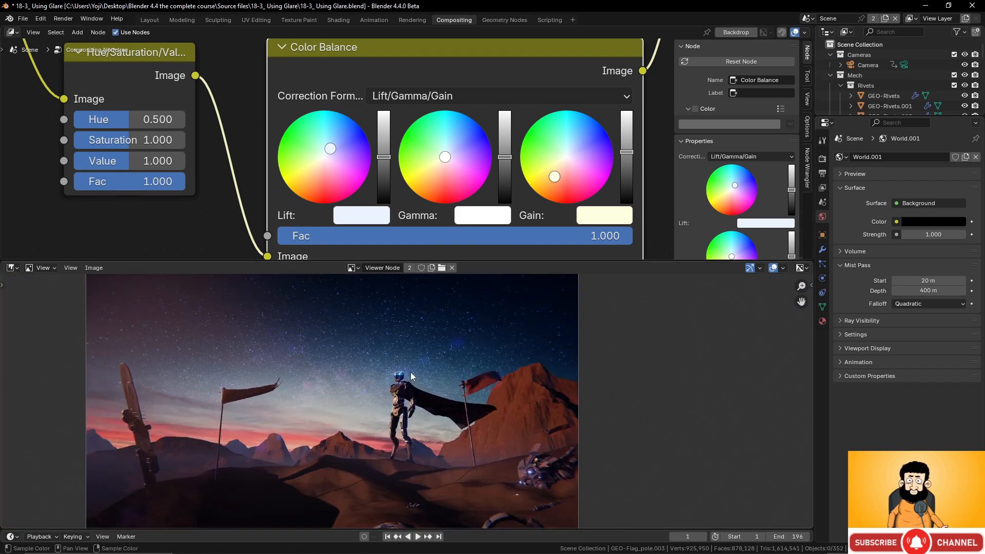
pyautogui.scroll(-5, 410, 149)
pyautogui.moveTo(172, 208); pyautogui.dragTo(429, 201, button='middle')
pyautogui.moveTo(363, 169); pyautogui.dragTo(441, 237, button='middle')
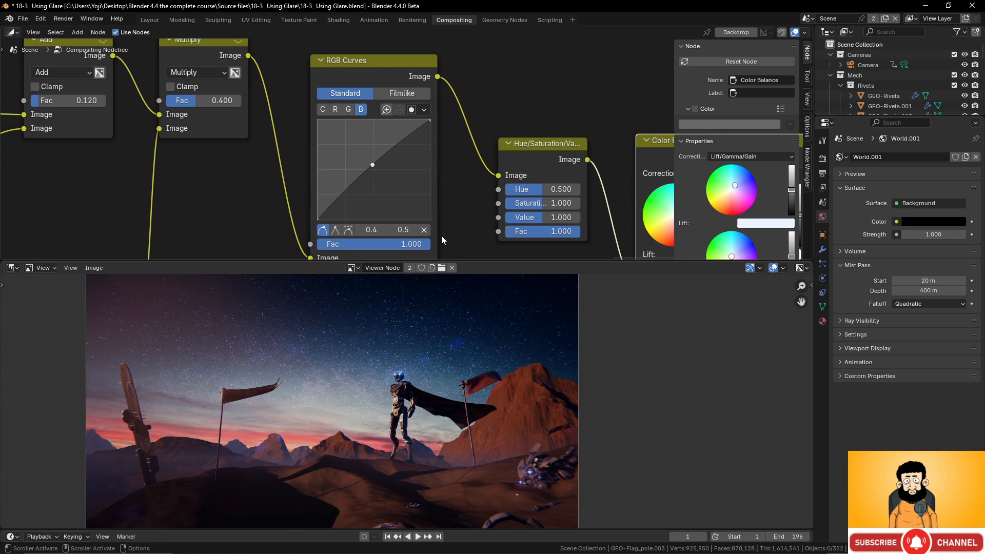
pyautogui.click(324, 109)
pyautogui.scroll(1, 382, 180)
pyautogui.moveTo(337, 194); pyautogui.dragTo(329, 202)
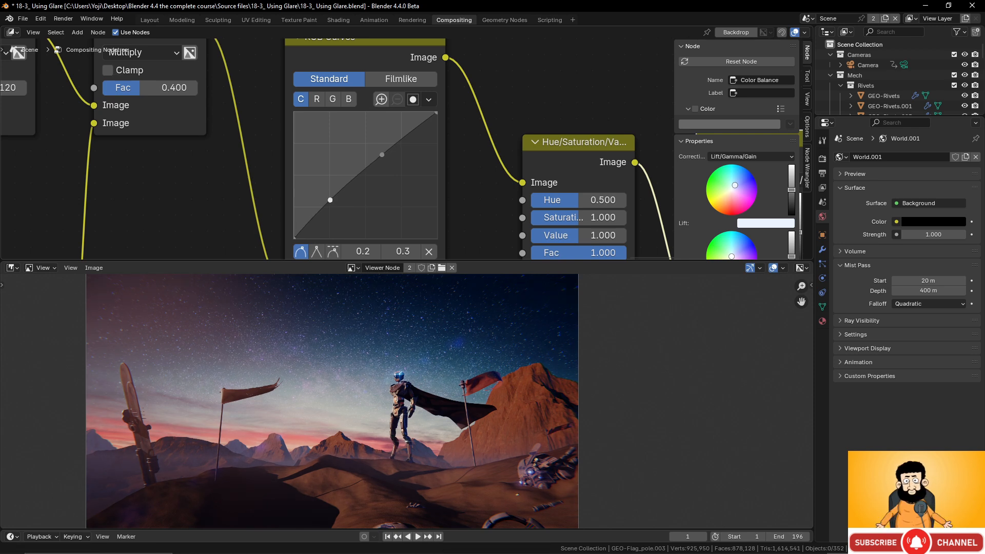
pyautogui.moveTo(329, 199); pyautogui.dragTo(331, 201)
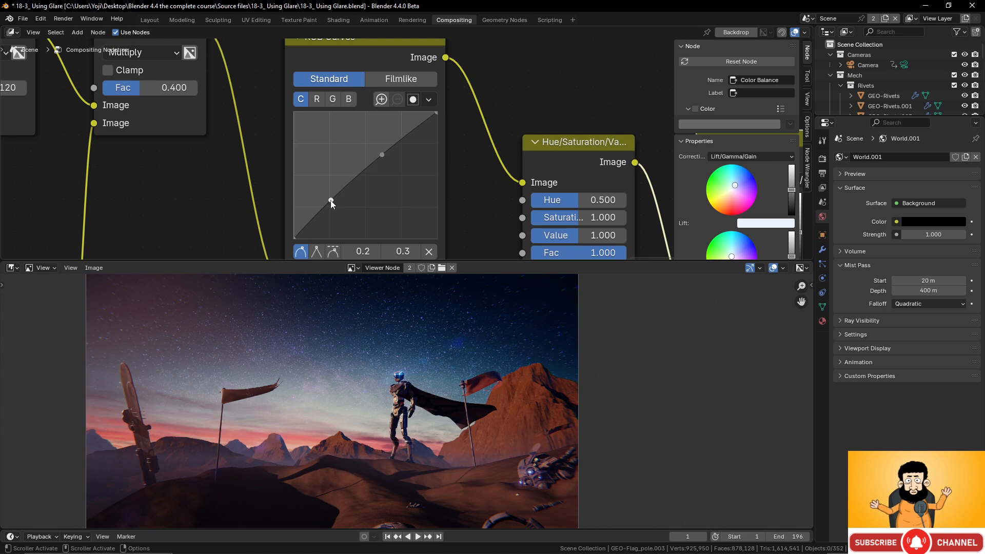
# Give the image preview more room and examine the graded render of the mech scene up close
pyautogui.scroll(-5, 444, 383)
pyautogui.scroll(4, 446, 382)
pyautogui.moveTo(447, 380); pyautogui.dragTo(481, 367, button='middle')
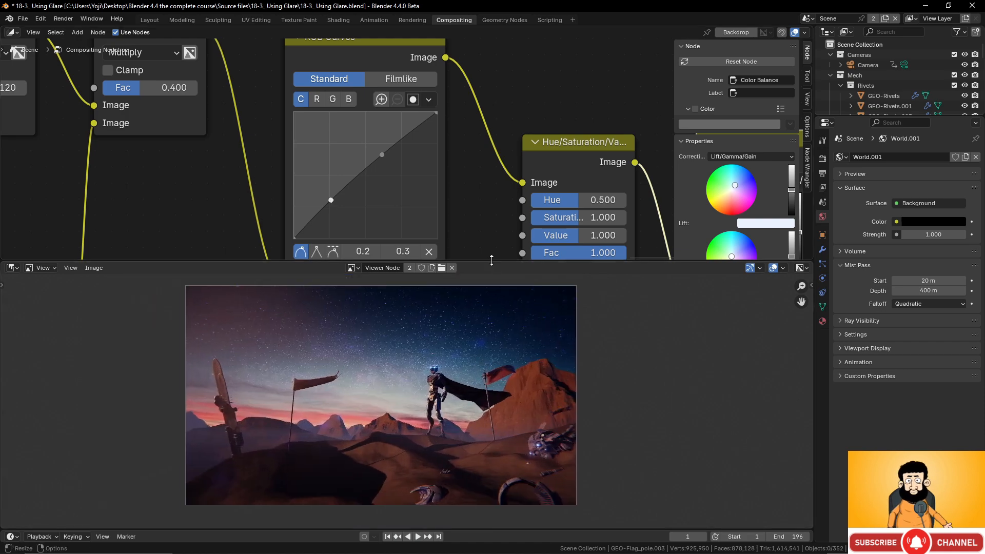
pyautogui.moveTo(492, 261); pyautogui.dragTo(491, 158)
pyautogui.scroll(4, 525, 269)
pyautogui.scroll(-3, 525, 270)
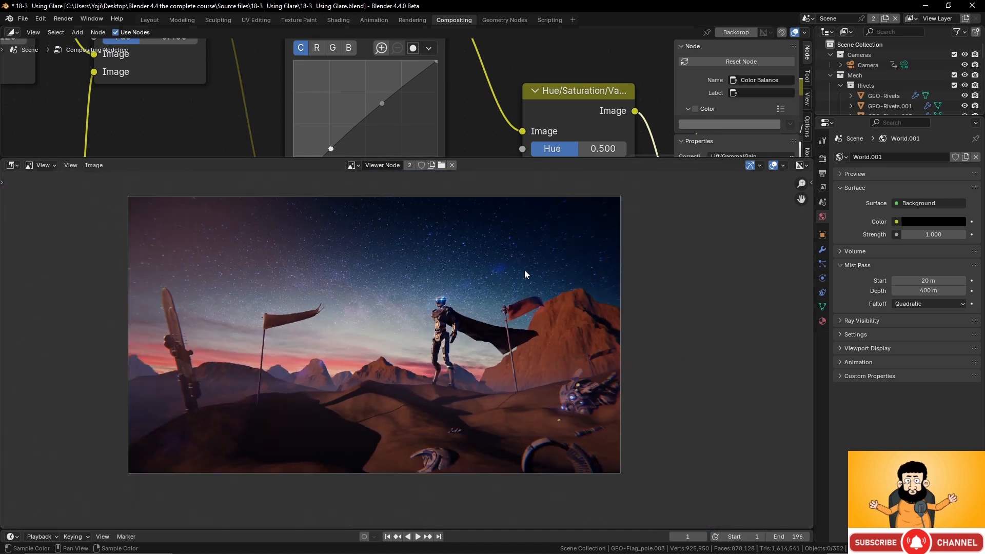
pyautogui.scroll(2, 525, 274)
pyautogui.moveTo(525, 274); pyautogui.dragTo(523, 288, button='middle')
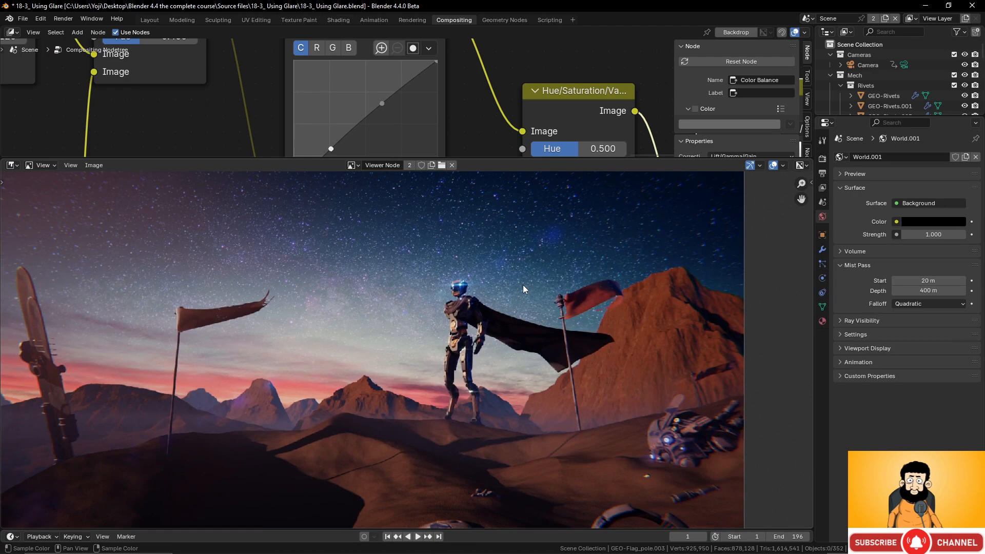
pyautogui.scroll(-5, 524, 289)
pyautogui.scroll(1, 523, 285)
pyautogui.scroll(-3, 451, 105)
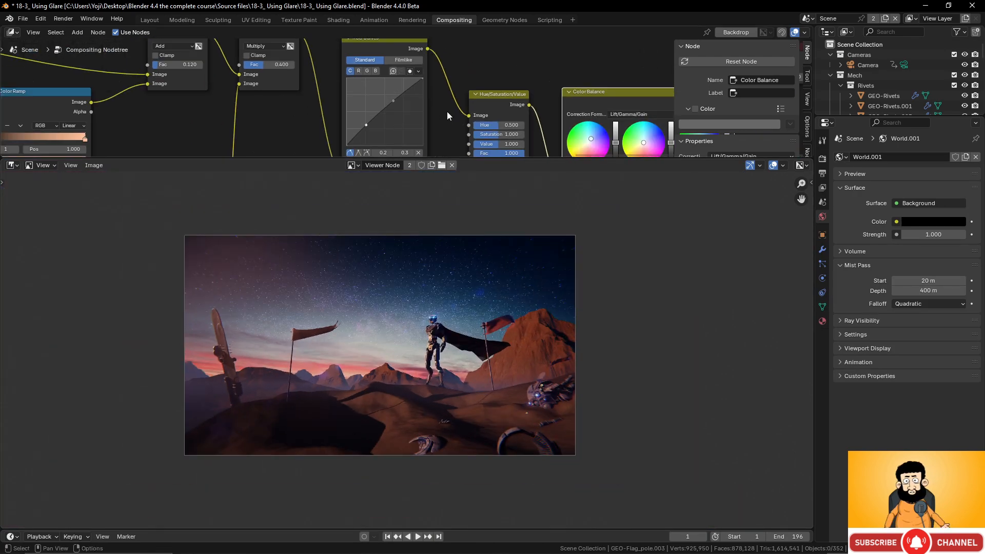
# Compare the Multiply node's output with the Color Balance node's output in the Viewer
pyautogui.scroll(-2, 447, 112)
pyautogui.scroll(-1, 441, 71)
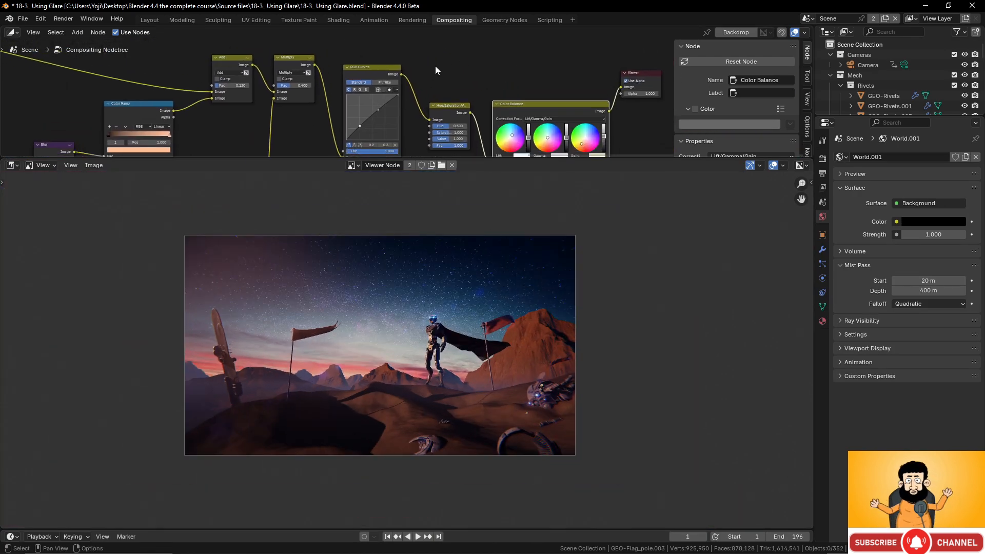
pyautogui.keyDown('ctrl'); pyautogui.keyDown('shift'); pyautogui.click(289, 57); pyautogui.keyUp('shift'); pyautogui.keyUp('ctrl')
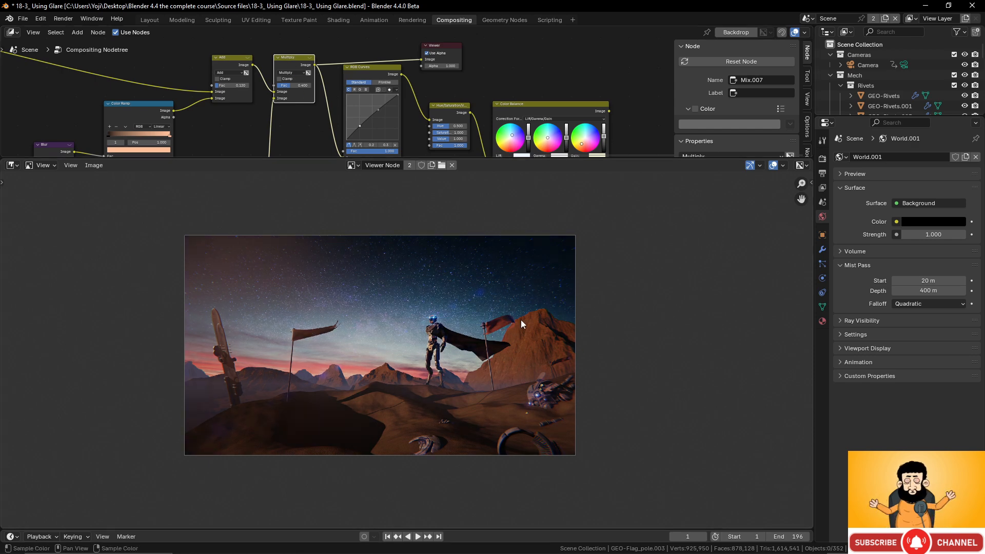
pyautogui.keyDown('ctrl'); pyautogui.keyDown('shift'); pyautogui.click(552, 109); pyautogui.keyUp('shift'); pyautogui.keyUp('ctrl')
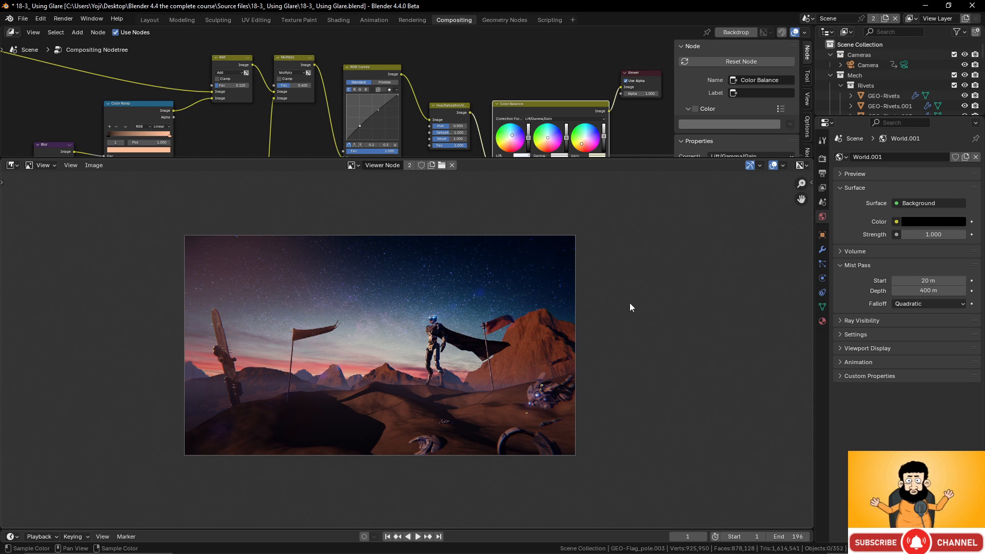
# Try raising the Color Balance node's Lift brightness to about 1.06
pyautogui.moveTo(528, 105); pyautogui.dragTo(524, 82)
pyautogui.scroll(8, 547, 113)
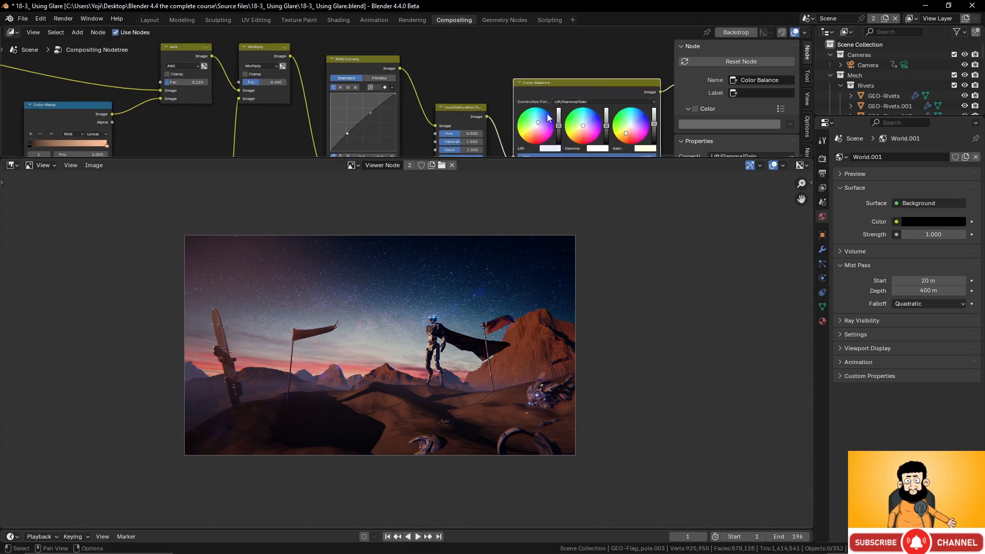
pyautogui.moveTo(590, 126); pyautogui.dragTo(383, 64, button='middle')
pyautogui.scroll(3, 383, 64)
pyautogui.scroll(4, 383, 63)
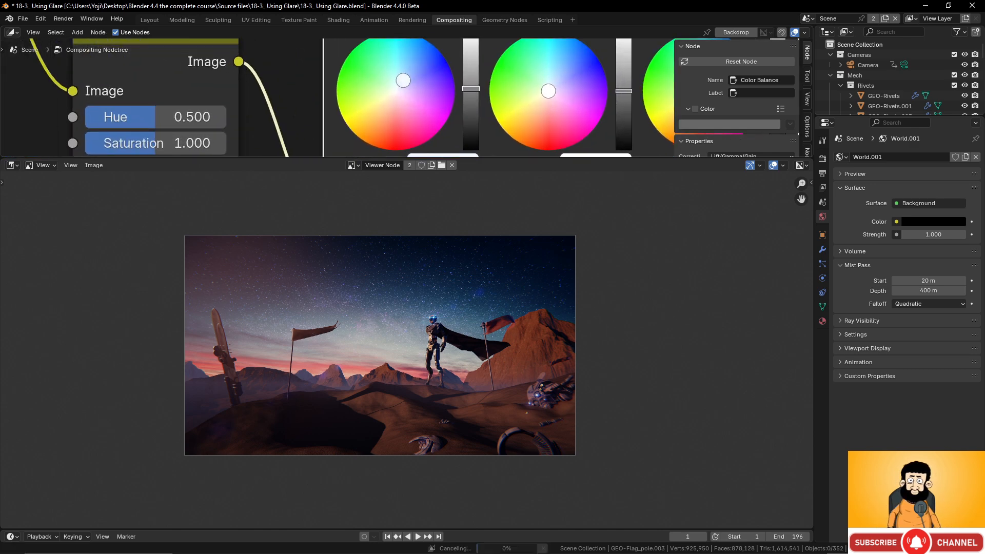
pyautogui.moveTo(471, 94); pyautogui.dragTo(472, 86)
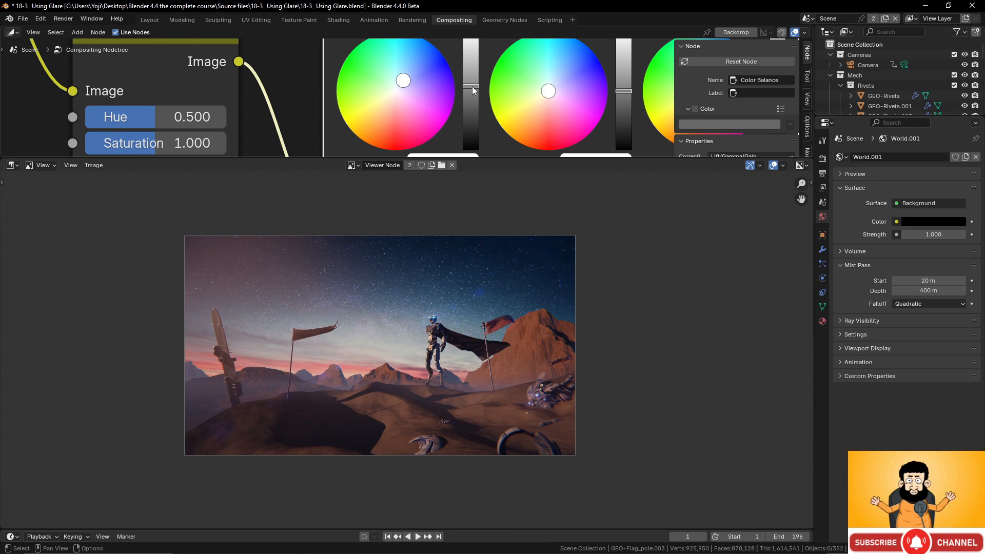
pyautogui.scroll(-4, 467, 94)
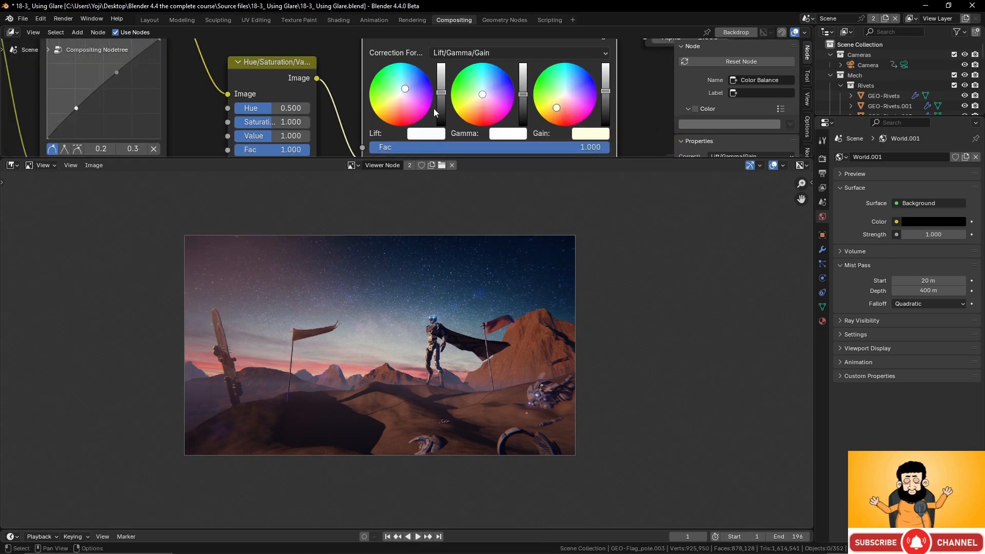
# Set the Value of the Color Balance node's Lift color to 1
pyautogui.click(429, 133)
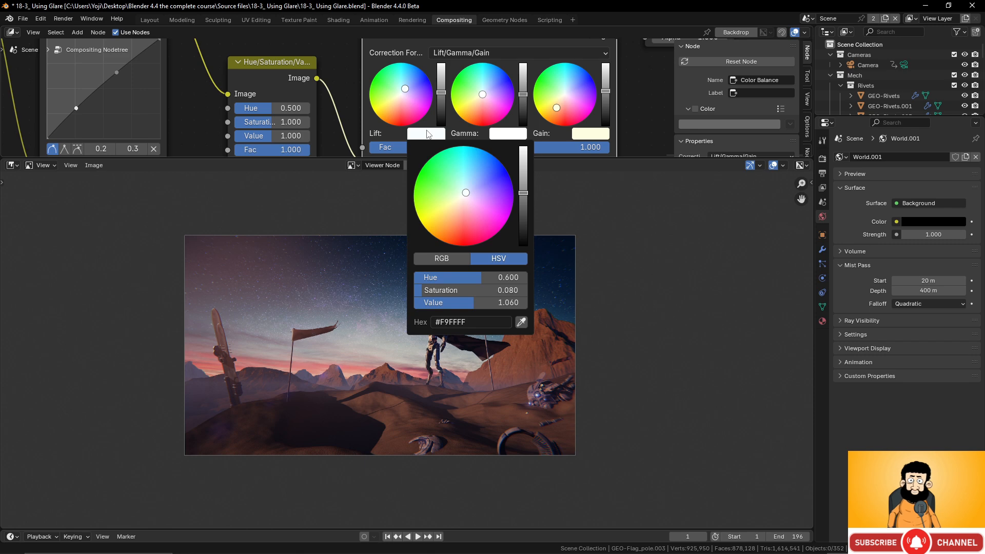
pyautogui.click(472, 303)
pyautogui.write('1')
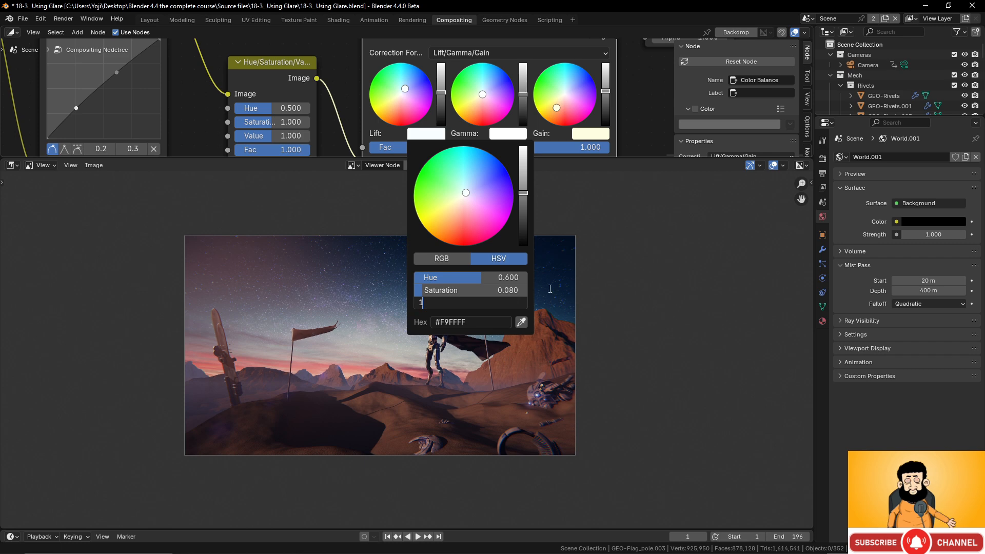
pyautogui.press('Return')
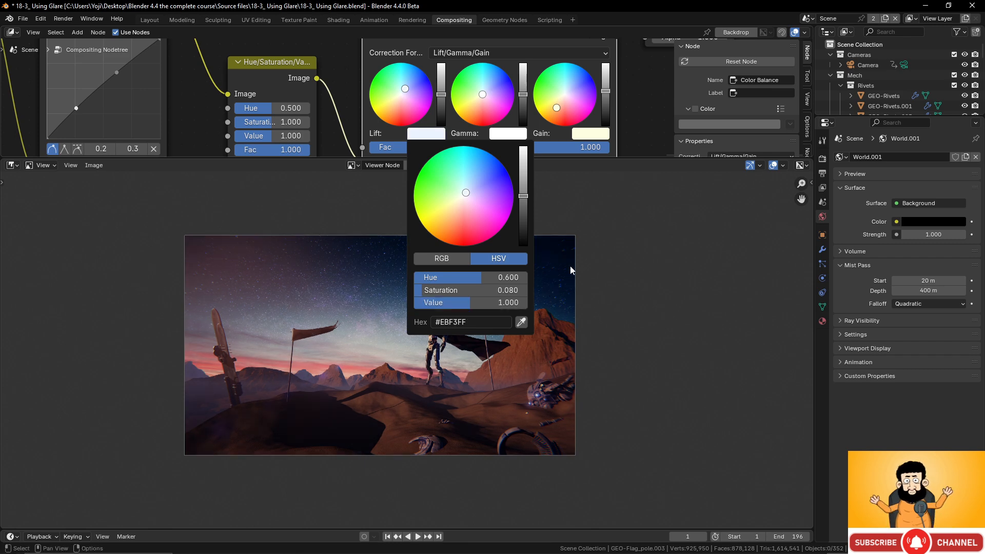
pyautogui.scroll(2, 554, 209)
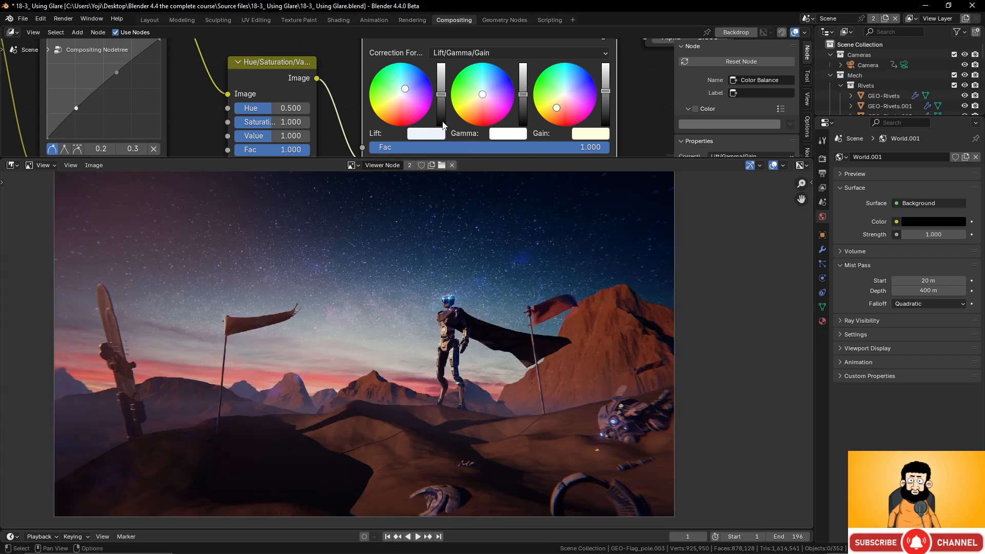
pyautogui.click(428, 133)
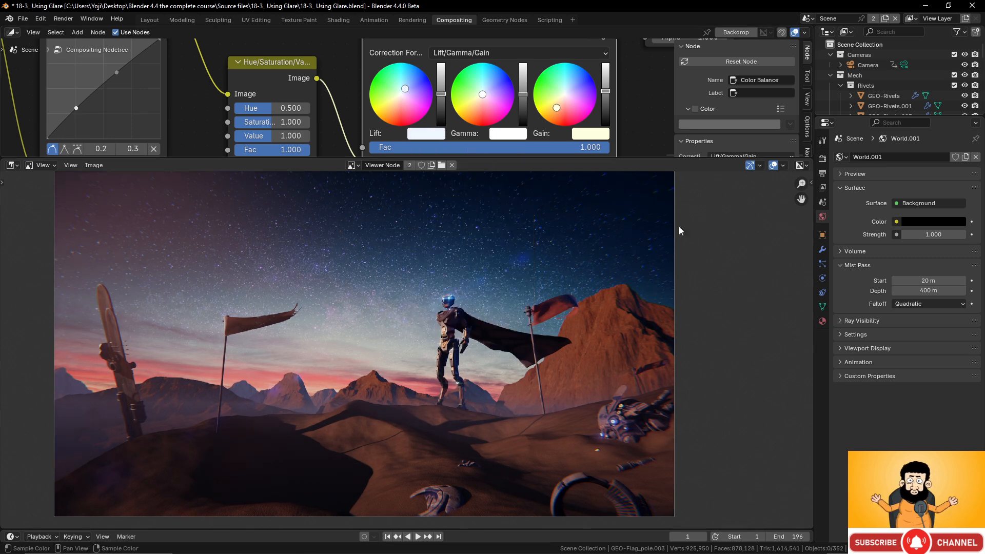
# Raise the brightness of the Color Balance node's Gain slightly and ease it back a little
pyautogui.moveTo(602, 127); pyautogui.dragTo(550, 124, button='middle')
pyautogui.moveTo(554, 90); pyautogui.dragTo(554, 86)
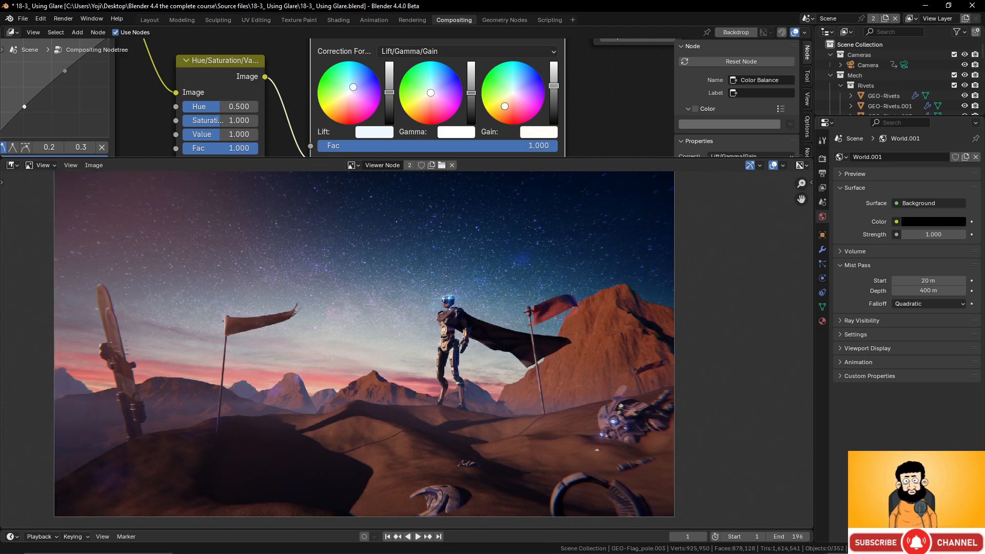
pyautogui.scroll(-1, 405, 100)
pyautogui.scroll(-3, 411, 349)
pyautogui.scroll(2, 443, 322)
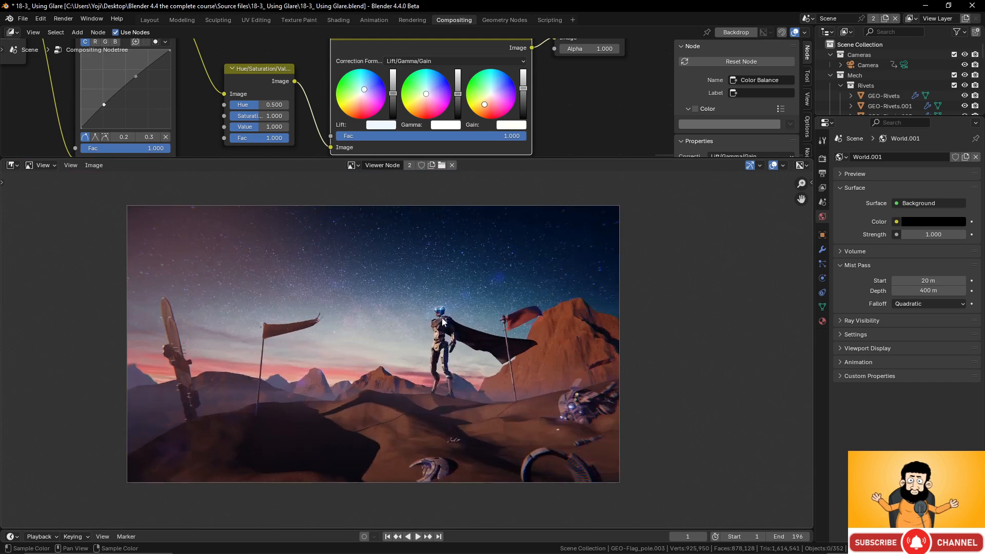
pyautogui.scroll(2, 442, 318)
pyautogui.moveTo(522, 88); pyautogui.dragTo(522, 90)
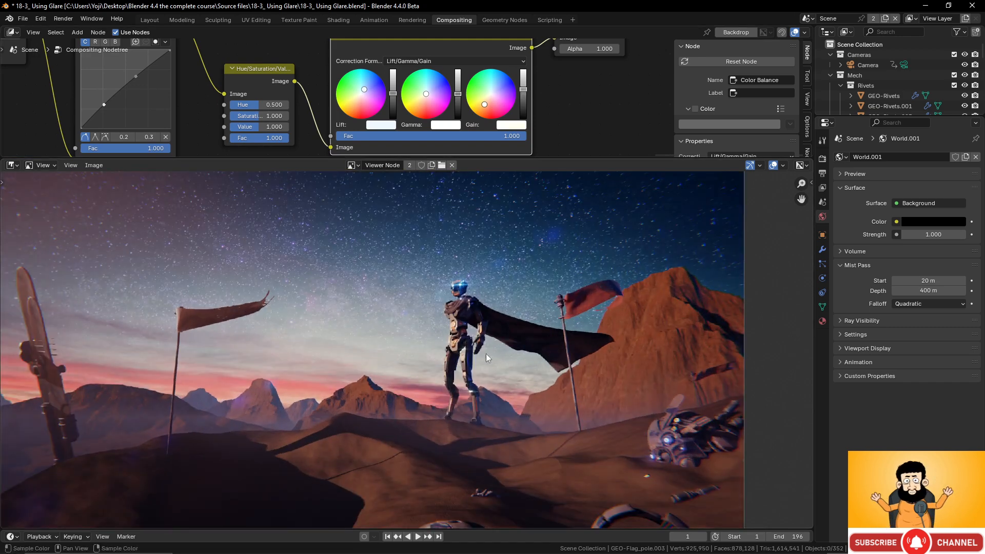
pyautogui.scroll(-3, 455, 377)
pyautogui.scroll(1, 456, 374)
pyautogui.scroll(-1, 476, 341)
pyautogui.scroll(-1, 411, 353)
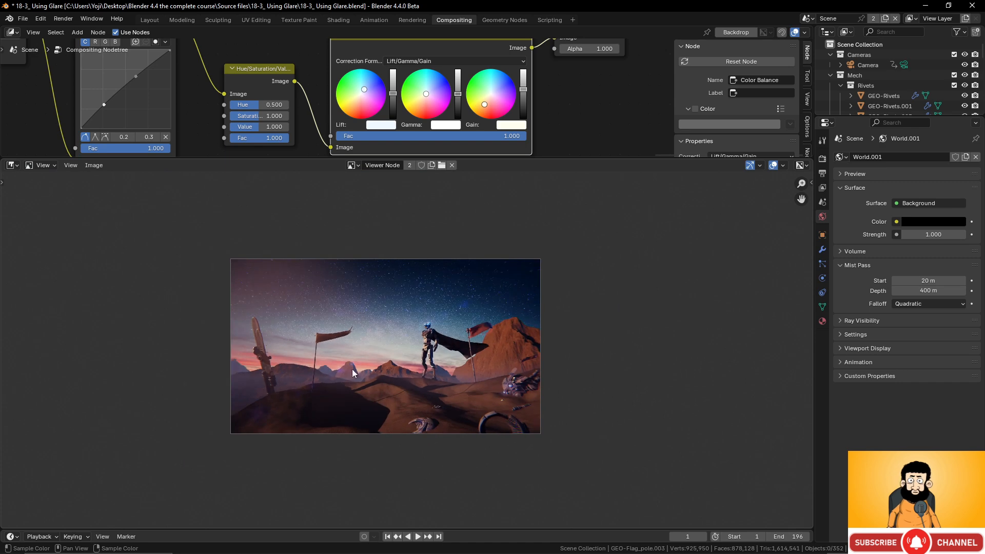
pyautogui.scroll(1, 379, 312)
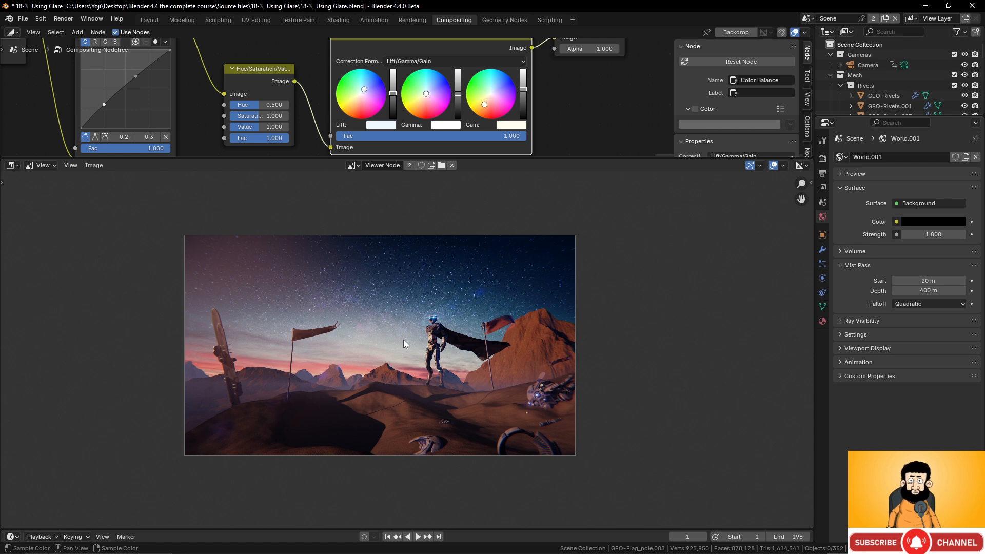
# Review the scene's output format settings and the Cycles render sampling settings
pyautogui.click(823, 158)
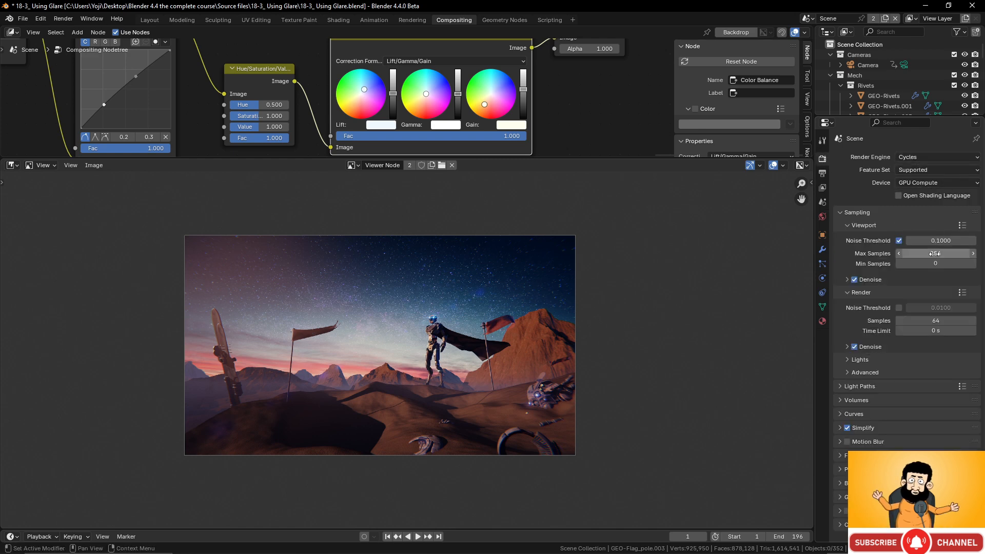
pyautogui.click(822, 174)
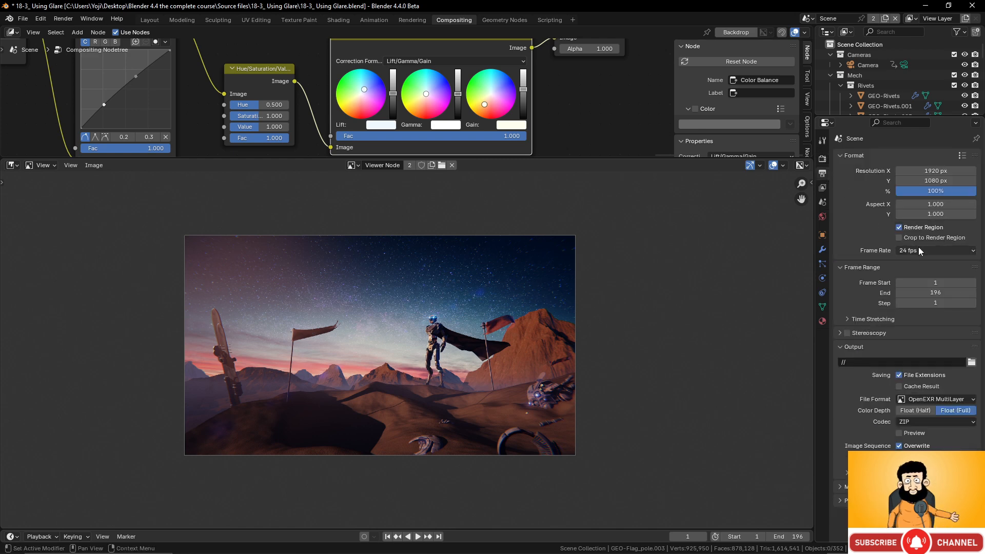
pyautogui.click(823, 159)
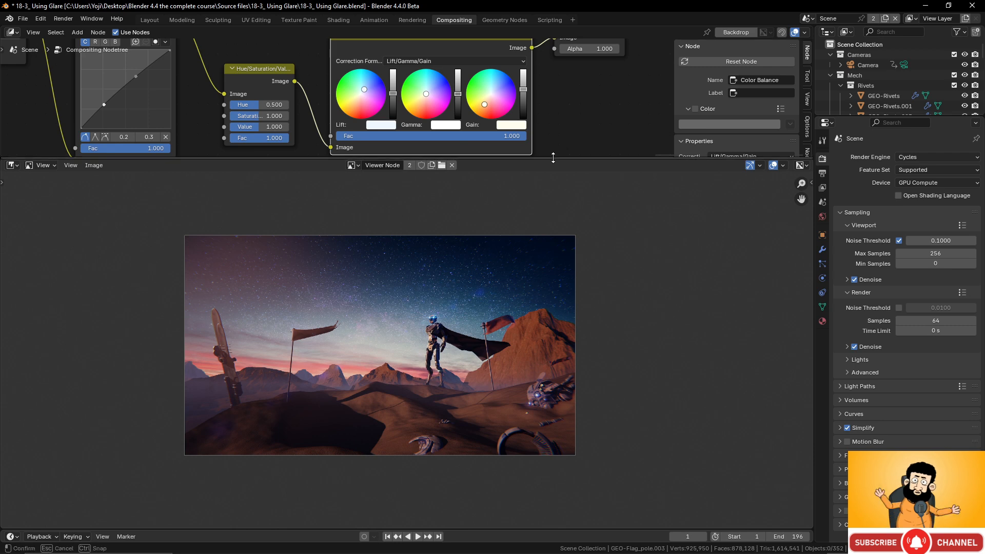
# Give the node area more height and inspect the graded image beneath it
pyautogui.moveTo(553, 158); pyautogui.dragTo(553, 271)
pyautogui.scroll(1, 411, 397)
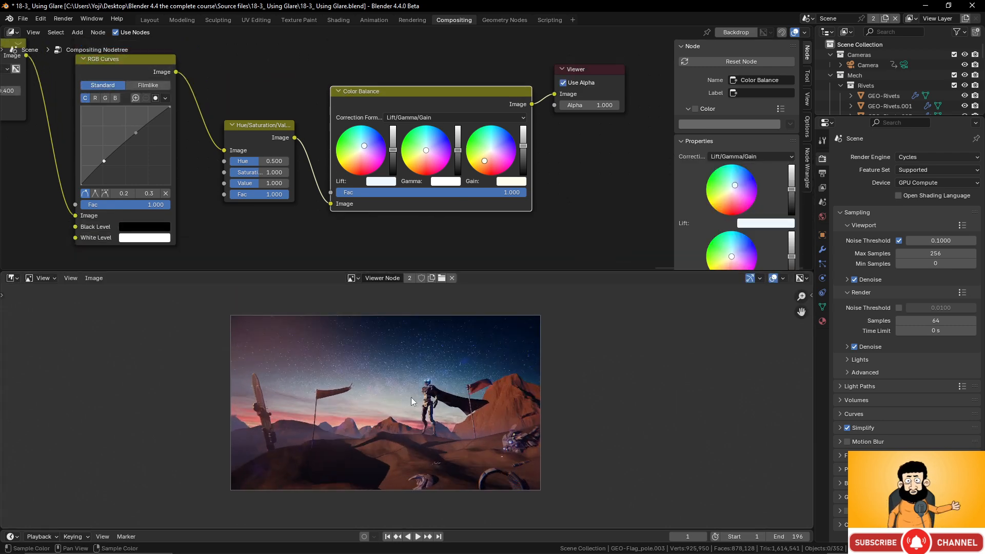
pyautogui.scroll(3, 407, 413)
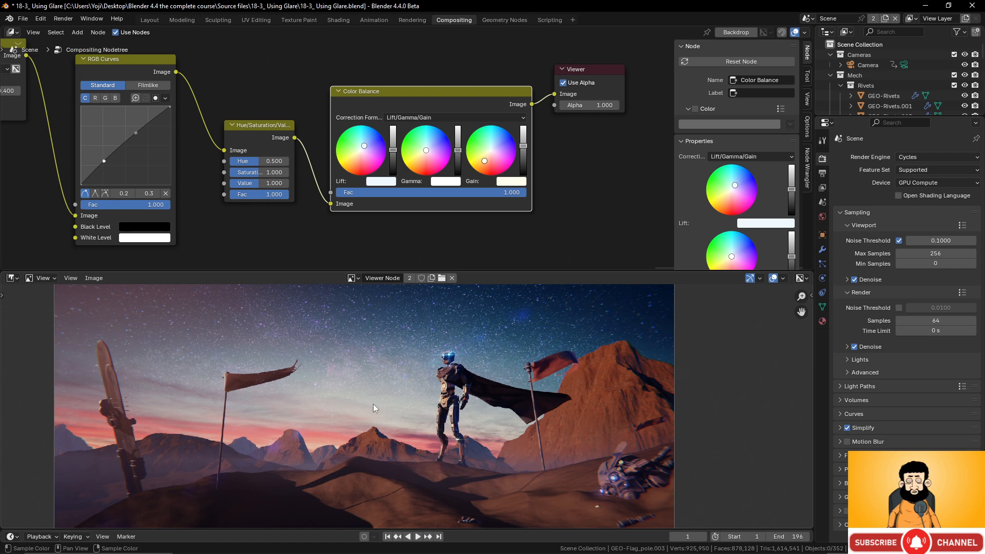
pyautogui.scroll(-3, 324, 377)
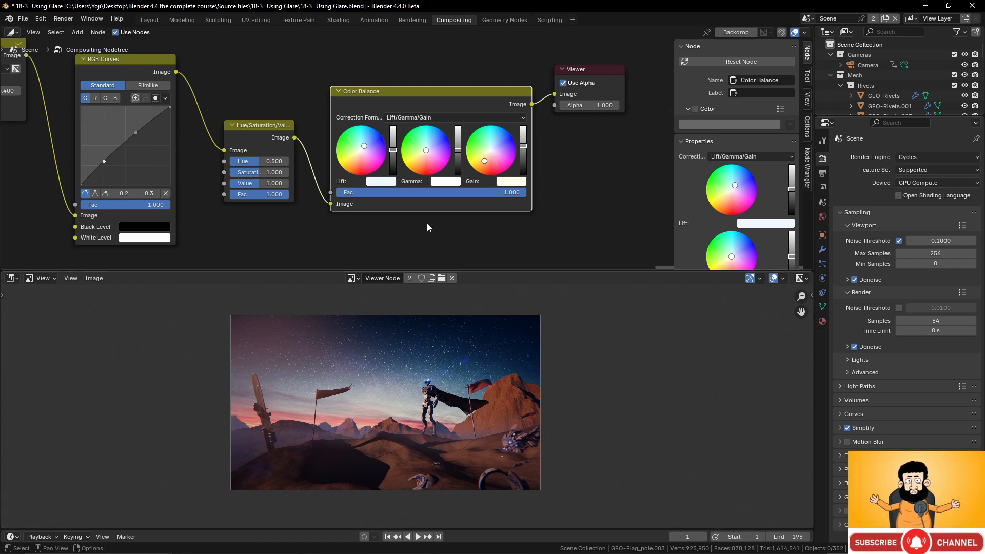
# Look over the whole compositing node tree, from the color grading nodes back to the background frame
pyautogui.scroll(-6, 277, 131)
pyautogui.moveTo(285, 137); pyautogui.dragTo(400, 142, button='middle')
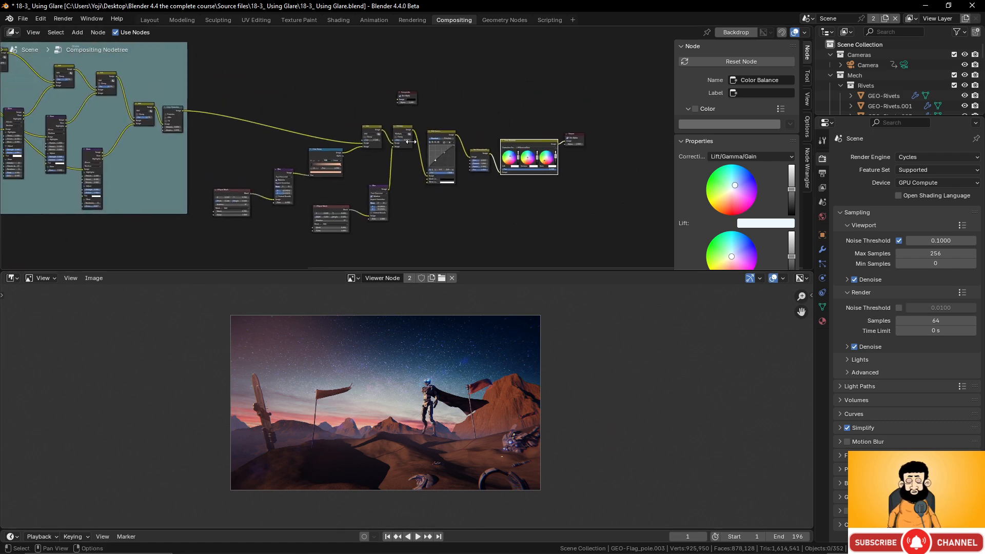
pyautogui.scroll(2, 402, 141)
pyautogui.scroll(-3, 402, 141)
pyautogui.moveTo(339, 137); pyautogui.dragTo(396, 132, button='middle')
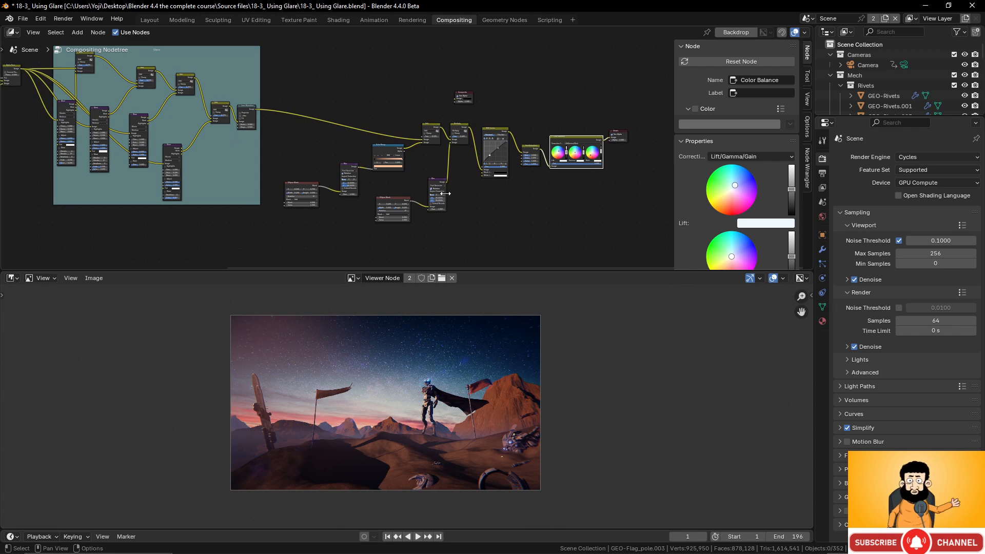
pyautogui.scroll(-6, 241, 93)
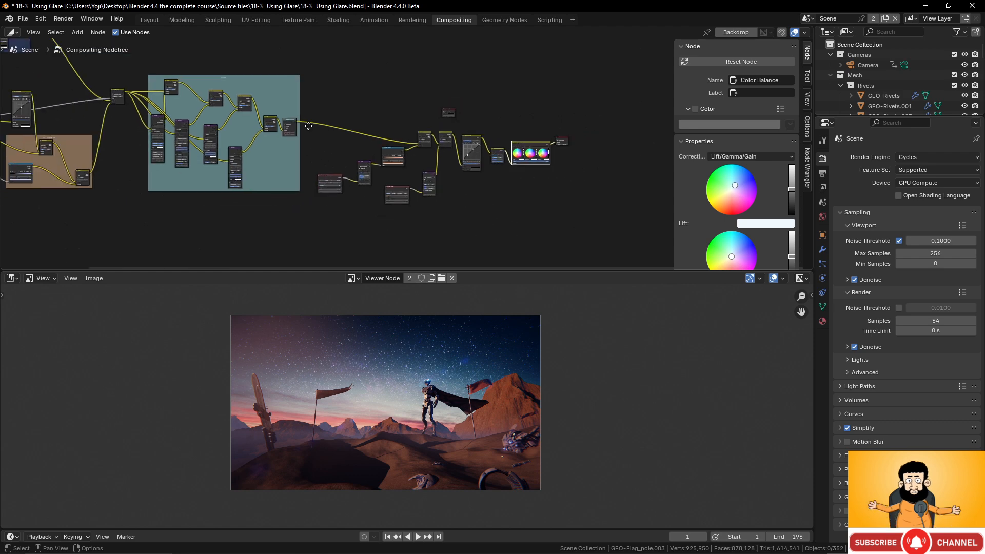
pyautogui.moveTo(217, 128); pyautogui.dragTo(385, 163, button='middle')
pyautogui.scroll(-1, 340, 162)
pyautogui.scroll(4, 330, 156)
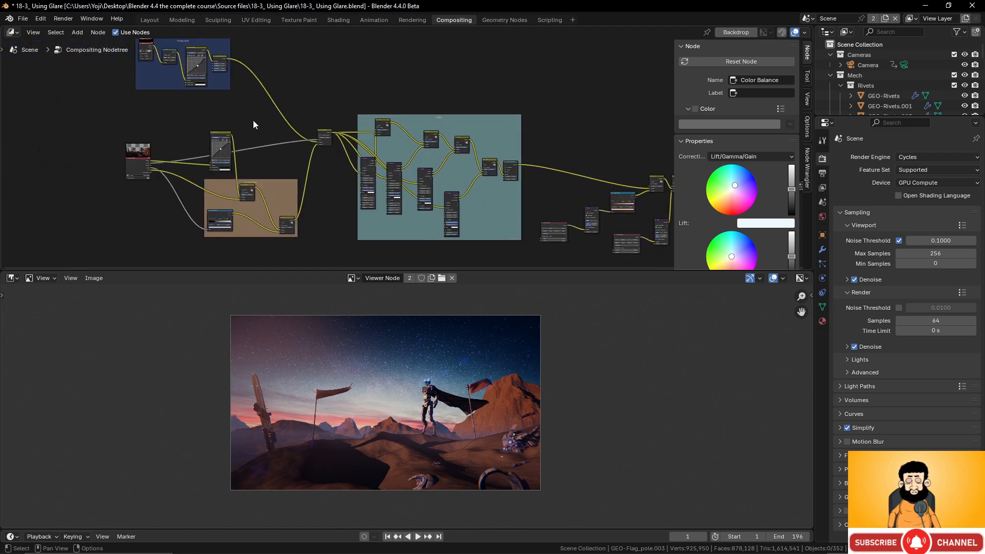
pyautogui.moveTo(253, 120); pyautogui.dragTo(331, 199, button='middle')
pyautogui.scroll(3, 303, 182)
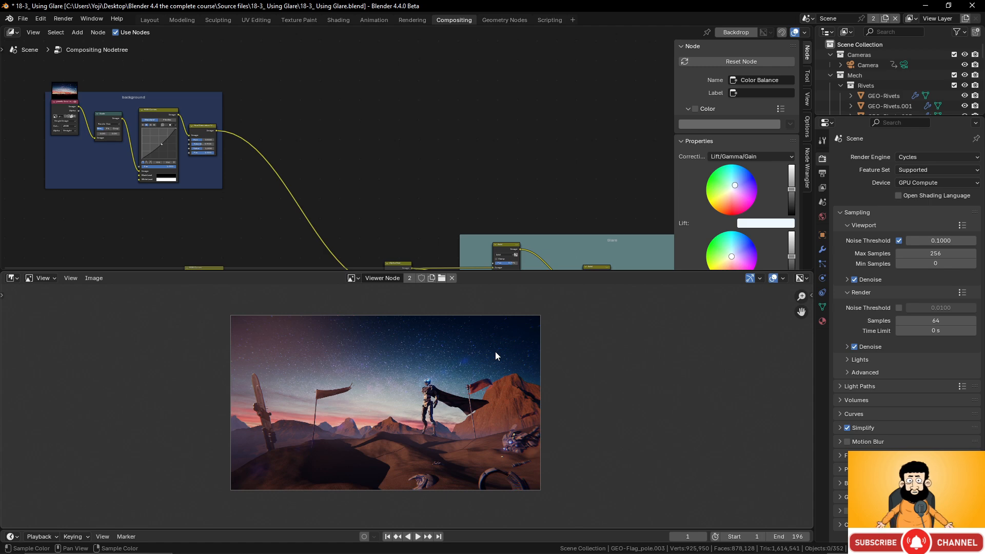
pyautogui.scroll(-4, 408, 199)
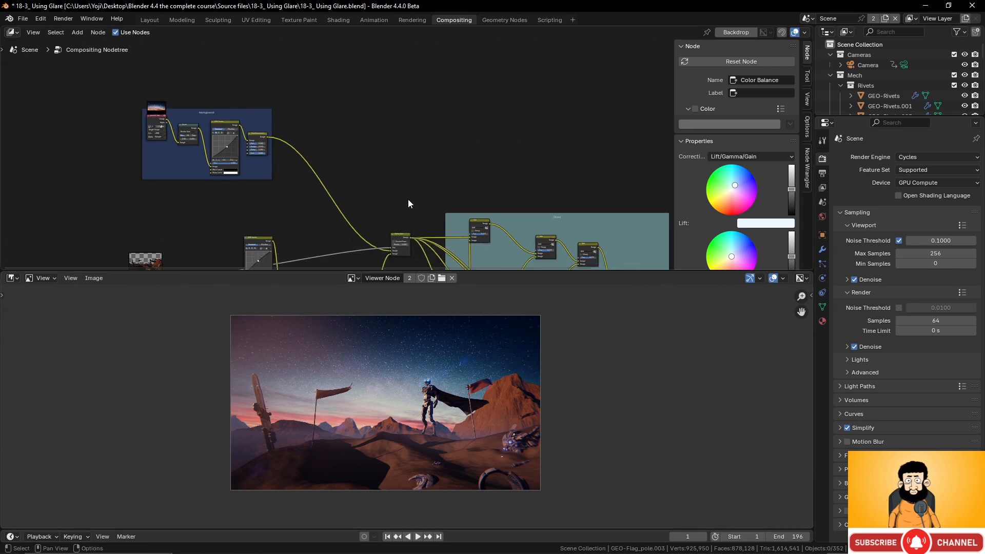
pyautogui.moveTo(411, 181); pyautogui.dragTo(318, 159, button='middle')
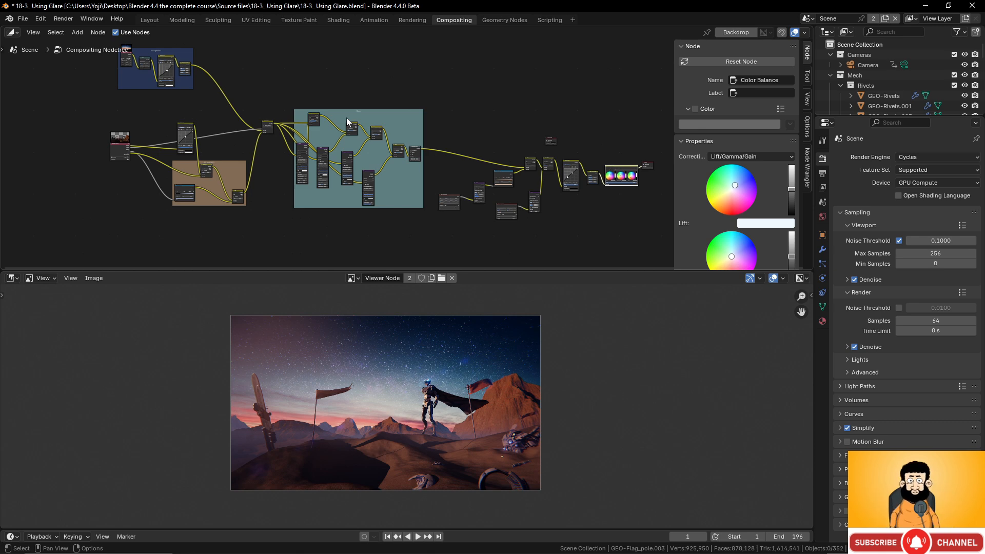
# Move the unconnected Composite node to the end of the tree, just below the Viewer node
pyautogui.scroll(6, 540, 173)
pyautogui.moveTo(654, 180); pyautogui.dragTo(380, 172, button='middle')
pyautogui.scroll(3, 383, 171)
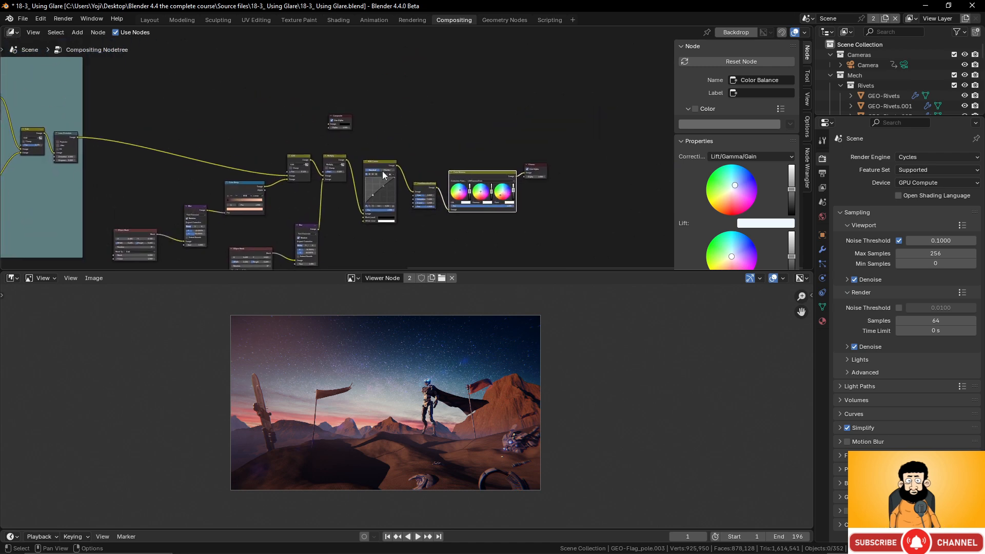
pyautogui.scroll(2, 383, 171)
pyautogui.moveTo(326, 102); pyautogui.dragTo(600, 201)
pyautogui.scroll(3, 631, 188)
pyautogui.moveTo(641, 184); pyautogui.dragTo(521, 131, button='middle')
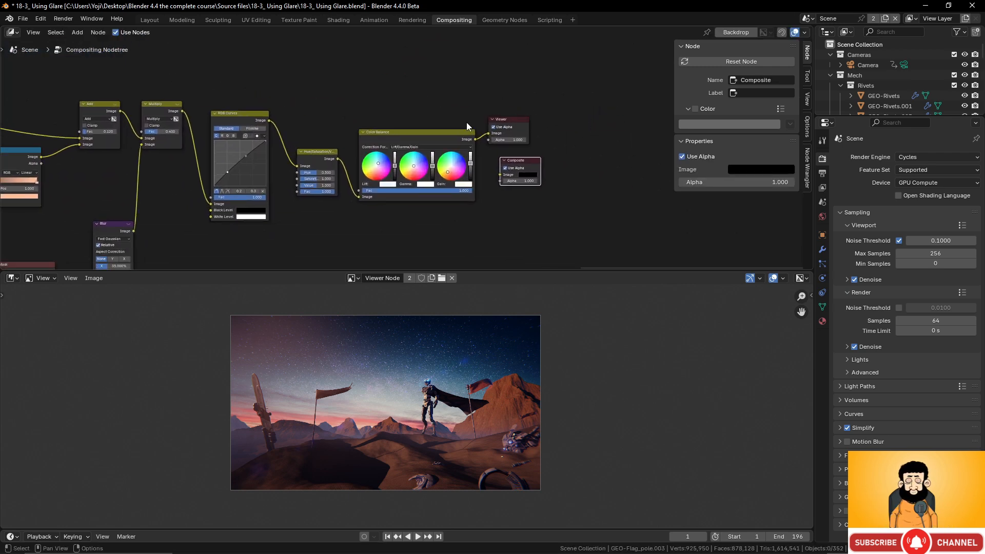
# Connect the Color Balance node's output to the Composite node's Image input and line up the Viewer and Composite nodes
pyautogui.scroll(3, 470, 126)
pyautogui.moveTo(494, 136); pyautogui.dragTo(496, 139)
pyautogui.moveTo(522, 182); pyautogui.dragTo(524, 179)
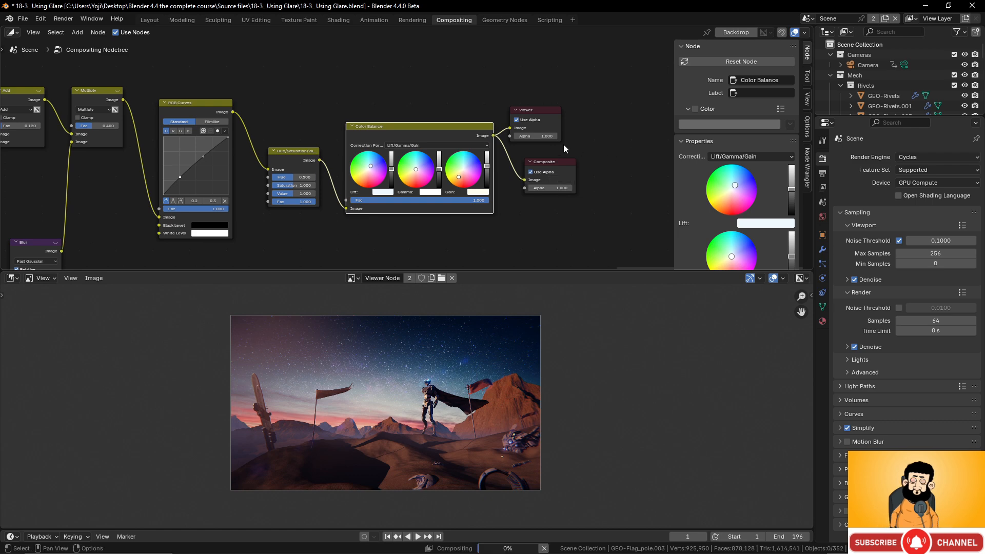
pyautogui.moveTo(531, 113); pyautogui.dragTo(573, 115)
pyautogui.moveTo(558, 164); pyautogui.dragTo(581, 160)
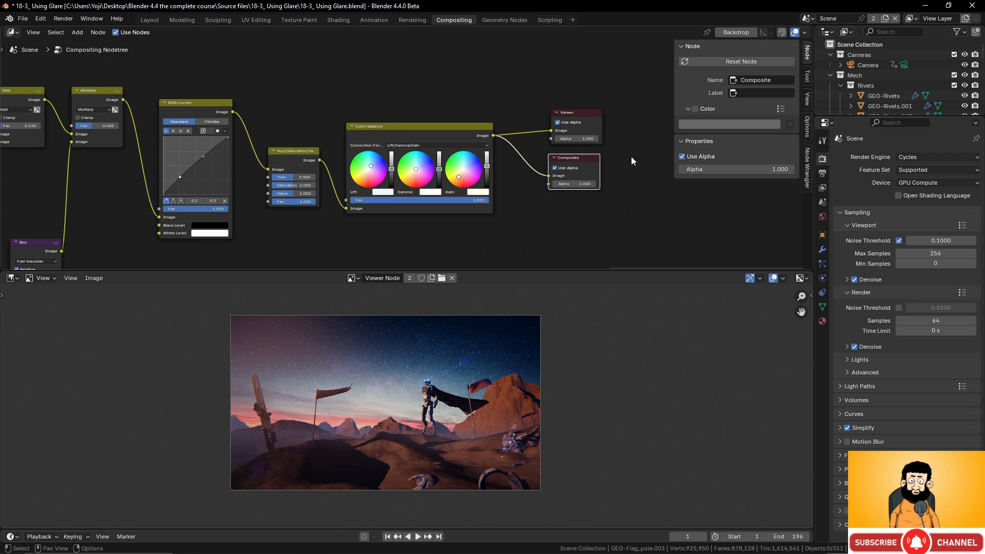
# Enlarge the preview area and check the final composited image
pyautogui.moveTo(601, 273); pyautogui.dragTo(575, 182)
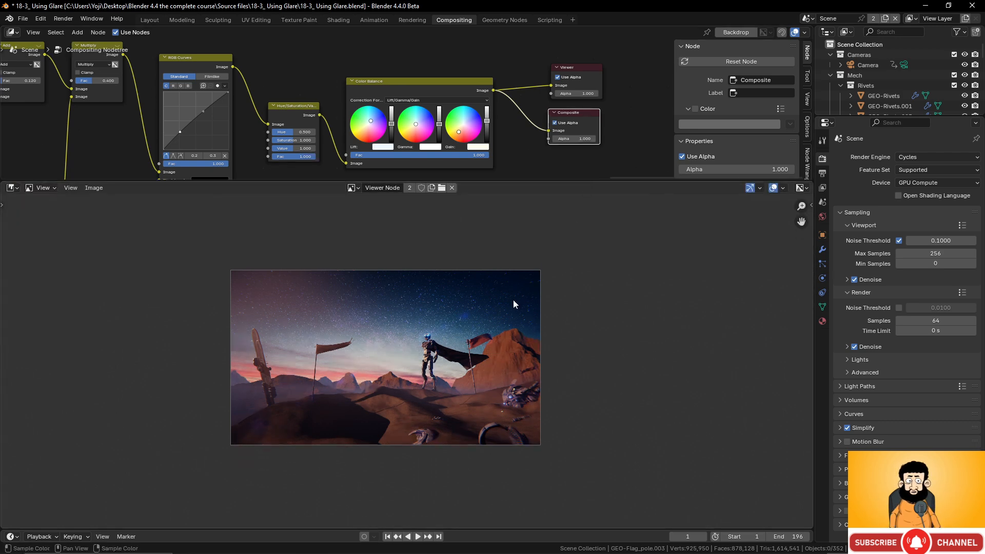
pyautogui.scroll(3, 512, 303)
pyautogui.scroll(-1, 509, 300)
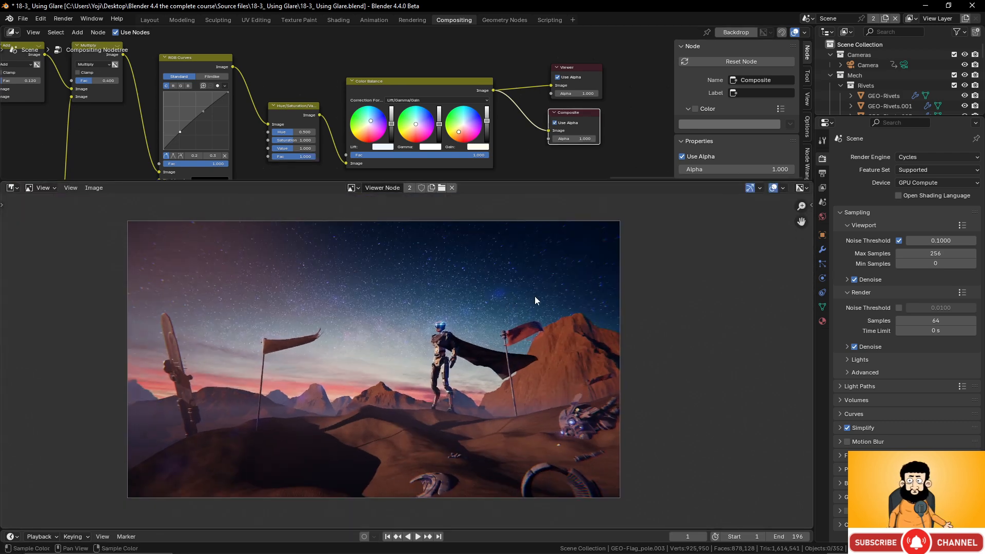